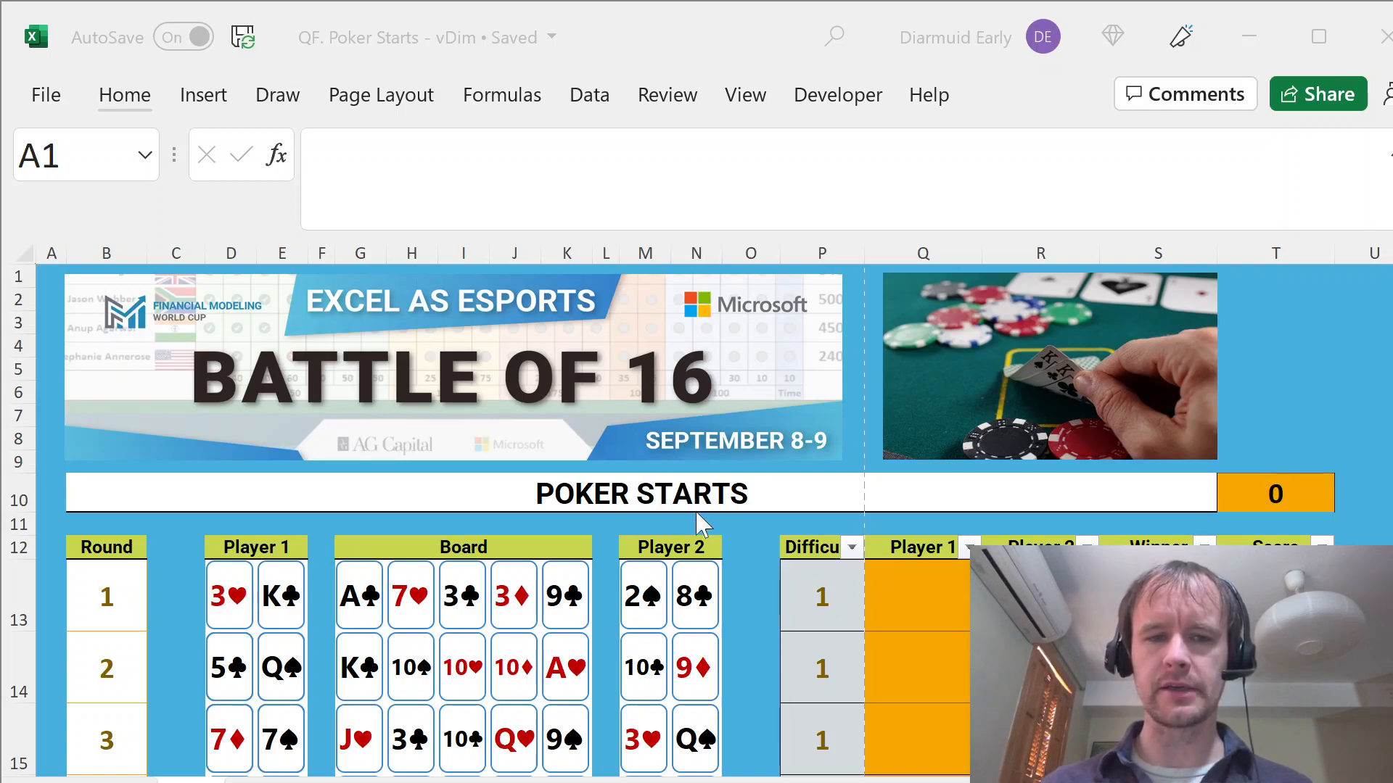
# - Review the list of rounds in the Round column, starting from B13
pyautogui.click(716, 524)
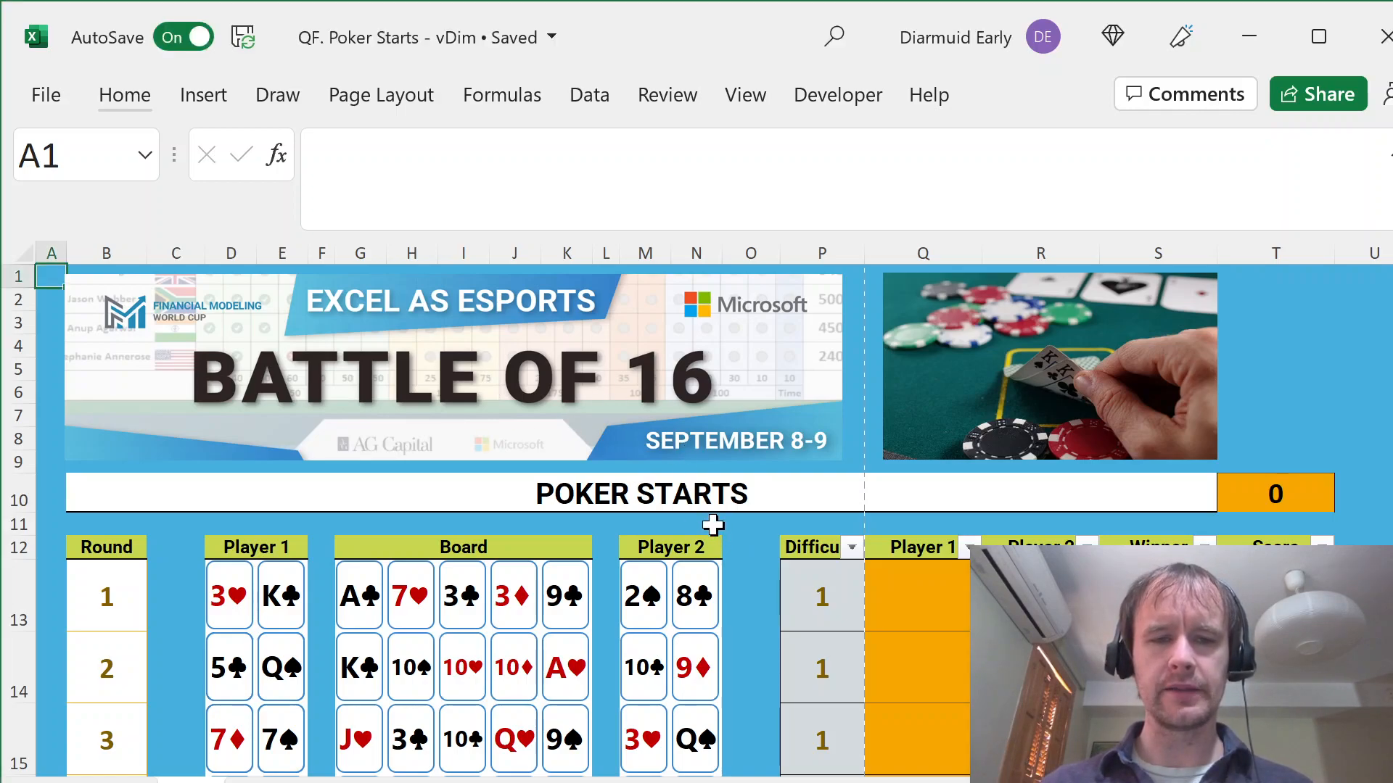
pyautogui.click(115, 603)
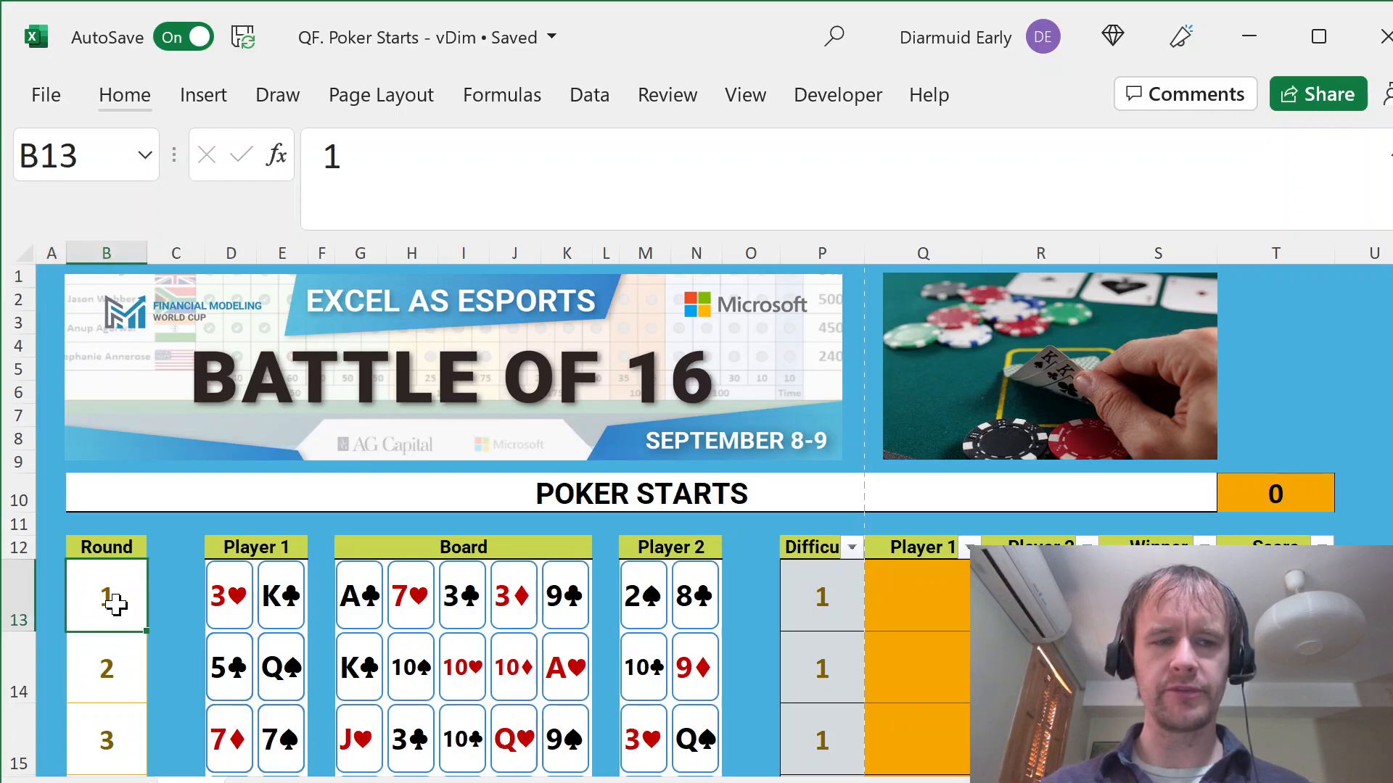
pyautogui.hotkey('ctrl', 'shift', 'Down')
pyautogui.hotkey('ctrl', 'Up')
# - Examine the round 1 cards in row 13 under the Board, Player 1 and Player 2 headers
pyautogui.press('Down')
pyautogui.press('Right')
pyautogui.press('Right')
pyautogui.press('Right')
pyautogui.press('Right')
pyautogui.press('Right')
pyautogui.press('Up')
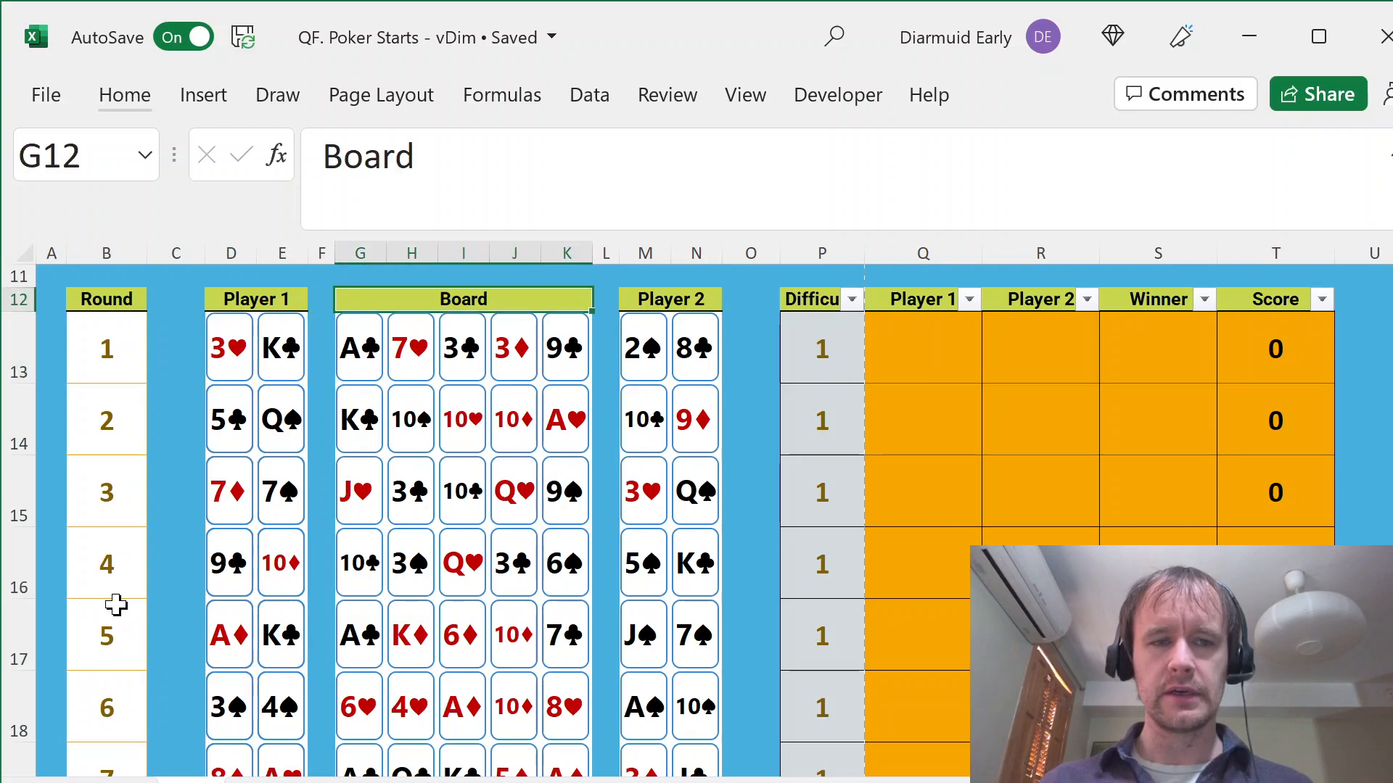
pyautogui.hotkey('shift', 'Down')
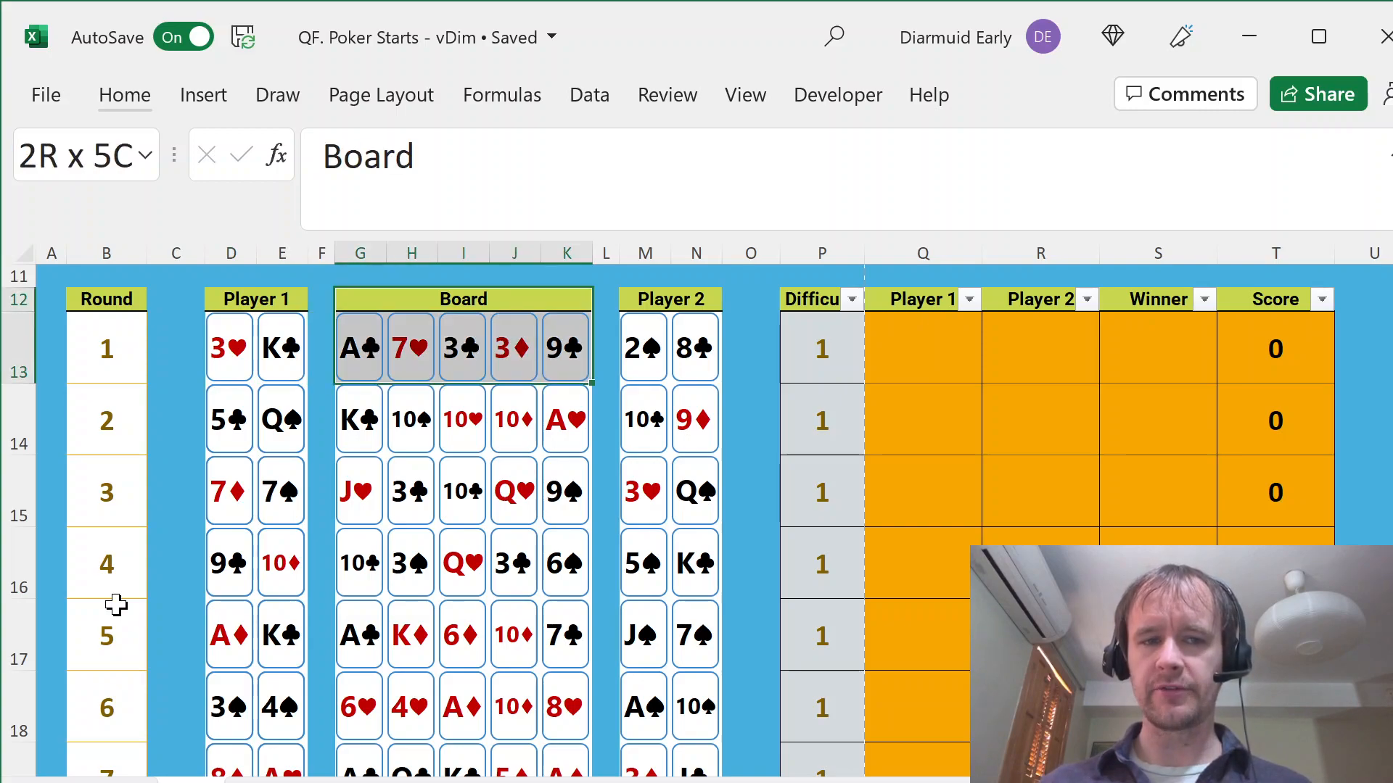
pyautogui.press('Left')
pyautogui.press('Left')
pyautogui.hotkey('shift', 'Down')
pyautogui.press('Right')
pyautogui.press('Right')
pyautogui.press('Right')
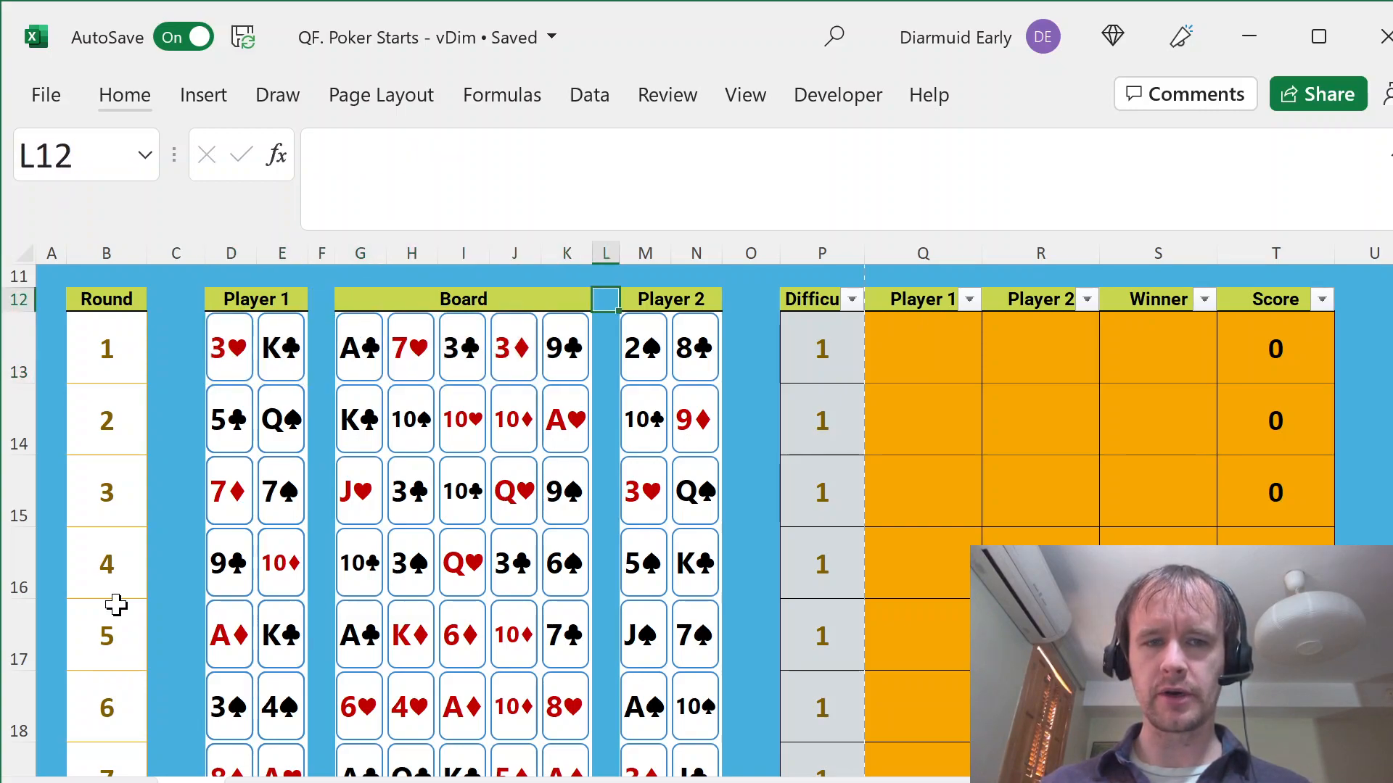
pyautogui.press('Right')
pyautogui.hotkey('shift', 'Down')
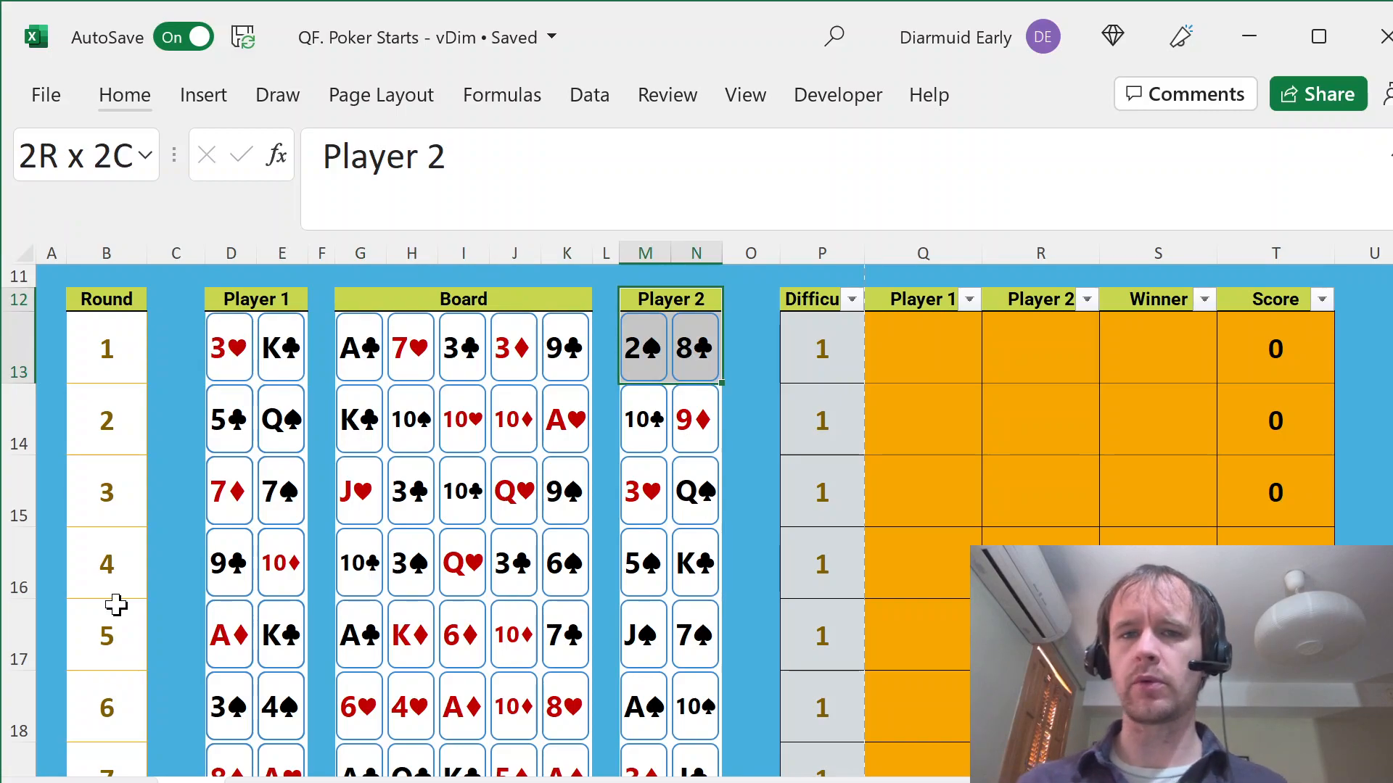
# - Freeze the panes at A13 so the header rows above the rounds stay fixed
pyautogui.press('Left')
pyautogui.press('Left')
pyautogui.press('Left')
pyautogui.press('Left')
pyautogui.press('Left')
pyautogui.press('Left')
pyautogui.press('Left')
pyautogui.press('Up')
pyautogui.press('Up')
pyautogui.press('Down')
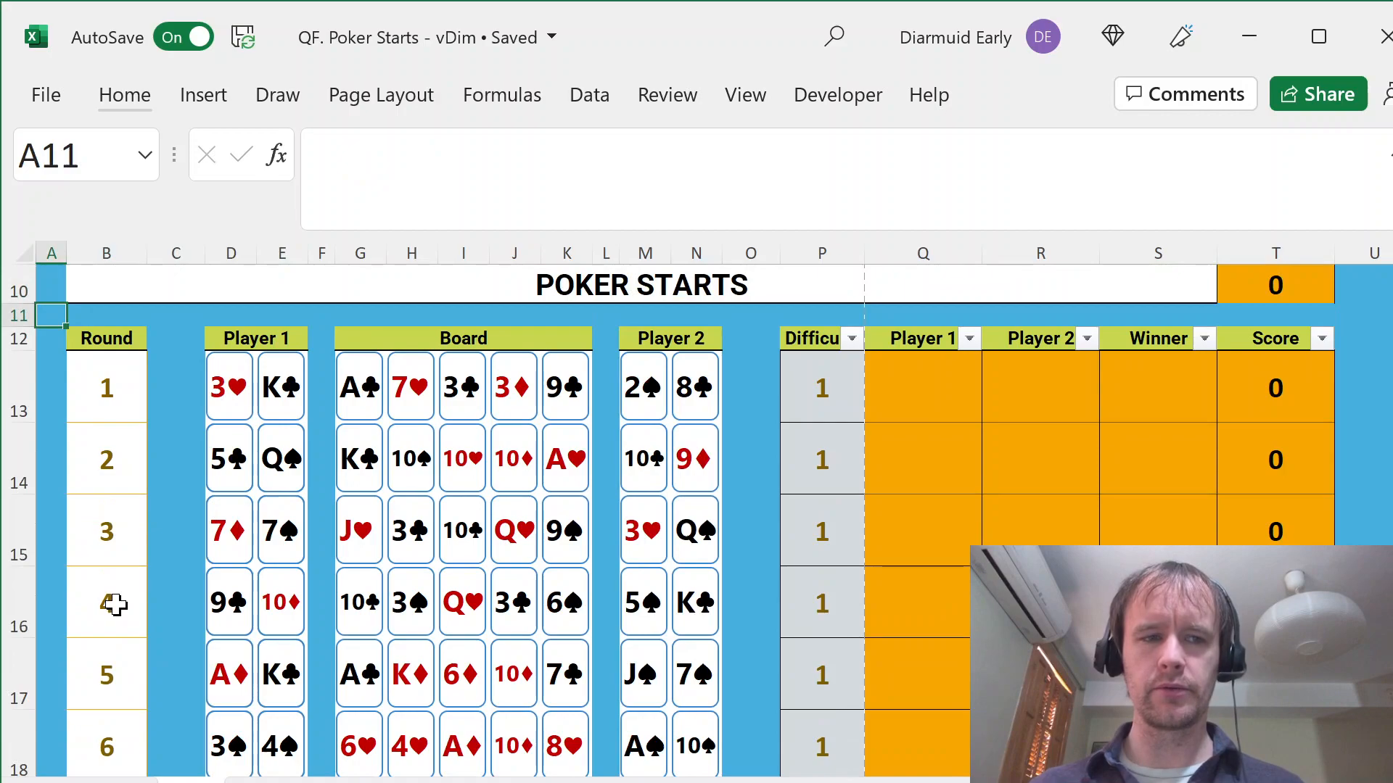
pyautogui.press('Down')
pyautogui.press('Down')
pyautogui.press('alt')
pyautogui.press('w')
pyautogui.press('f')
pyautogui.press('f')
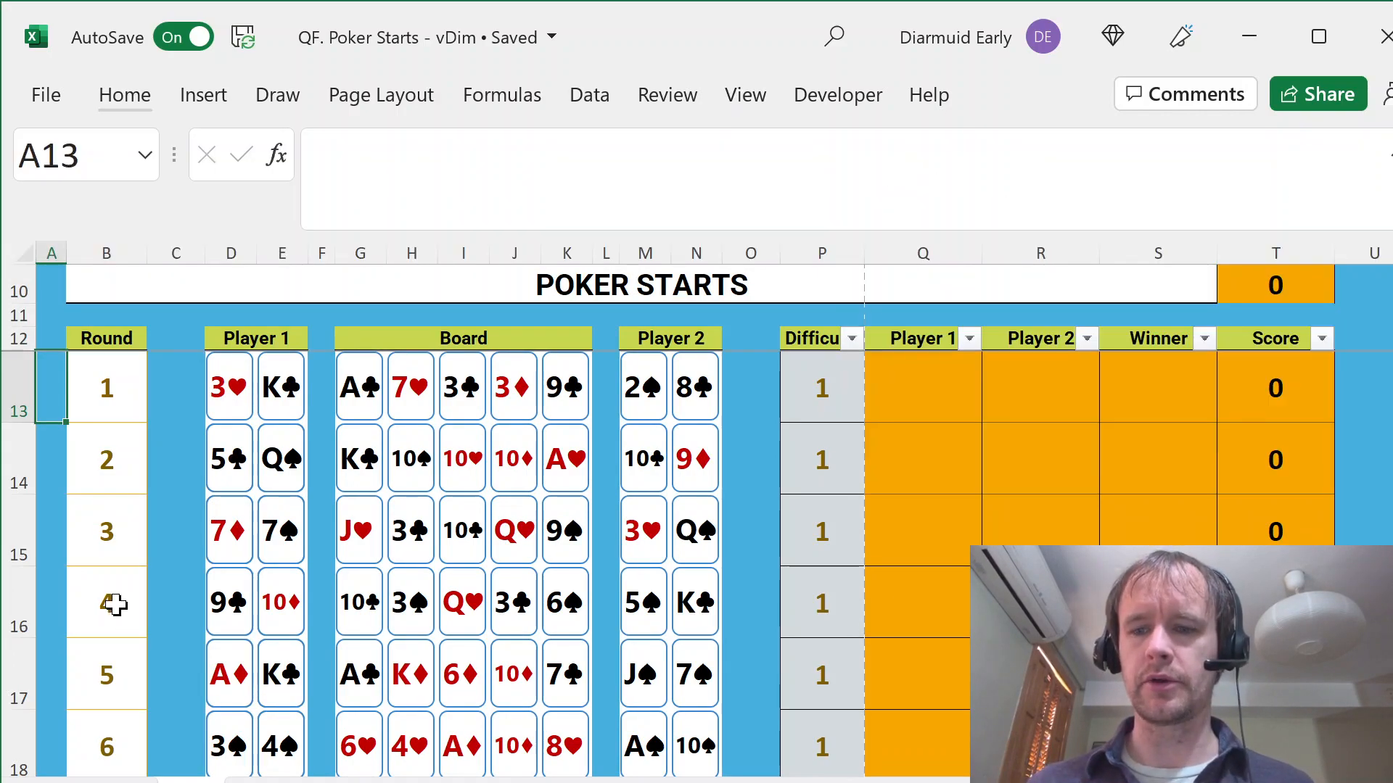
# - Check the round 1 difficulty in P13 and browse the allowed hand types for Player 1 in Q13
pyautogui.press('Right')
pyautogui.press('Right')
pyautogui.press('Right')
pyautogui.press('Right')
pyautogui.press('Right')
pyautogui.press('Right')
pyautogui.press('Right')
pyautogui.press('Right')
pyautogui.press('Right')
pyautogui.press('Right')
pyautogui.press('Right')
pyautogui.press('Right')
pyautogui.press('Right')
pyautogui.press('Right')
pyautogui.press('Right')
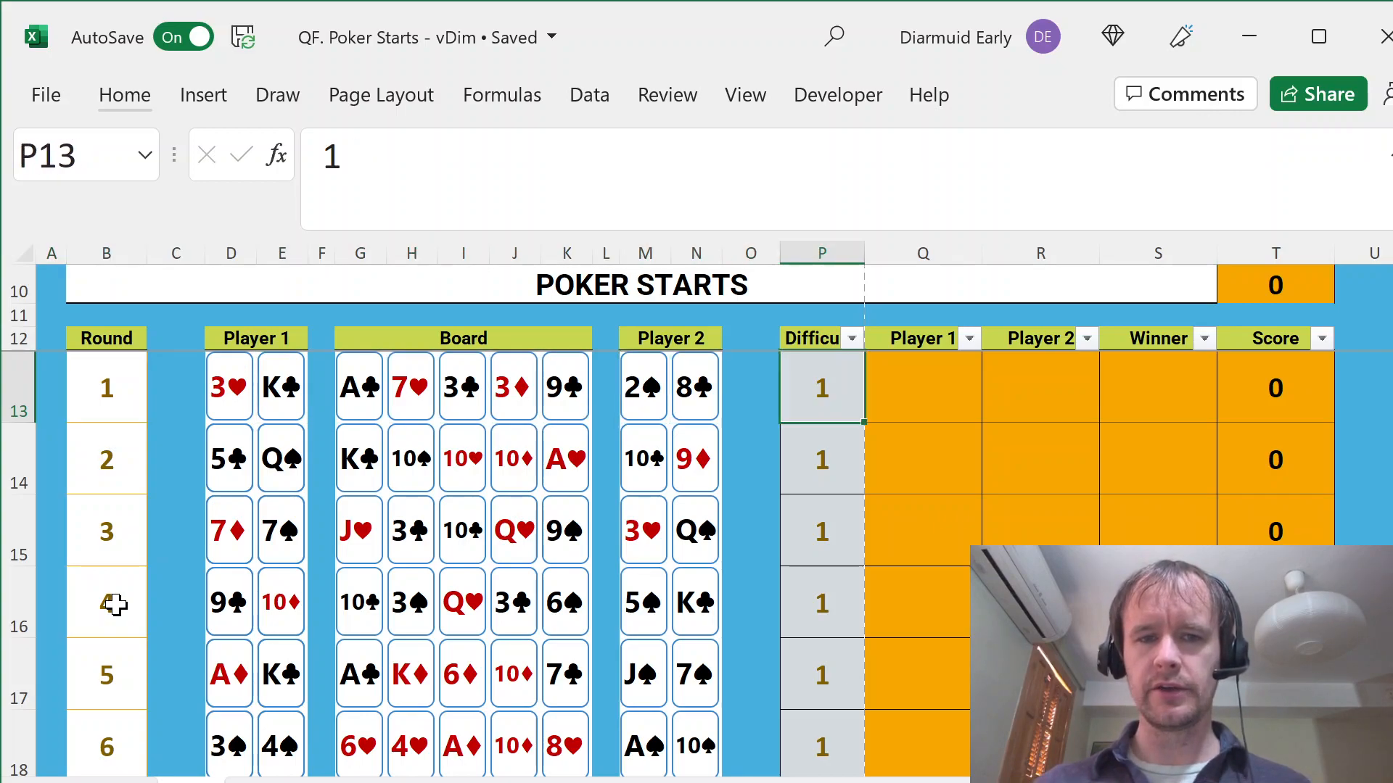
pyautogui.press('Right')
pyautogui.hotkey('alt', 'Down')
pyautogui.press('Down')
pyautogui.press('Down')
pyautogui.press('Down')
pyautogui.press('Down')
pyautogui.press('Down')
pyautogui.press('Down')
pyautogui.press('Down')
pyautogui.press('Down')
pyautogui.press('Down')
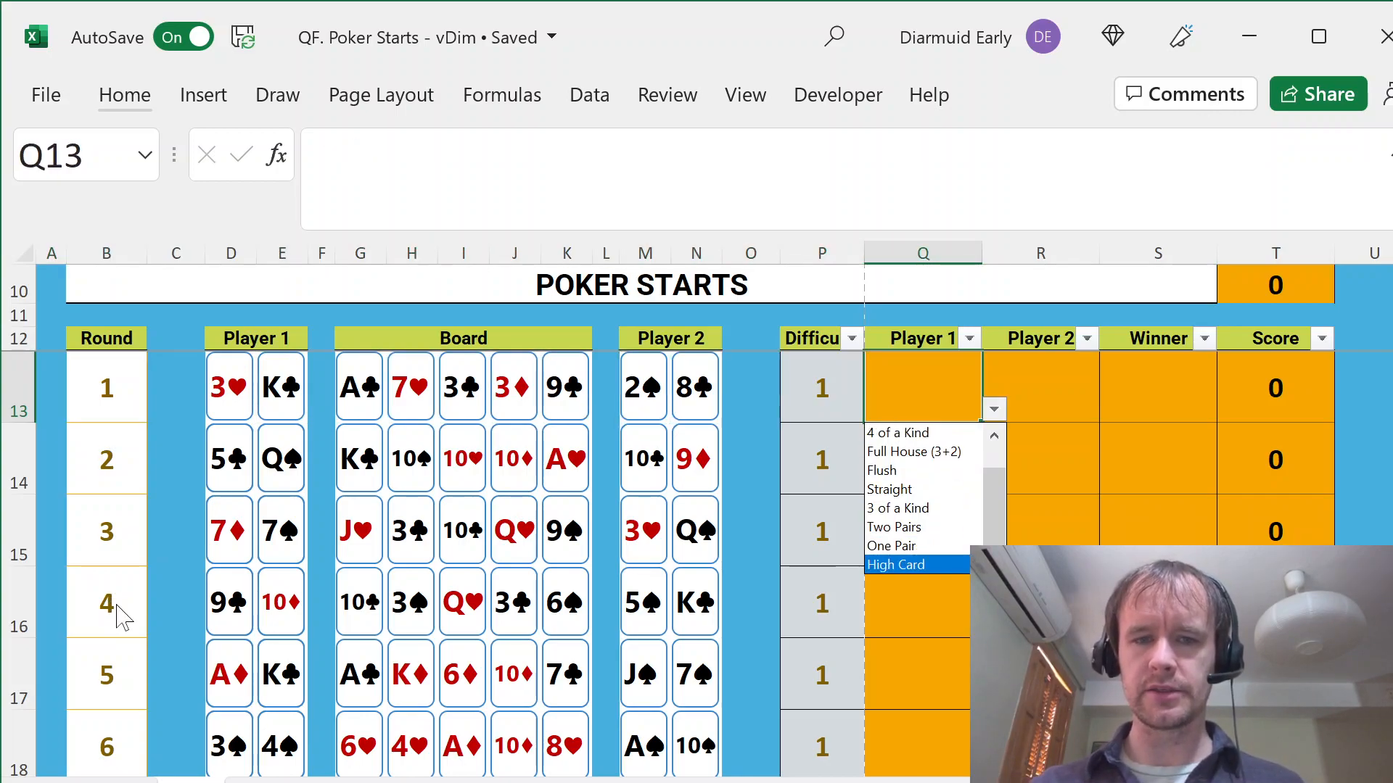
pyautogui.press('Escape')
# - Browse the allowed hand types for Player 2 in R13, then close the list without choosing one
pyautogui.press('Right')
pyautogui.hotkey('alt', 'Down')
pyautogui.press('Down')
pyautogui.press('Down')
pyautogui.press('Down')
pyautogui.press('Down')
pyautogui.press('Down')
pyautogui.press('Down')
pyautogui.press('Down')
pyautogui.press('Down')
pyautogui.press('Down')
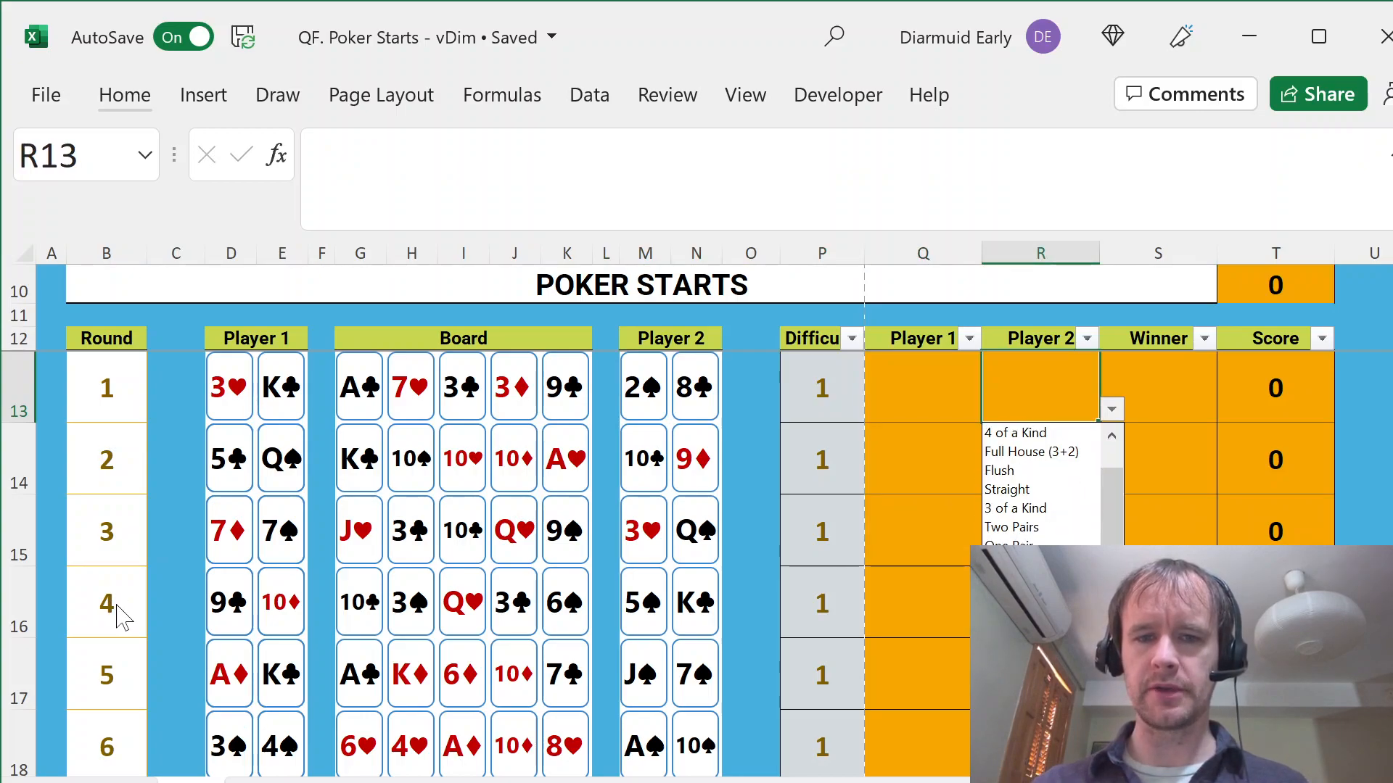
pyautogui.press('Escape')
# - Check the allowed entries for the round 1 winner in S13 without choosing one
pyautogui.press('Right')
pyautogui.hotkey('alt', 'Down')
pyautogui.press('Down')
pyautogui.press('Down')
pyautogui.press('Down')
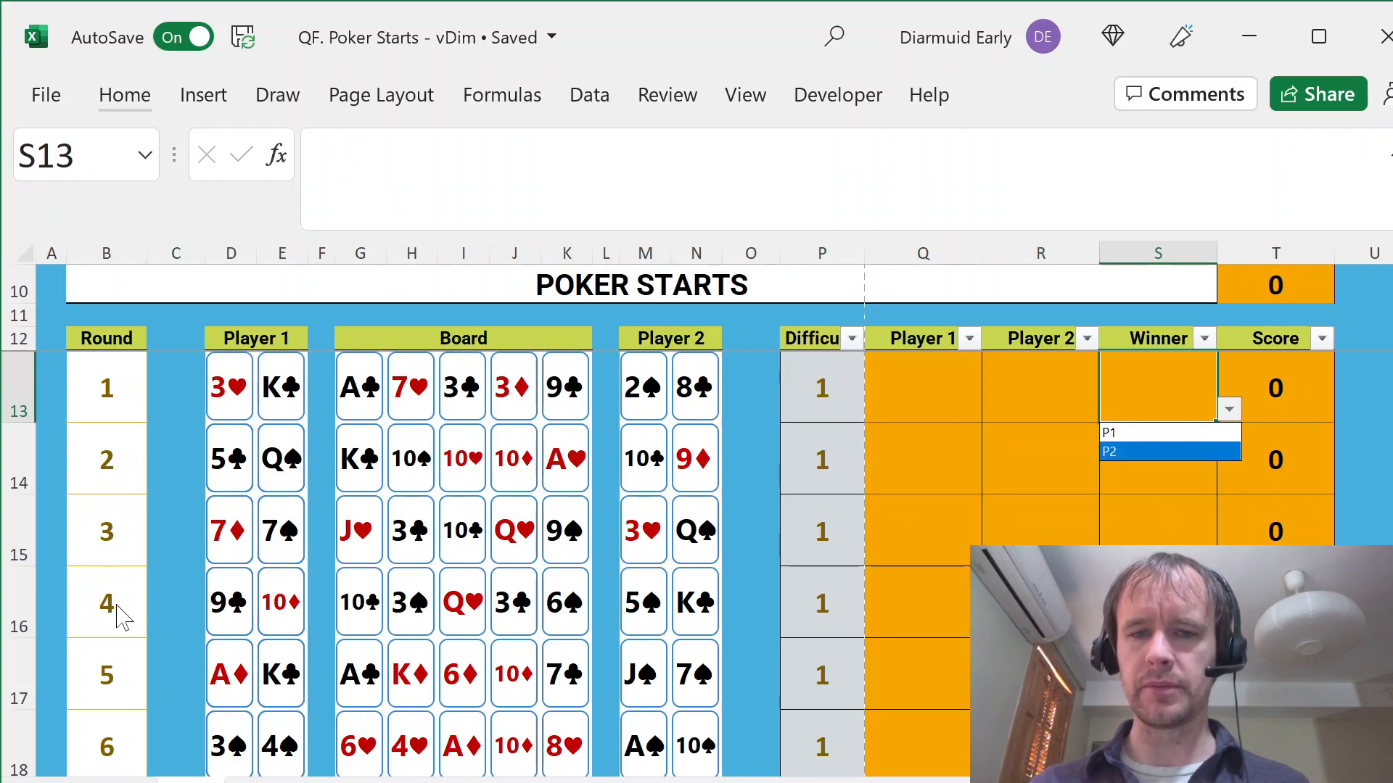
pyautogui.press('Escape')
# - Review the round 1 answer cells for Player 1, Player 2 and Winner in Q13:S13
pyautogui.press('Left')
pyautogui.hotkey('shift', 'Left')
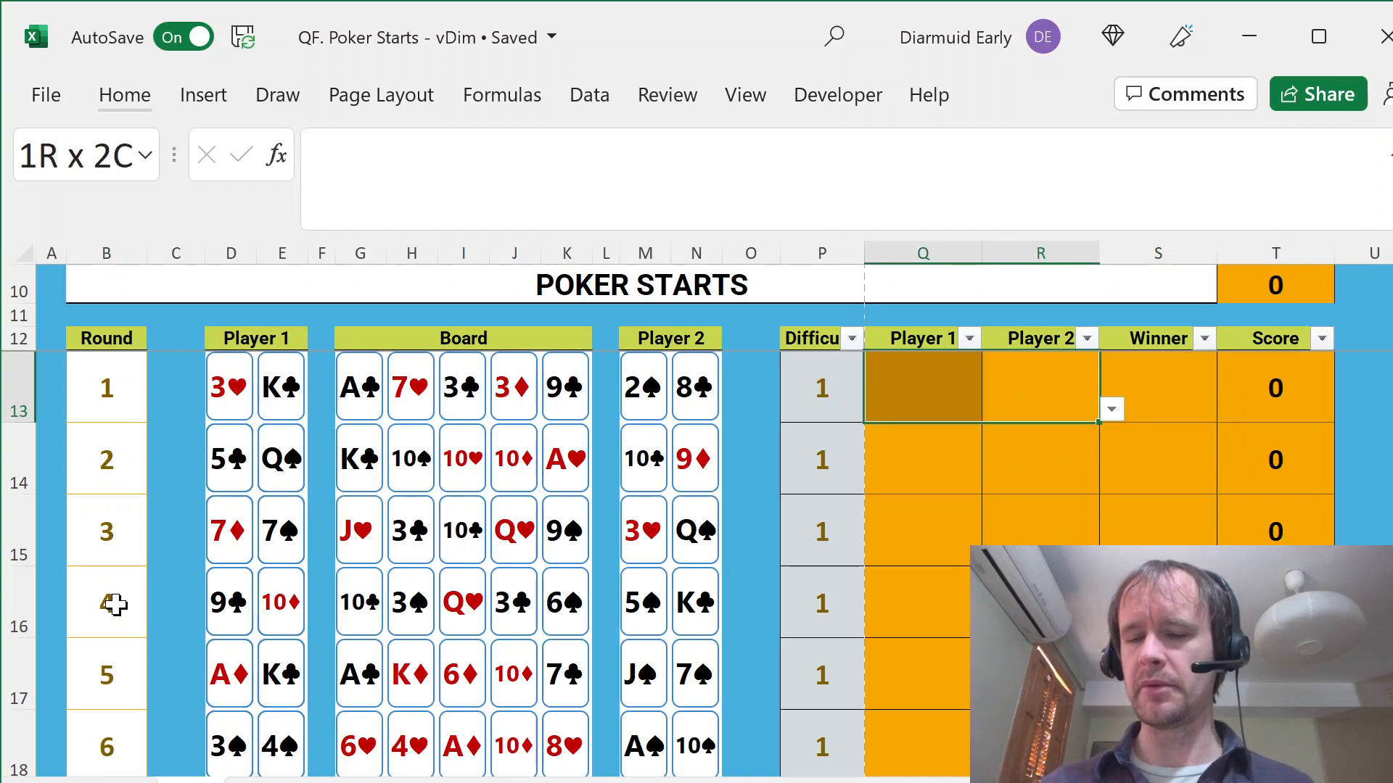
pyautogui.press('Left')
pyautogui.press('Right')
pyautogui.press('Left')
pyautogui.hotkey('shift', 'Right')
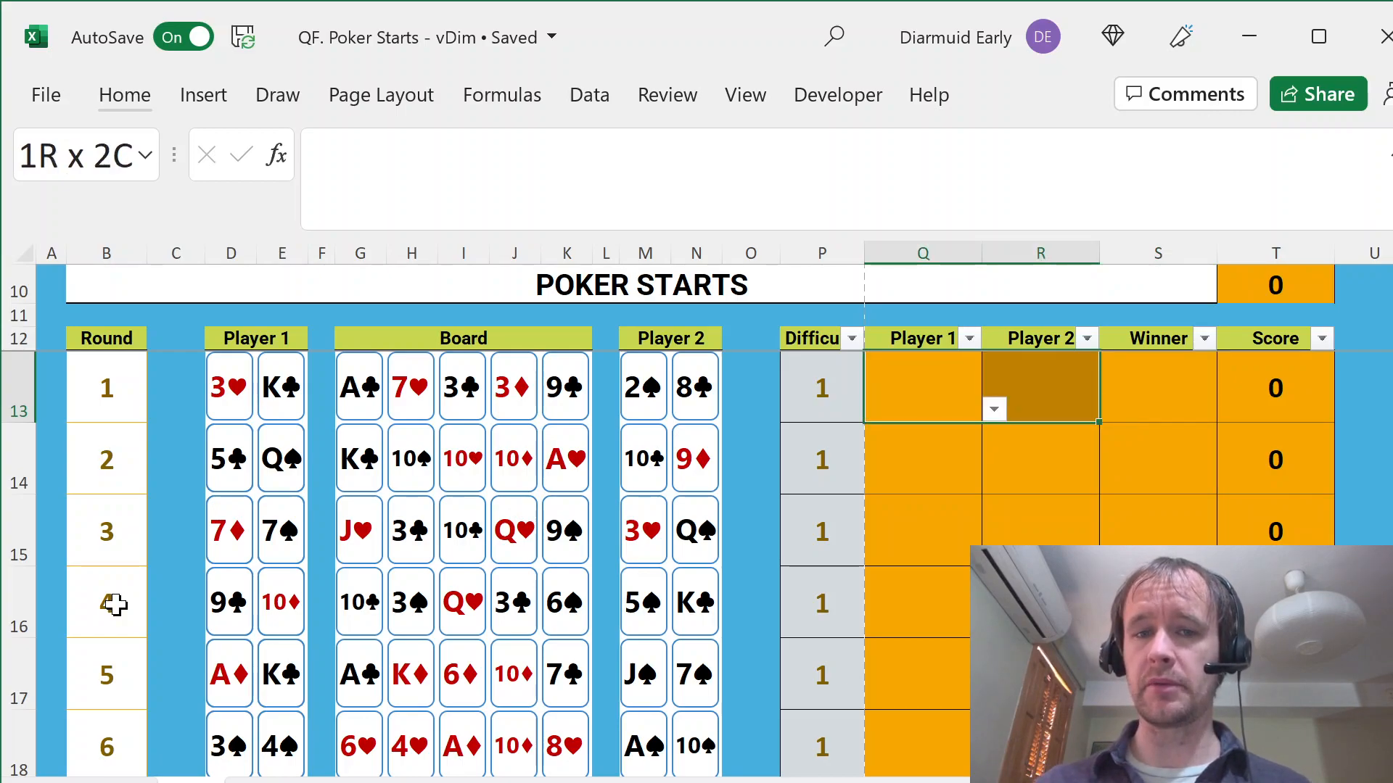
pyautogui.press('Right')
pyautogui.press('Right')
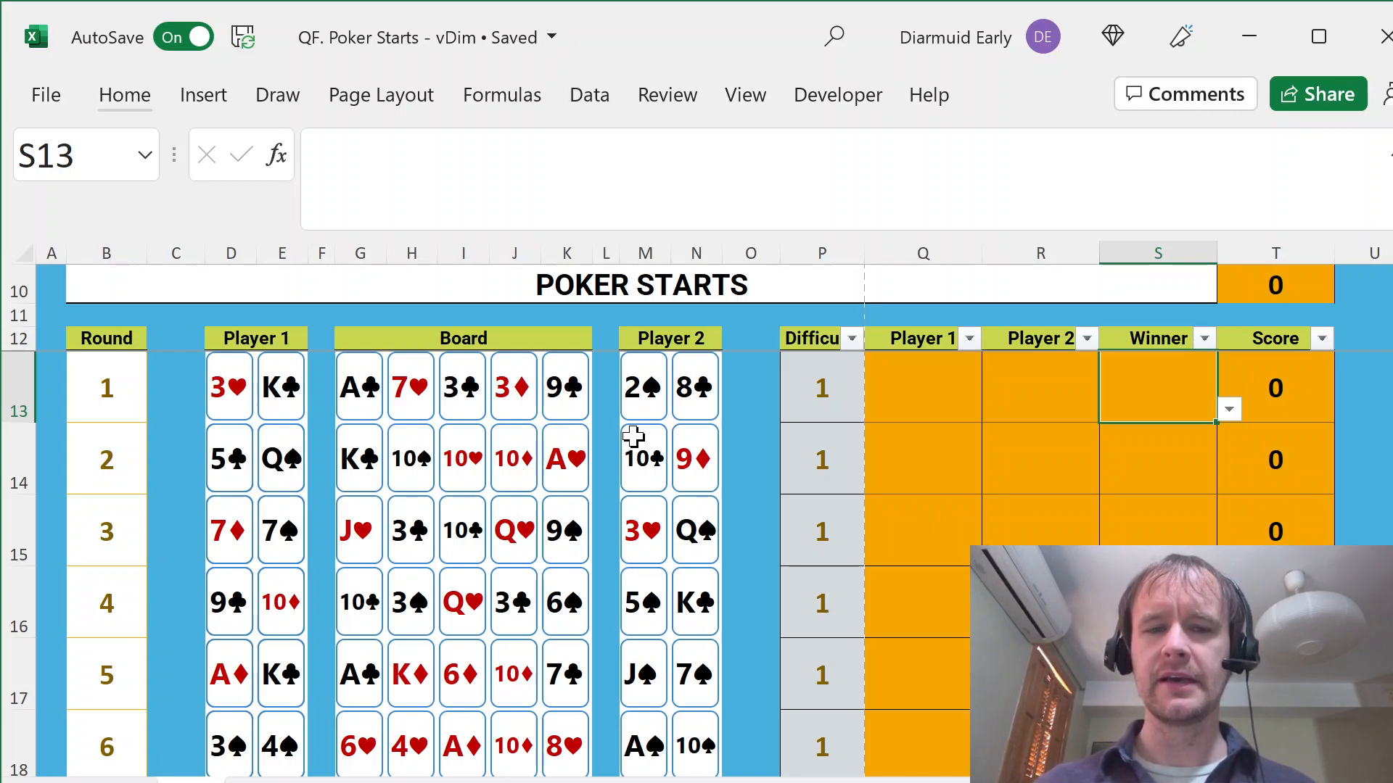
# - Examine how the cards in D12:N13 are split between Player 1, the Board and Player 2
pyautogui.click(506, 338)
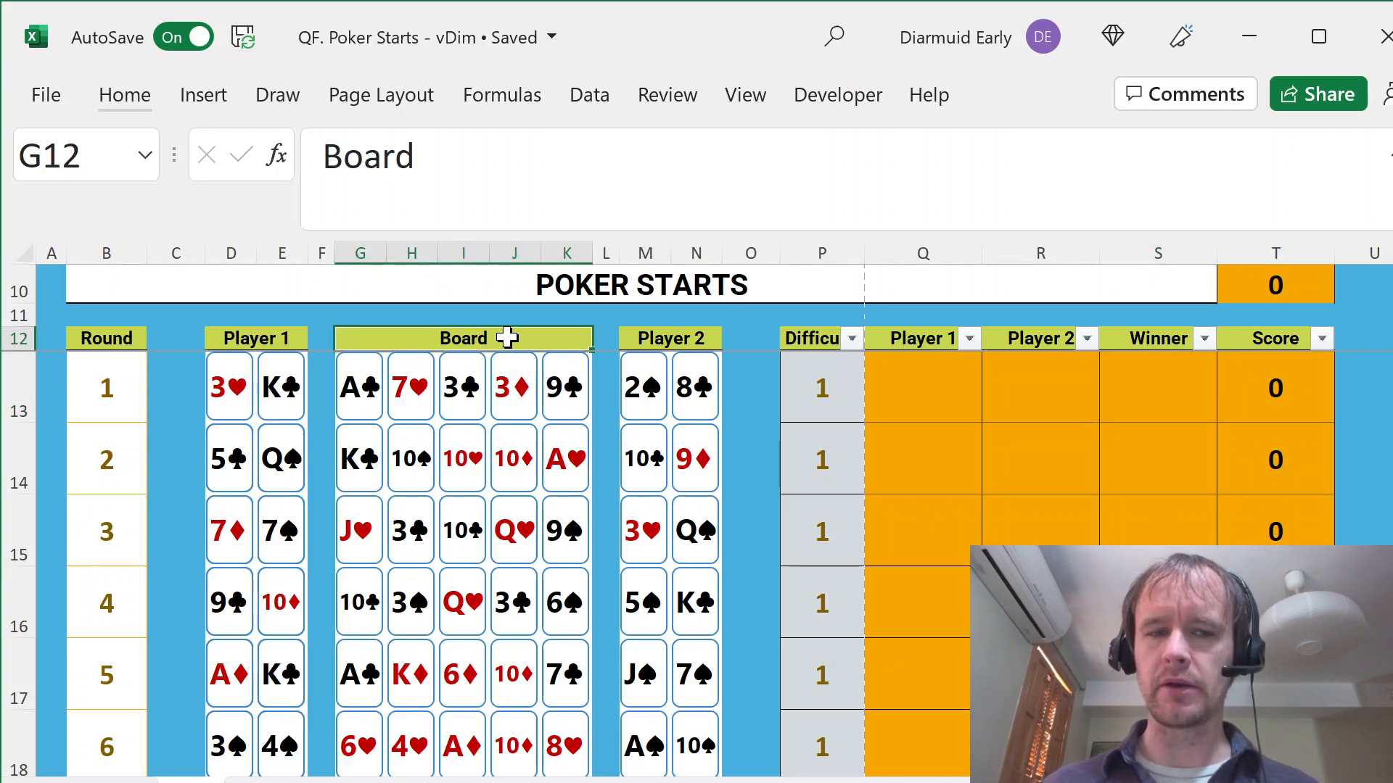
pyautogui.press('Left')
pyautogui.press('Left')
pyautogui.hotkey('shift', 'Right')
pyautogui.hotkey('shift', 'Right')
pyautogui.hotkey('shift', 'Right')
pyautogui.hotkey('shift', 'Right')
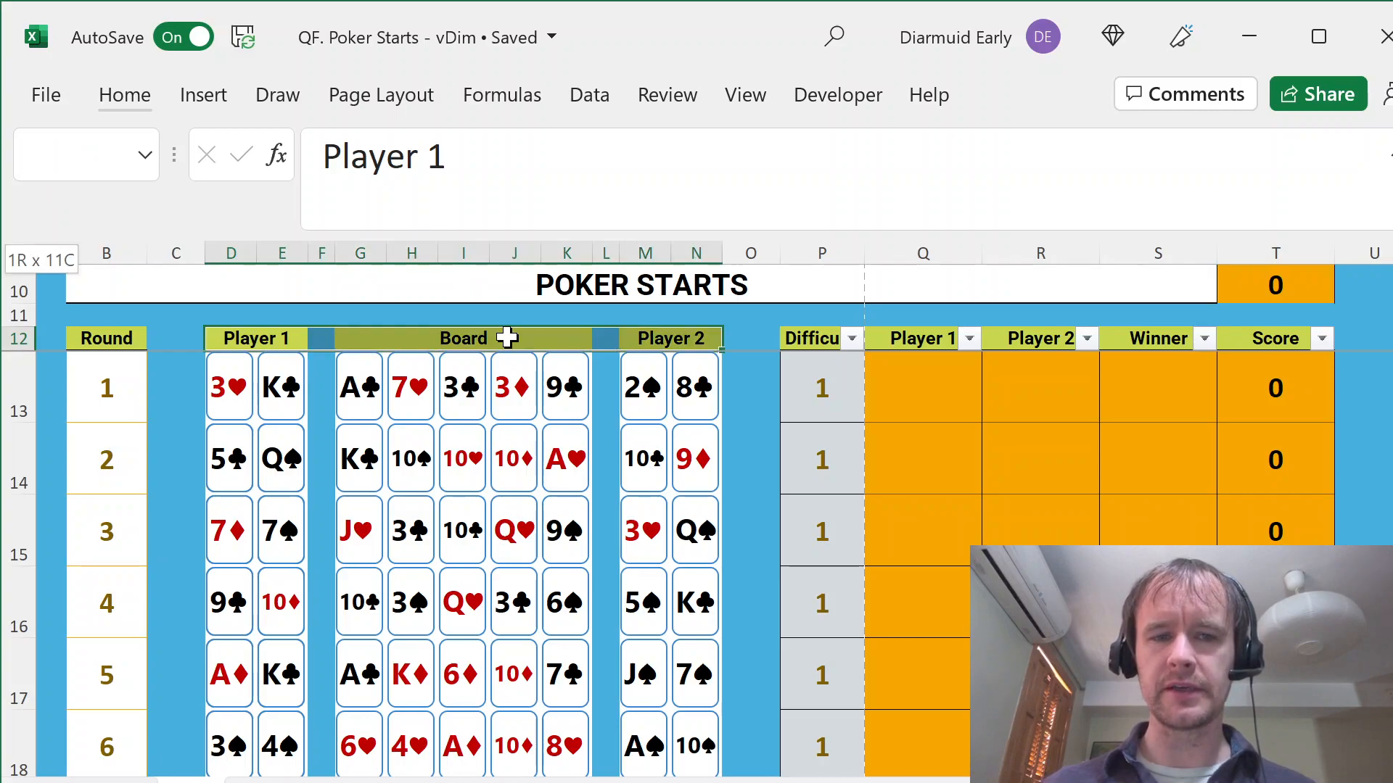
pyautogui.hotkey('shift', 'Down')
pyautogui.press('Right')
pyautogui.press('Right')
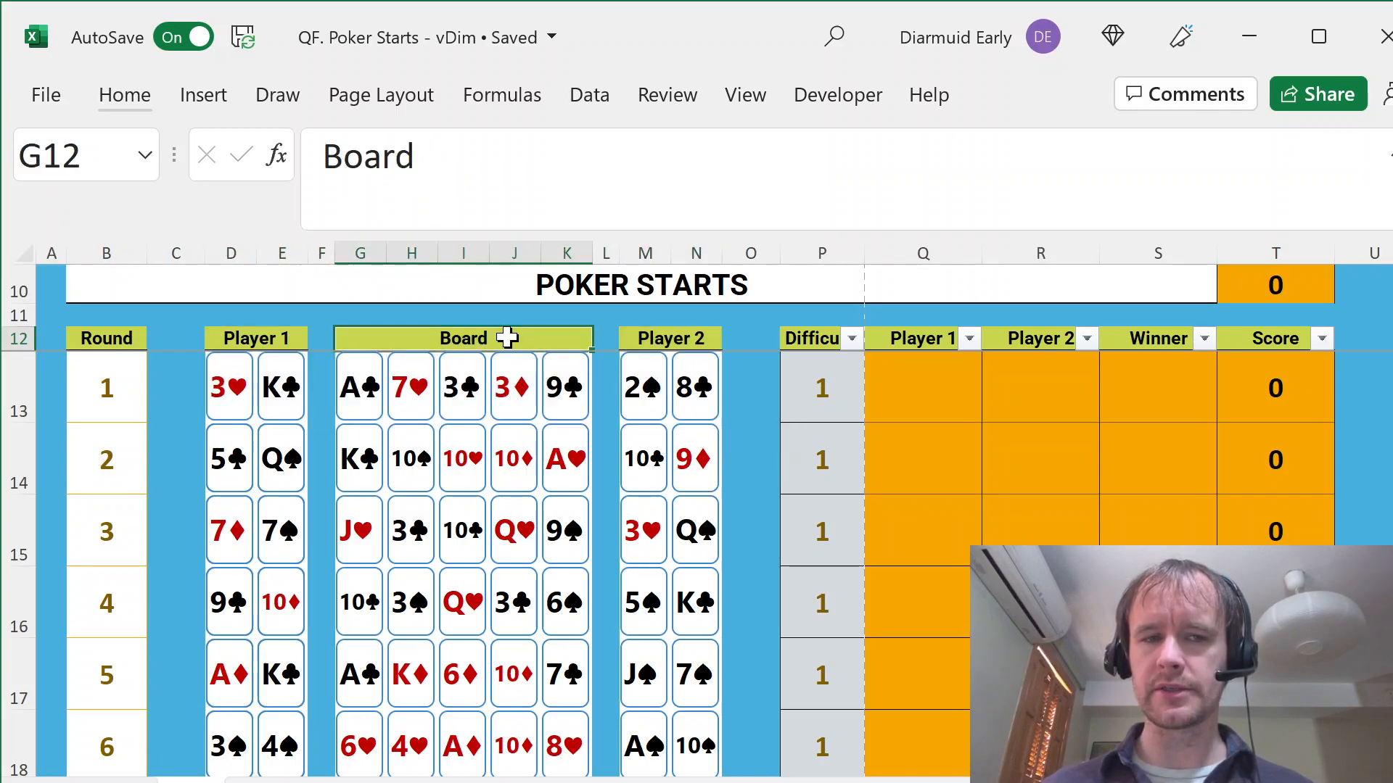
pyautogui.hotkey('shift', 'Down')
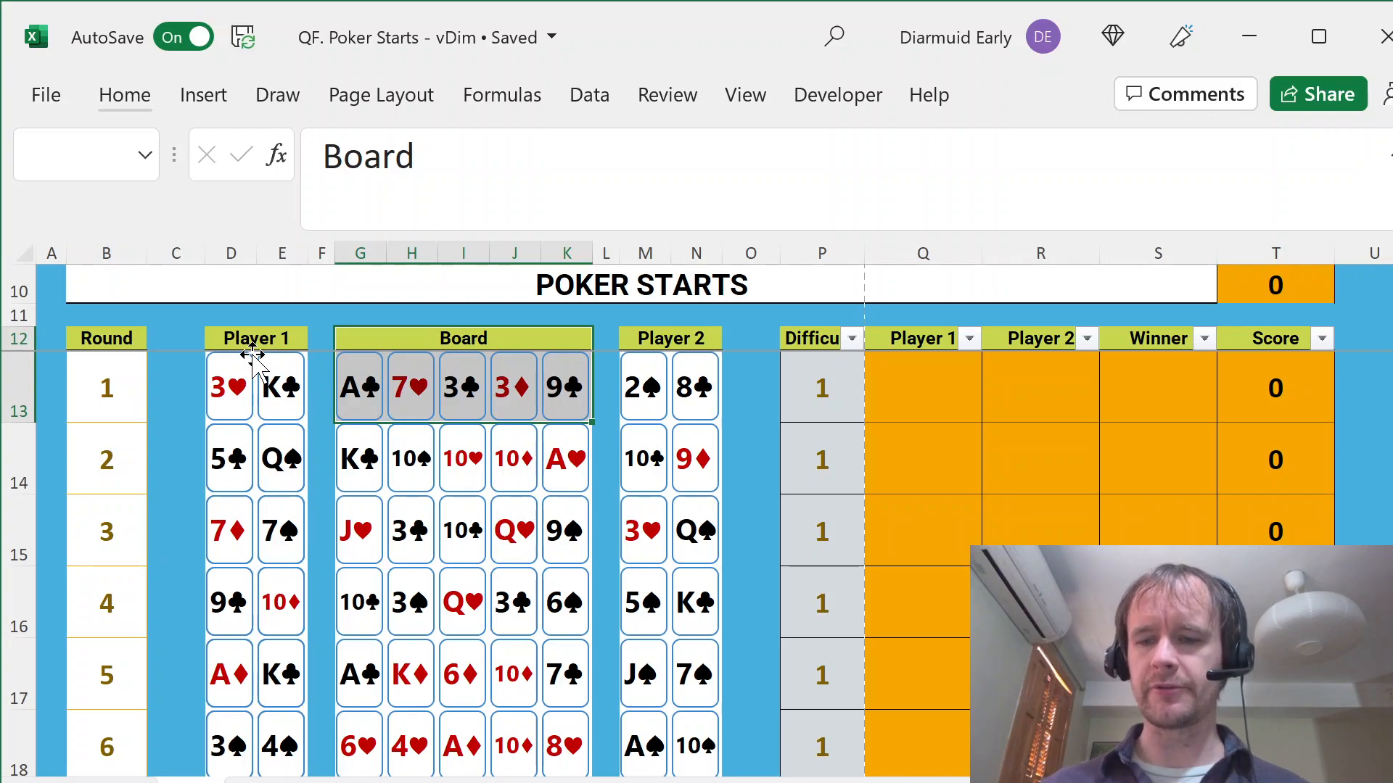
# - On the next worksheet, enter the card values 7, 3, 3 and 9 in C4:F4
pyautogui.hotkey('ctrl', 'pagedown')
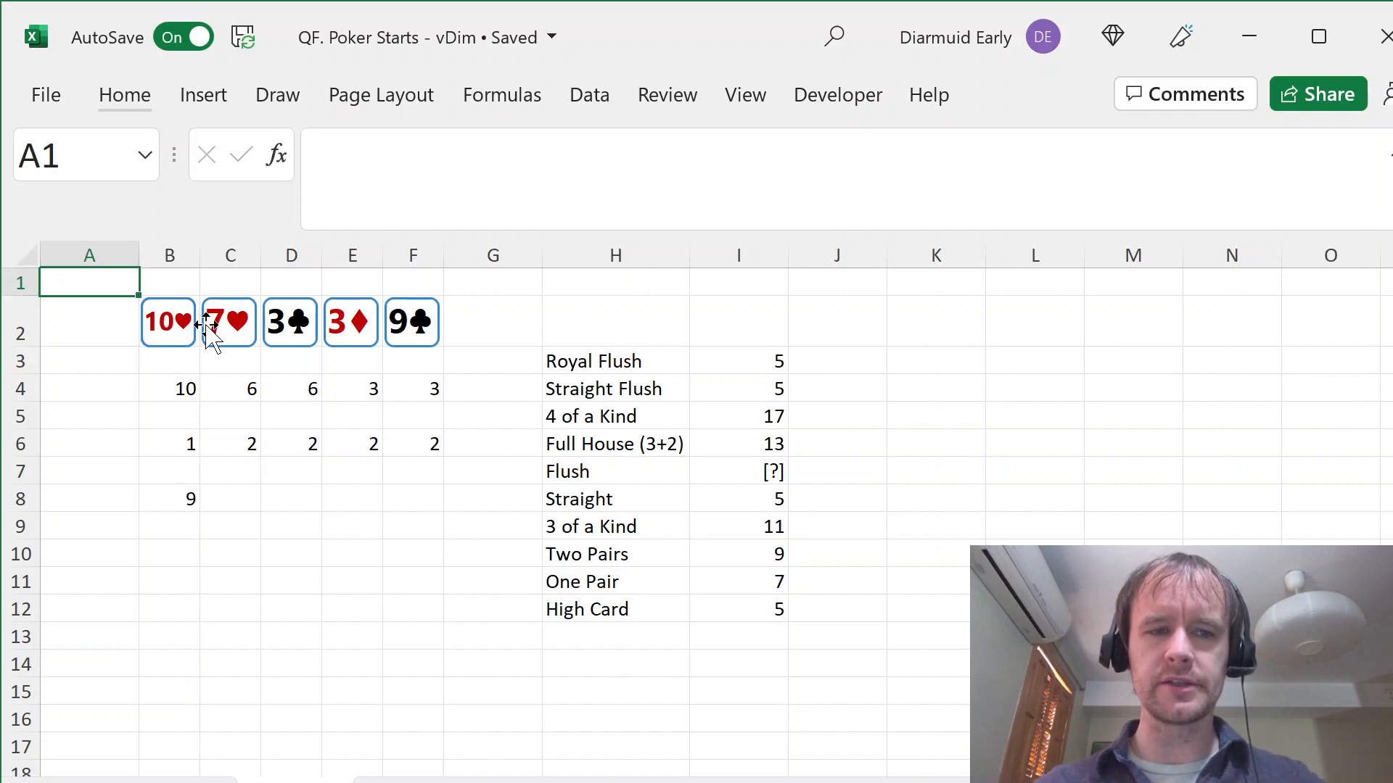
pyautogui.click(212, 388)
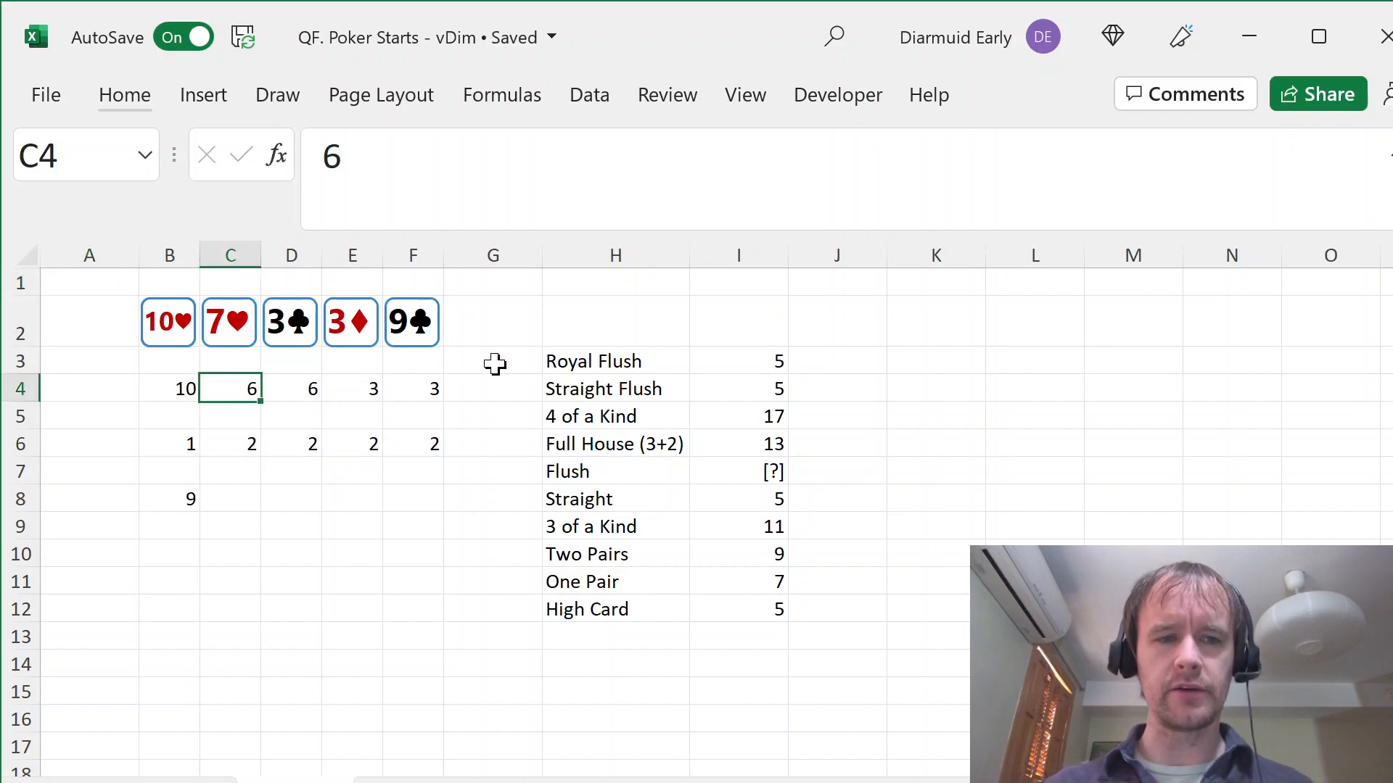
pyautogui.write('7')
pyautogui.press('Tab')
pyautogui.write('3')
pyautogui.press('Tab')
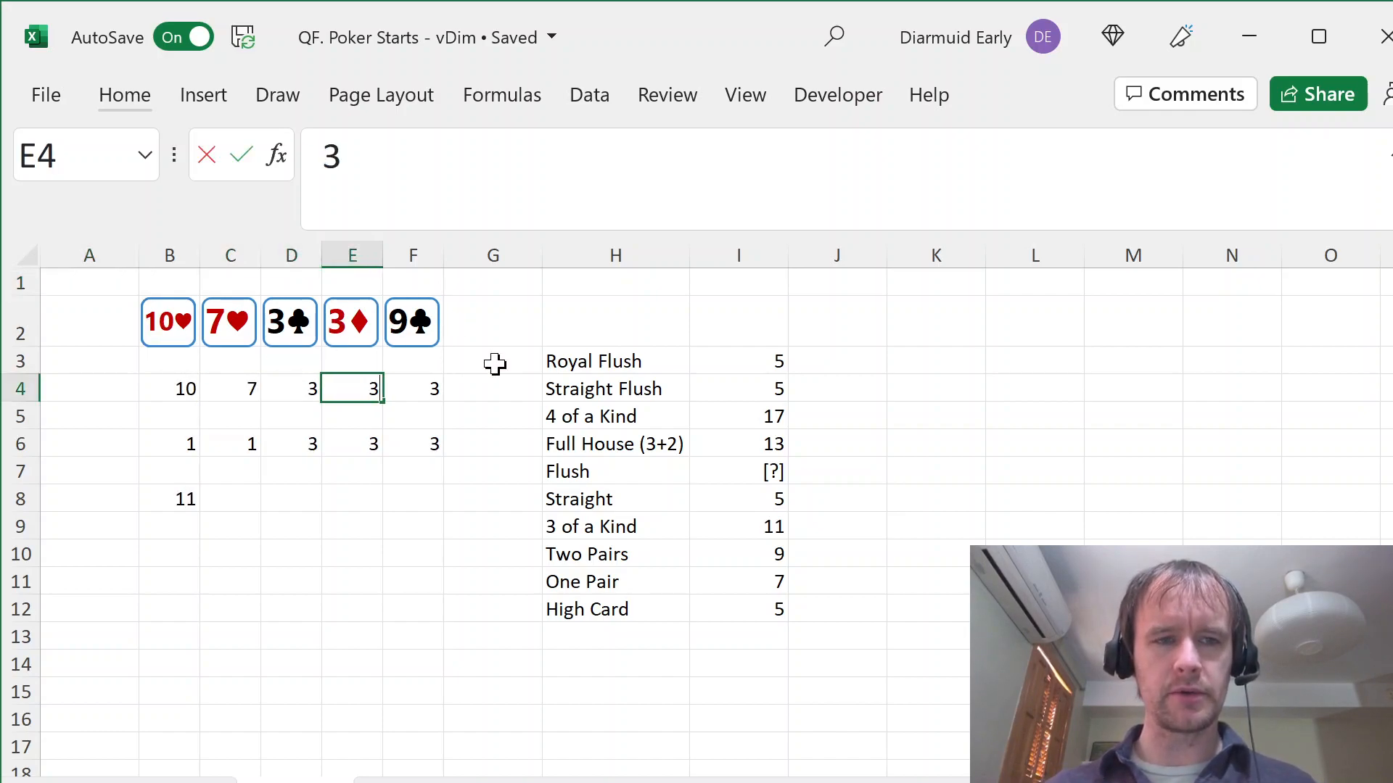
pyautogui.press('Tab')
pyautogui.write('9')
pyautogui.press('Left')
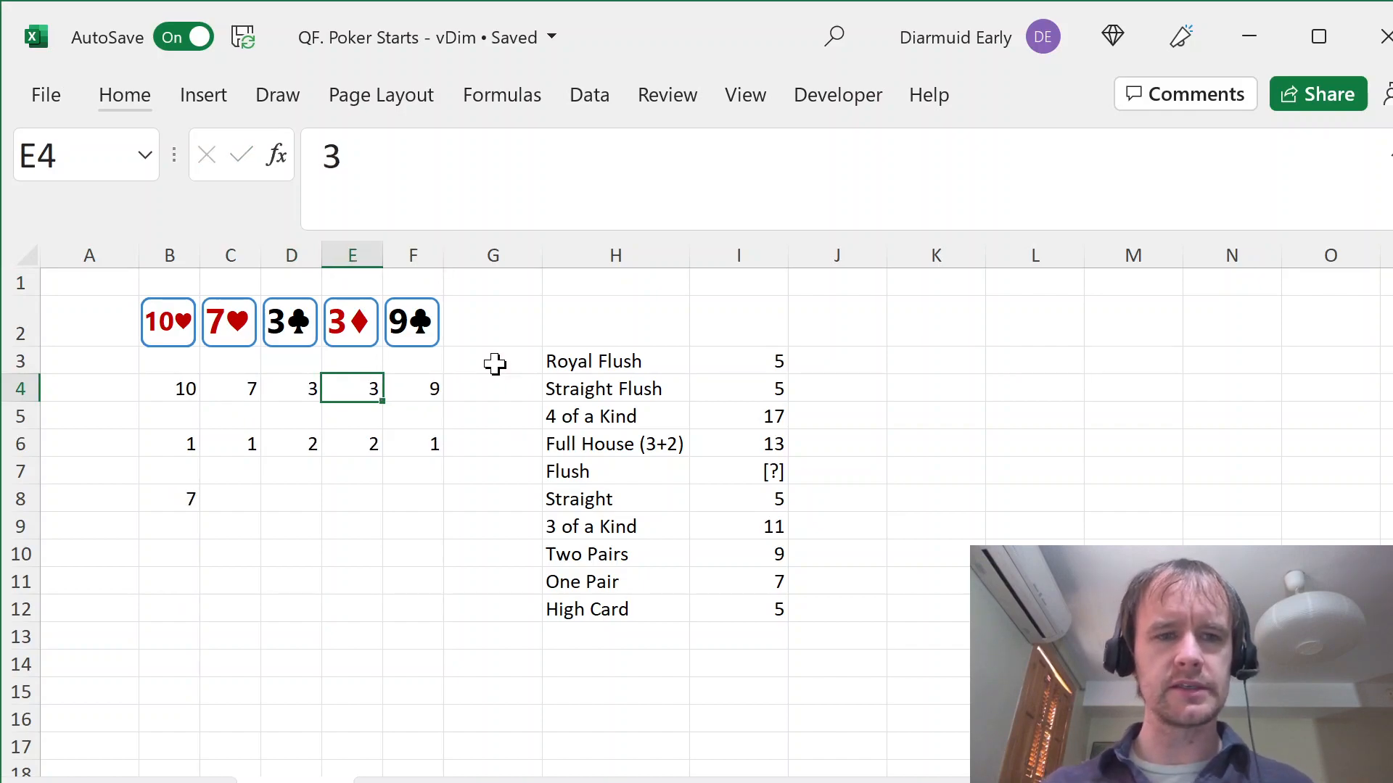
# - Examine the card values in B4:F4 and the COUNTIF formulas that count their matches in B6:F6
pyautogui.hotkey('ctrl', 'Left')
pyautogui.hotkey('ctrl', 'shift', 'Right')
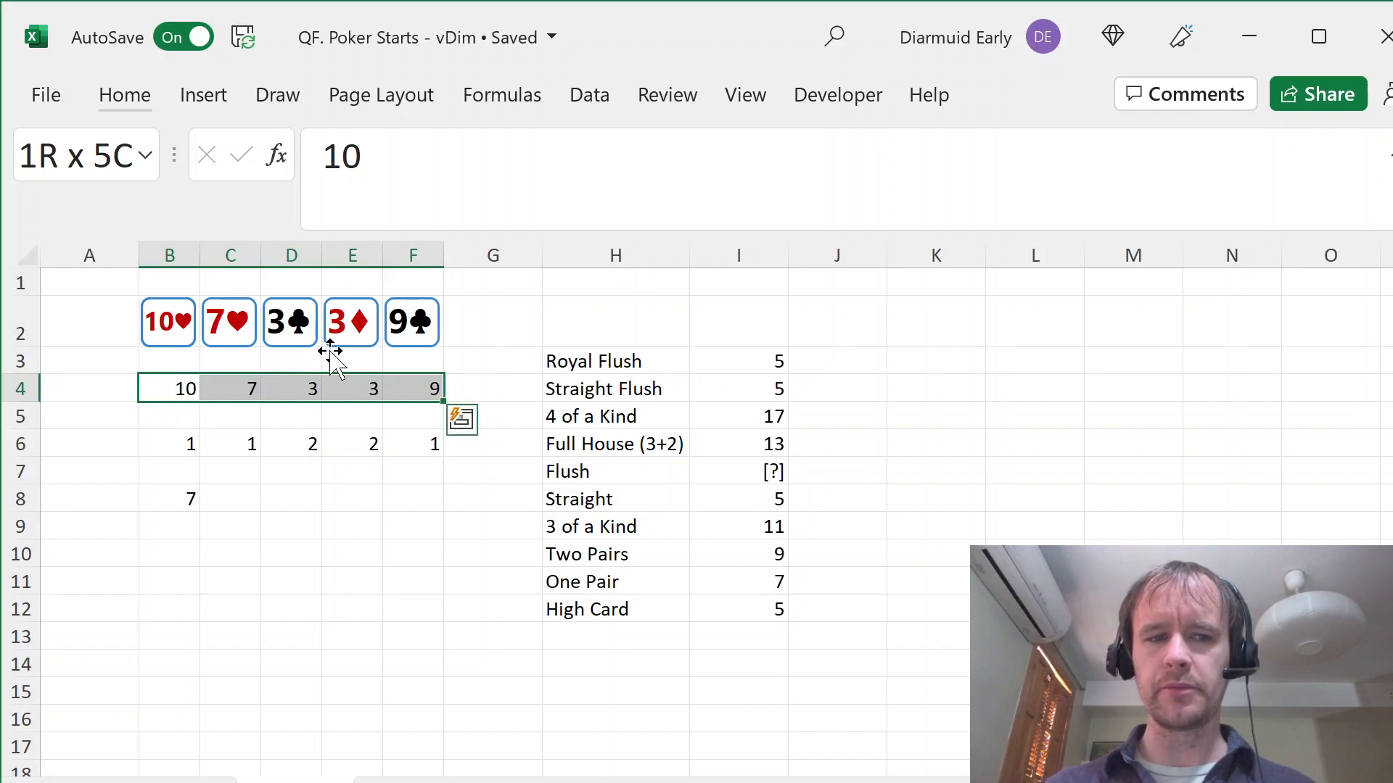
pyautogui.click(187, 444)
pyautogui.hotkey('ctrl', 'shift', 'Right')
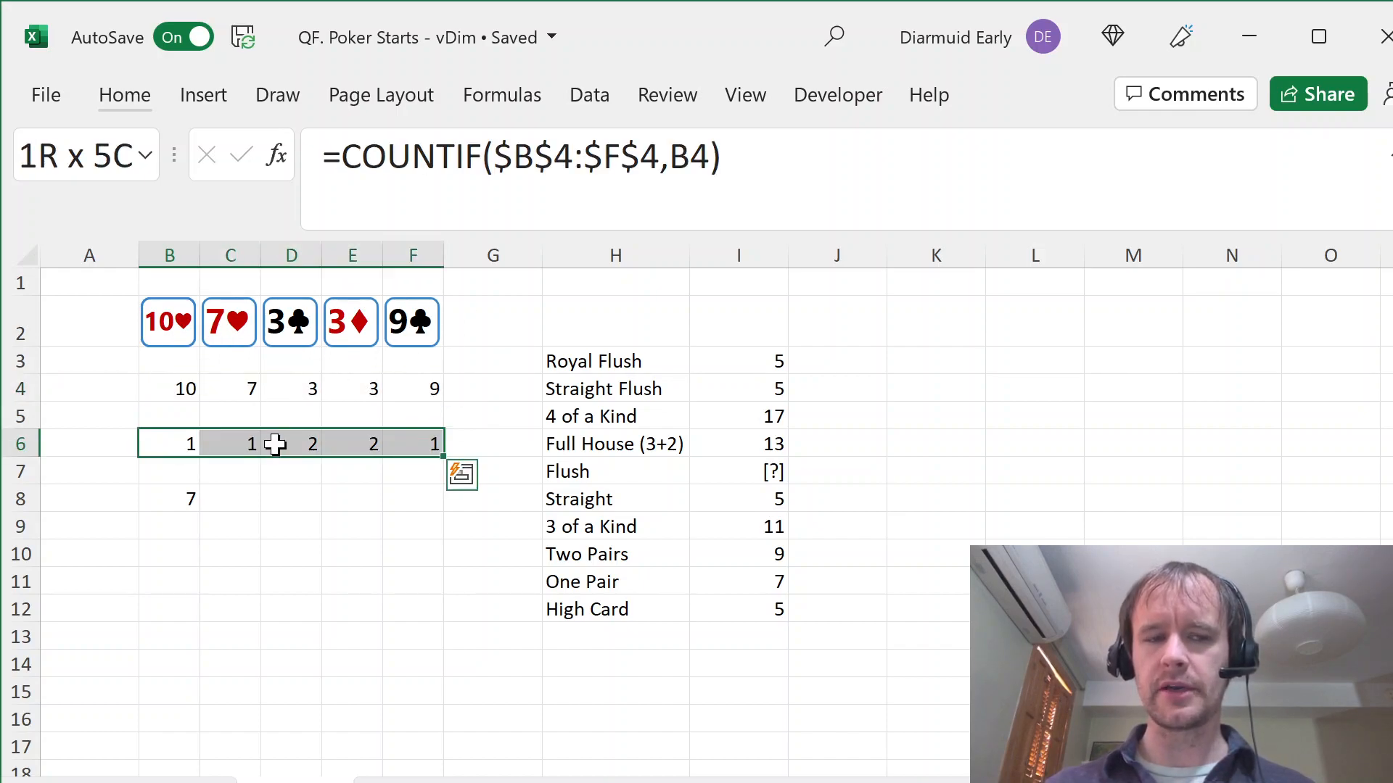
pyautogui.click(161, 441)
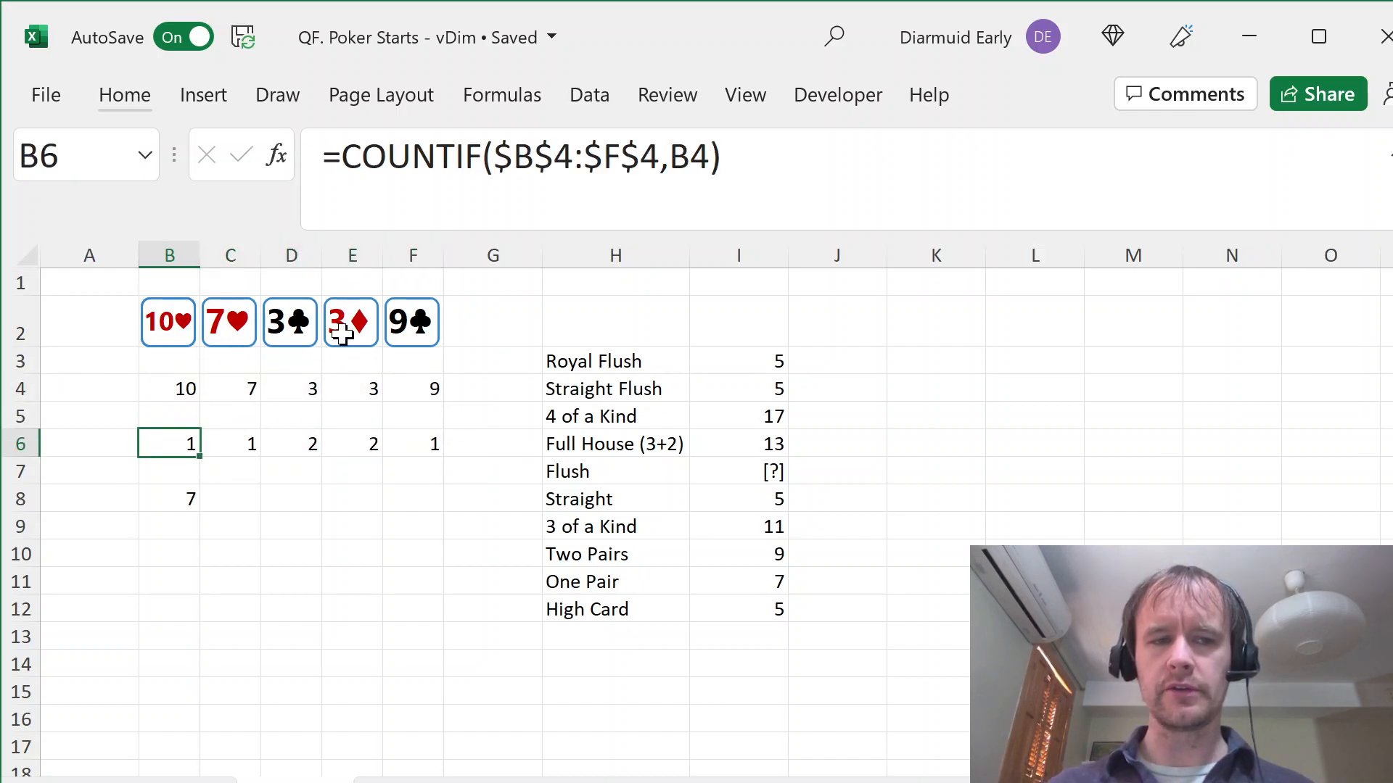
pyautogui.press('Right')
pyautogui.press('Right')
pyautogui.press('Right')
pyautogui.press('Right')
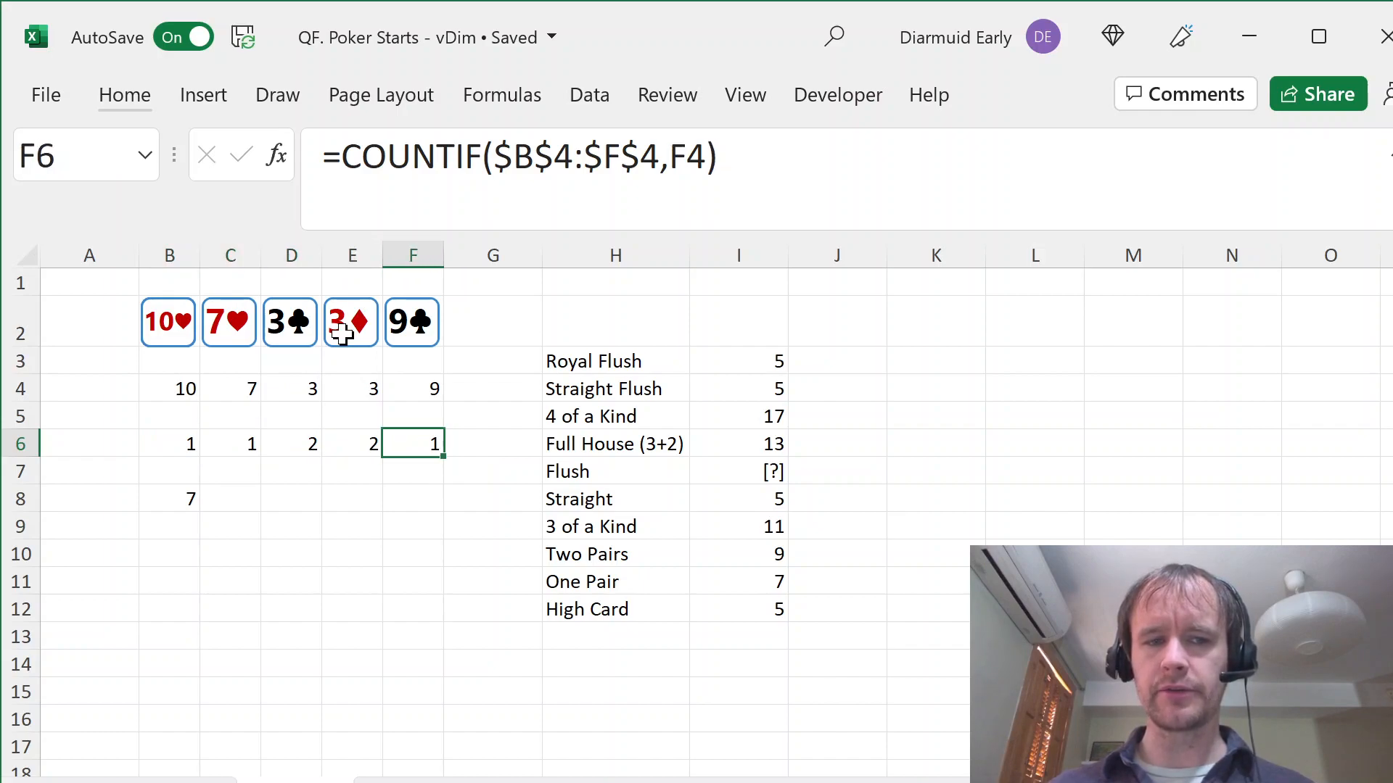
pyautogui.hotkey('ctrl', 'Left')
pyautogui.hotkey('ctrl', 'shift', 'Right')
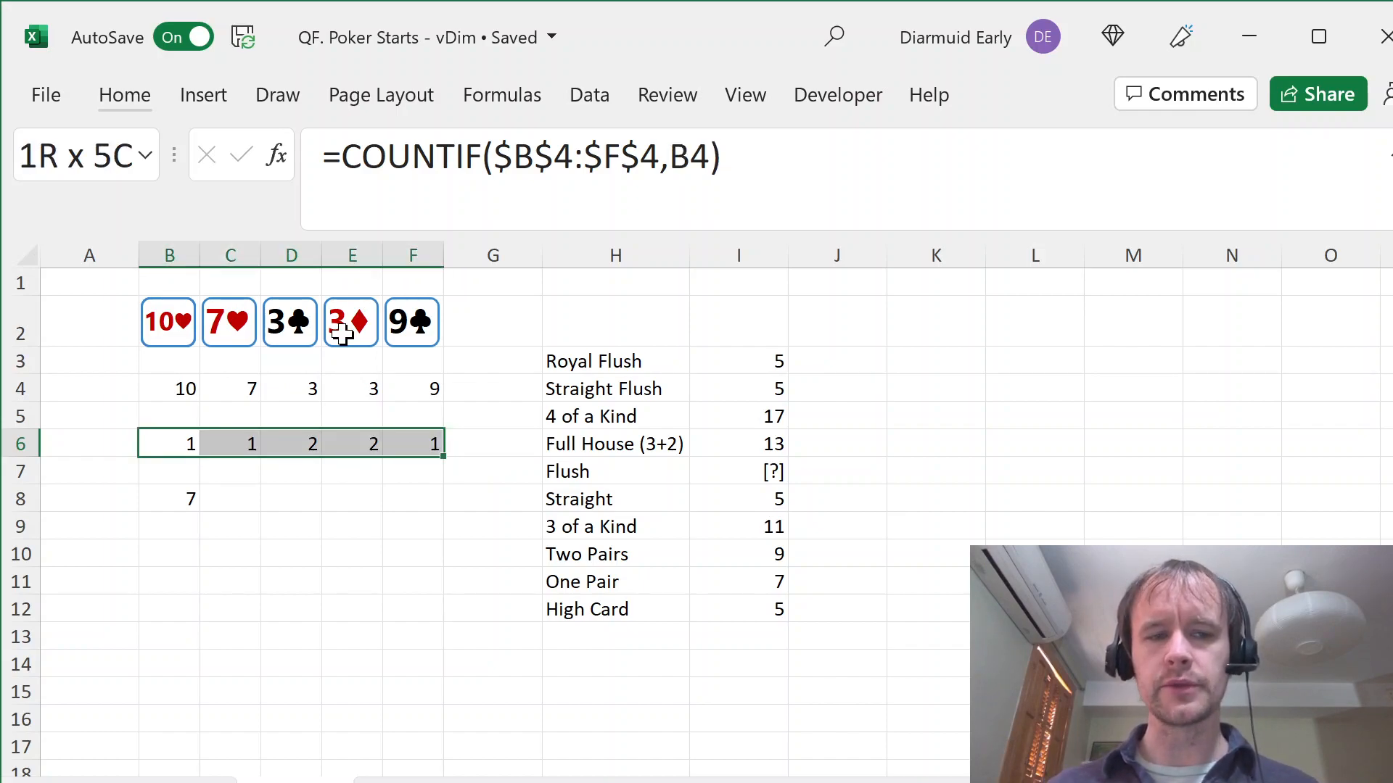
# - Inspect the SUM formula in B8 and compare it with the hand score table in H3:I12, especially One Pair
pyautogui.press('Down')
pyautogui.press('Down')
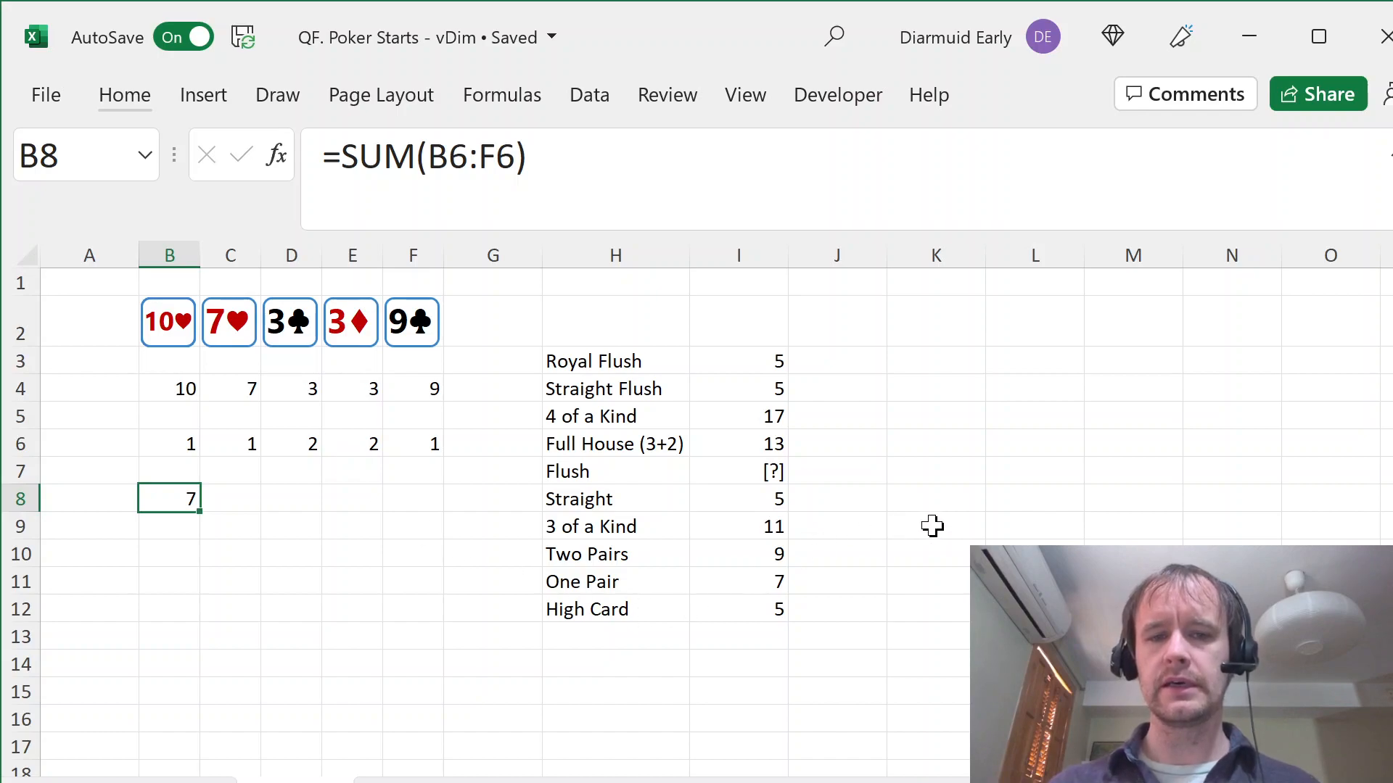
pyautogui.moveTo(615, 361); pyautogui.dragTo(708, 597)
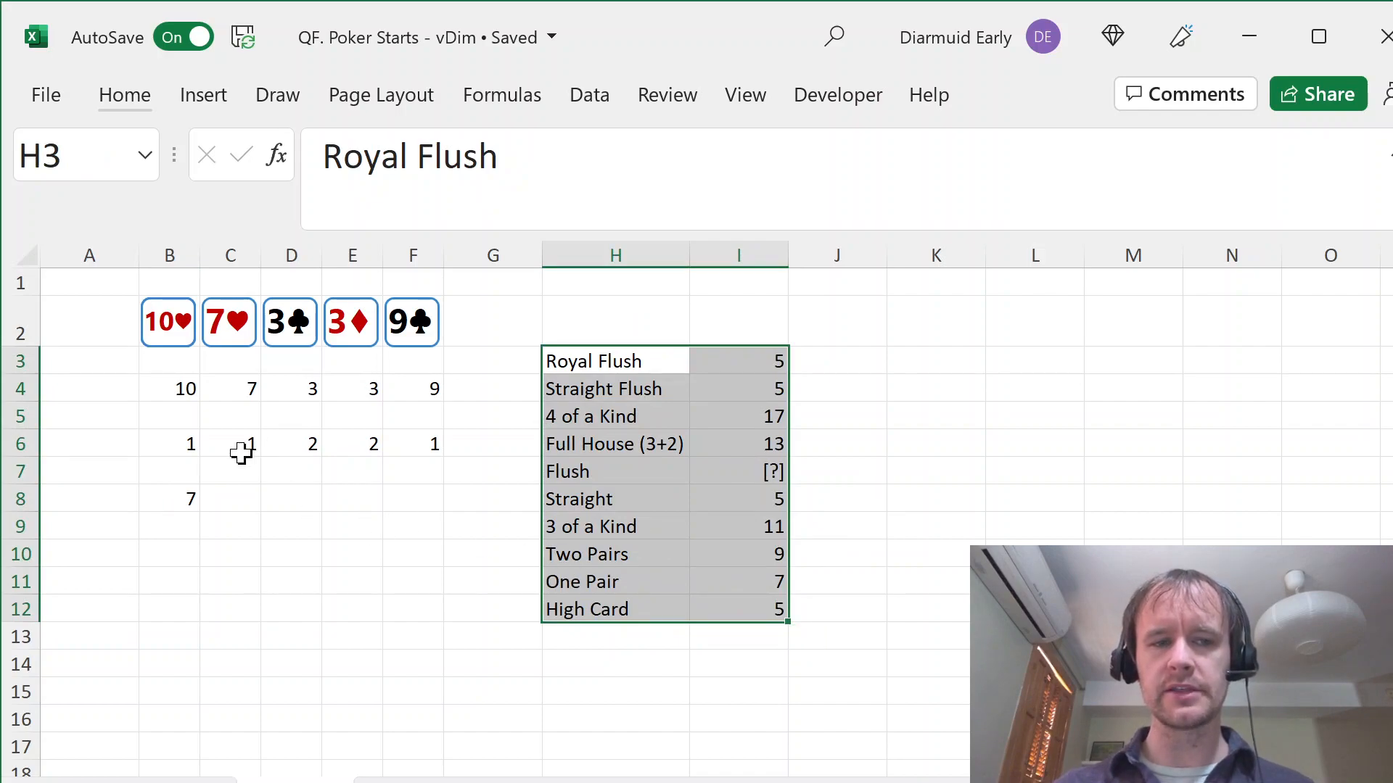
pyautogui.click(588, 578)
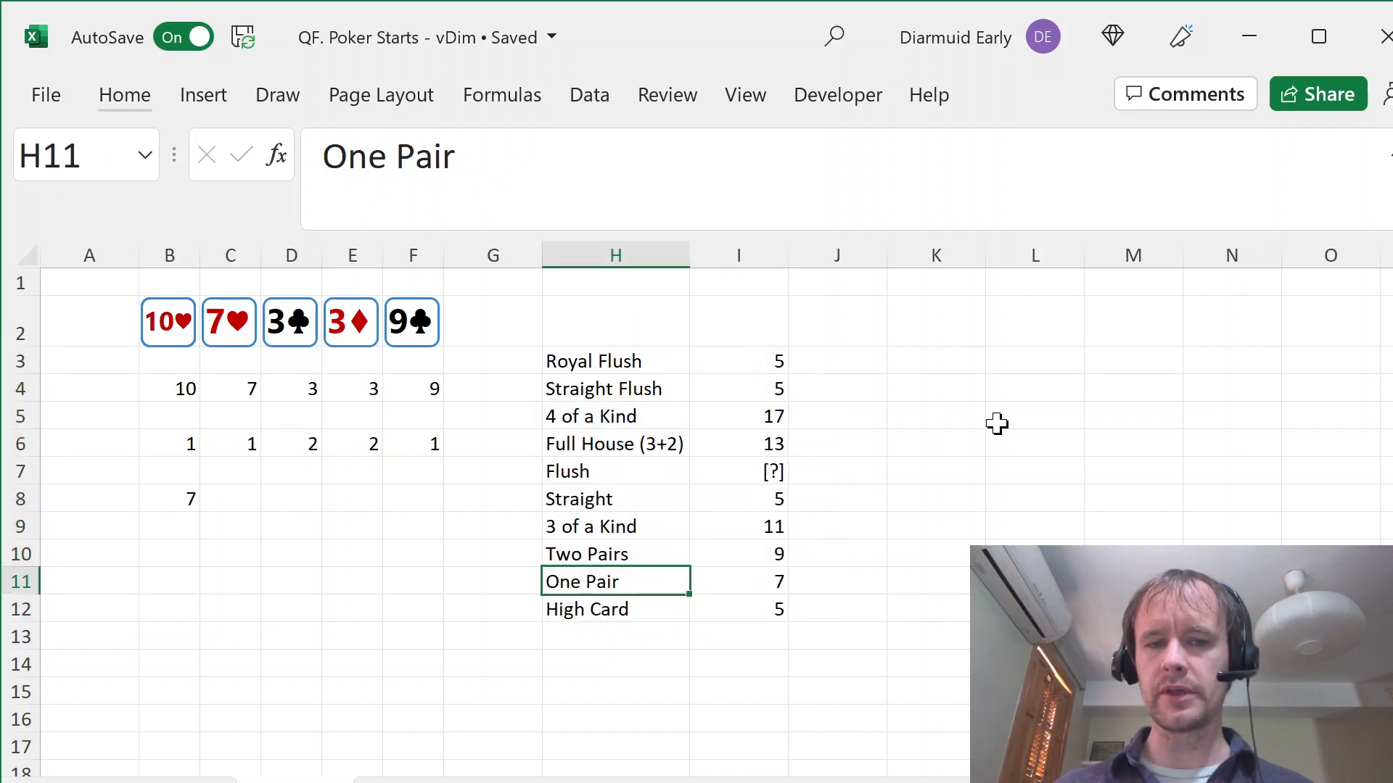
pyautogui.hotkey('shift', 'Right')
# - Change the second card value in C4 to 10 and check the Two Pairs score in I10
pyautogui.click(236, 391)
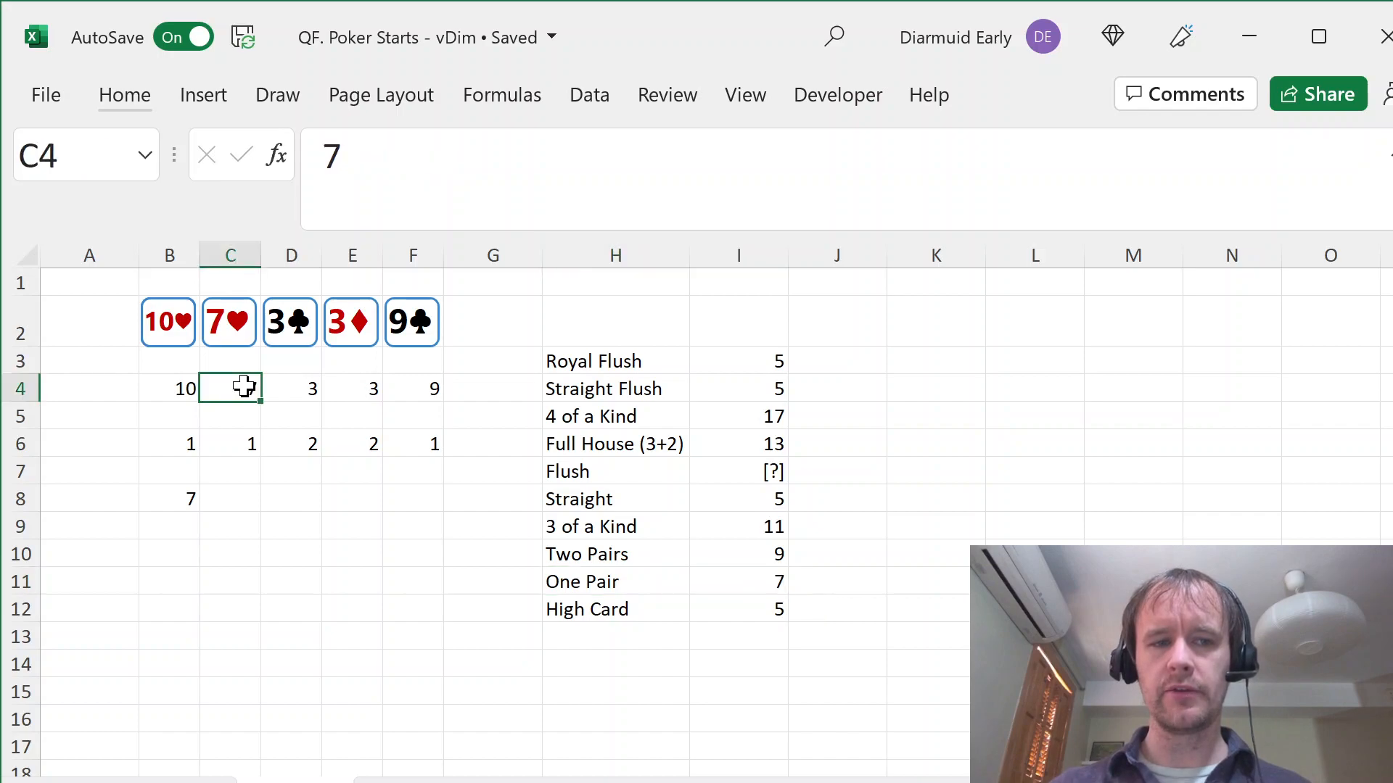
pyautogui.write('10')
pyautogui.hotkey('ctrl', 'Return')
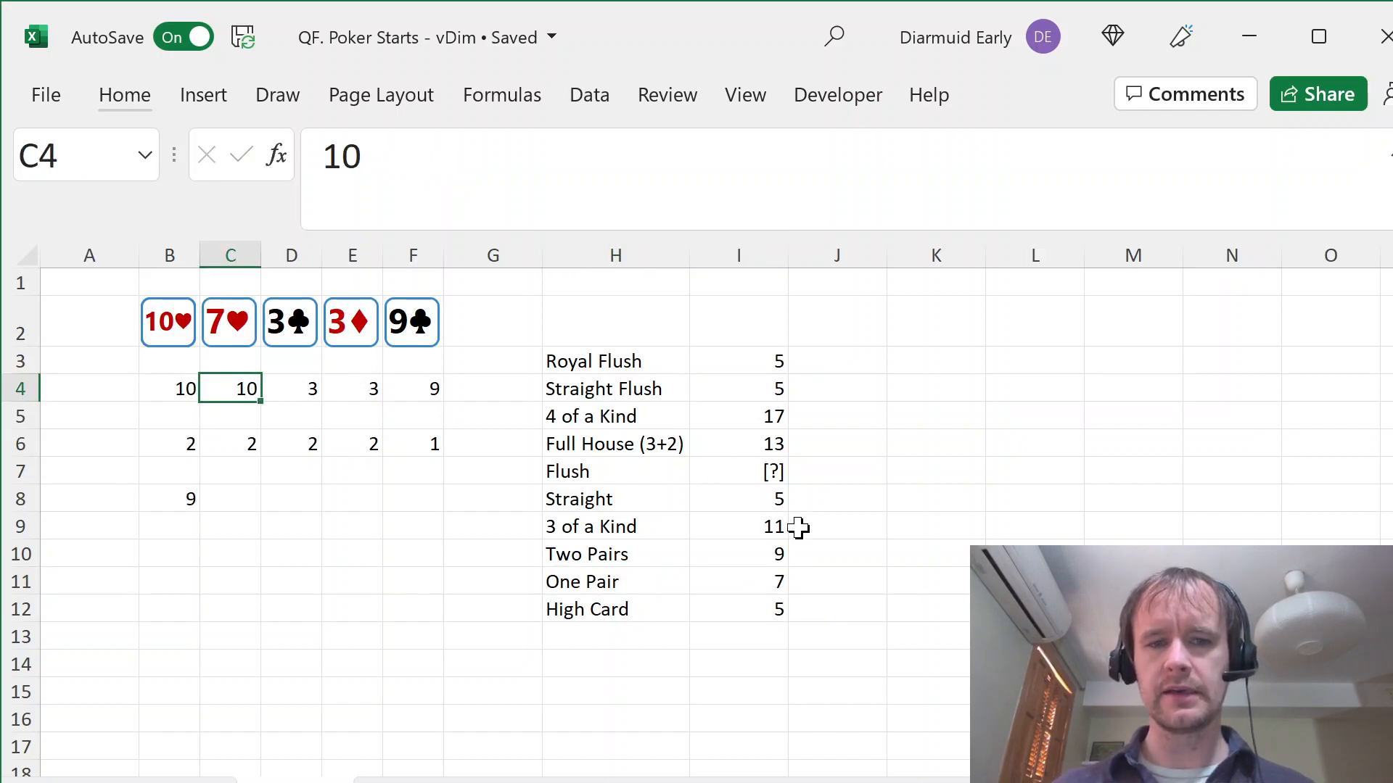
pyautogui.click(755, 551)
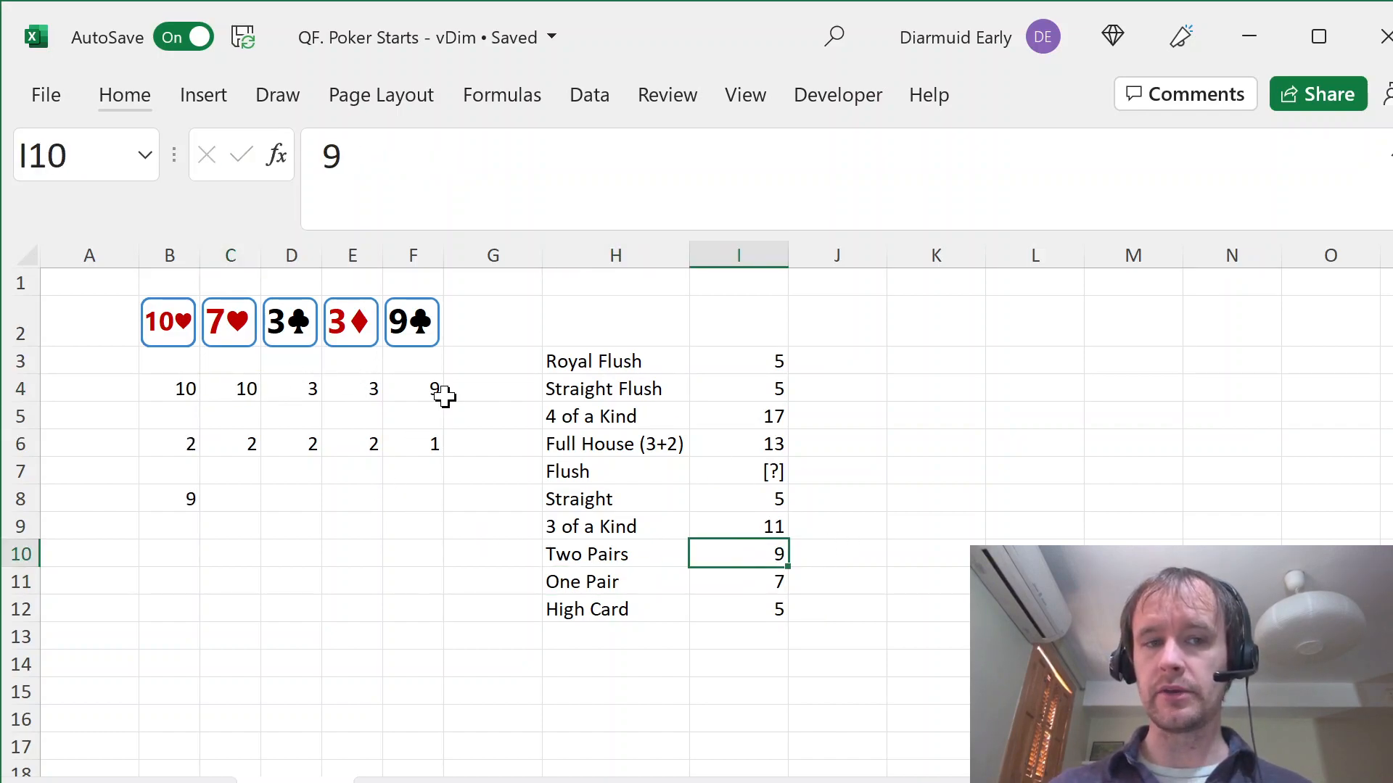
# - Change the fifth card value in F4 to 3 and check the Full House score in I6
pyautogui.click(433, 389)
pyautogui.write('3')
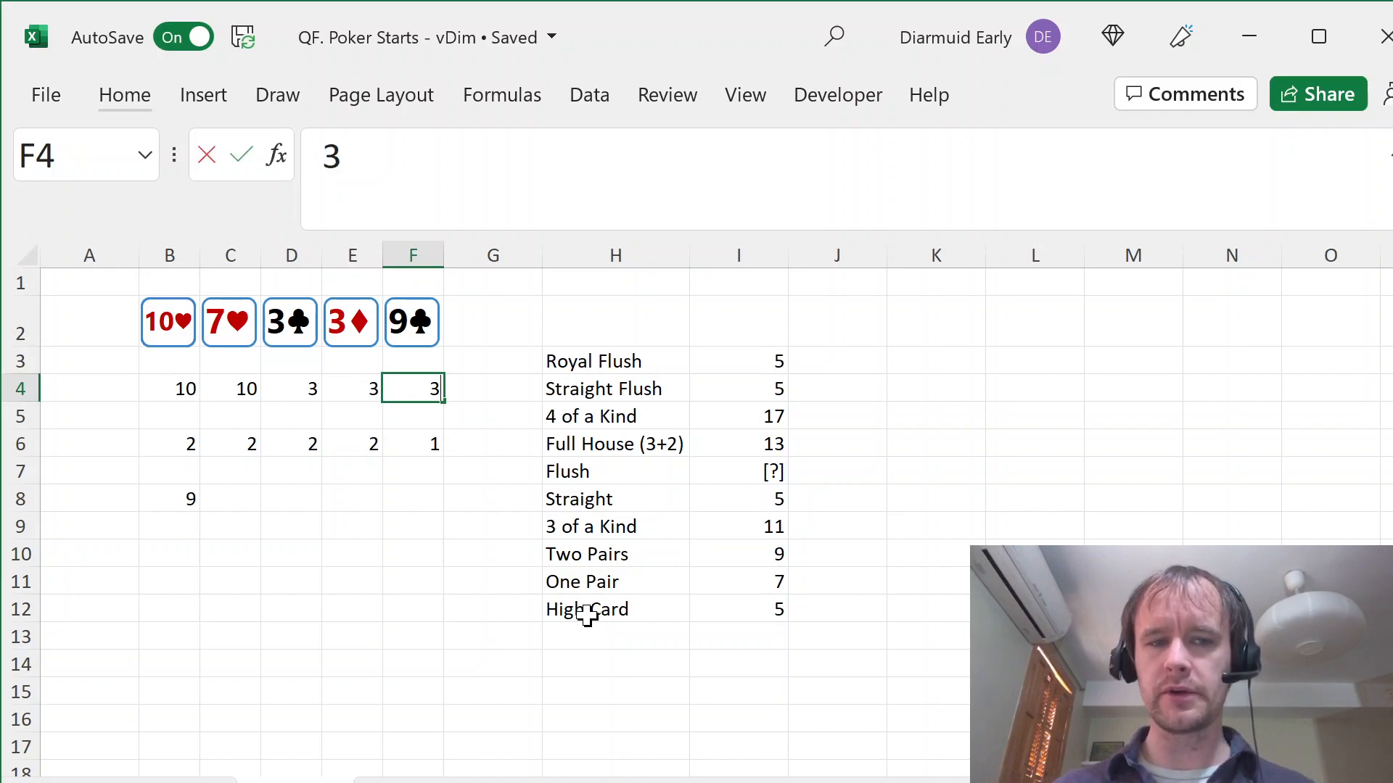
pyautogui.hotkey('ctrl', 'Return')
pyautogui.click(740, 444)
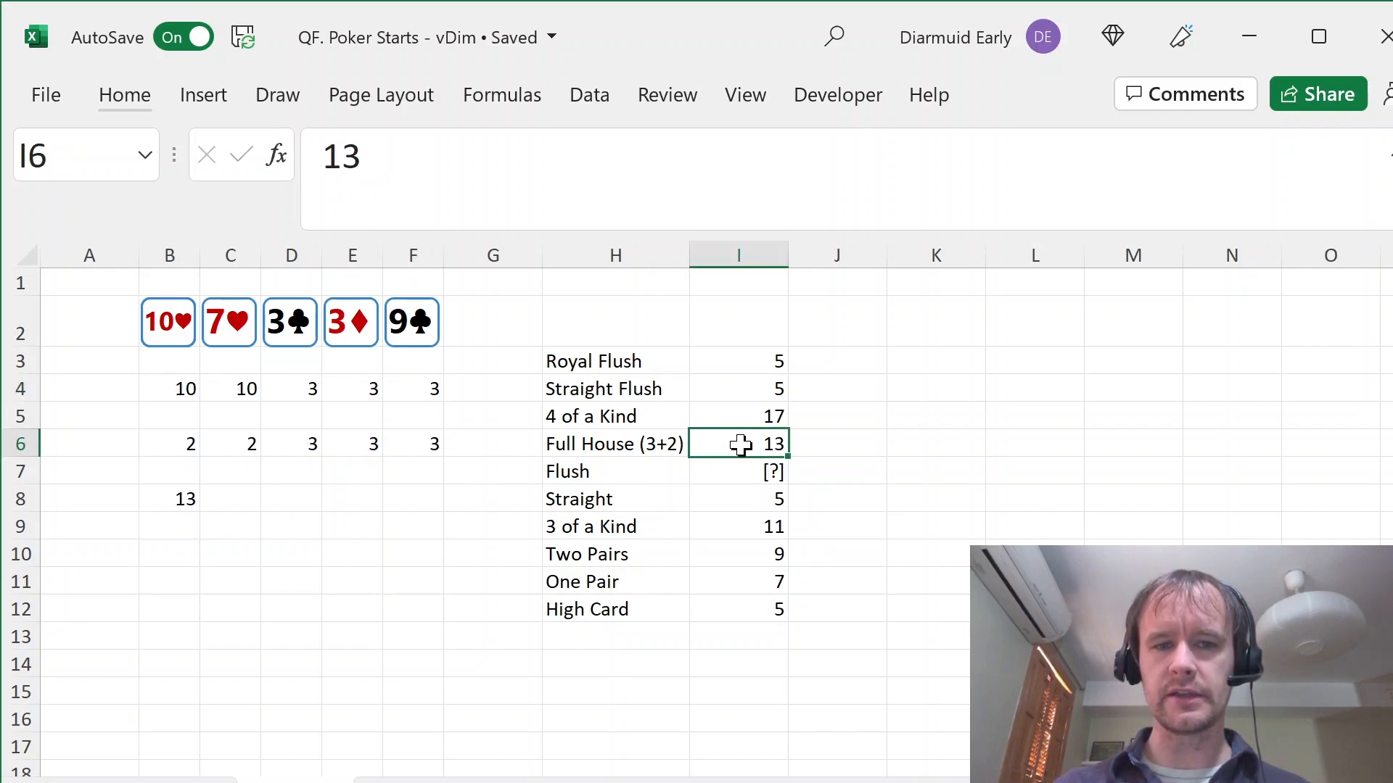
# - Change the second card value in C4 to 4 and check the 3 of a Kind score in I9
pyautogui.click(240, 392)
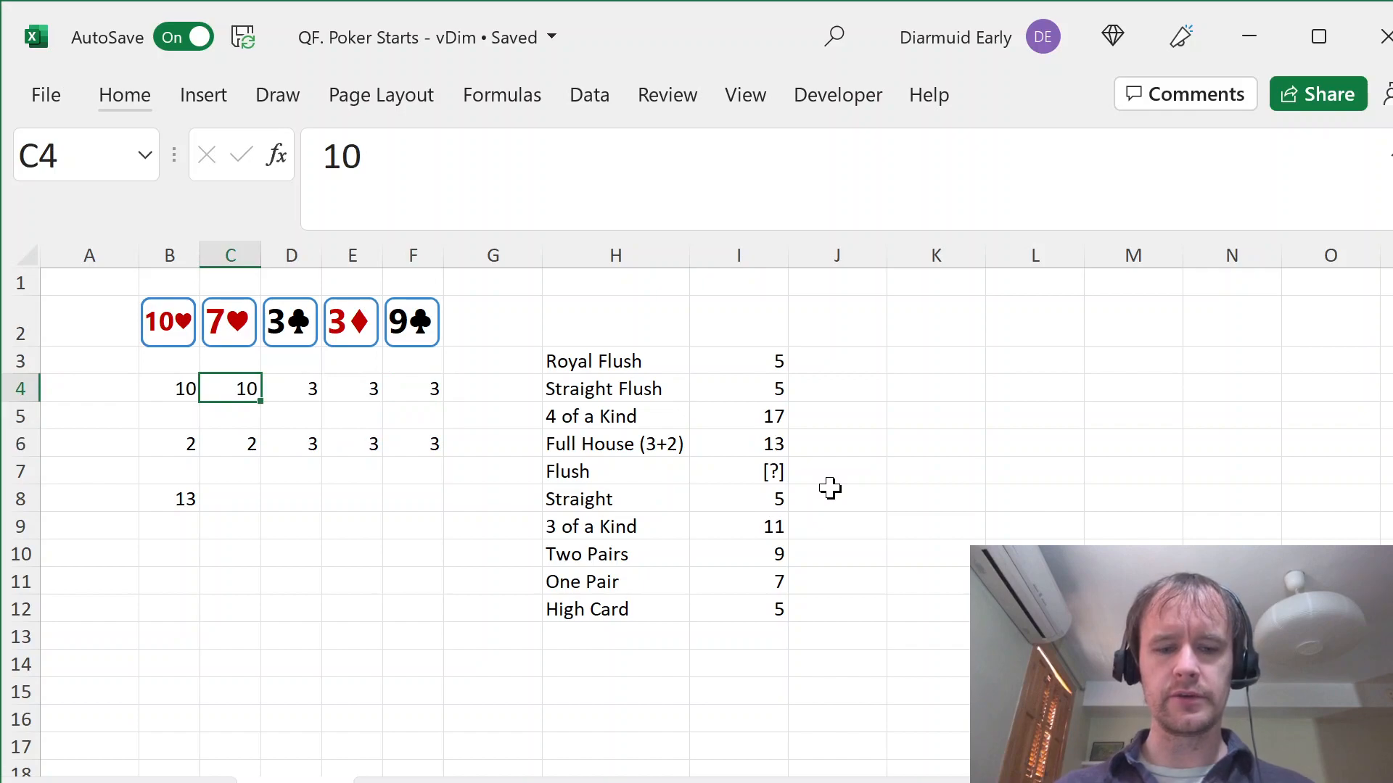
pyautogui.write('4')
pyautogui.press('Return')
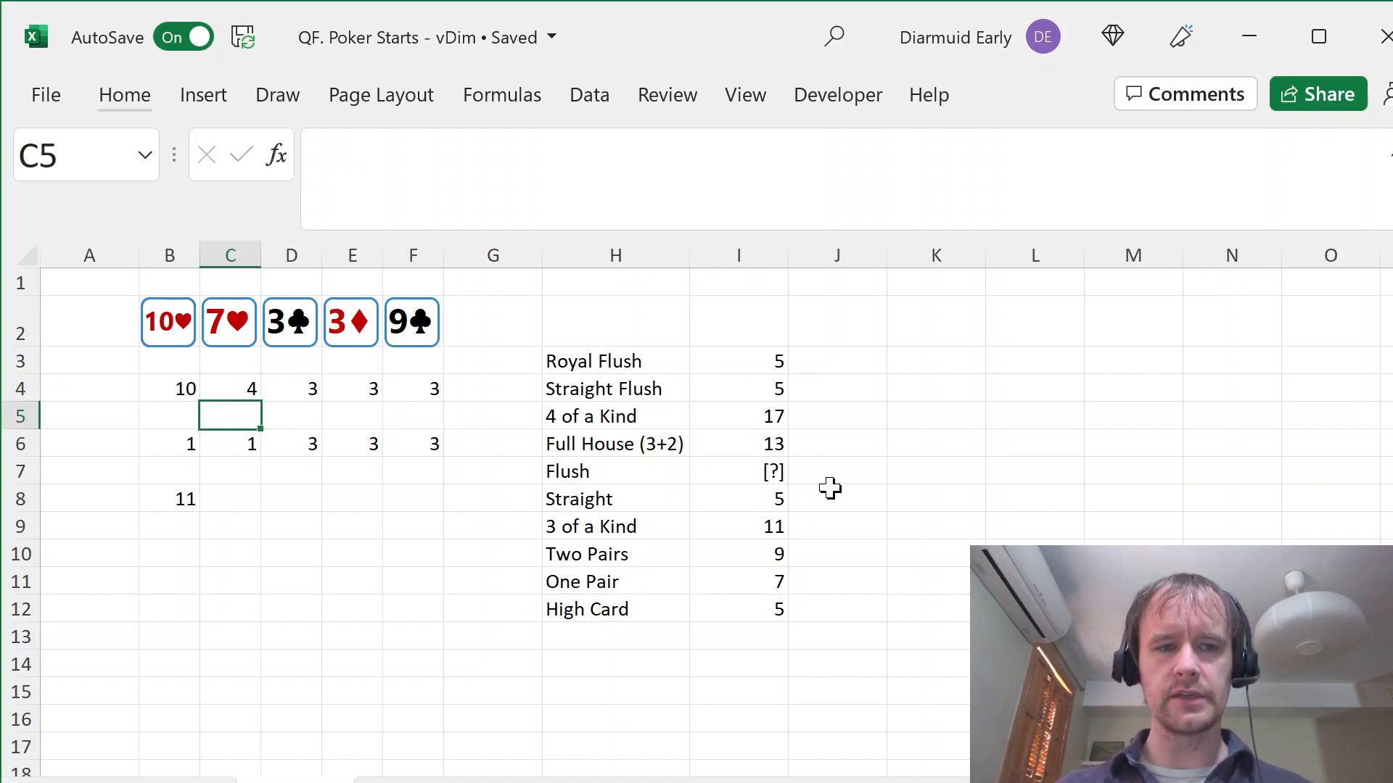
pyautogui.click(738, 521)
# - Change the second card value in C4 to 3 and check the 4 of a Kind score in I5
pyautogui.click(233, 385)
pyautogui.write('3')
pyautogui.press('Return')
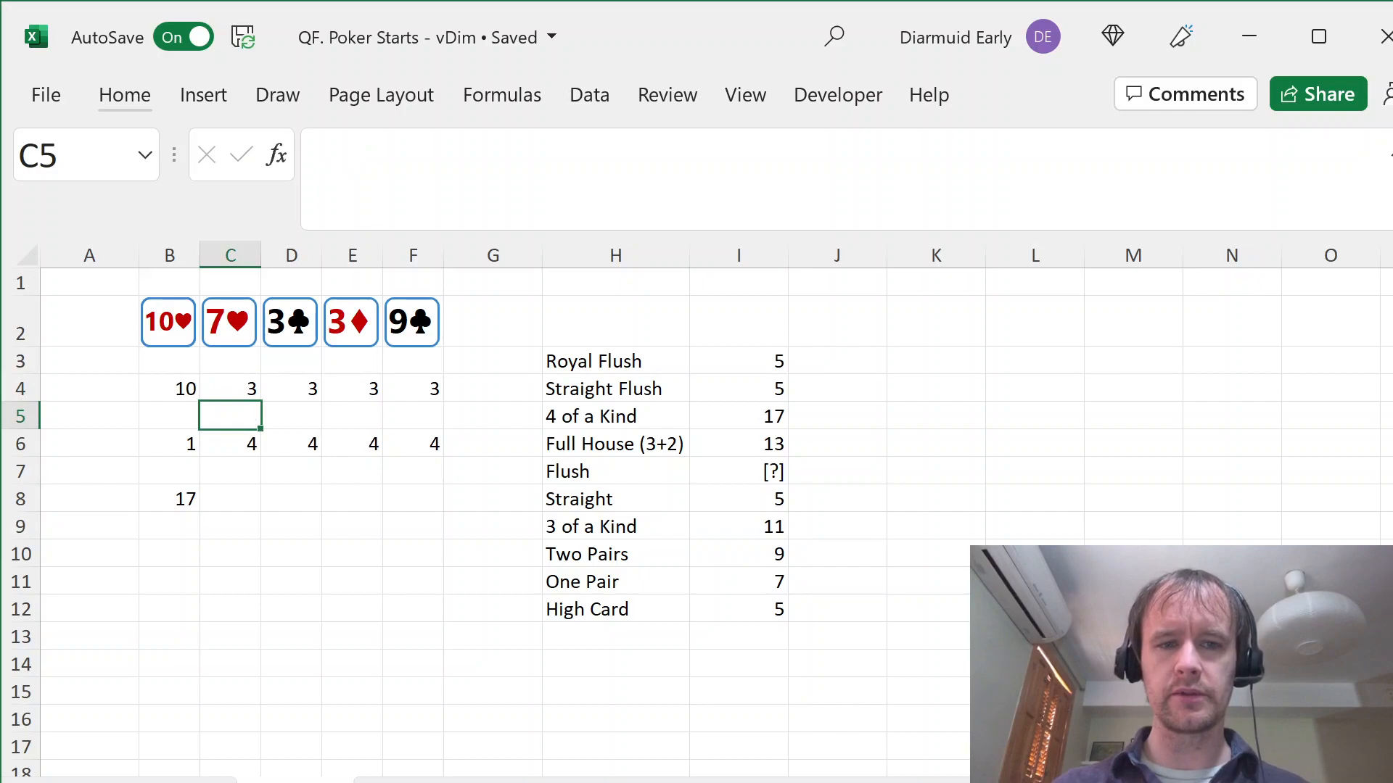
pyautogui.click(749, 437)
pyautogui.click(746, 410)
# - Highlight the 4 of a Kind, Full House, 3 of a Kind, Two Pairs and One Pair names, and review the COUNTIF formulas in B6:F6
pyautogui.click(622, 406)
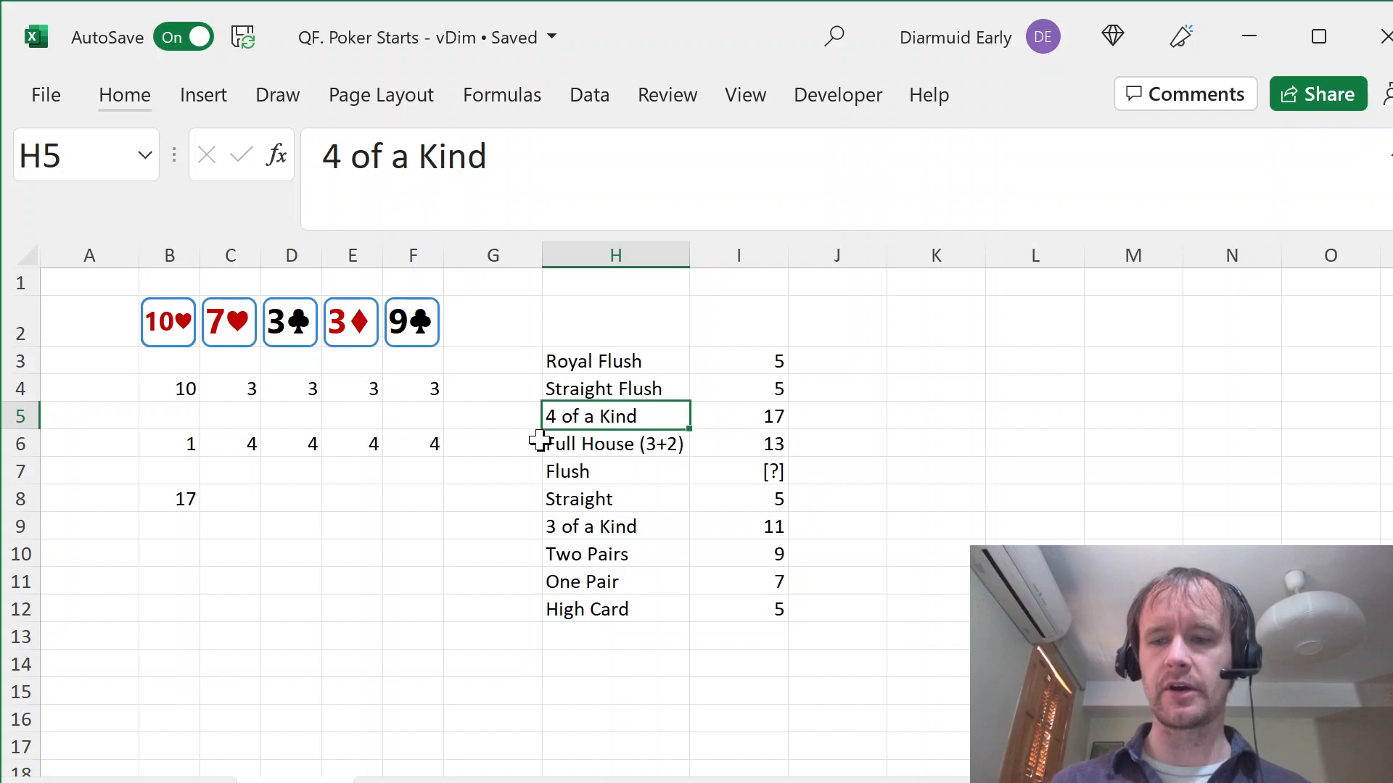
pyautogui.keyDown('ctrl'); pyautogui.click(650, 444); pyautogui.keyUp('ctrl')
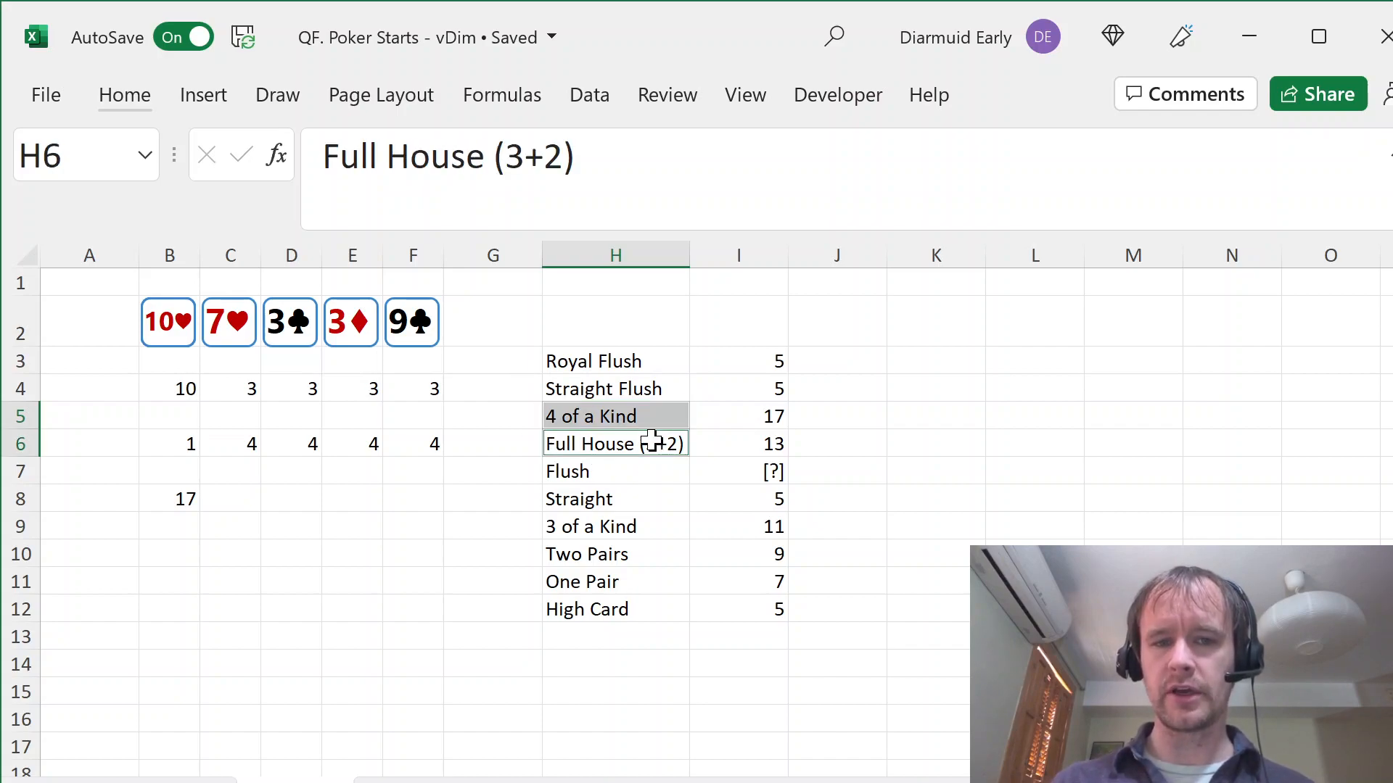
pyautogui.keyDown('ctrl'); pyautogui.click(651, 523); pyautogui.keyUp('ctrl')
pyautogui.keyDown('ctrl'); pyautogui.click(650, 551); pyautogui.keyUp('ctrl')
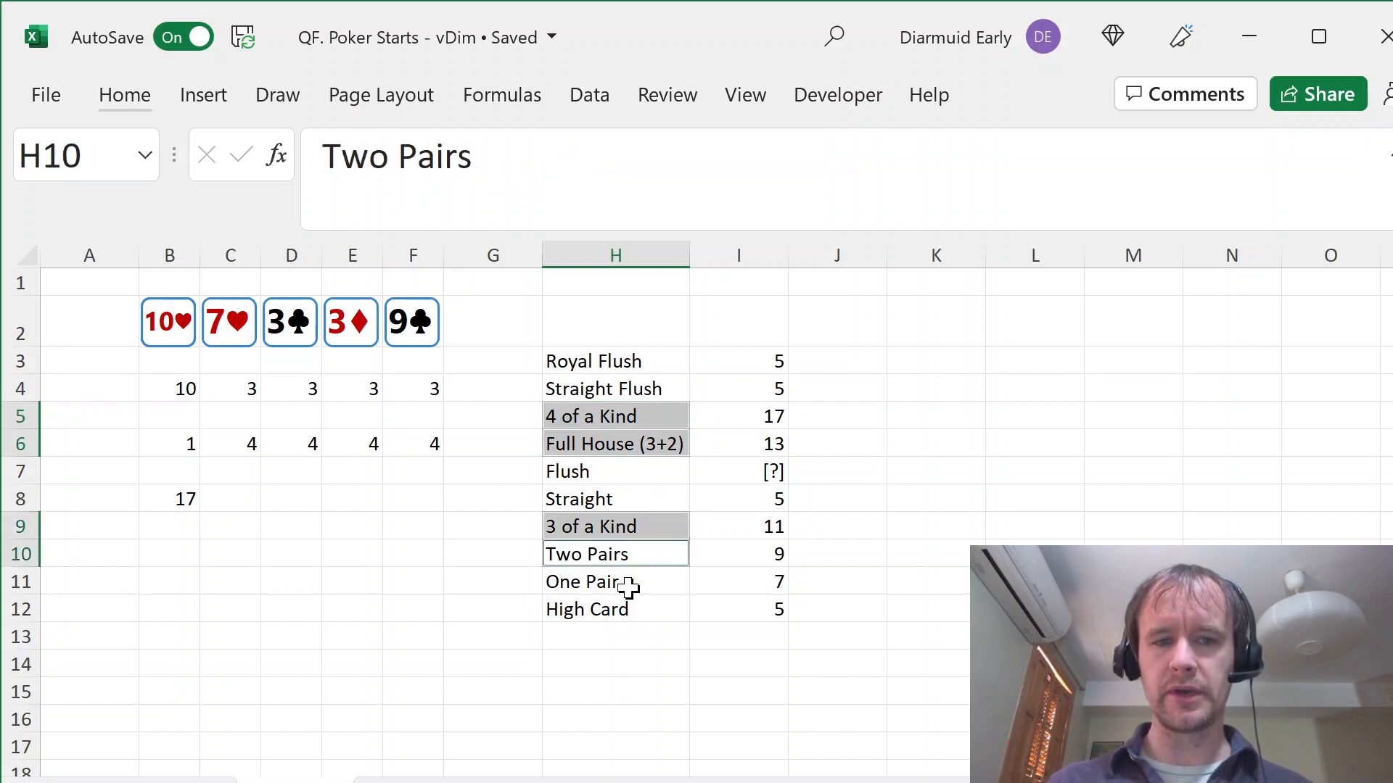
pyautogui.keyDown('ctrl'); pyautogui.click(627, 584); pyautogui.keyUp('ctrl')
pyautogui.click(180, 446)
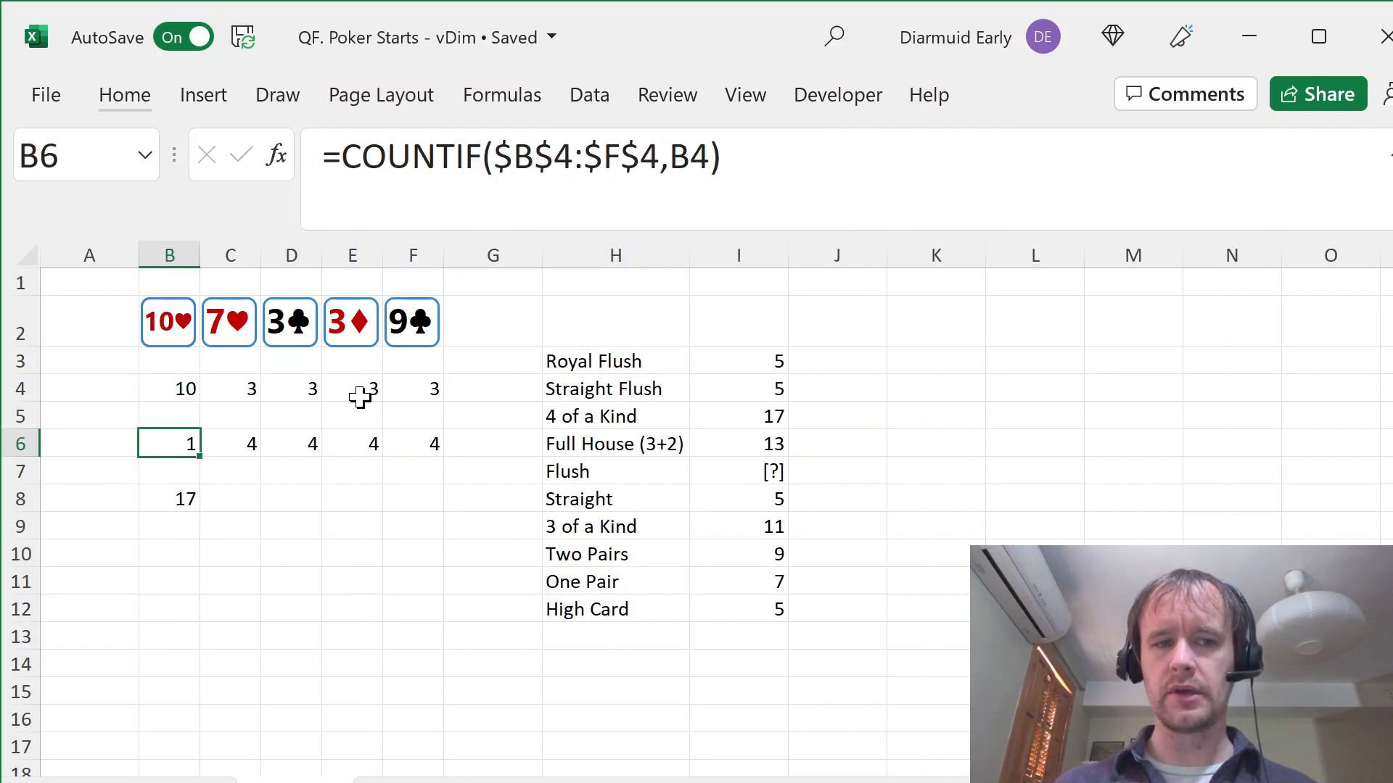
pyautogui.hotkey('ctrl', 'shift', 'Right')
pyautogui.hotkey('ctrl', 'Down')
pyautogui.hotkey('ctrl', 'Up')
pyautogui.hotkey('ctrl', 'Right')
pyautogui.hotkey('ctrl', 'Left')
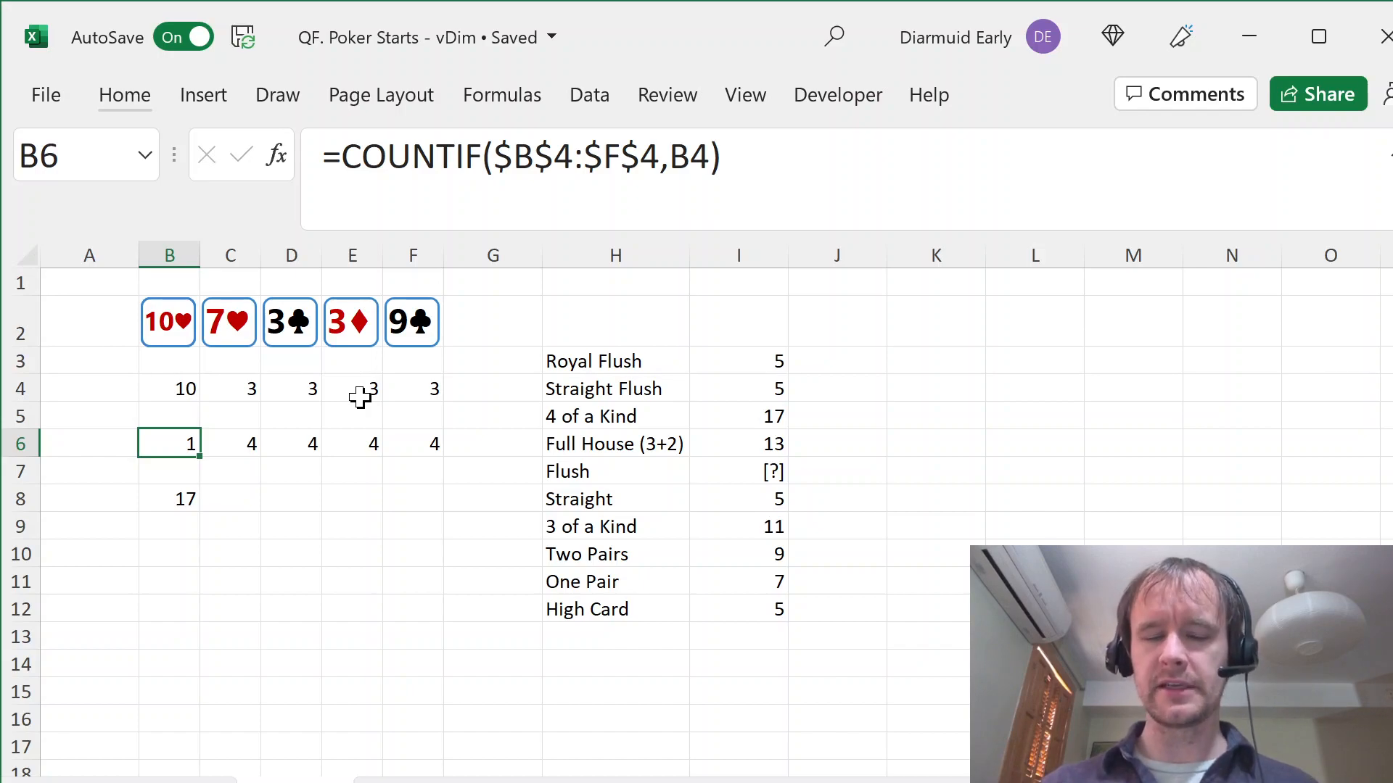
# - Delete the demonstration worksheet with the card values and hand score table
pyautogui.hotkey('alt', 'e')
pyautogui.press('l')
pyautogui.press('Return')
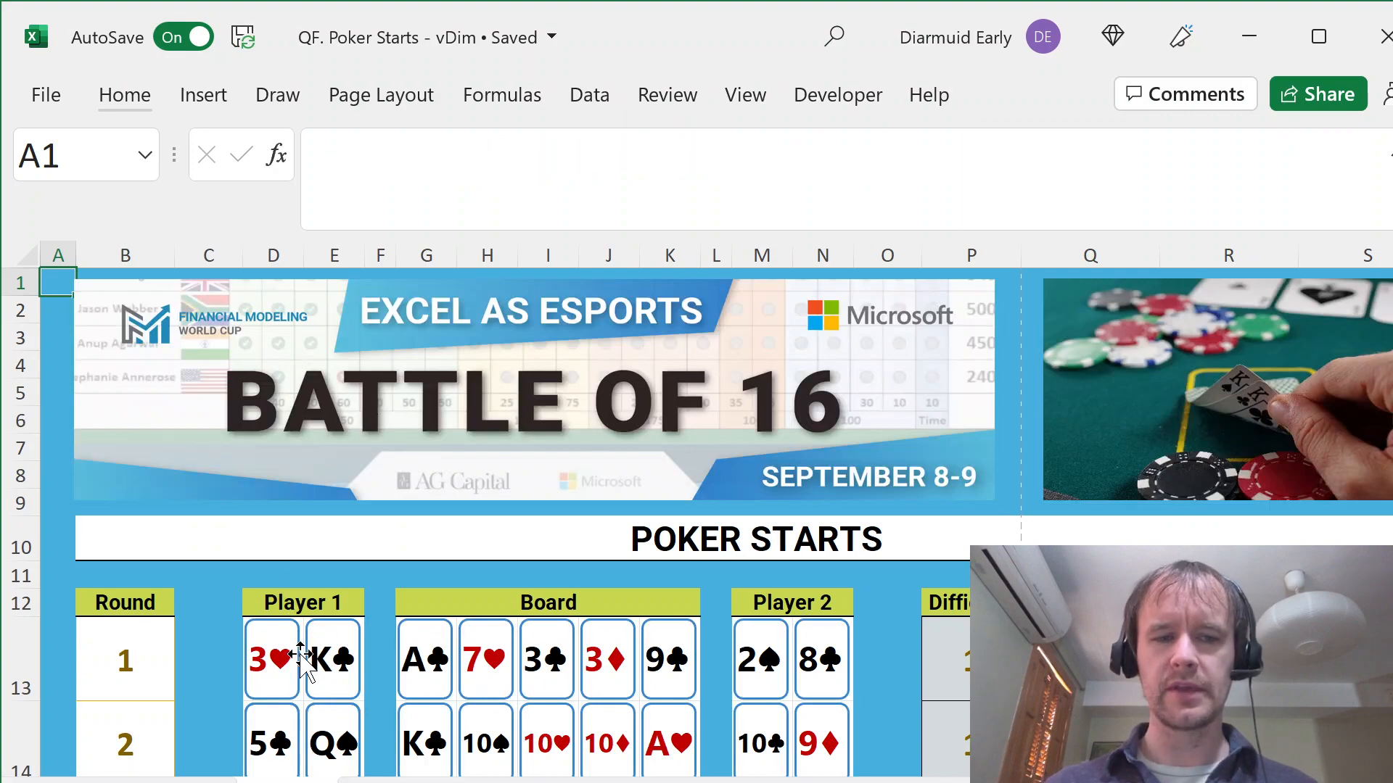
# - Examine the round 1 row of the Poker Starts table, including the Board cards in G12:K13
pyautogui.click(446, 606)
pyautogui.hotkey('shift', 'Down')
pyautogui.hotkey('shift', 'Down')
pyautogui.hotkey('shift', 'Down')
pyautogui.hotkey('shift', 'Down')
pyautogui.hotkey('shift', 'Down')
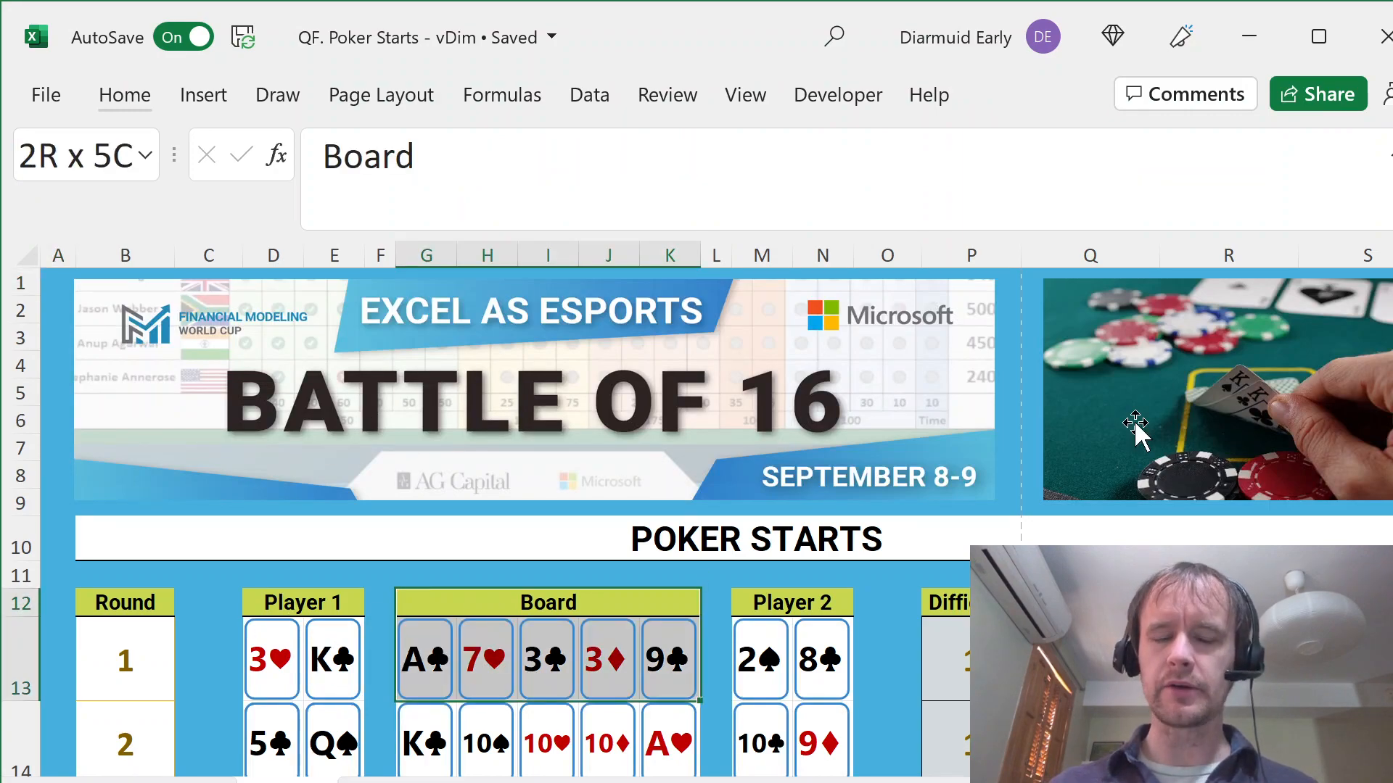
pyautogui.press('Up')
pyautogui.press('Up')
pyautogui.press('Down')
pyautogui.press('Home')
pyautogui.press('alt')
pyautogui.press('Down')
pyautogui.press('Down')
pyautogui.press('Right')
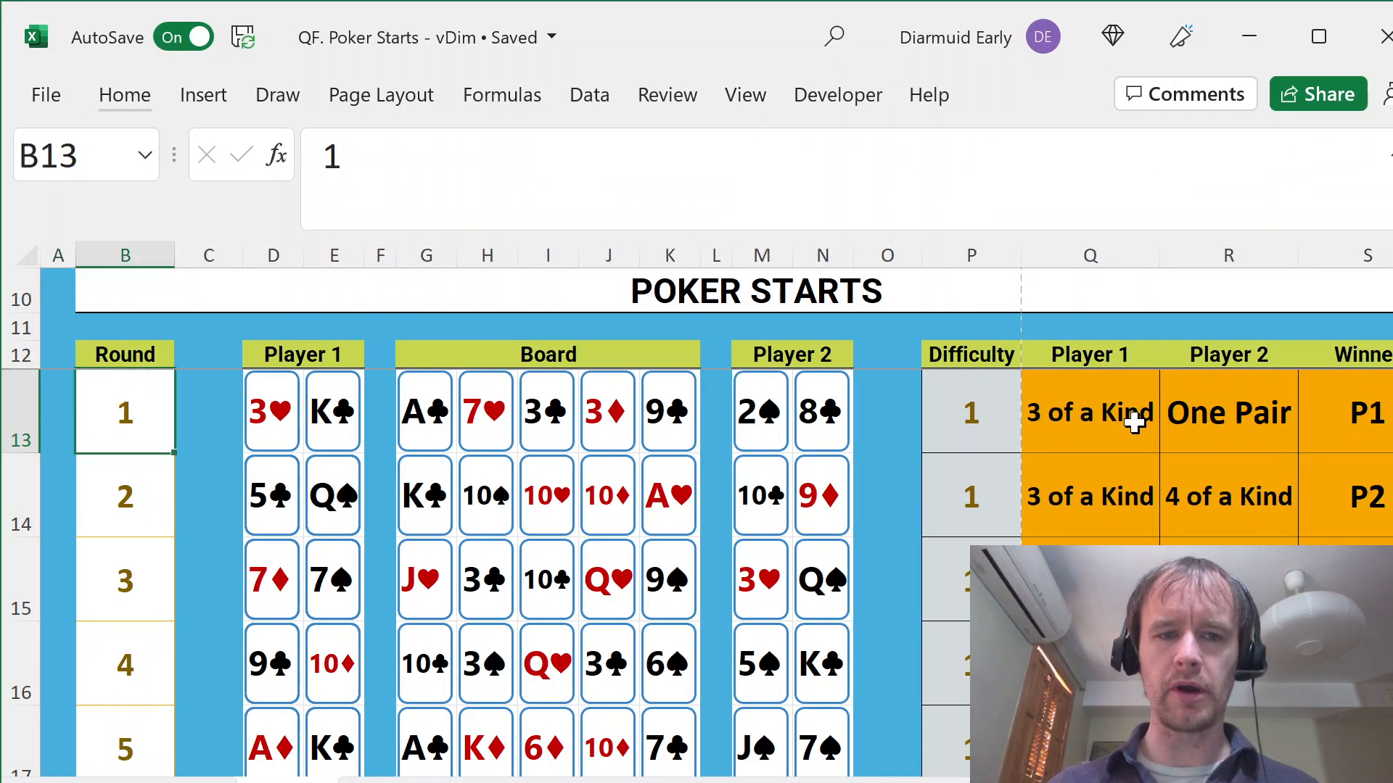
pyautogui.press('Right')
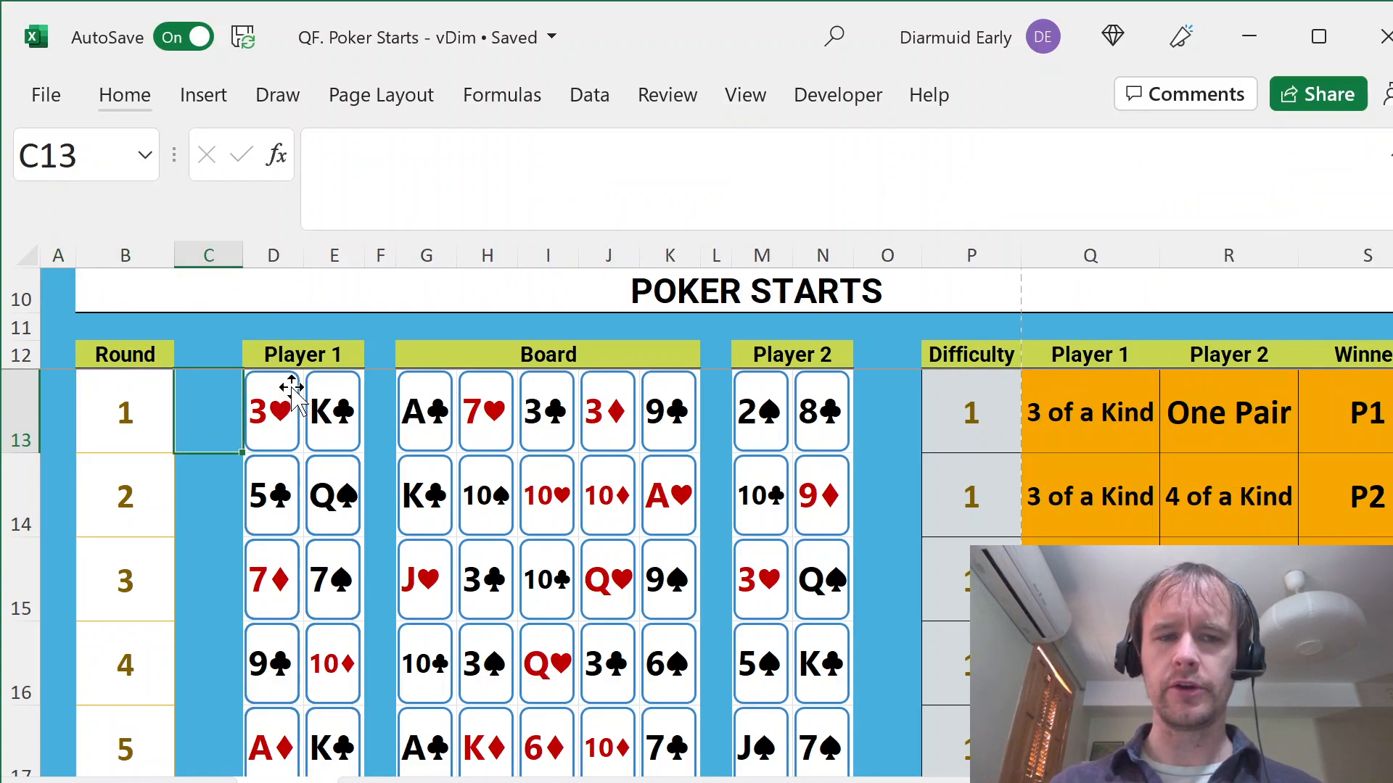
# - Highlight each player's seven available cards in round 1: D13:K13 for Player 1 and G13:N13 for Player 2
pyautogui.moveTo(277, 398); pyautogui.dragTo(664, 413)
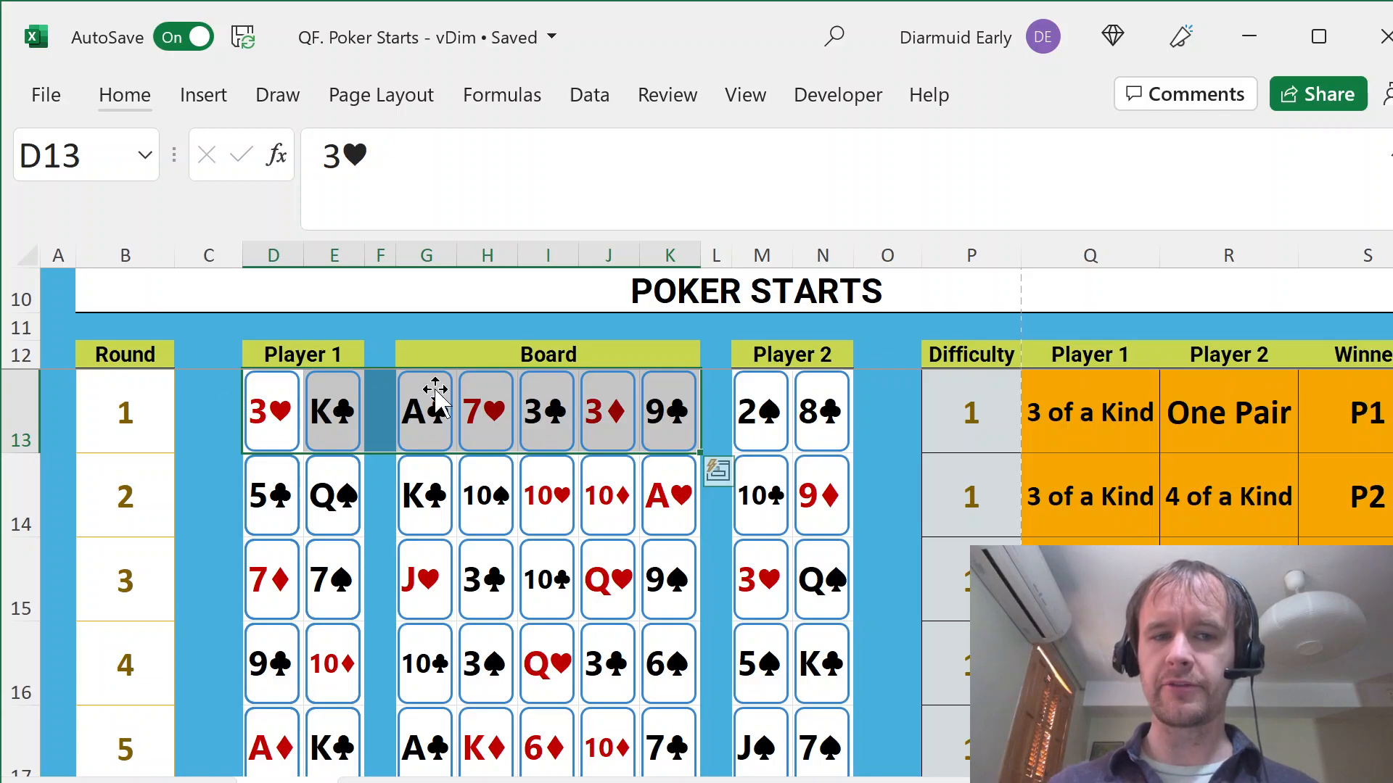
pyautogui.click(422, 365)
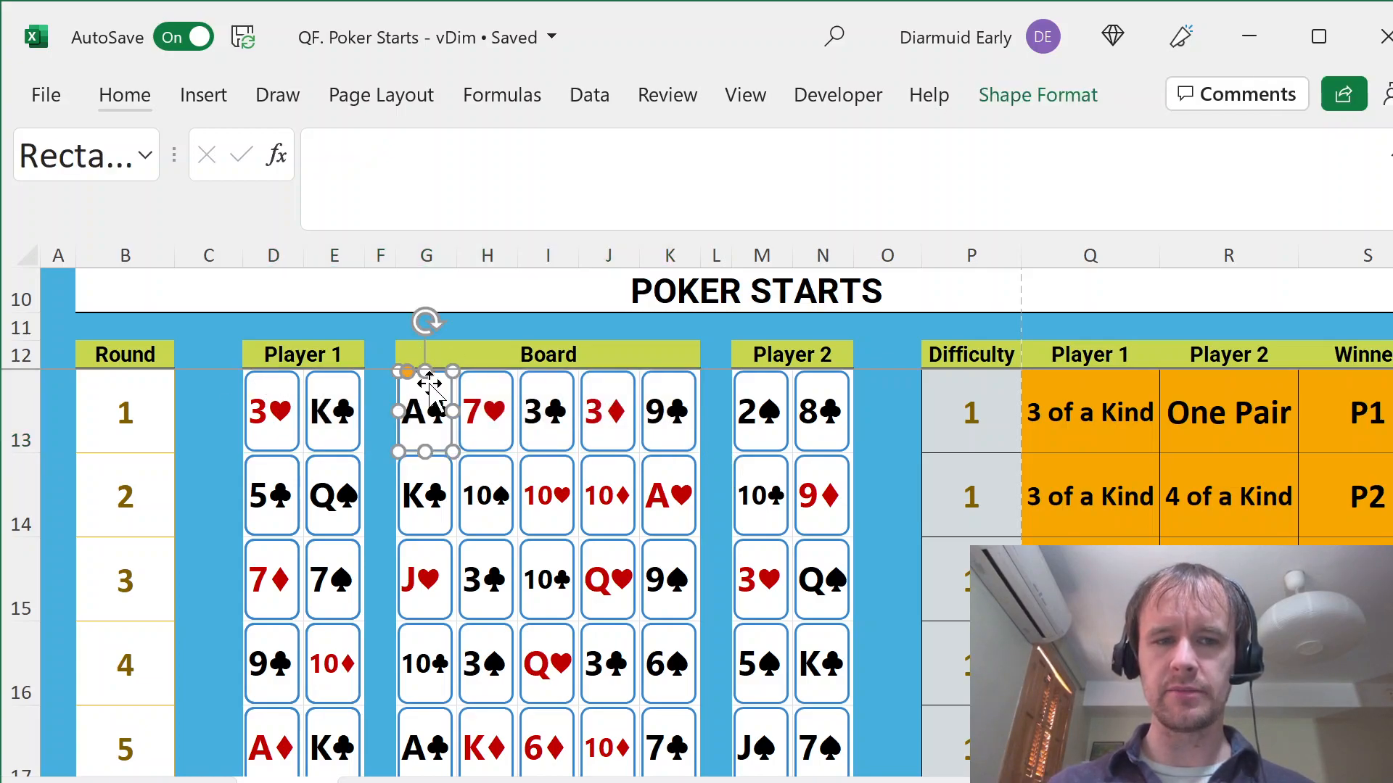
pyautogui.click(812, 357)
pyautogui.press('Down')
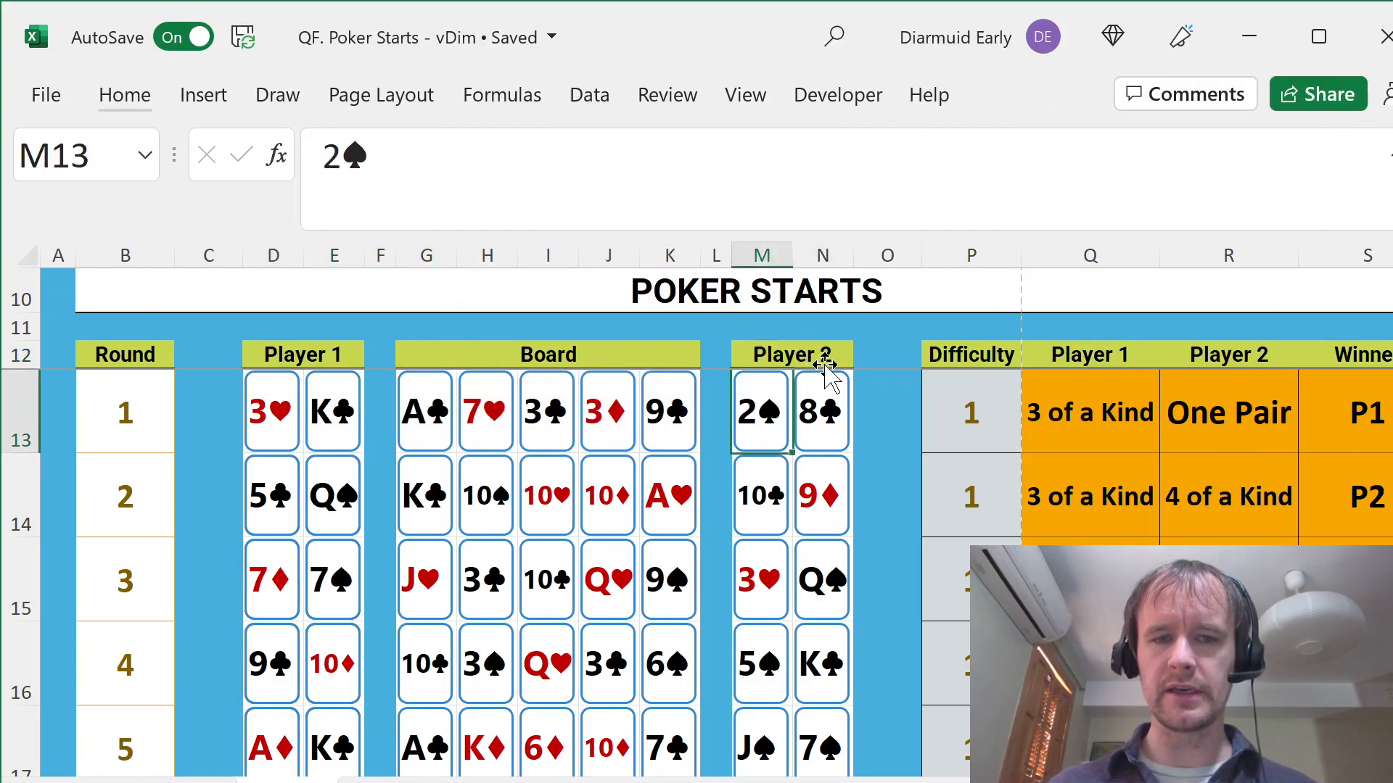
pyautogui.hotkey('shift', 'Left')
pyautogui.hotkey('shift', 'Left')
pyautogui.hotkey('shift', 'Left')
pyautogui.hotkey('shift', 'Left')
pyautogui.hotkey('shift', 'Left')
pyautogui.hotkey('shift', 'Left')
pyautogui.hotkey('ctrl', '.')
pyautogui.hotkey('shift', 'Right')
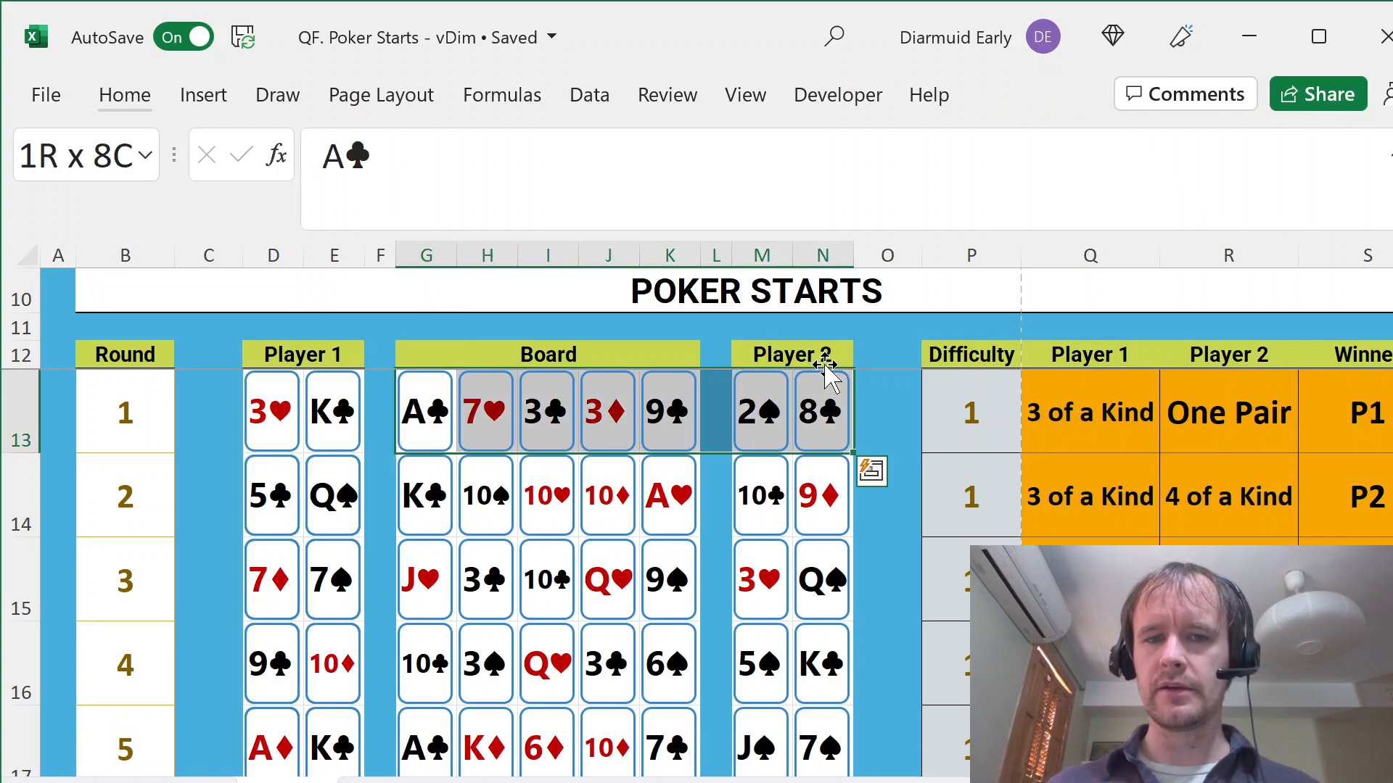
# - Select Player 1's two cards together with the five Board cards in row 13
pyautogui.press('Left')
pyautogui.press('Left')
pyautogui.press('Left')
pyautogui.press('Left')
pyautogui.press('Left')
pyautogui.press('Left')
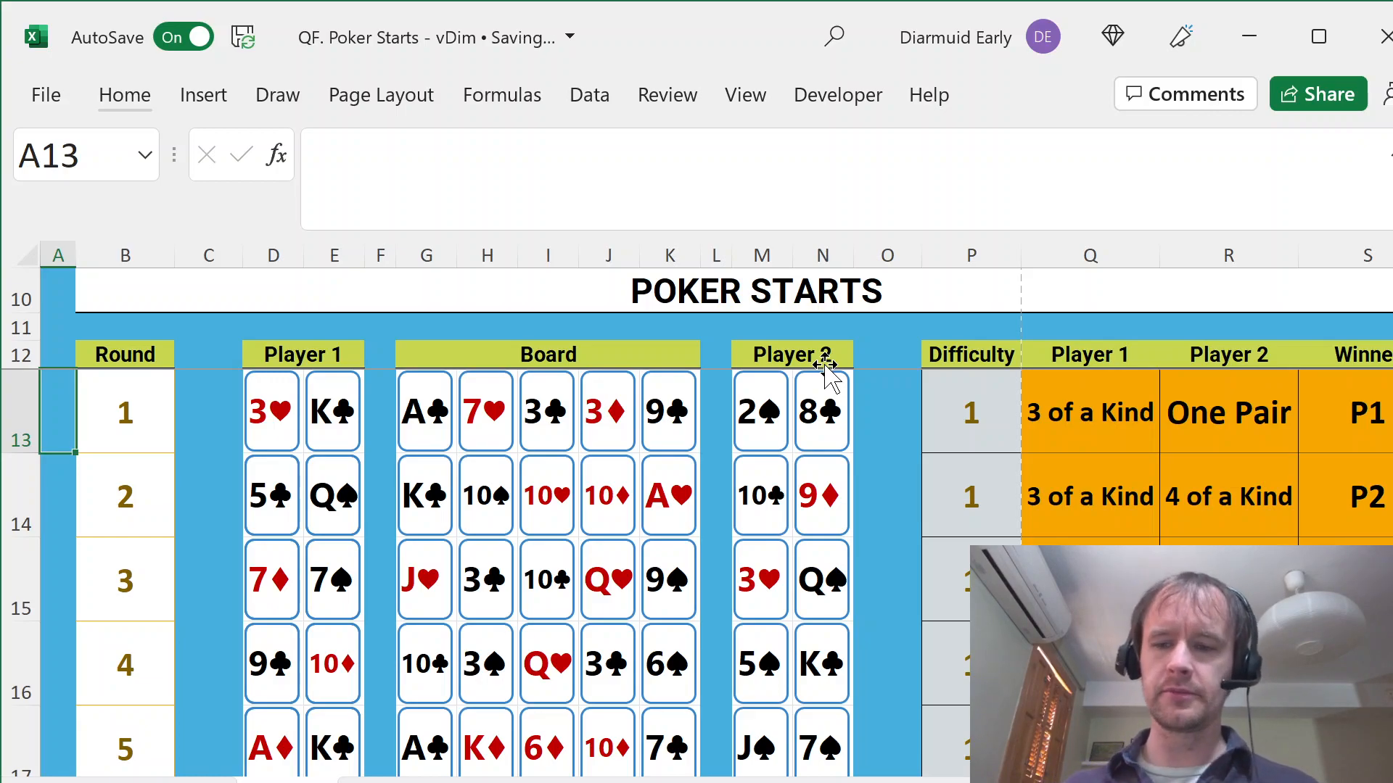
pyautogui.press('Right')
pyautogui.press('Right')
pyautogui.press('Right')
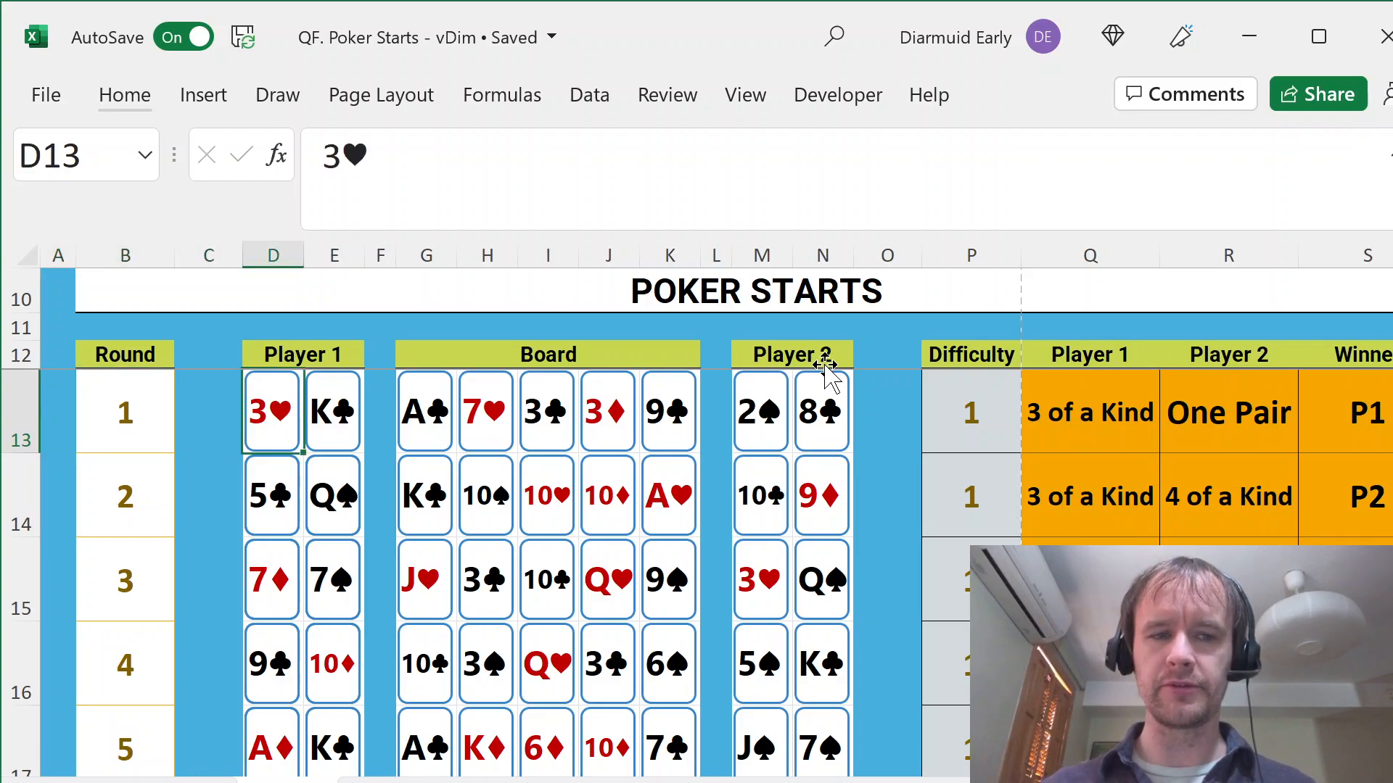
pyautogui.hotkey('shift', 'Right')
pyautogui.hotkey('shift', 'Right')
pyautogui.hotkey('shift', 'Right')
pyautogui.hotkey('shift', 'Right')
pyautogui.hotkey('shift', 'Right')
pyautogui.hotkey('shift', 'Right')
pyautogui.hotkey('shift', 'Right')
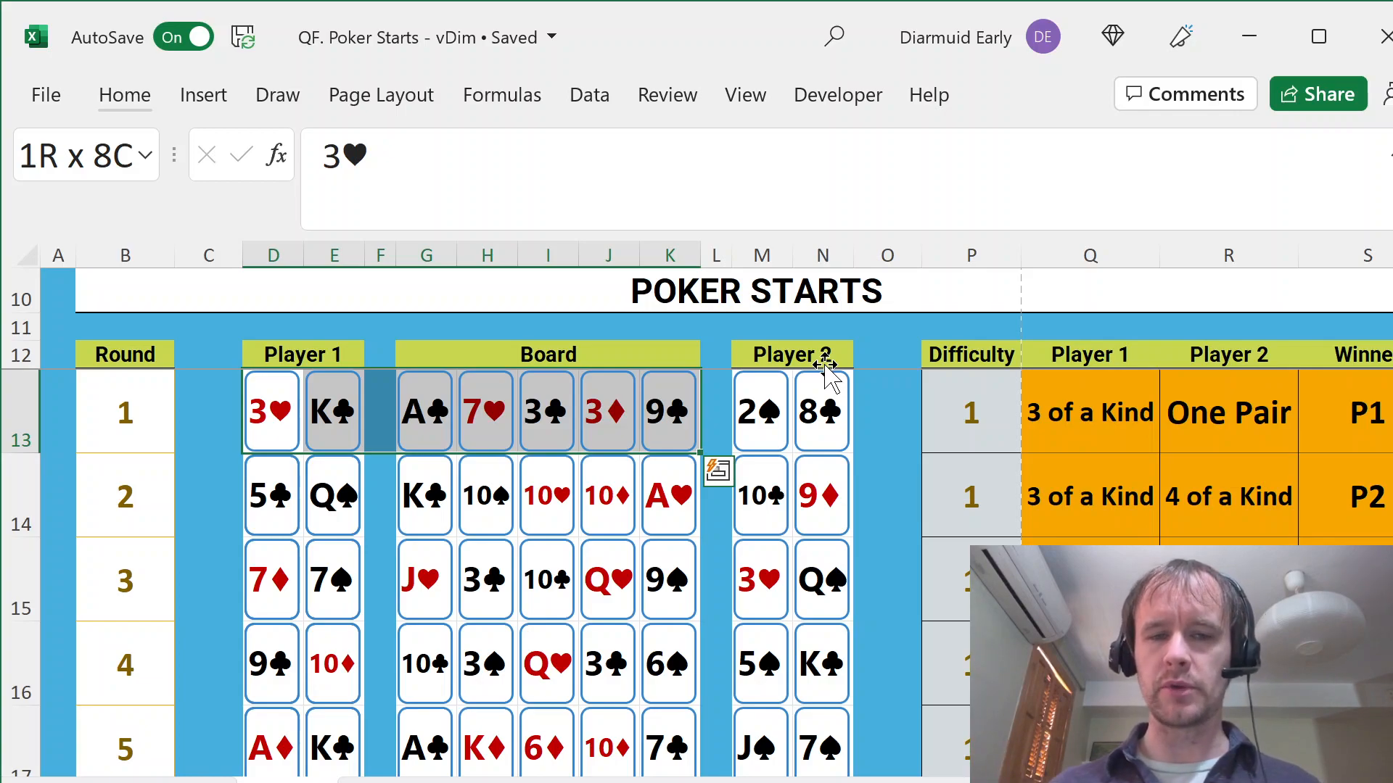
# - Insert a new blank worksheet for the calculations
pyautogui.press('alt')
pyautogui.press('i')
pyautogui.press('w')
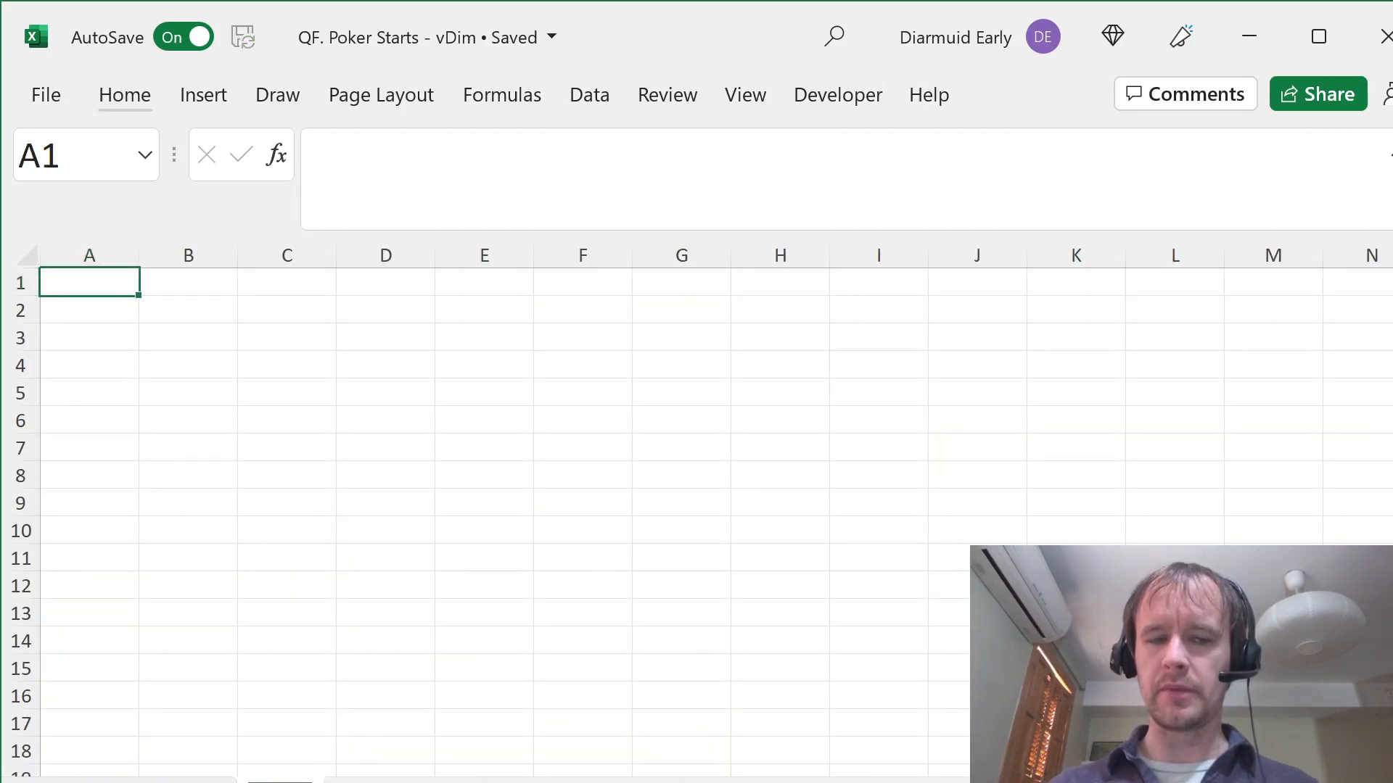
pyautogui.press('Return')
# - Check where the round 1 cards start on the Case sheet and return to cell B2 of the new worksheet
pyautogui.hotkey('ctrl', 'pageup')
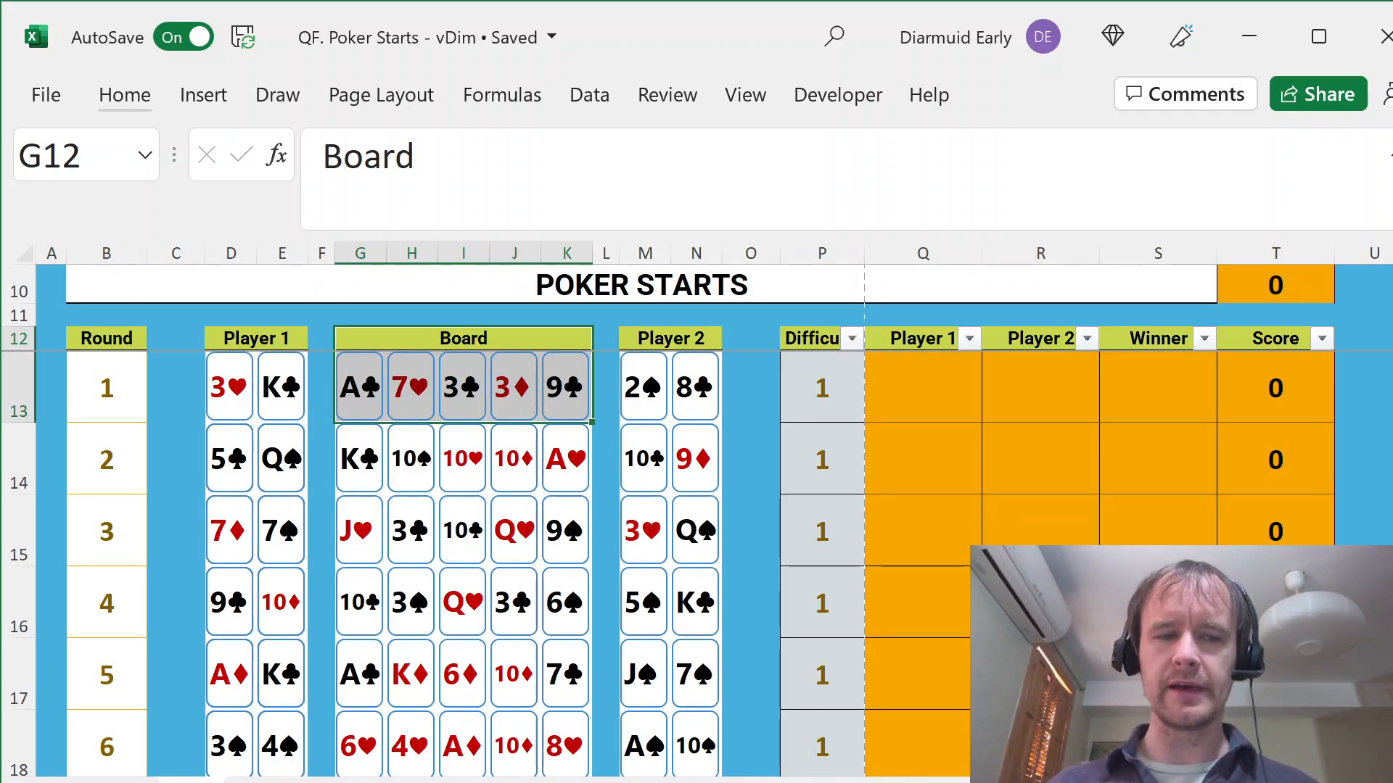
pyautogui.press('Left')
pyautogui.press('Left')
pyautogui.press('Left')
pyautogui.press('Right')
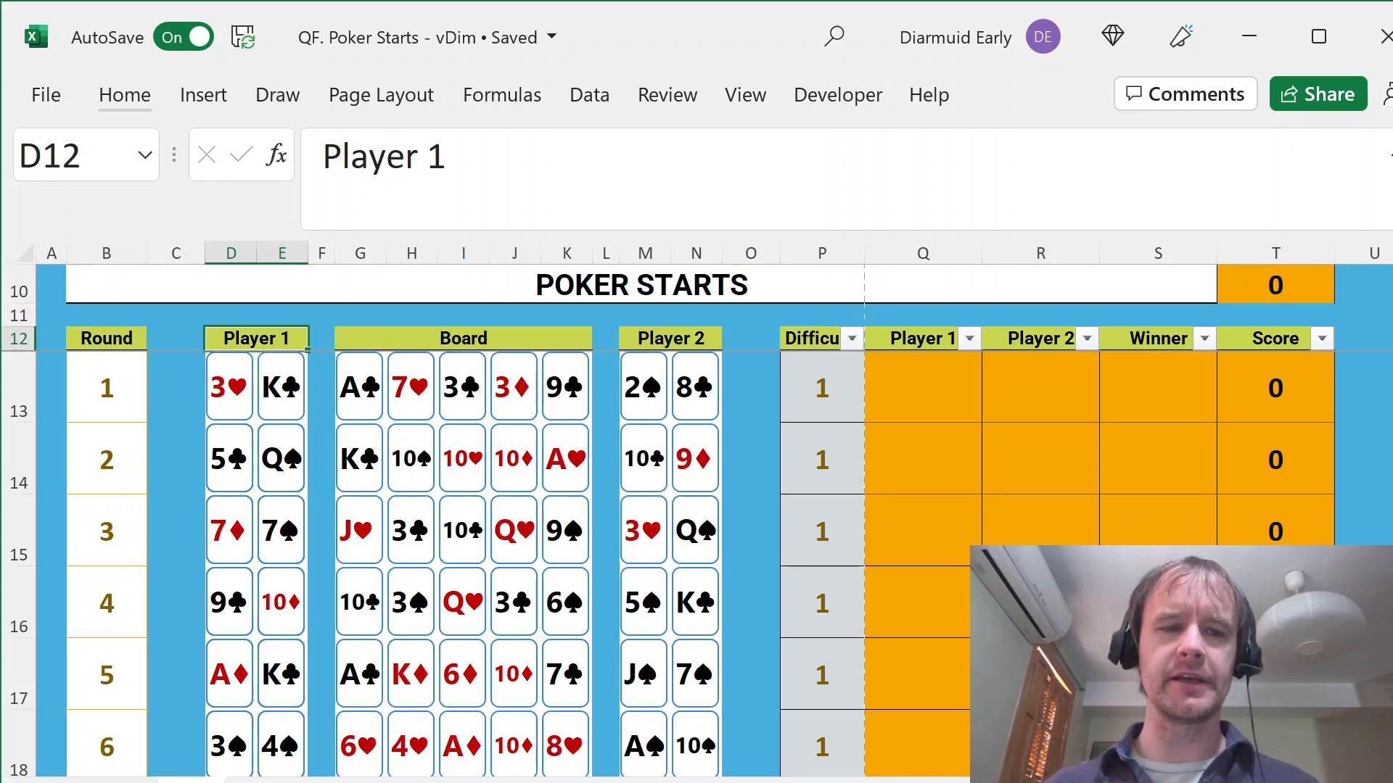
pyautogui.hotkey('shift', 'Down')
pyautogui.press('Left')
pyautogui.press('Down')
pyautogui.press('Right')
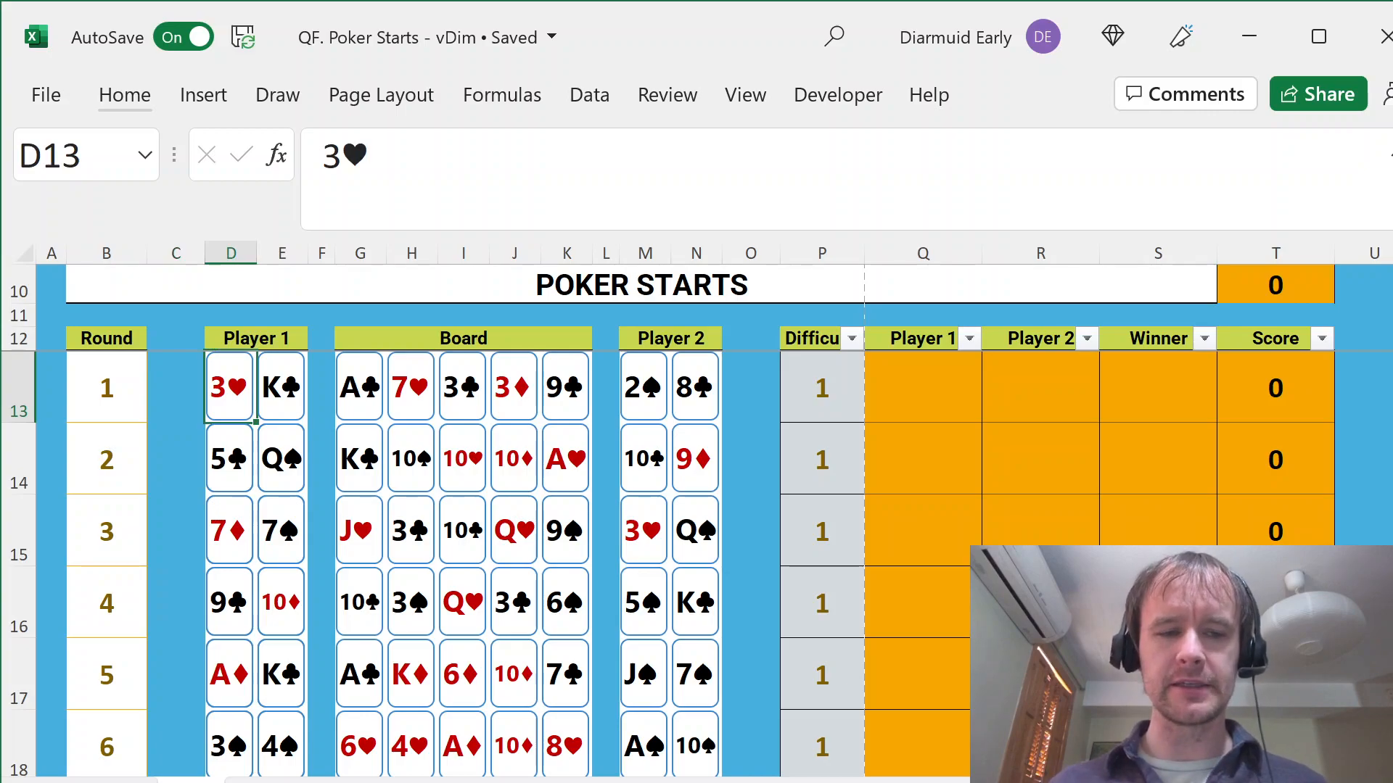
pyautogui.hotkey('ctrl', 'pagedown')
pyautogui.press('Down')
pyautogui.press('Right')
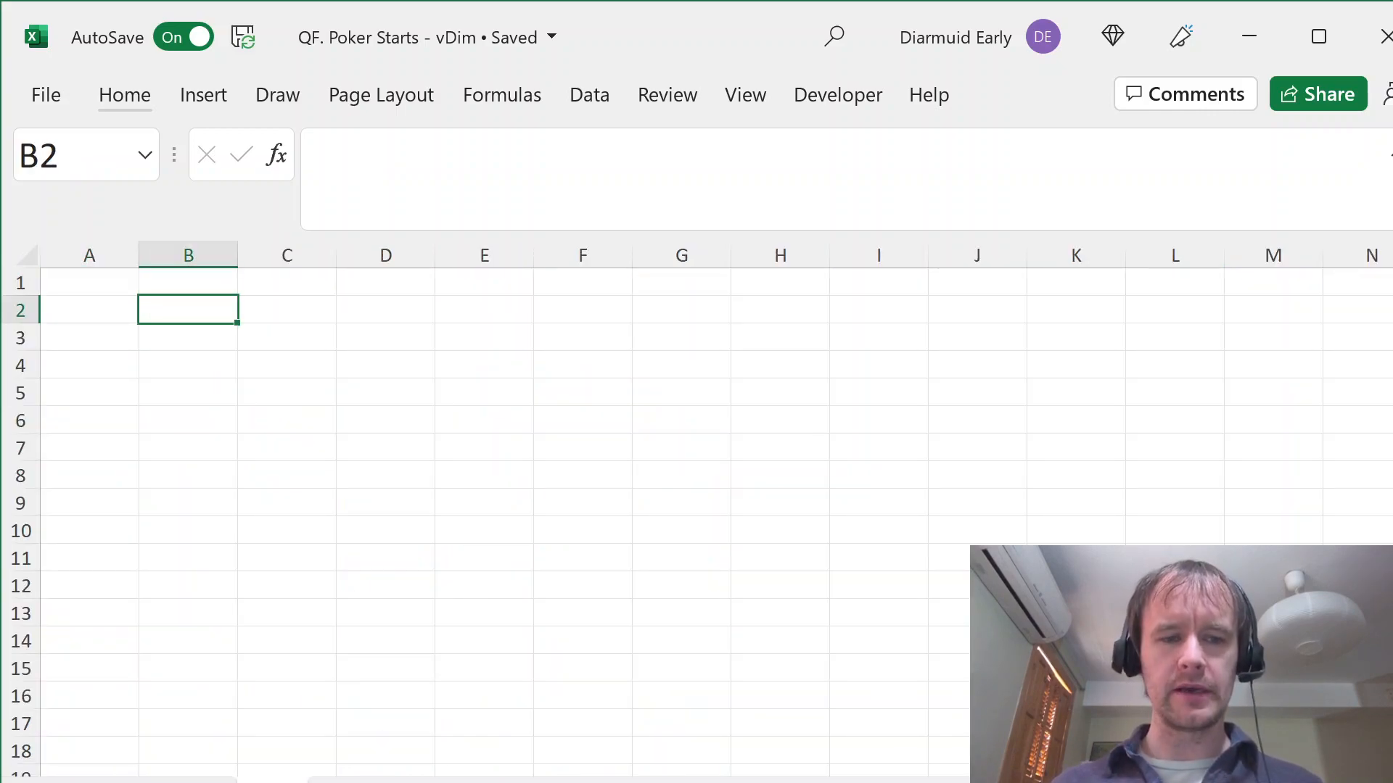
pyautogui.write('Game')
pyautogui.press('Escape')
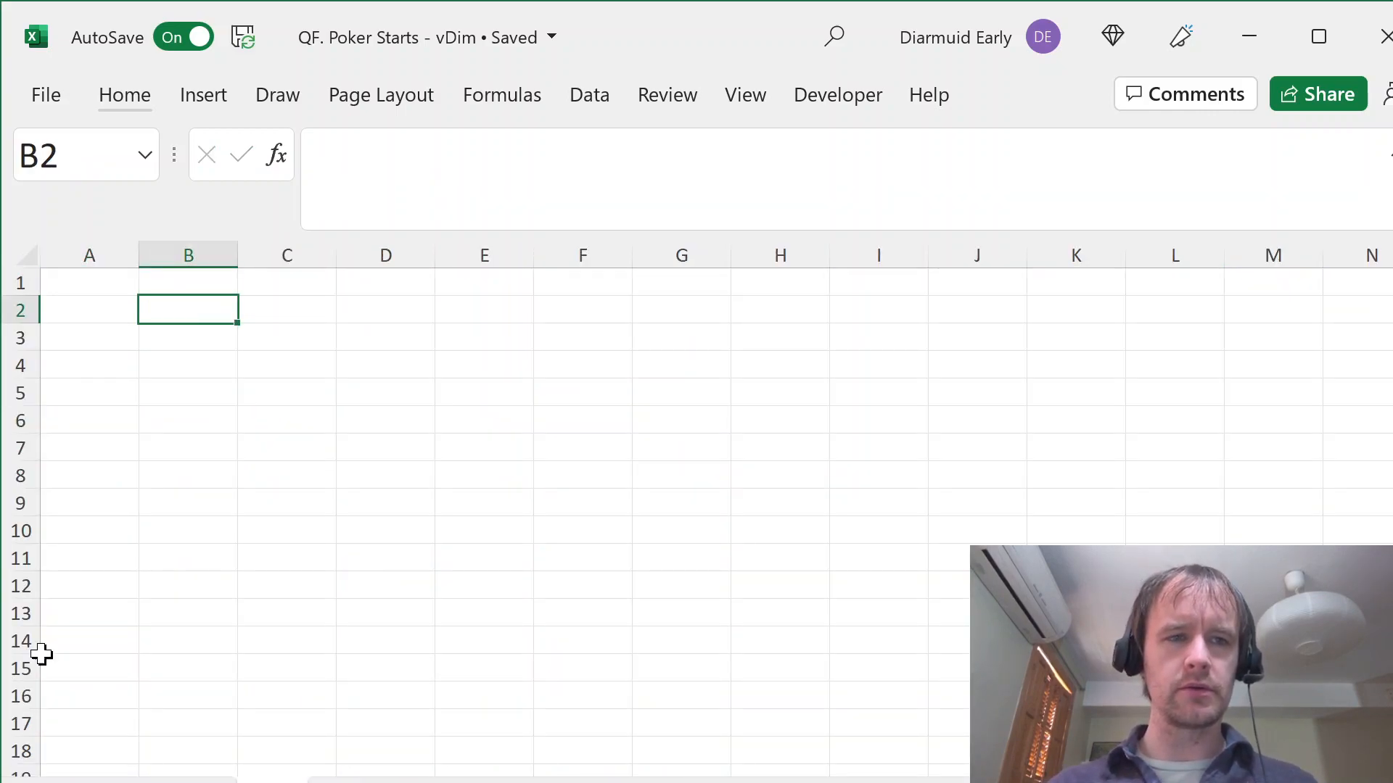
pyautogui.click(125, 95)
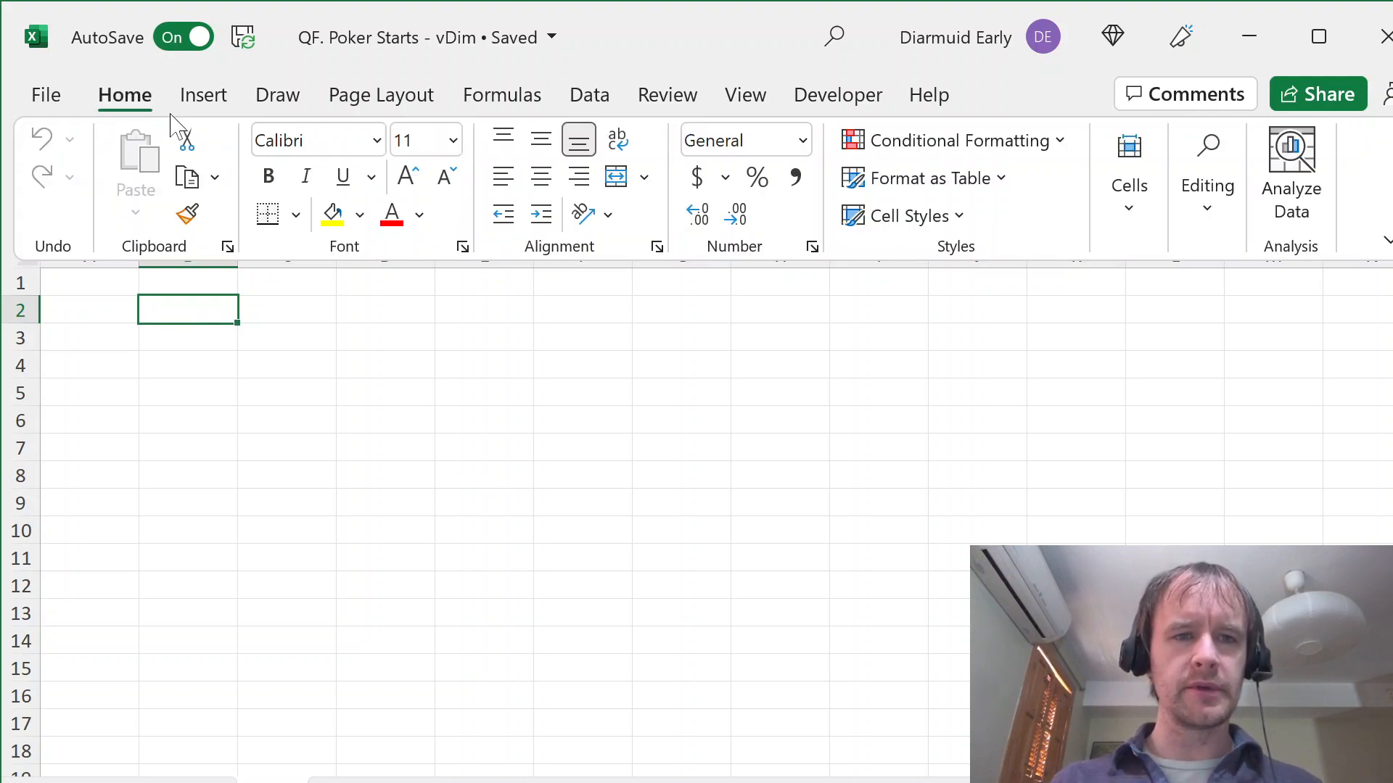
pyautogui.press('f')
pyautogui.press('s')
pyautogui.click(130, 448)
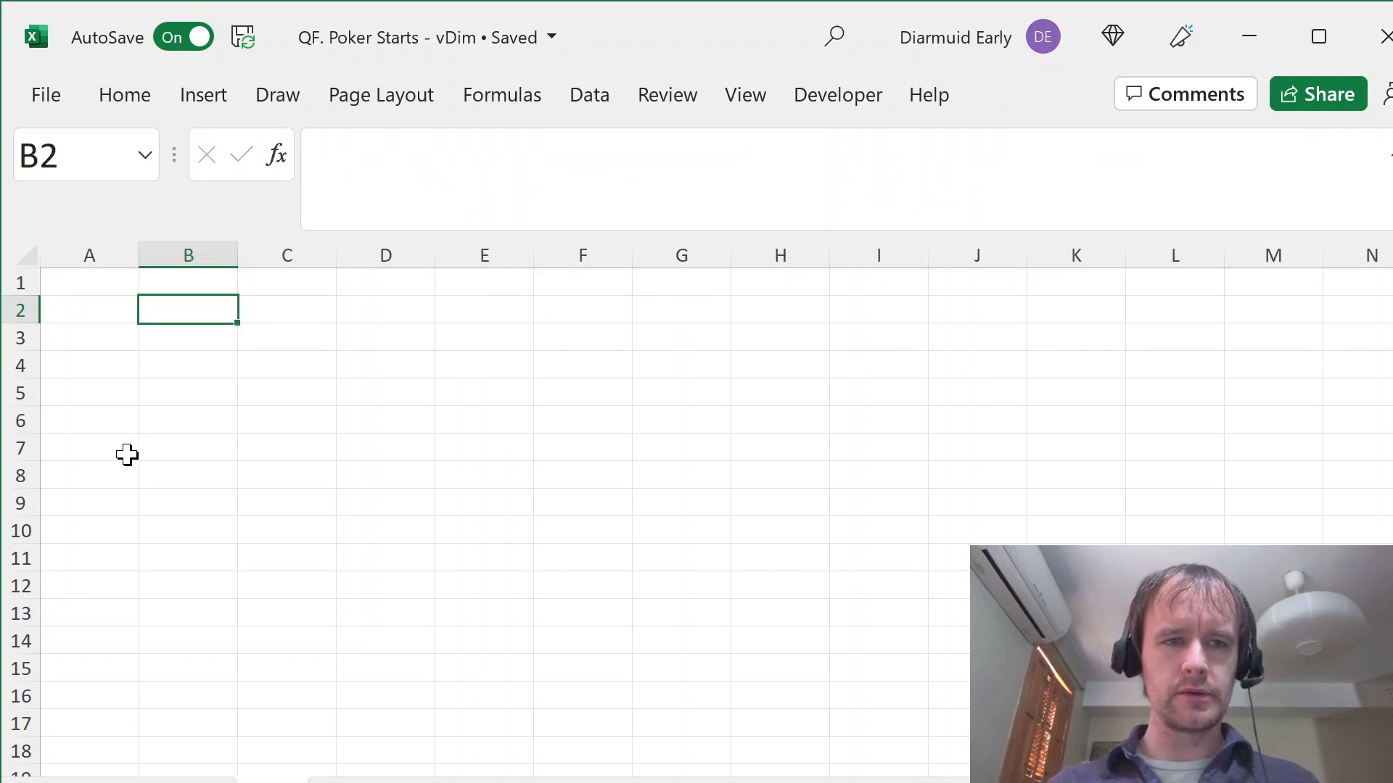
# - Set the font size of all cells in the new worksheet to 20
pyautogui.click(205, 448)
pyautogui.hotkey('ctrl', 'space')
pyautogui.hotkey('shift', 'space')
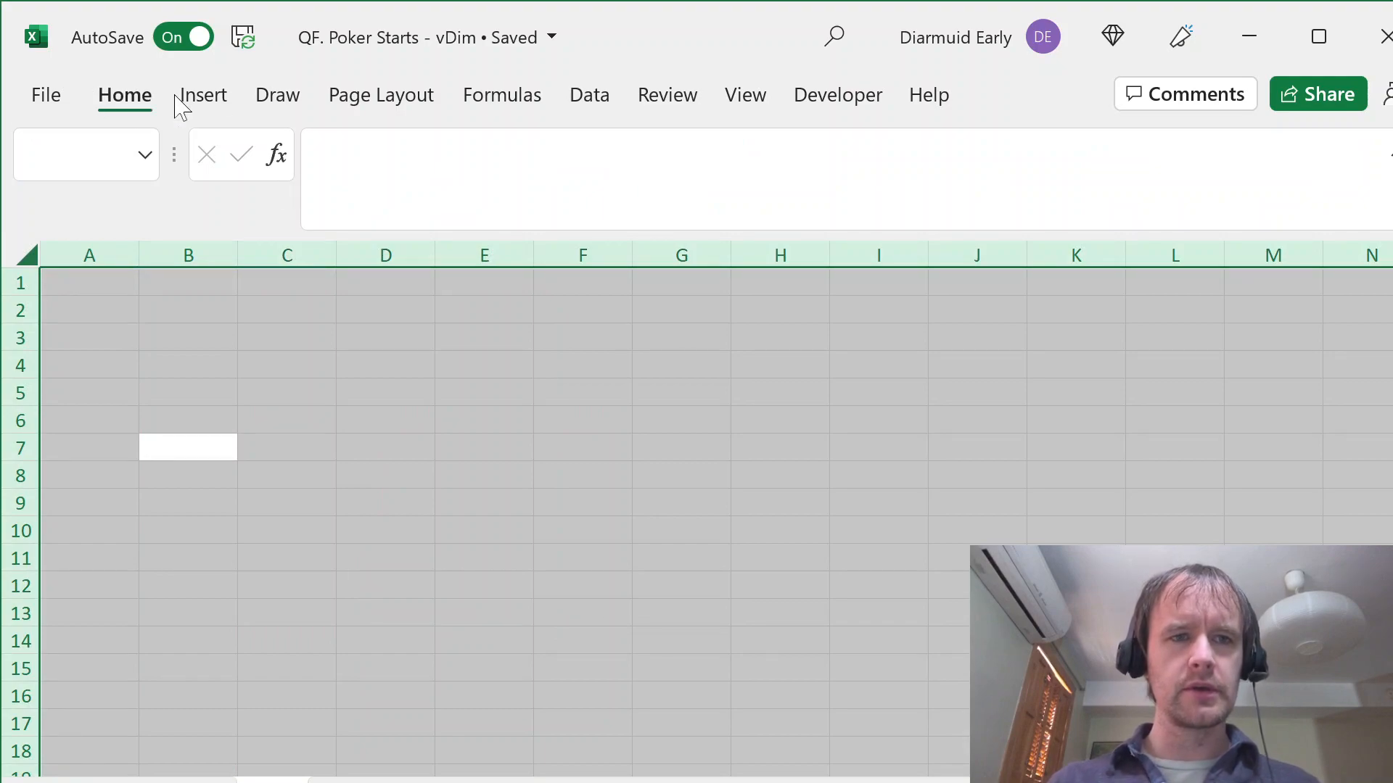
pyautogui.click(125, 96)
pyautogui.click(415, 140)
pyautogui.write('20')
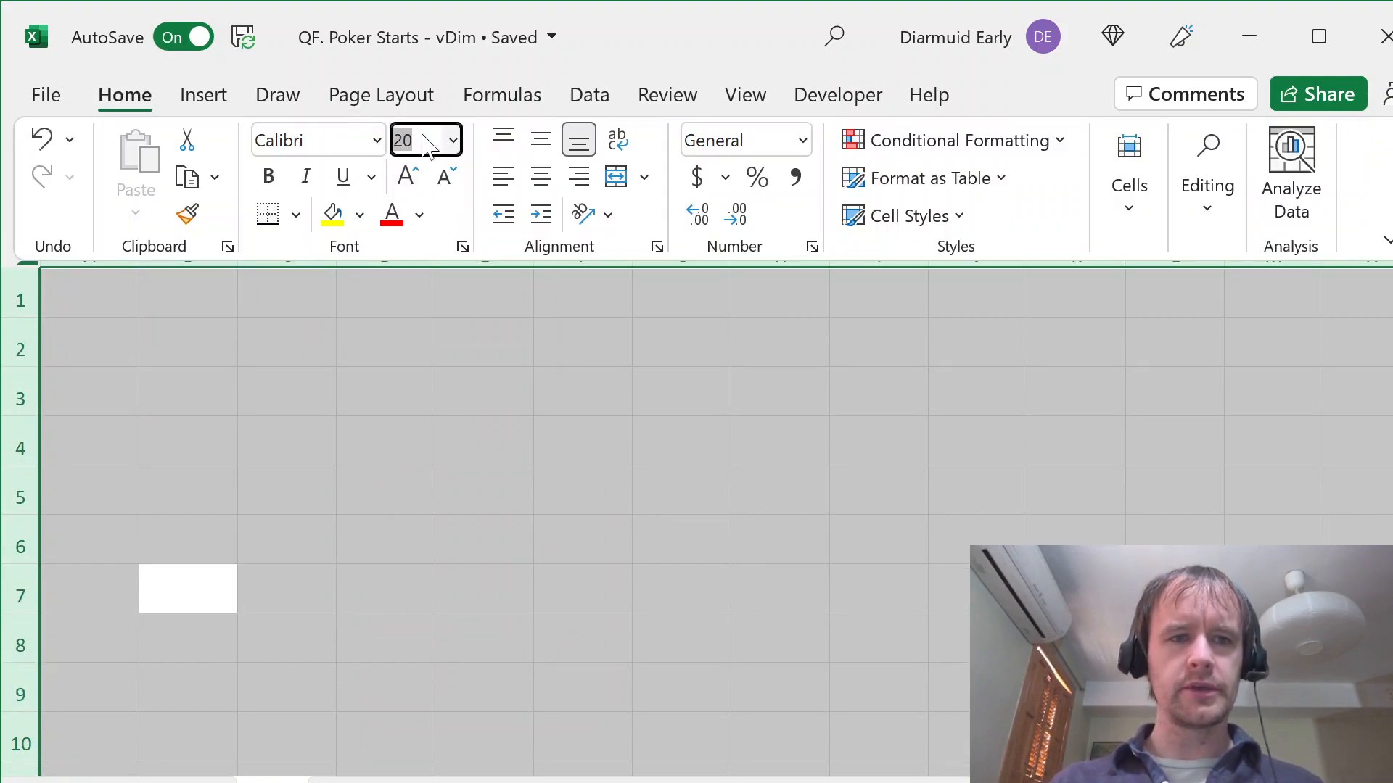
pyautogui.press('Return')
# - Enter the labels Game in B2 and Cards in B4, with 1 as the game number in C2
pyautogui.click(194, 353)
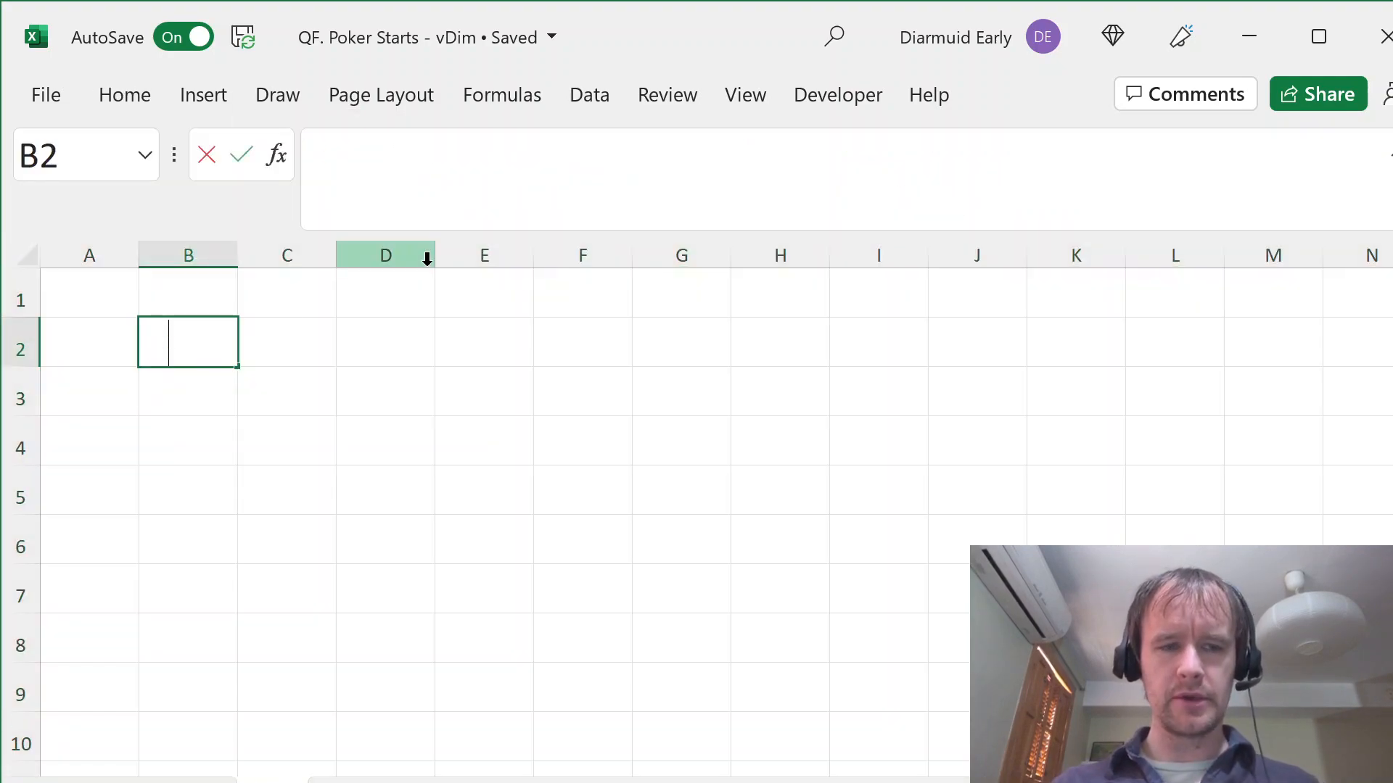
pyautogui.write('Game')
pyautogui.press('Tab')
pyautogui.write('1')
pyautogui.press('Tab')
pyautogui.press('Return')
pyautogui.press('Return')
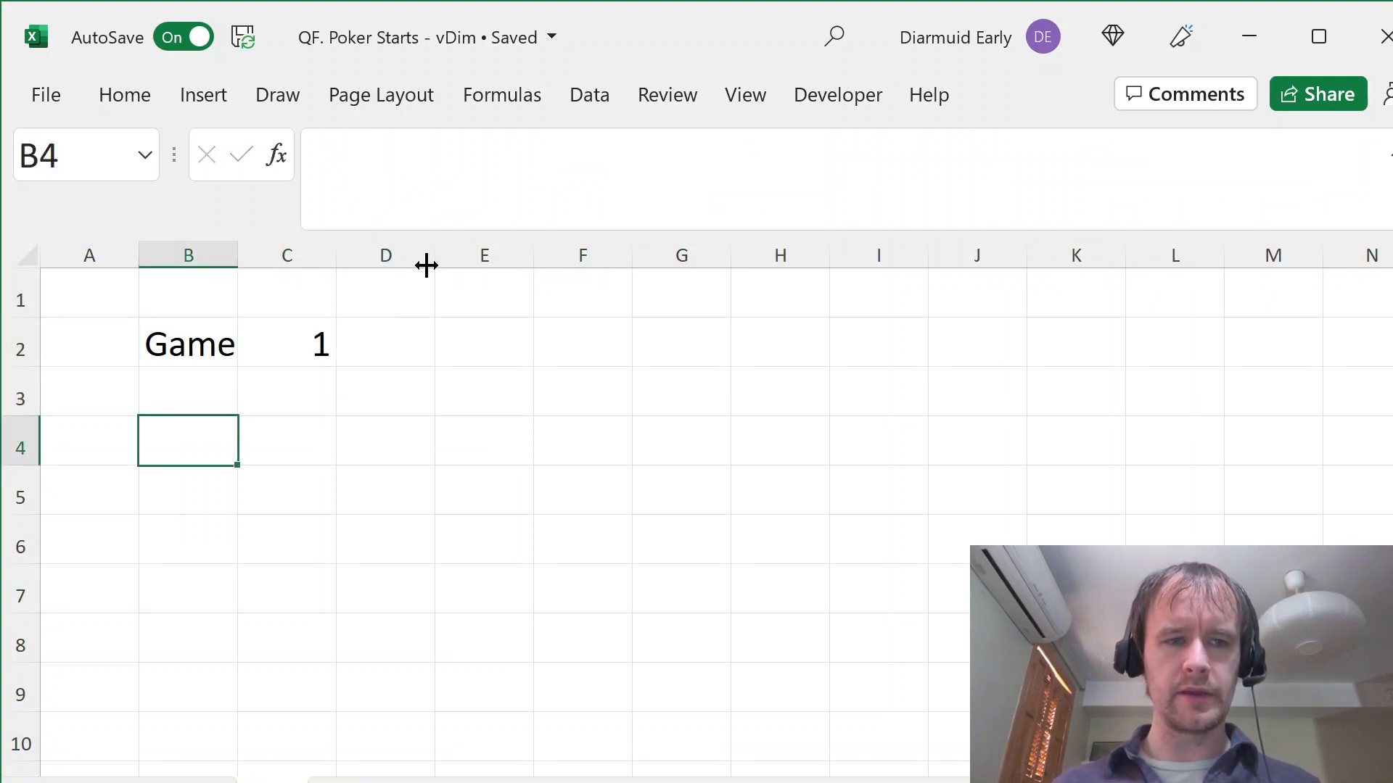
pyautogui.write('Cards')
pyautogui.press('Tab')
# - Enter =INDEX(Case!$D$13:$N$112,C2) in C4 to look up the game's cards on the Case sheet
pyautogui.write('=index(')
pyautogui.hotkey('ctrl', 'pagedown')
pyautogui.click(165, 366)
pyautogui.press('Right')
pyautogui.hotkey('shift', 'Right')
pyautogui.hotkey('shift', 'Right')
pyautogui.hotkey('shift', 'Right')
pyautogui.hotkey('shift', 'Right')
pyautogui.hotkey('shift', 'Right')
pyautogui.hotkey('shift', 'Right')
pyautogui.hotkey('shift', 'Right')
pyautogui.hotkey('shift', 'Right')
pyautogui.hotkey('shift', 'Right')
pyautogui.hotkey('shift', 'Right')
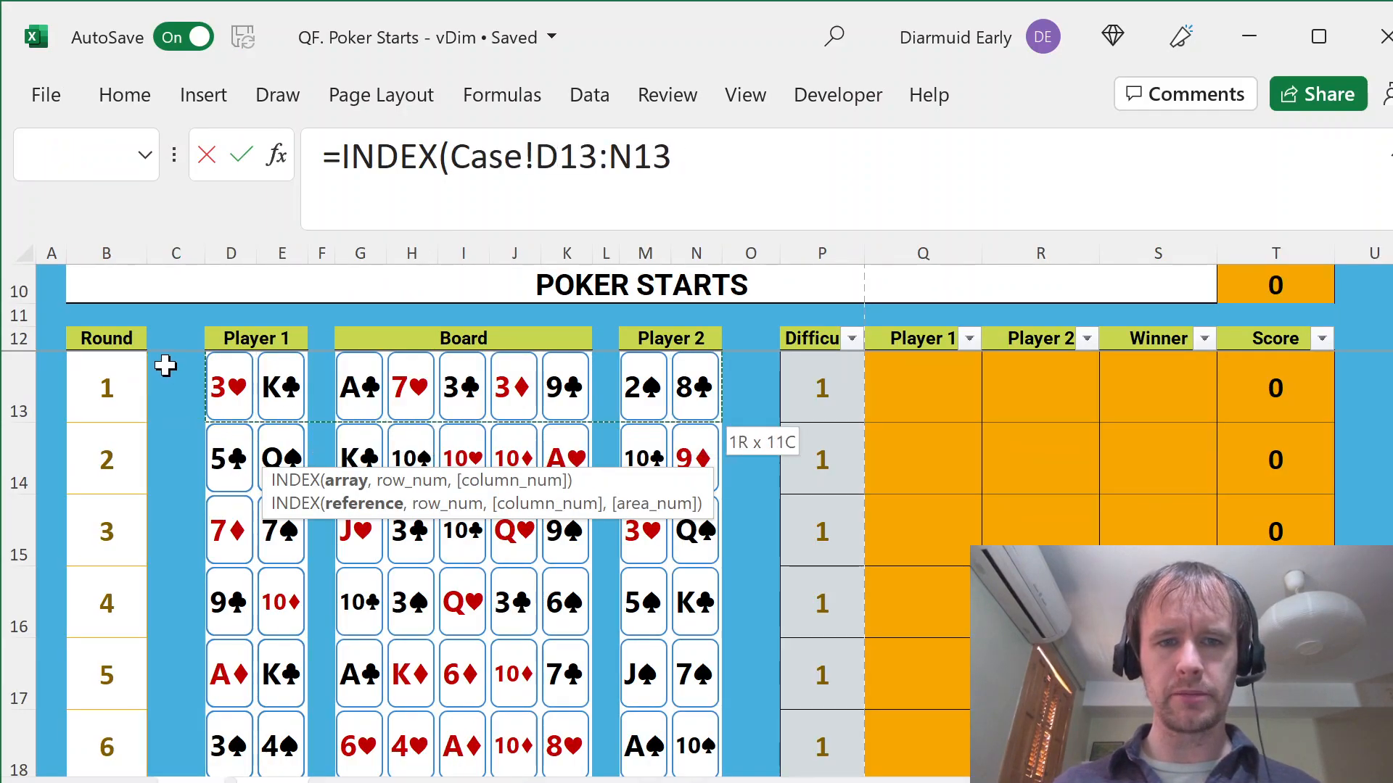
pyautogui.hotkey('ctrl', 'shift', 'Down')
pyautogui.press('F4')
pyautogui.write(',')
pyautogui.hotkey('ctrl', 'pageup')
pyautogui.write('C2)')
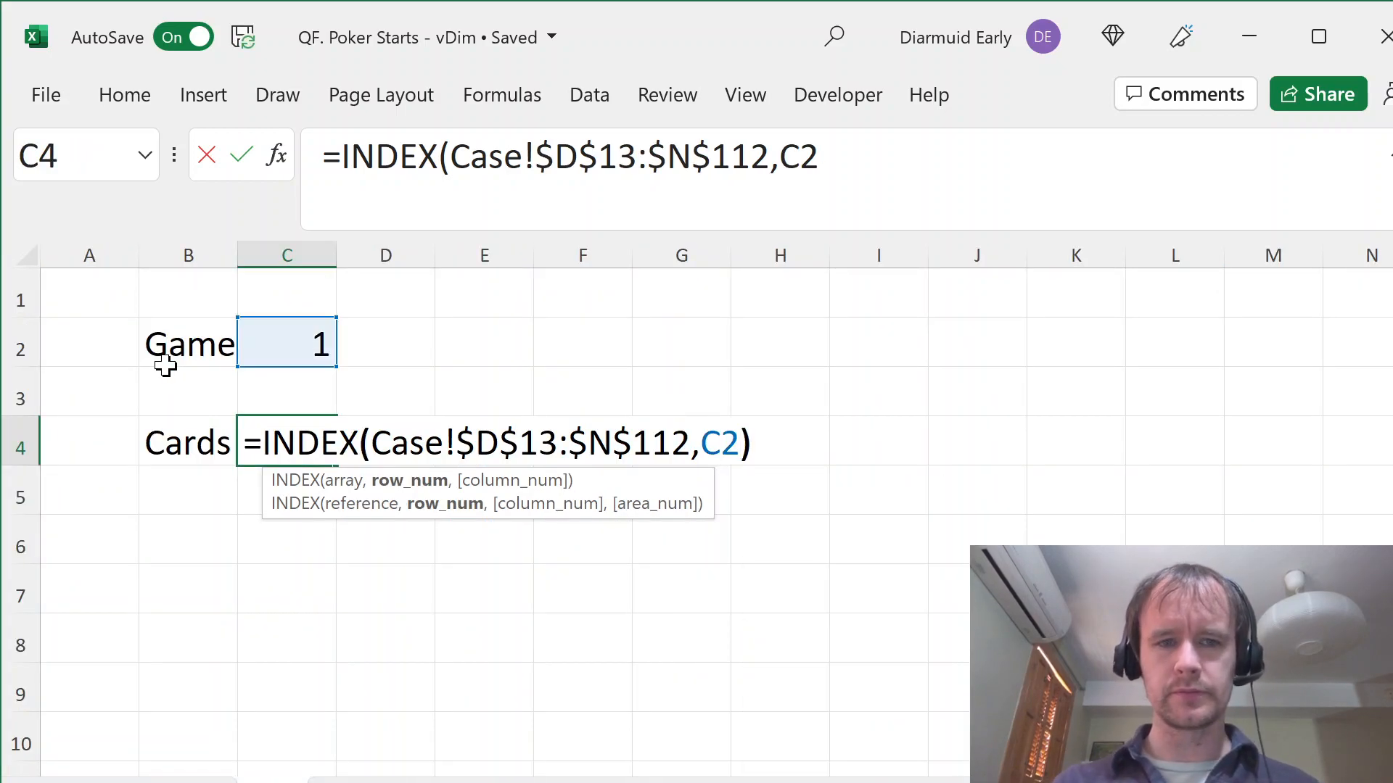
pyautogui.press('Return')
pyautogui.press('Up')
pyautogui.press('Right')
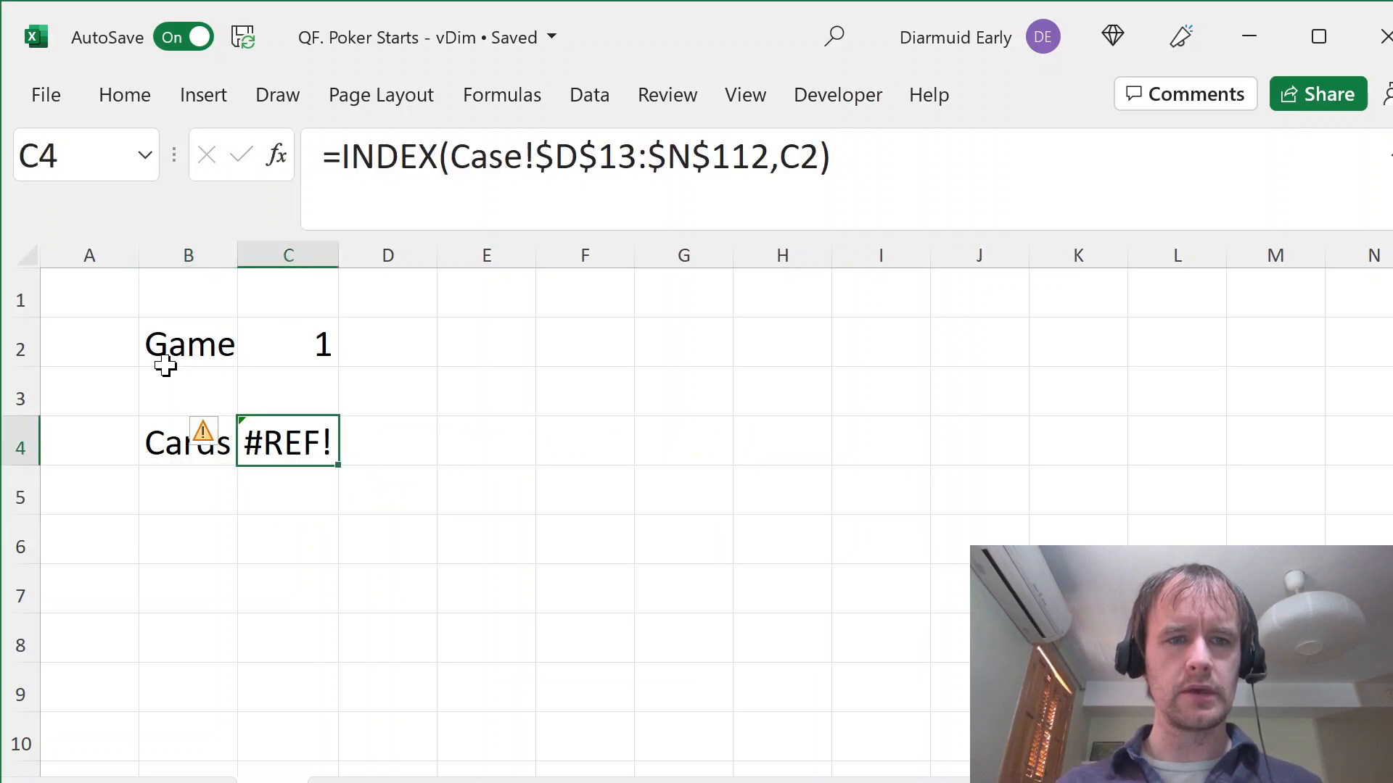
# - Add 0 as the column argument of the INDEX formula in C4 so it returns the game's whole row
pyautogui.click(766, 157)
pyautogui.press('Right')
pyautogui.press('Right')
pyautogui.press('Right')
pyautogui.write(',C2,0')
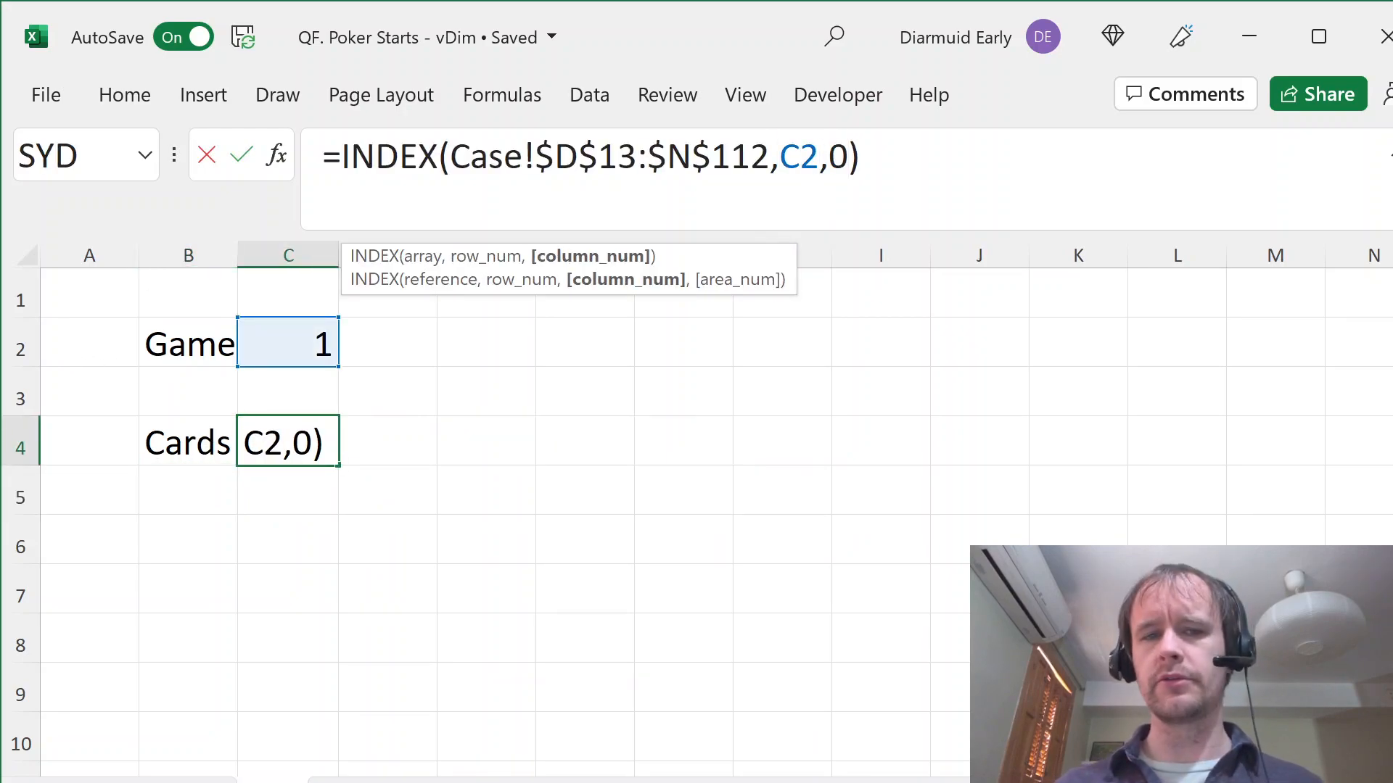
pyautogui.hotkey('ctrl', 'Return')
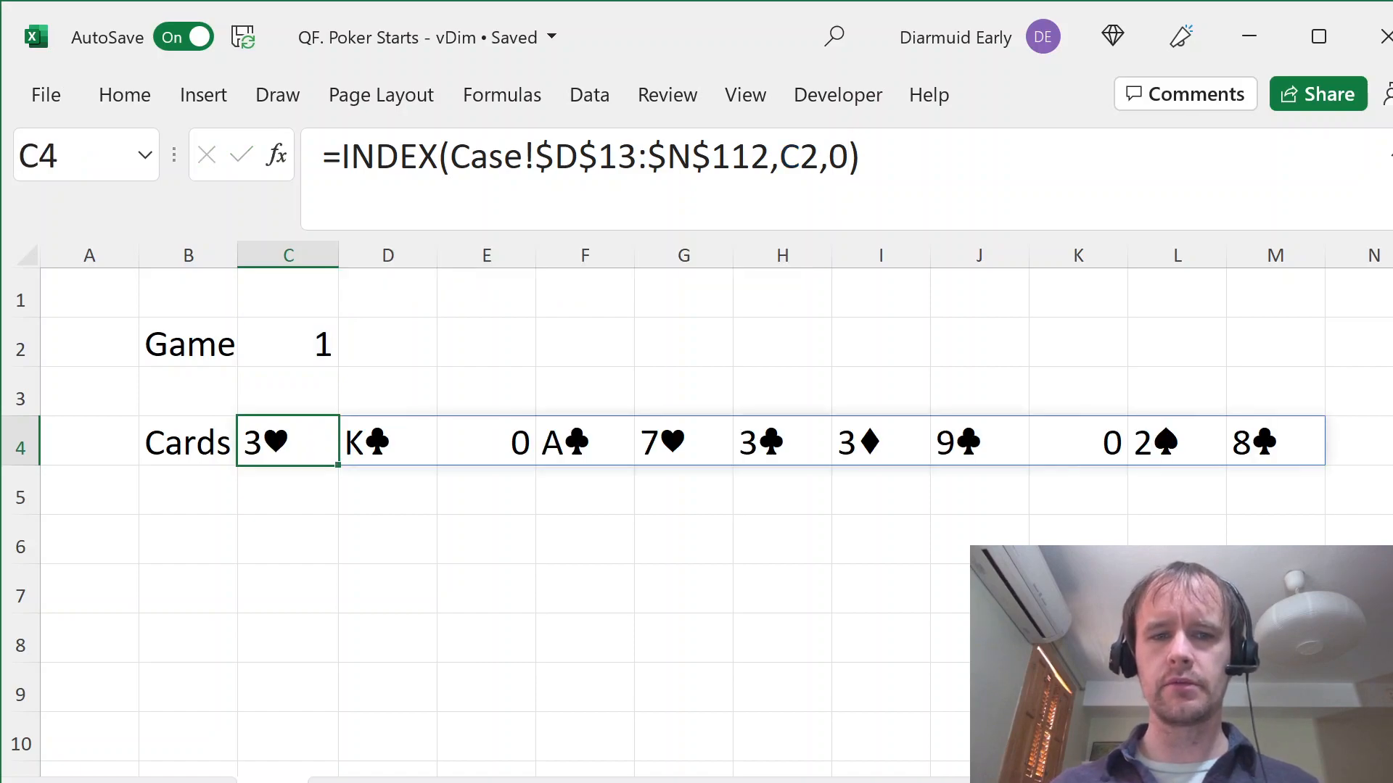
# - Try to append &"" to the INDEX formula across the whole card row at once
pyautogui.hotkey('ctrl', 'shift', 'Right')
pyautogui.press('F2')
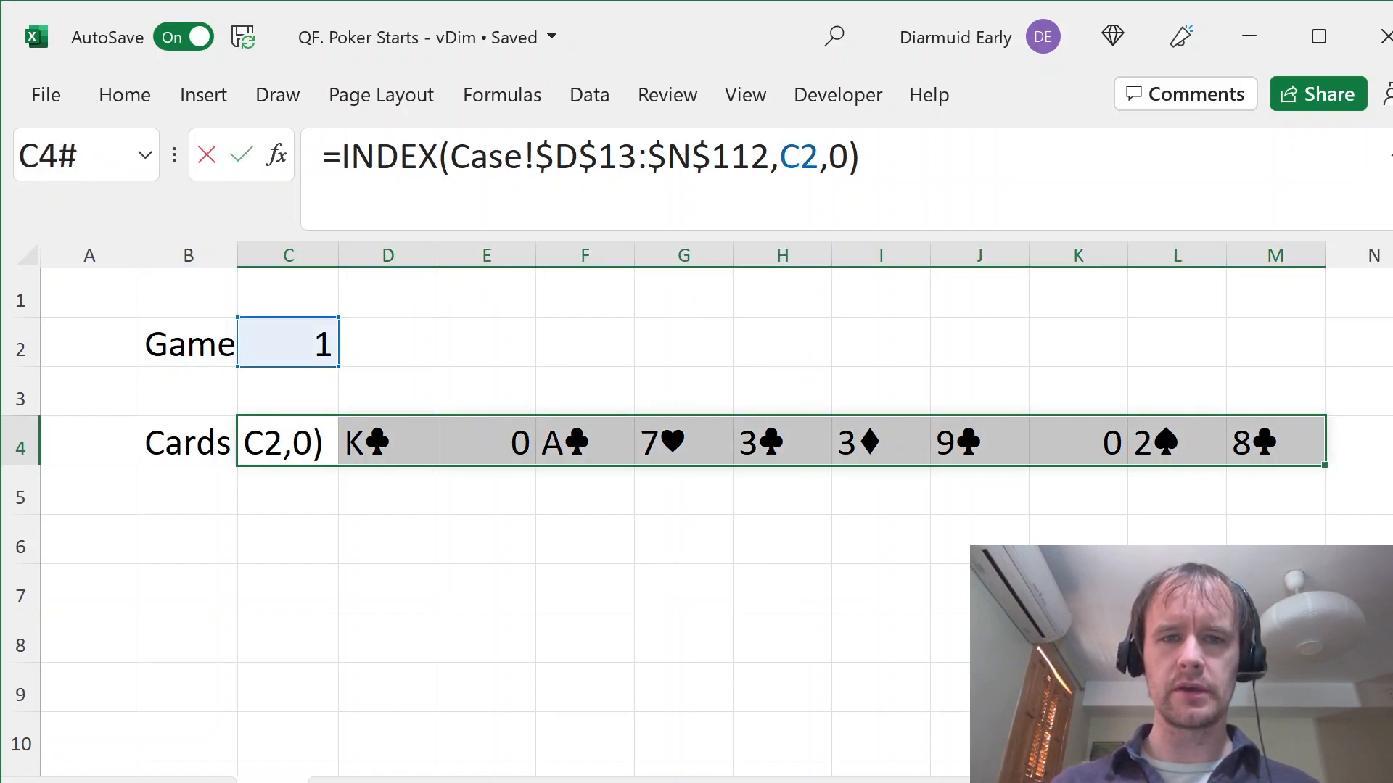
pyautogui.write('&""')
pyautogui.hotkey('ctrl', 'Return')
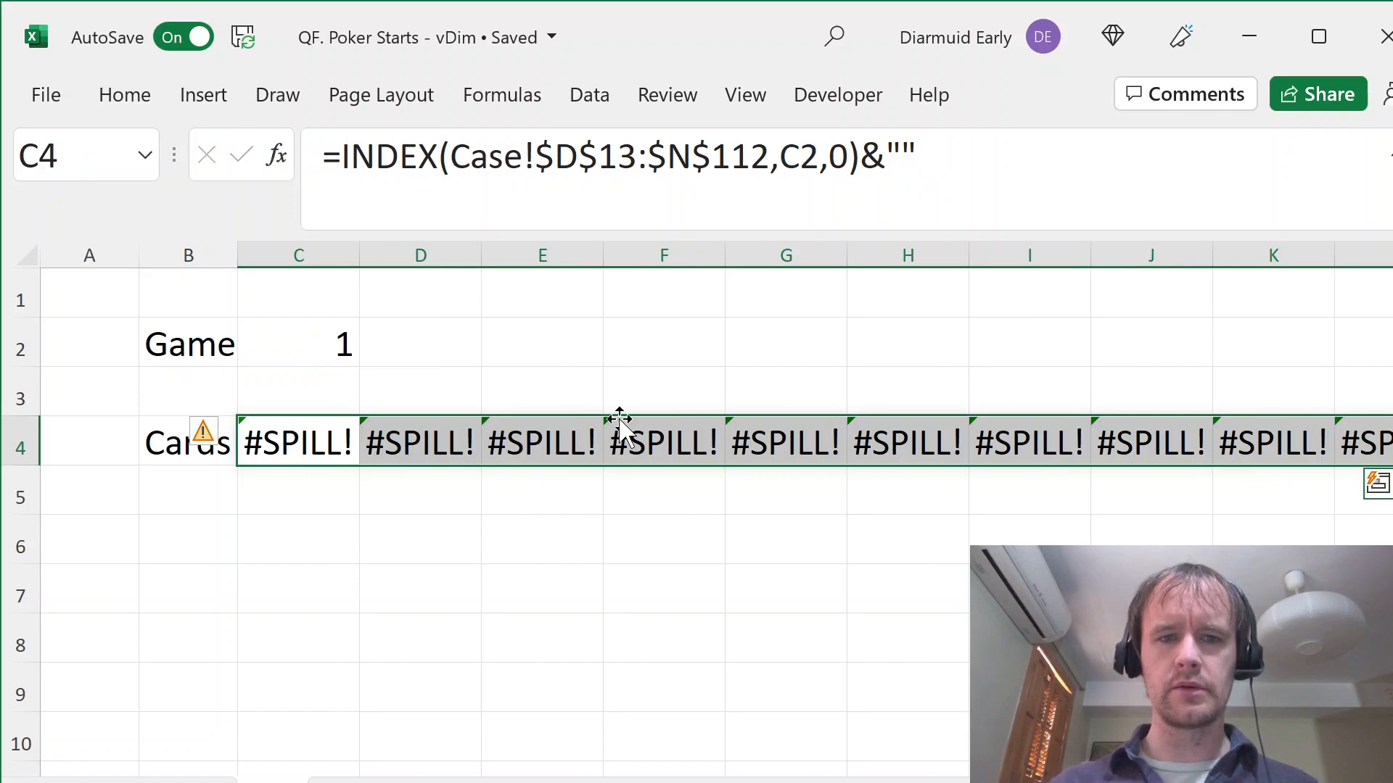
pyautogui.hotkey('ctrl', 'z')
# - Append &"" to the INDEX formula in C4 alone so that empty gaps are returned as blank text
pyautogui.press('F2')
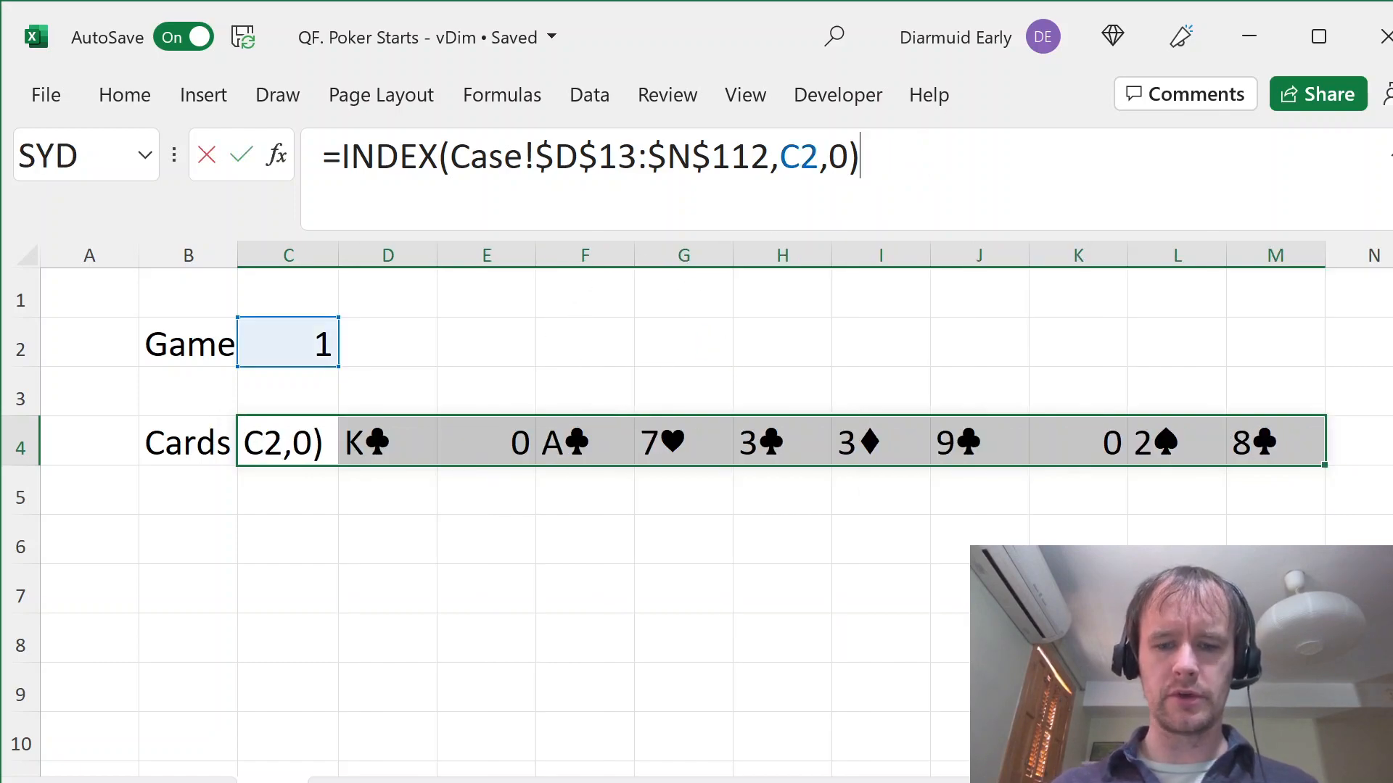
pyautogui.write('&""')
pyautogui.press('Return')
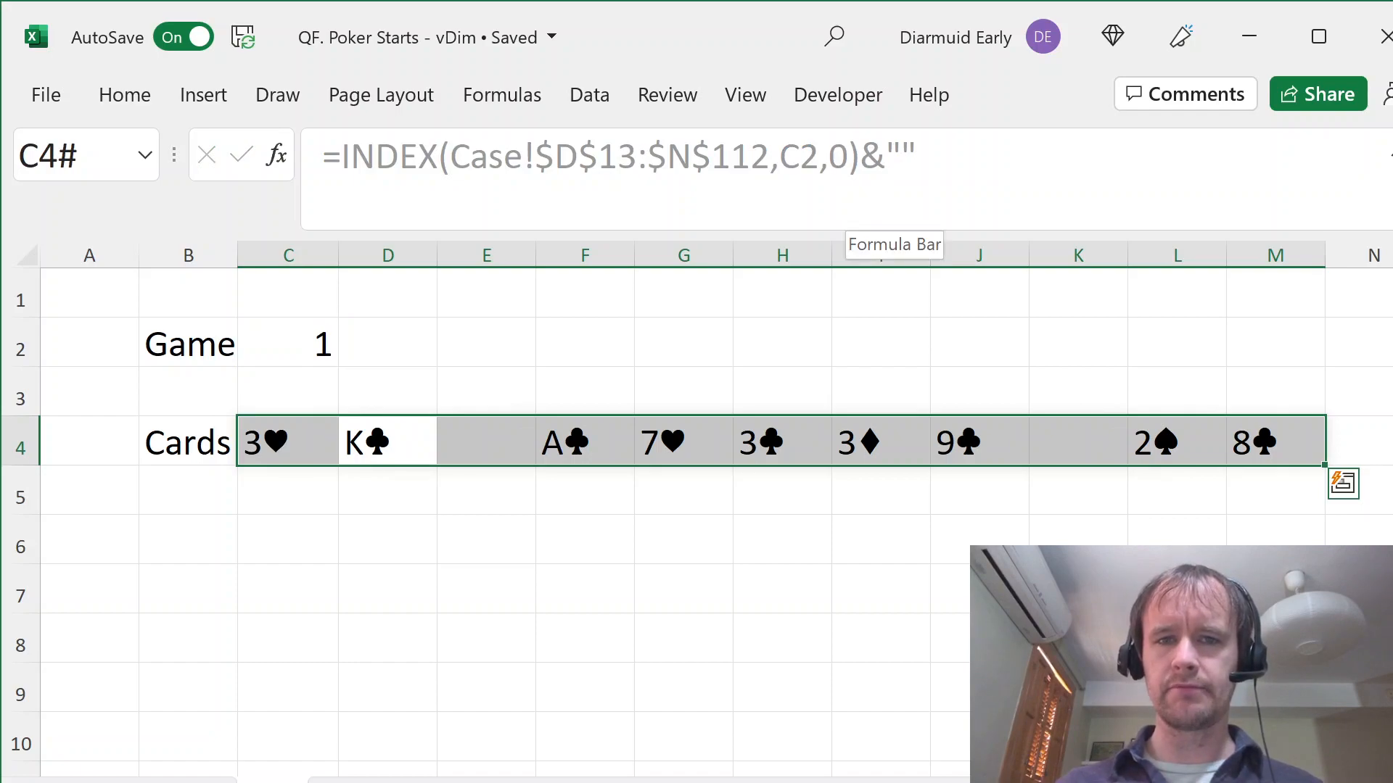
# - Examine the gap cells E4 and K4 and the two players' card ranges, C4:J4 and F4:M4
pyautogui.click(458, 448)
pyautogui.click(1055, 453)
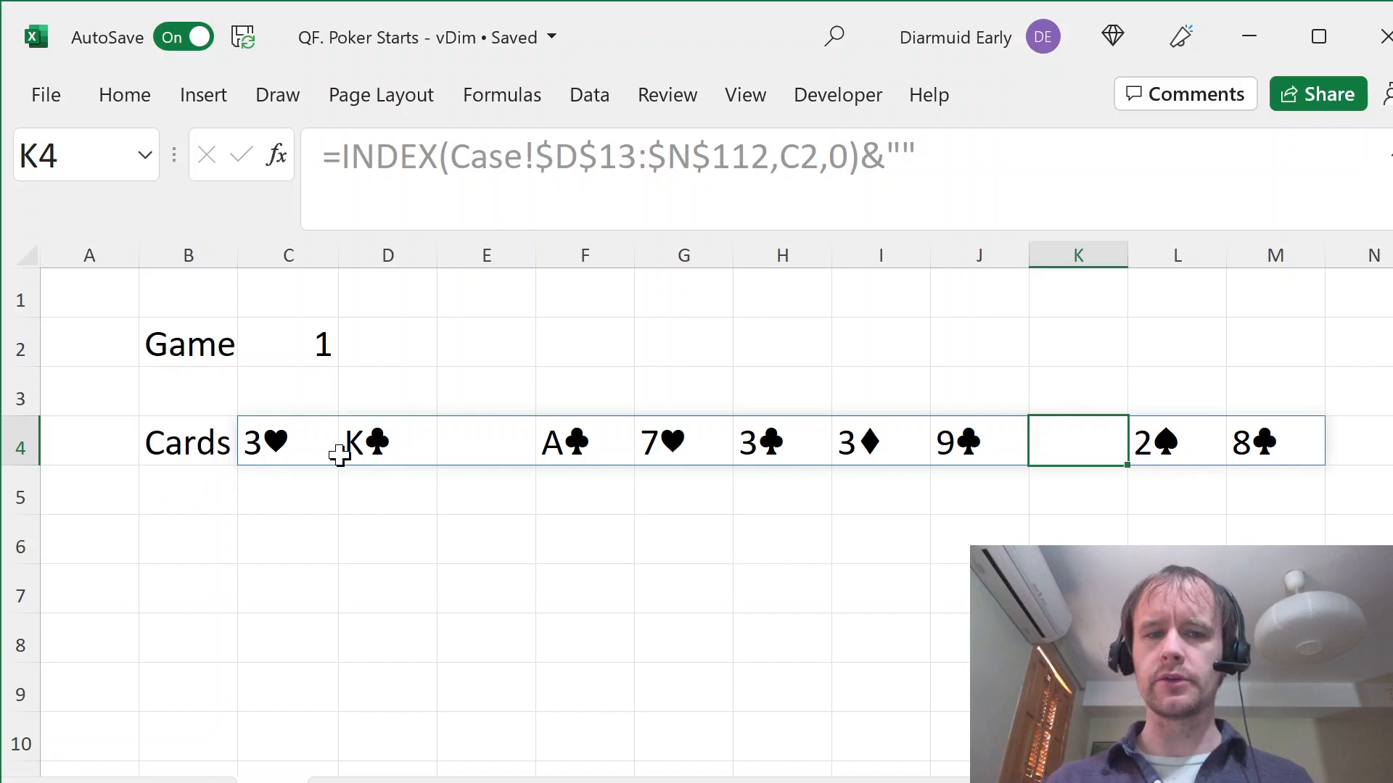
pyautogui.moveTo(290, 454); pyautogui.dragTo(973, 438)
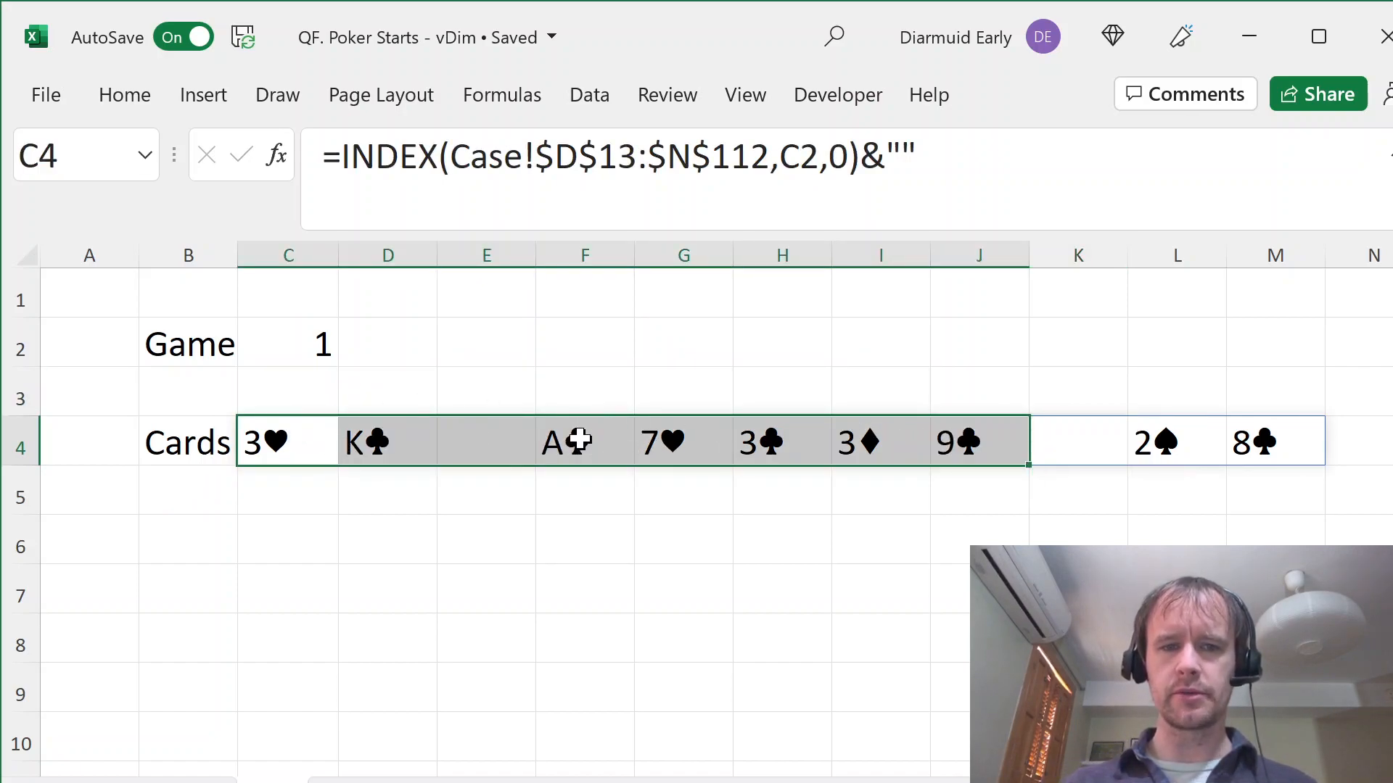
pyautogui.click(577, 440)
pyautogui.hotkey('ctrl', 'shift', 'Right')
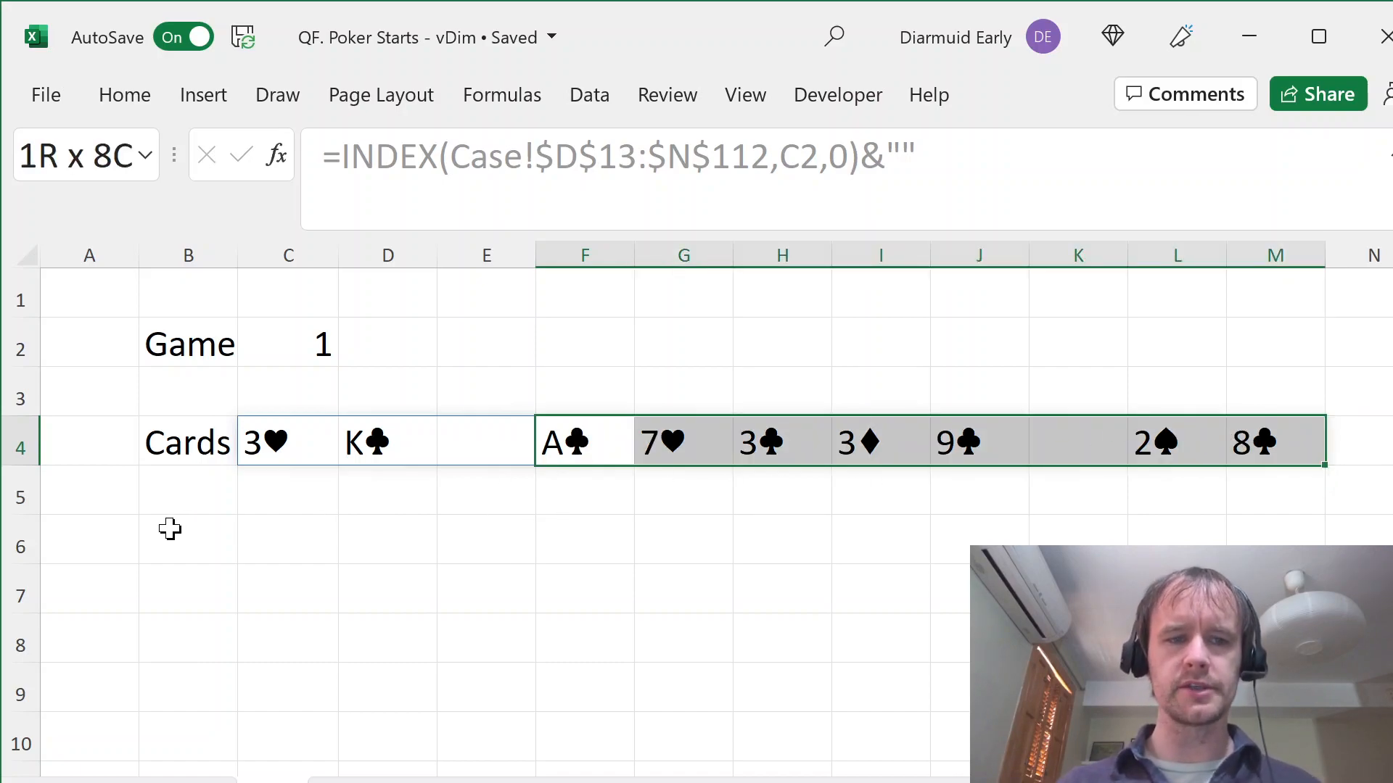
# - List the card ranks A, 2 to 10, J, Q, K and A down column B, starting in B7
pyautogui.click(198, 549)
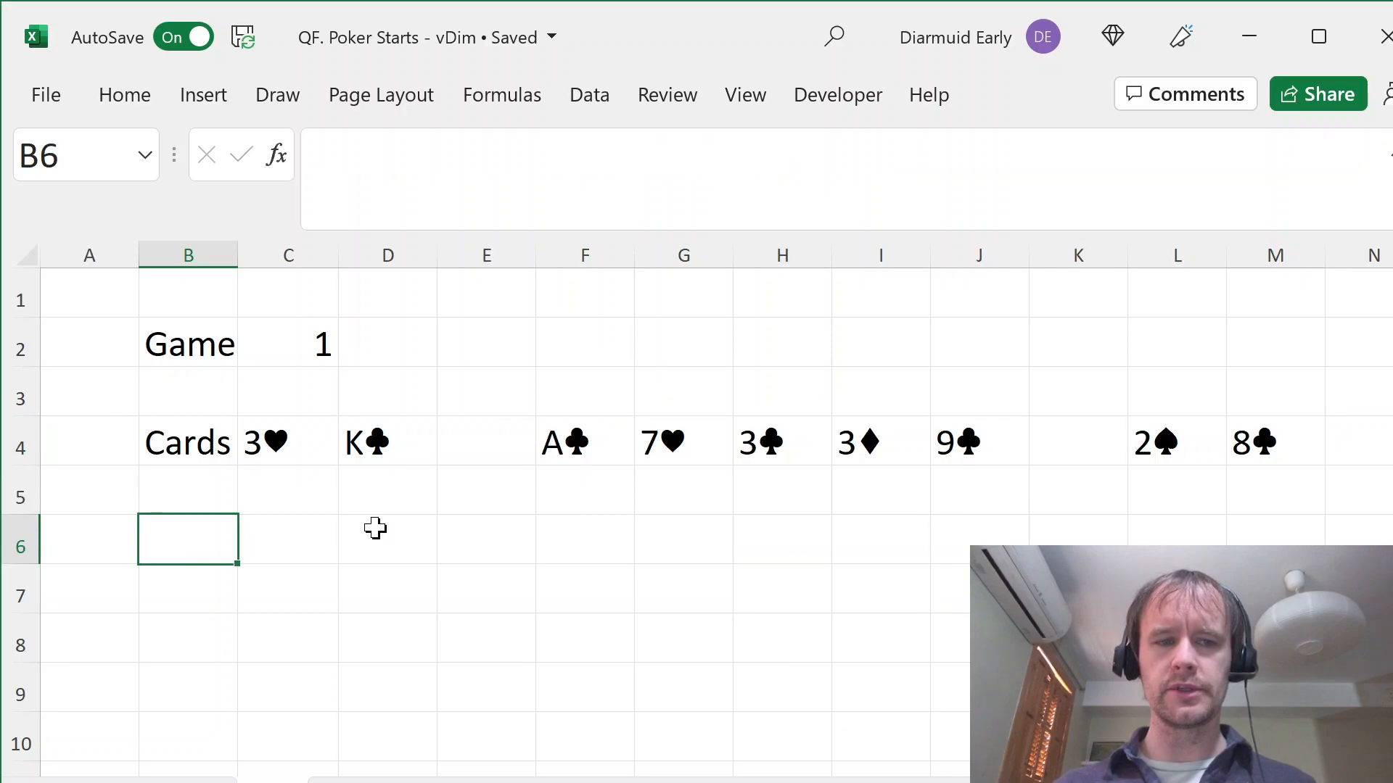
pyautogui.press('Right')
pyautogui.press('Down')
pyautogui.press('Left')
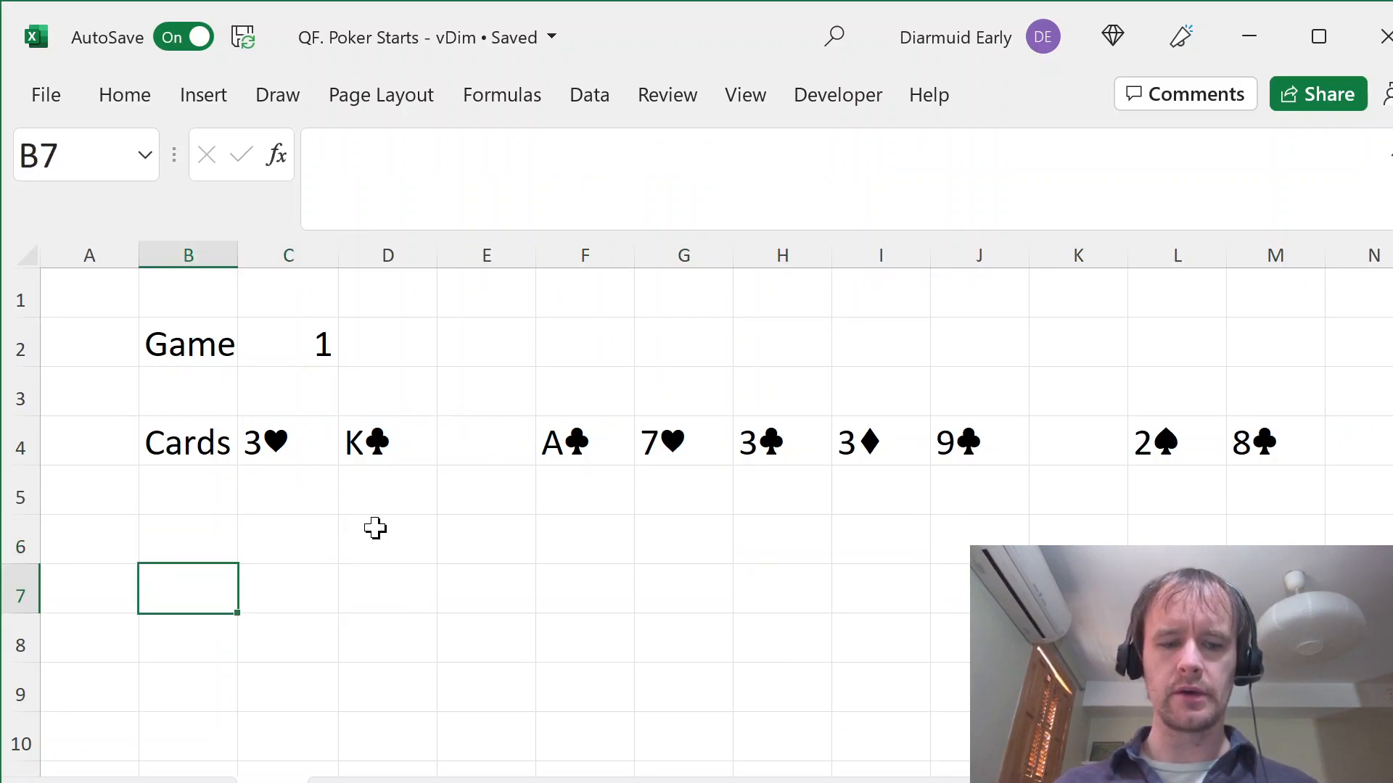
pyautogui.write('A')
pyautogui.press('Return')
pyautogui.write('2')
pyautogui.press('Return')
pyautogui.write('3 4 5')
pyautogui.press('Return')
pyautogui.write('6 7')
pyautogui.press('Return')
pyautogui.write('8')
pyautogui.press('Return')
pyautogui.write('9')
pyautogui.press('Return')
pyautogui.write('10')
pyautogui.press('Return')
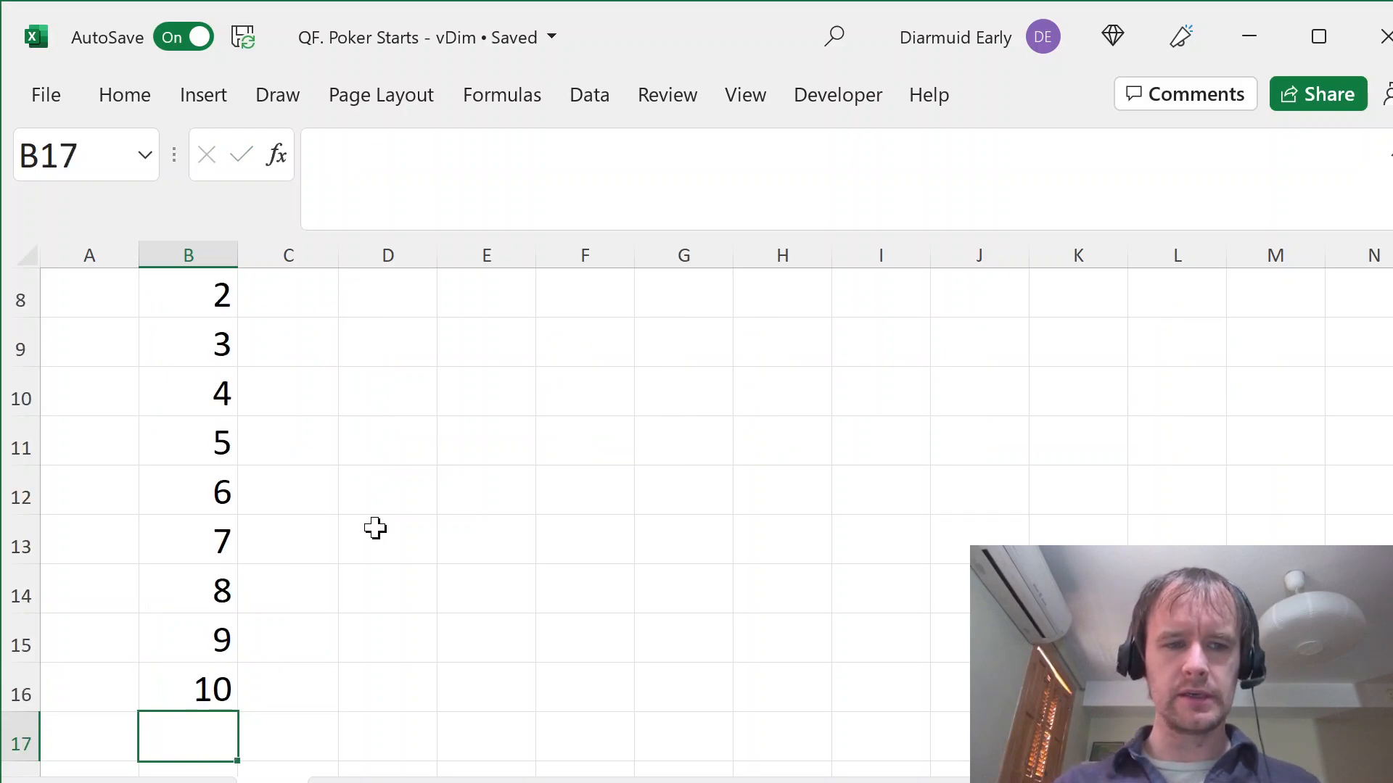
pyautogui.write('J')
pyautogui.press('Return')
pyautogui.write('Q')
pyautogui.press('Return')
pyautogui.write('K')
pyautogui.press('Return')
pyautogui.write('A')
pyautogui.hotkey('ctrl', 'Return')
pyautogui.hotkey('ctrl', 'Up')
pyautogui.press('Down')
pyautogui.hotkey('ctrl', 'Up')
pyautogui.hotkey('ctrl', 'Up')
pyautogui.hotkey('ctrl', 'Down')
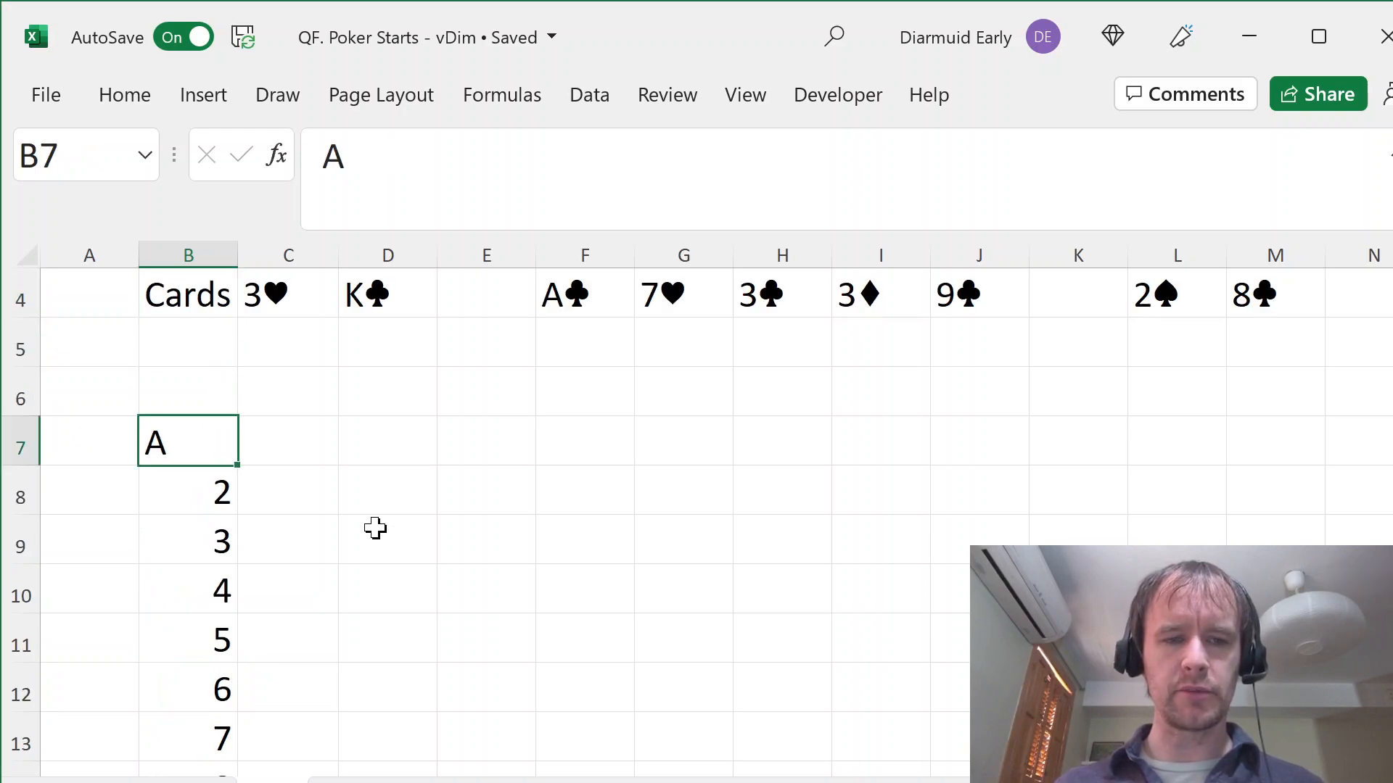
# - Examine the List of Poker Combinations on the Case sheet, going through each example hand from Royal Flush down to High Card
pyautogui.hotkey('ctrl', 'pageup')
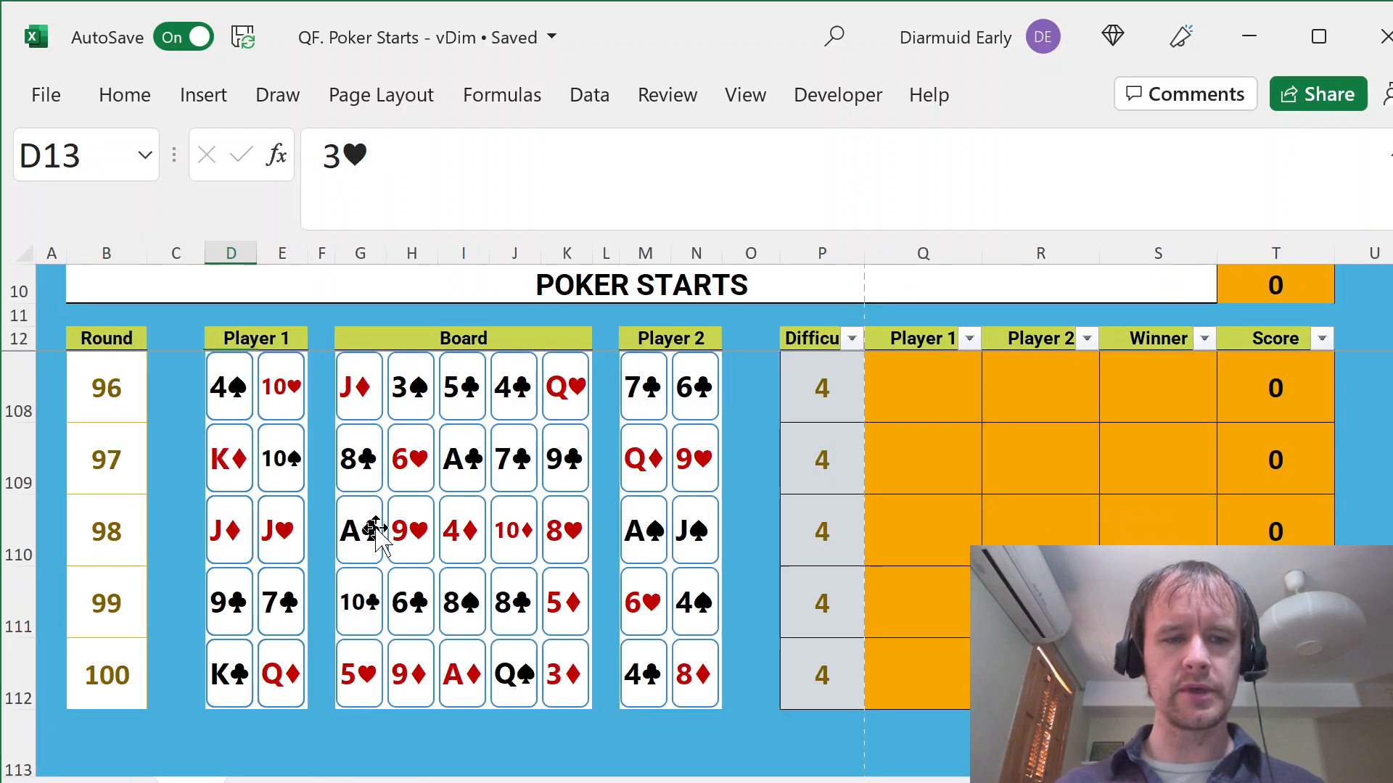
pyautogui.hotkey('ctrl', 'Right')
pyautogui.press('Up')
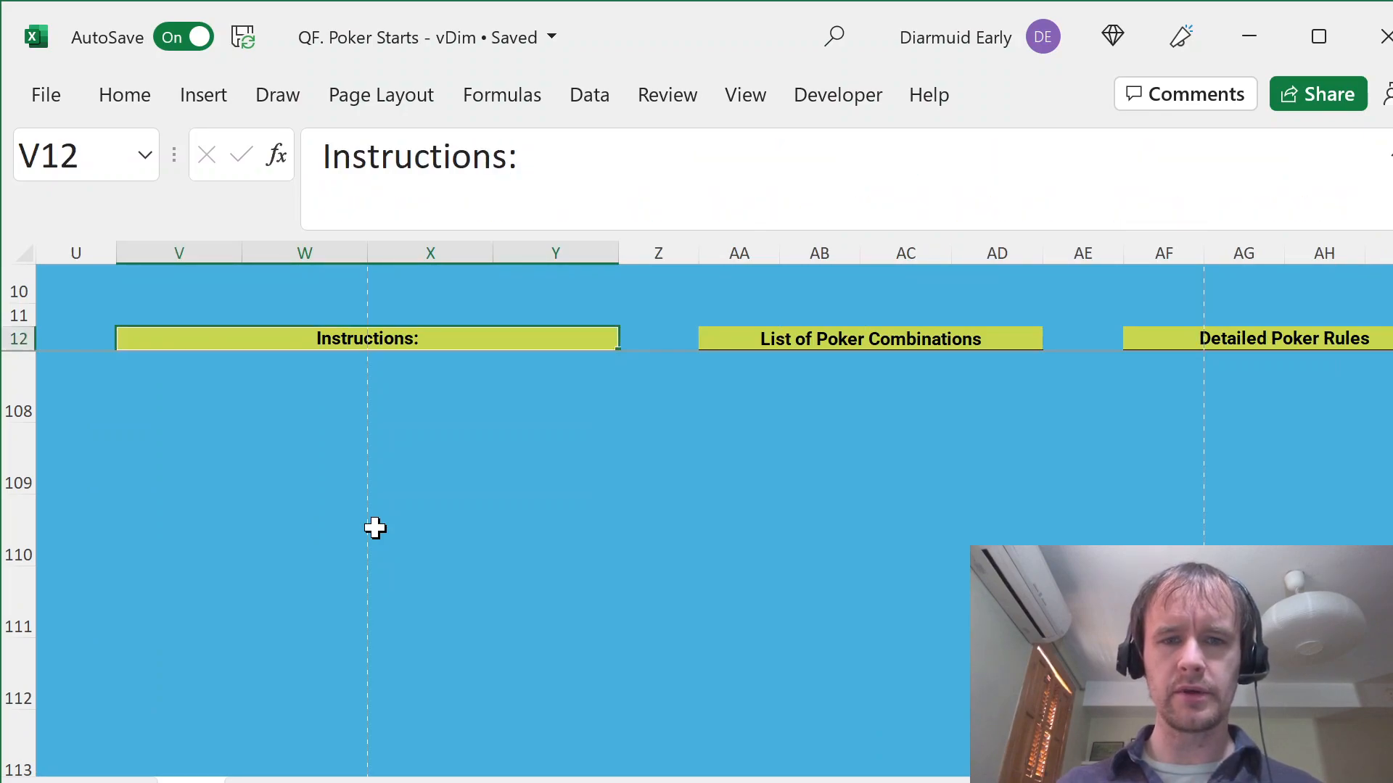
pyautogui.click(768, 381)
pyautogui.hotkey('ctrl', 'Up')
pyautogui.hotkey('ctrl', 'Up')
pyautogui.press('Down')
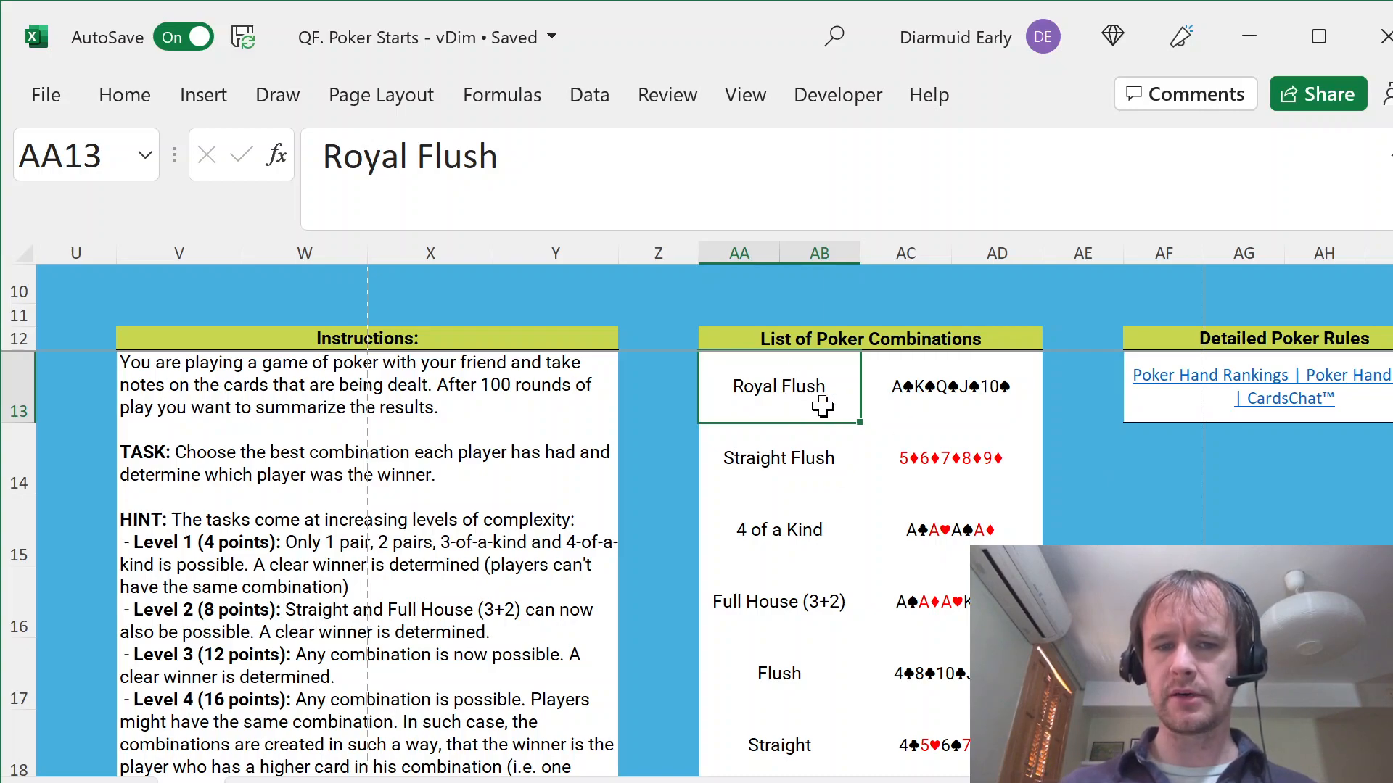
pyautogui.hotkey('ctrl', 'shift', 'Down')
pyautogui.hotkey('ctrl', 'shift', 'Up')
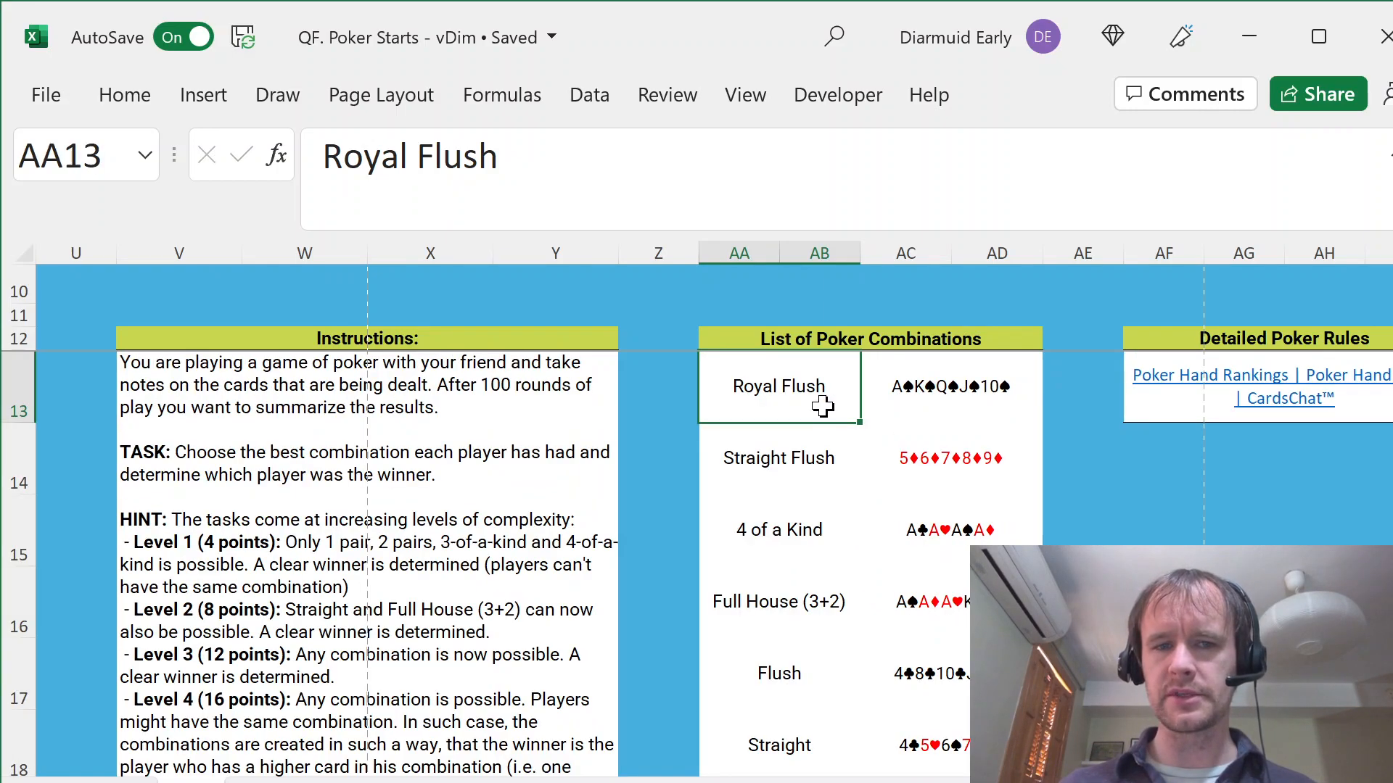
pyautogui.press('Right')
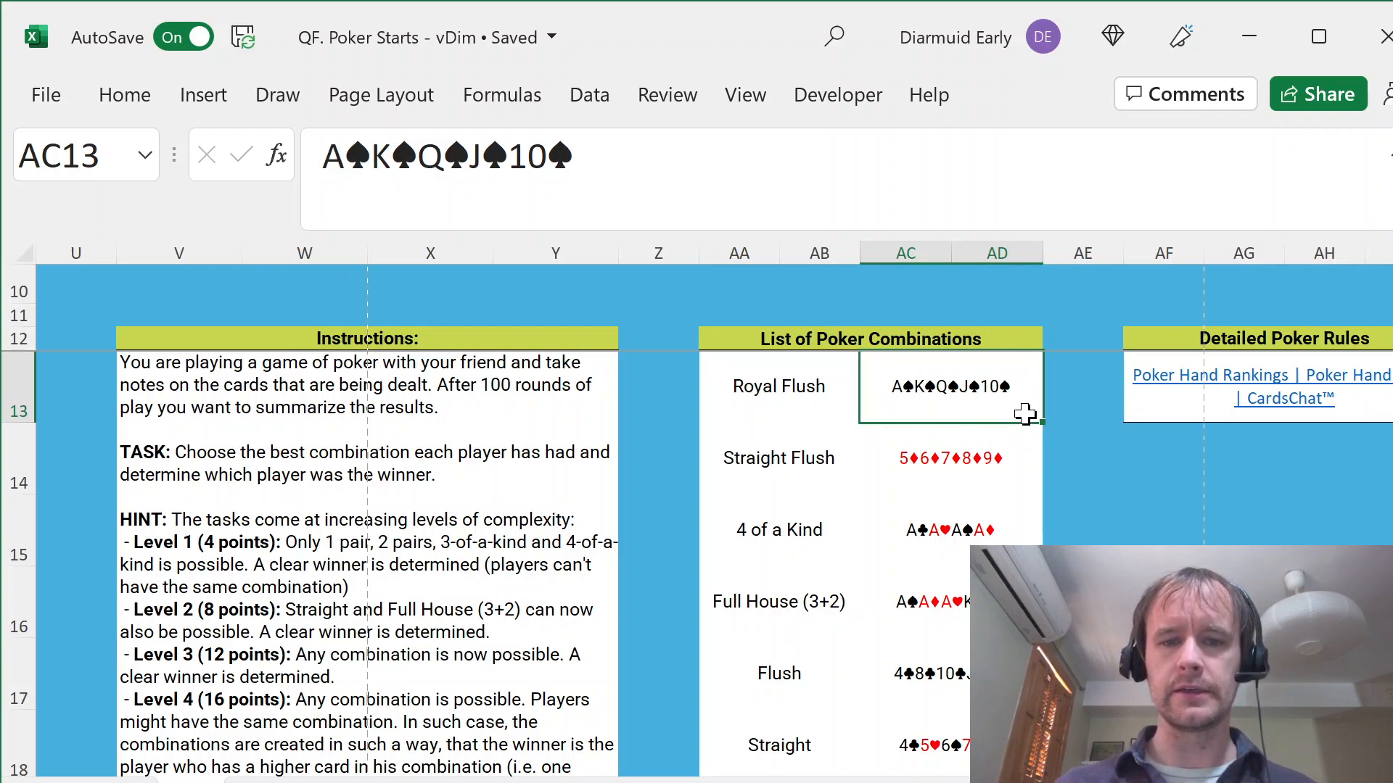
pyautogui.click(913, 465)
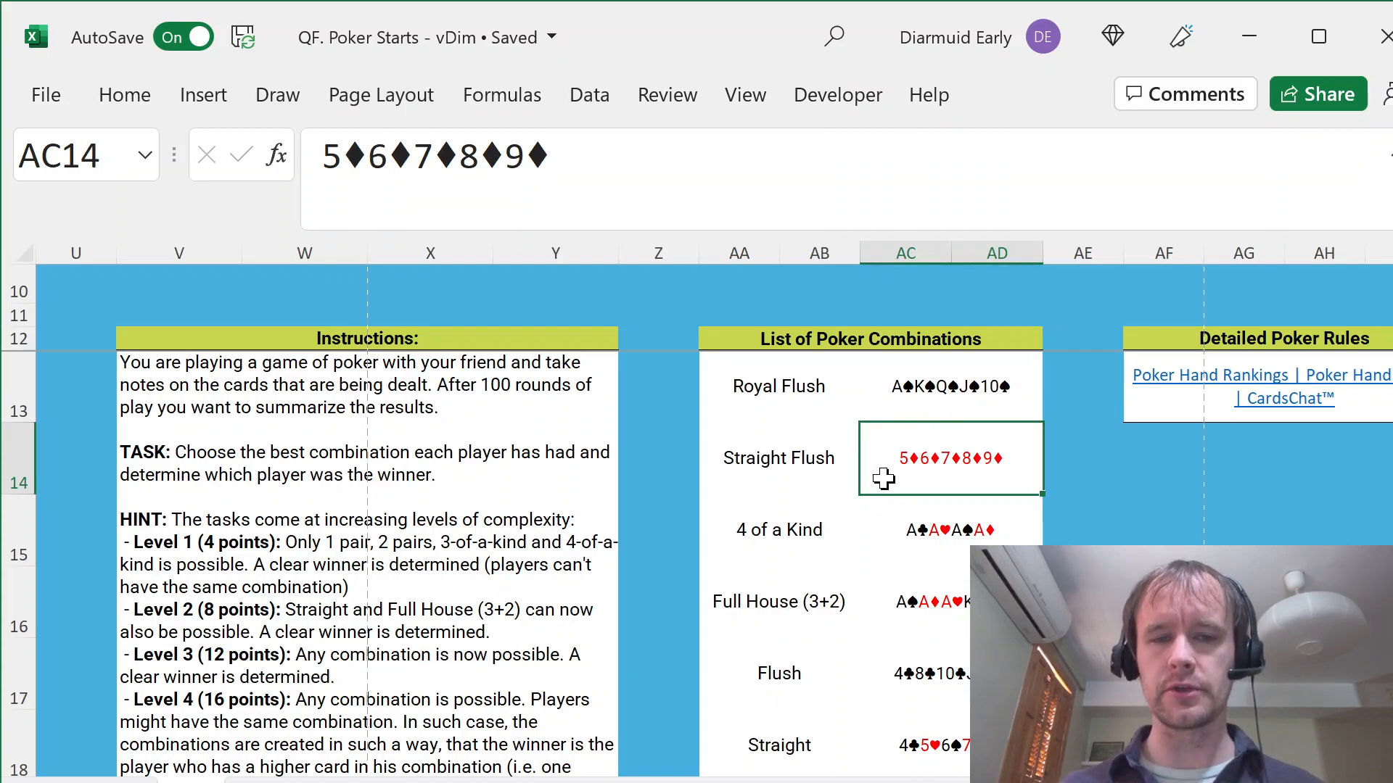
pyautogui.press('Down')
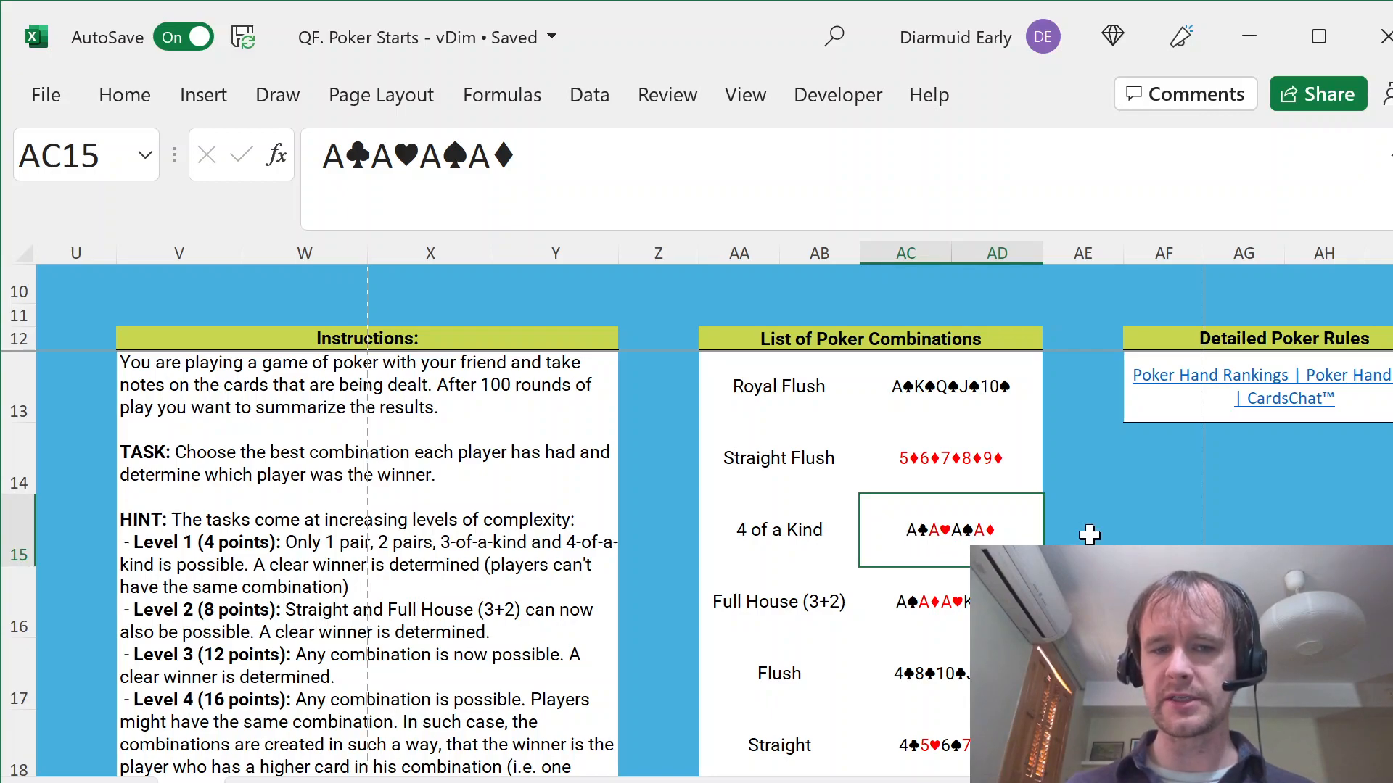
pyautogui.press('Down')
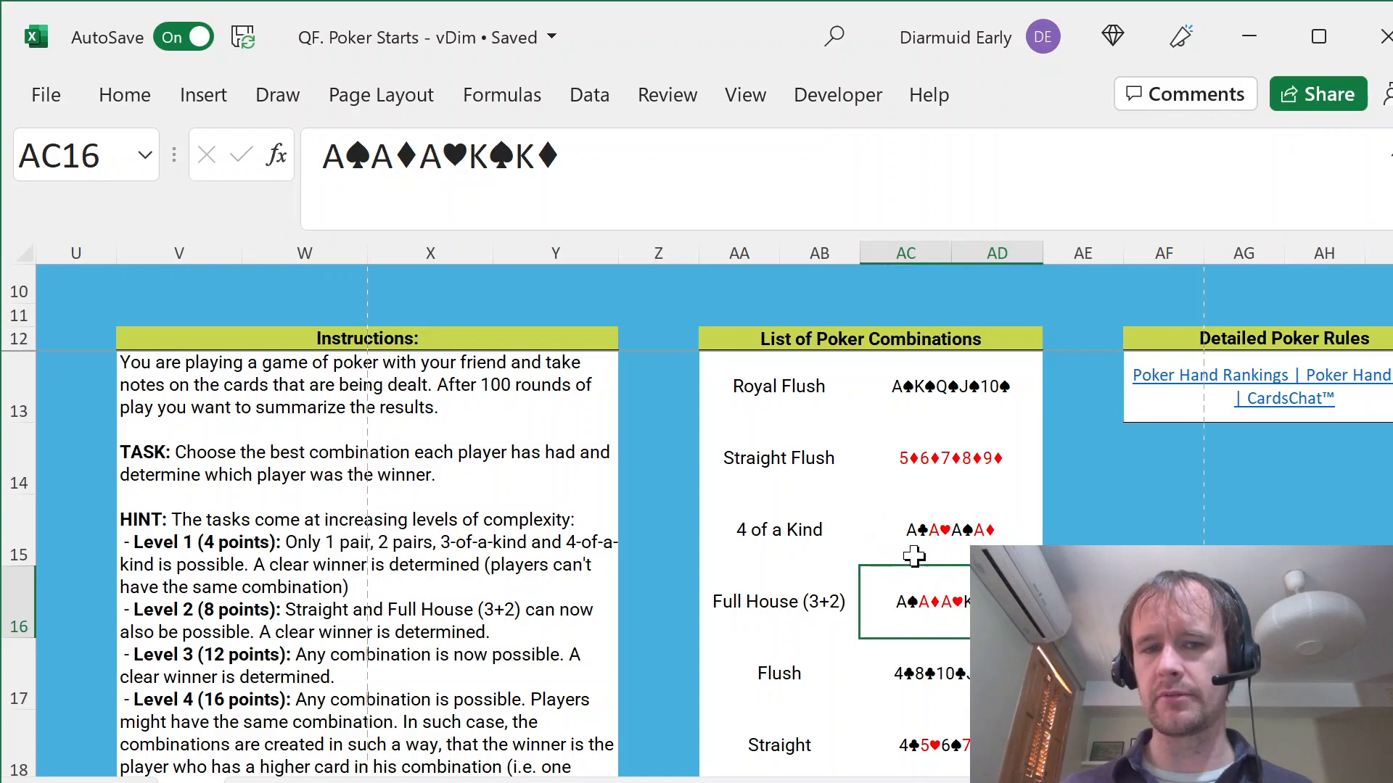
pyautogui.press('Down')
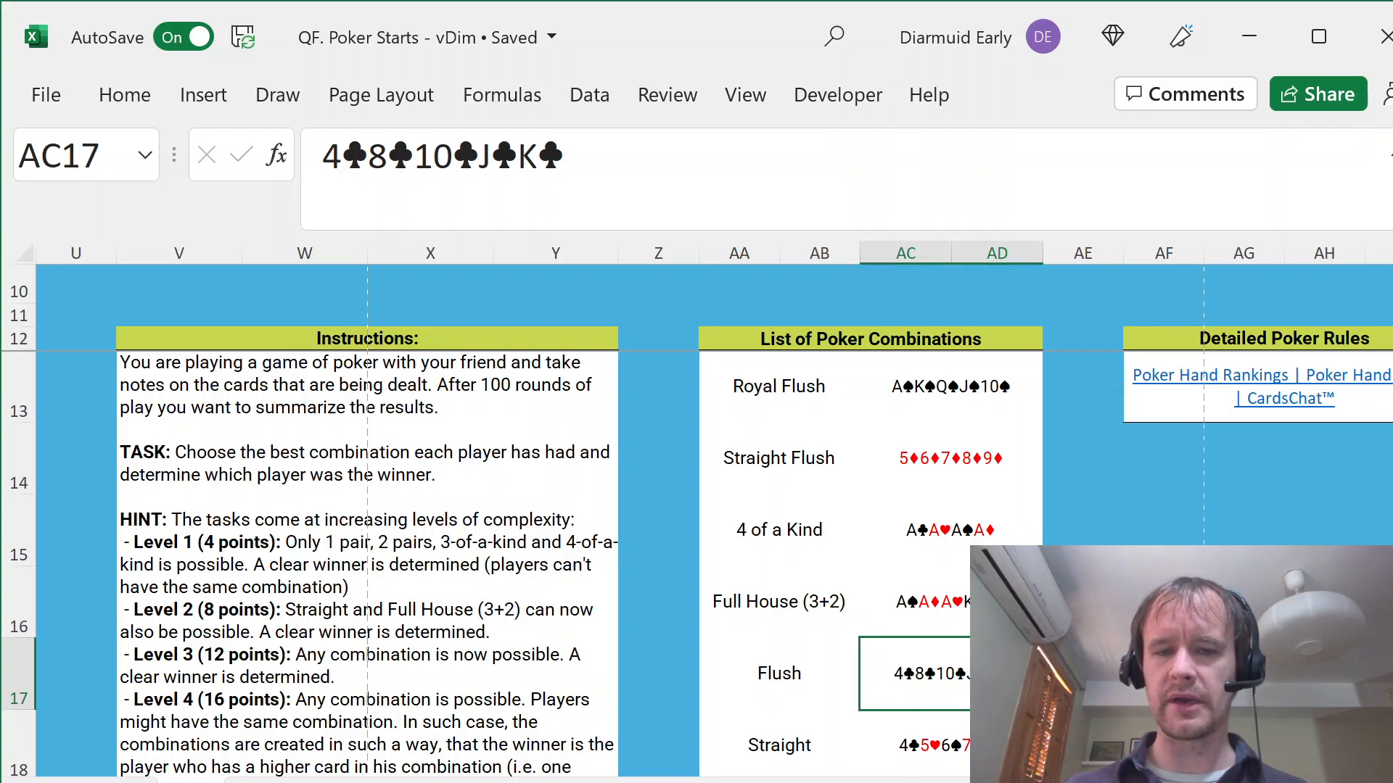
pyautogui.press('Down')
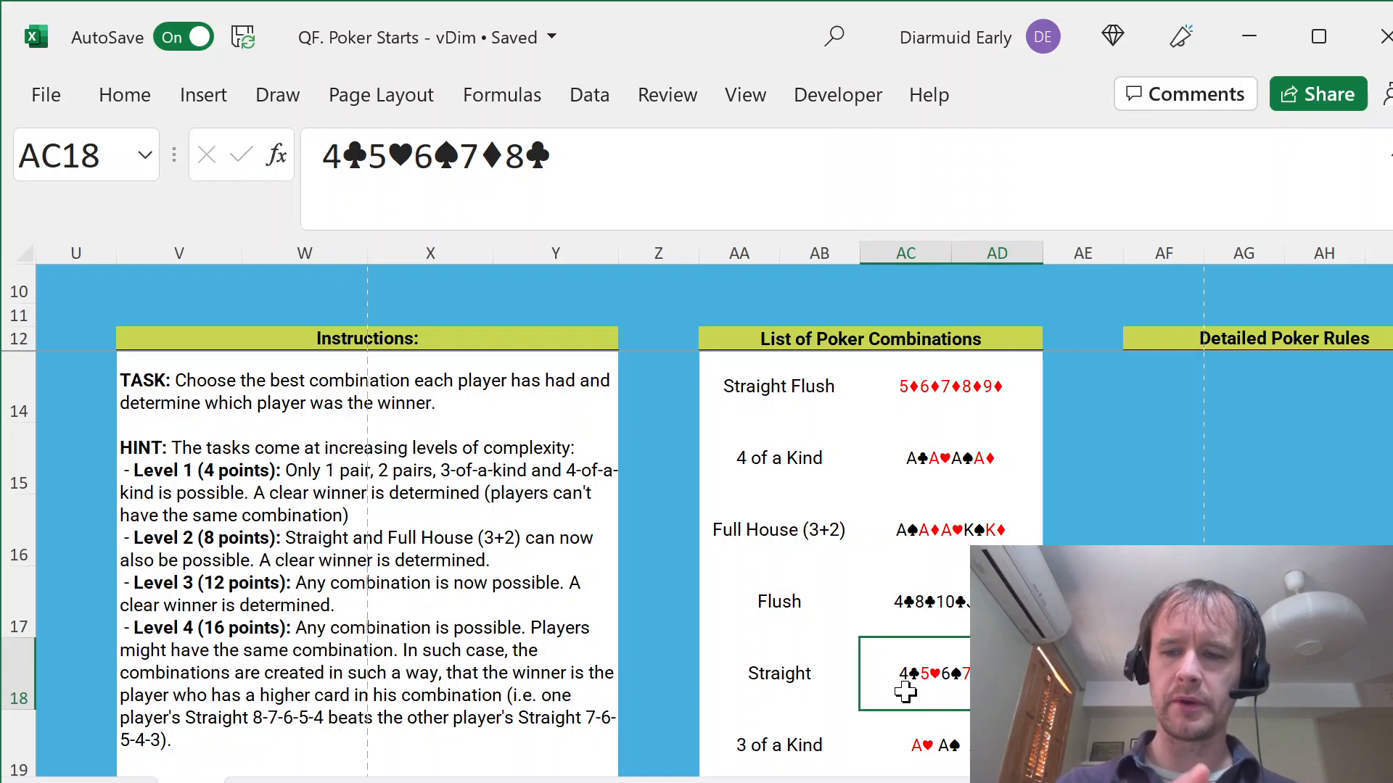
pyautogui.press('Down')
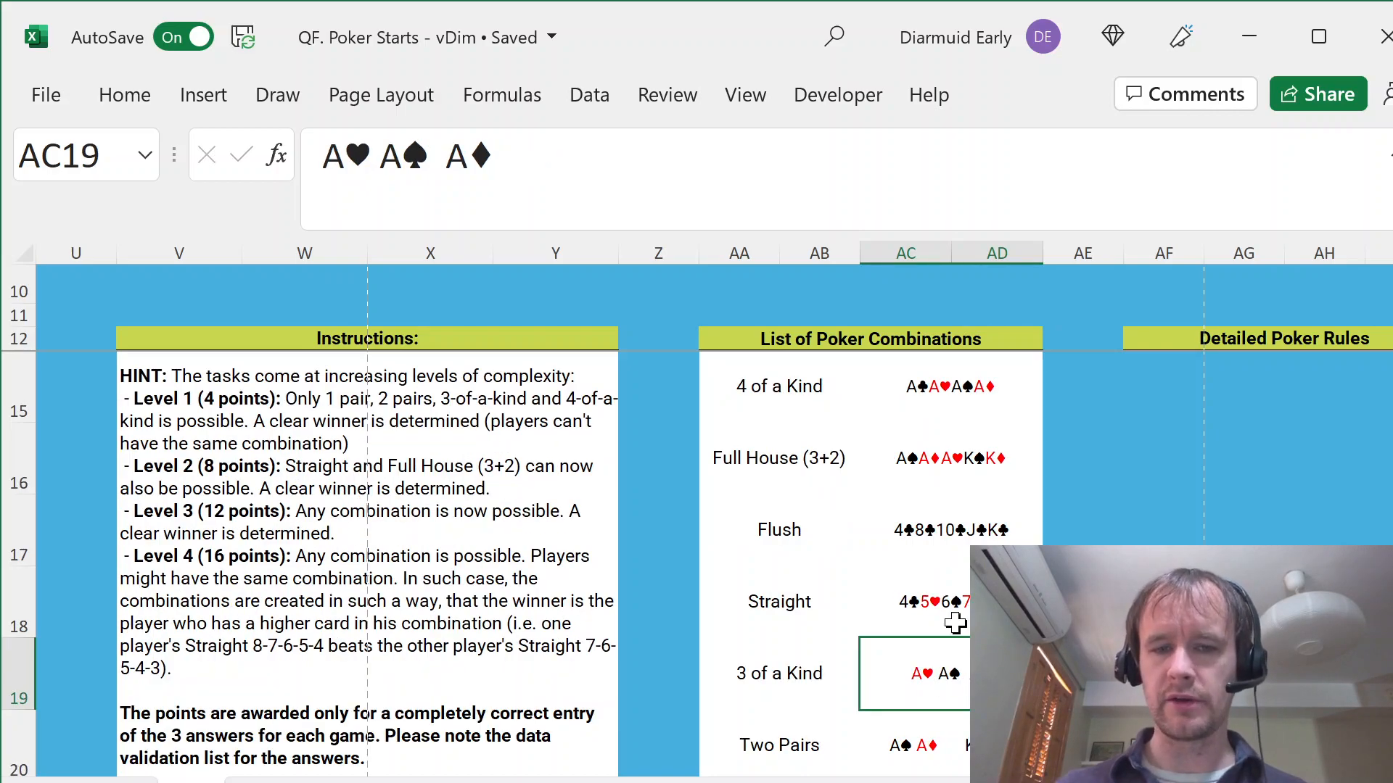
pyautogui.press('Down')
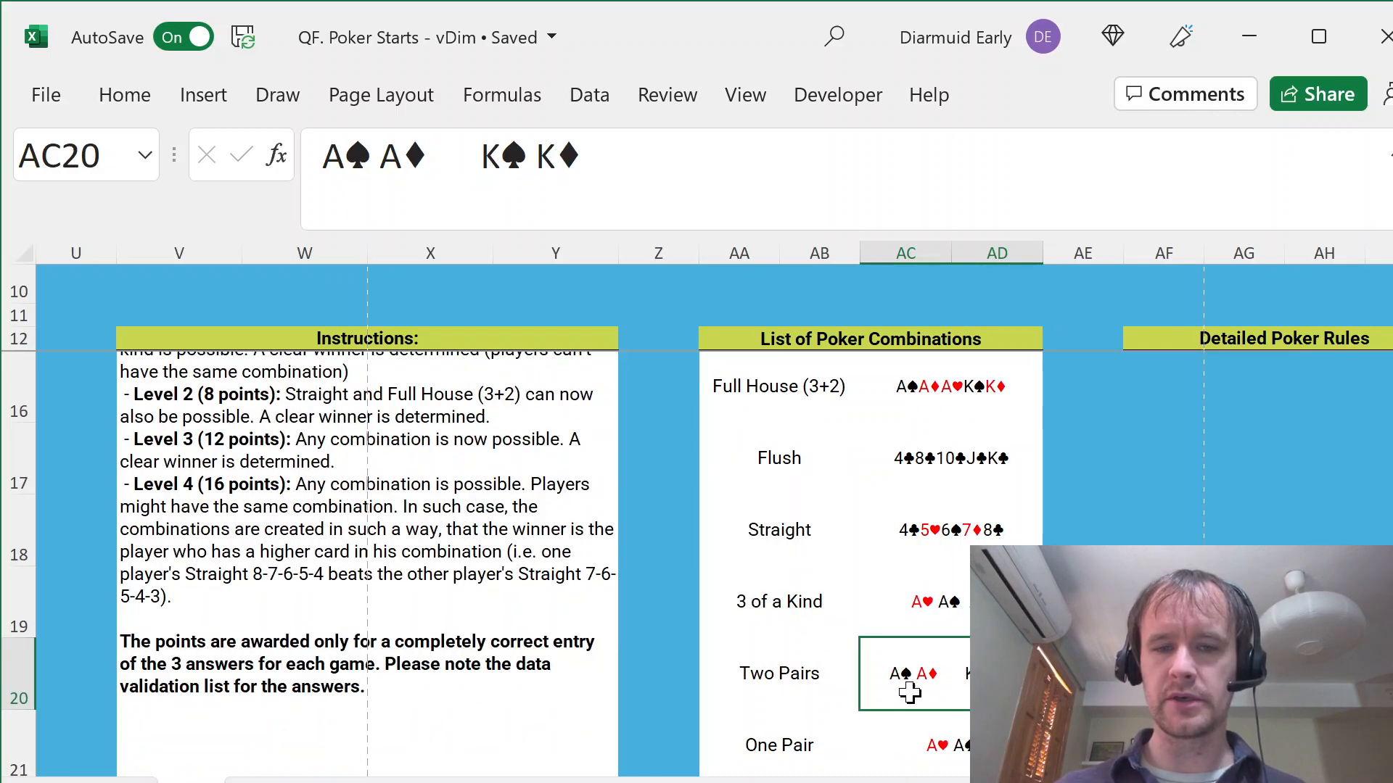
pyautogui.press('Down')
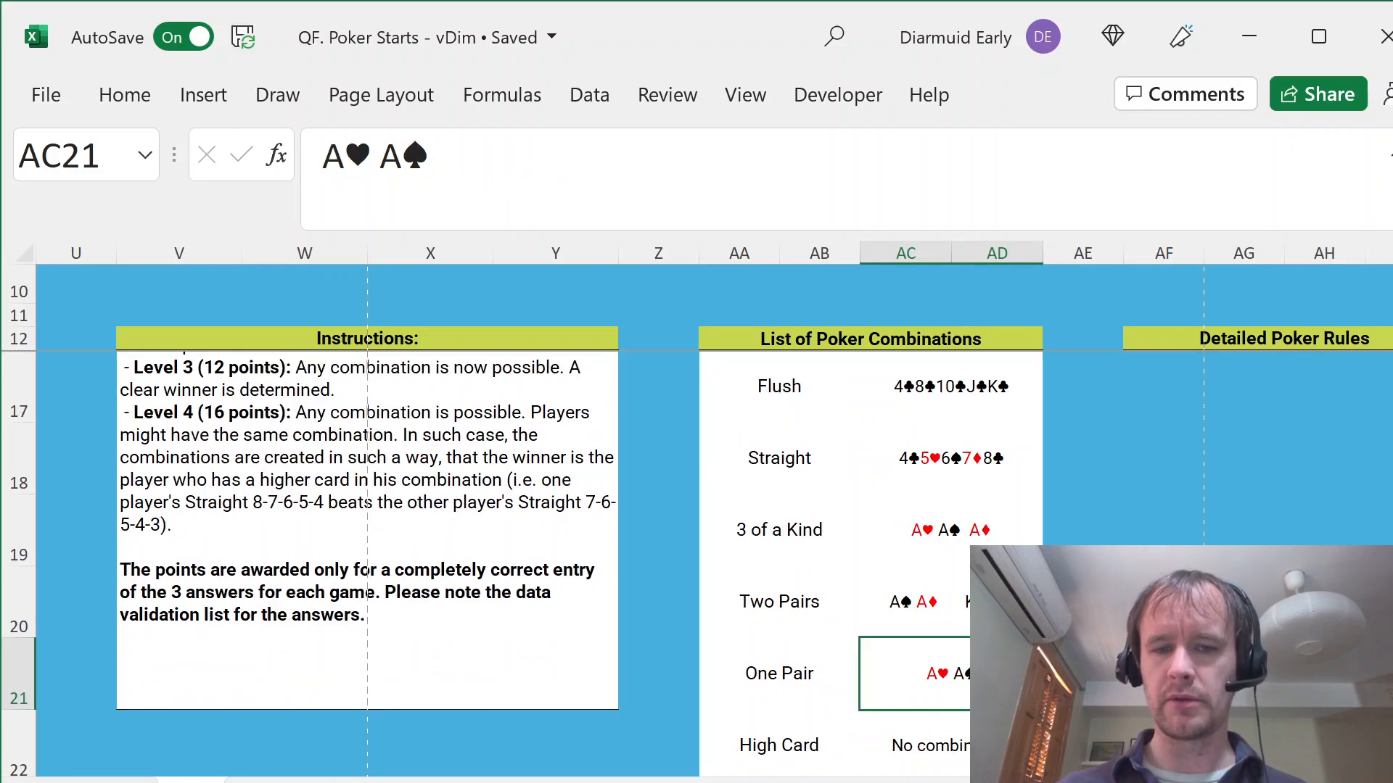
pyautogui.press('Down')
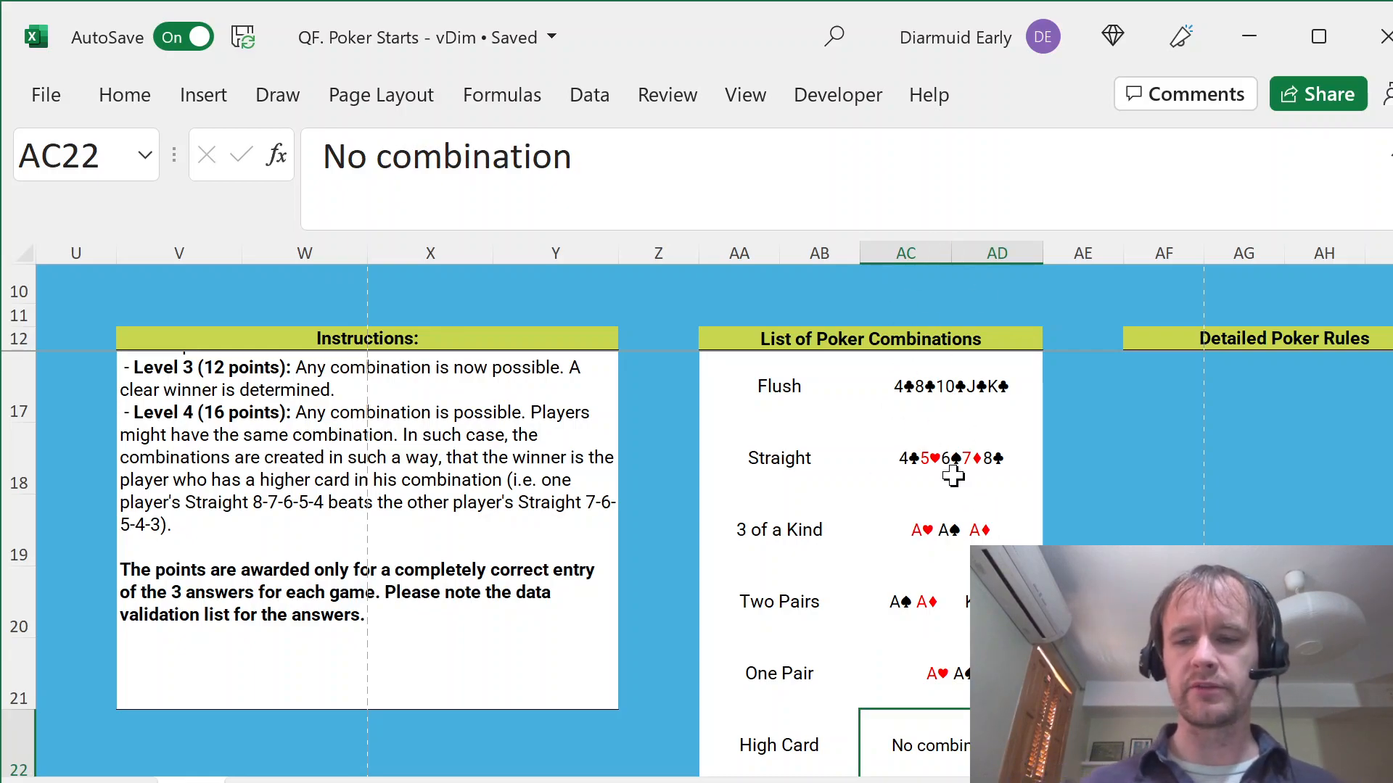
# - Select C6 for the suit headings, and copy the 4 of a Kind example text from AC15 on the Case sheet
pyautogui.hotkey('ctrl', 'pageup')
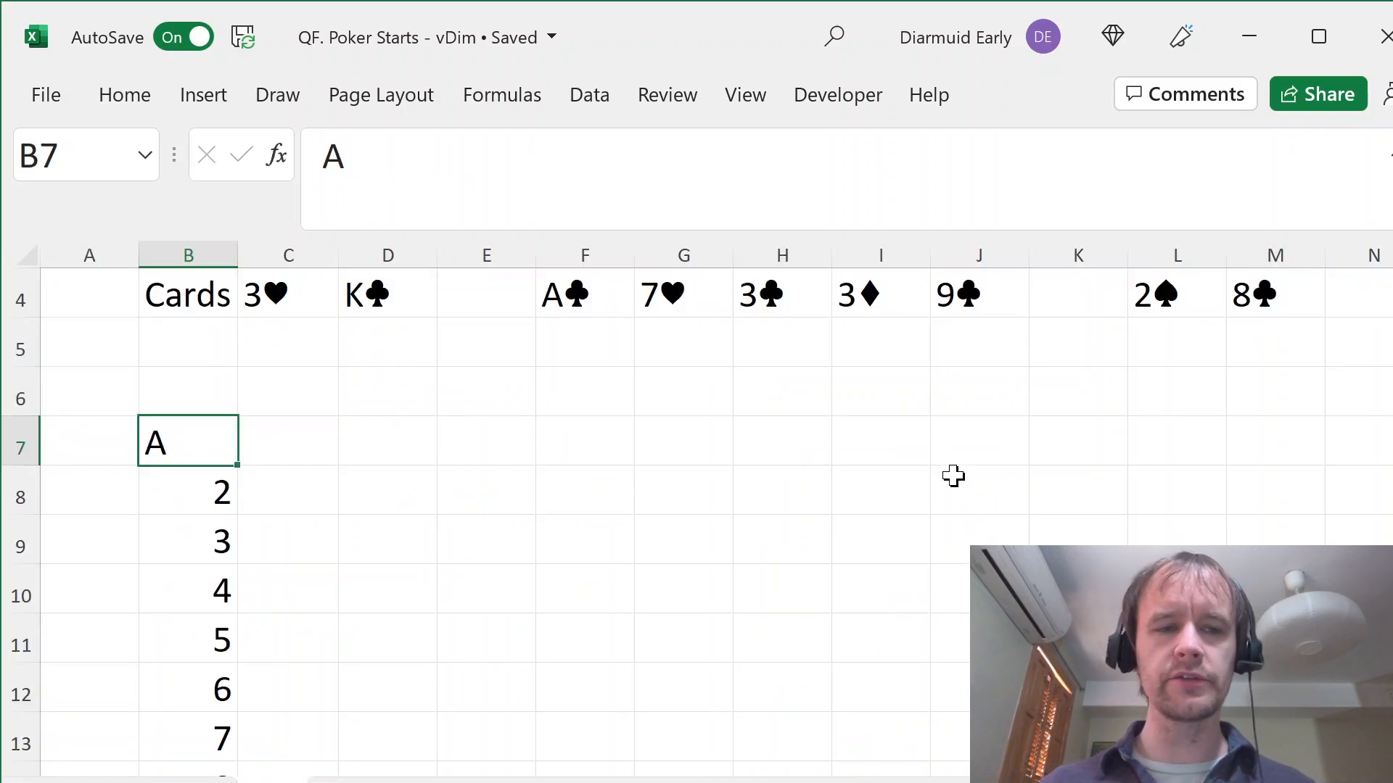
pyautogui.press('Up')
pyautogui.press('Right')
pyautogui.hotkey('ctrl', 'pagedown')
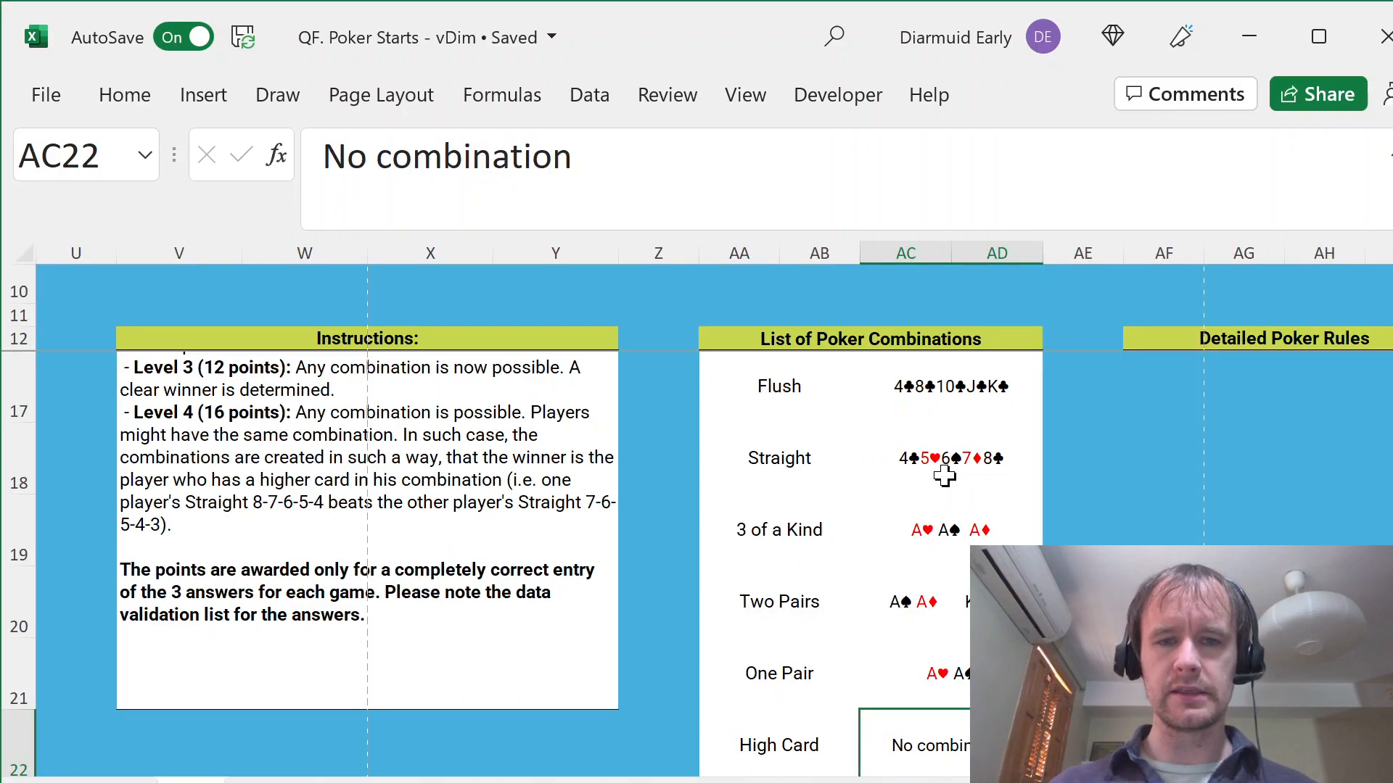
pyautogui.click(948, 468)
pyautogui.scroll(2, 943, 455)
pyautogui.click(943, 455)
pyautogui.press('Up')
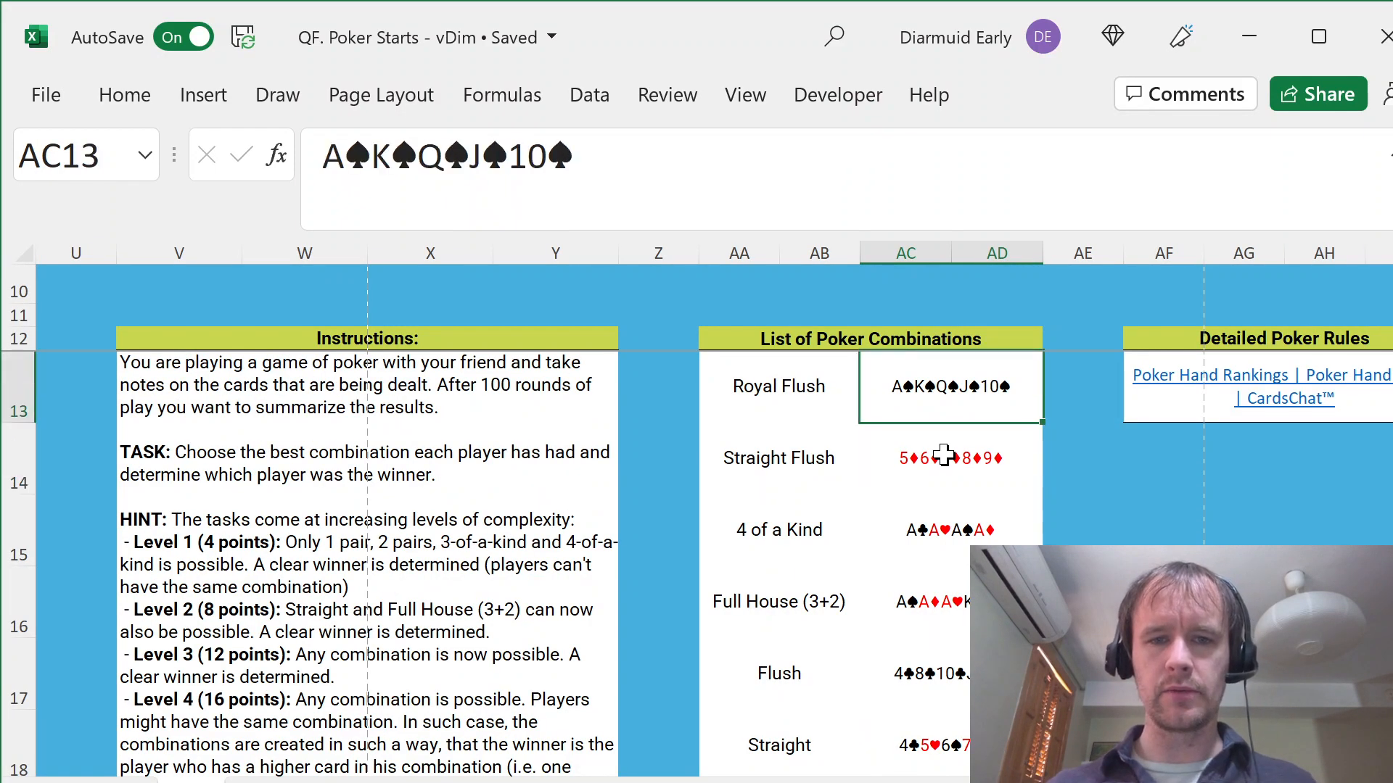
pyautogui.press('Down')
pyautogui.press('Down')
pyautogui.press('F2')
pyautogui.hotkey('shift', 'Home')
pyautogui.hotkey('ctrl', 'c')
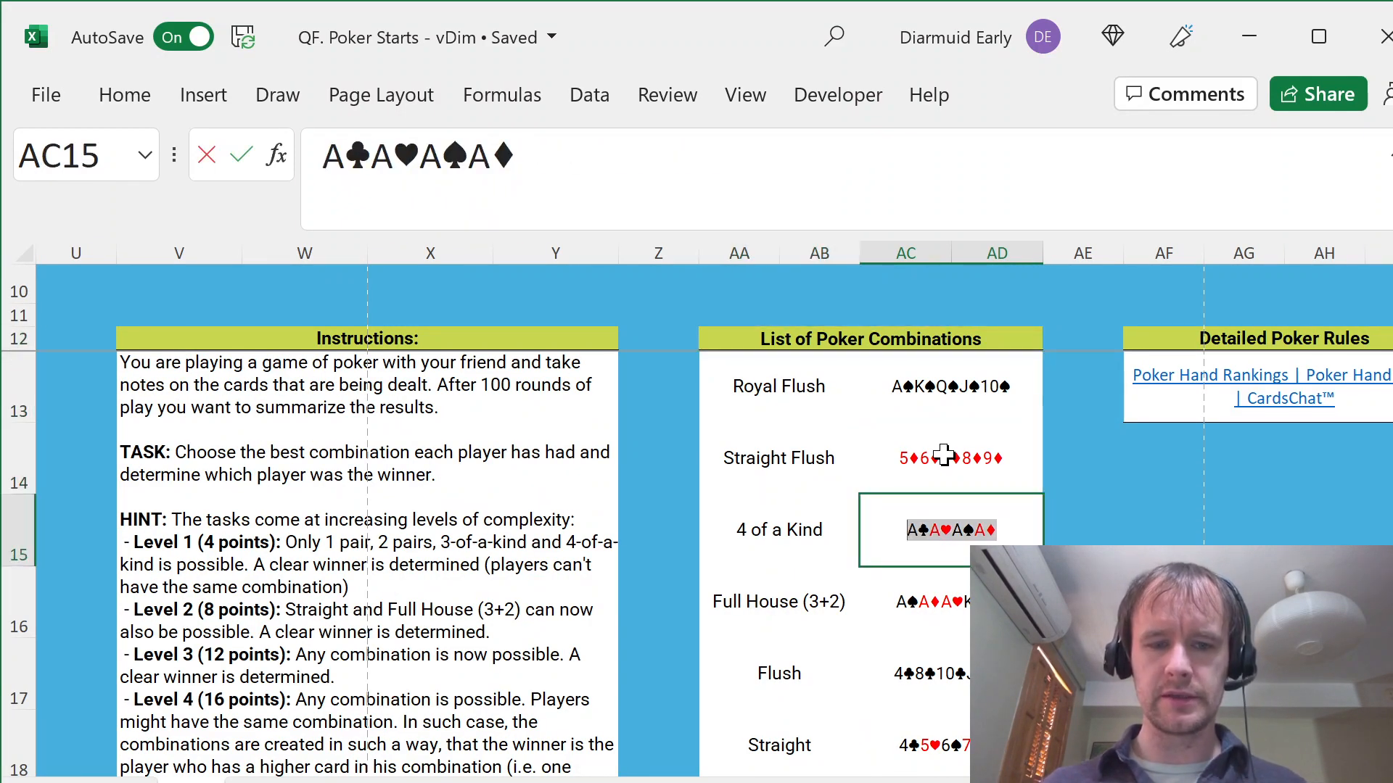
pyautogui.press('Escape')
# - Put only the ♣ symbol from the copied hand in C6, copying the remaining A♥A♠A♦ for the other suits
pyautogui.hotkey('ctrl', 'pageup')
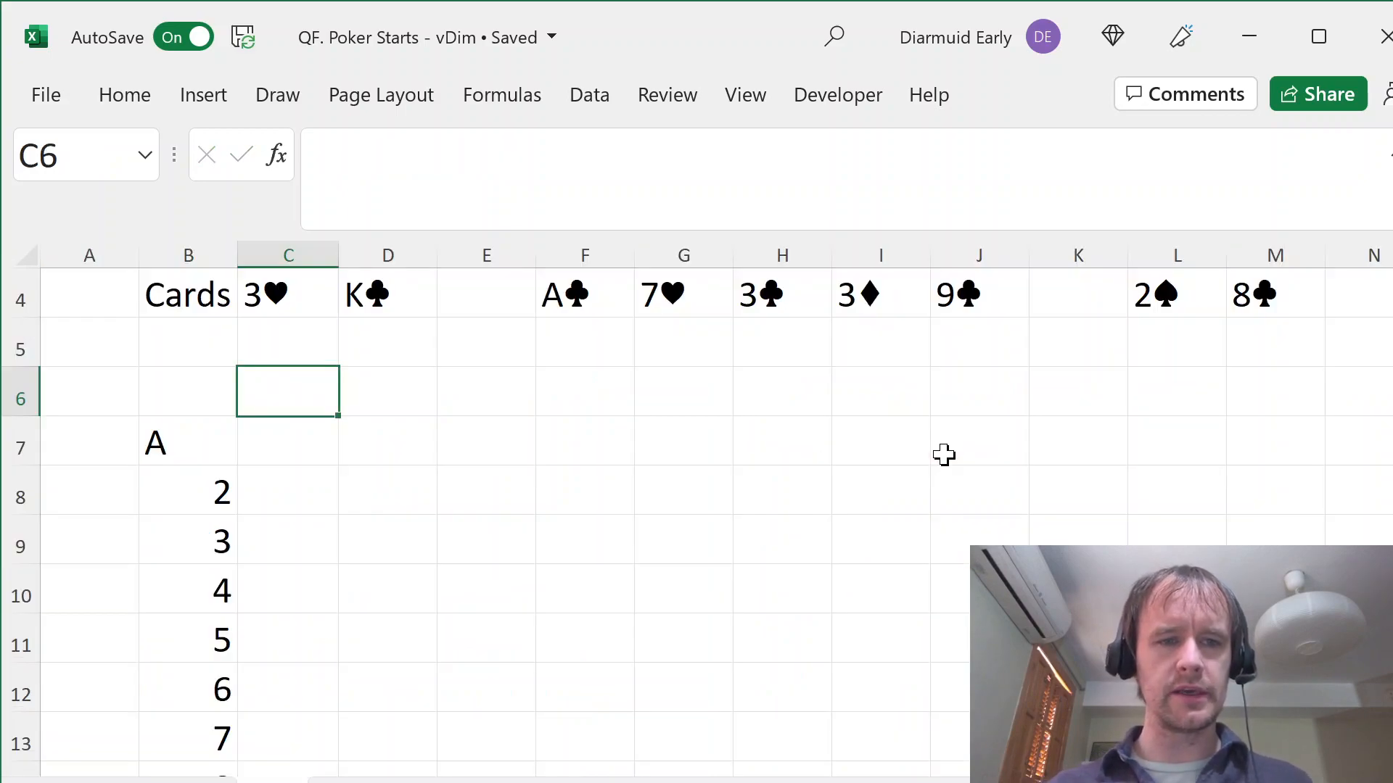
pyautogui.hotkey('ctrl', 'v')
pyautogui.hotkey('shift', 'Home')
pyautogui.hotkey('shift', 'Right')
pyautogui.hotkey('shift', 'Right')
pyautogui.hotkey('ctrl', 'c')
pyautogui.press('Delete')
pyautogui.press('BackSpace')
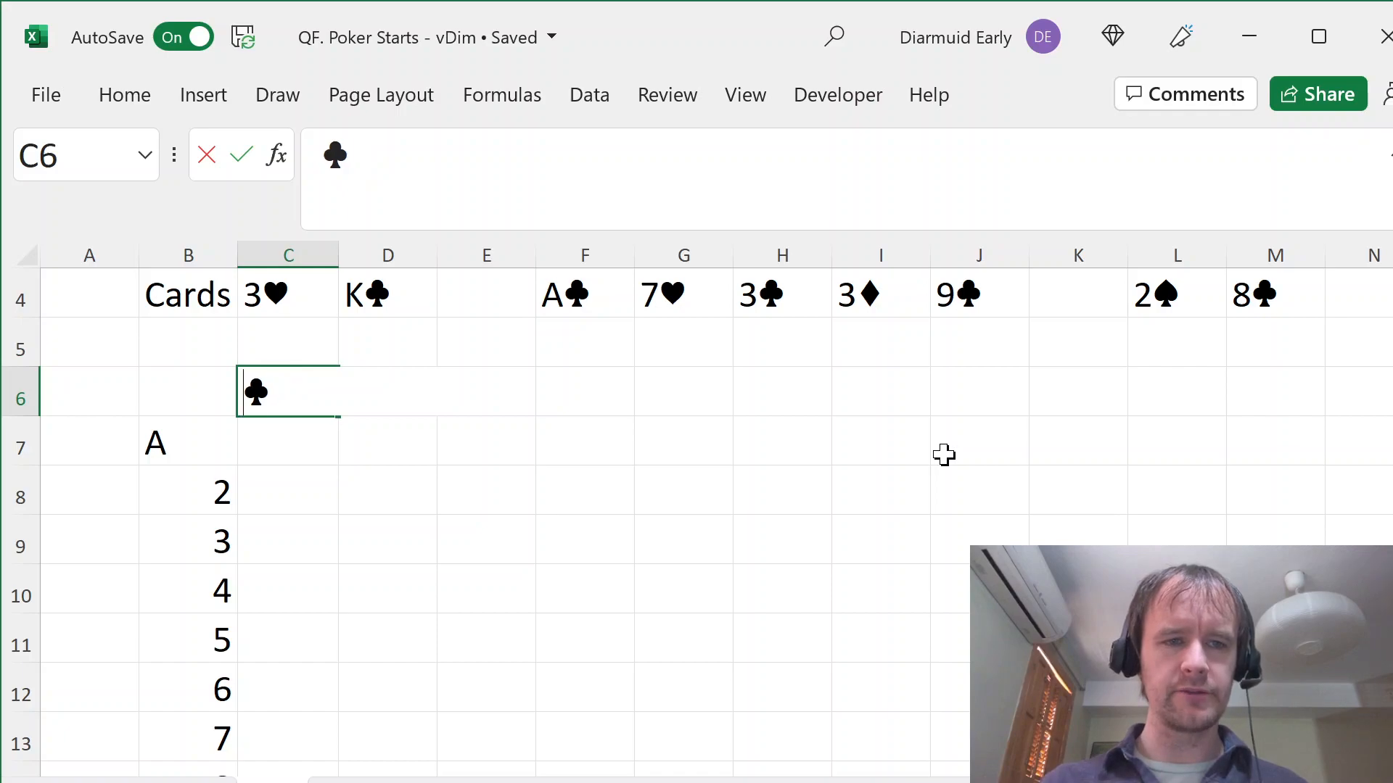
pyautogui.press('Tab')
# - Enter the ♥ symbol in D6 by pasting the copied cards and trimming them to that suit
pyautogui.hotkey('ctrl', 'v')
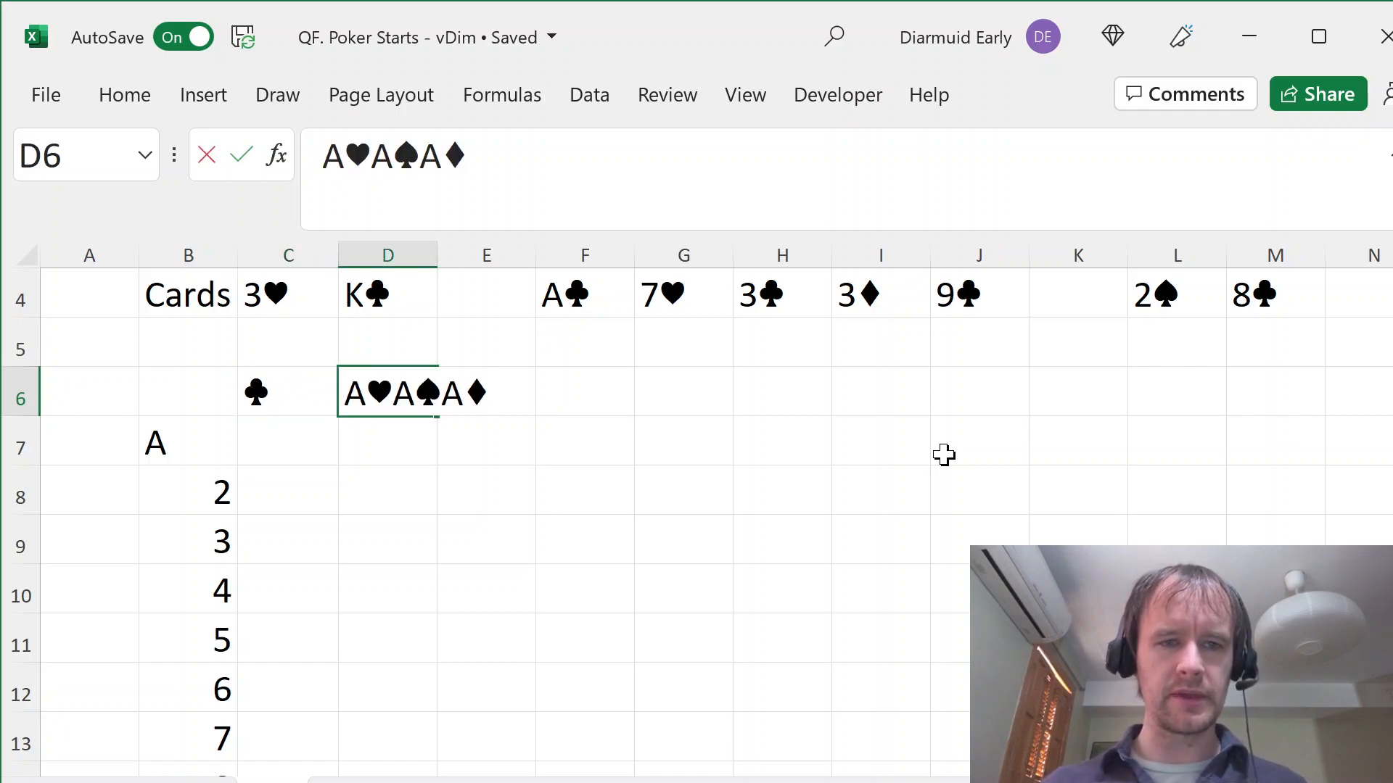
pyautogui.press('BackSpace')
pyautogui.press('BackSpace')
pyautogui.press('BackSpace')
pyautogui.press('BackSpace')
pyautogui.press('BackSpace')
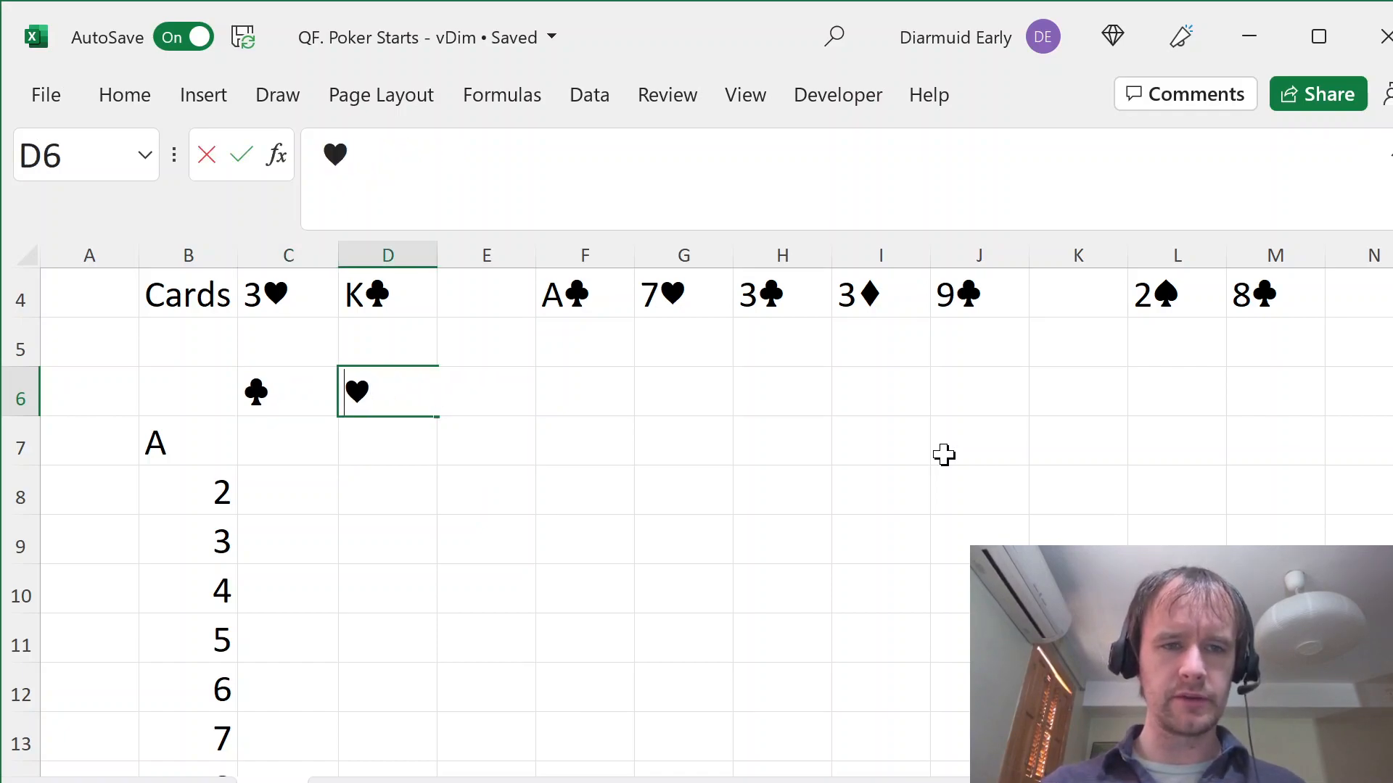
pyautogui.press('Tab')
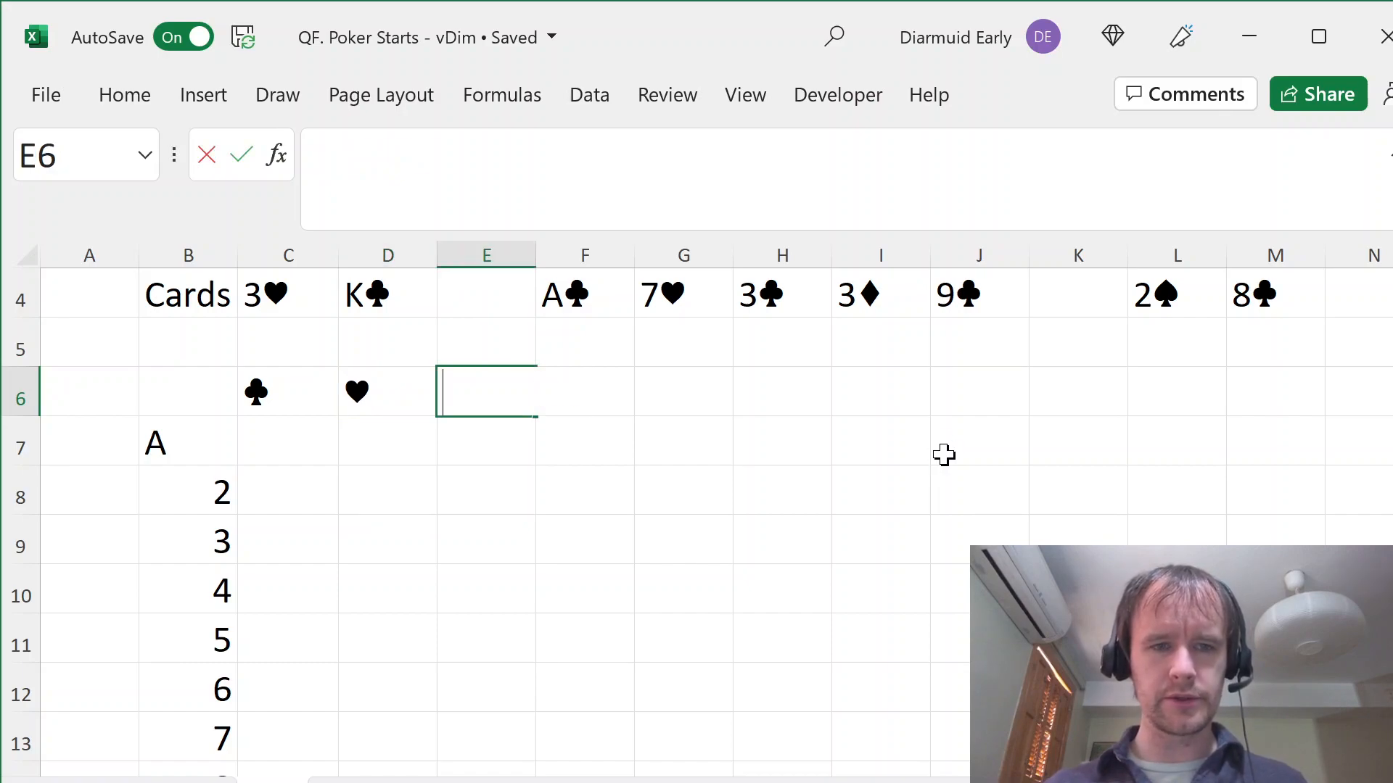
# - Enter the ♠ symbol in E6 by pasting the copied cards and trimming them to that suit
pyautogui.hotkey('ctrl', 'v')
pyautogui.press('BackSpace')
pyautogui.press('BackSpace')
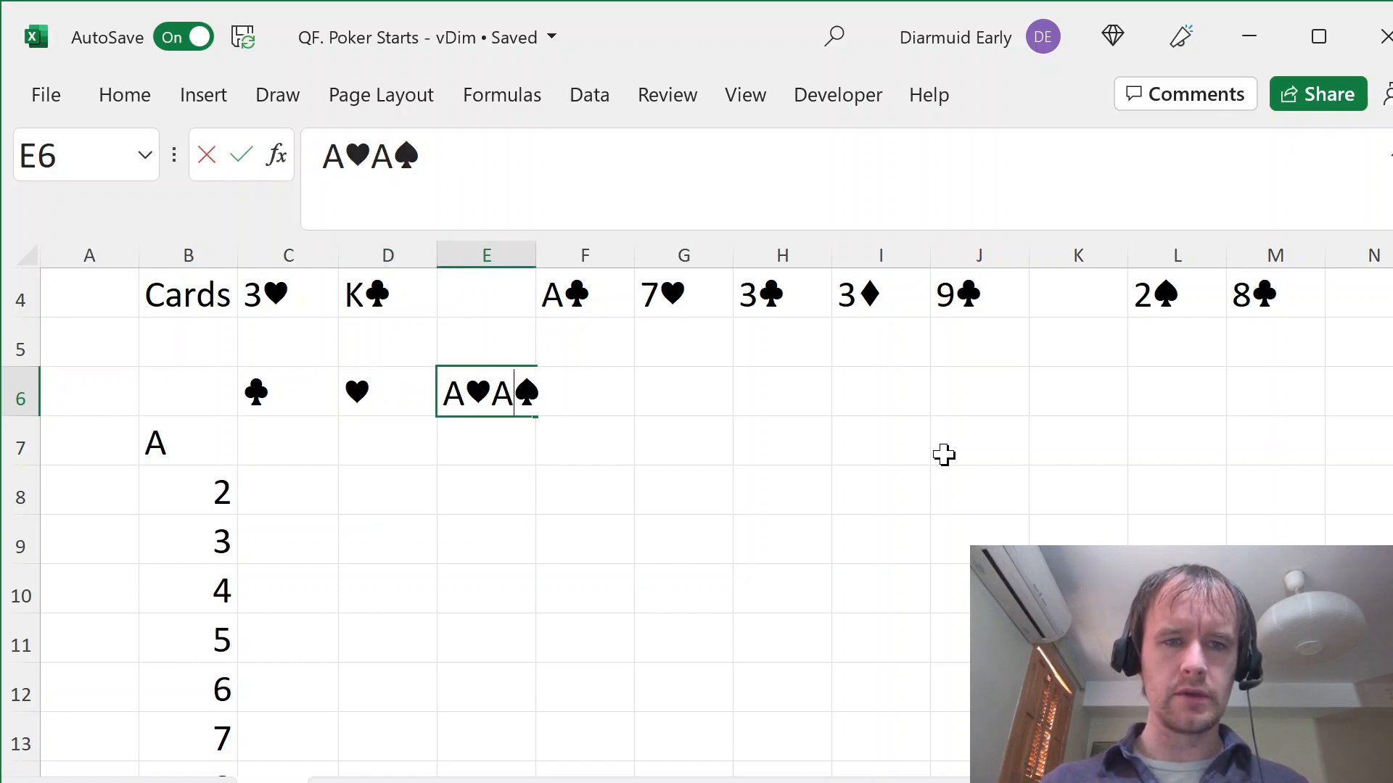
pyautogui.press('BackSpace')
pyautogui.press('BackSpace')
pyautogui.press('BackSpace')
pyautogui.press('Tab')
# - Enter the ♦ symbol in F6 by pasting the copied cards and trimming them to that suit
pyautogui.hotkey('ctrl', 'v')
pyautogui.press('Left')
pyautogui.hotkey('shift', 'Home')
pyautogui.press('BackSpace')
pyautogui.press('Return')
pyautogui.press('Left')
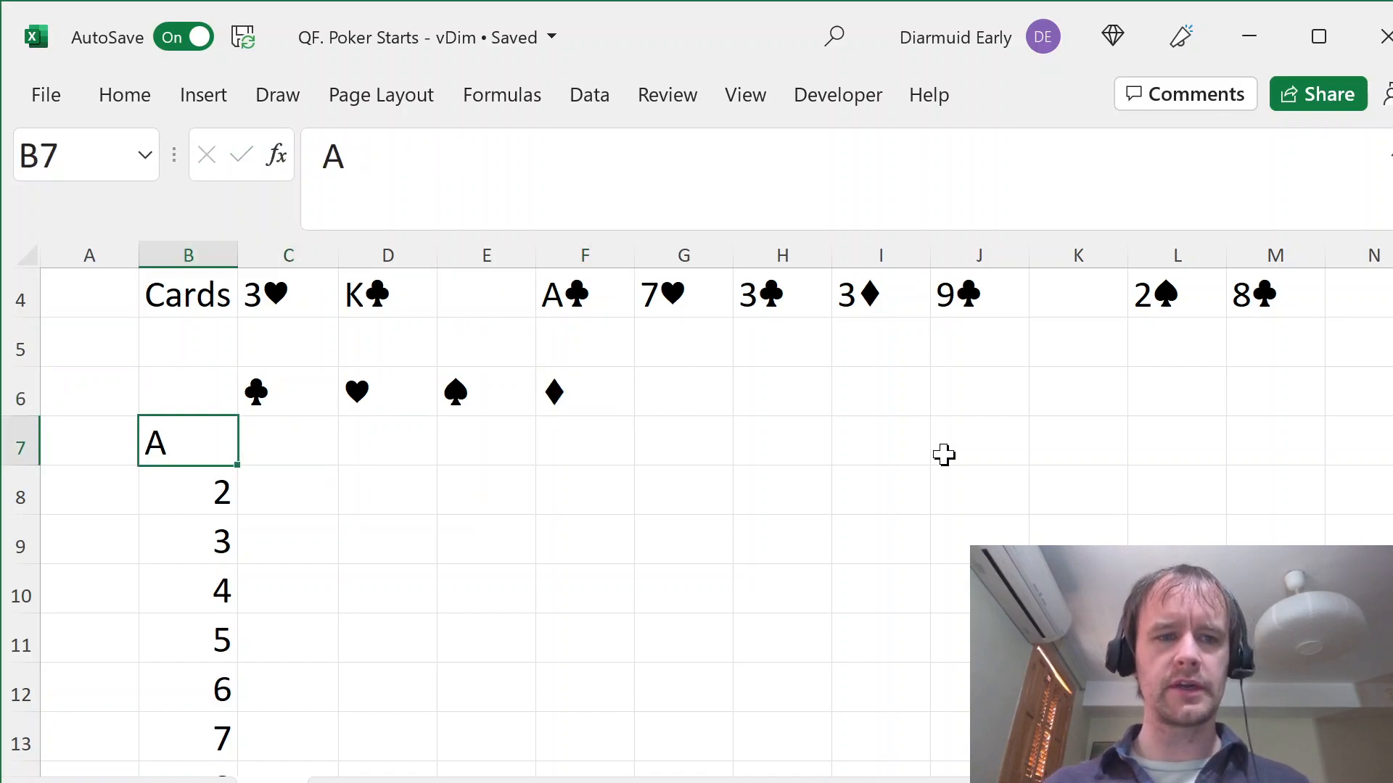
# - Freeze panes at C7 so the game, cards and suit rows and the rank column stay in view
pyautogui.hotkey('ctrl', 'shift', 'Down')
pyautogui.hotkey('ctrl', 'Up')
pyautogui.press('Up')
pyautogui.press('Down')
pyautogui.press('Down')
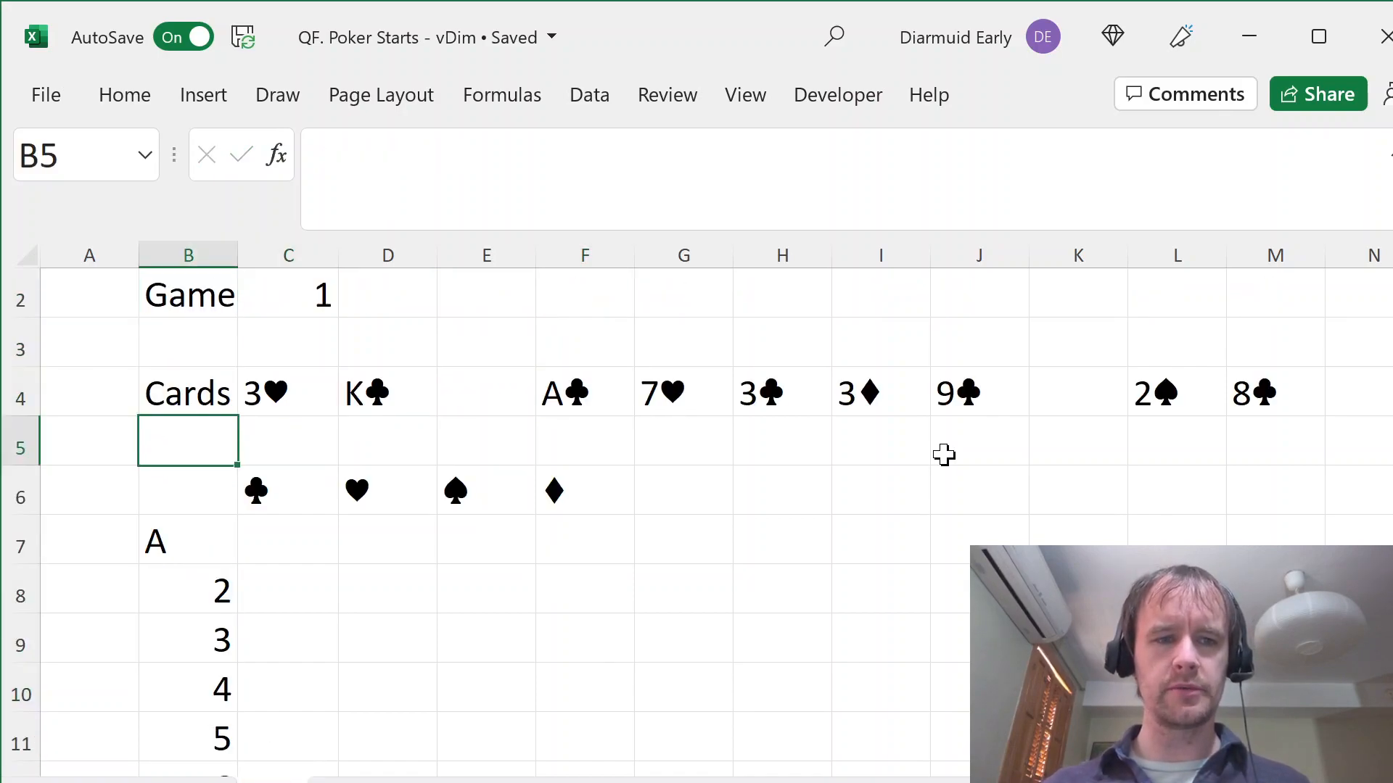
pyautogui.press('Right')
pyautogui.press('Down')
pyautogui.press('Down')
pyautogui.hotkey('alt', 'w')
pyautogui.press('f')
pyautogui.write('f')
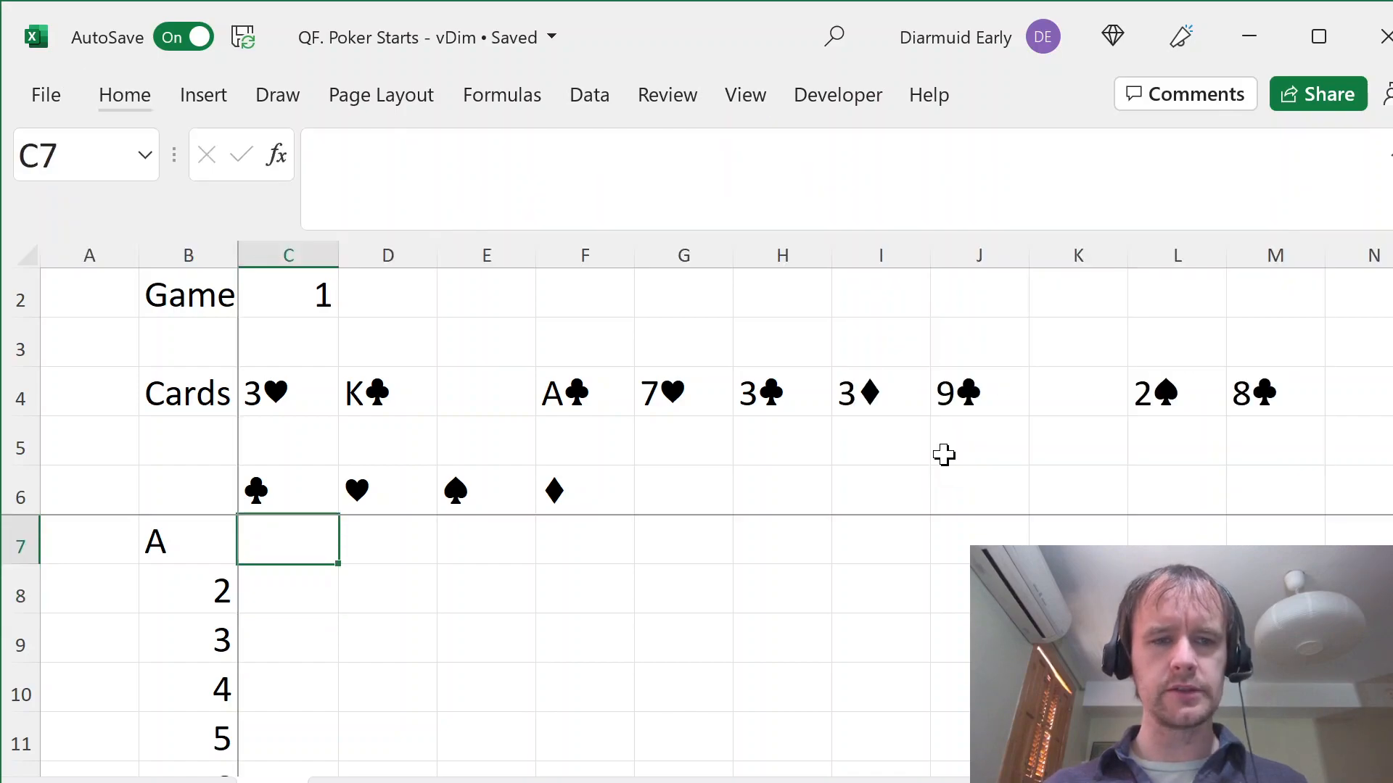
# - Enter =COUNTIFS(C4:J4,B7:B20&C6:F6) in C7 to count the first player's cards by rank and suit
pyautogui.write('=countifs(')
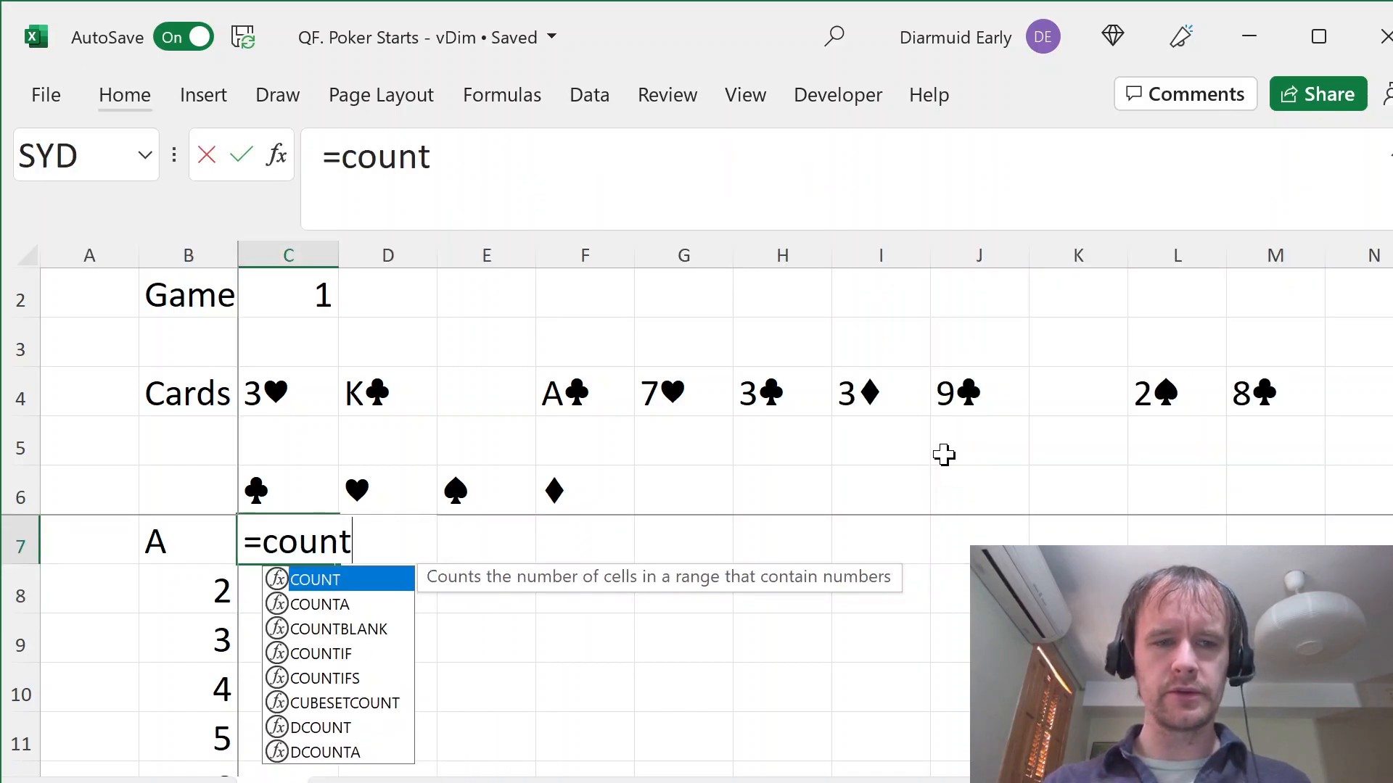
pyautogui.press('Up')
pyautogui.press('Up')
pyautogui.press('Up')
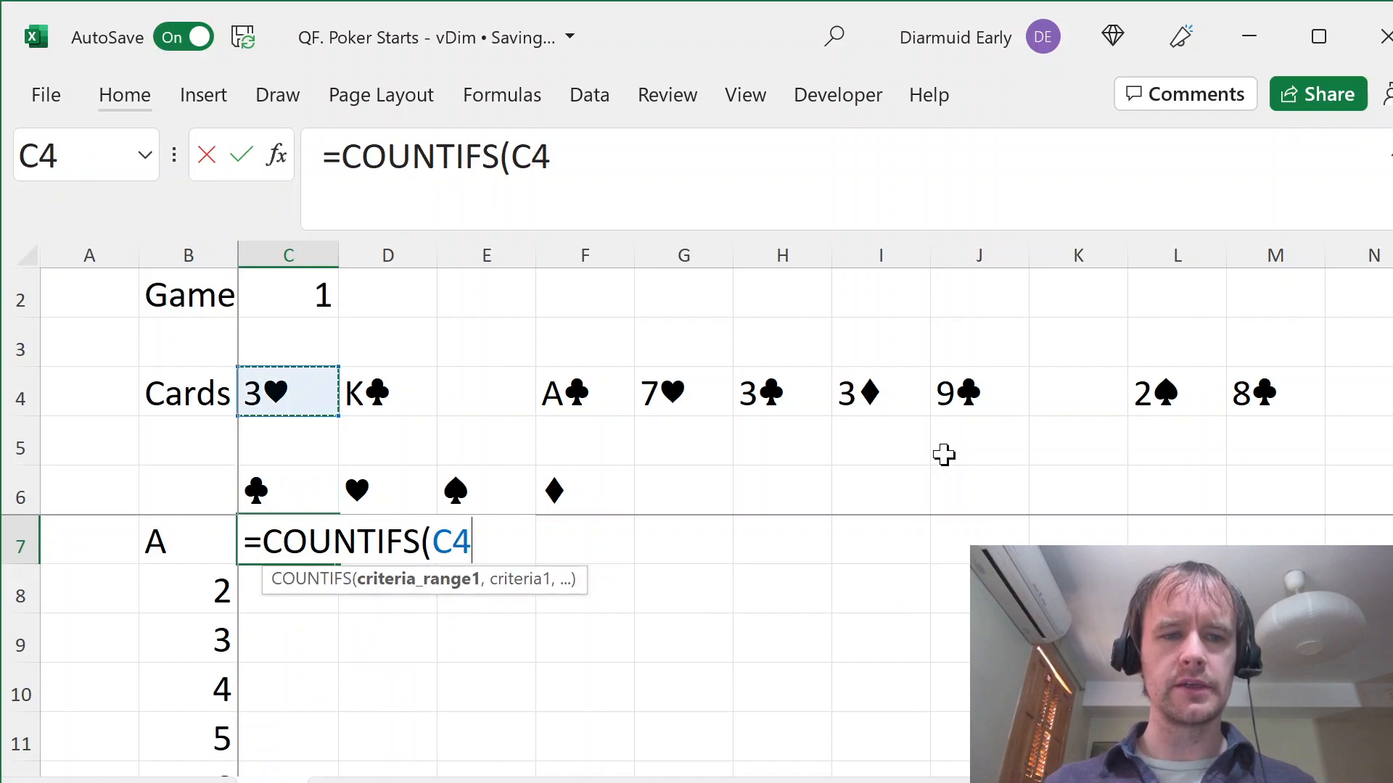
pyautogui.hotkey('shift', 'Right')
pyautogui.hotkey('shift', 'Right')
pyautogui.hotkey('shift', 'Right')
pyautogui.hotkey('shift', 'Right')
pyautogui.hotkey('shift', 'Right')
pyautogui.hotkey('shift', 'Right')
pyautogui.hotkey('shift', 'Right')
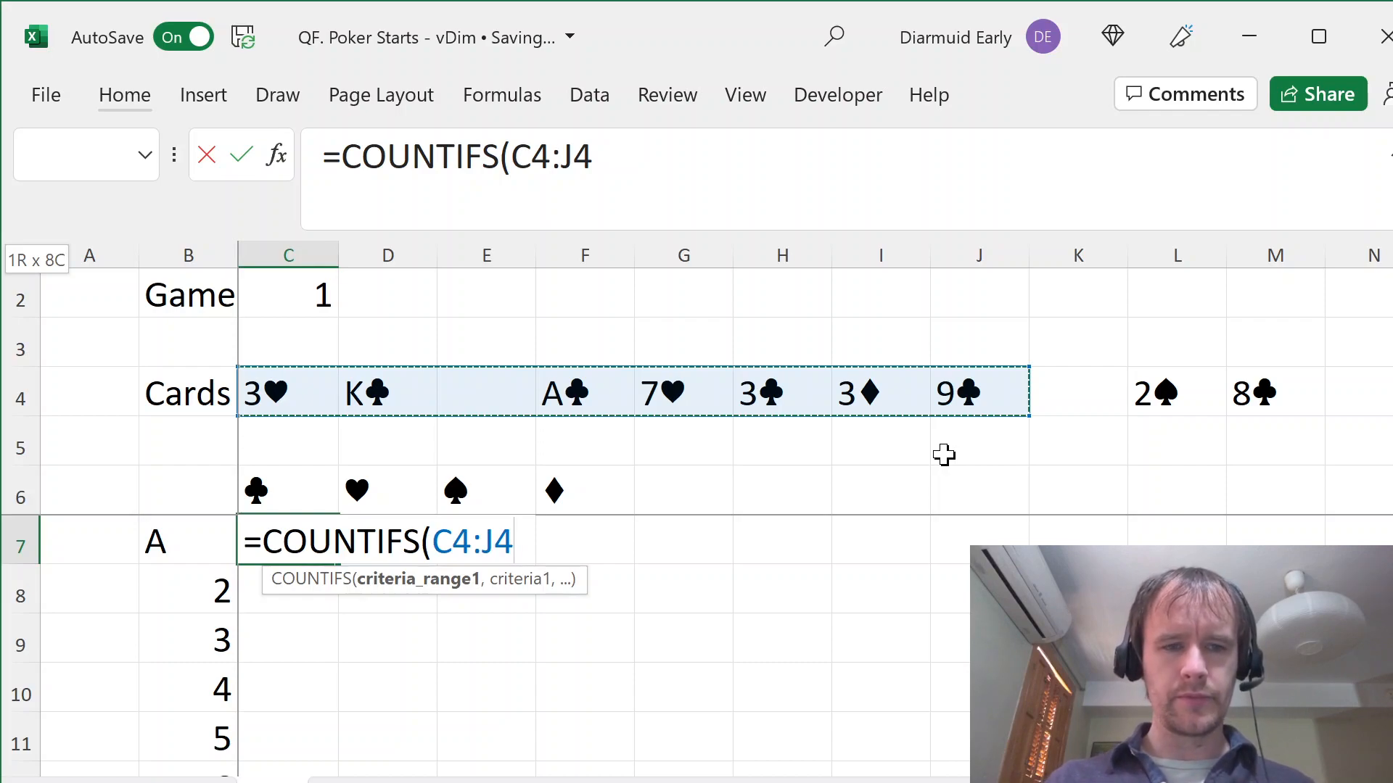
pyautogui.write(',')
pyautogui.press('Left')
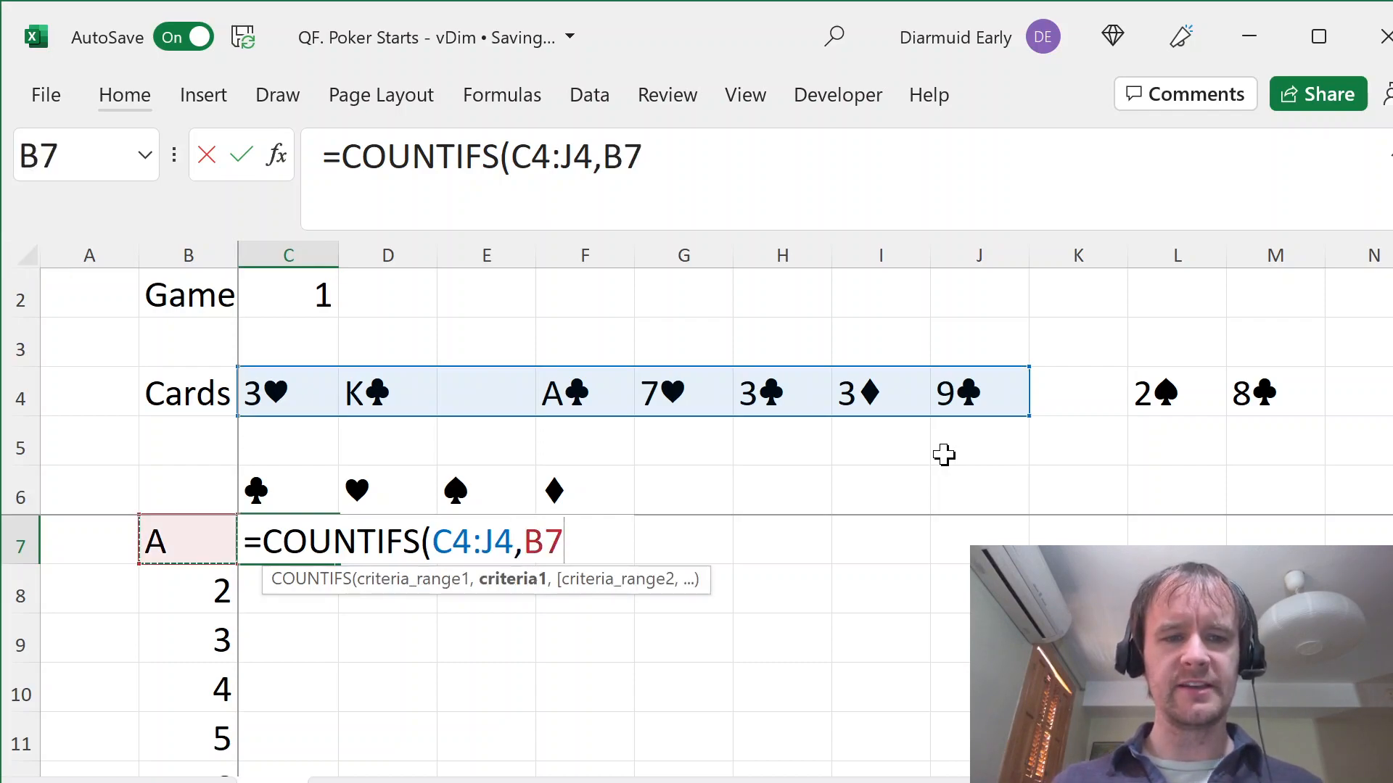
pyautogui.hotkey('ctrl', 'shift', 'Down')
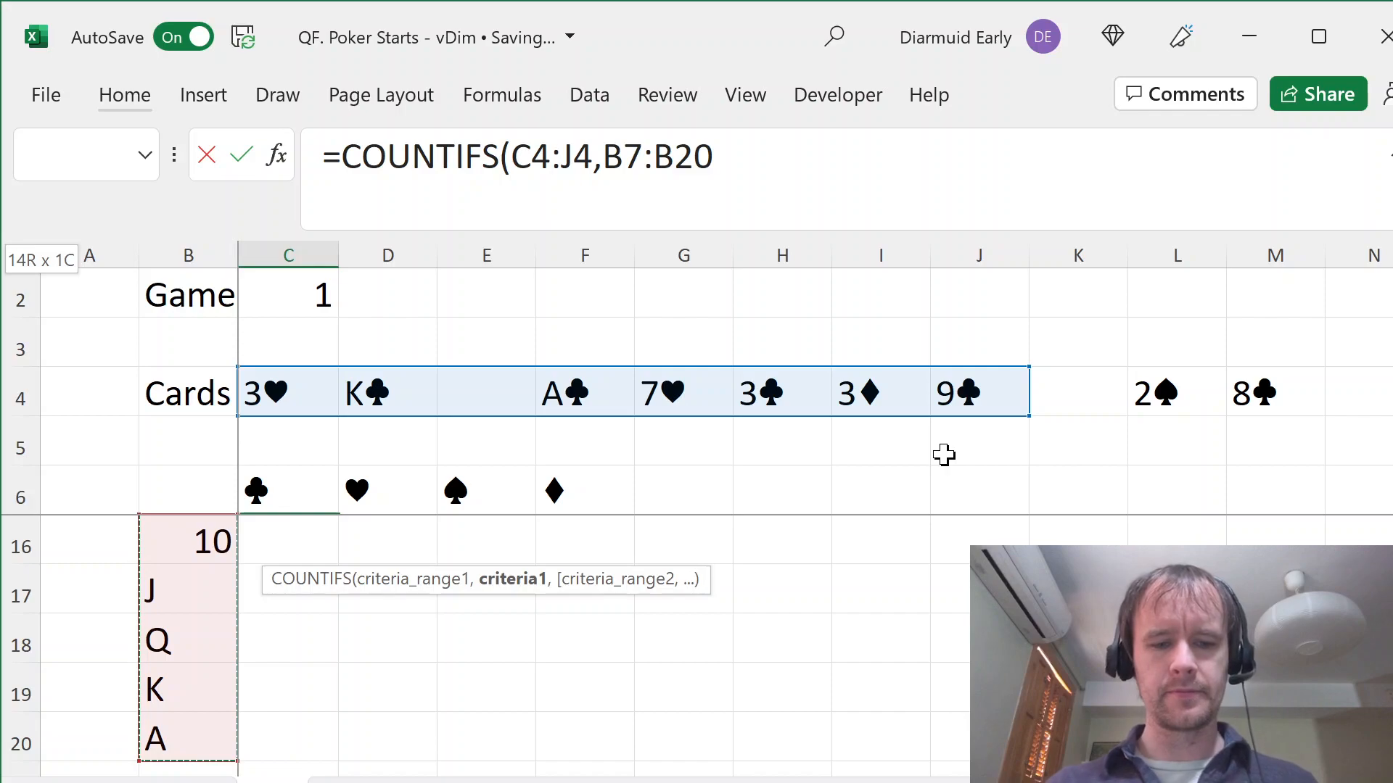
pyautogui.write('&')
pyautogui.press('Up')
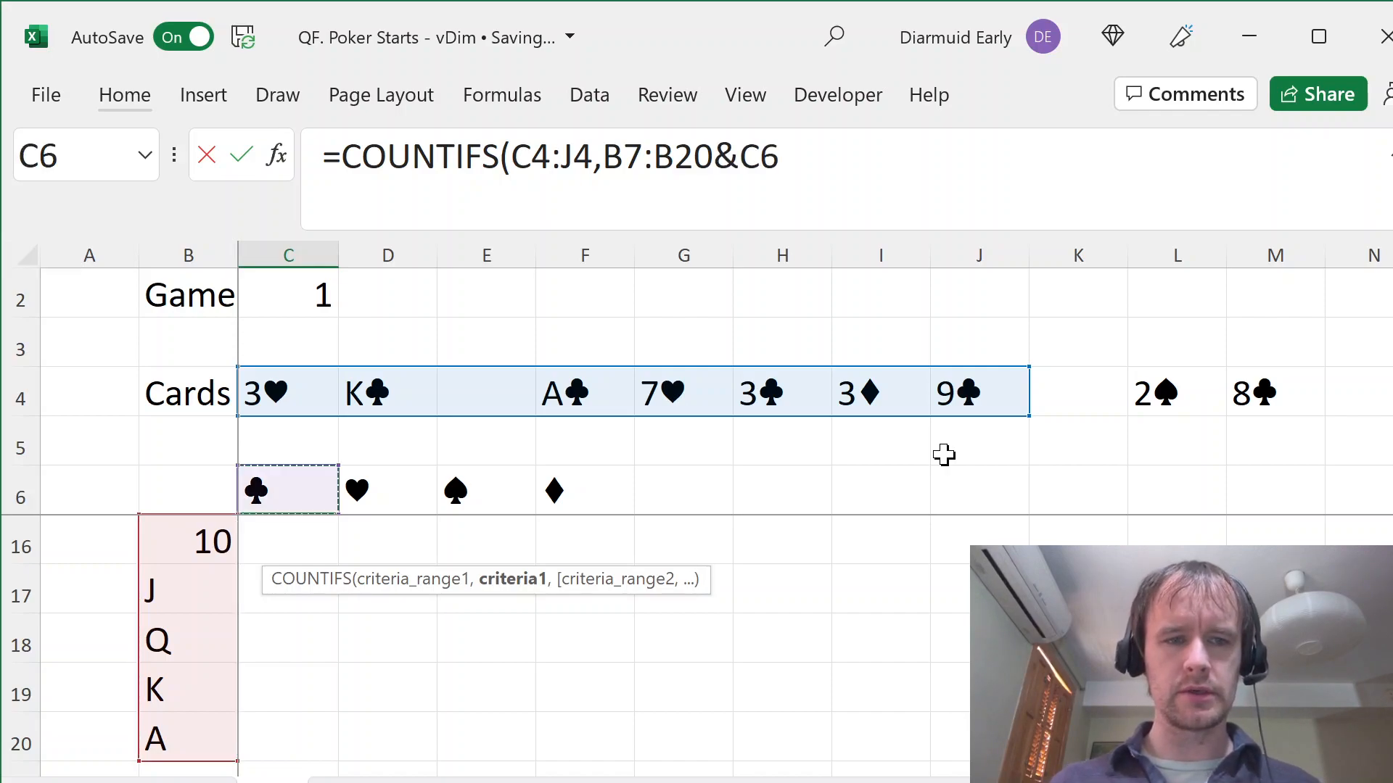
pyautogui.hotkey('ctrl', 'shift', 'Right')
pyautogui.write(')')
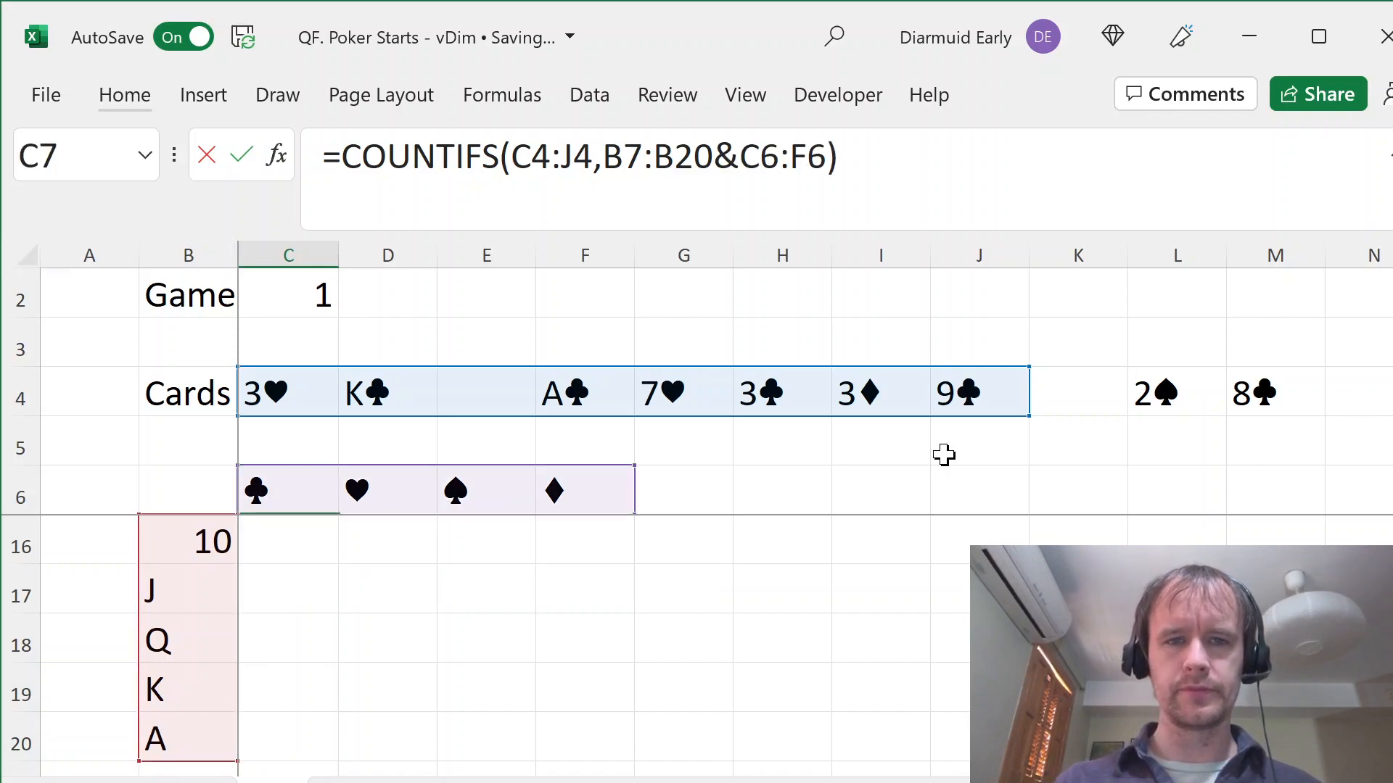
pyautogui.scroll(3, 408, 575)
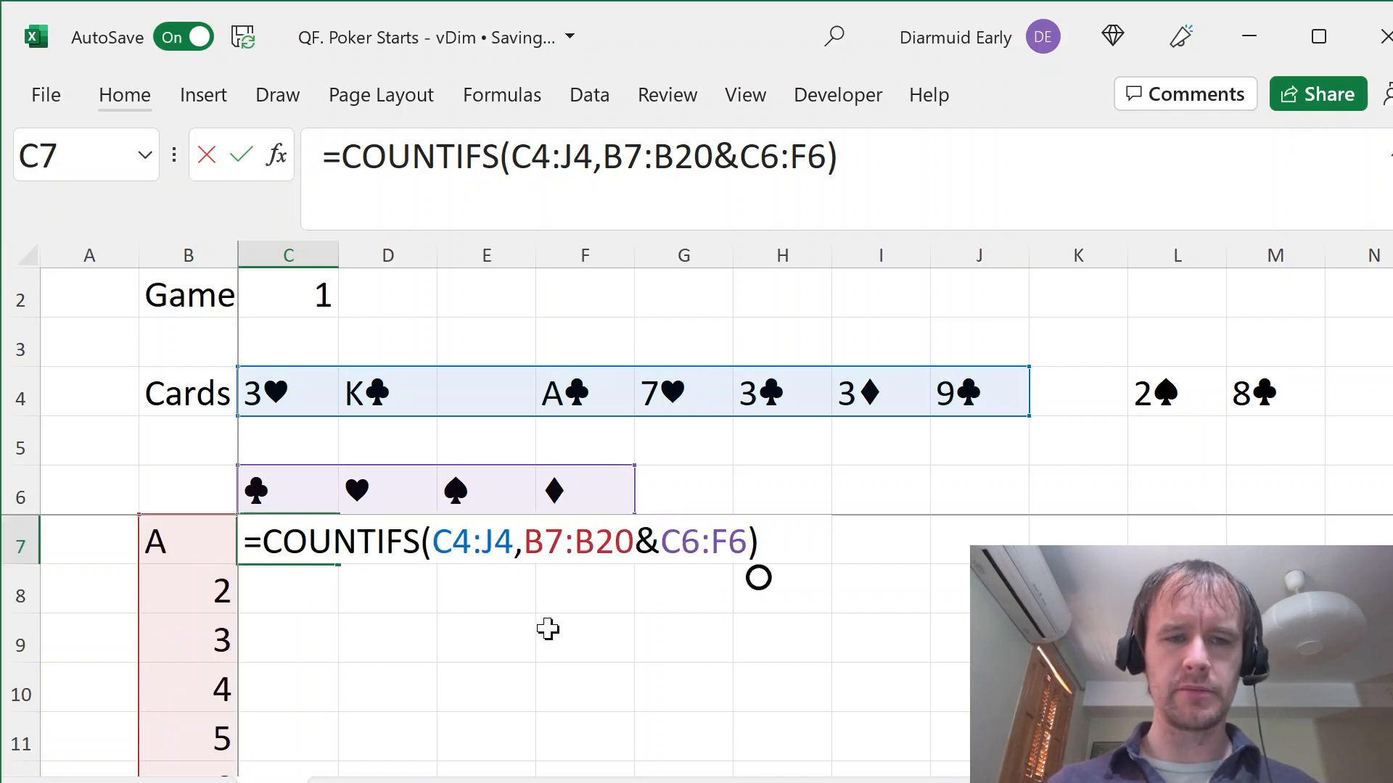
pyautogui.press('Return')
# - Apply the custom number format 0;-0;- to the whole spilled count grid from C7 so zeros appear as dashes
pyautogui.press('Up')
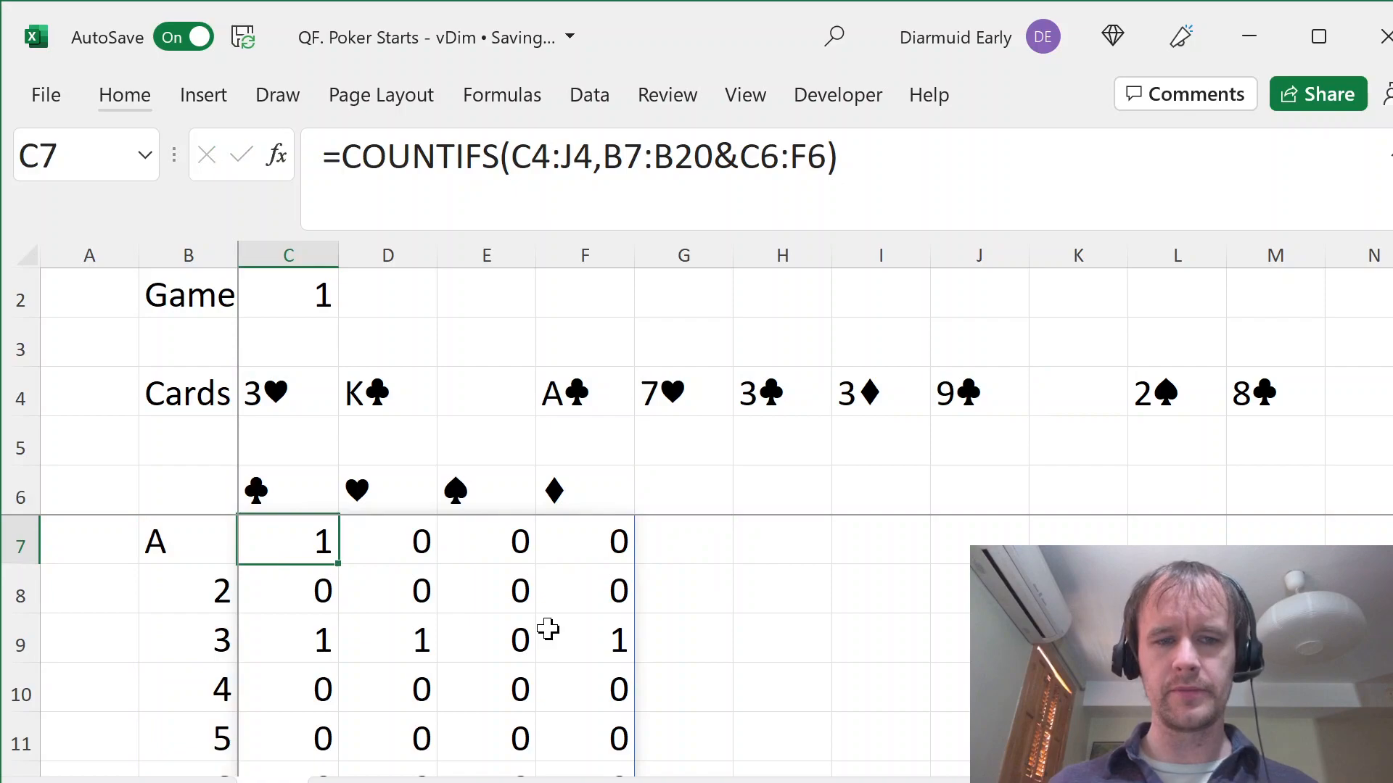
pyautogui.hotkey('ctrl', 'shift', 'Down')
pyautogui.hotkey('ctrl', 'shift', 'Right')
pyautogui.hotkey('ctrl', '1')
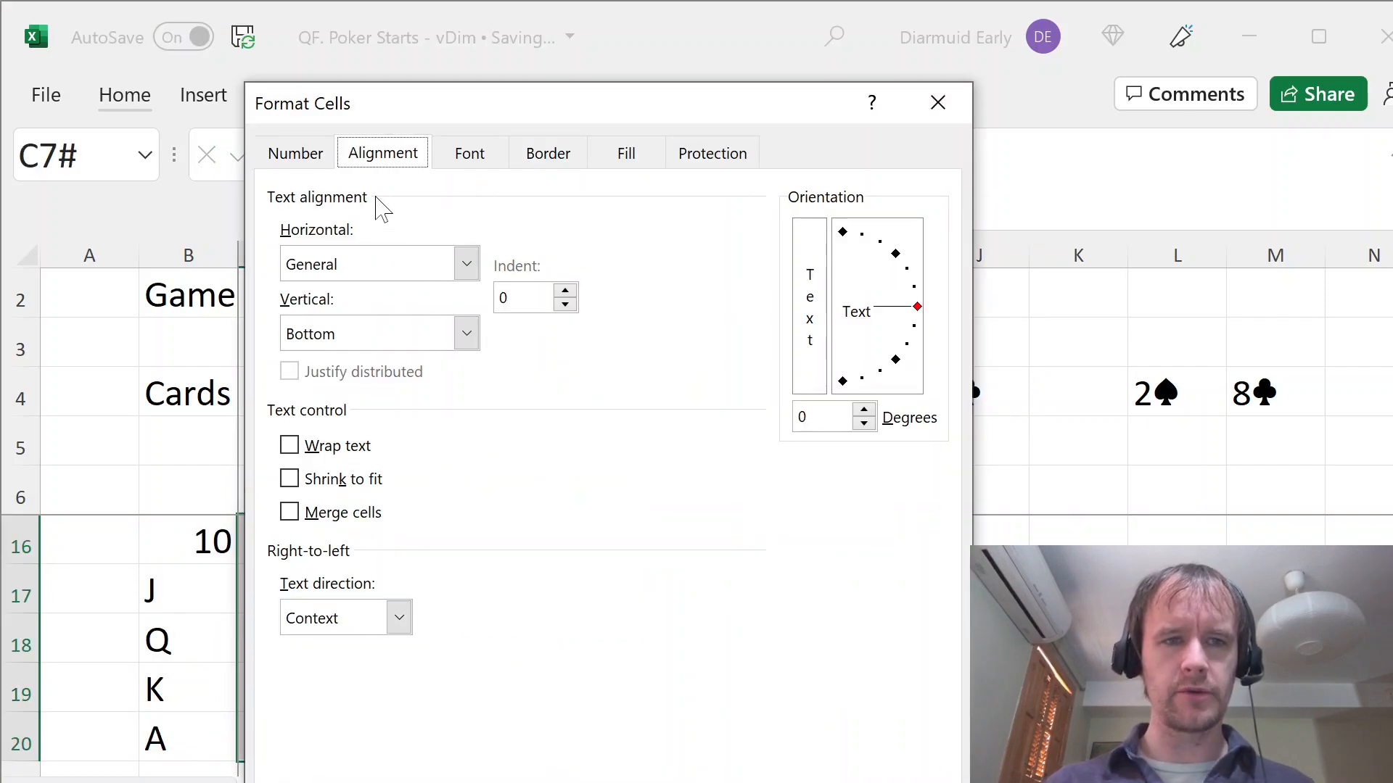
pyautogui.click(298, 155)
pyautogui.click(316, 468)
pyautogui.press('Tab')
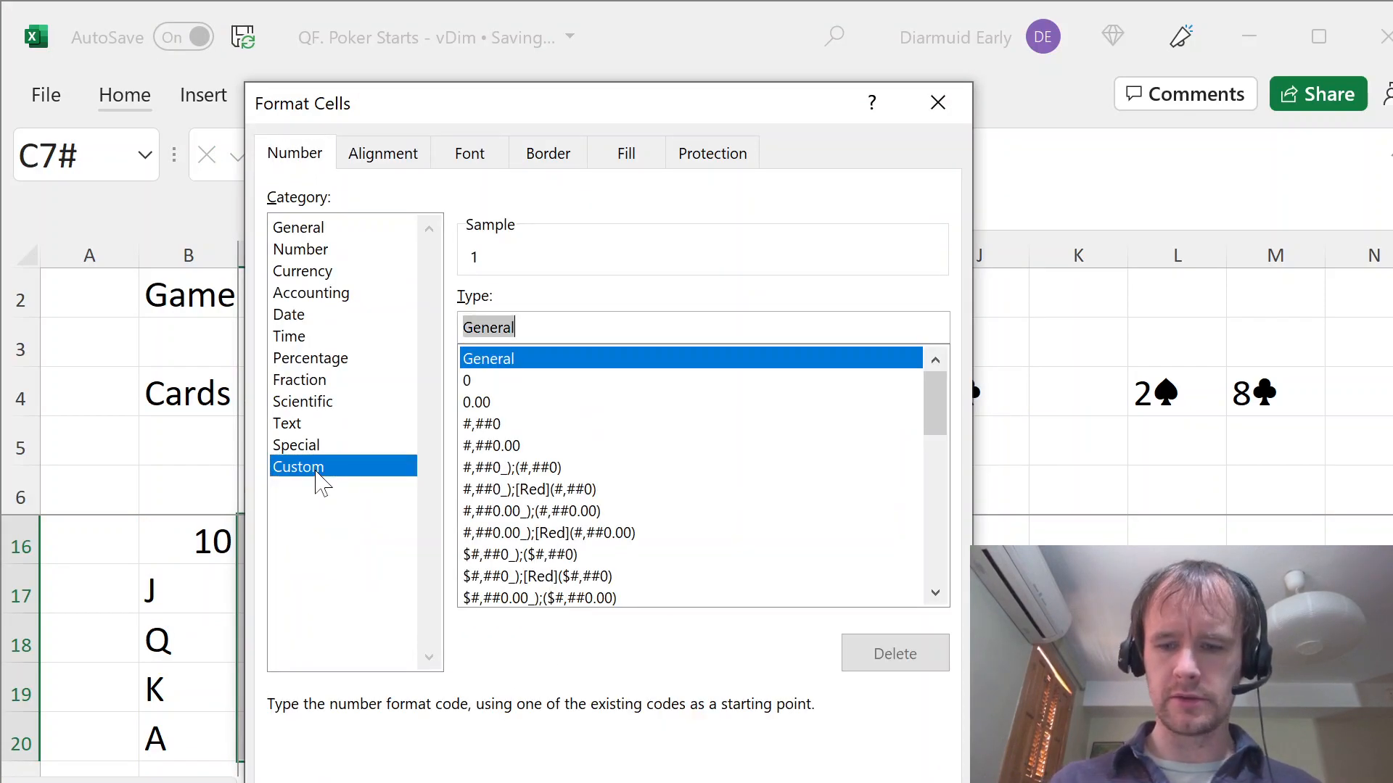
pyautogui.write('0;-0;-')
pyautogui.press('Return')
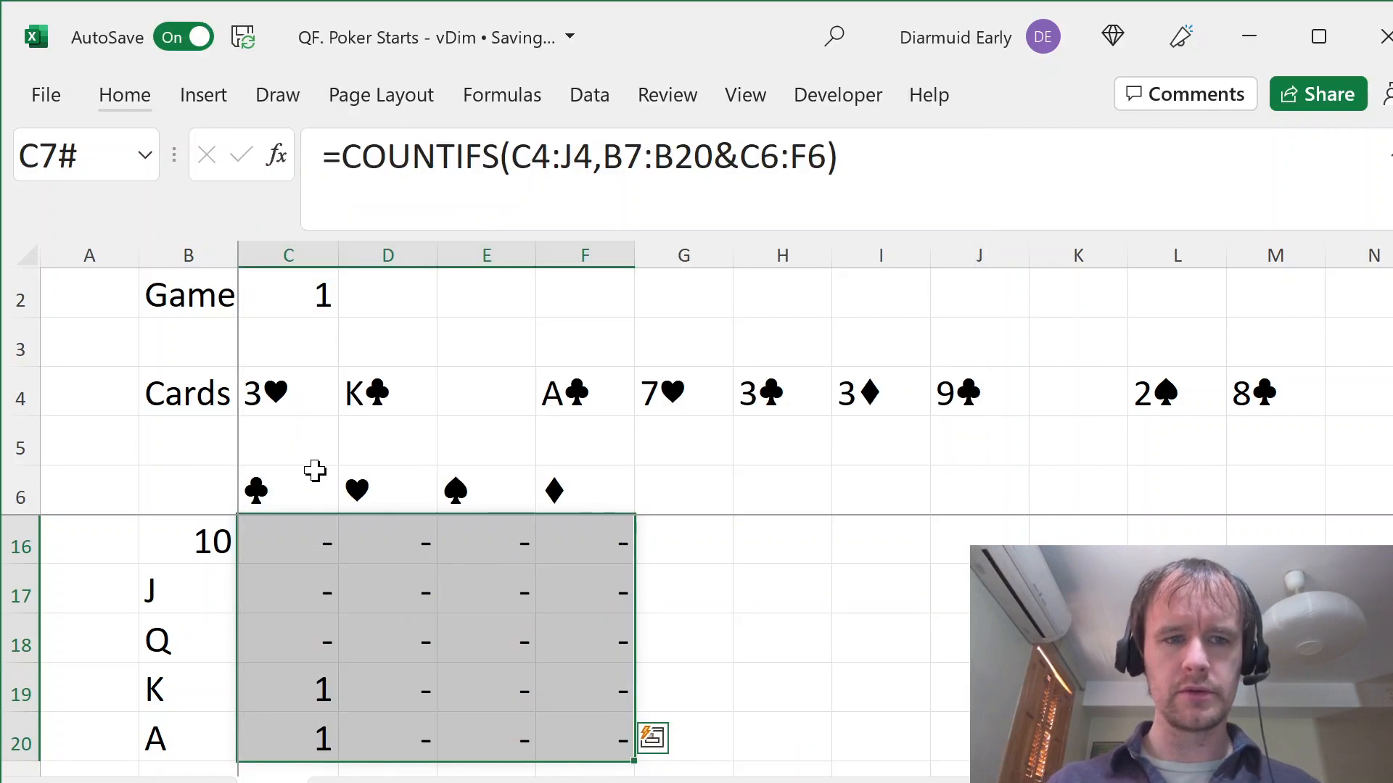
# - Examine the card-count grid from C7, checking the row of 3s and going down the clubs column to the last ace
pyautogui.click(302, 638)
pyautogui.hotkey('ctrl', 'Up')
pyautogui.press('Down')
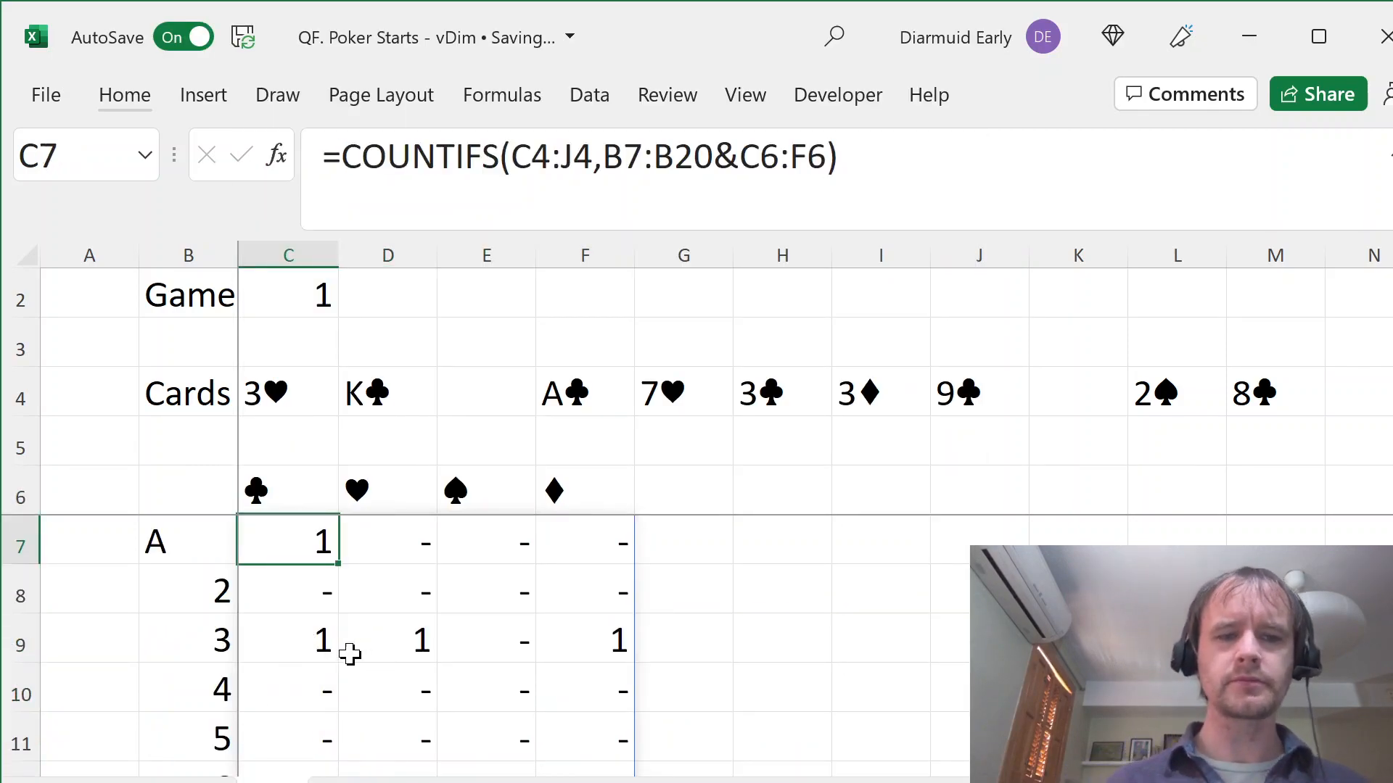
pyautogui.click(282, 633)
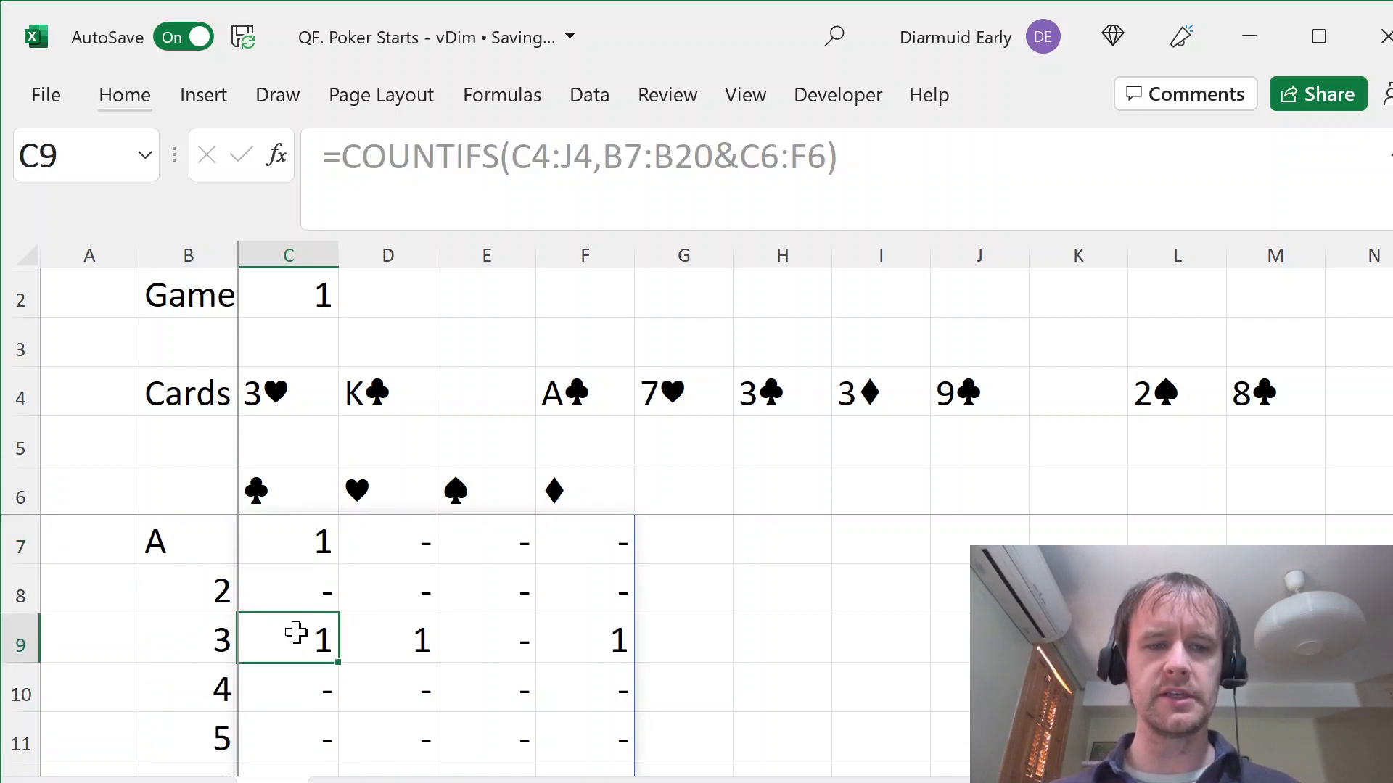
pyautogui.hotkey('ctrl', 'shift', 'Right')
pyautogui.press('Down')
pyautogui.press('Down')
pyautogui.press('Down')
pyautogui.press('Down')
pyautogui.press('Down')
pyautogui.press('Down')
pyautogui.press('Down')
pyautogui.press('Down')
pyautogui.press('Down')
pyautogui.press('Down')
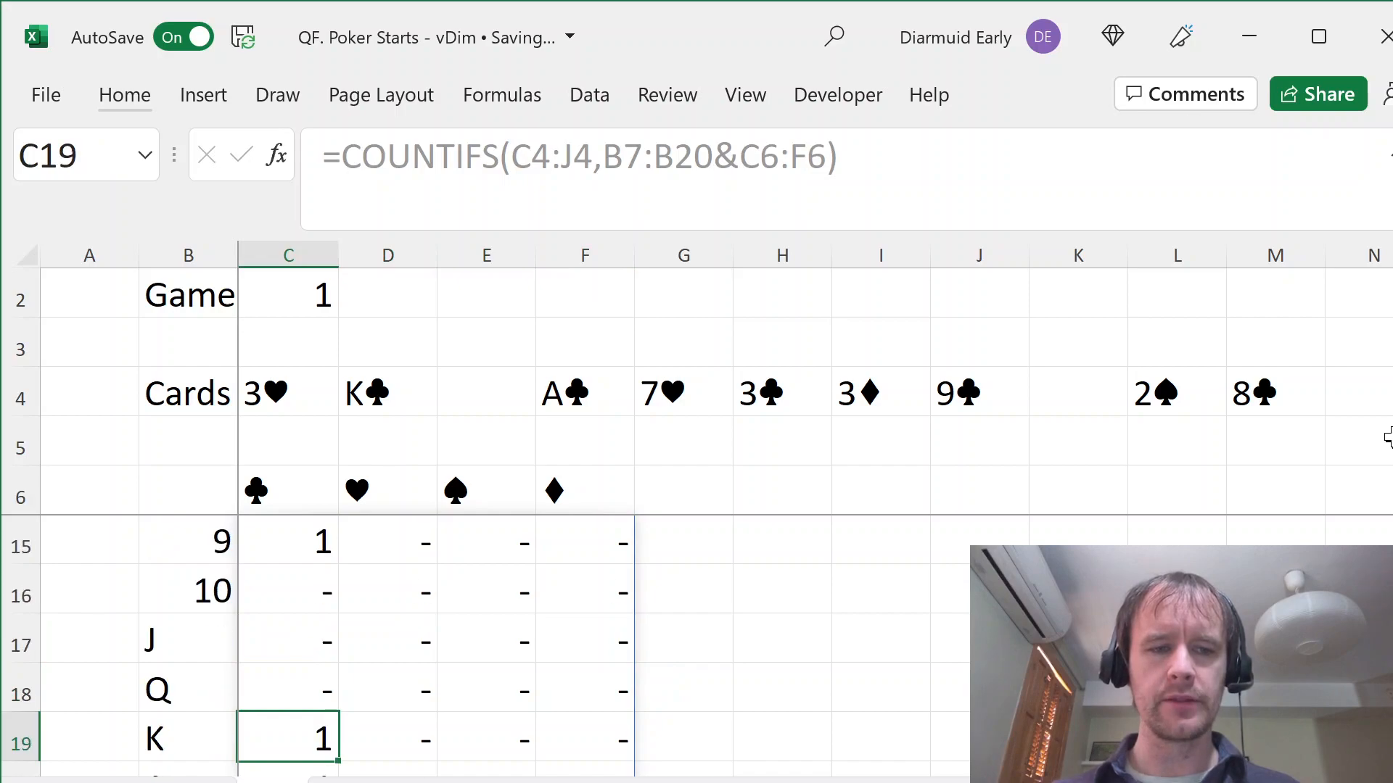
pyautogui.press('Down')
pyautogui.press('Down')
# - Review the low straight's ranks A to 5 in B7:B11 and the high straight's ranks 10 to A in B16:B20
pyautogui.press('Left')
pyautogui.press('Up')
pyautogui.hotkey('ctrl', 'Up')
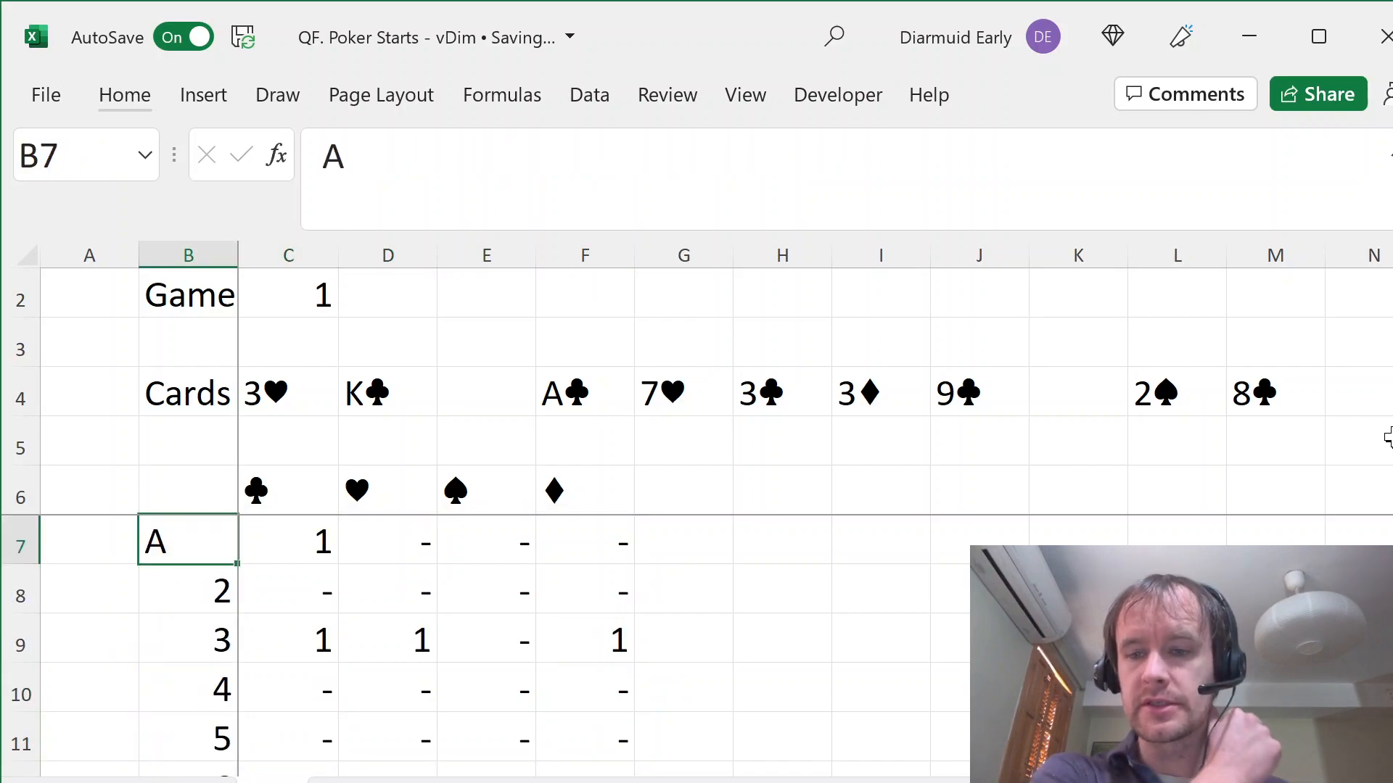
pyautogui.hotkey('ctrl', 'shift', 'Down')
pyautogui.hotkey('shift', 'Down')
pyautogui.hotkey('shift', 'Down')
pyautogui.hotkey('shift', 'Down')
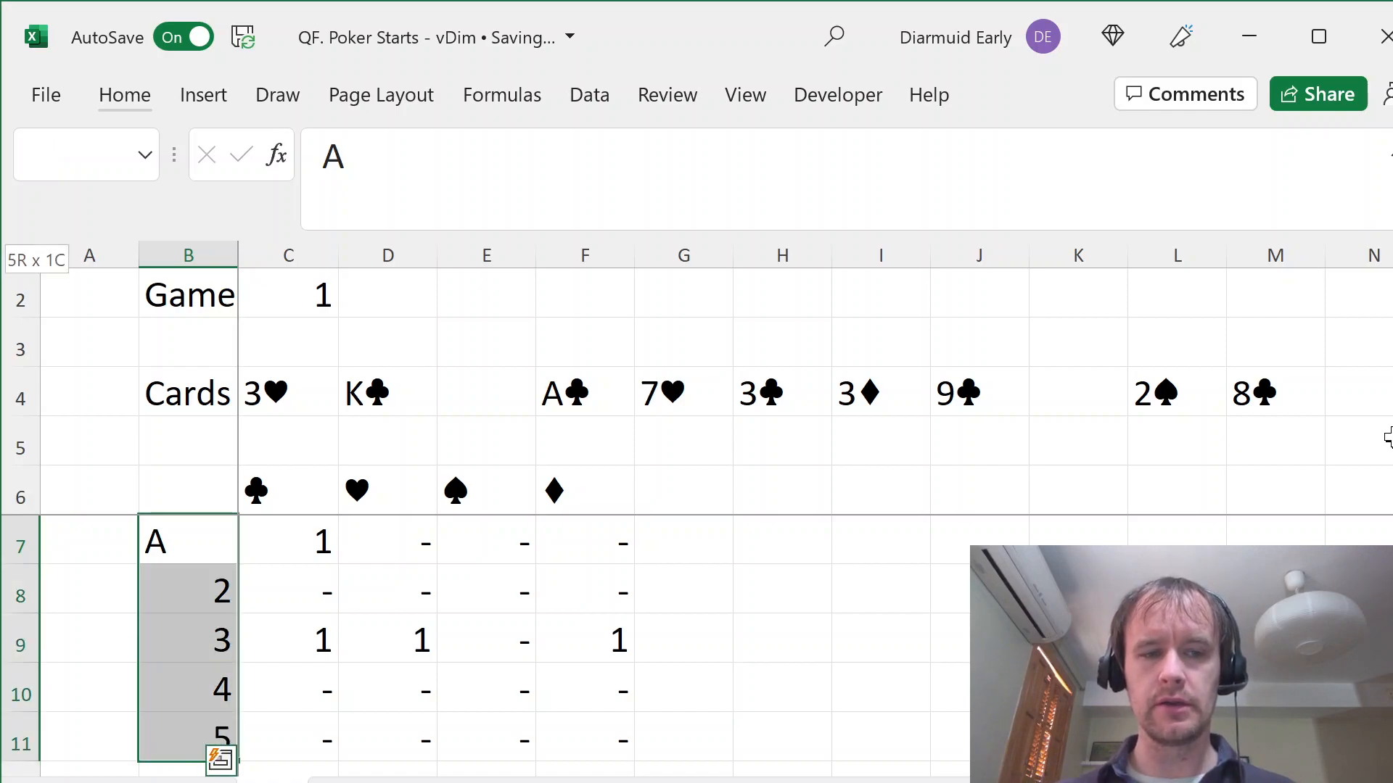
pyautogui.hotkey('ctrl', '.')
pyautogui.hotkey('ctrl', 'Down')
pyautogui.hotkey('shift', 'Up')
pyautogui.hotkey('shift', 'Up')
pyautogui.hotkey('shift', 'Up')
pyautogui.hotkey('shift', 'Up')
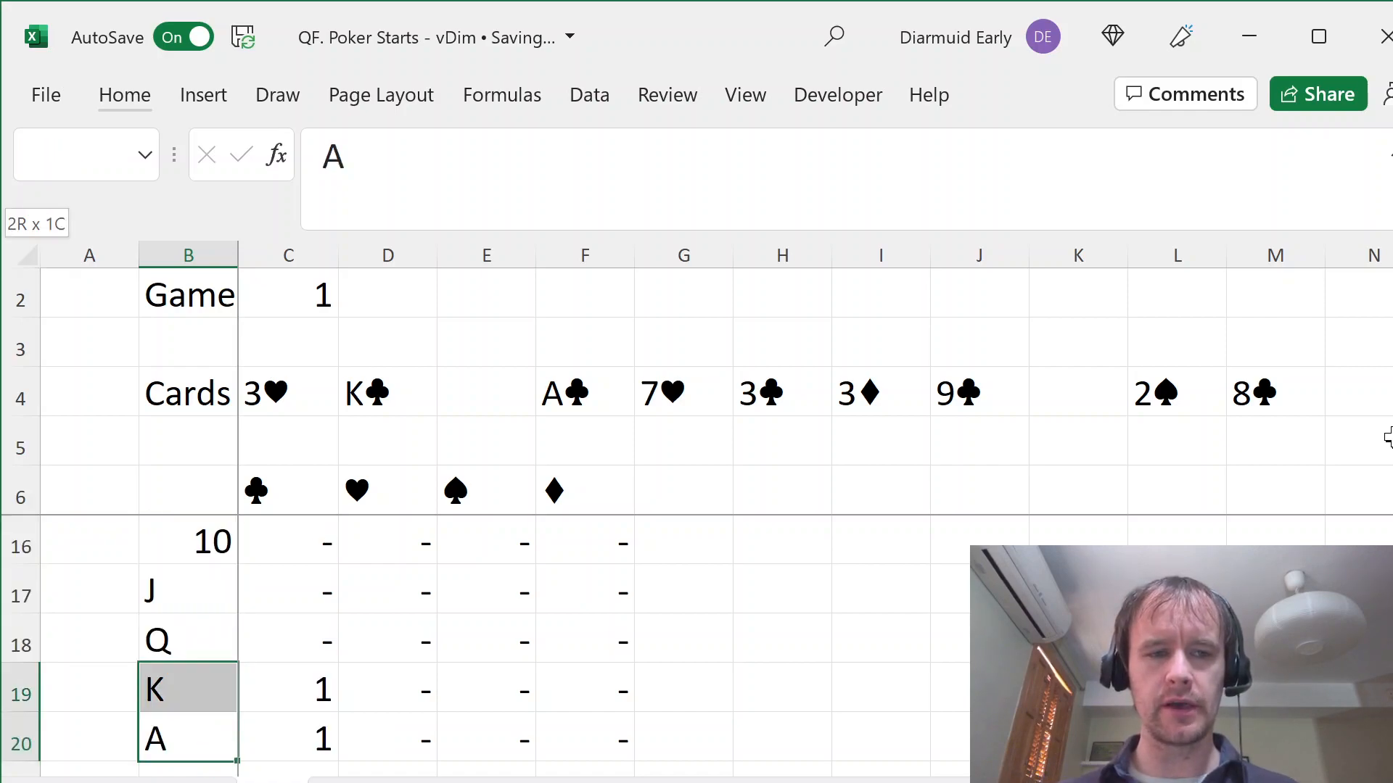
pyautogui.press('Right')
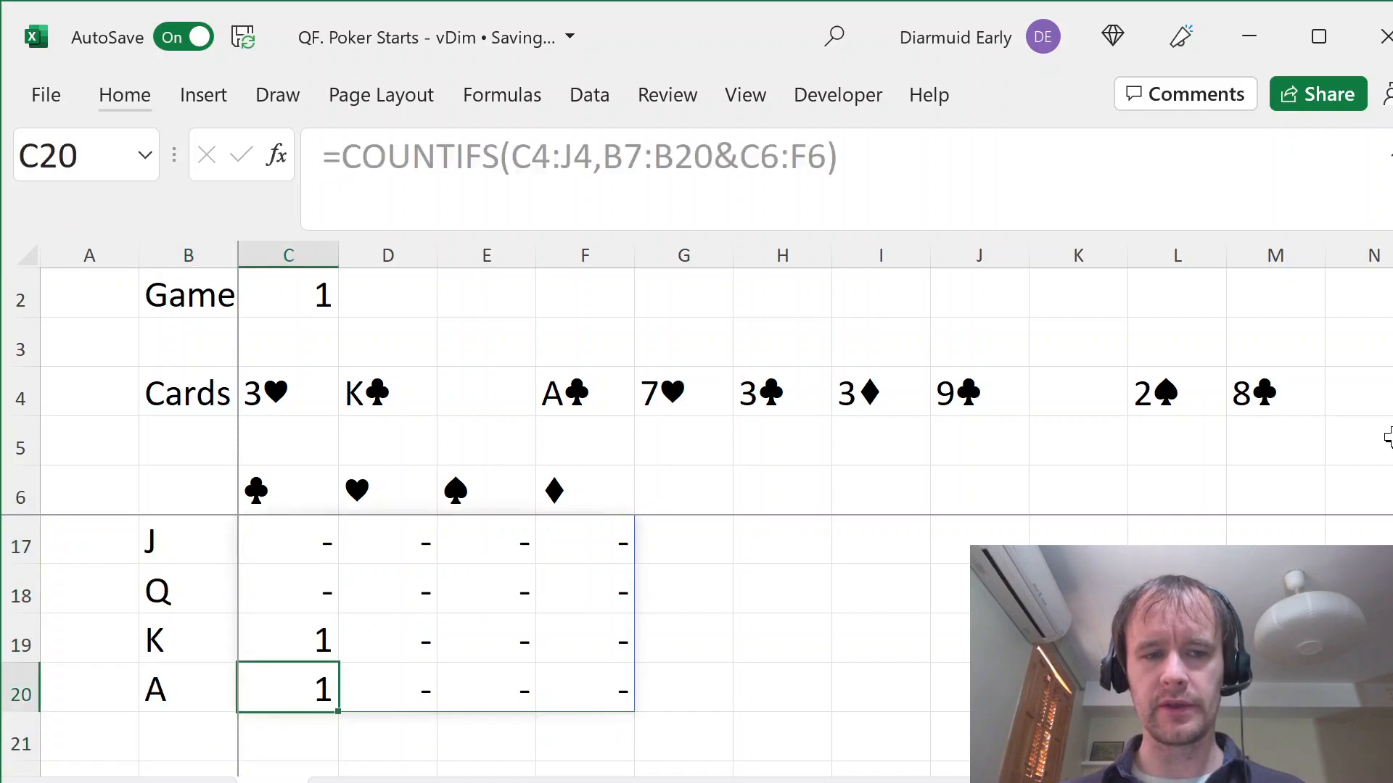
# - Shade the repeated ace row, B20:F20, with a light orange fill
pyautogui.press('Left')
pyautogui.hotkey('ctrl', 'shift', 'Right')
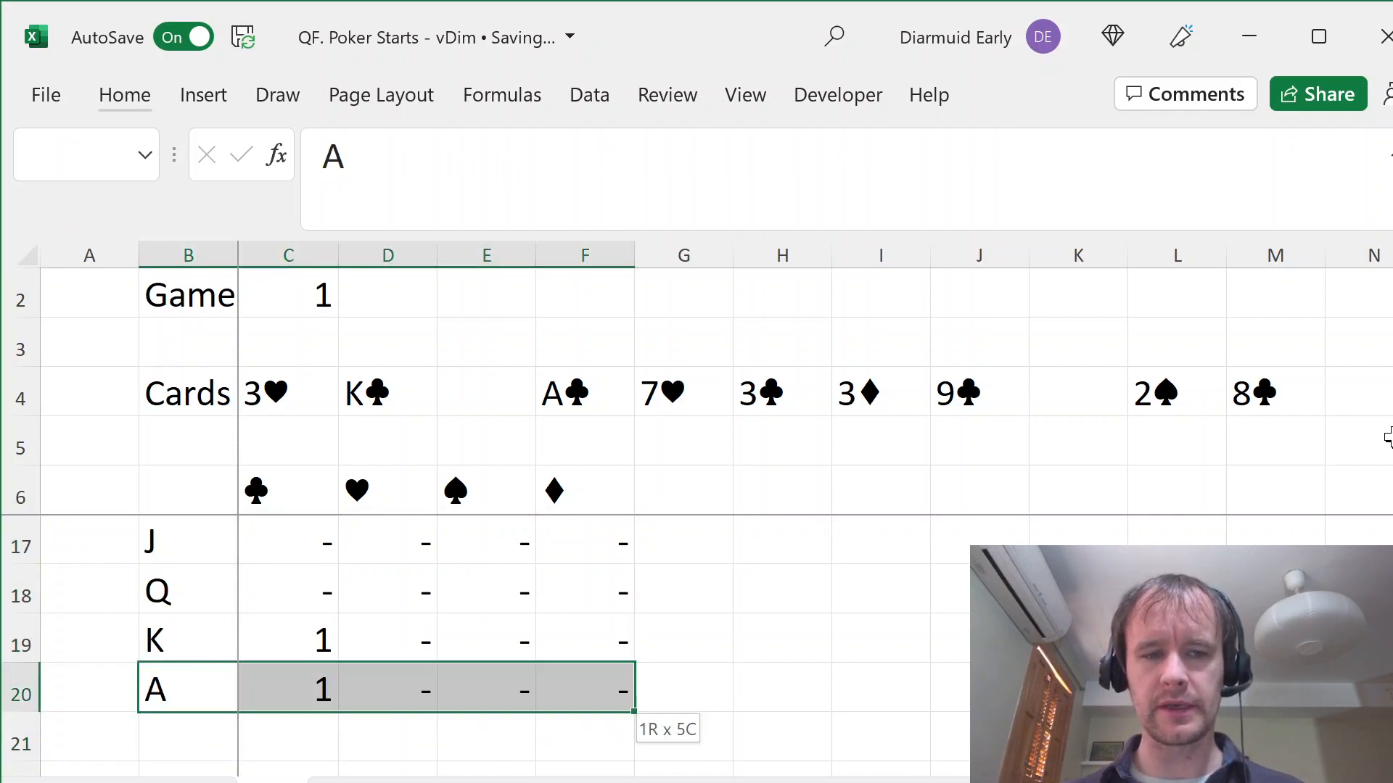
pyautogui.click(134, 100)
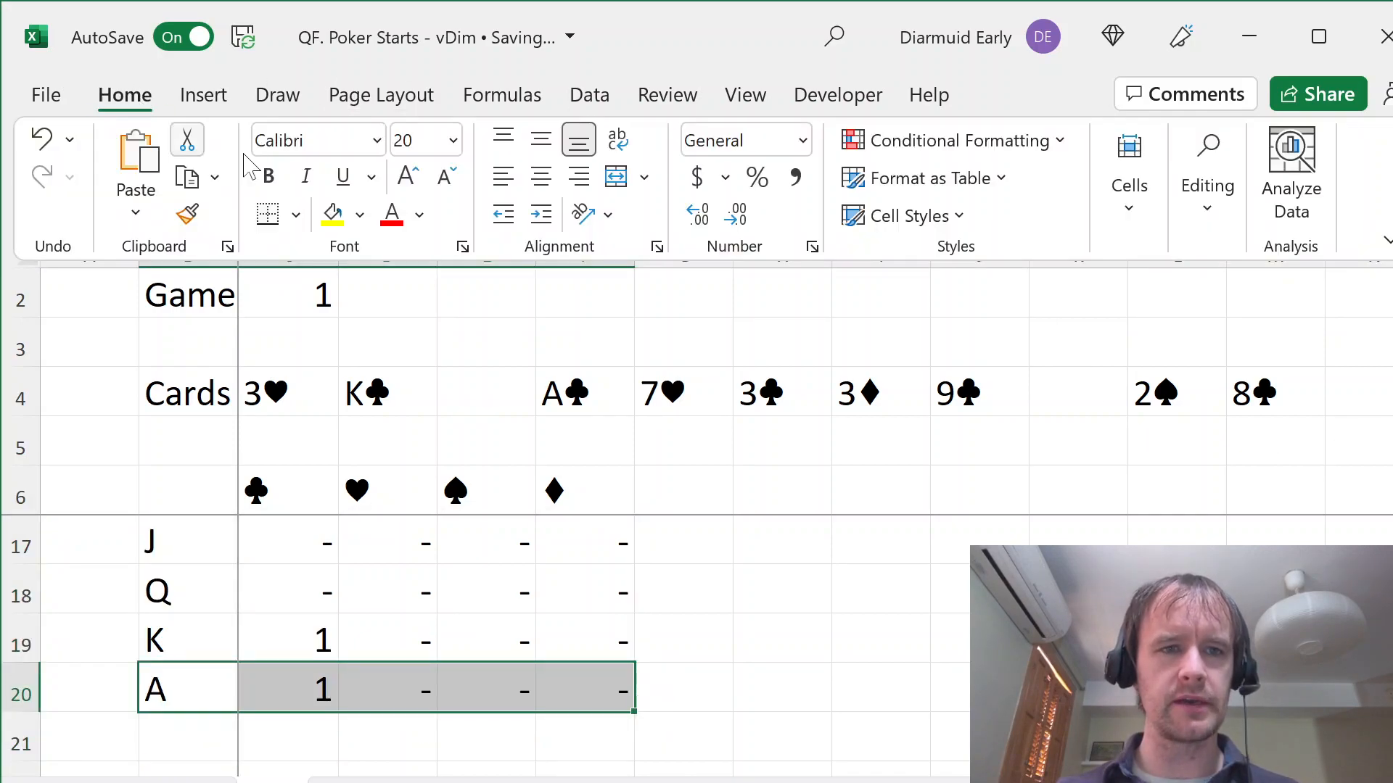
pyautogui.click(359, 215)
pyautogui.click(452, 330)
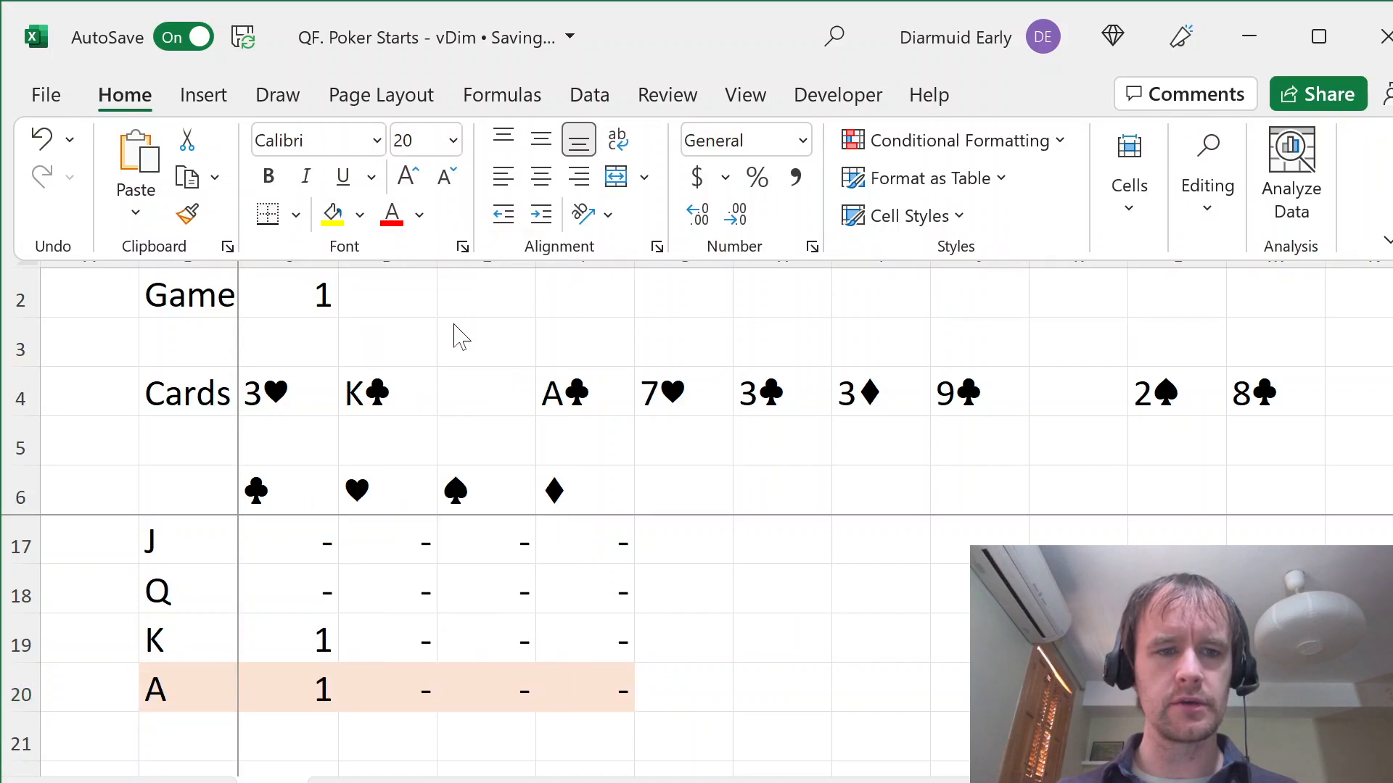
# - Change the fill of the repeated ace row, B20:F20, to the solid orange theme color
pyautogui.click(360, 216)
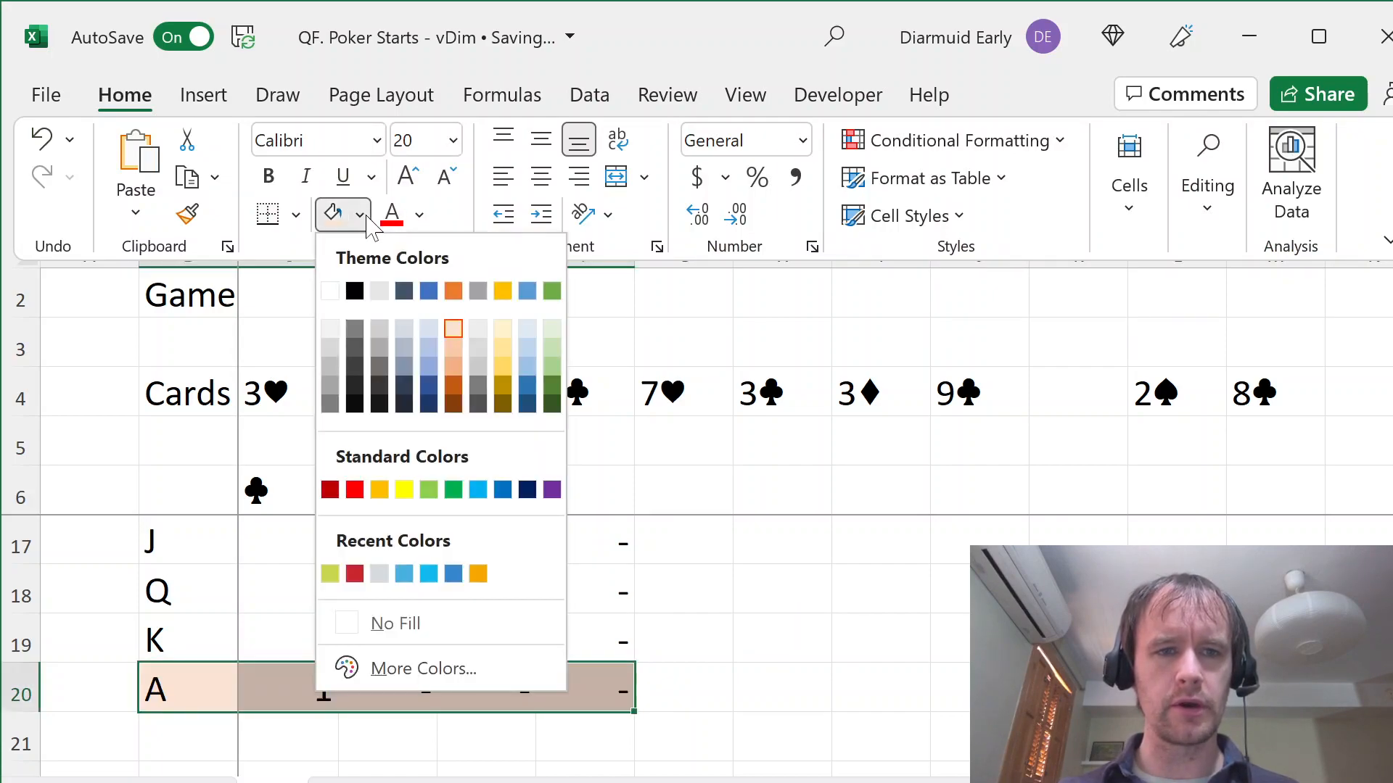
pyautogui.click(454, 291)
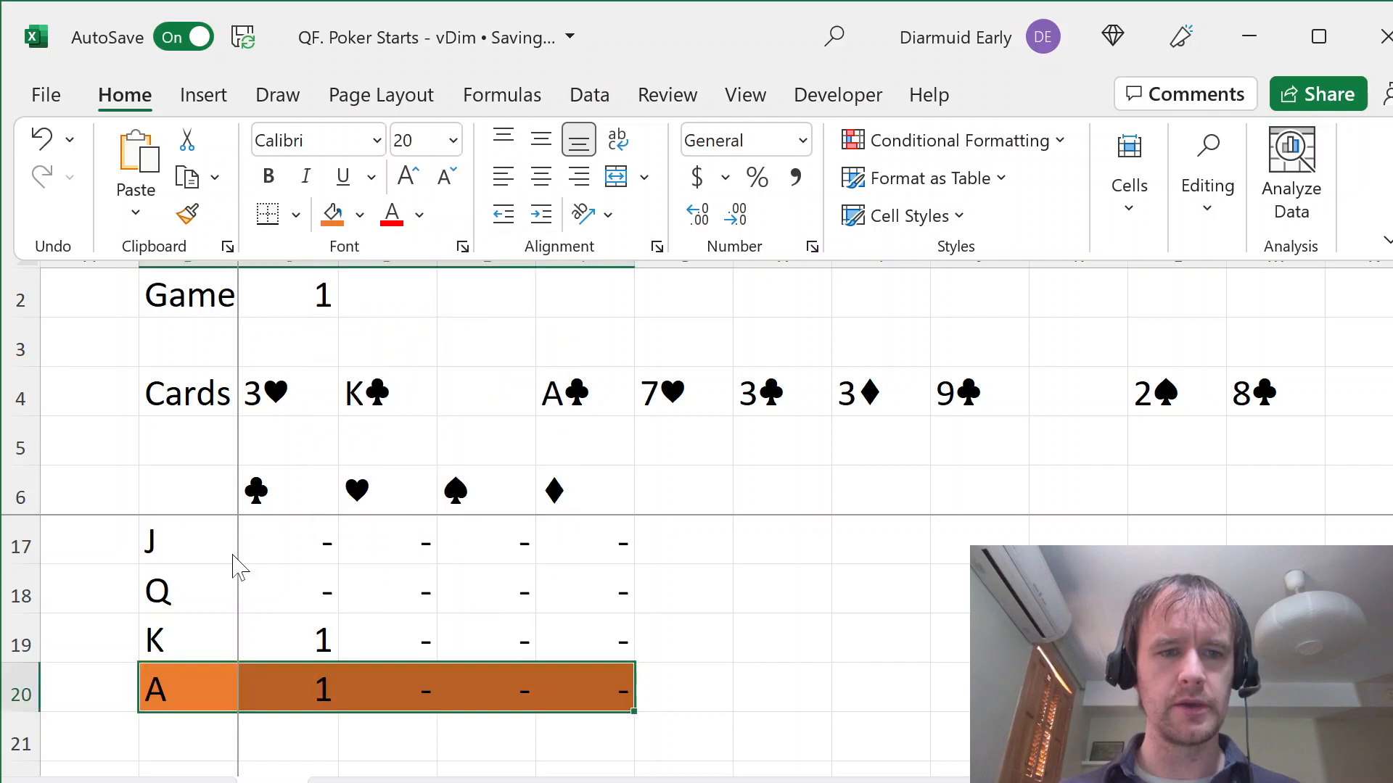
pyautogui.click(187, 708)
pyautogui.click(212, 609)
# - Add the header "Count by type" in G6, beside the suit headings
pyautogui.hotkey('ctrl', 'Up')
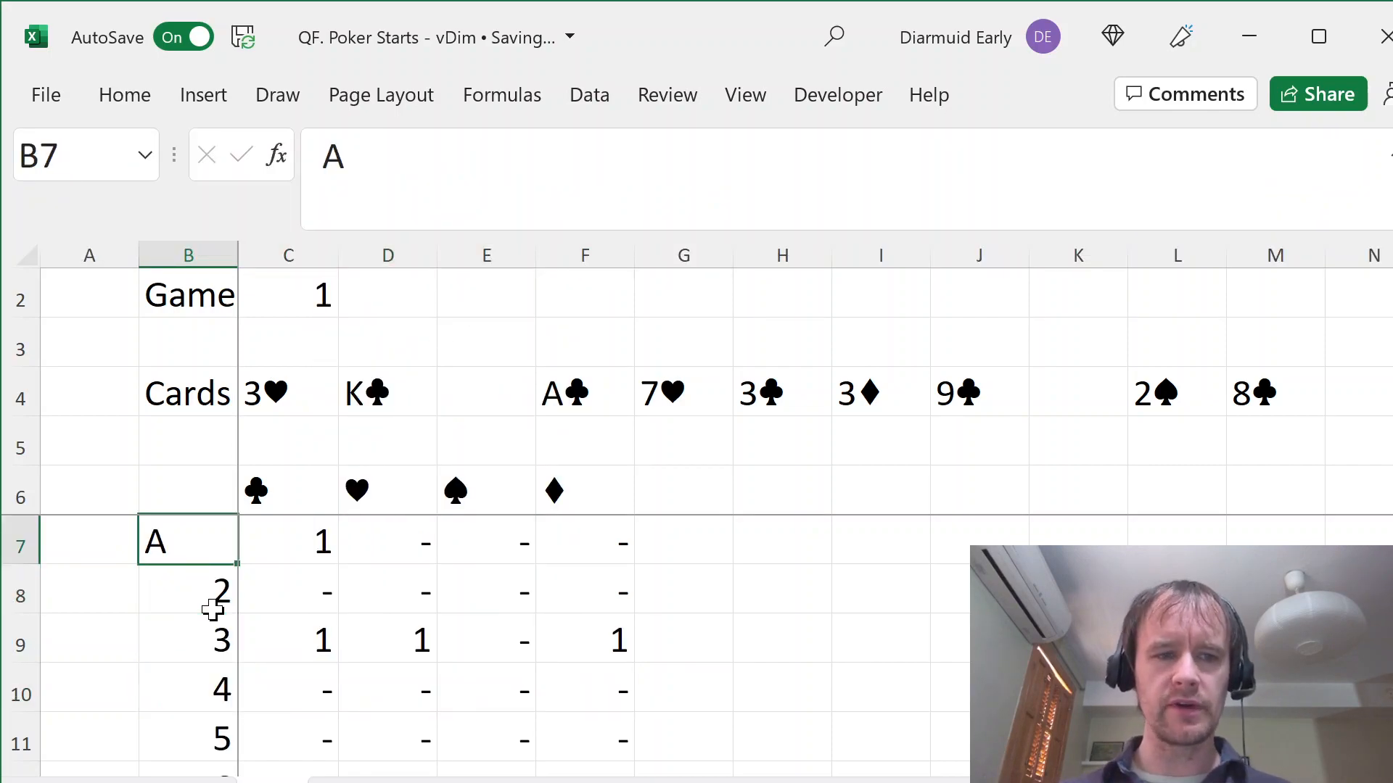
pyautogui.scroll(-2, 696, 508)
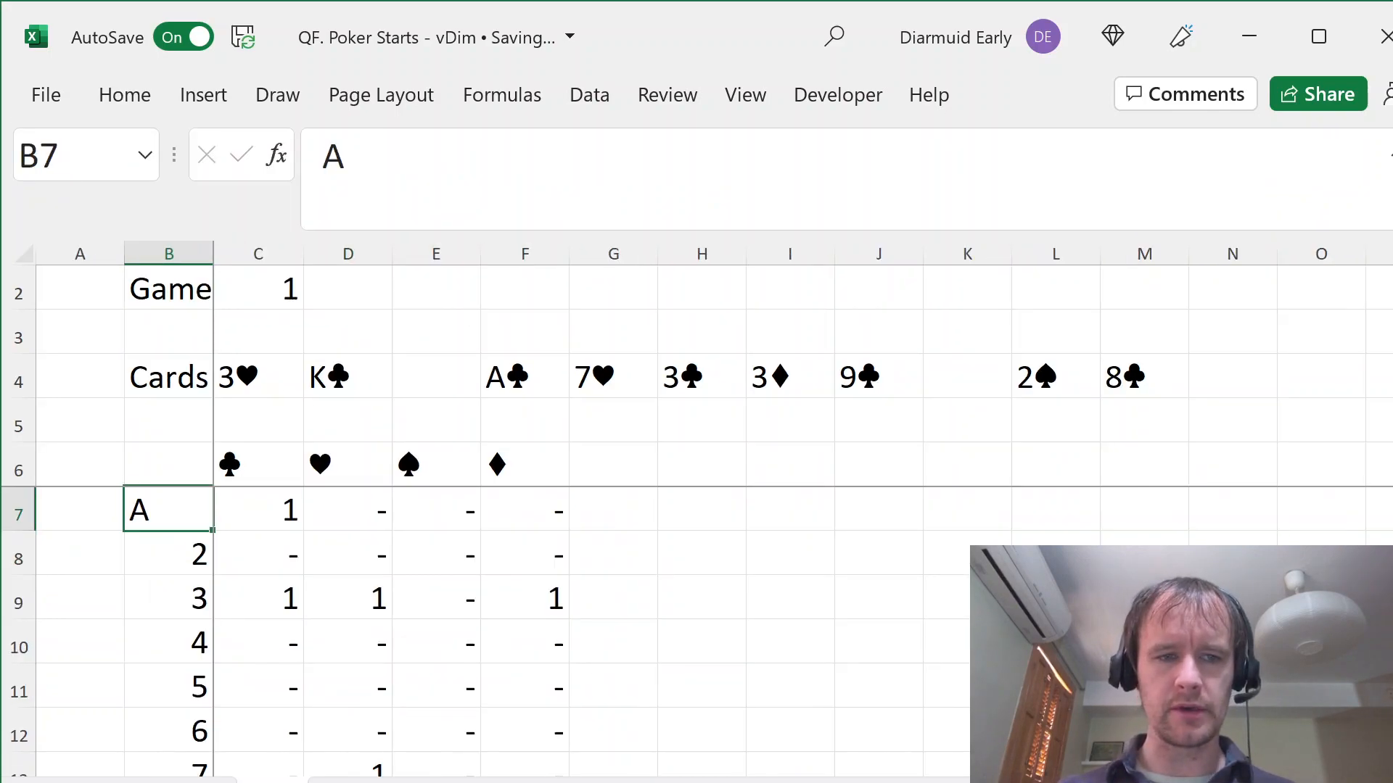
pyautogui.scroll(-1, 697, 508)
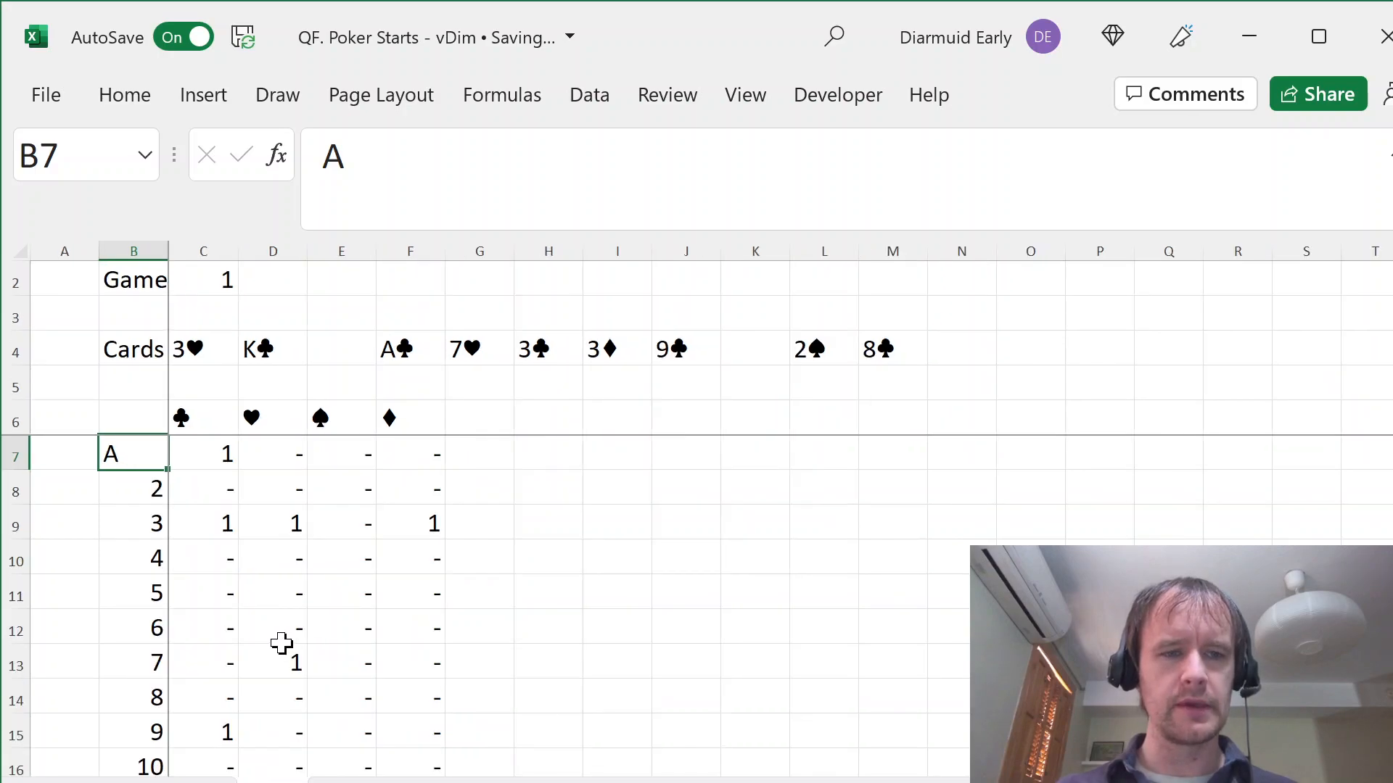
pyautogui.press('Right')
pyautogui.press('Down')
pyautogui.press('Right')
pyautogui.press('Right')
pyautogui.press('Up')
pyautogui.press('Up')
pyautogui.press('Right')
pyautogui.press('Right')
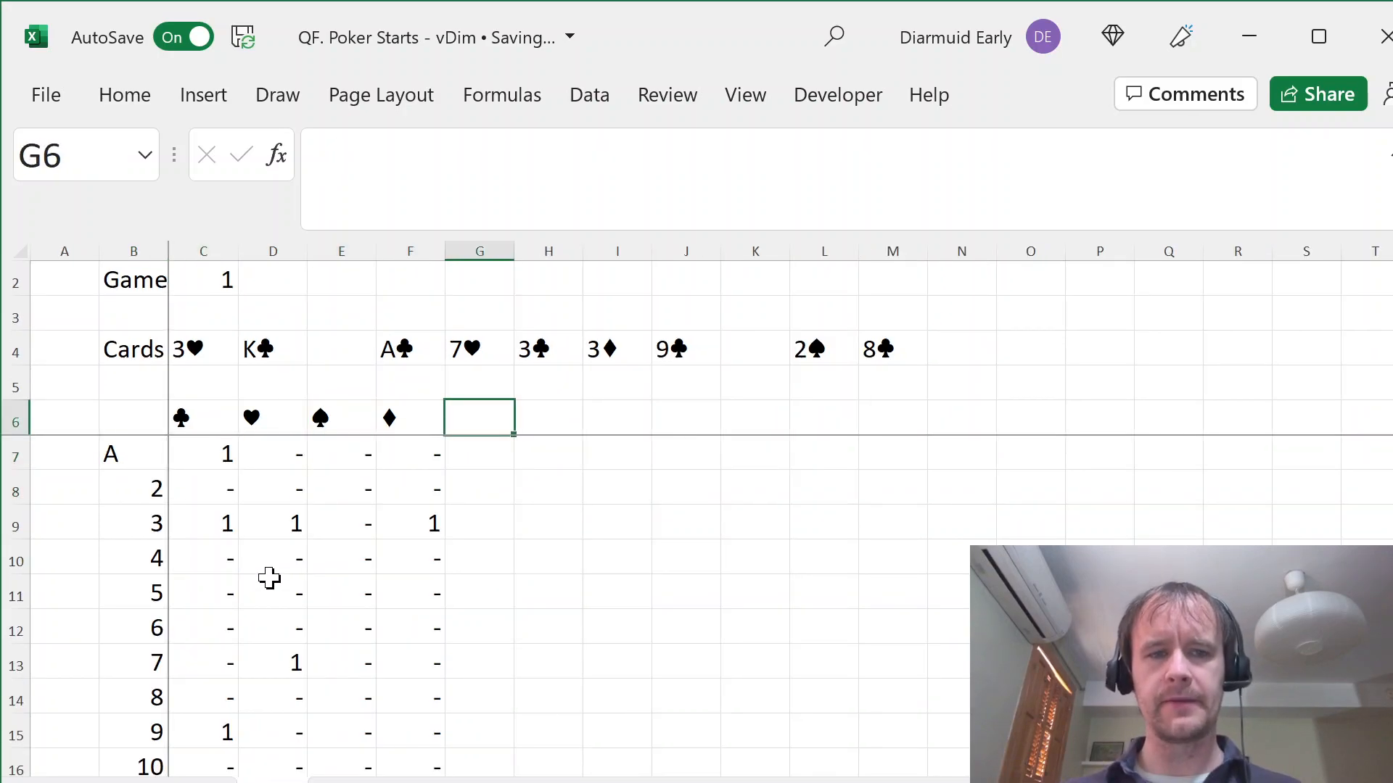
pyautogui.write('Count ')
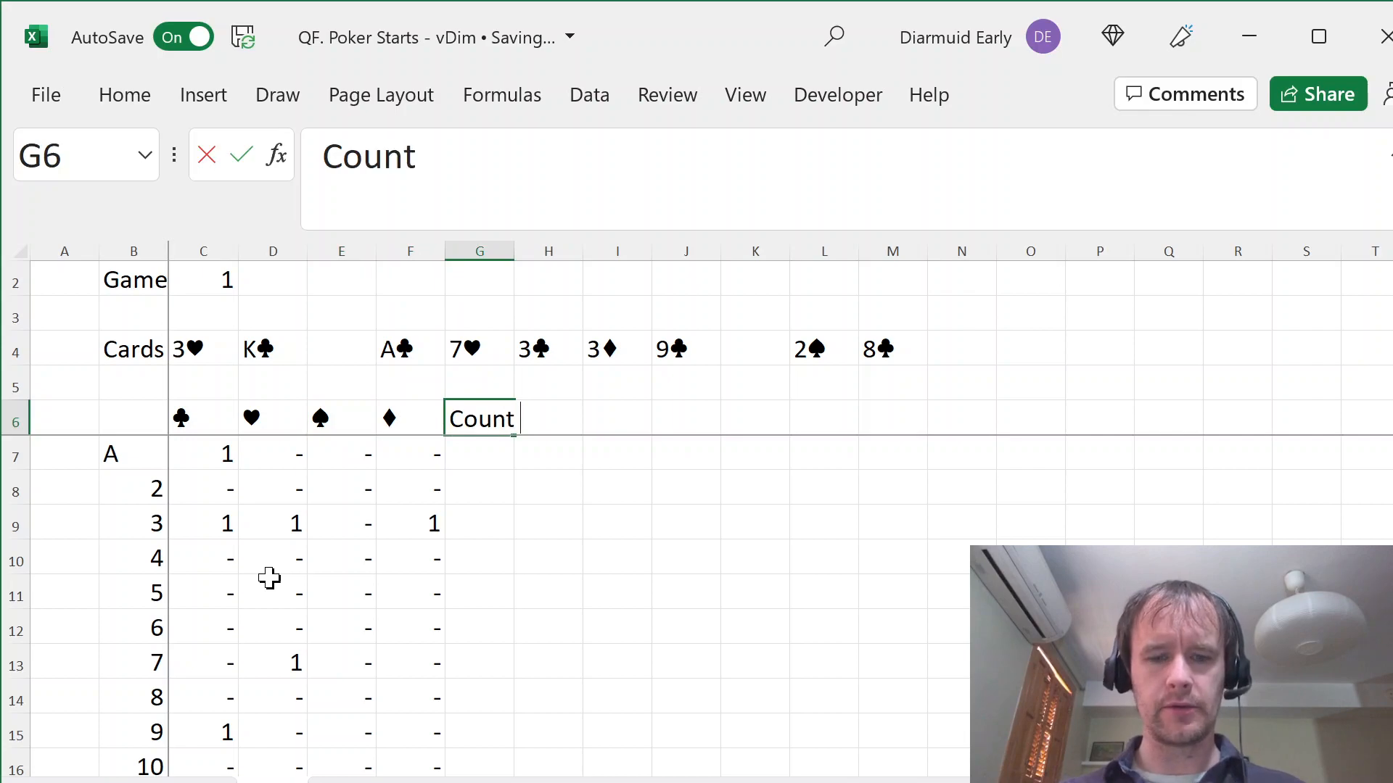
pyautogui.write('by type')
pyautogui.press('Return')
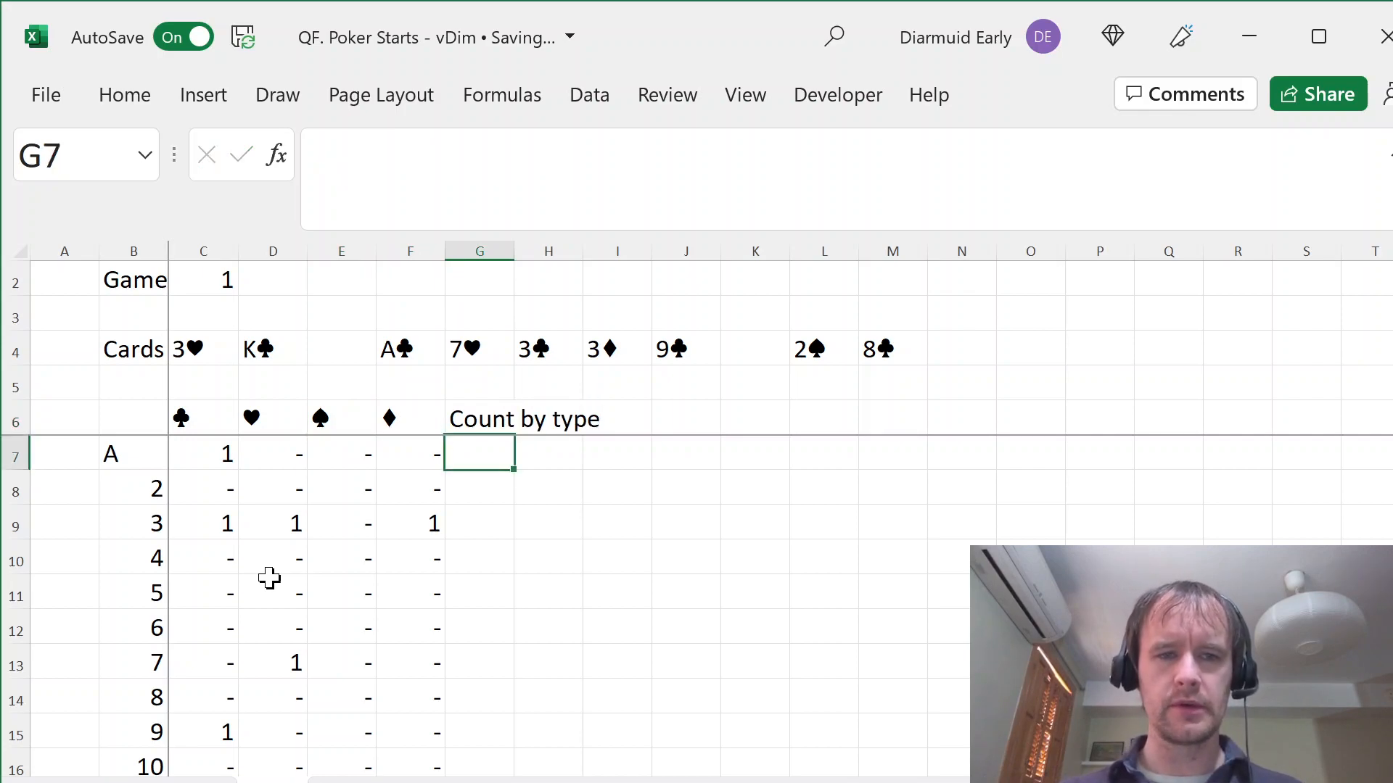
# - Enter =SUM(C7:F7) in G7 to total the ace counts across all suits
pyautogui.write('=sum')
pyautogui.press('Tab')
pyautogui.press('Left')
pyautogui.hotkey('shift', 'Left')
pyautogui.hotkey('shift', 'Left')
pyautogui.hotkey('shift', 'Left')
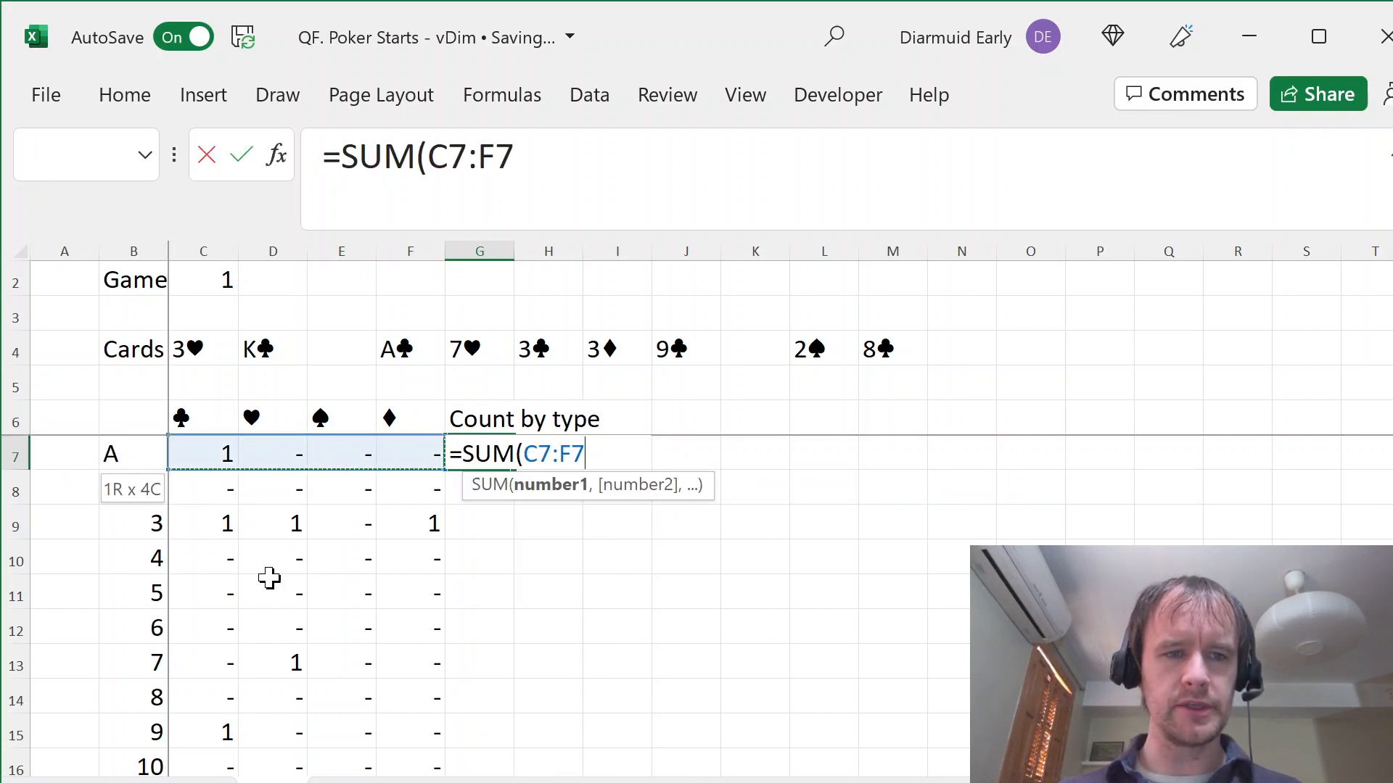
pyautogui.press('Return')
# - Fill the row total formula from G7 down to G19, leaving out the repeated ace row
pyautogui.press('Left')
pyautogui.hotkey('ctrl', 'Down')
pyautogui.press('Up')
pyautogui.press('Right')
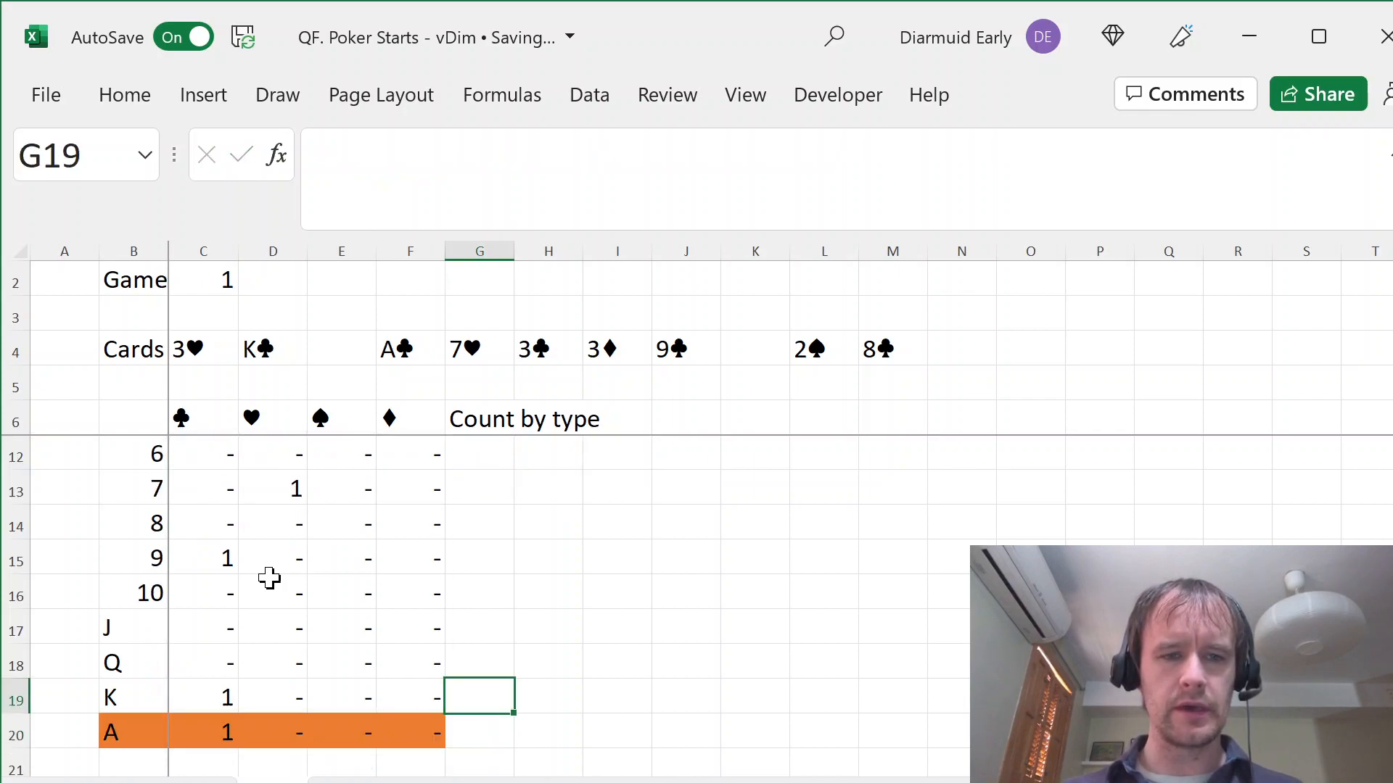
pyautogui.hotkey('ctrl', 'shift', 'Up')
pyautogui.hotkey('ctrl', 'd')
# - Review the repeated ace row 20 and the row totals in G7:G19
pyautogui.press('Down')
pyautogui.press('Down')
pyautogui.press('Up')
pyautogui.hotkey('shift', 'space')
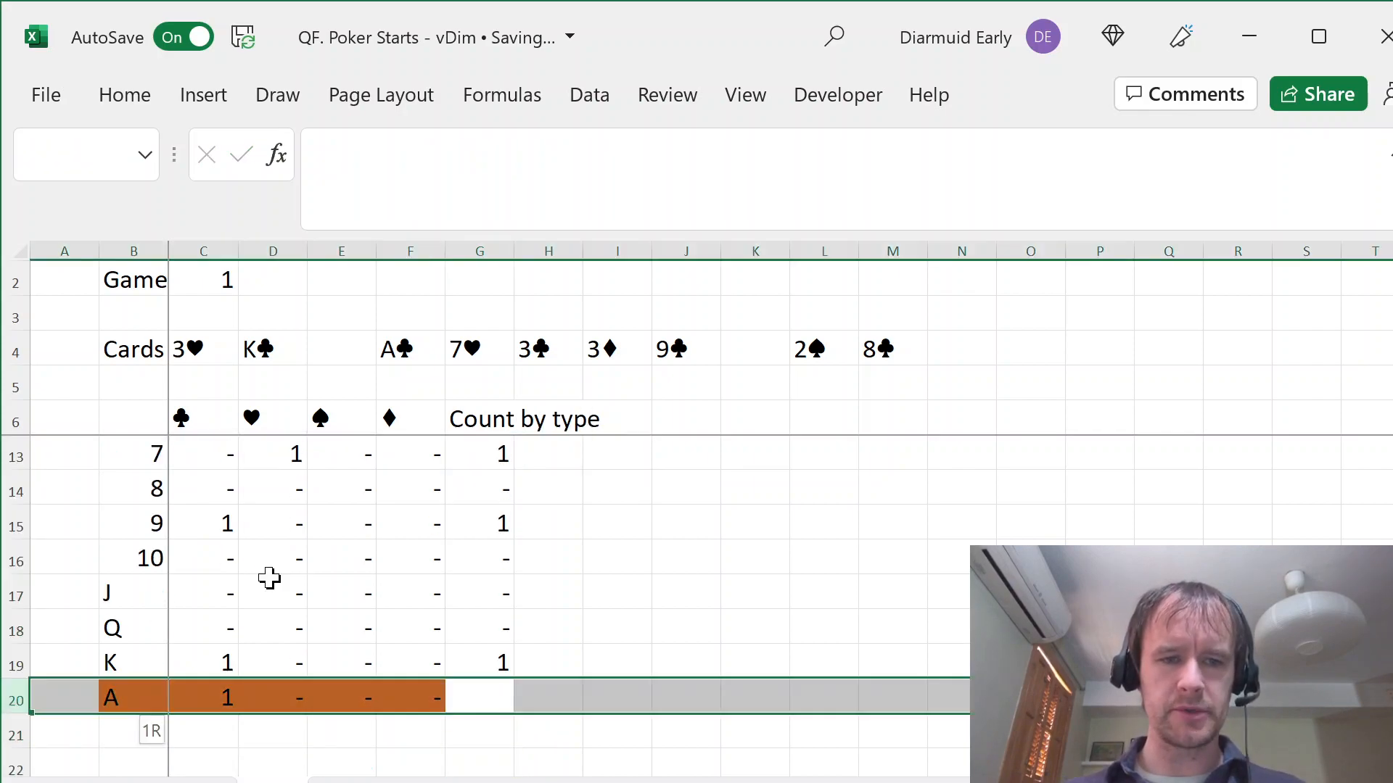
pyautogui.press('Left')
pyautogui.press('Left')
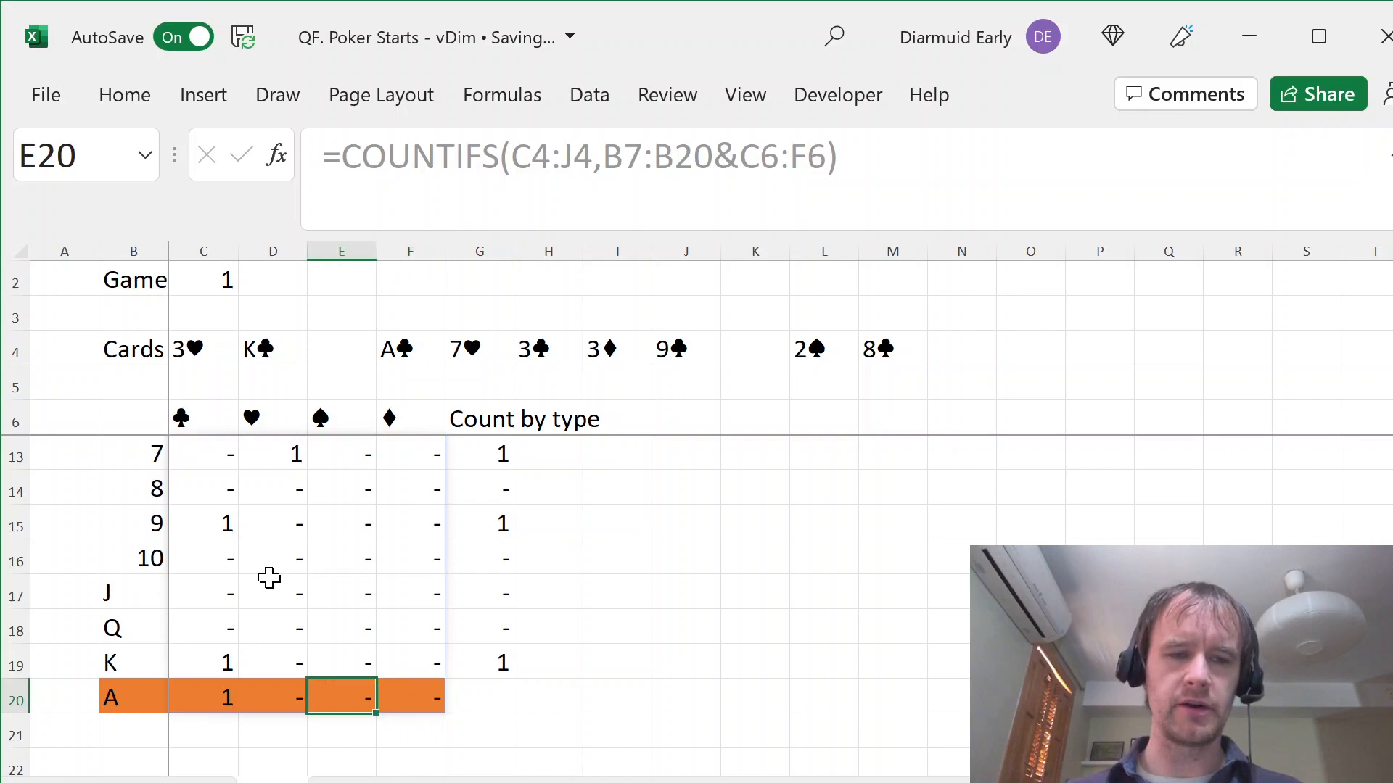
pyautogui.press('Right')
pyautogui.press('Right')
pyautogui.press('Up')
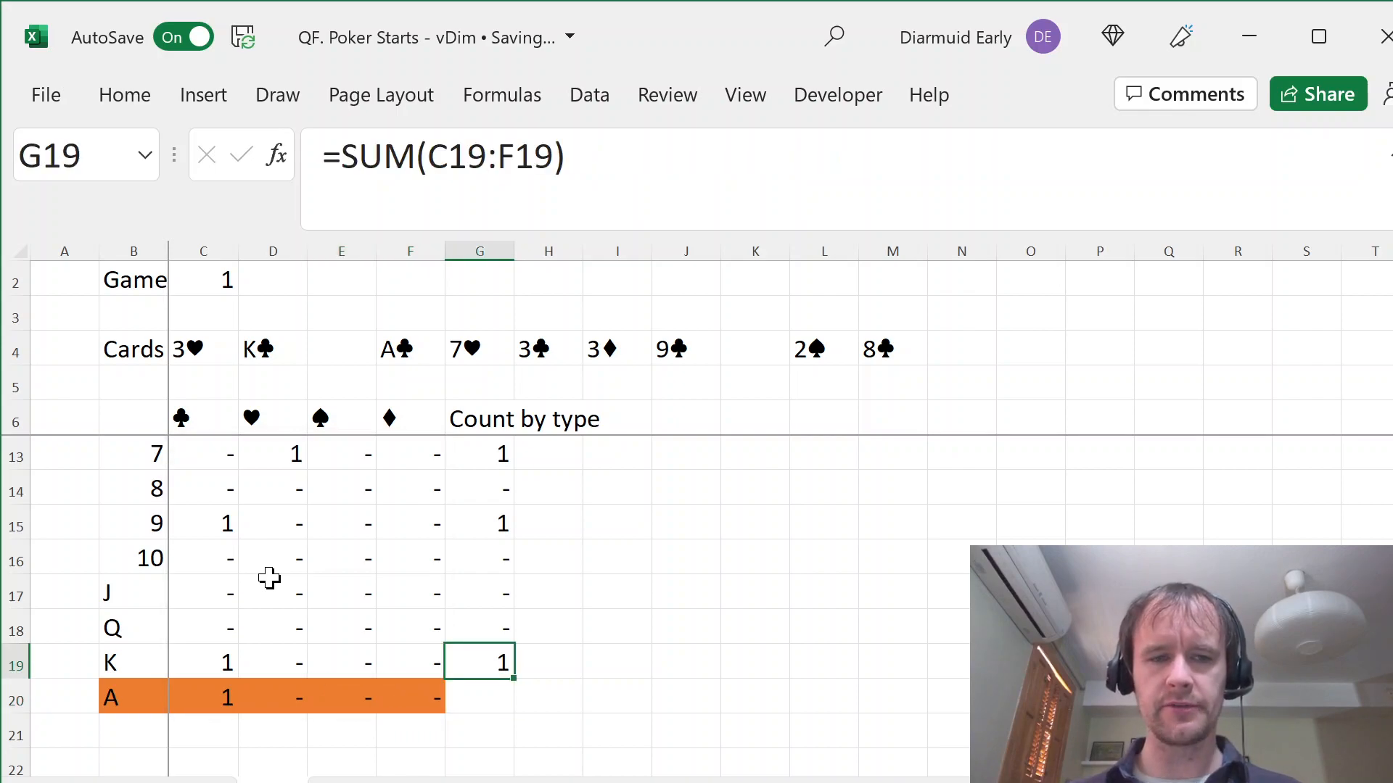
pyautogui.hotkey('ctrl', 'shift', 'Up')
pyautogui.hotkey('shift', 'Down')
pyautogui.press('Return')
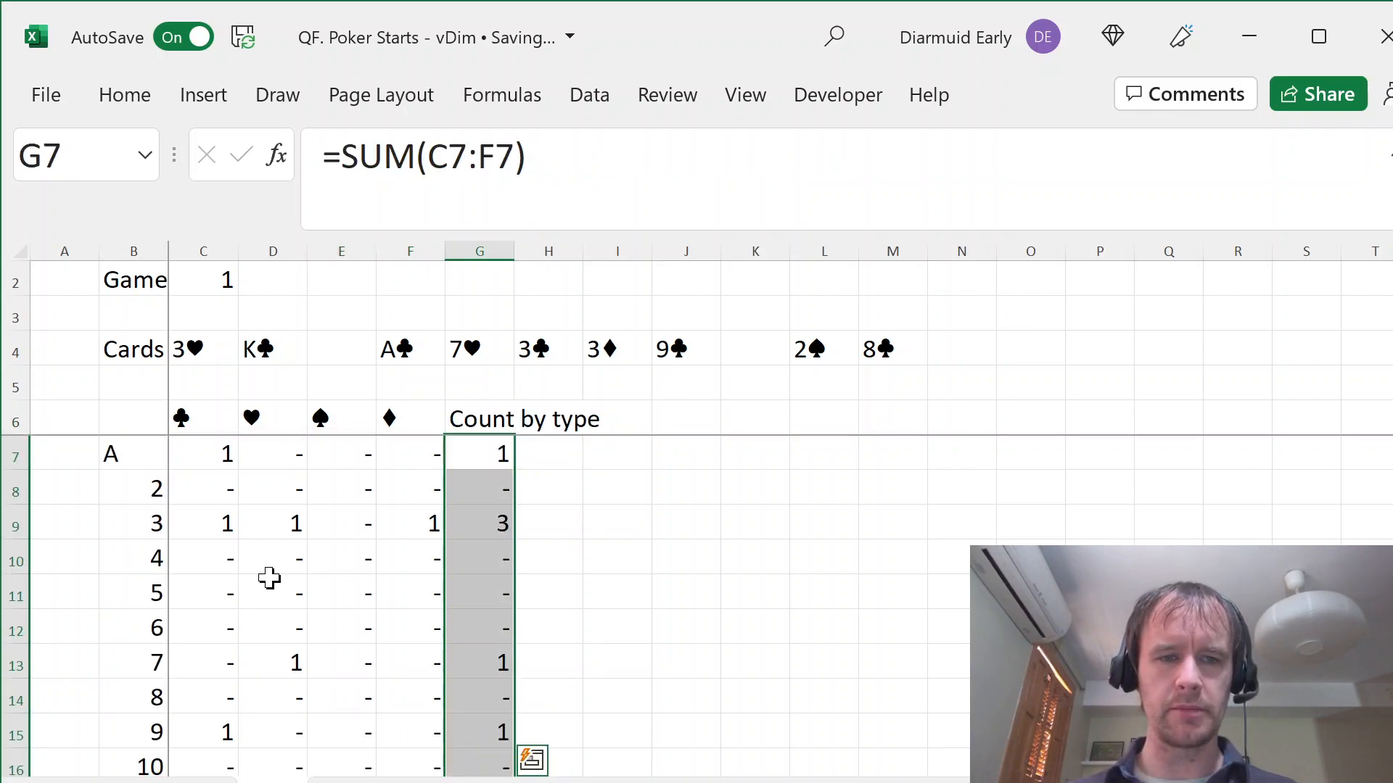
# - Label B21 "Count by suit" and autofit column B to the label
pyautogui.press('Down')
pyautogui.hotkey('ctrl', 'Down')
pyautogui.press('Down')
pyautogui.press('Down')
pyautogui.press('Left')
pyautogui.press('Left')
pyautogui.press('Left')
pyautogui.press('Left')
pyautogui.press('Left')
pyautogui.write('Count by suit')
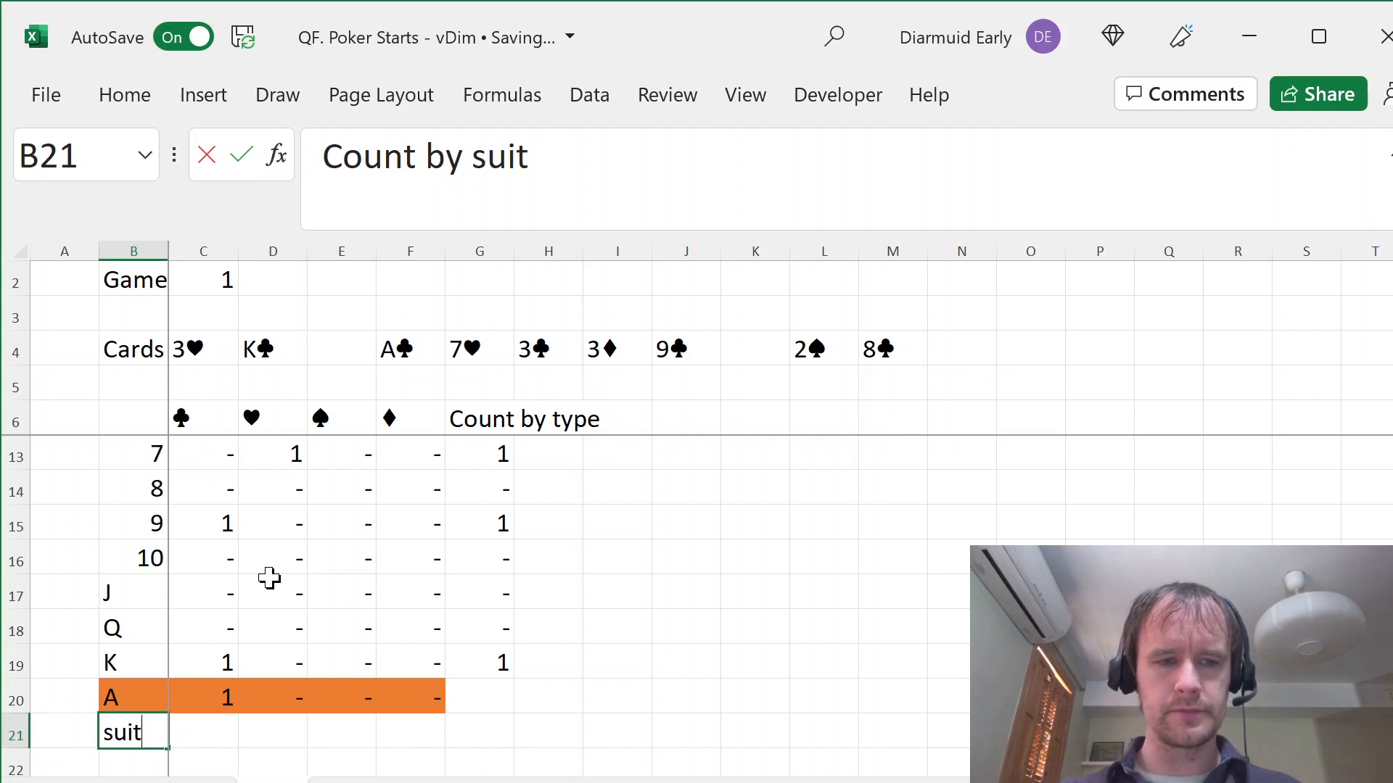
pyautogui.hotkey('ctrl', 'Return')
pyautogui.press('alt')
pyautogui.press('h')
pyautogui.press('o')
pyautogui.press('i')
# - Enter =SUM(C7:C19) in C21 to total the clubs without the repeated ace
pyautogui.press('Right')
pyautogui.write('=s')
pyautogui.press('Tab')
pyautogui.press('Up')
pyautogui.press('Up')
pyautogui.hotkey('ctrl', 'shift', 'Up')
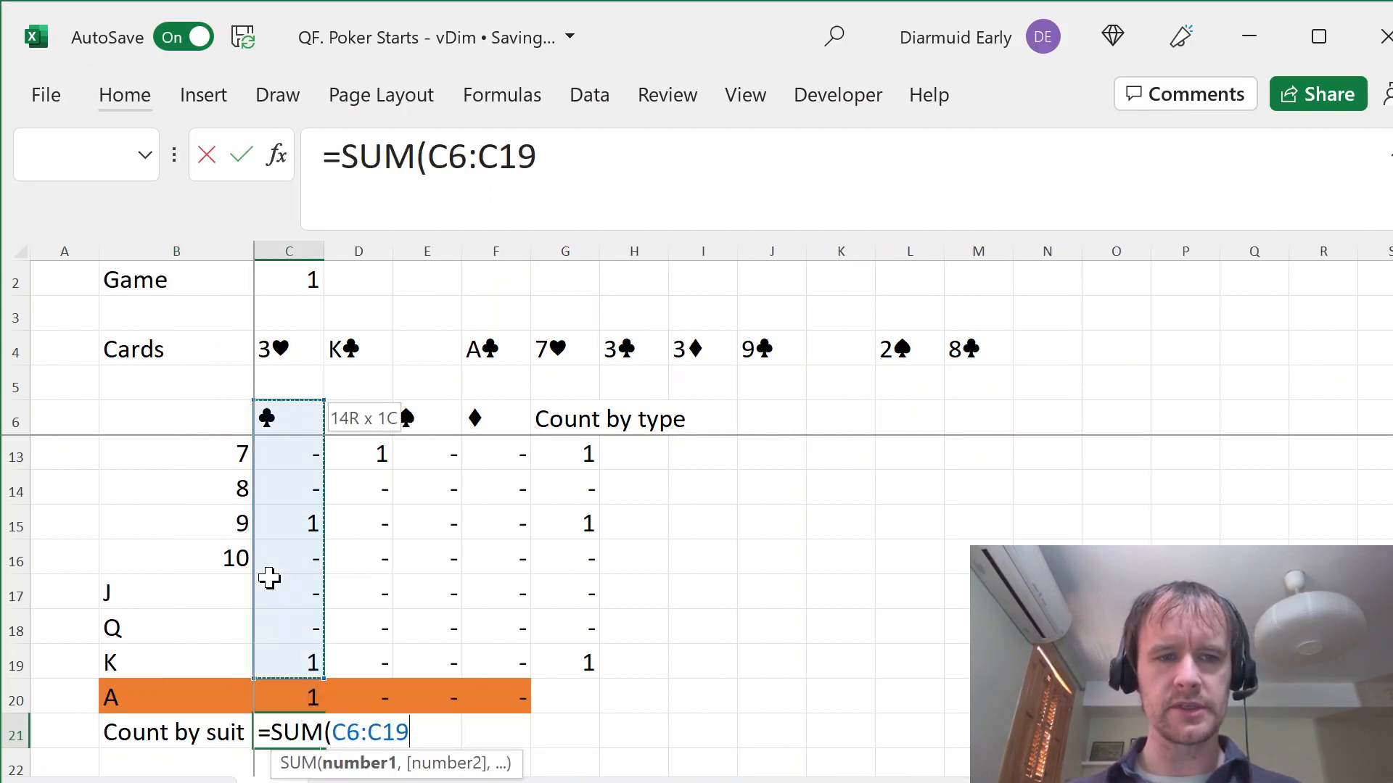
pyautogui.hotkey('shift', 'Down')
pyautogui.press('Return')
# - Copy the suit total formula from C21 across to F21
pyautogui.press('Up')
pyautogui.hotkey('shift', 'Right')
pyautogui.hotkey('shift', 'Right')
pyautogui.hotkey('shift', 'Right')
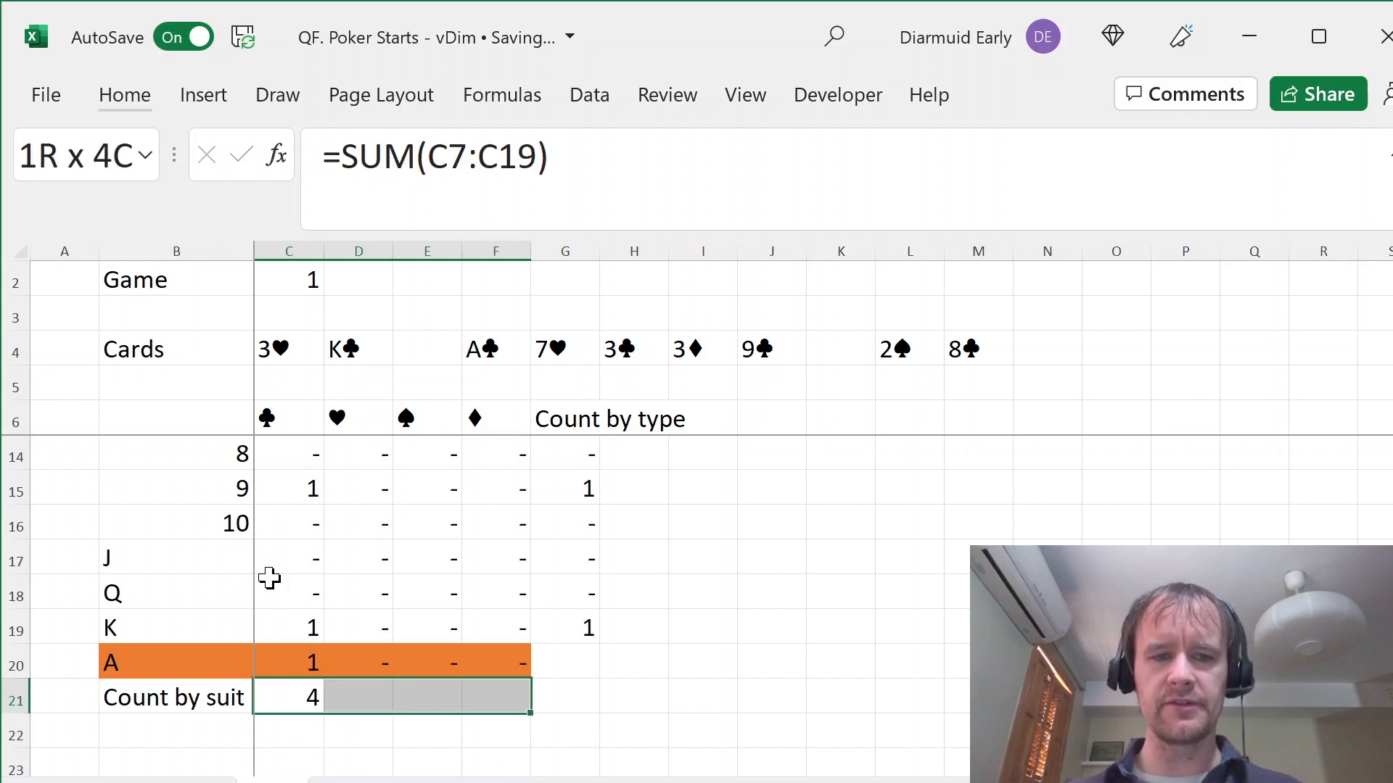
pyautogui.hotkey('ctrl', 'r')
# - Autofit column G to its "Count by type" header
pyautogui.press('Right')
pyautogui.hotkey('ctrl', 'Up')
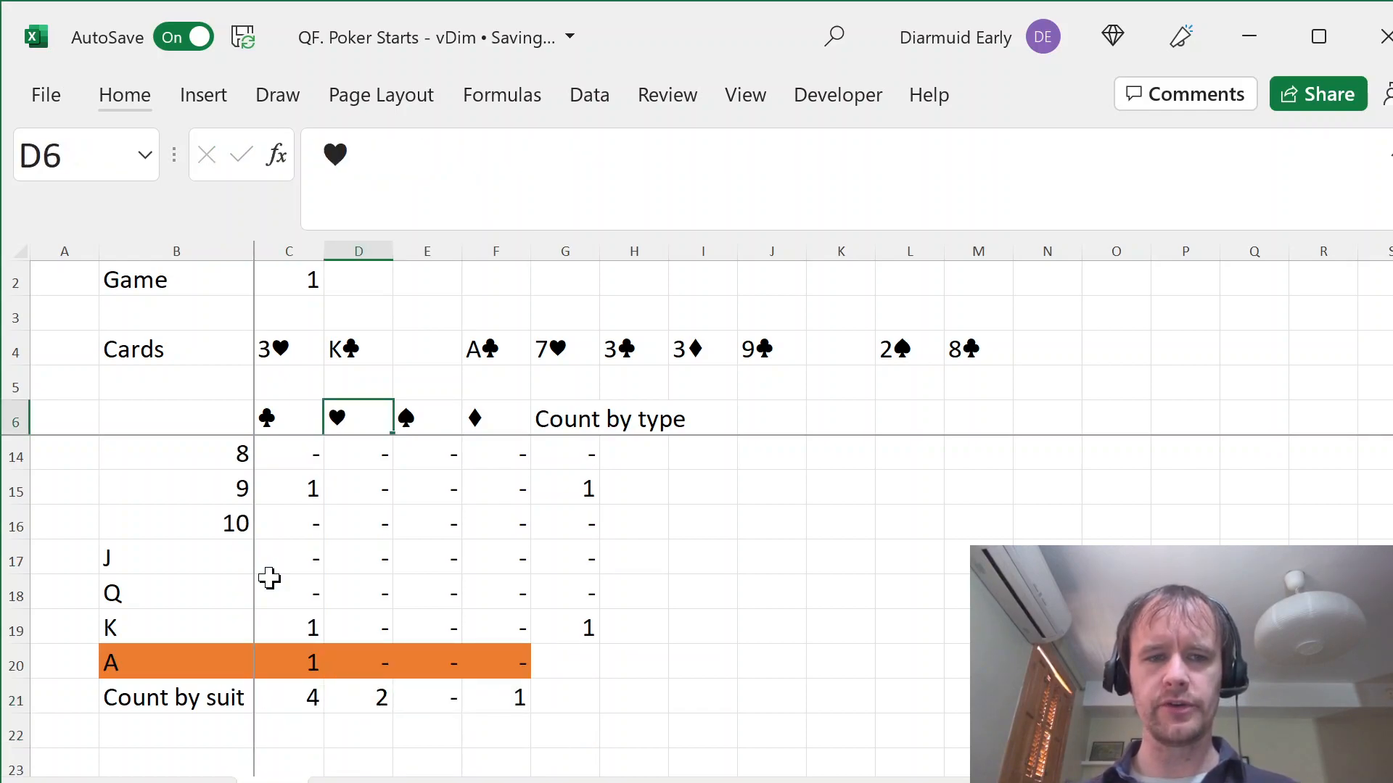
pyautogui.press('Down')
pyautogui.press('Right')
pyautogui.press('Right')
pyautogui.press('Up')
pyautogui.press('Right')
pyautogui.hotkey('alt', 'h')
pyautogui.press('o')
pyautogui.press('i')
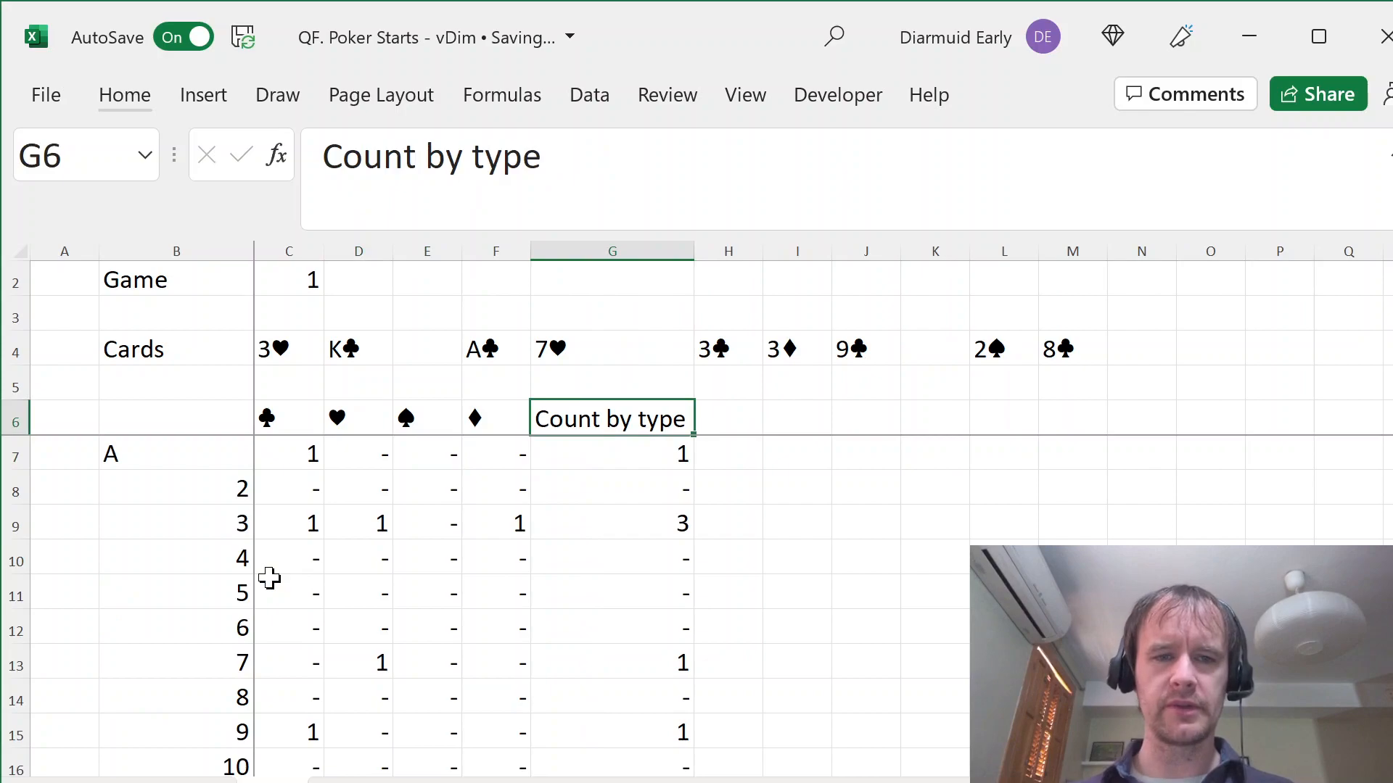
# - Add the header "Straight" in H6
pyautogui.press('Right')
pyautogui.write('Straight')
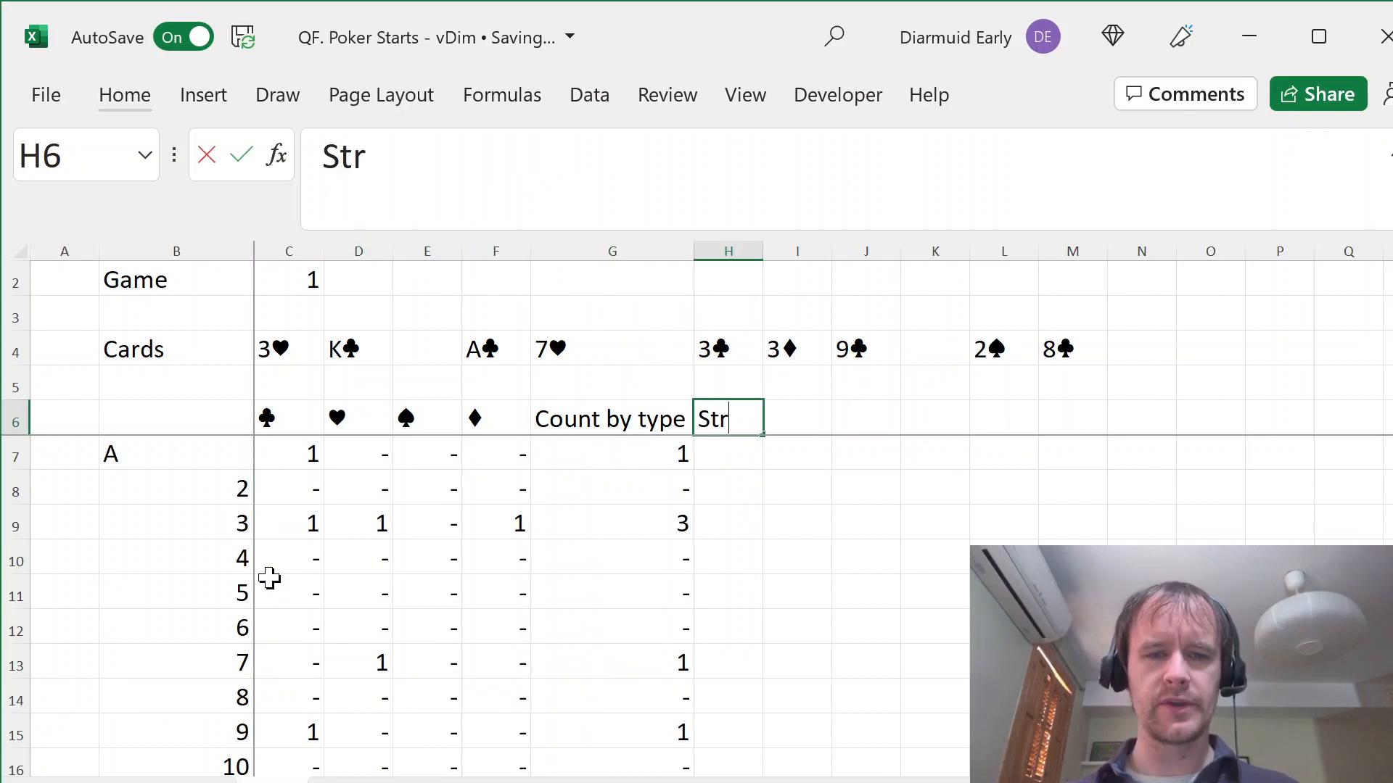
pyautogui.press('Return')
# - Examine the clubs counts from the first ace down through the 6, C7:C12
pyautogui.press('Left')
pyautogui.press('Left')
pyautogui.press('Left')
pyautogui.press('Left')
pyautogui.press('Left')
pyautogui.hotkey('shift', 'Down')
pyautogui.hotkey('shift', 'Down')
pyautogui.hotkey('shift', 'Down')
pyautogui.hotkey('shift', 'Down')
pyautogui.hotkey('shift', 'Down')
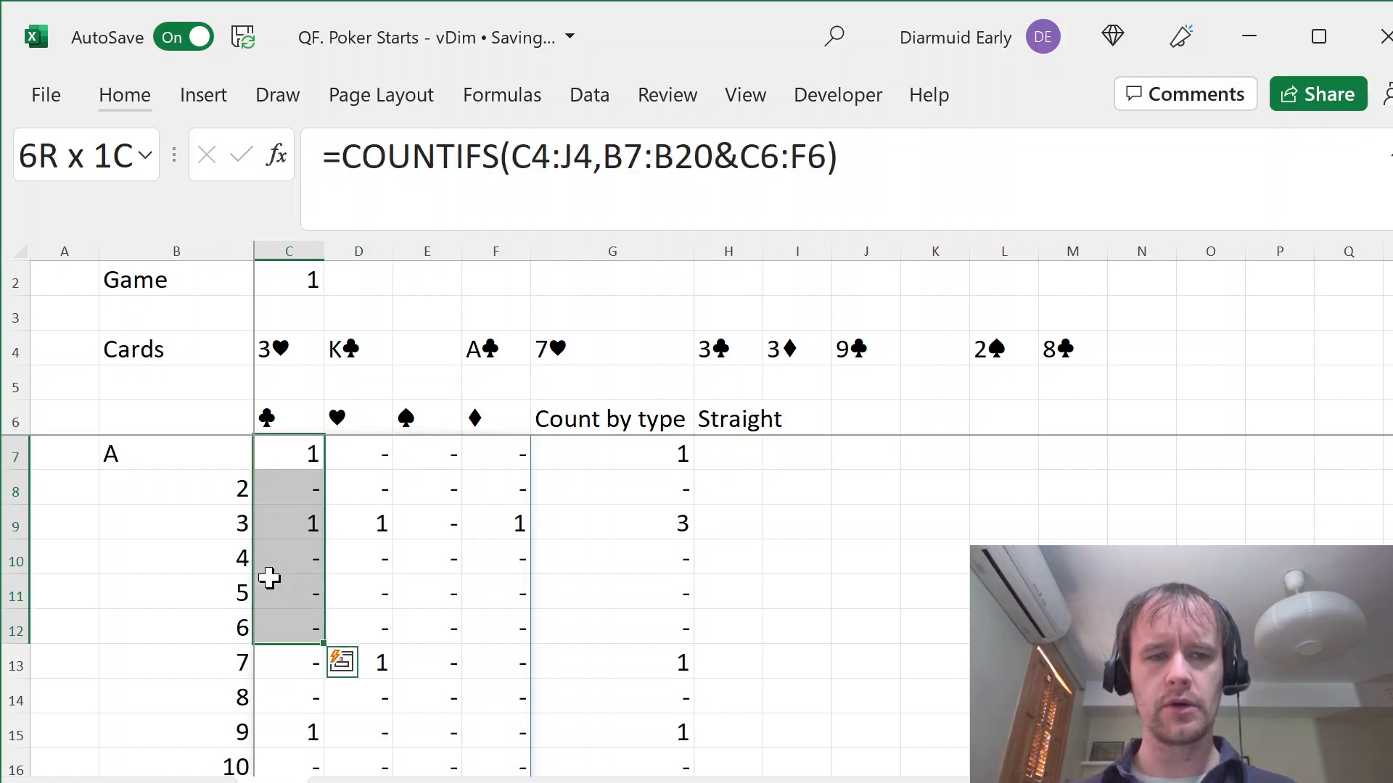
pyautogui.hotkey('shift', 'Right')
# - Enter =MIN(C7:C11) in H11, the row of 5s, to test for an A-to-5 straight in clubs
pyautogui.press('Up')
pyautogui.press('Right')
pyautogui.press('Right')
pyautogui.press('Right')
pyautogui.press('Right')
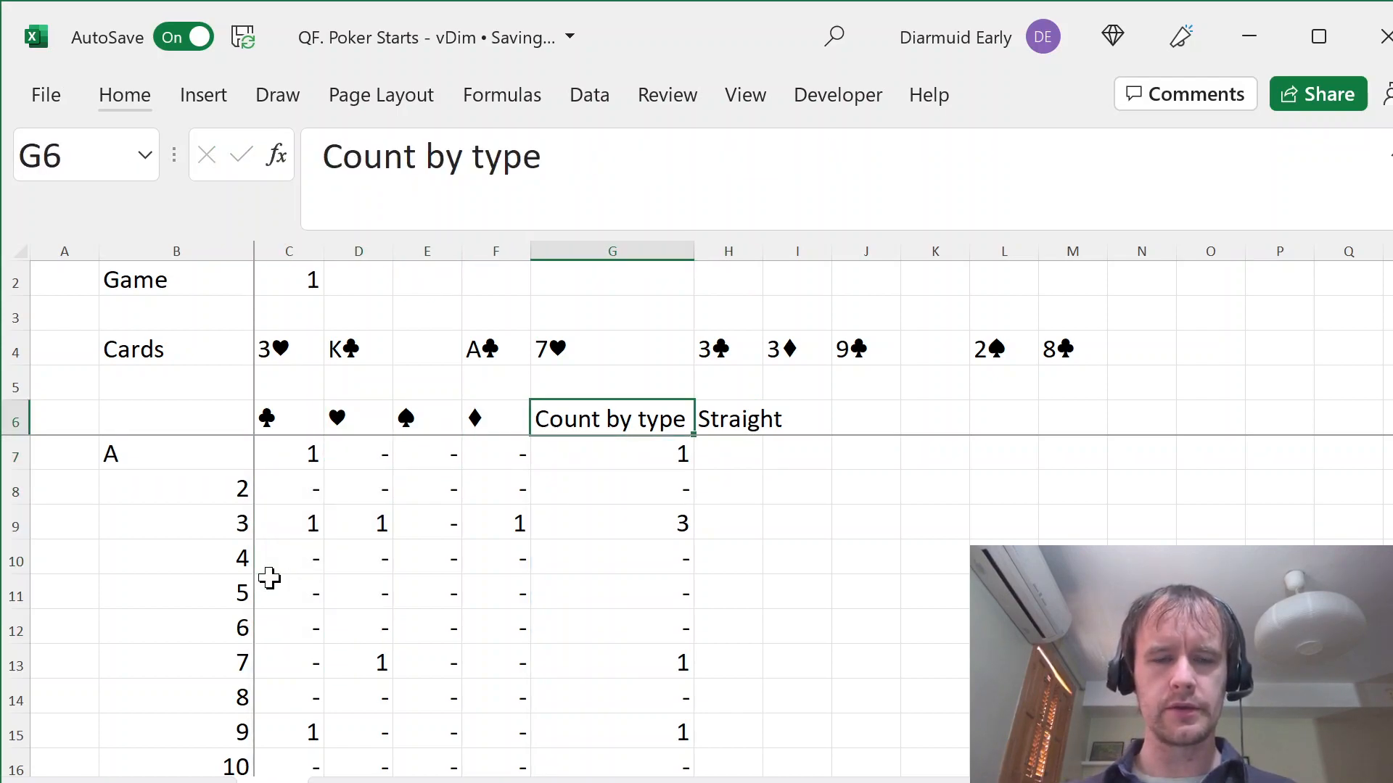
pyautogui.press('Right')
pyautogui.press('Down')
pyautogui.press('Down')
pyautogui.press('Down')
pyautogui.press('Down')
pyautogui.press('Down')
pyautogui.write('=min(')
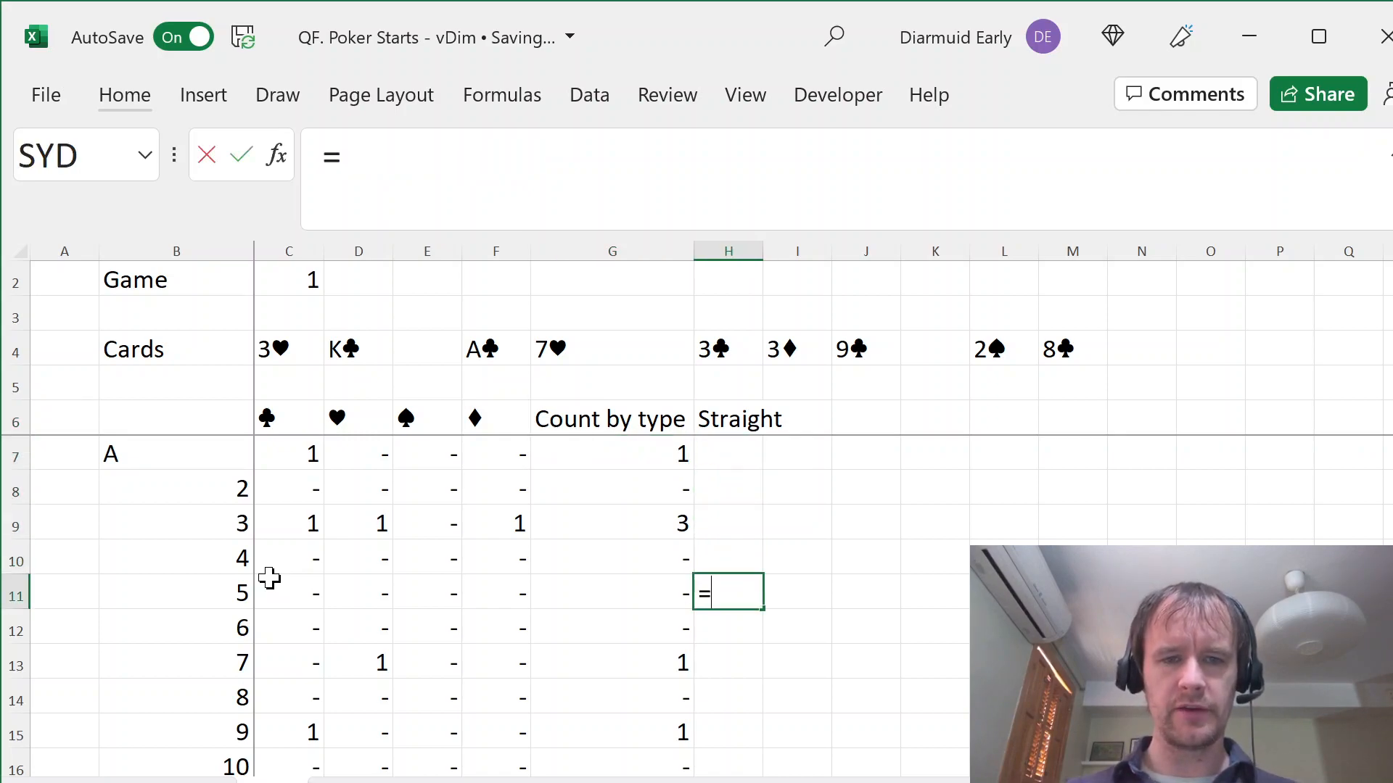
pyautogui.press('Left')
pyautogui.press('Left')
pyautogui.press('Left')
pyautogui.press('Left')
pyautogui.press('Left')
pyautogui.hotkey('shift', 'Up')
pyautogui.hotkey('shift', 'Up')
pyautogui.hotkey('shift', 'Up')
pyautogui.hotkey('shift', 'Up')
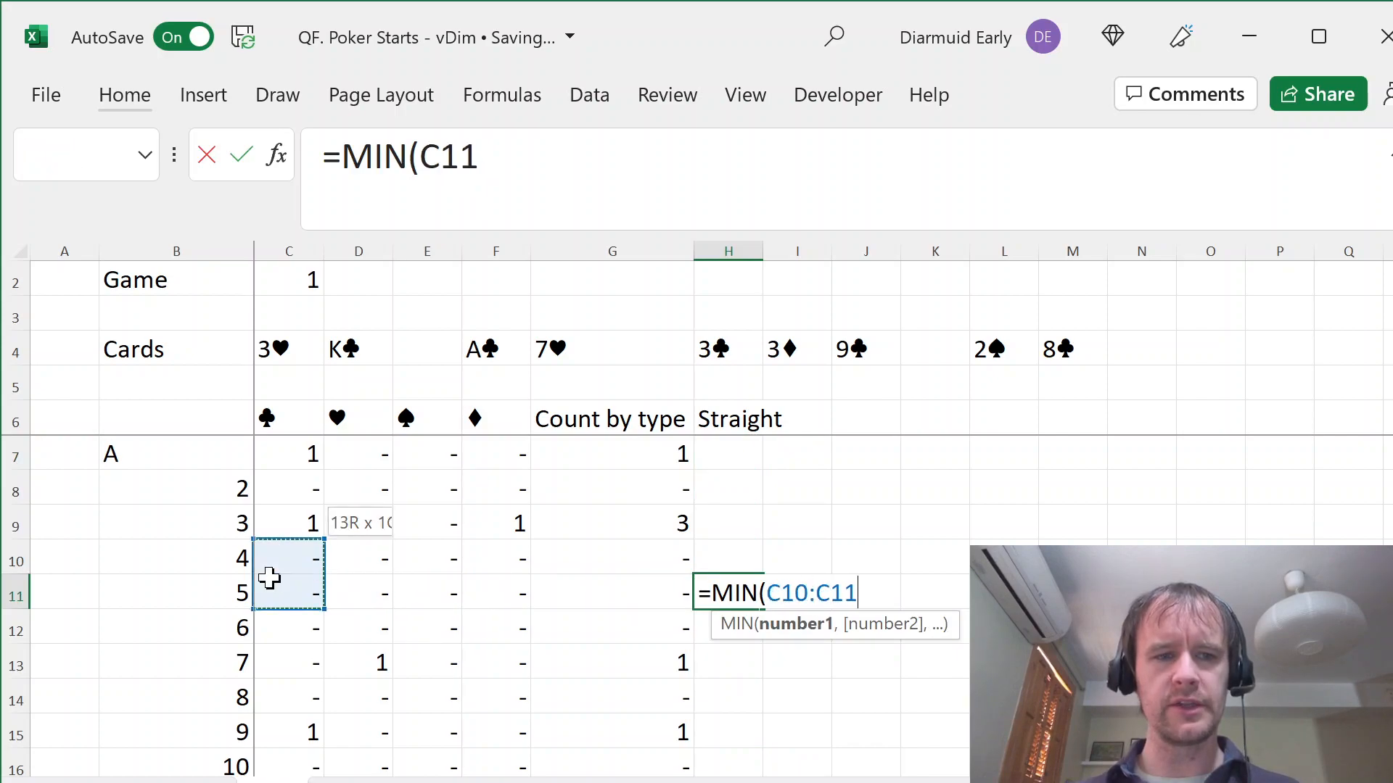
pyautogui.write(')')
pyautogui.hotkey('ctrl', 'Return')
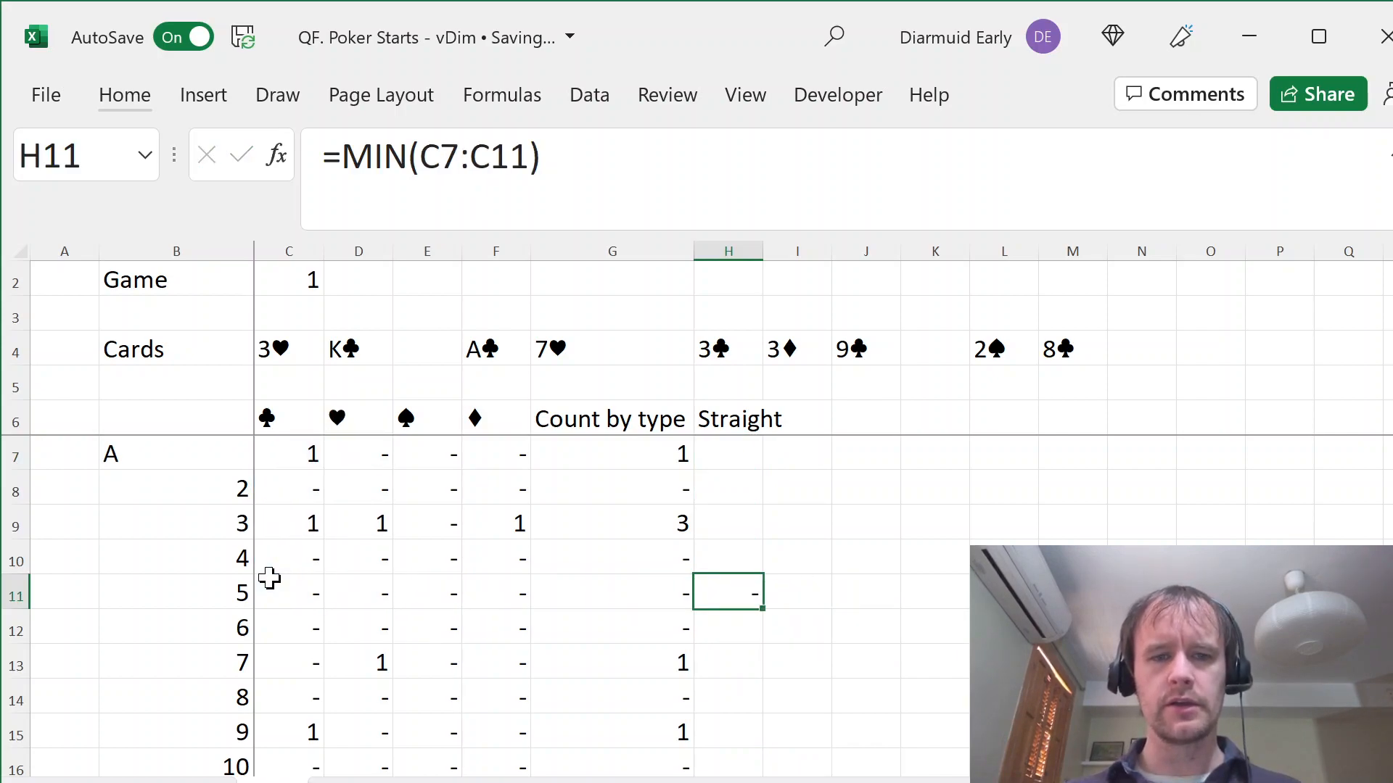
# - Check the range used by the H11 formula against the clubs counts in C7:C11
pyautogui.press('F2')
pyautogui.press('Escape')
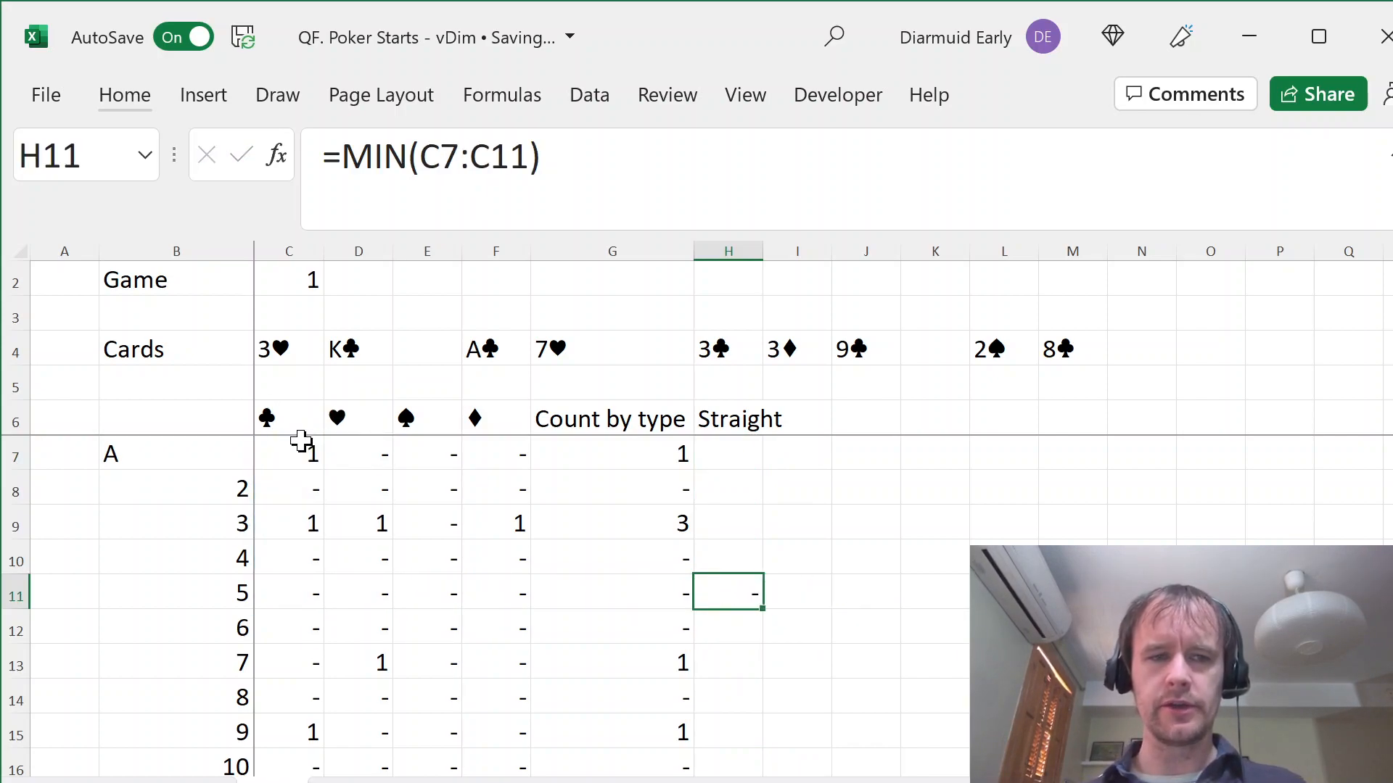
pyautogui.moveTo(288, 457); pyautogui.dragTo(273, 585)
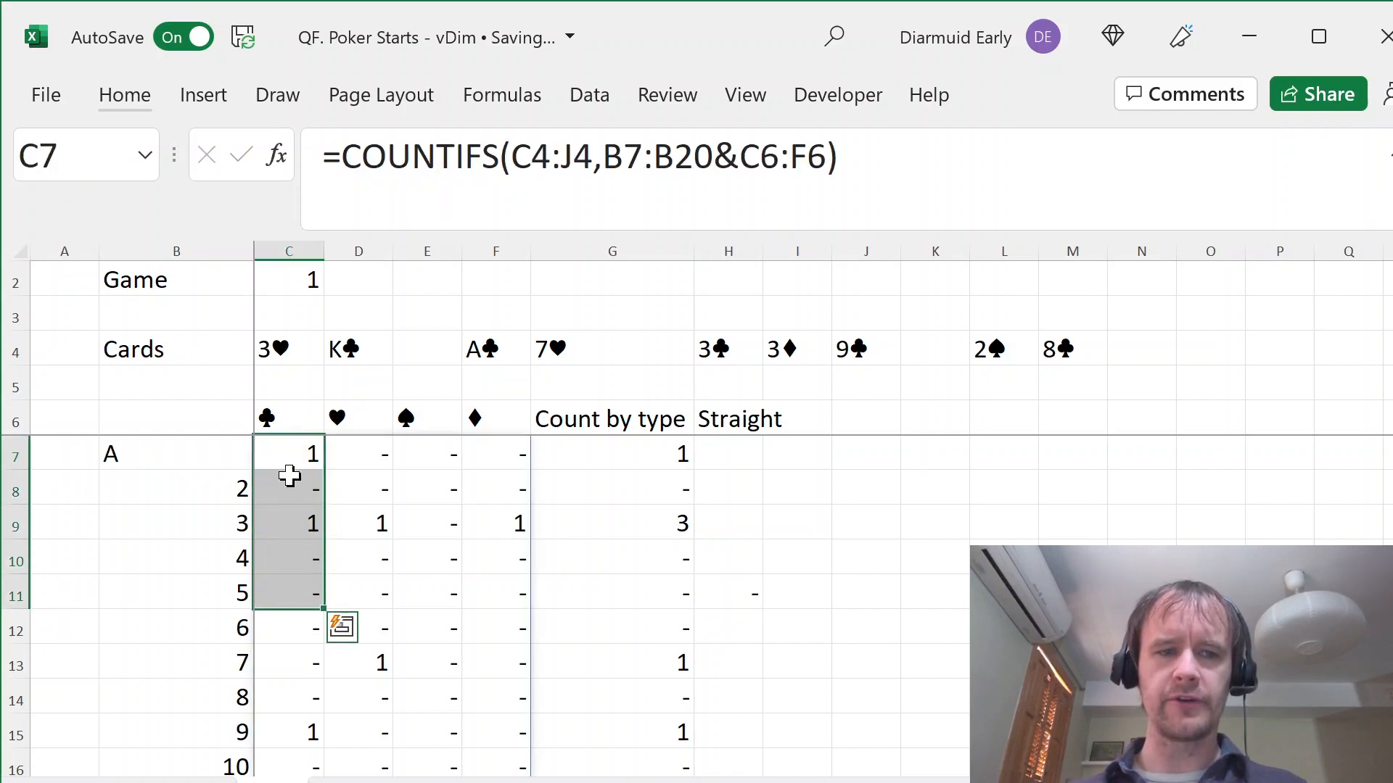
pyautogui.click(727, 591)
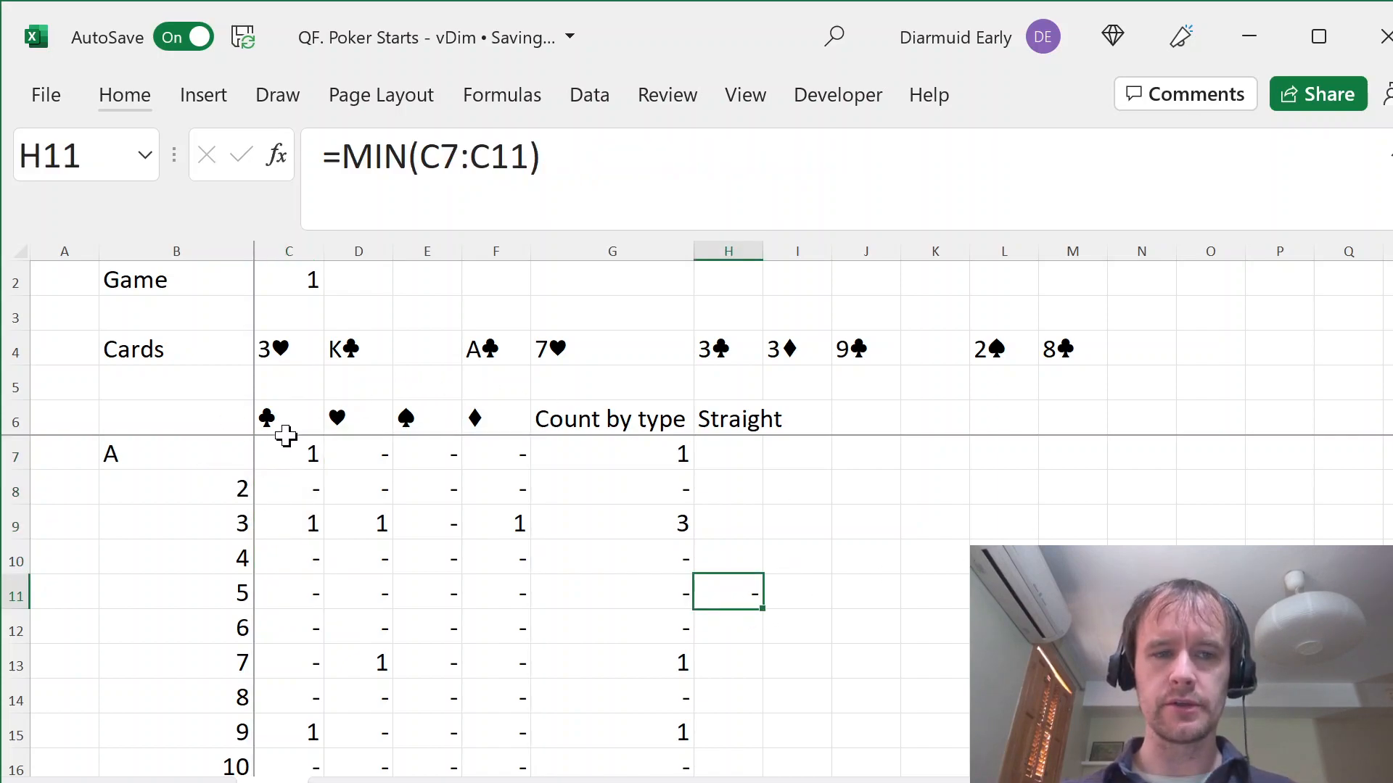
# - Copy the H11 straight formula across to K11 so every suit is covered
pyautogui.hotkey('shift', 'Right')
pyautogui.hotkey('shift', 'Right')
pyautogui.hotkey('shift', 'Right')
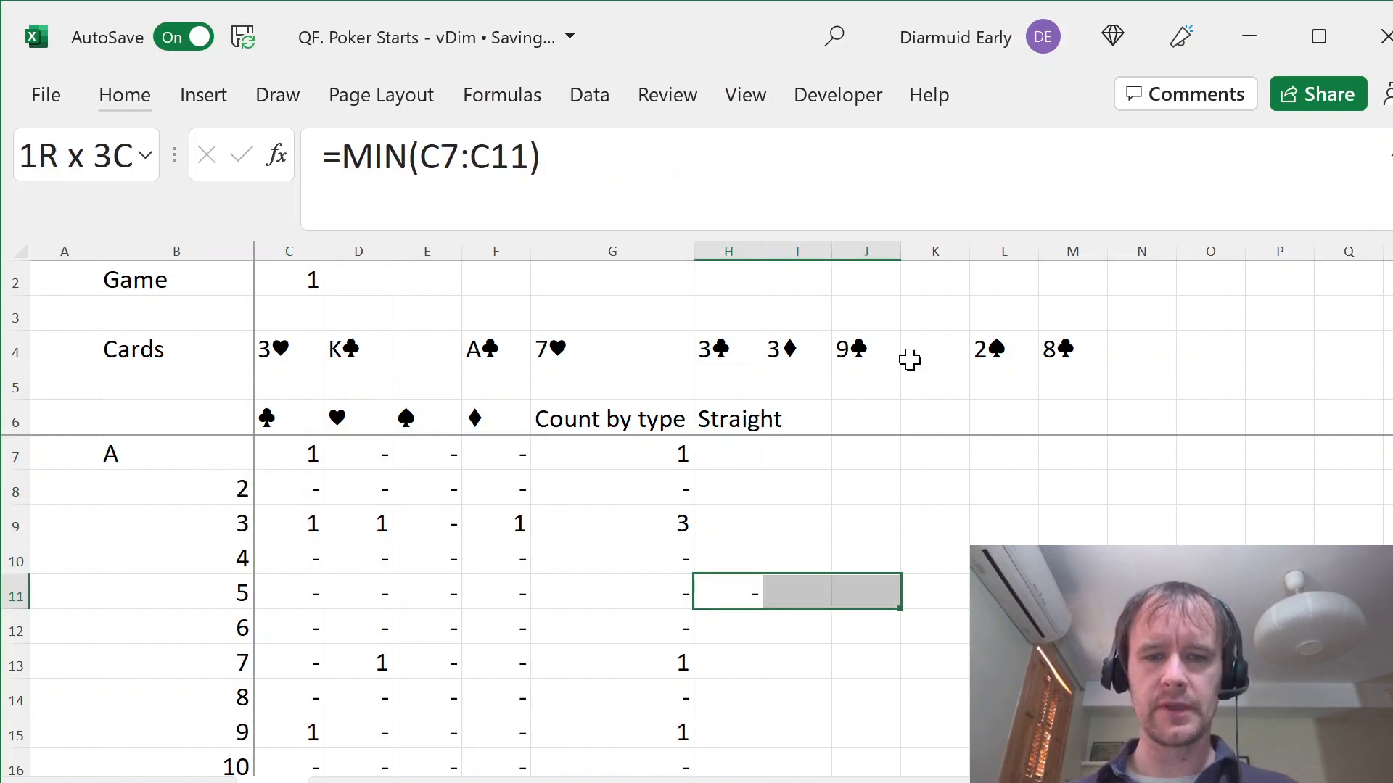
pyautogui.hotkey('ctrl', 'r')
# - Fill the per-suit straight formulas in H11:K11 down to the repeated ace in row 20
pyautogui.press('Left')
pyautogui.hotkey('ctrl', 'Down')
pyautogui.press('Right')
pyautogui.hotkey('ctrl', 'shift', 'Up')
pyautogui.press('Down')
pyautogui.hotkey('ctrl', 'shift', 'Up')
pyautogui.hotkey('shift', 'Right')
pyautogui.hotkey('shift', 'Right')
pyautogui.hotkey('shift', 'Right')
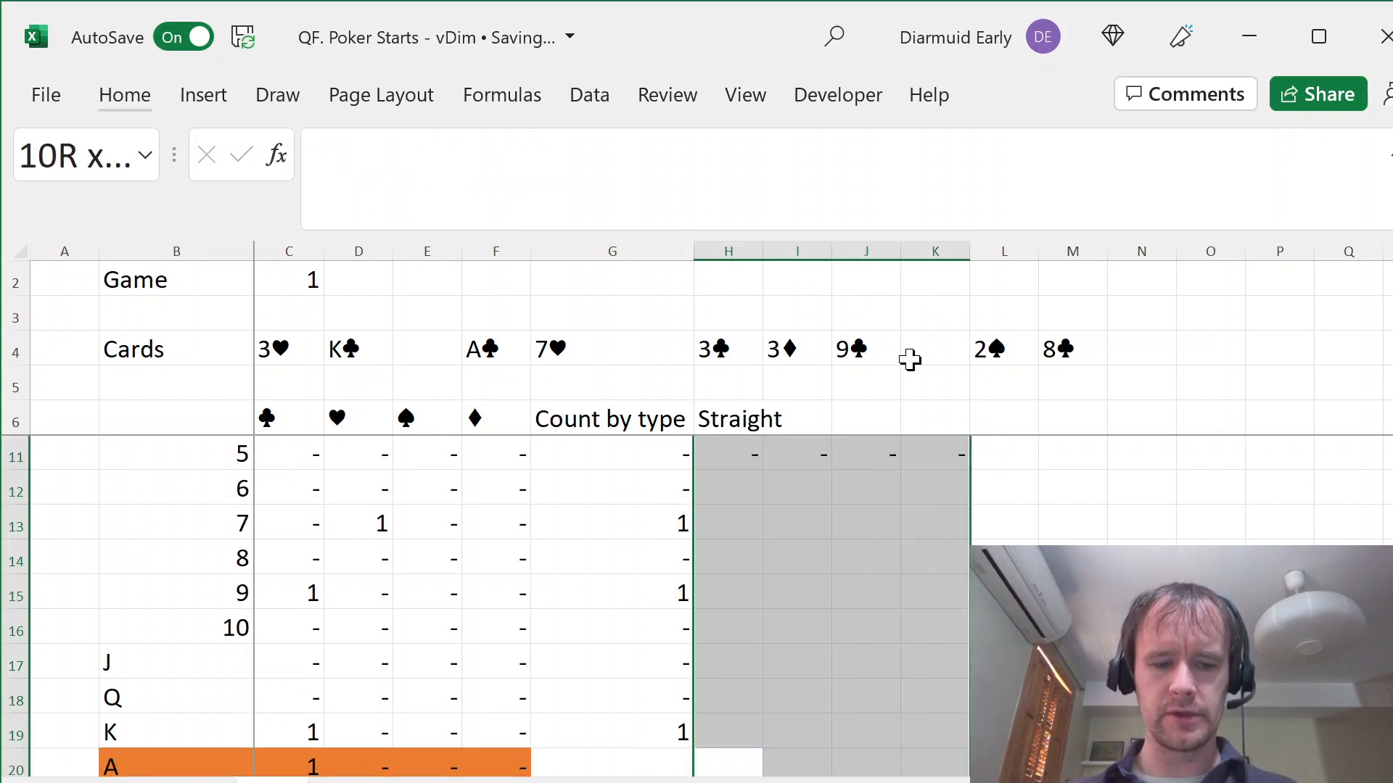
pyautogui.hotkey('ctrl', 'd')
pyautogui.press('Right')
pyautogui.press('Right')
pyautogui.press('Right')
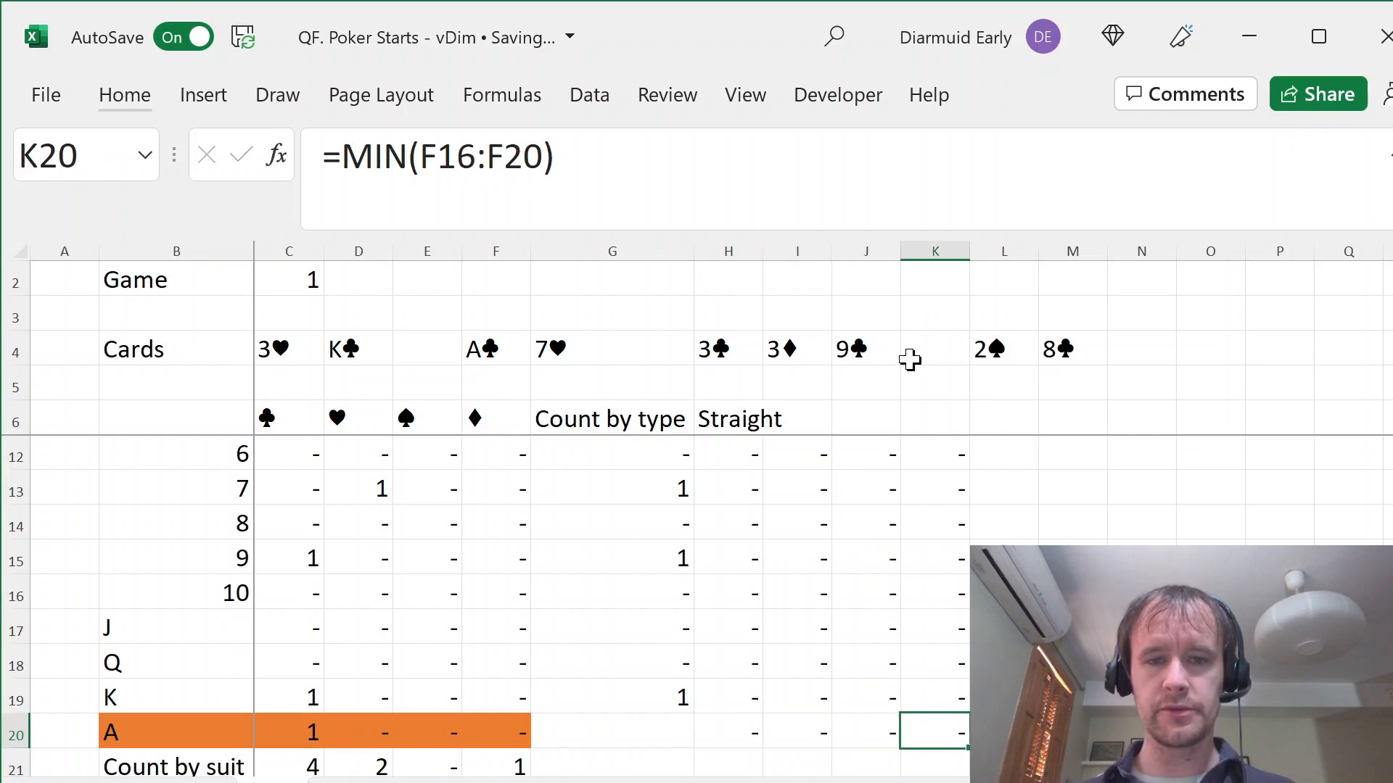
# - Enter =MIN(G7:G11) in L11 to test for a straight across all suits, and reopen the formula to check its range
pyautogui.hotkey('ctrl', 'Up')
pyautogui.press('Right')
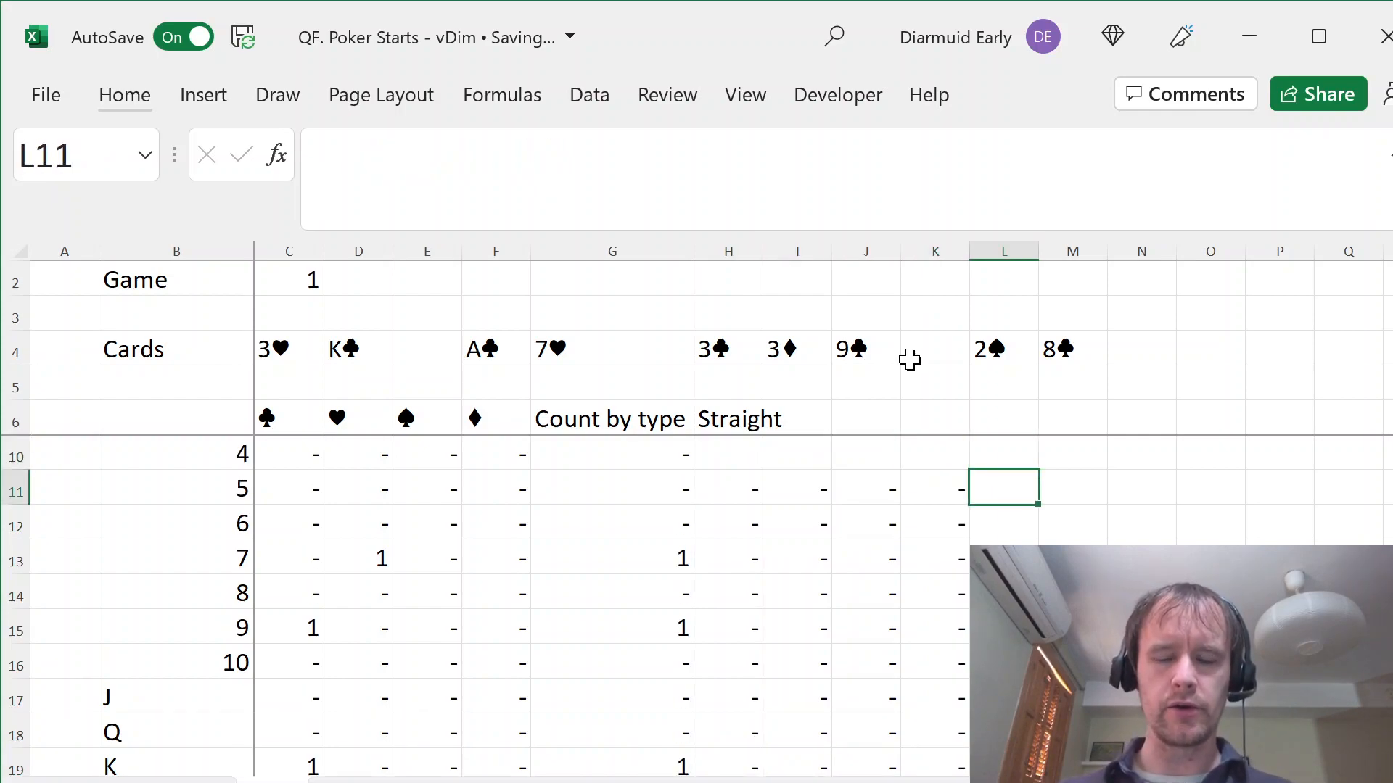
pyautogui.write('=min(')
pyautogui.press('Left')
pyautogui.press('Left')
pyautogui.press('Left')
pyautogui.press('Left')
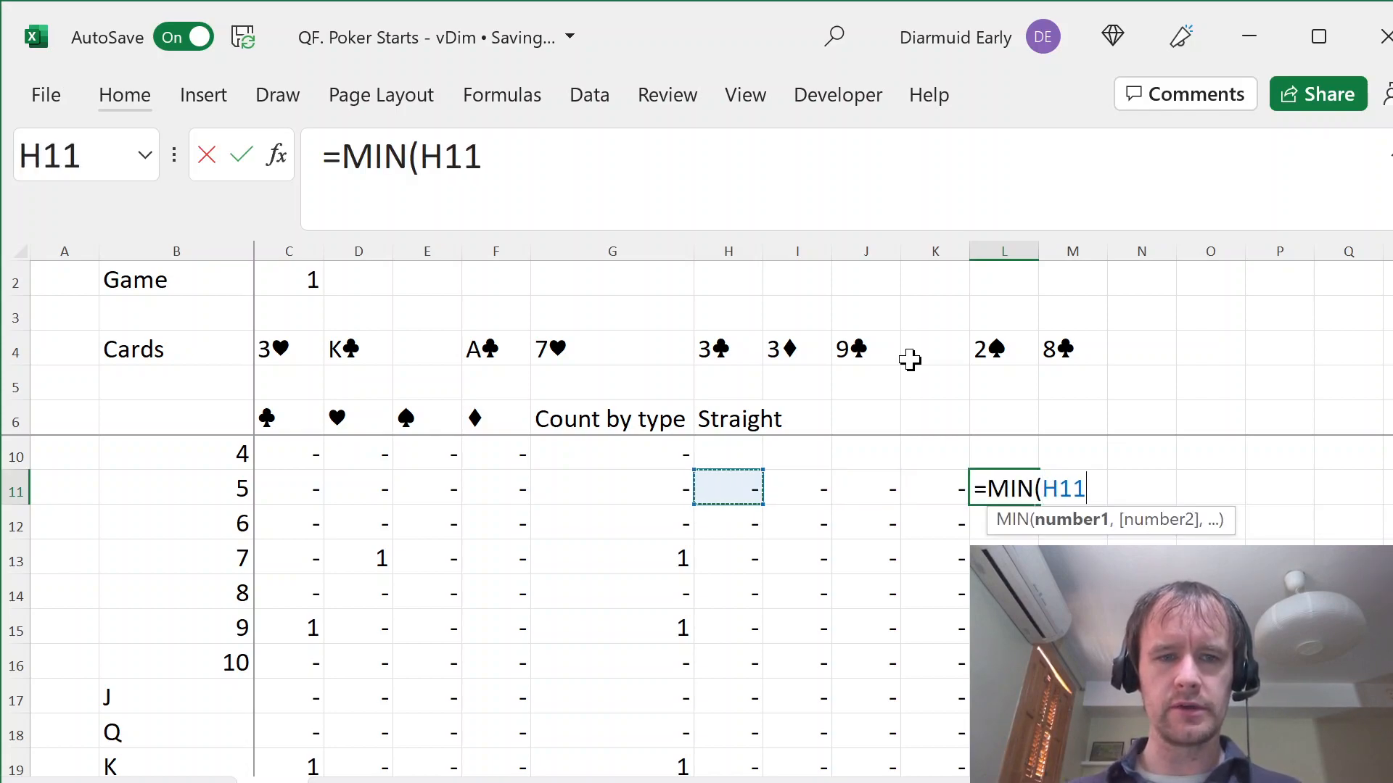
pyautogui.press('Left')
pyautogui.hotkey('shift', 'Up')
pyautogui.hotkey('shift', 'Up')
pyautogui.hotkey('shift', 'Up')
pyautogui.hotkey('shift', 'Up')
pyautogui.hotkey('shift', 'Up')
pyautogui.hotkey('shift', 'Down')
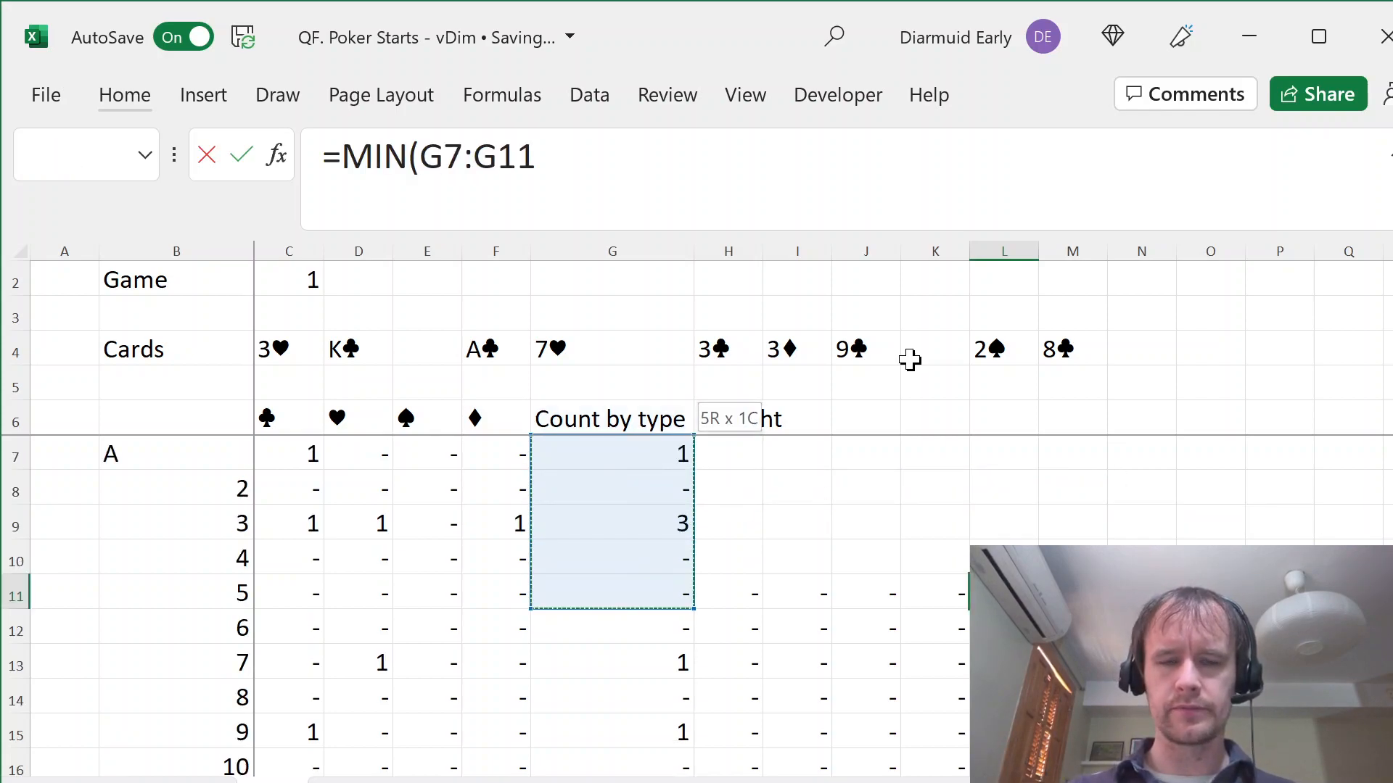
pyautogui.hotkey('ctrl', 'Return')
pyautogui.press('F2')
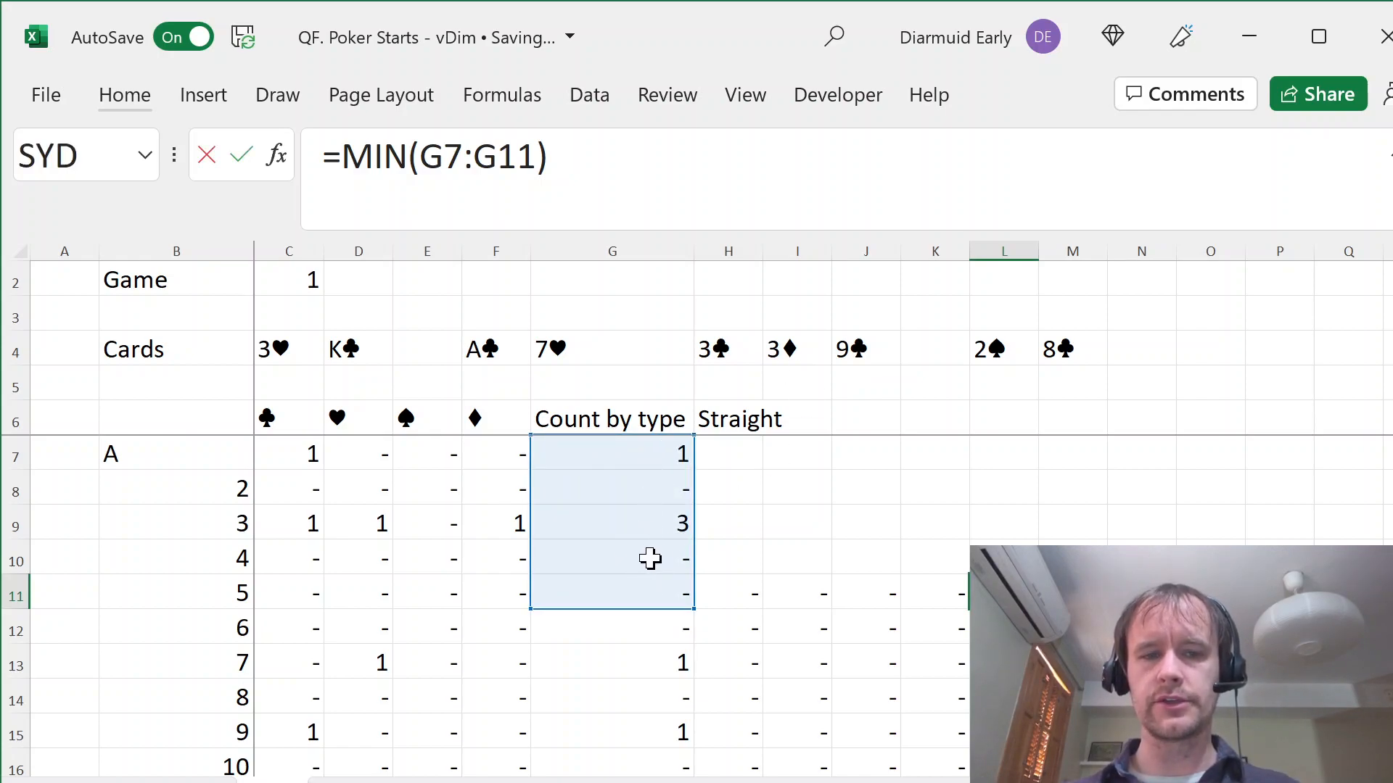
# - Fill the all-suits straight formula from L11 down to the repeated ace in row 20
pyautogui.press('Escape')
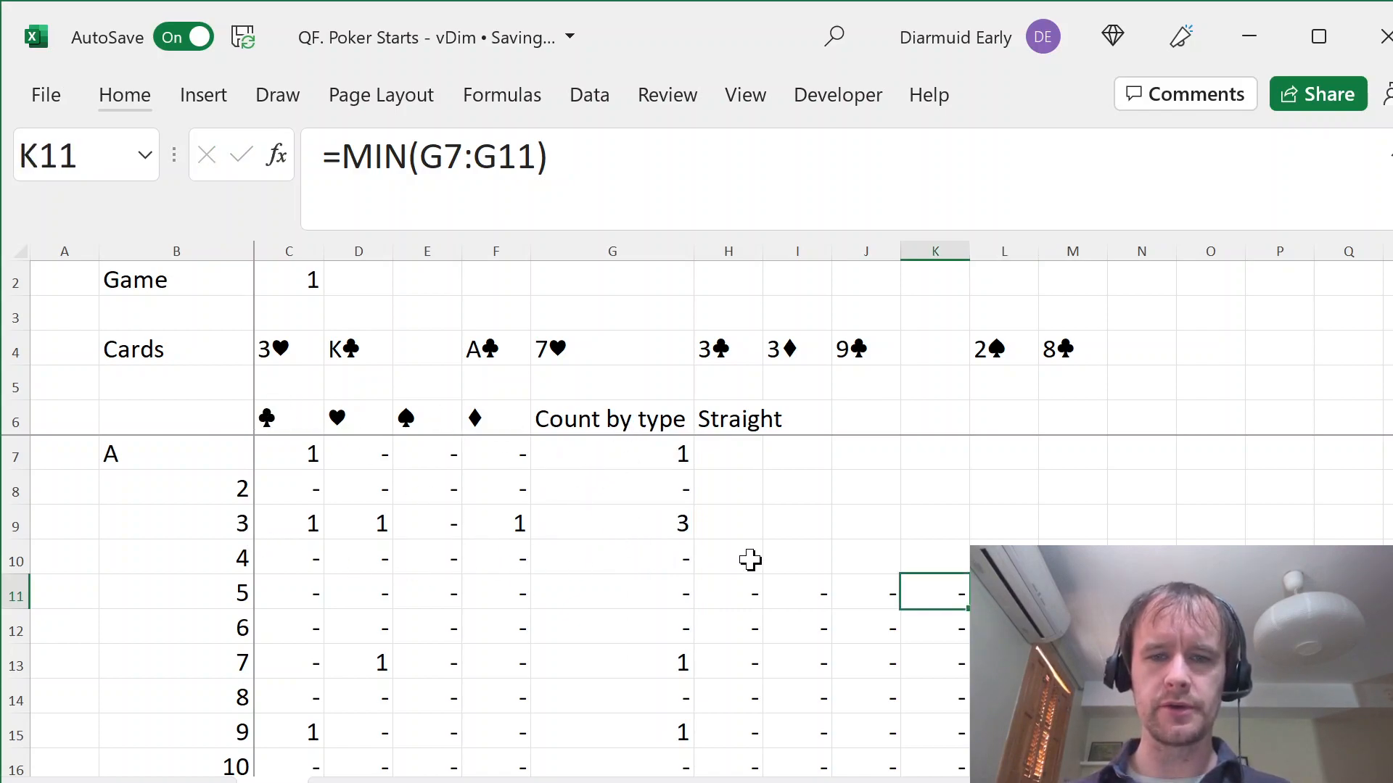
pyautogui.hotkey('ctrl', 'Down')
pyautogui.hotkey('ctrl', 'shift', 'Up')
pyautogui.hotkey('ctrl', 'd')
# - Copy the hand names from Royal Flush to High Card in the List of Poker Combinations on the instructions sheet
pyautogui.press('Left')
pyautogui.press('Down')
pyautogui.press('Left')
pyautogui.press('Down')
pyautogui.press('Left')
pyautogui.press('Left')
pyautogui.hotkey('ctrl', 'Down')
pyautogui.press('Left')
pyautogui.press('Left')
pyautogui.press('Left')
pyautogui.press('Down')
pyautogui.press('Down')
pyautogui.press('Down')
pyautogui.press('Left')
pyautogui.press('Left')
pyautogui.press('Down')
pyautogui.press('Down')
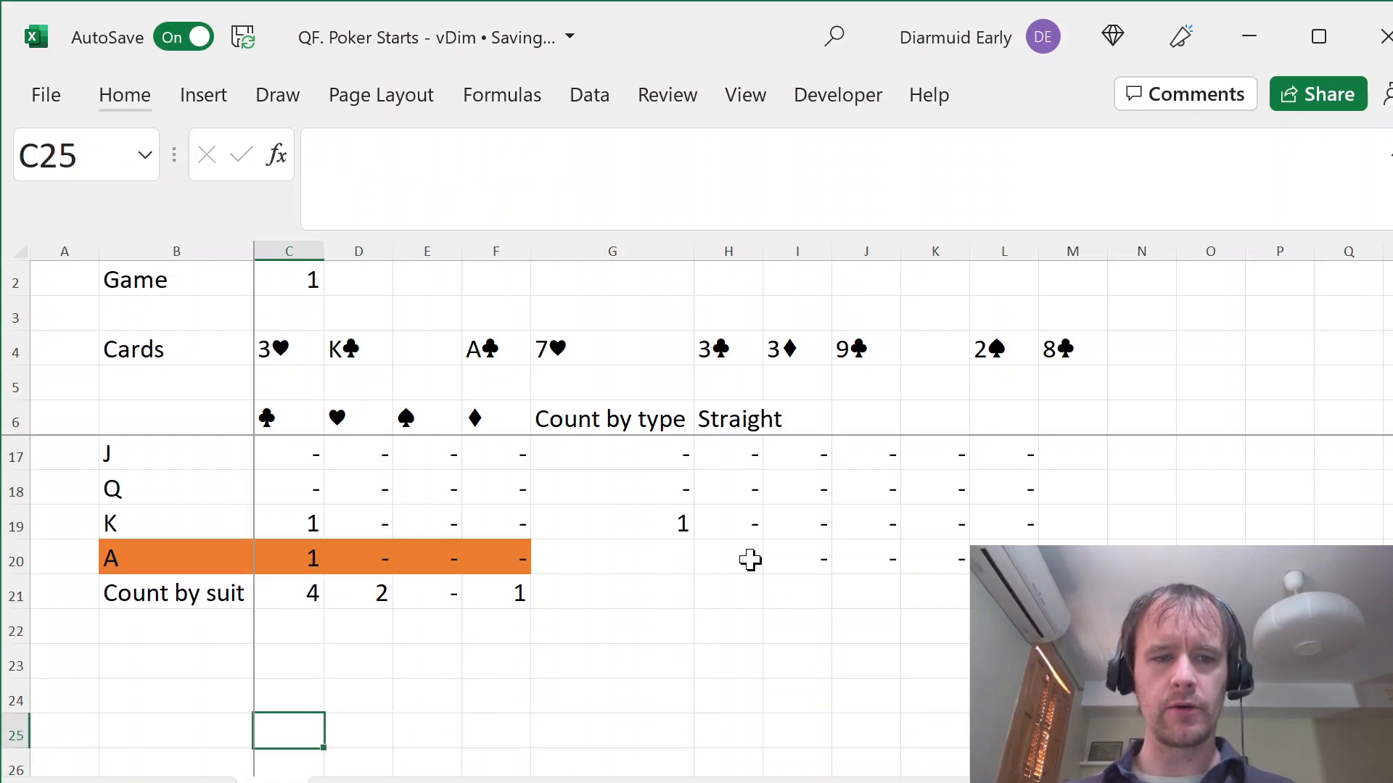
pyautogui.press('Left')
pyautogui.press('Up')
pyautogui.press('Up')
pyautogui.hotkey('ctrl', 'pageup')
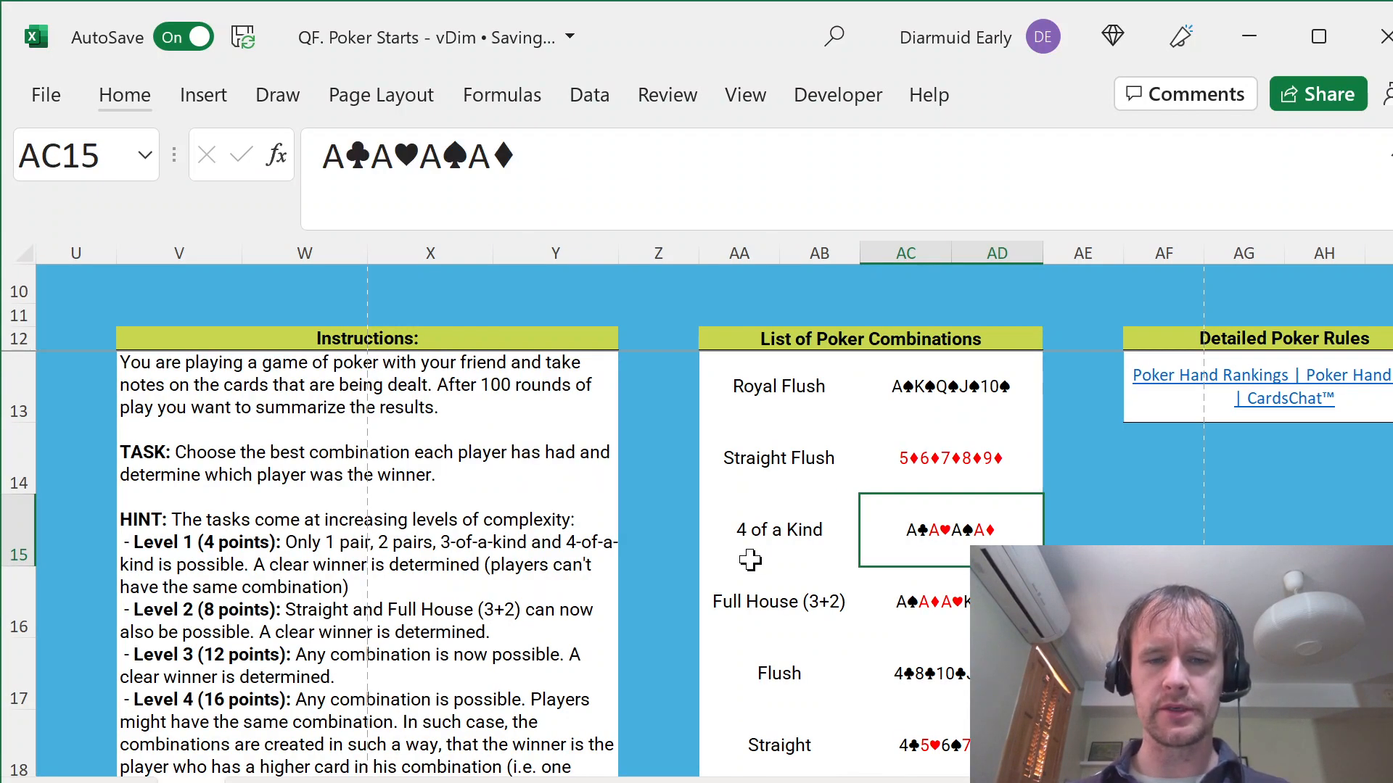
pyautogui.press('Left')
pyautogui.press('Up')
pyautogui.press('Up')
pyautogui.scroll(-2, 750, 559)
# - Paste the copied hand names as values into the calculation sheet, starting at B24
pyautogui.hotkey('ctrl', 'pagedown')
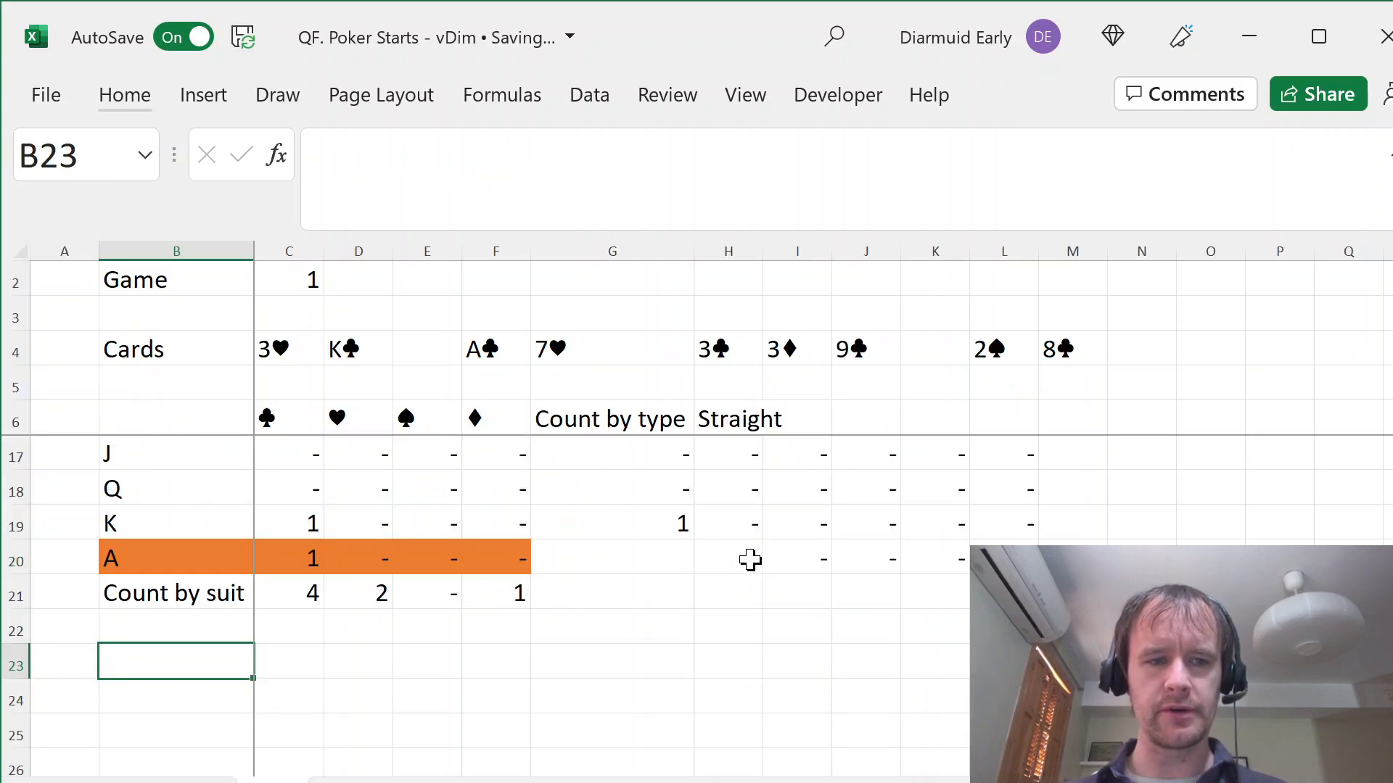
pyautogui.press('Down')
pyautogui.hotkey('alt', 'e')
pyautogui.press('s')
pyautogui.press('v')
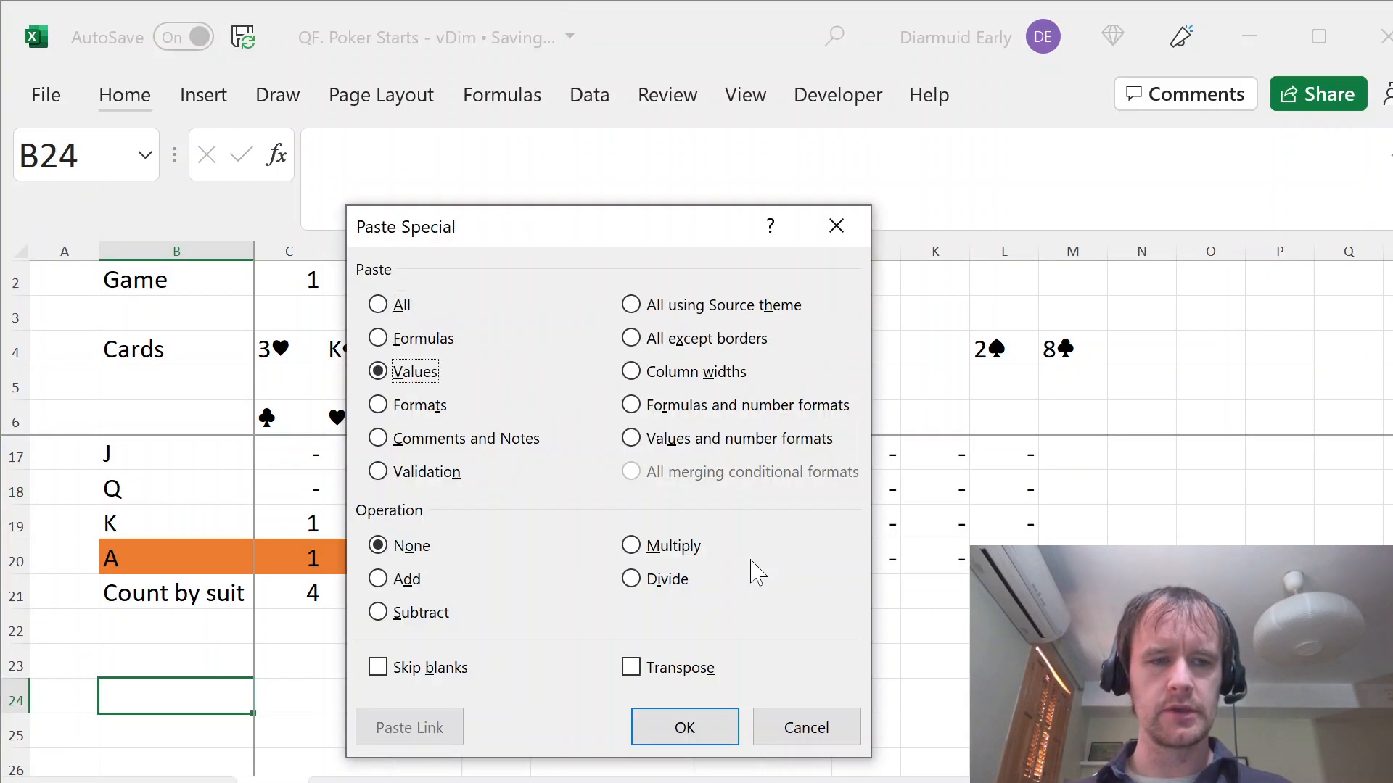
pyautogui.press('Return')
pyautogui.press('Right')
pyautogui.press('Left')
pyautogui.press('Right')
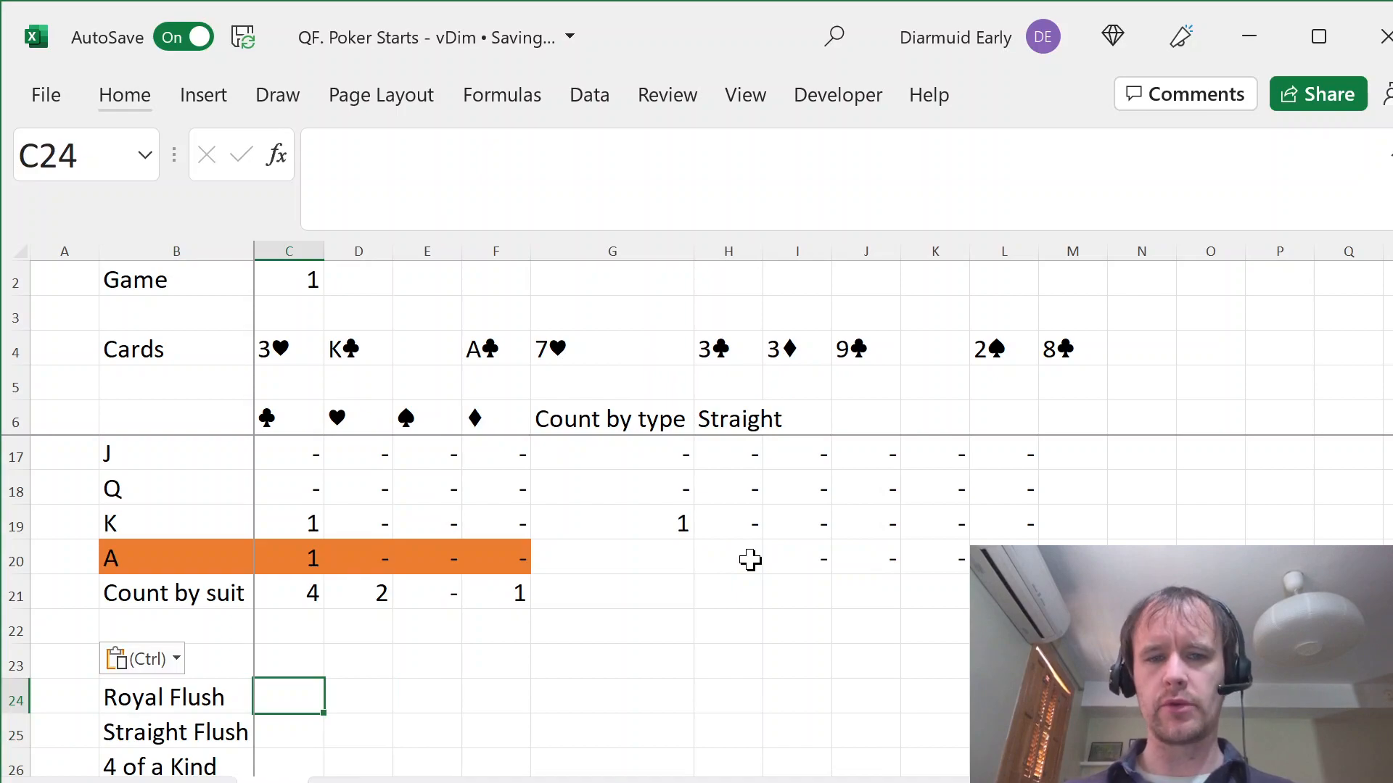
pyautogui.write('=')
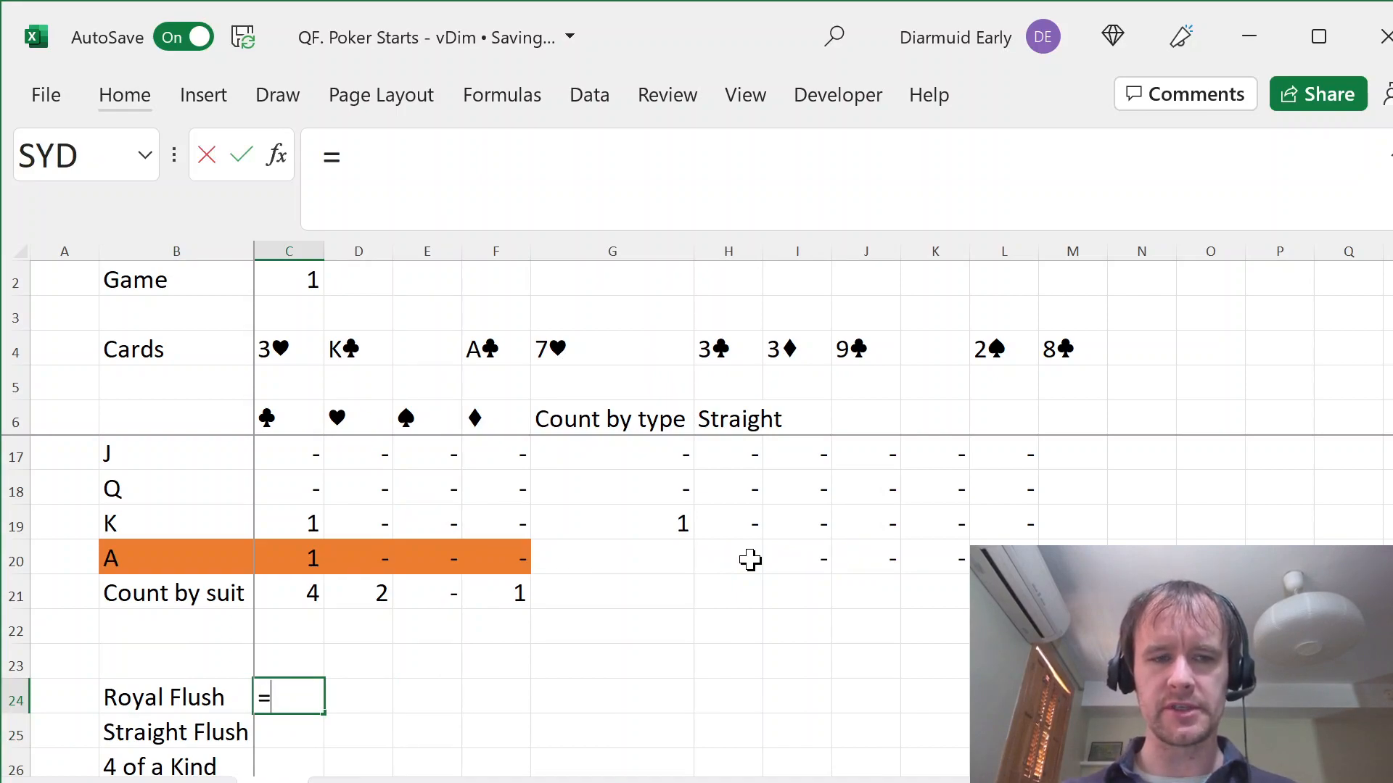
pyautogui.write('sum(')
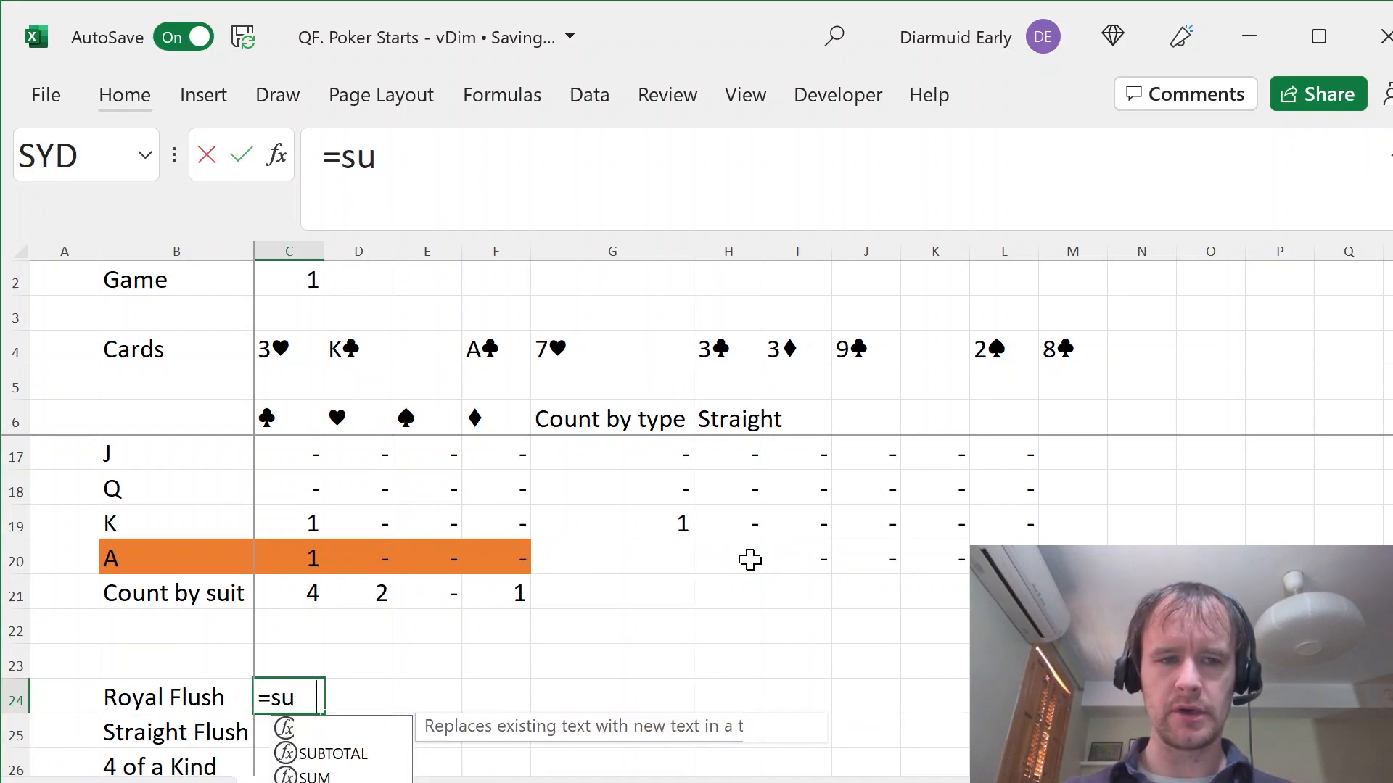
pyautogui.click(750, 559)
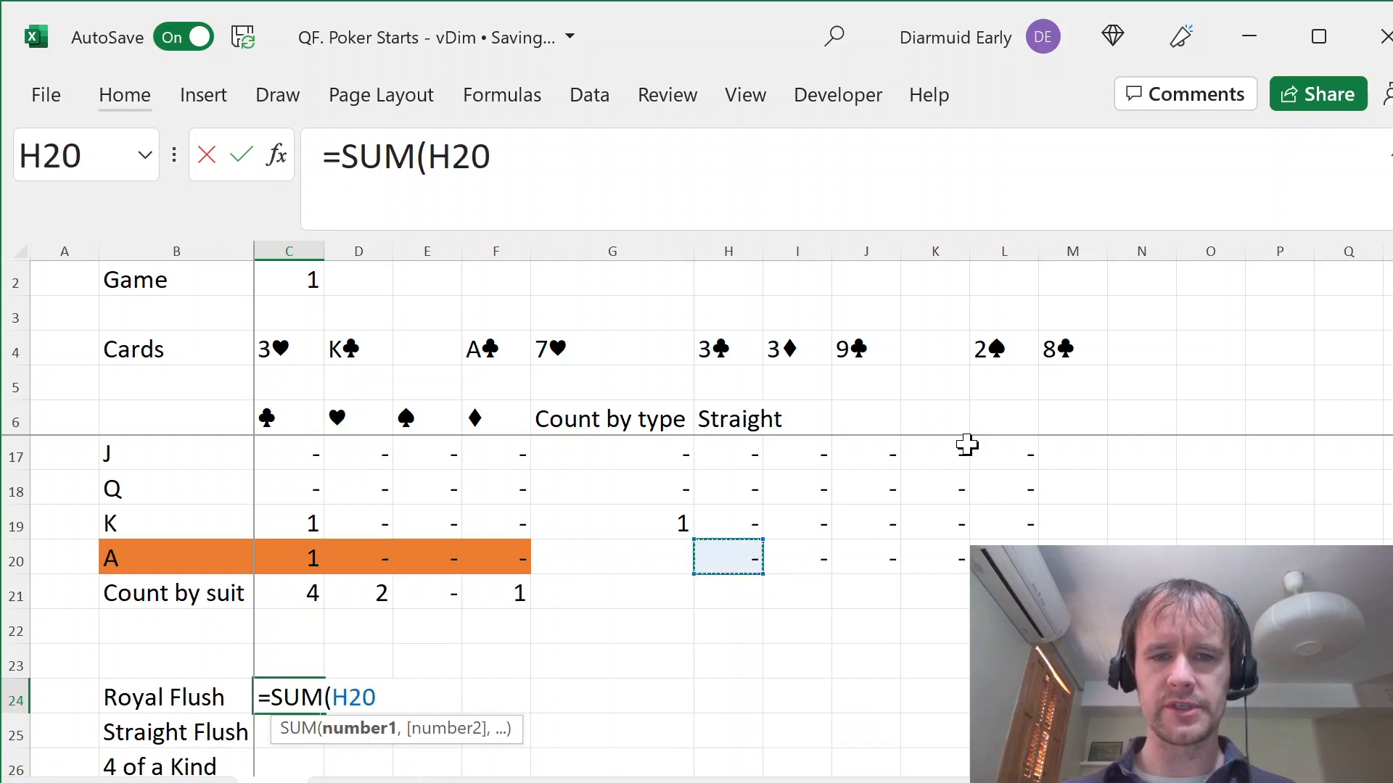
pyautogui.hotkey('shift', 'Right')
pyautogui.hotkey('shift', 'Right')
pyautogui.hotkey('shift', 'Right')
pyautogui.press('Escape')
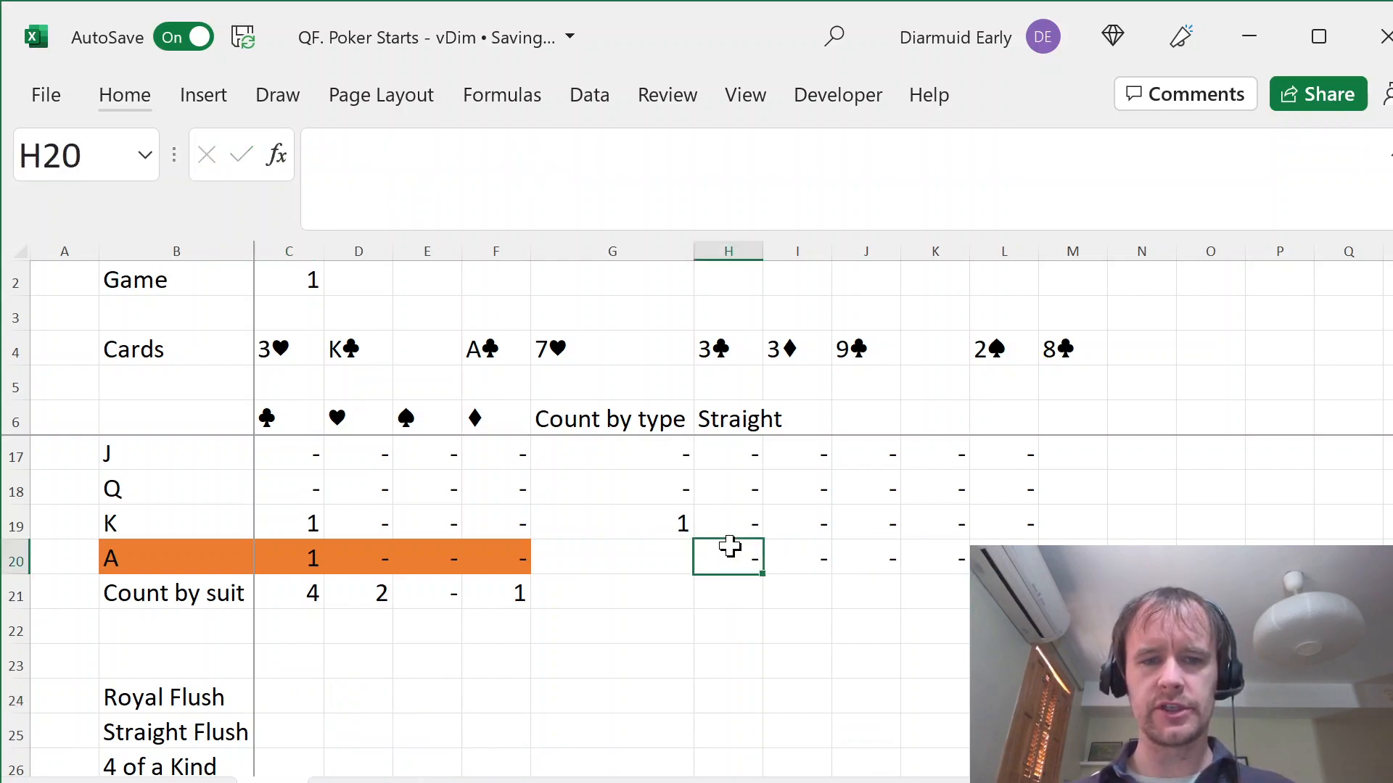
# - Check the range used by the straight formula in H20 against the clubs counts from 10 to ace
pyautogui.doubleClick(728, 552)
pyautogui.scroll(2, 455, 533)
pyautogui.scroll(1, 456, 533)
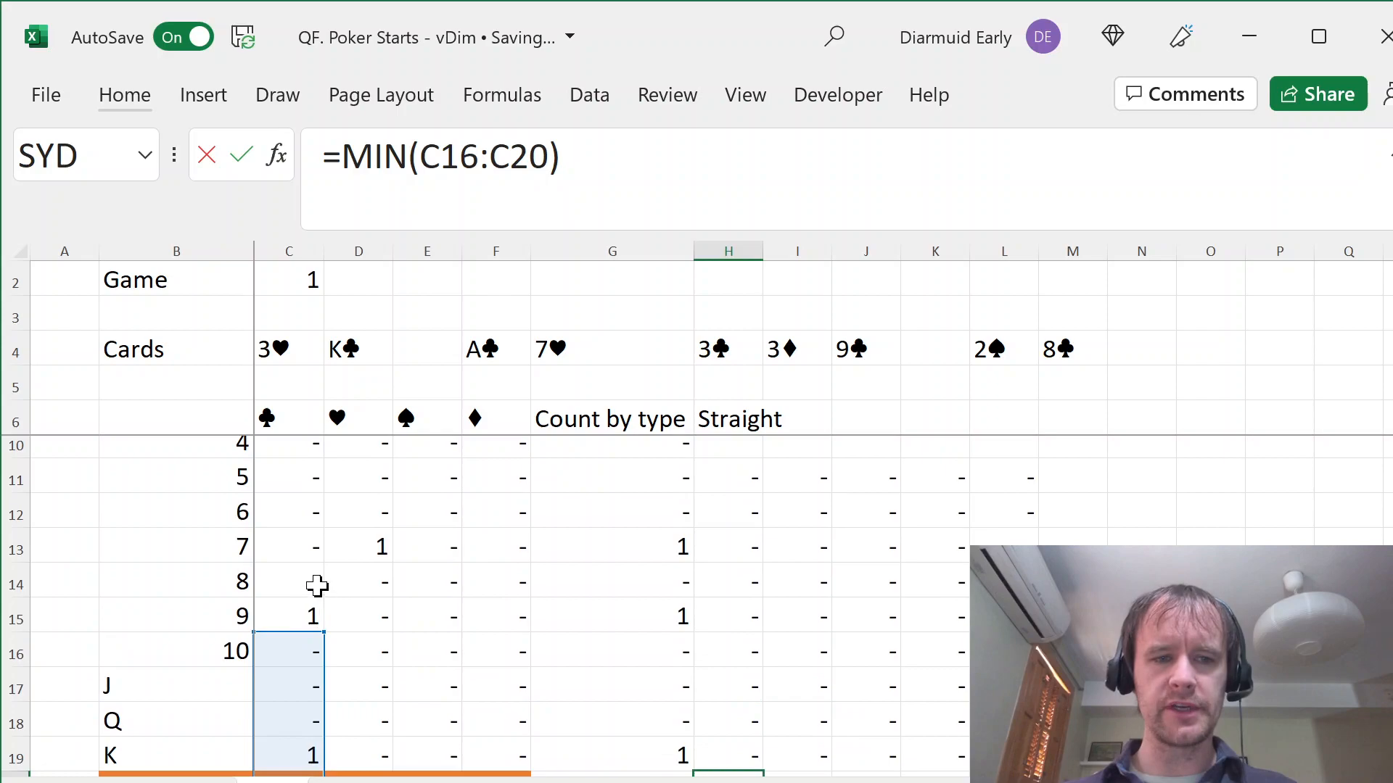
pyautogui.scroll(-2, 379, 617)
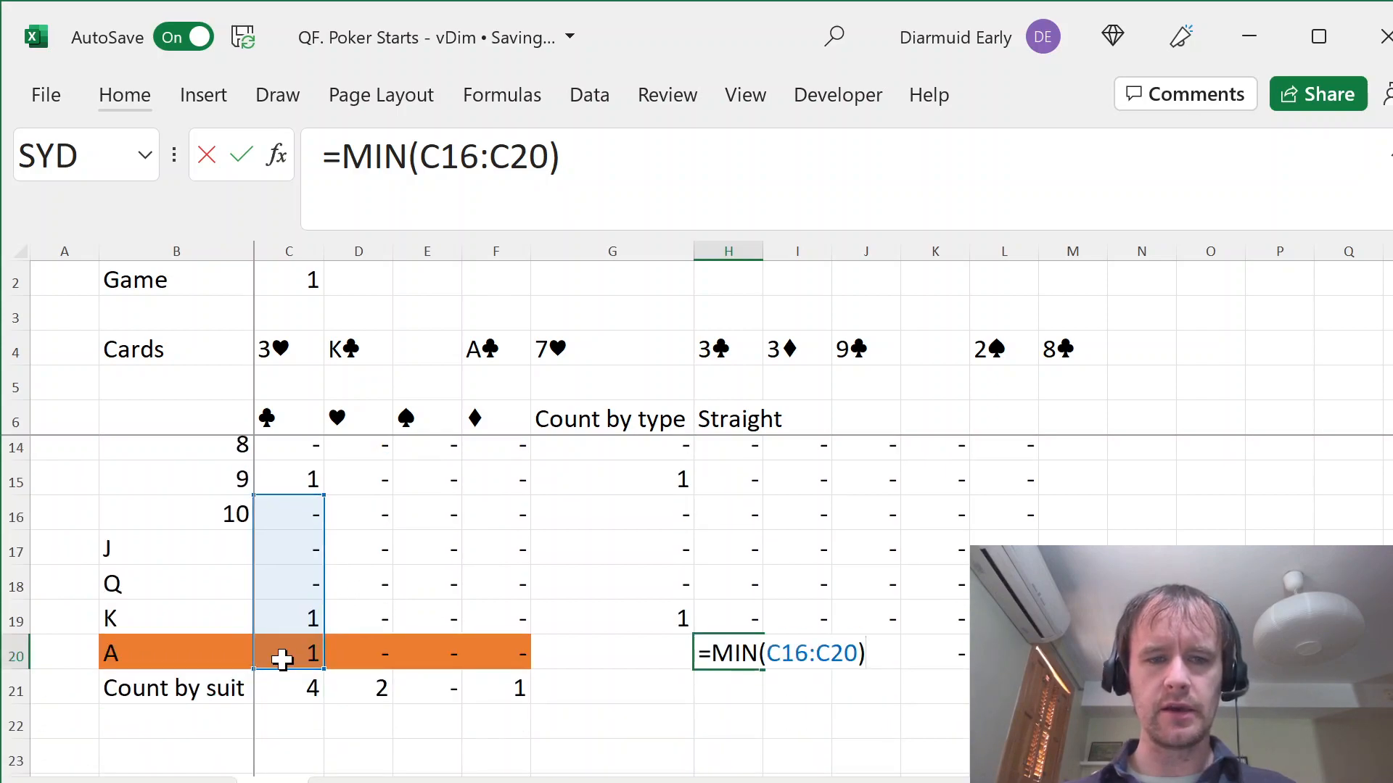
pyautogui.press('Escape')
# - Enter =SUM(H20:K20) in C24 to total the ace-high straights of the four suits for Royal Flush
pyautogui.scroll(-3, 336, 740)
pyautogui.click(298, 567)
pyautogui.write('=sum(')
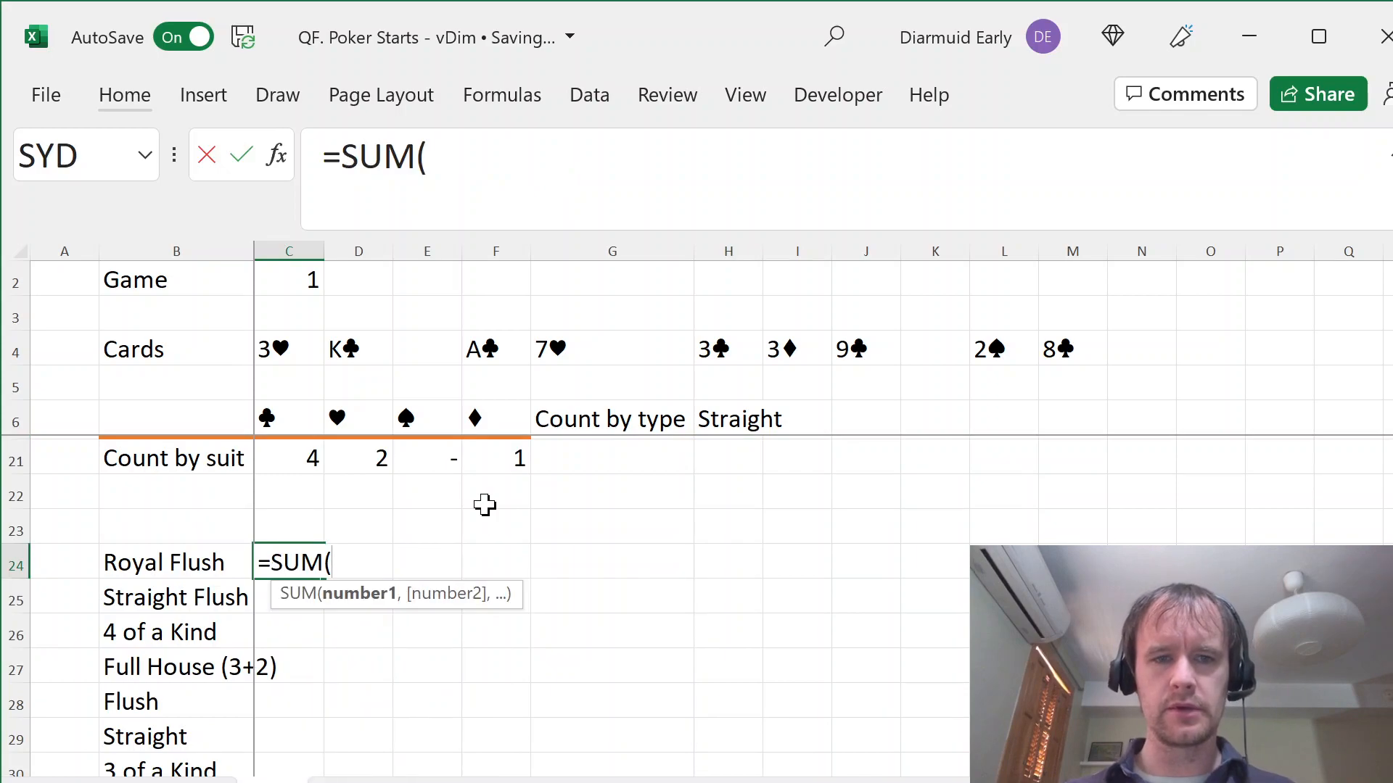
pyautogui.click(649, 502)
pyautogui.press('Right')
pyautogui.press('Up')
pyautogui.press('Up')
pyautogui.press('Up')
pyautogui.press('Down')
pyautogui.hotkey('shift', 'Right')
pyautogui.hotkey('shift', 'Right')
pyautogui.hotkey('shift', 'Right')
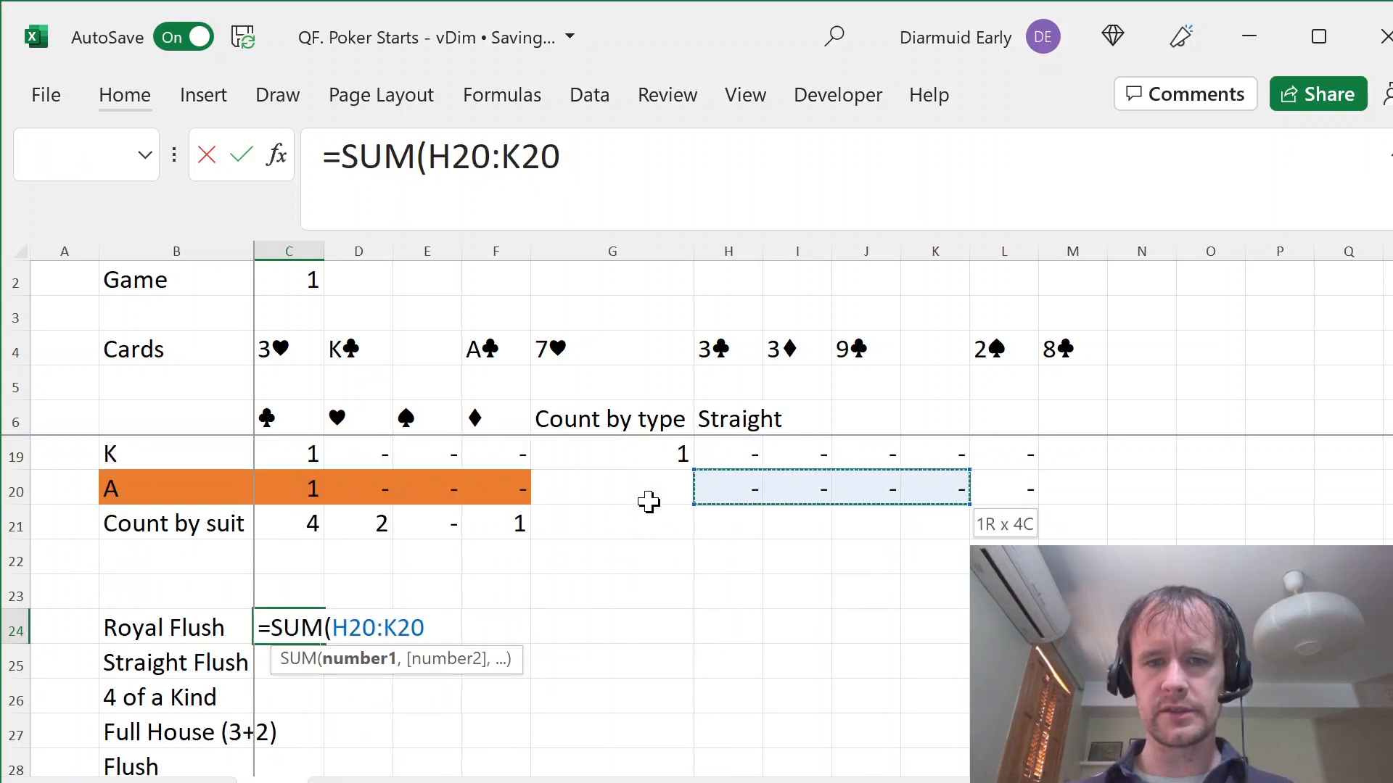
pyautogui.press('Return')
pyautogui.press('Up')
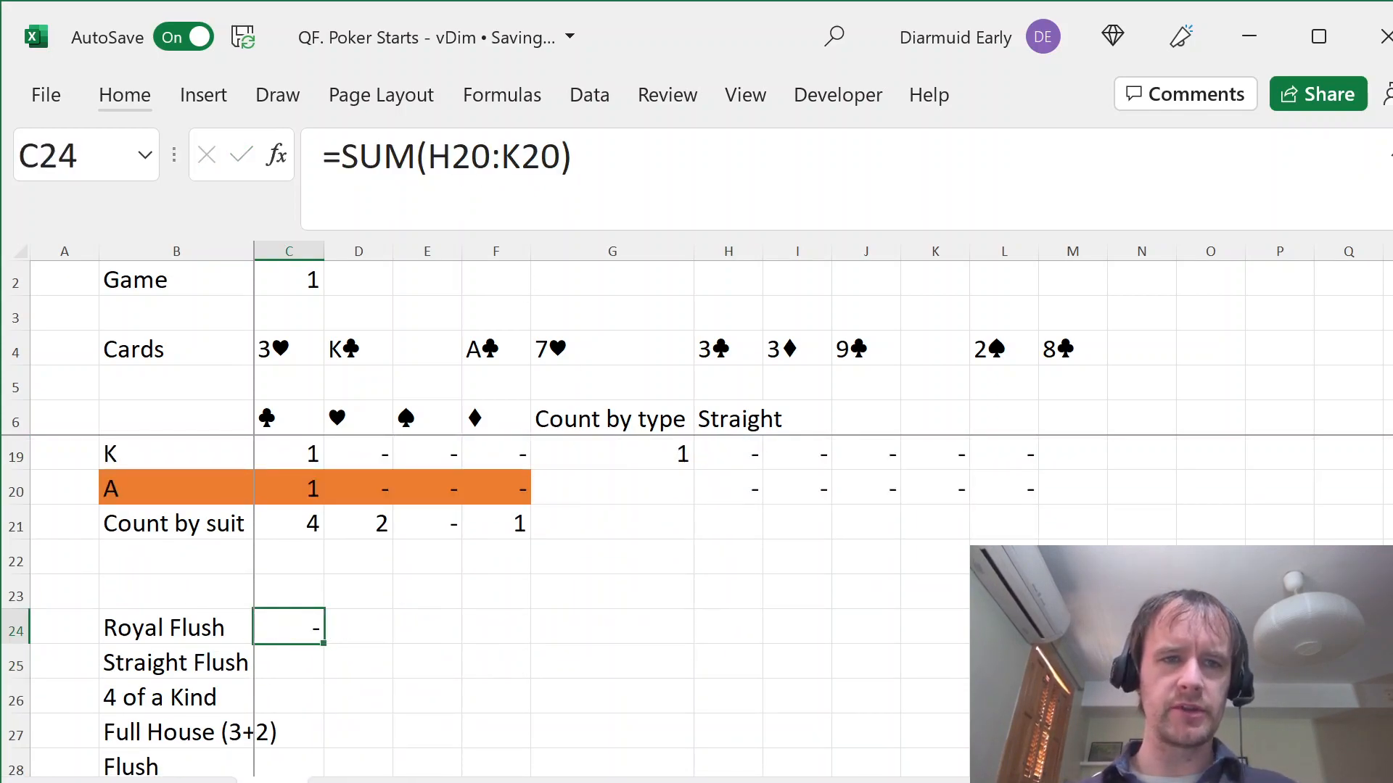
# - Turn the Royal Flush total in C24 into a flag with =--(SUM(H20:K20)>0)
pyautogui.press('F2')
pyautogui.press('Home')
pyautogui.press('Right')
pyautogui.write('--(')
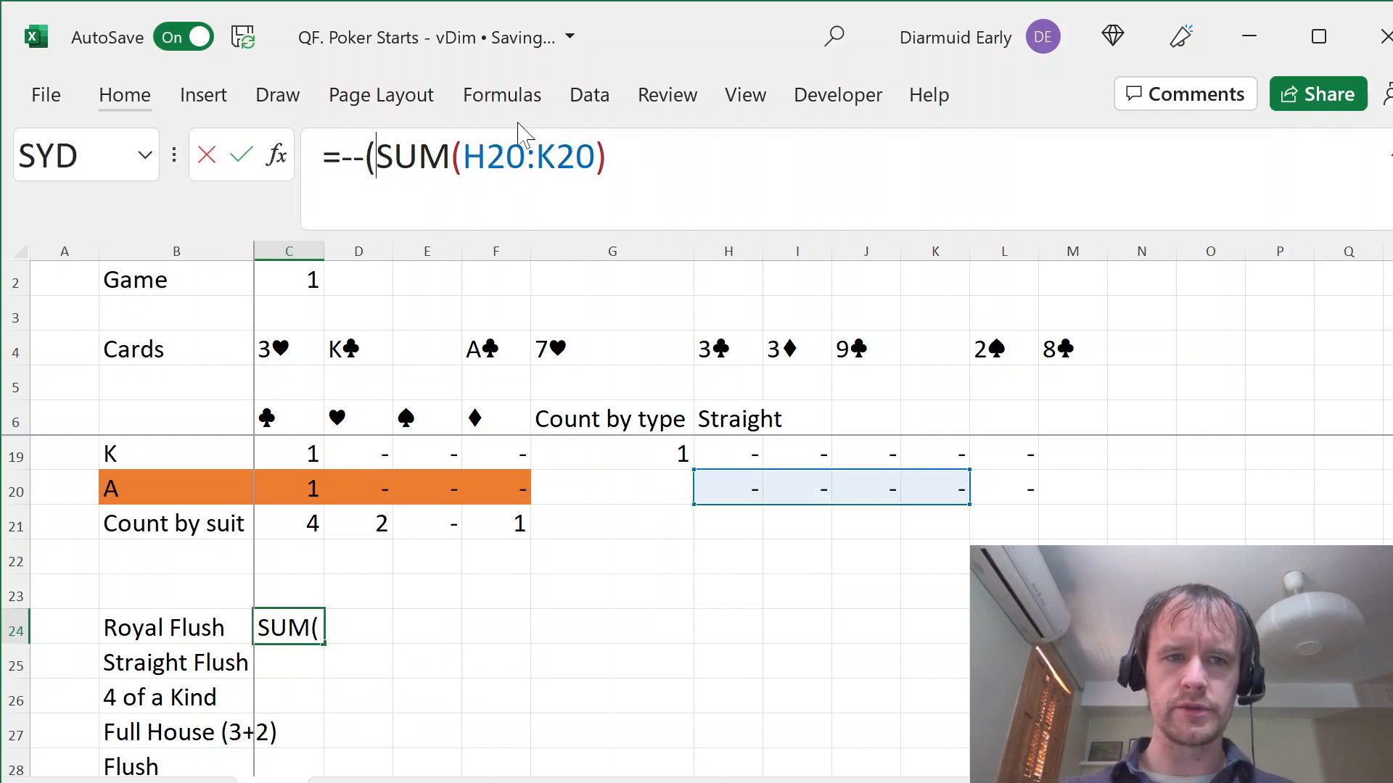
pyautogui.press('End')
pyautogui.write('>0)')
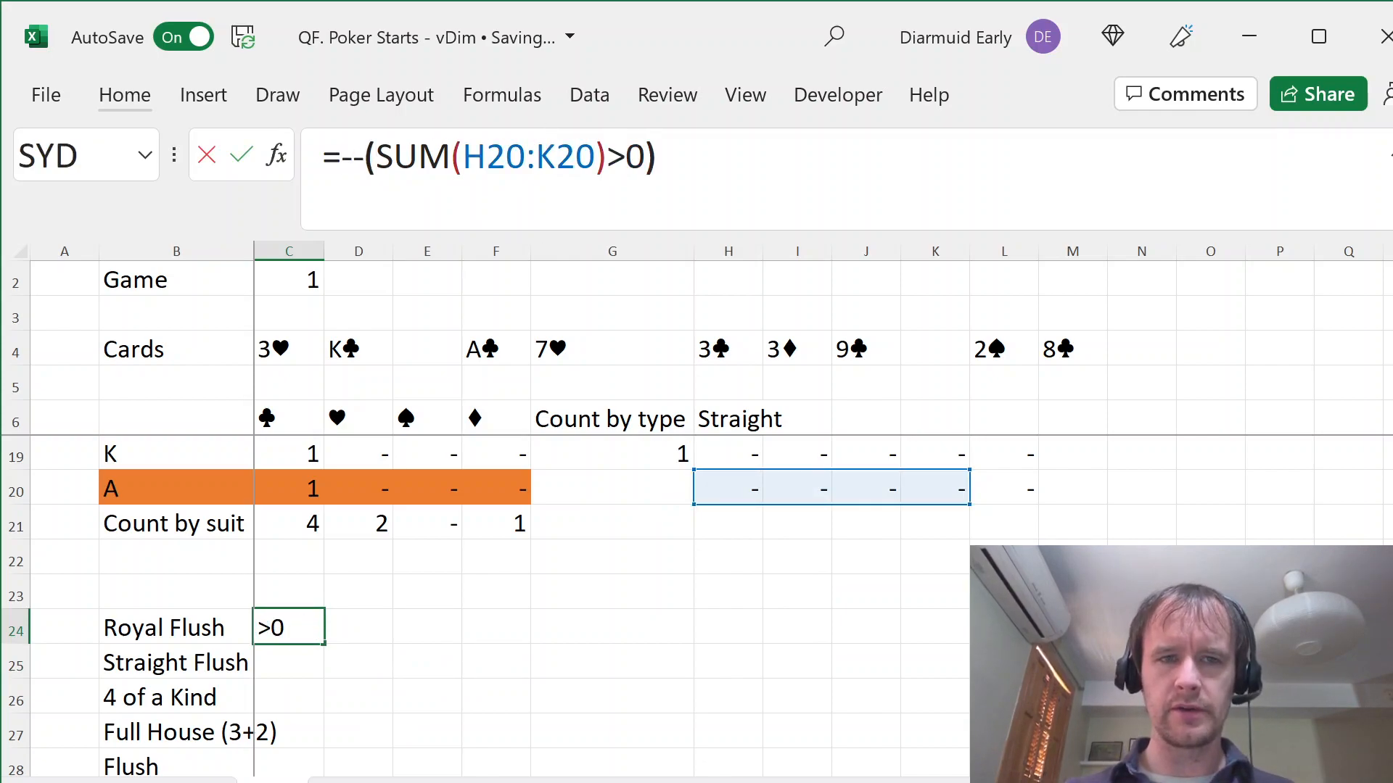
pyautogui.hotkey('ctrl', 'Return')
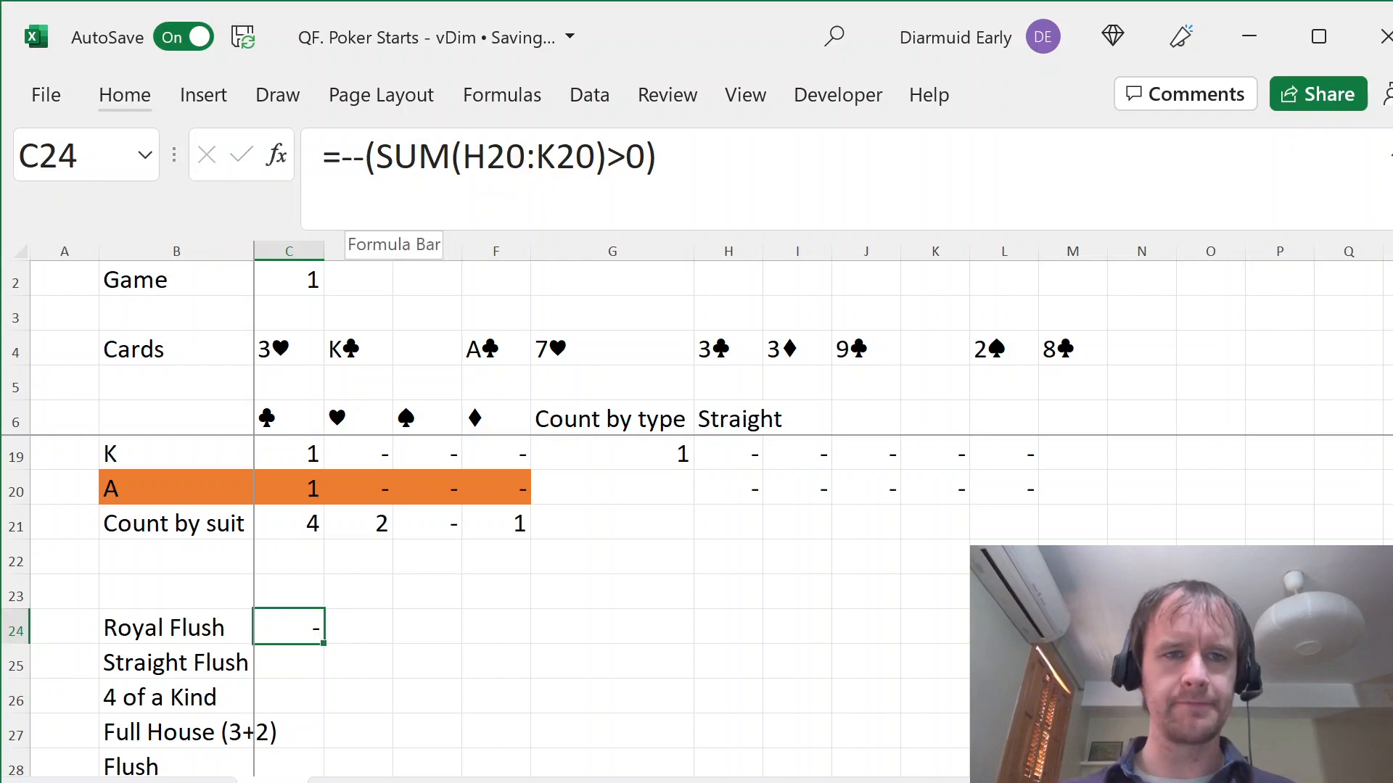
# - Rewrite the Royal Flush flag in C24 as =IF(SUM(H20:K20)>0,1,0)
pyautogui.click(363, 211)
pyautogui.press('BackSpace')
pyautogui.press('BackSpace')
pyautogui.write('if')
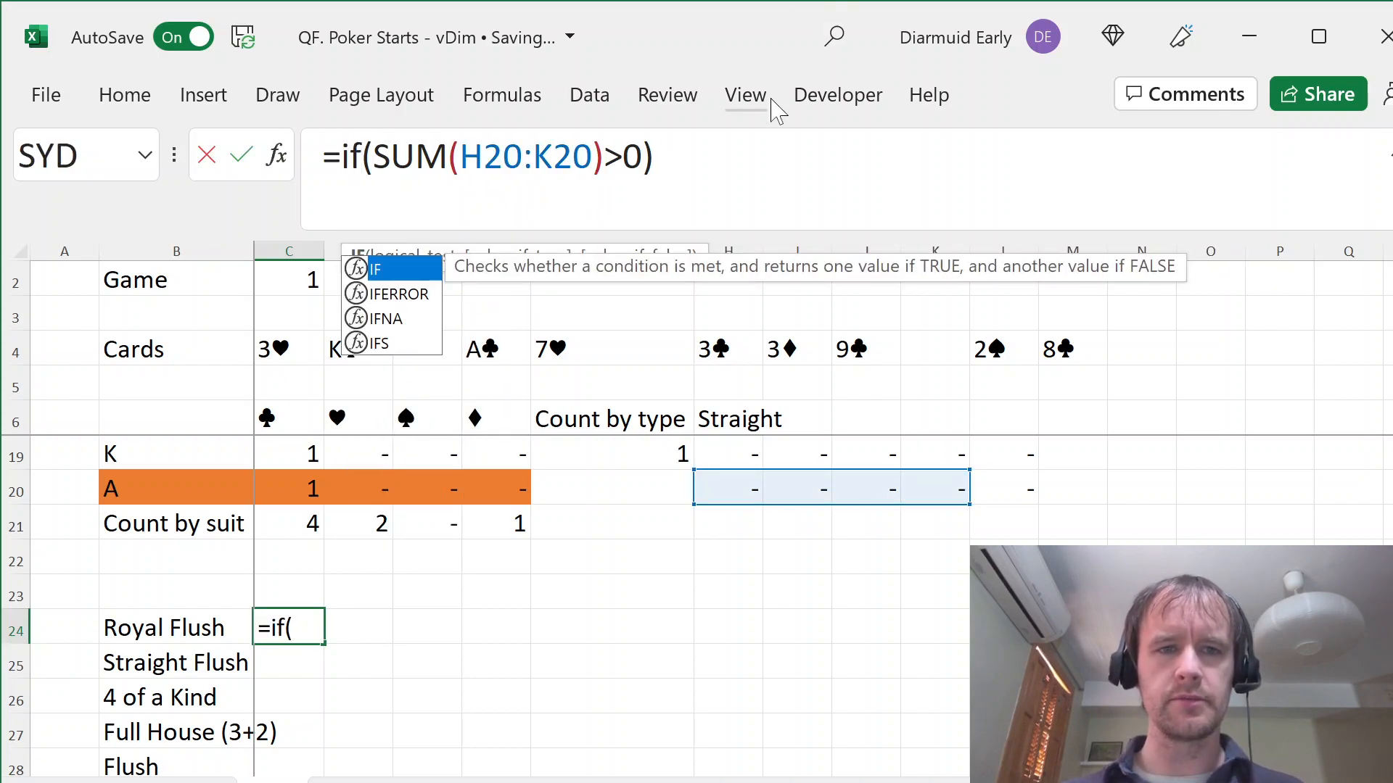
pyautogui.press('End')
pyautogui.press('Left')
pyautogui.write(',1,0')
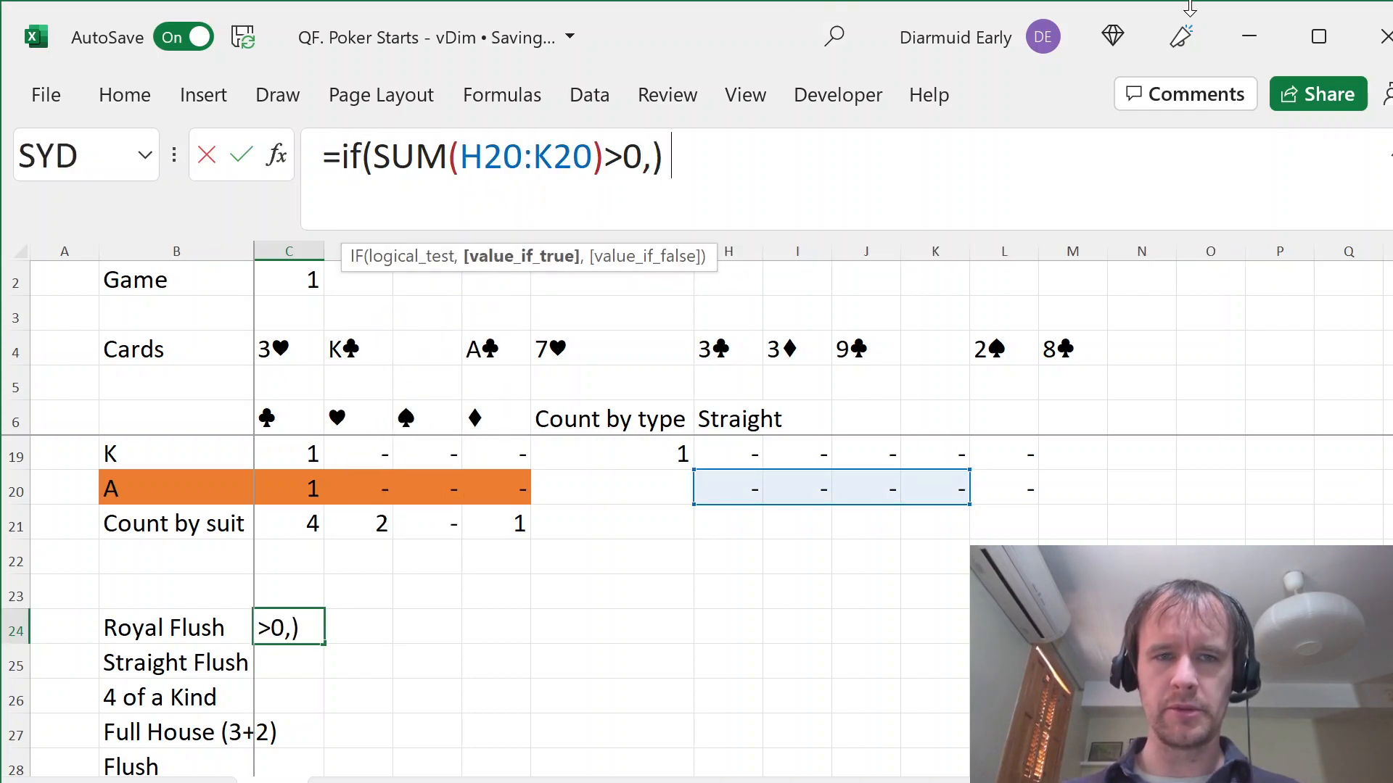
pyautogui.hotkey('ctrl', 'Return')
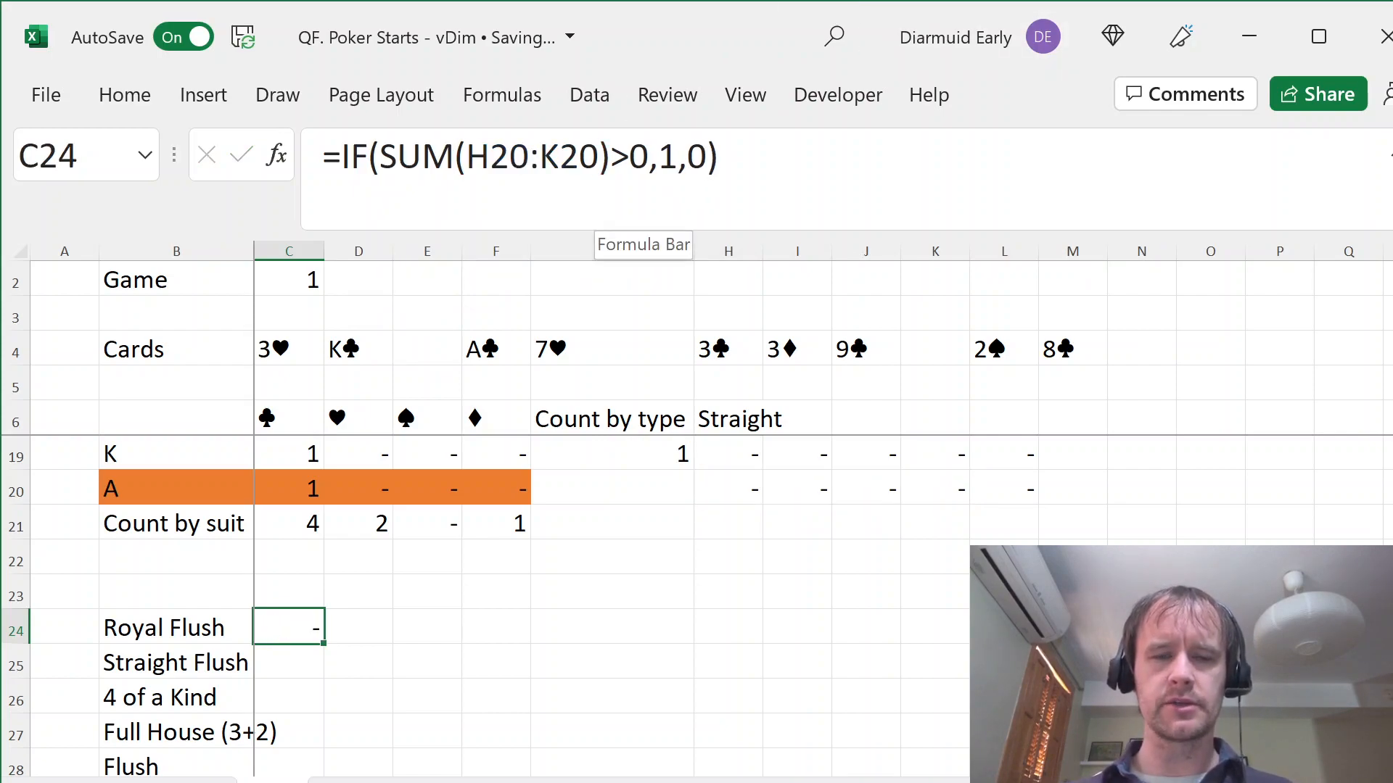
pyautogui.click(678, 156)
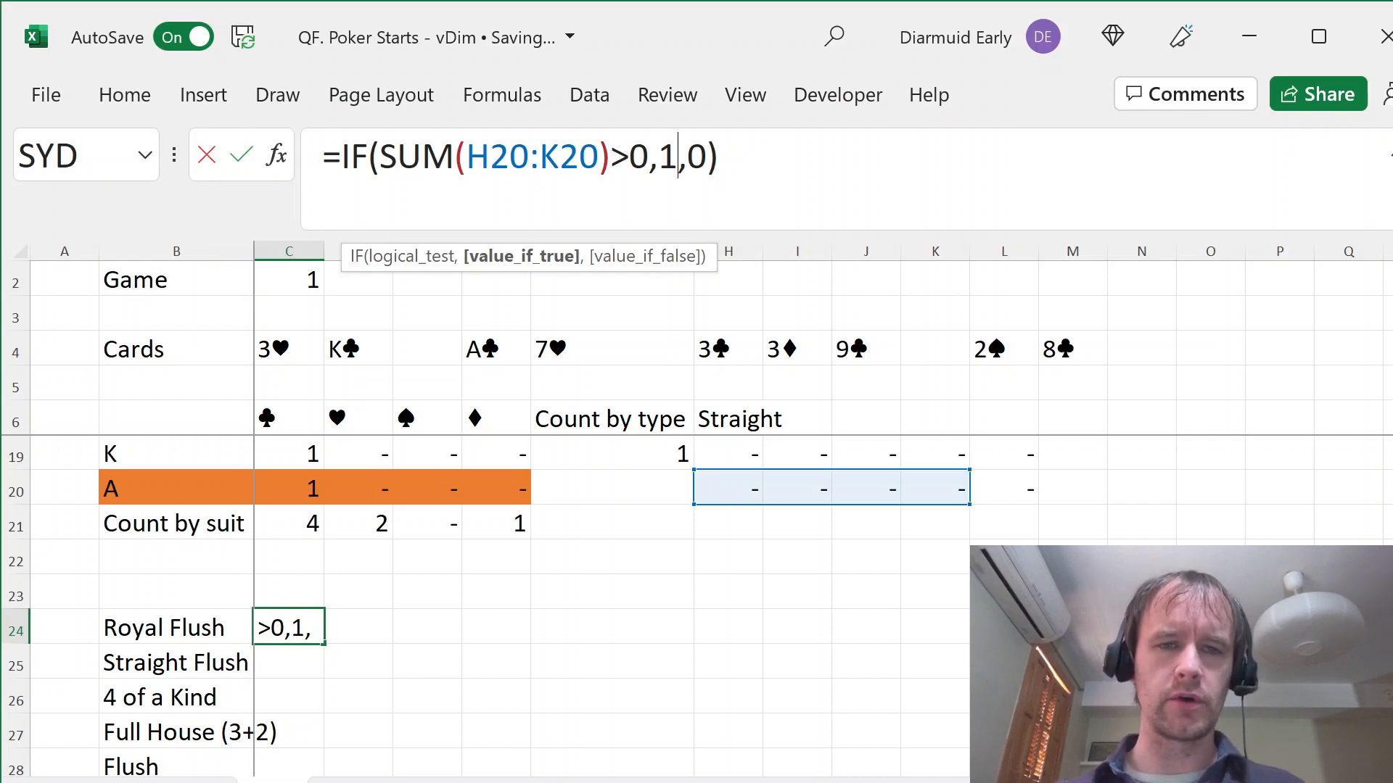
pyautogui.press('Escape')
# - Reuse the Royal Flush formula in C25 for Straight Flush, with the range extended to give =IF(SUM(H11:K20)>0,1,0)
pyautogui.press('Down')
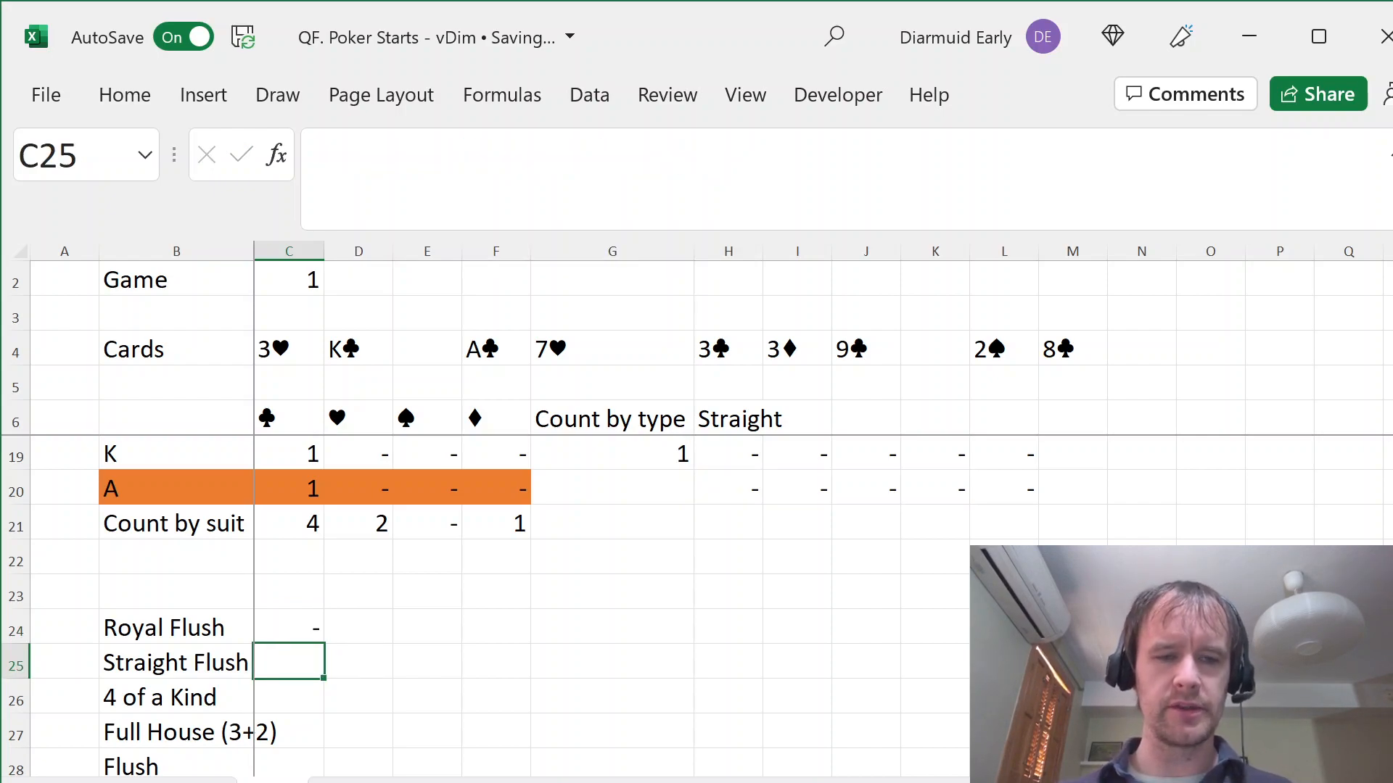
pyautogui.moveTo(466, 156); pyautogui.dragTo(599, 157)
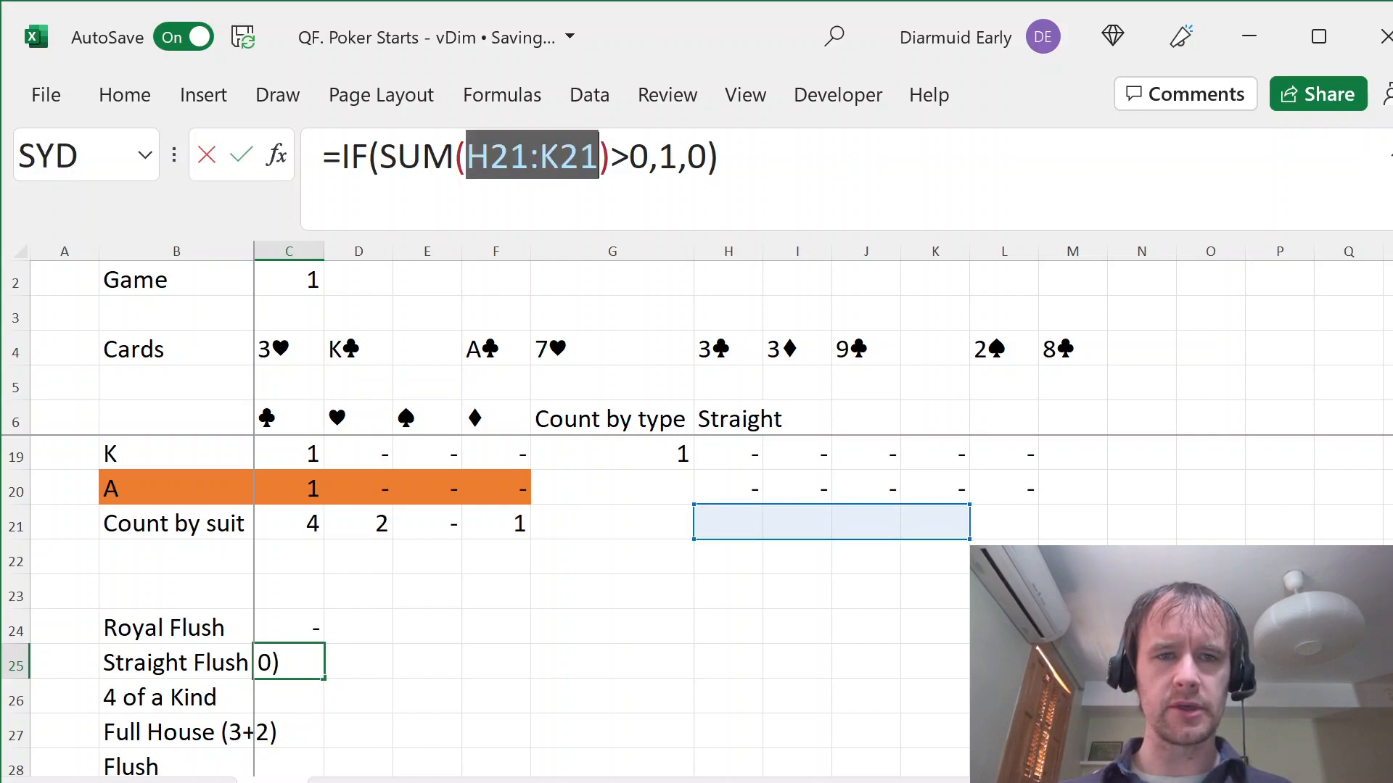
pyautogui.click(746, 484)
pyautogui.hotkey('shift', 'Right')
pyautogui.hotkey('shift', 'Right')
pyautogui.hotkey('shift', 'Right')
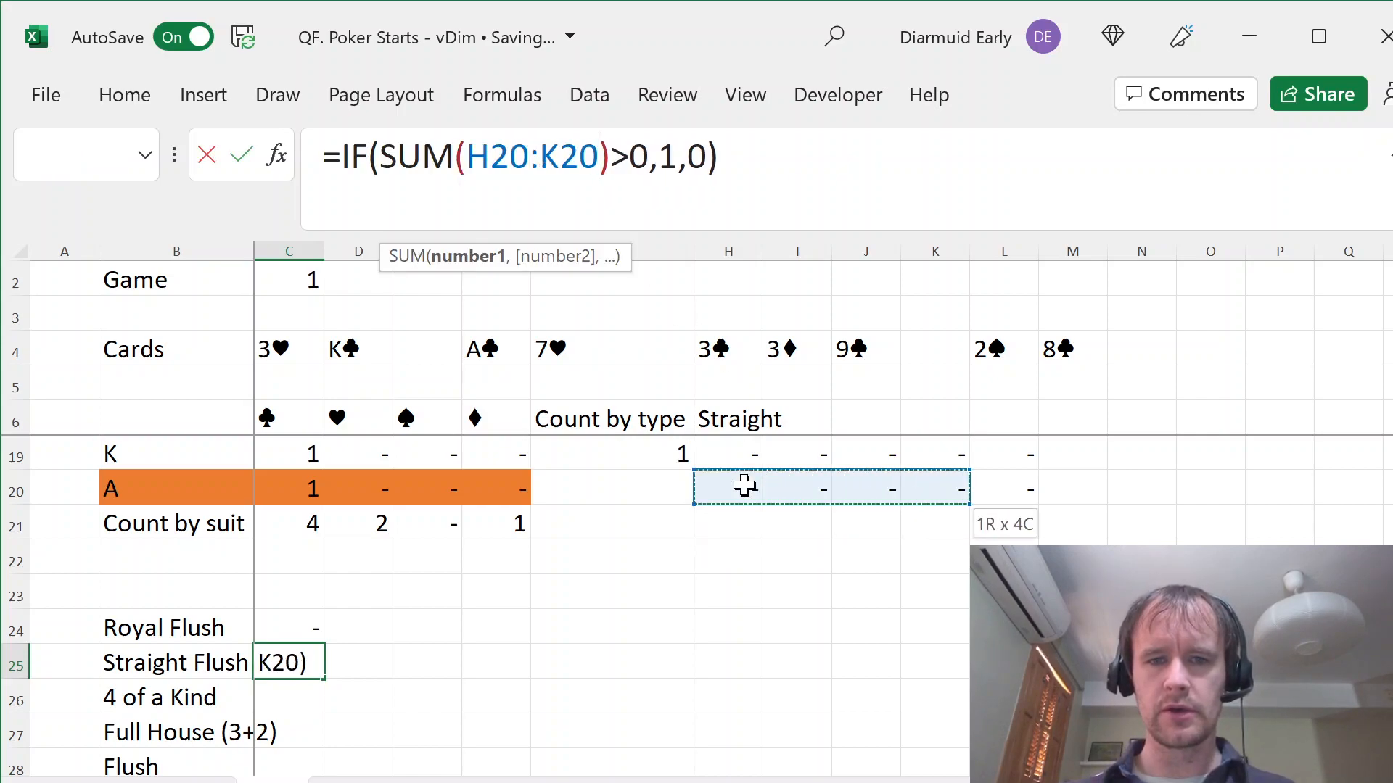
pyautogui.hotkey('ctrl', 'shift', 'Up')
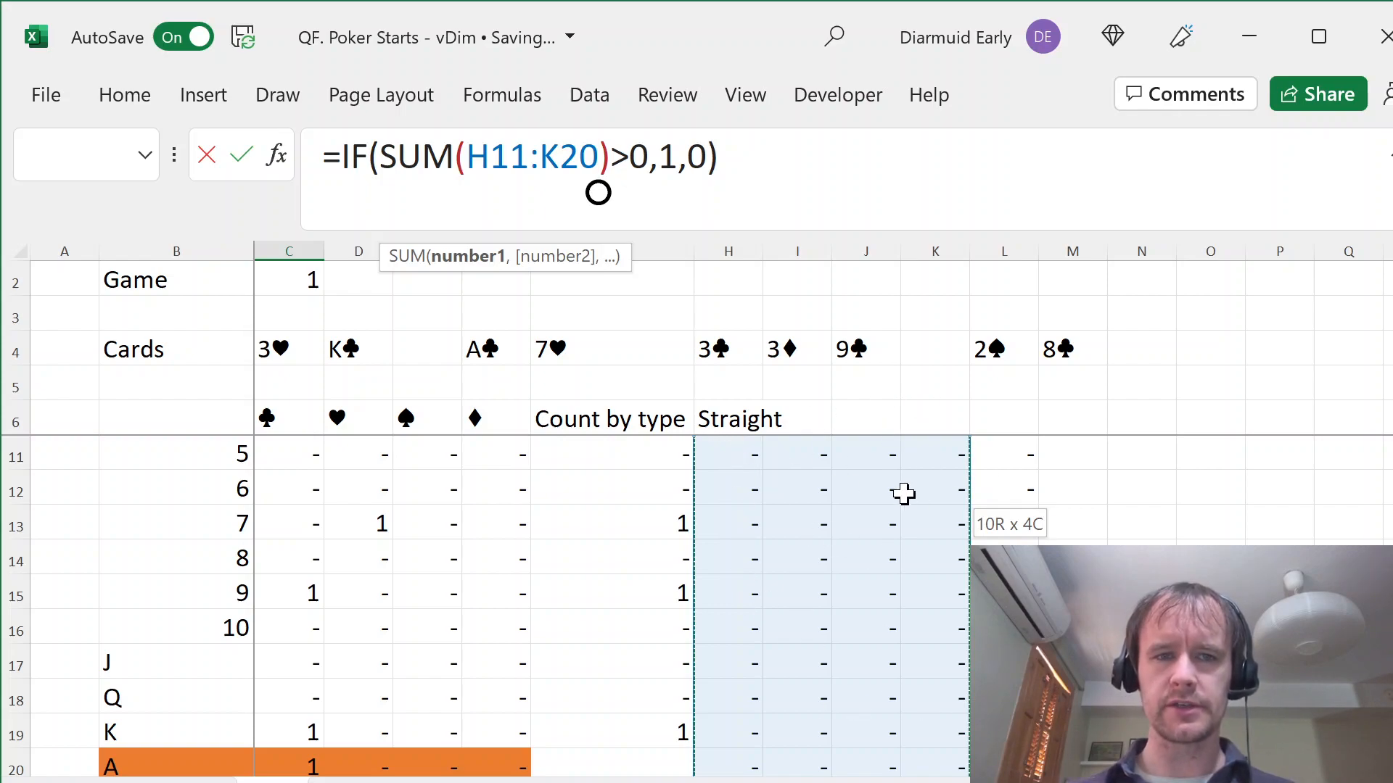
pyautogui.press('Return')
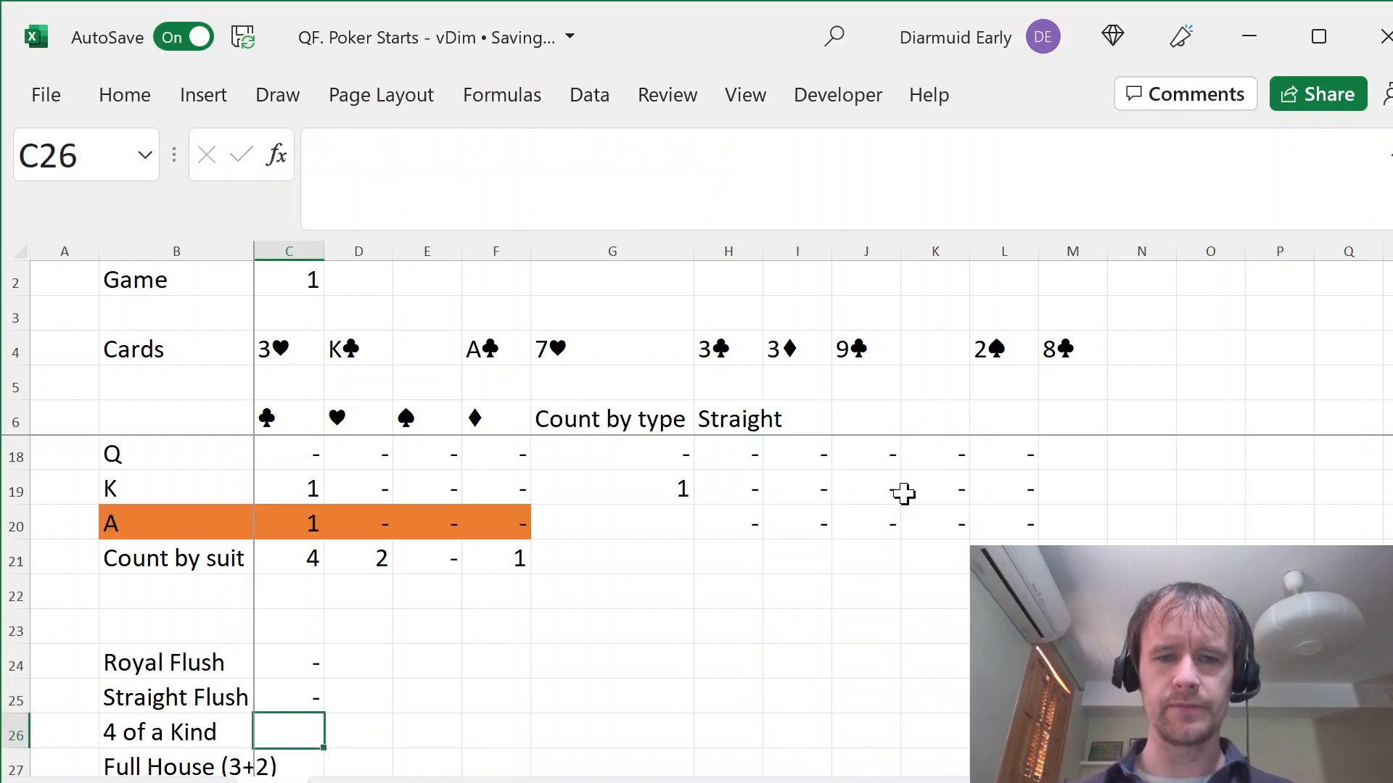
# - Enter =COUNTIFS(G7:G19,4) in C26 to count ranks held four times for 4 of a Kind
pyautogui.write('=')
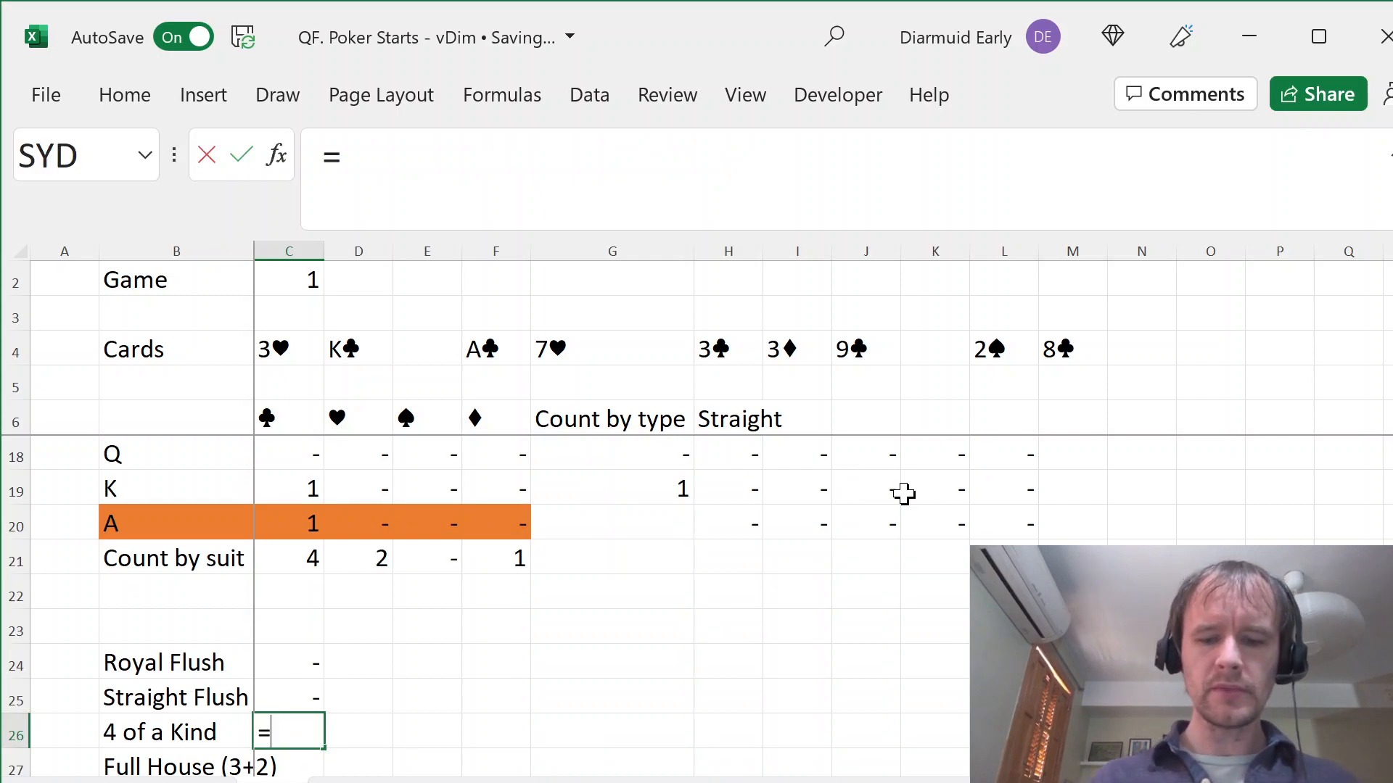
pyautogui.write('countifs')
pyautogui.press('Tab')
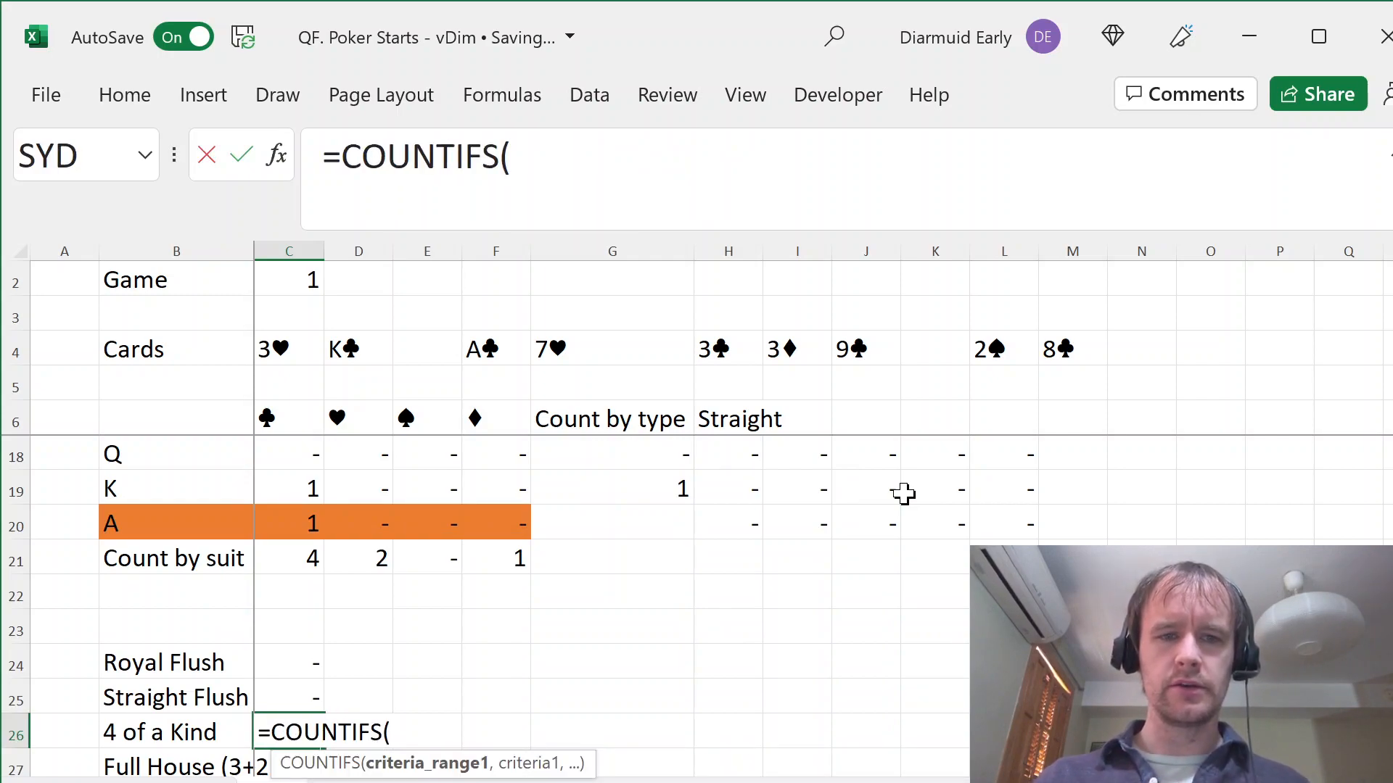
pyautogui.moveTo(613, 496); pyautogui.dragTo(613, 497)
pyautogui.scroll(4, 613, 496)
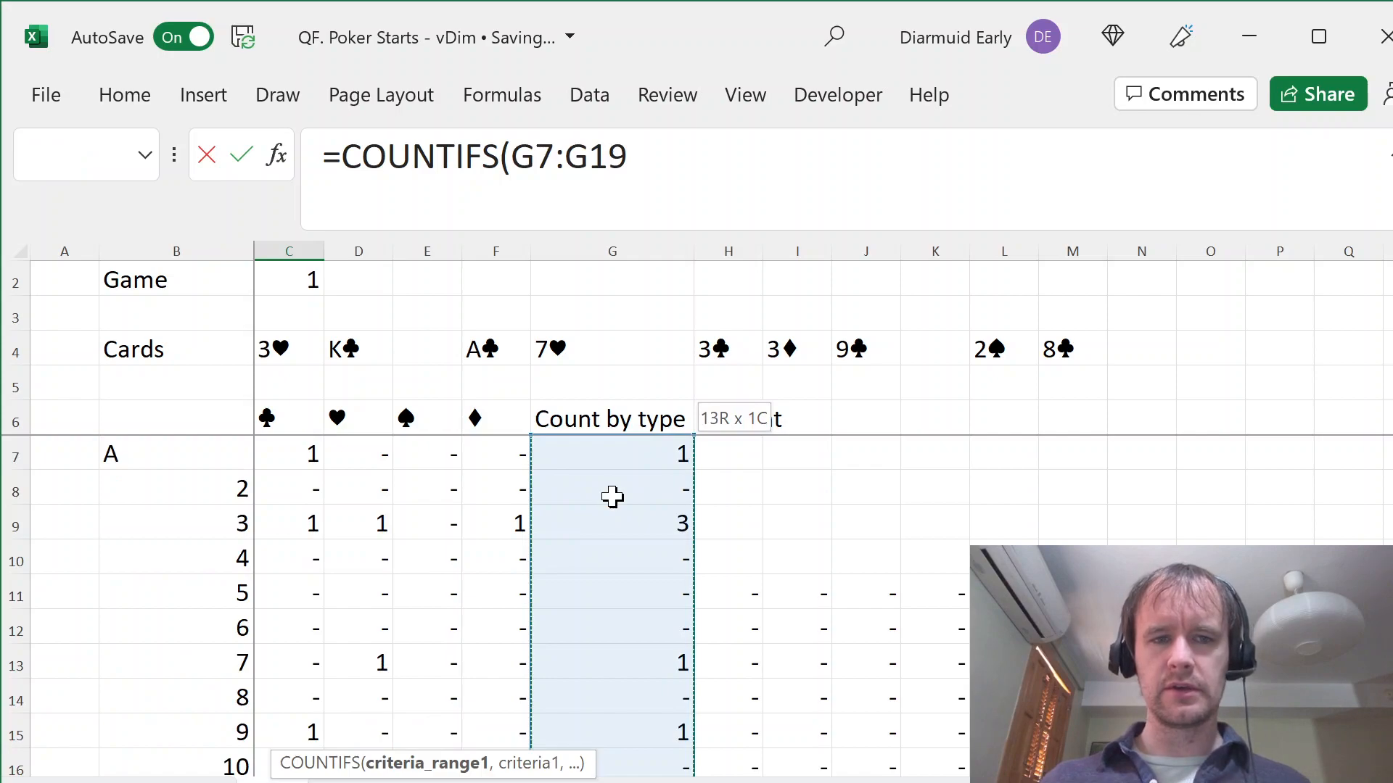
pyautogui.write(',4)')
pyautogui.press('Return')
pyautogui.press('Up')
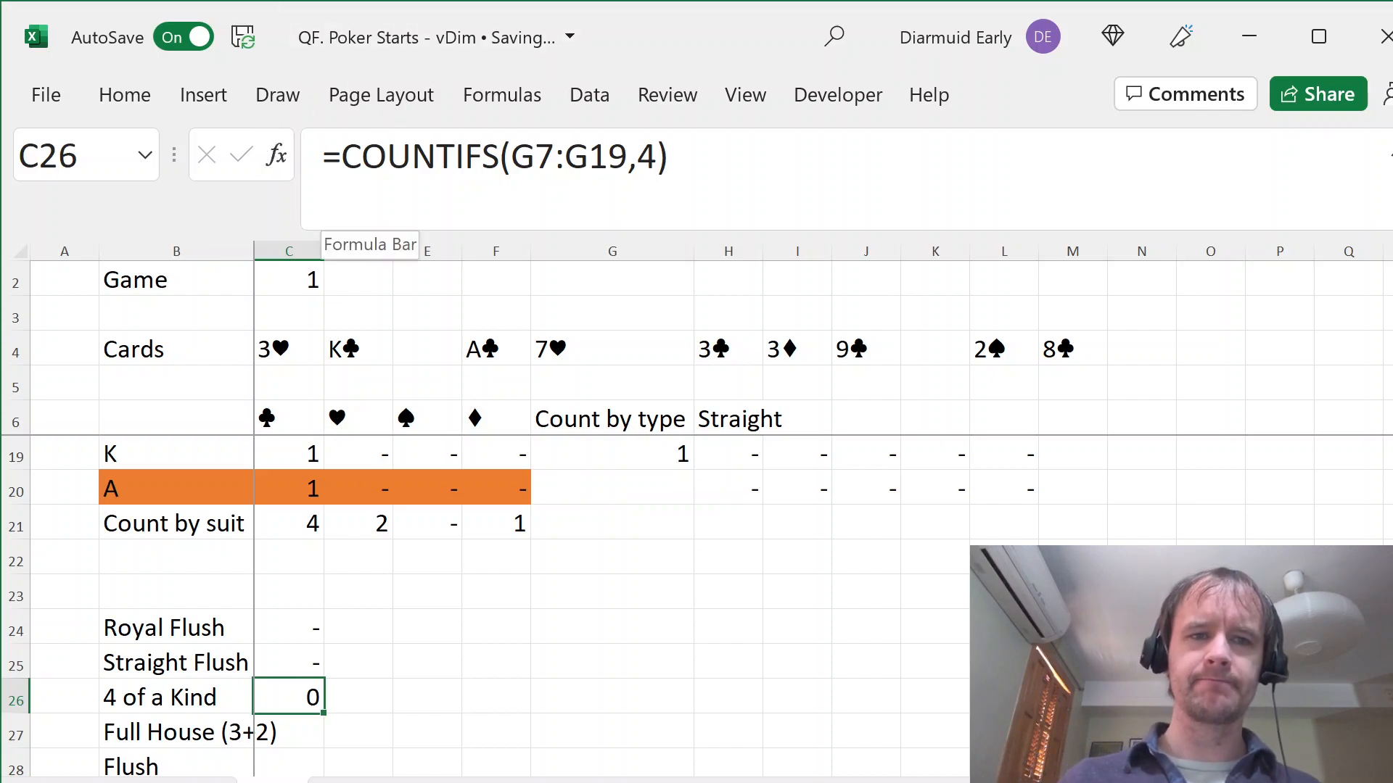
# - Convert the 4 of a Kind count in C26 to a flag with =IF(COUNTIFS(G7:G19,4)>0,1,0)
pyautogui.click(341, 156)
pyautogui.write('I')
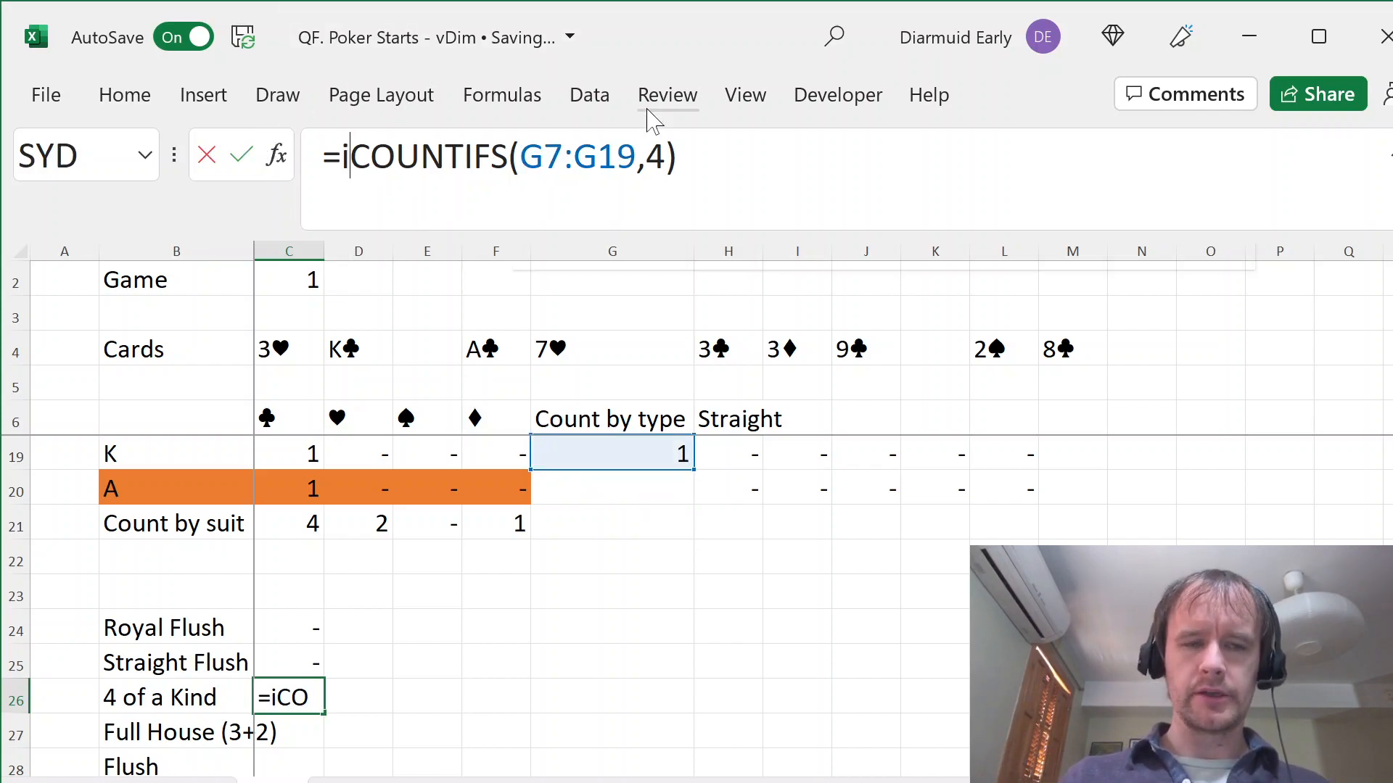
pyautogui.write('F(')
pyautogui.press('End')
pyautogui.write('>0,1,0')
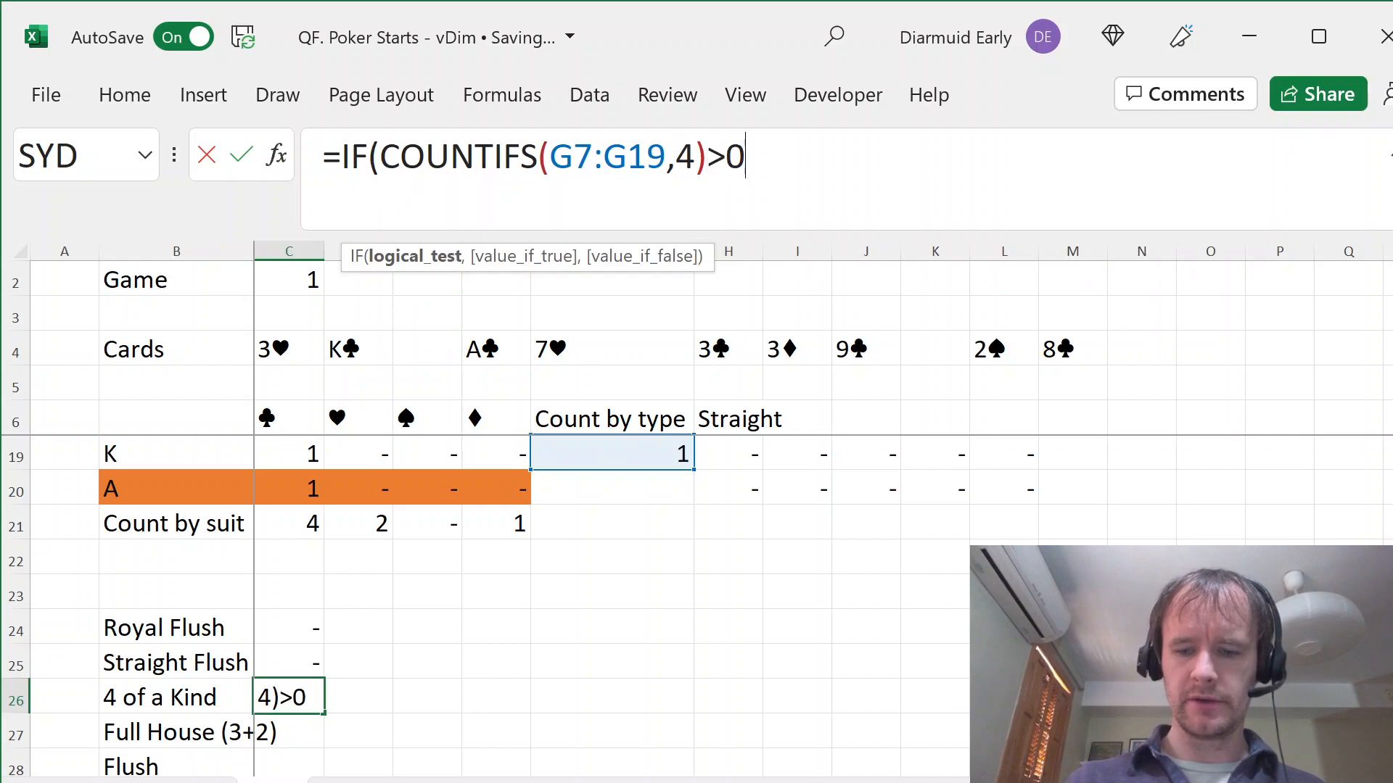
pyautogui.press('Return')
# - Copy only the formatting of the Straight Flush result in C25 down the result cells to the High Card row
pyautogui.press('Up')
pyautogui.press('Up')
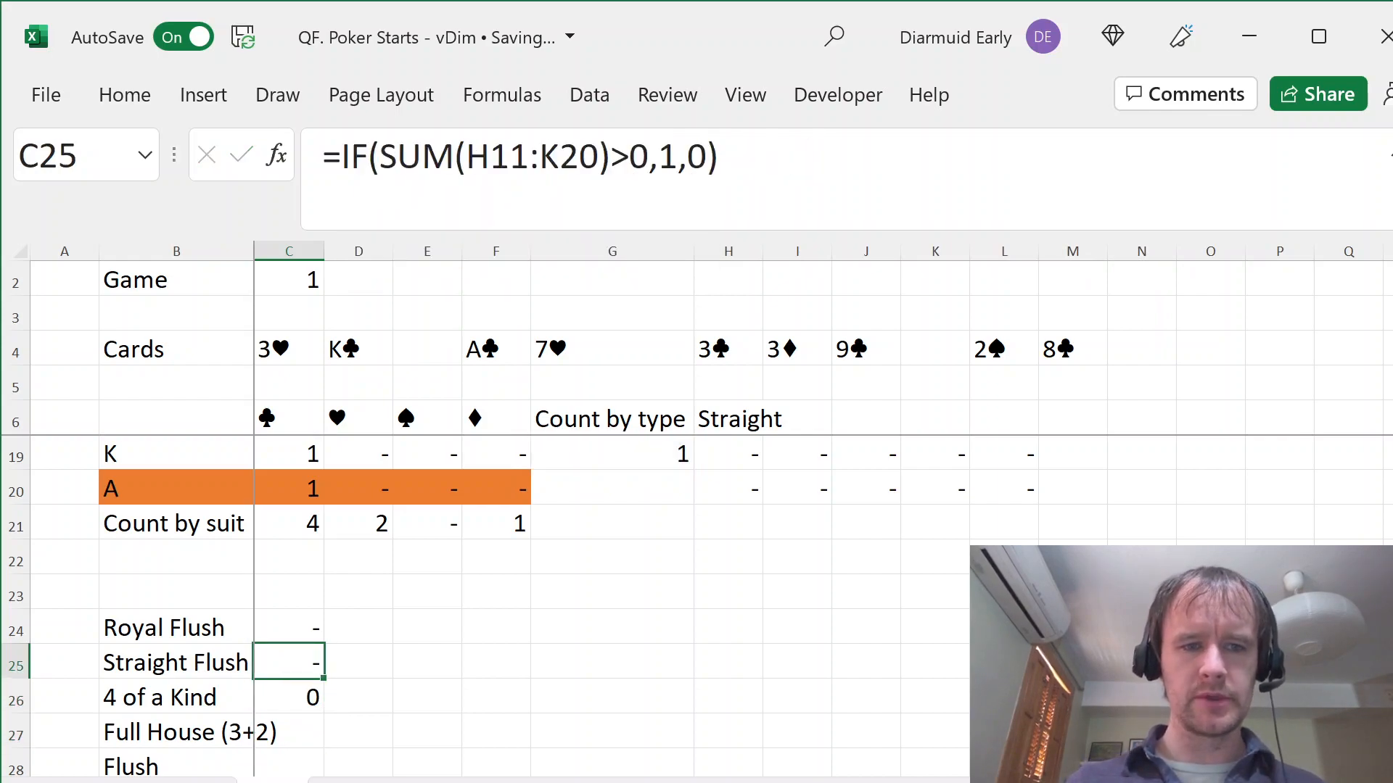
pyautogui.hotkey('ctrl', 'c')
pyautogui.press('Left')
pyautogui.hotkey('ctrl', 'shift', 'Down')
pyautogui.hotkey('shift', 'Right')
pyautogui.hotkey('shift', 'Tab')
pyautogui.hotkey('shift', 'Right')
pyautogui.hotkey('ctrl', 'alt', 'v')
pyautogui.press('t')
pyautogui.press('Return')
pyautogui.press('Up')
pyautogui.press('Up')
pyautogui.press('Up')
pyautogui.press('Up')
pyautogui.press('Up')
pyautogui.press('Up')
pyautogui.press('Up')
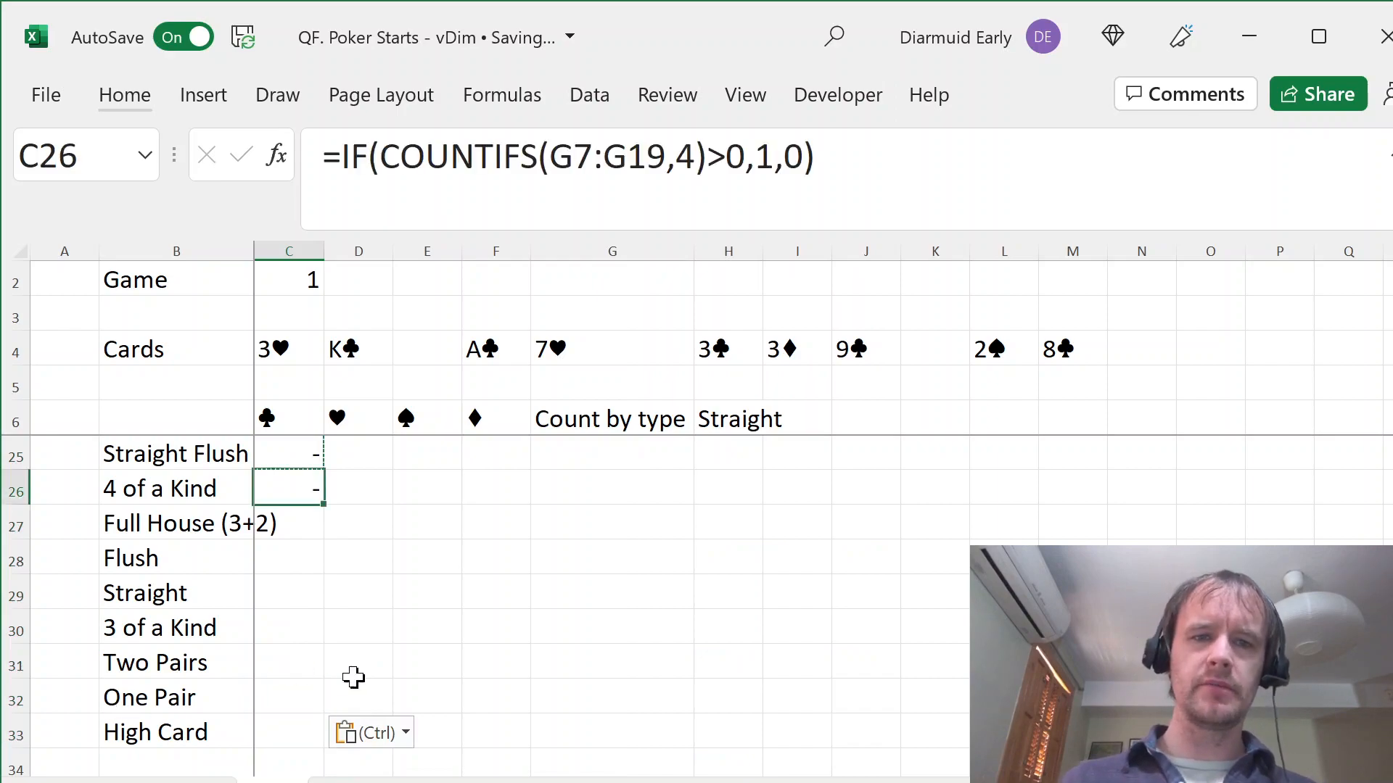
# - Change the COUNTIFS criterion in the 4 of a Kind formula in C26 to ">=4"
pyautogui.scroll(2, 557, 525)
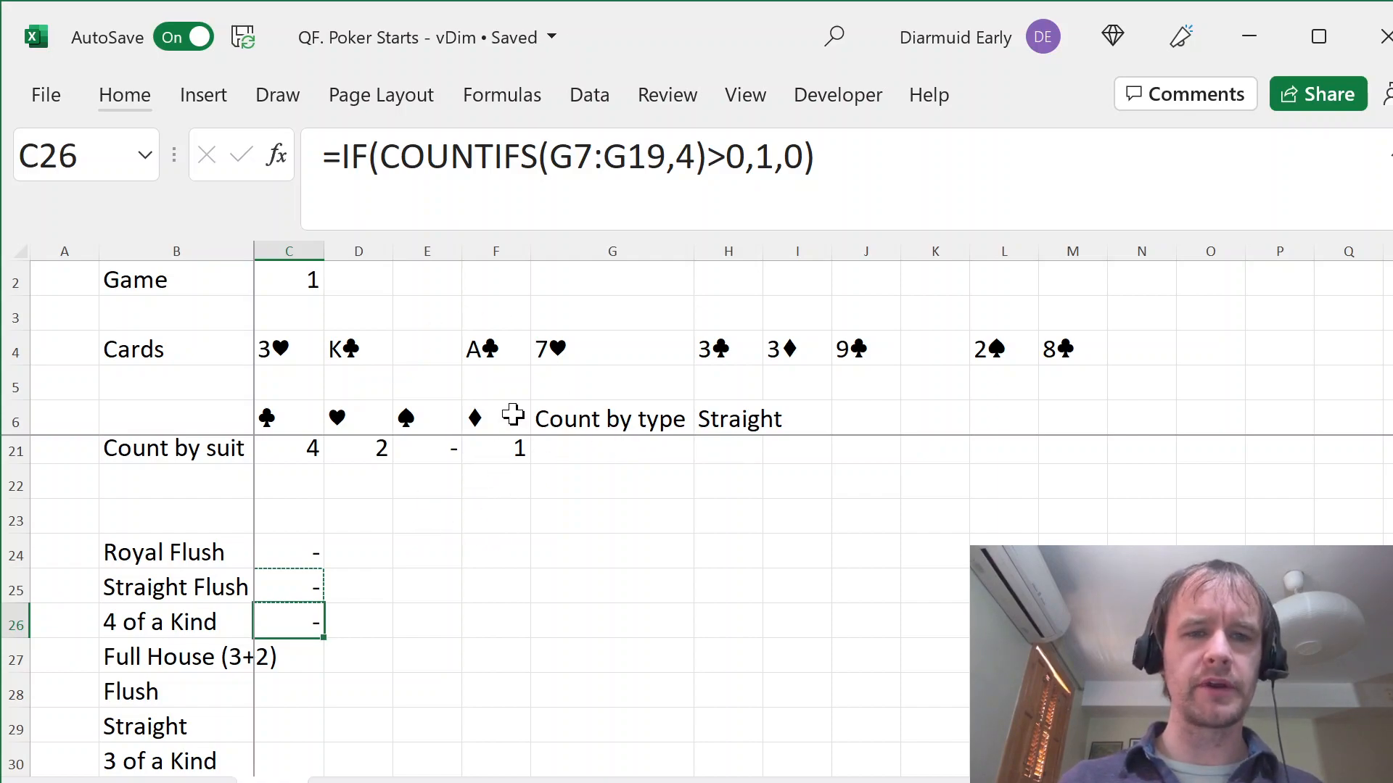
pyautogui.click(695, 156)
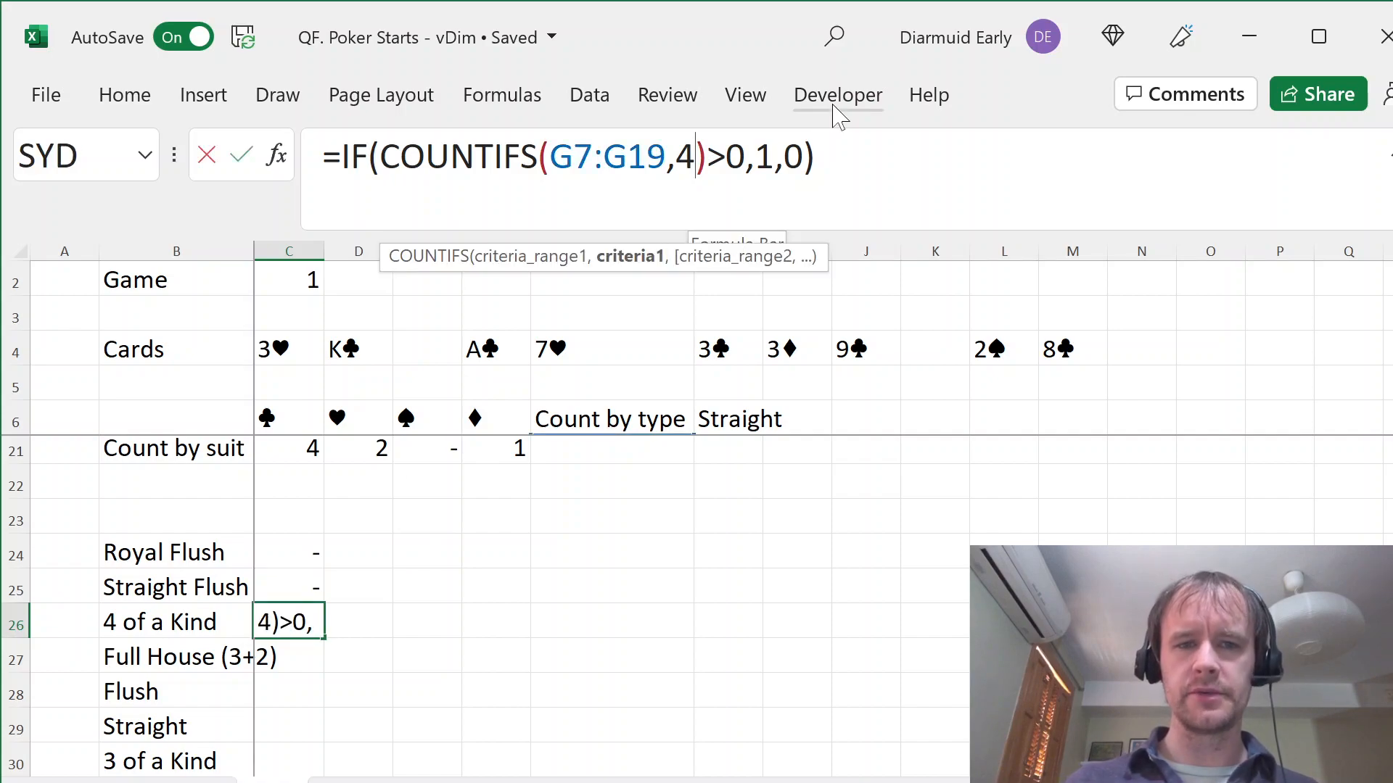
pyautogui.press('BackSpace')
pyautogui.write('">=4"')
pyautogui.press('BackSpace')
pyautogui.write('4"')
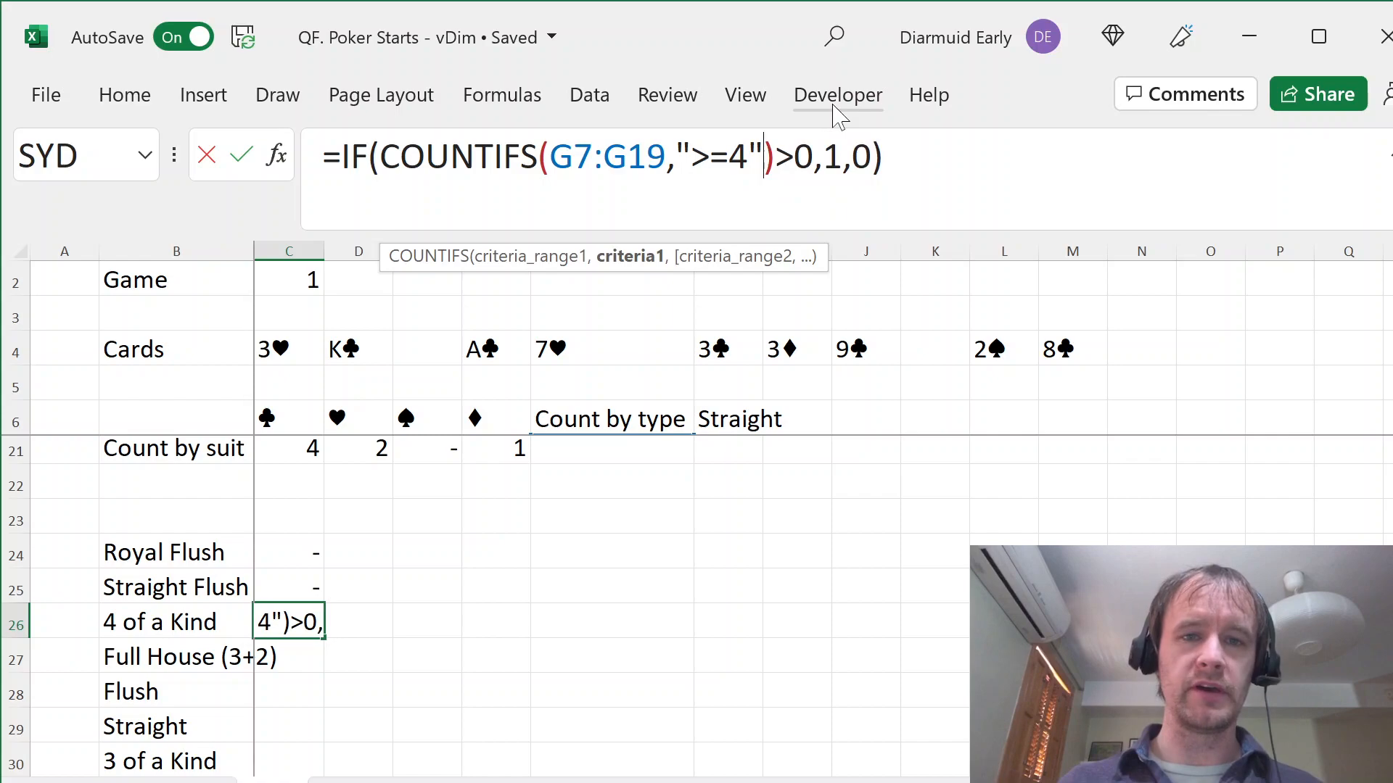
pyautogui.hotkey('ctrl', 'Return')
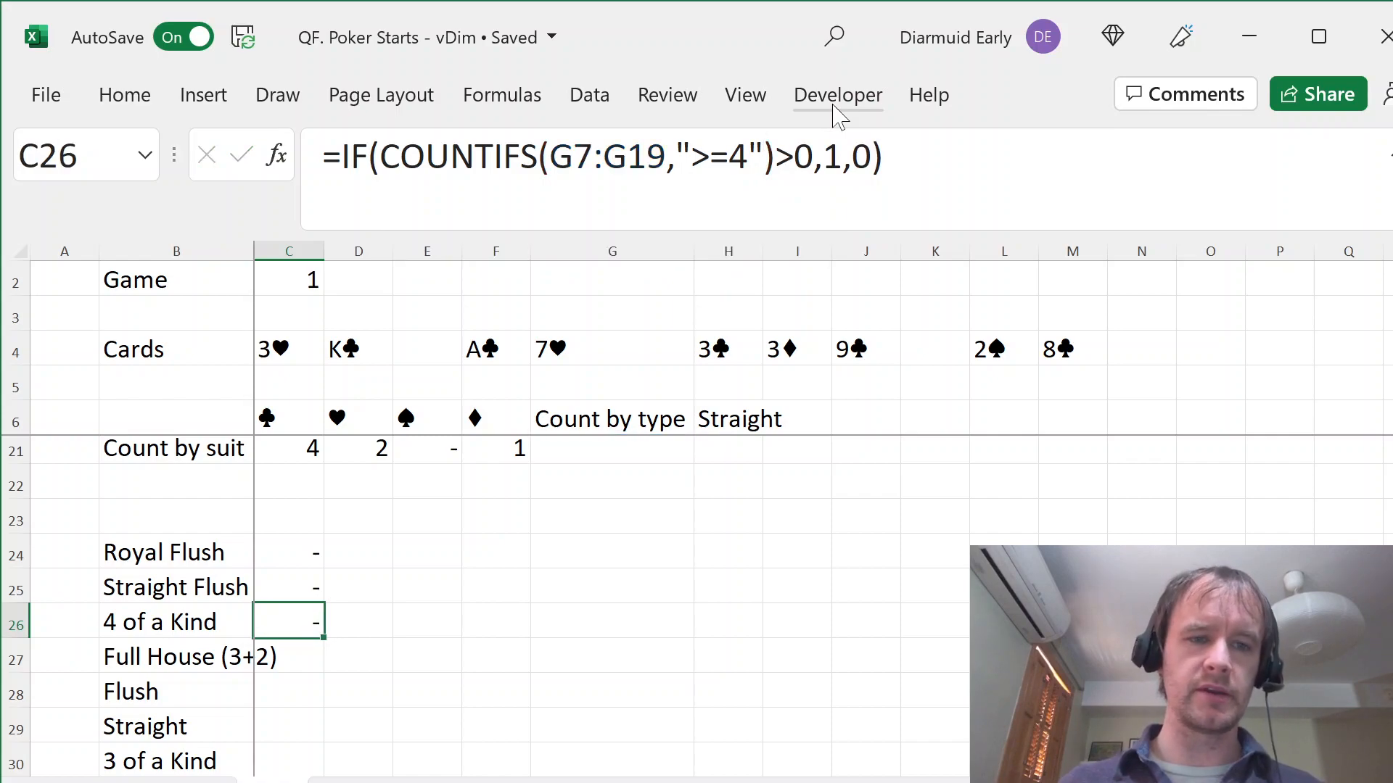
# - Start the Full House formula in C27 as an IF testing whether COUNTIFS($G$7:$G$19,">=3") is greater than 0
pyautogui.press('Down')
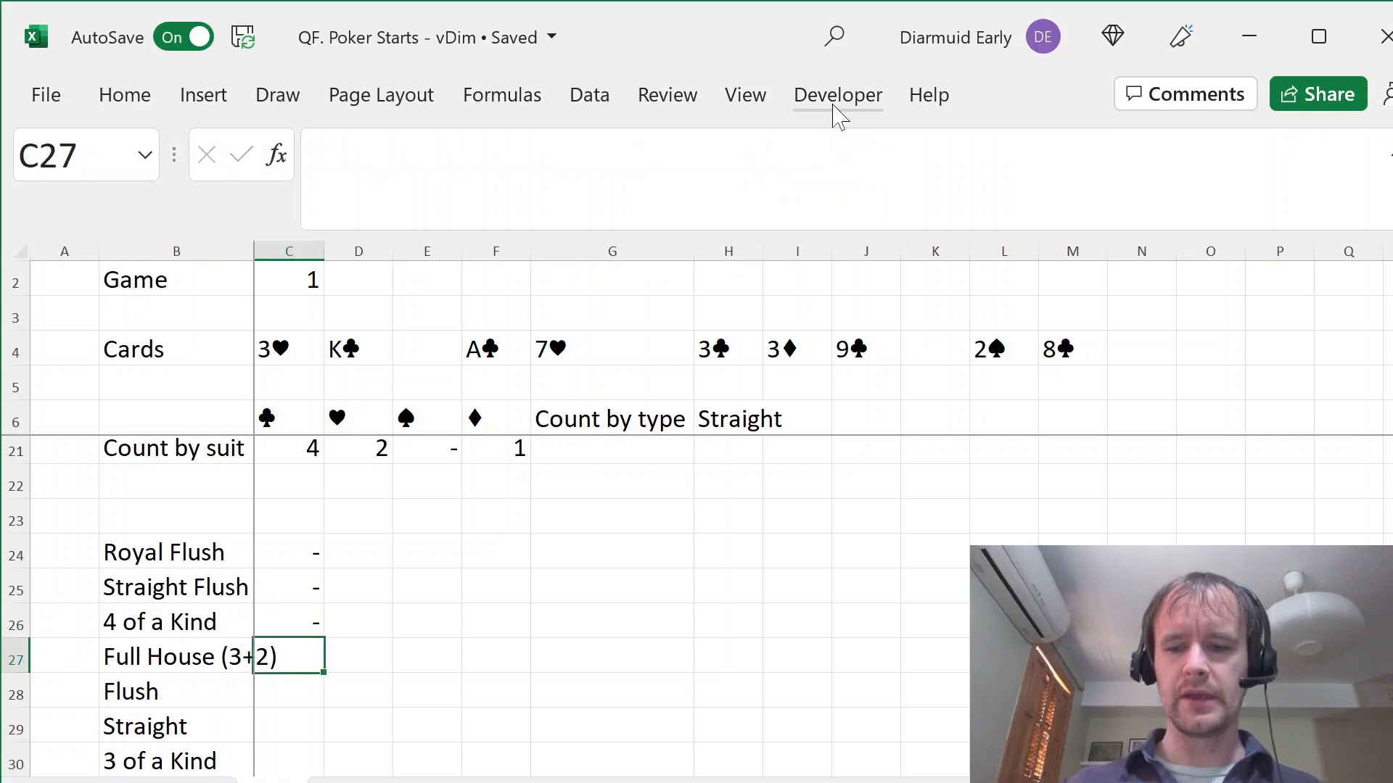
pyautogui.press('Up')
pyautogui.press('Down')
pyautogui.write('=IF(countif')
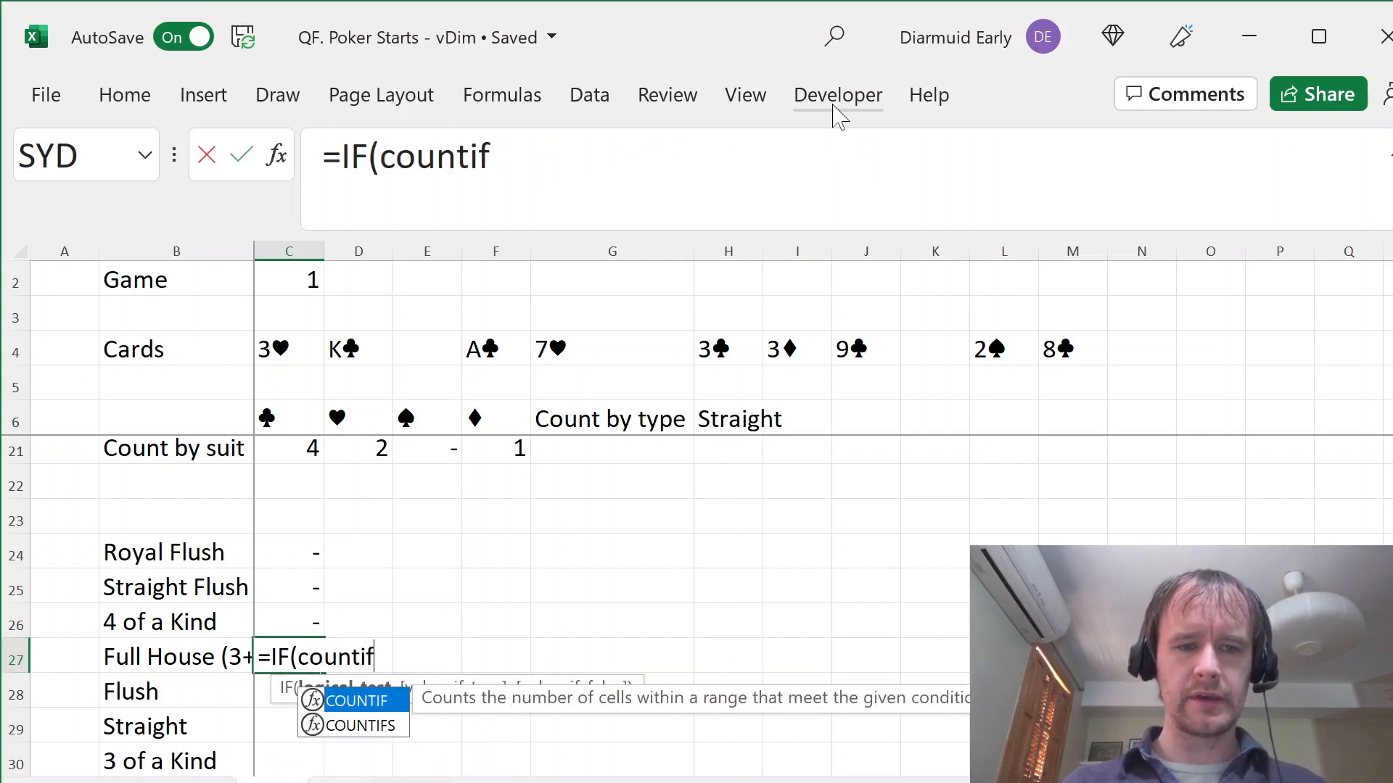
pyautogui.press('Down')
pyautogui.press('Tab')
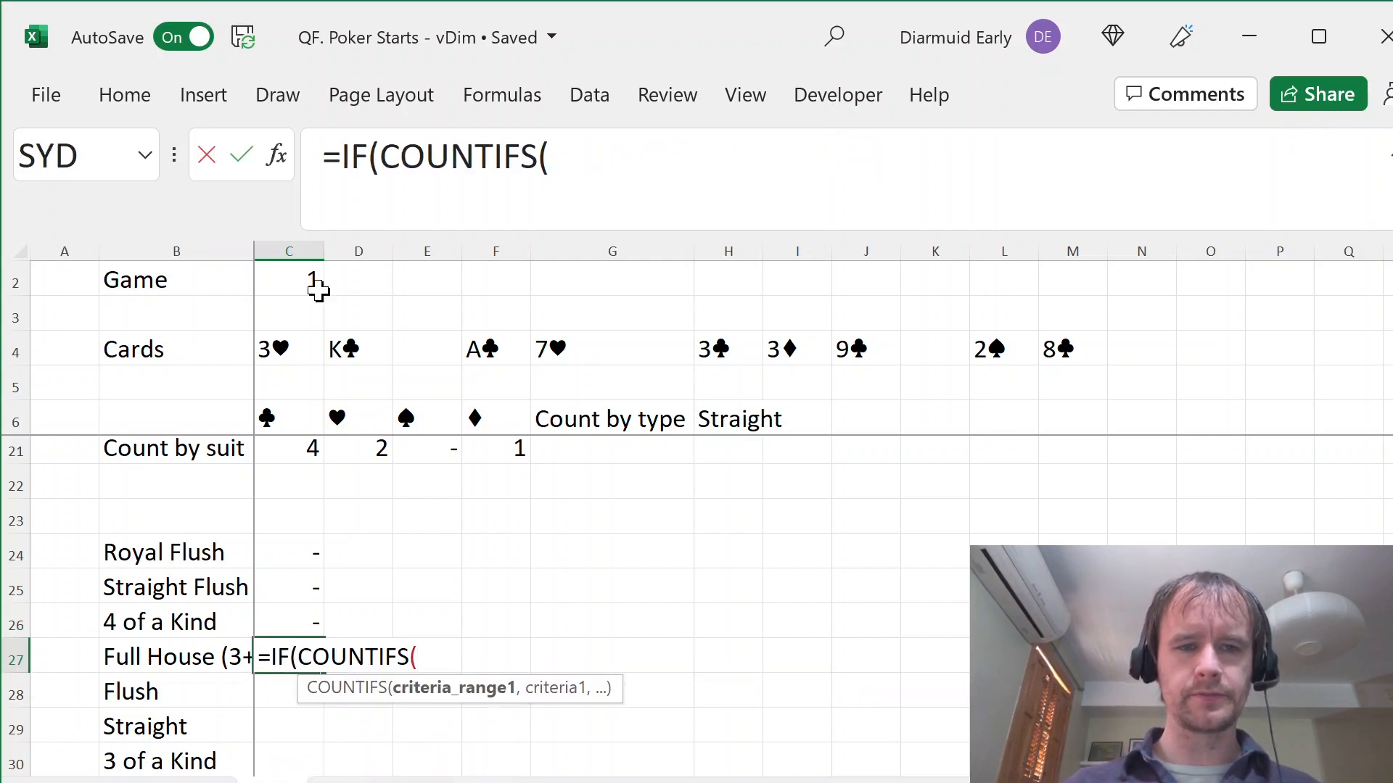
pyautogui.click(613, 461)
pyautogui.press('Up')
pyautogui.press('Up')
pyautogui.hotkey('ctrl', 'Up')
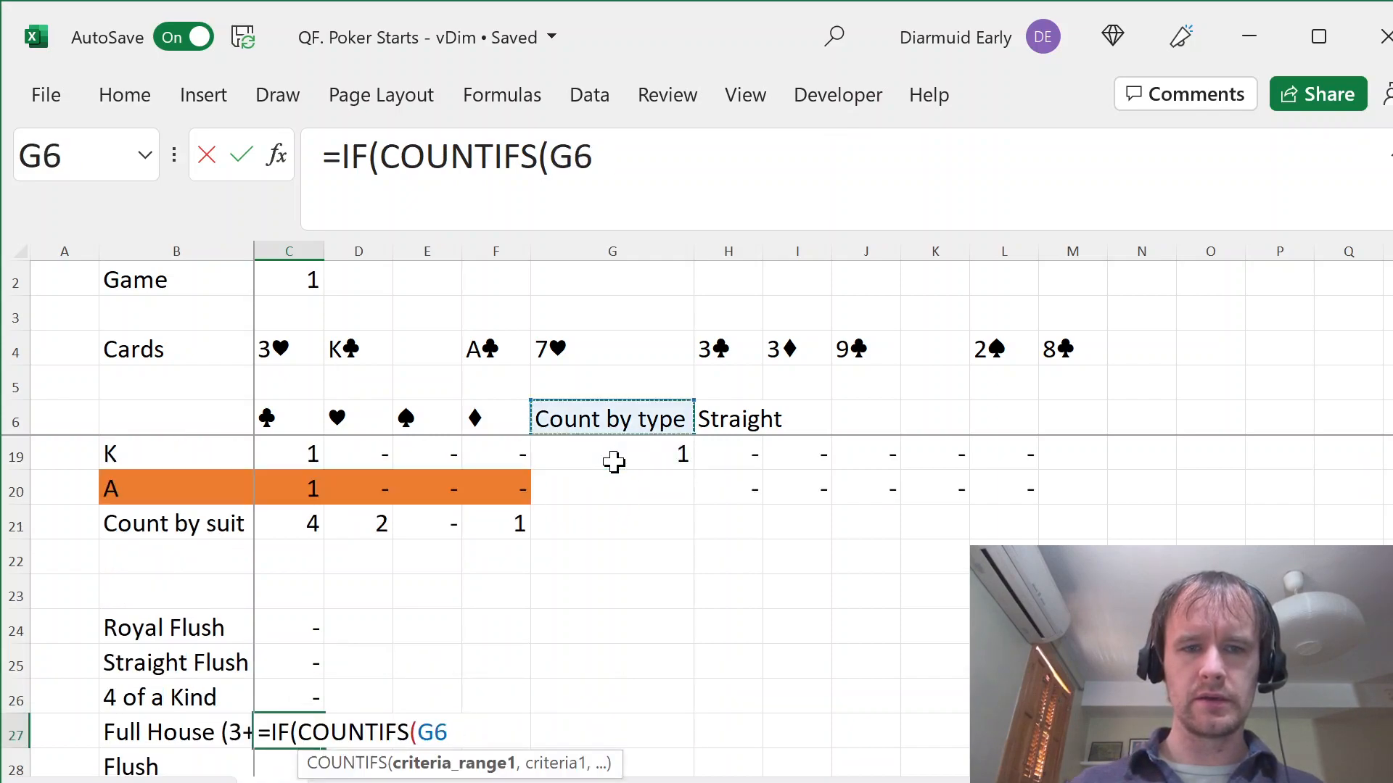
pyautogui.press('Down')
pyautogui.hotkey('ctrl', 'shift', 'Down')
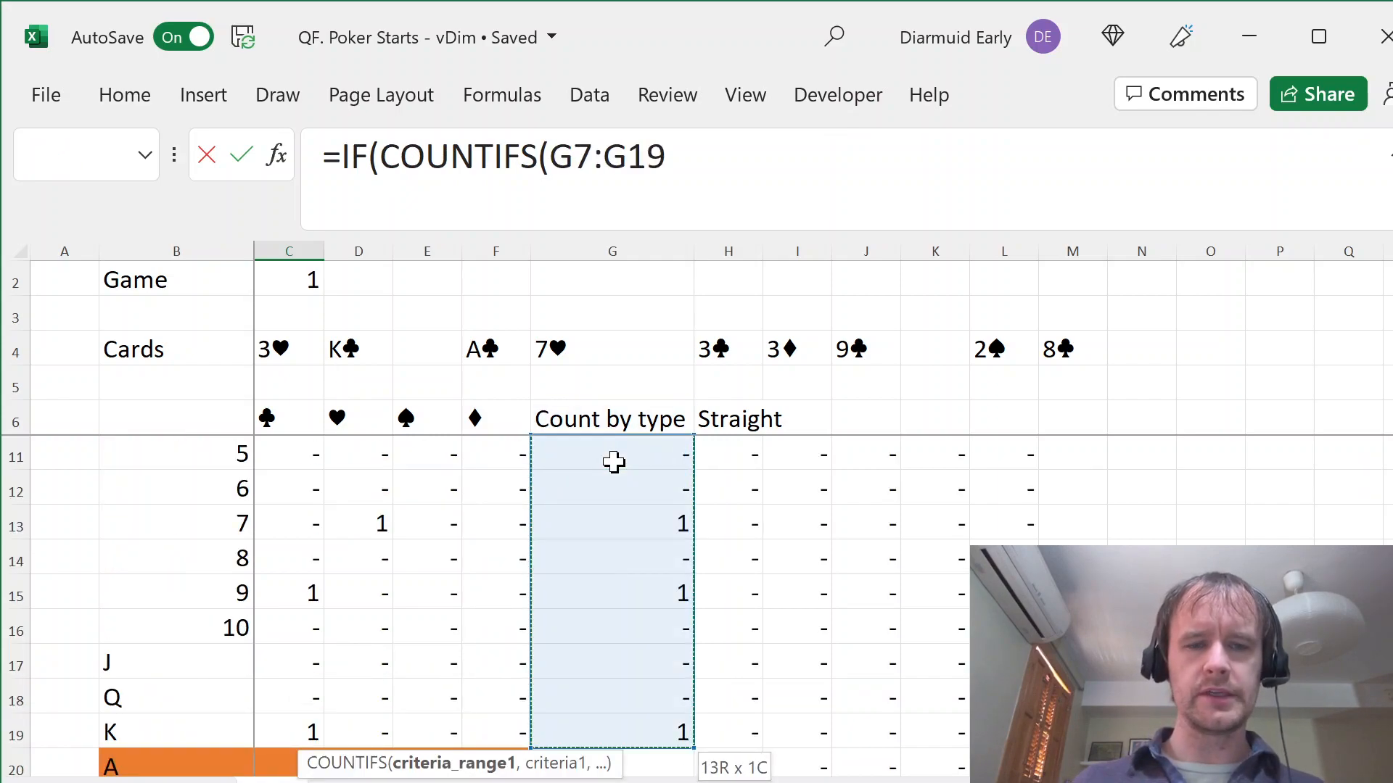
pyautogui.press('F4')
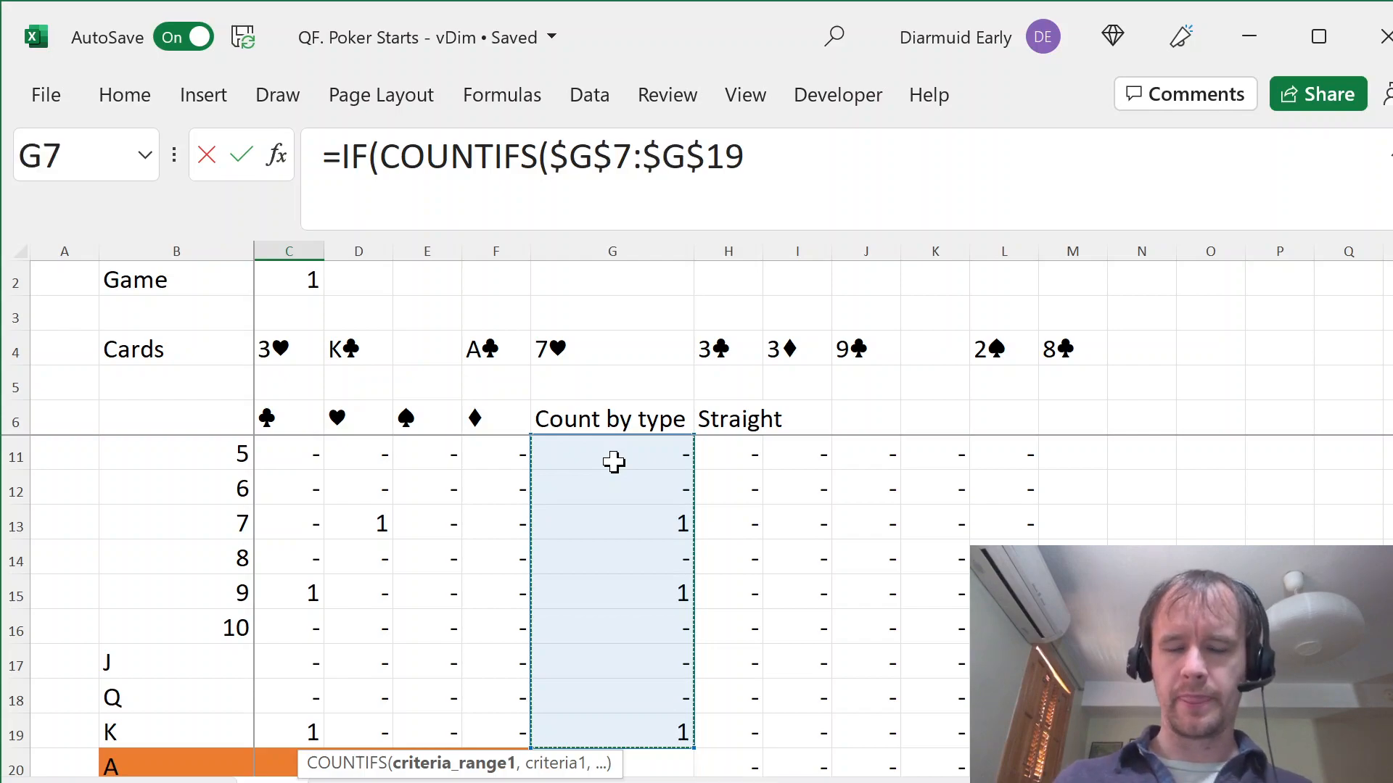
pyautogui.write(',">=3")')
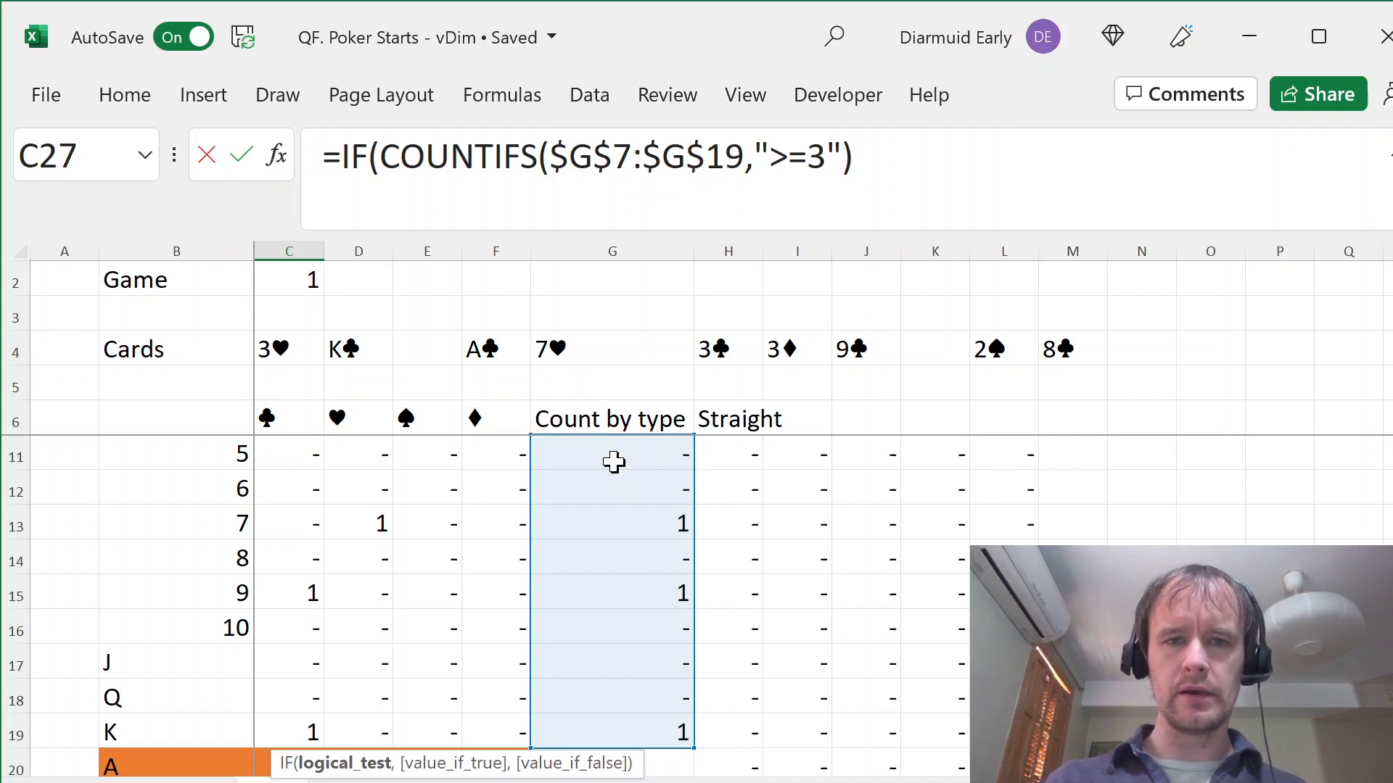
pyautogui.write('>0')
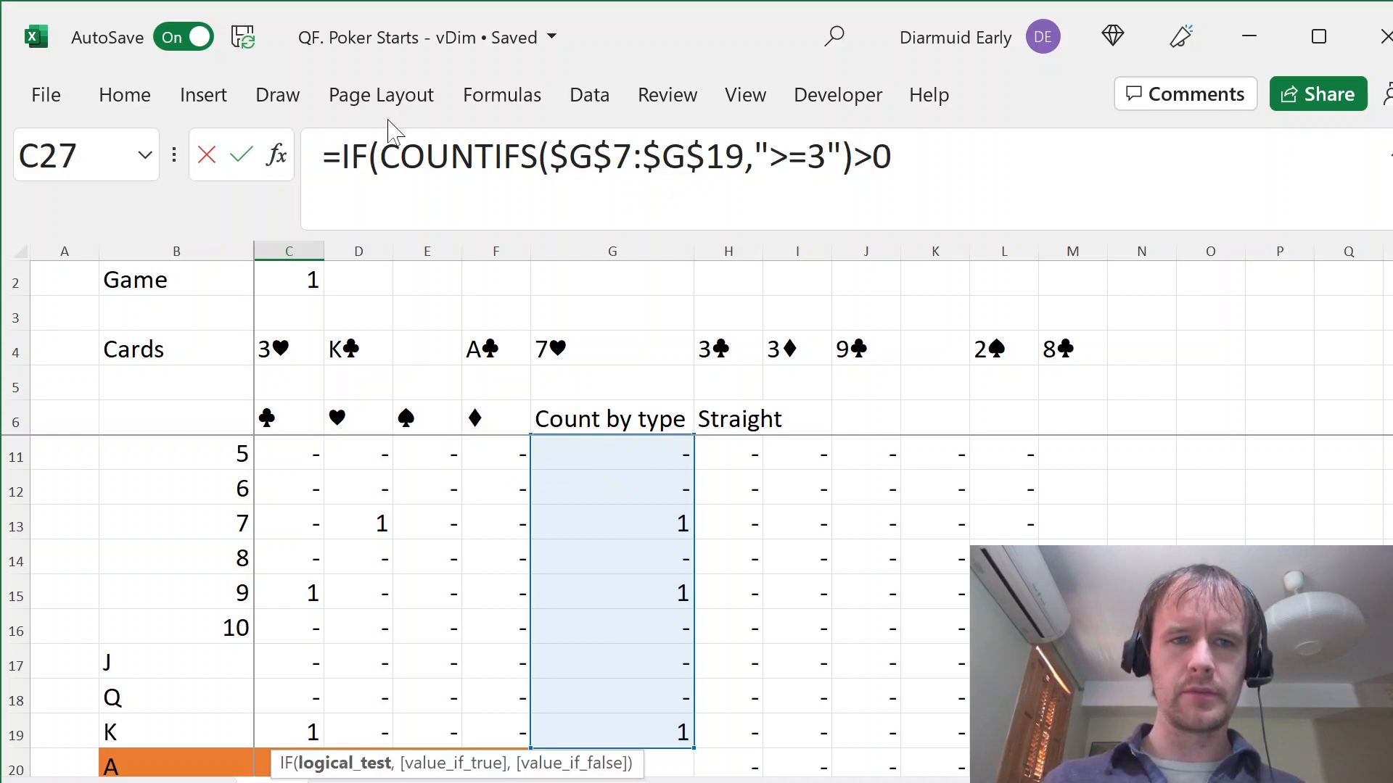
# - Wrap the Full House test in AND, adding a second condition COUNTIFS($G$7:$G$19,">=2")>1
pyautogui.click(379, 149)
pyautogui.write('and')
pyautogui.press('Tab')
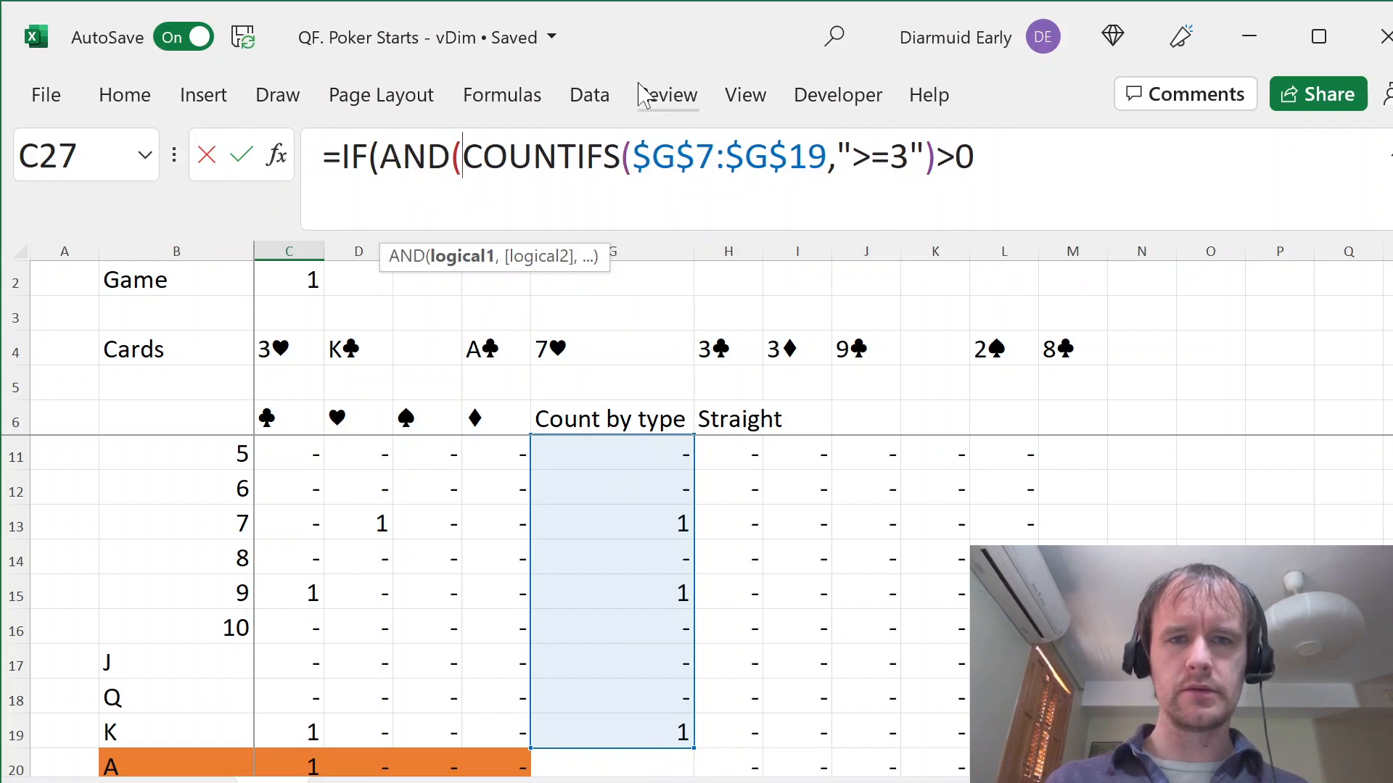
pyautogui.write(',countifs')
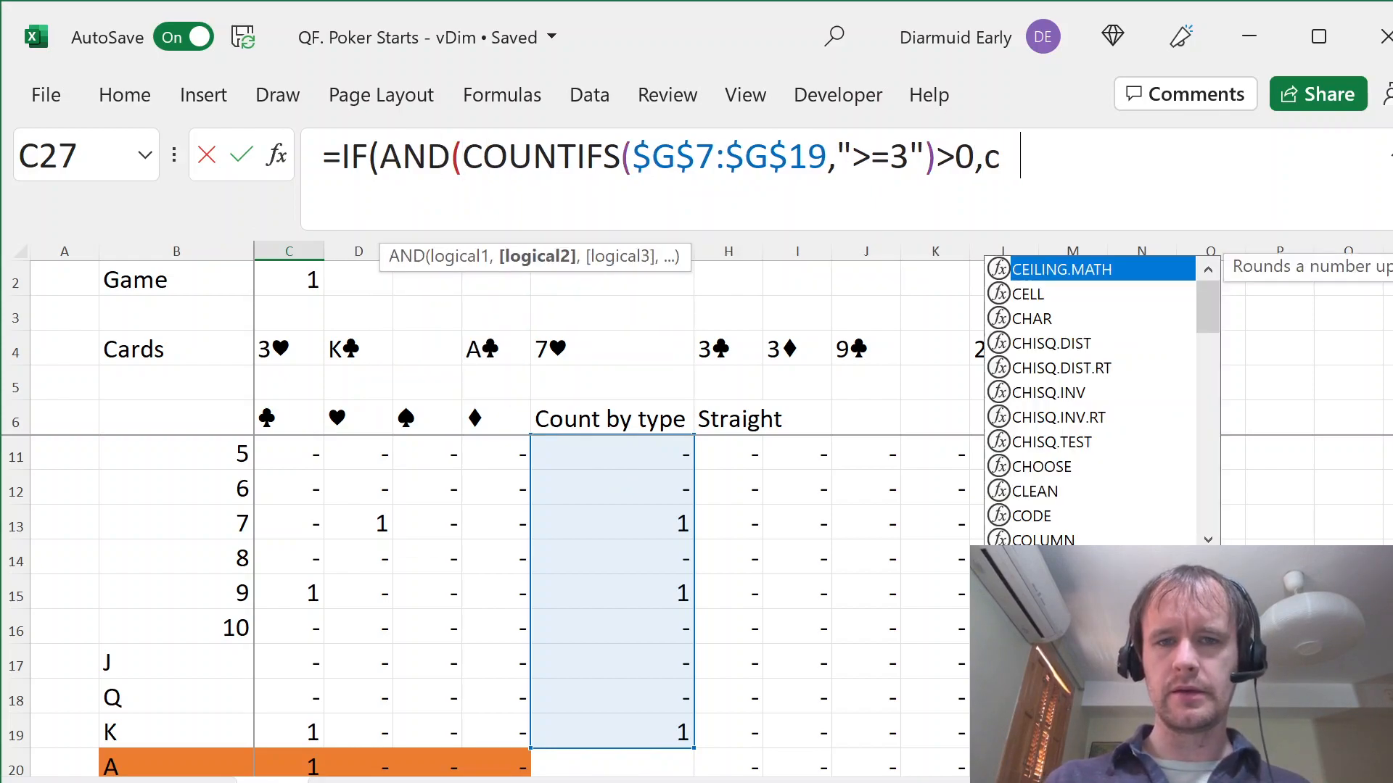
pyautogui.press('Tab')
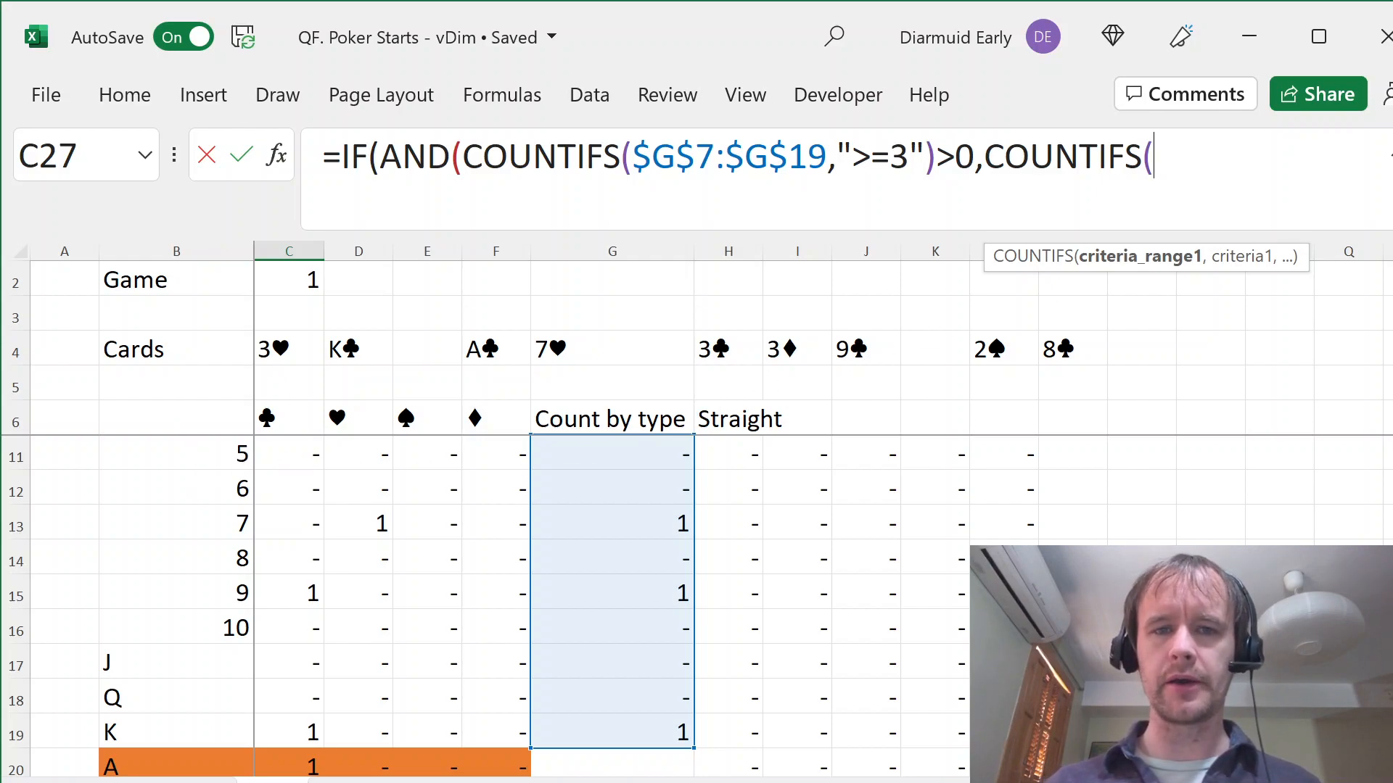
pyautogui.click(609, 737)
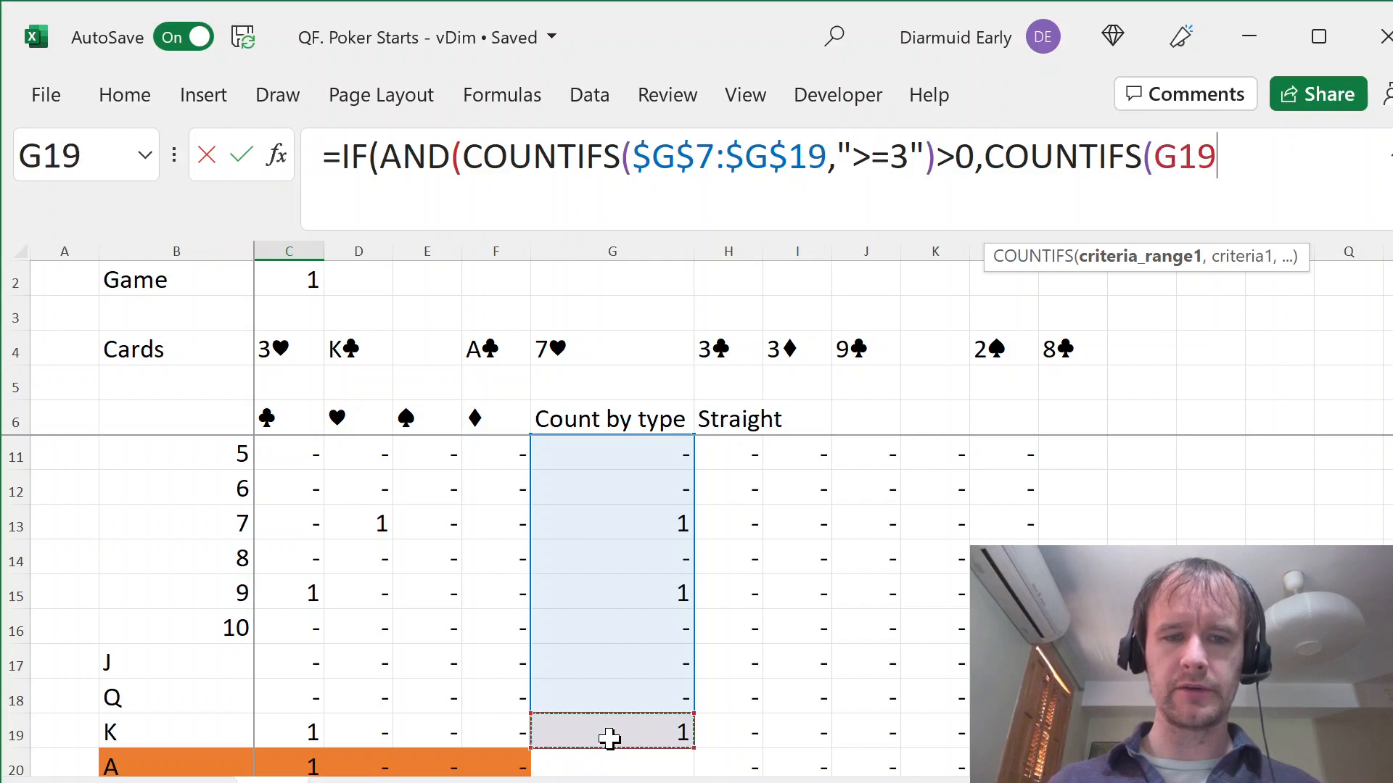
pyautogui.hotkey('ctrl', 'shift', 'Up')
pyautogui.hotkey('shift', 'Down')
pyautogui.press('F4')
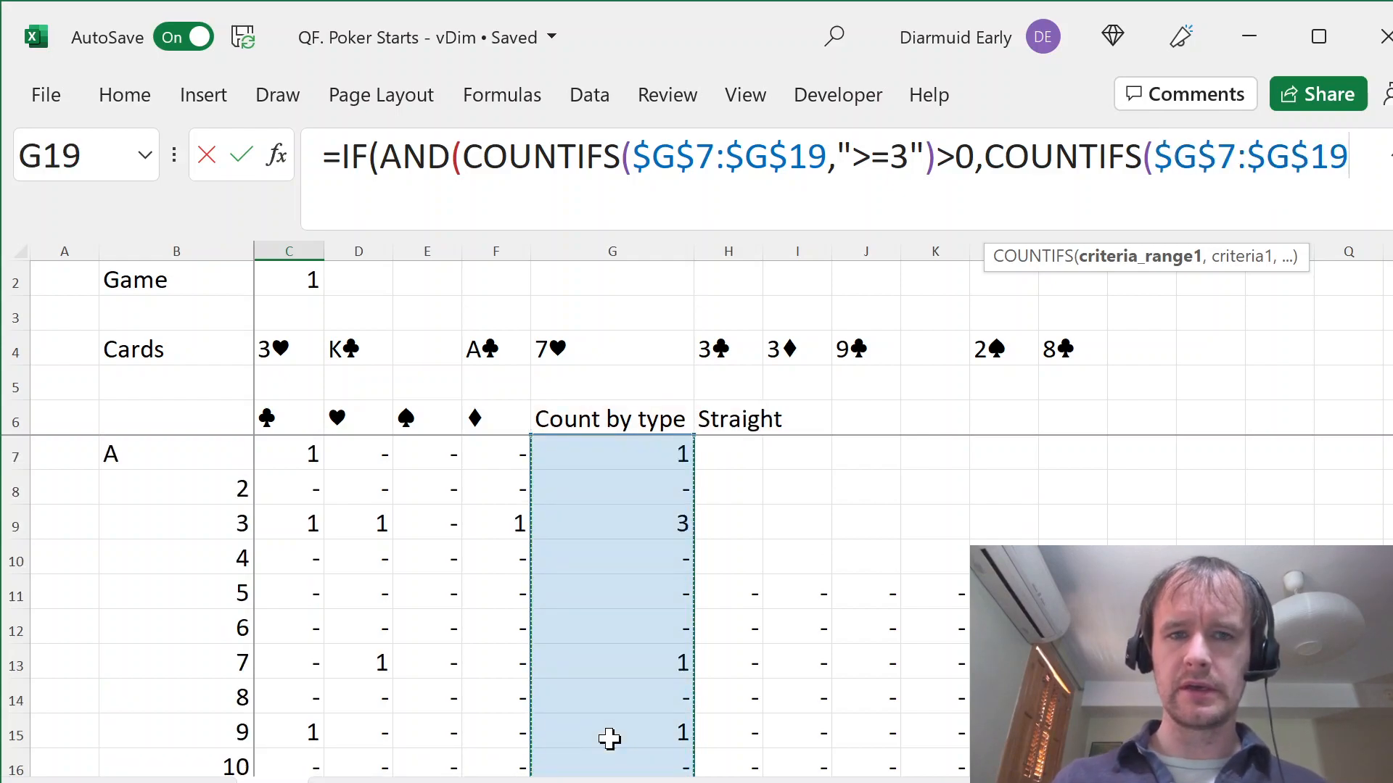
pyautogui.write(',">=2")>1')
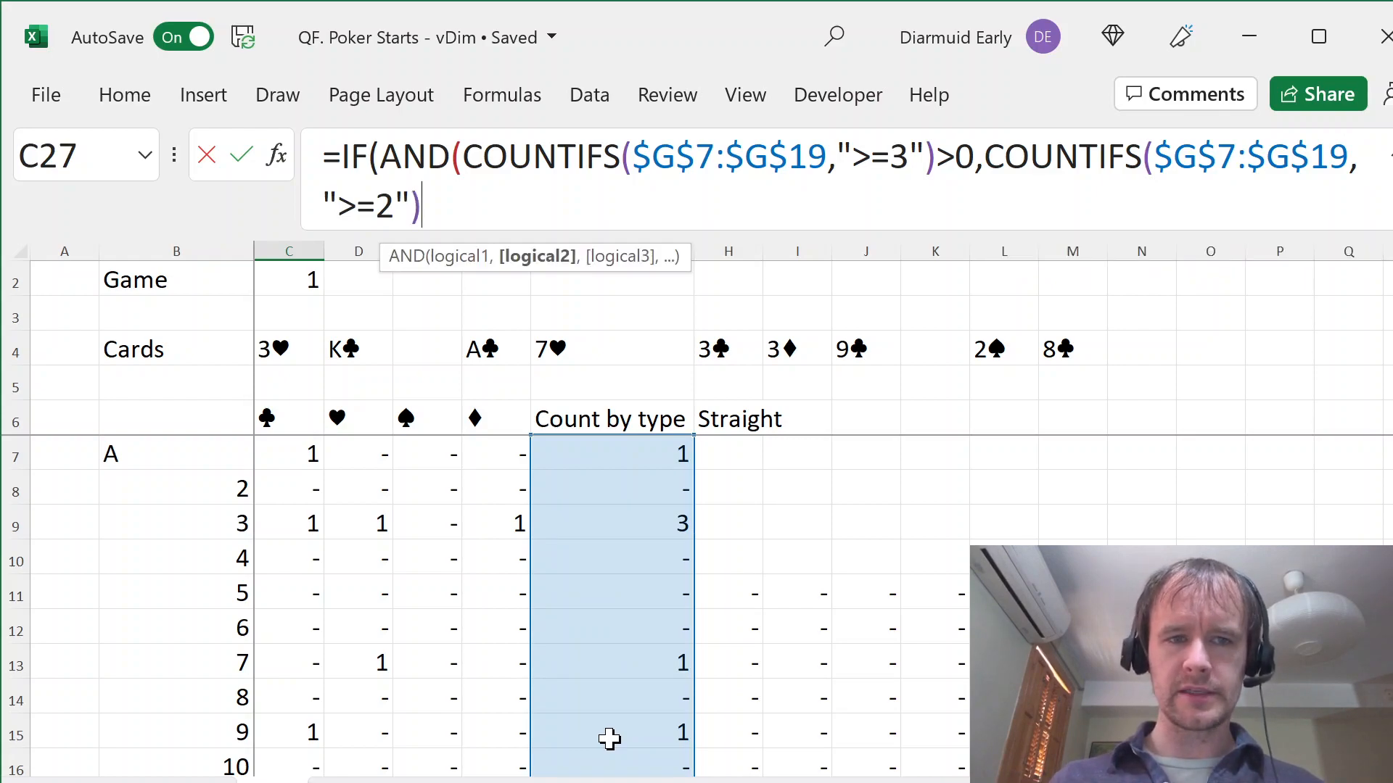
pyautogui.write(')')
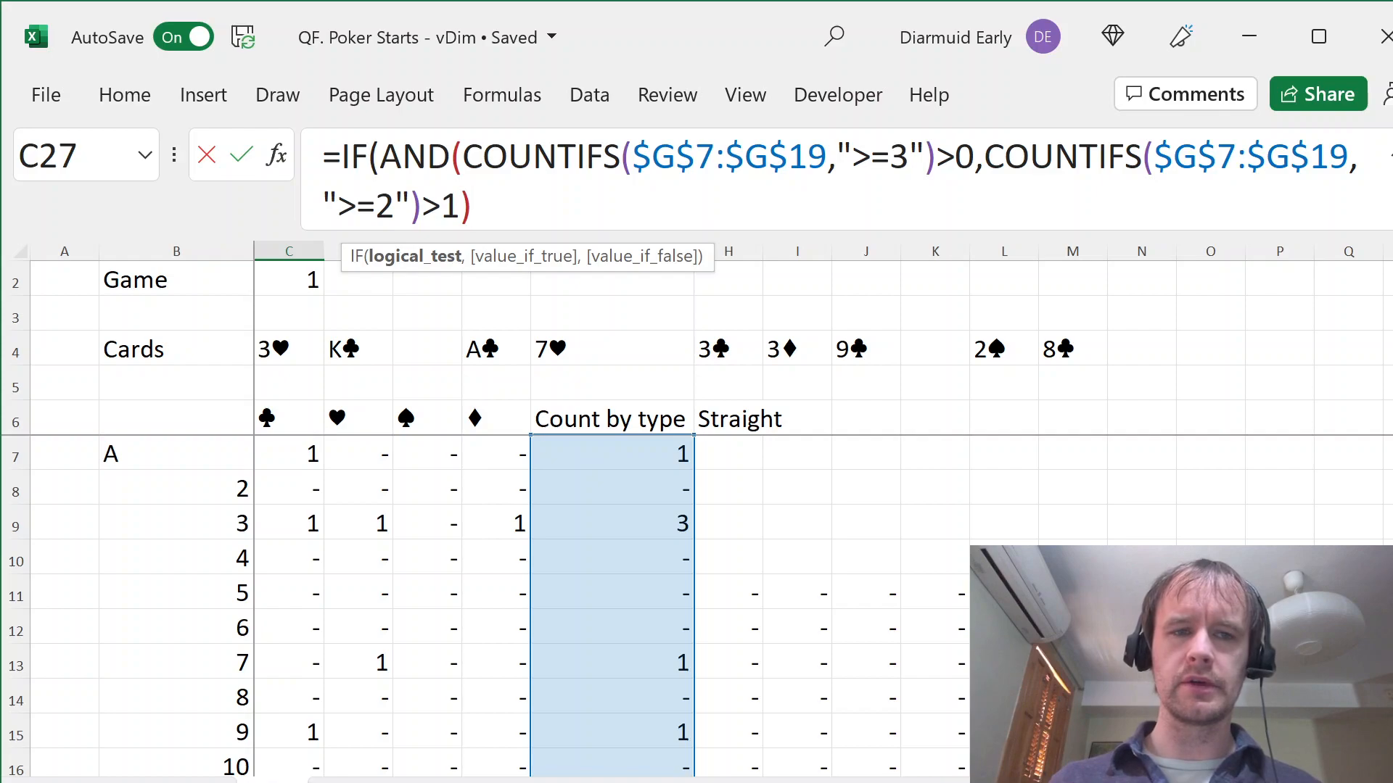
# - Complete the Full House formula to return 1 when both conditions hold and 0 otherwise
pyautogui.click(396, 206)
pyautogui.click(890, 155)
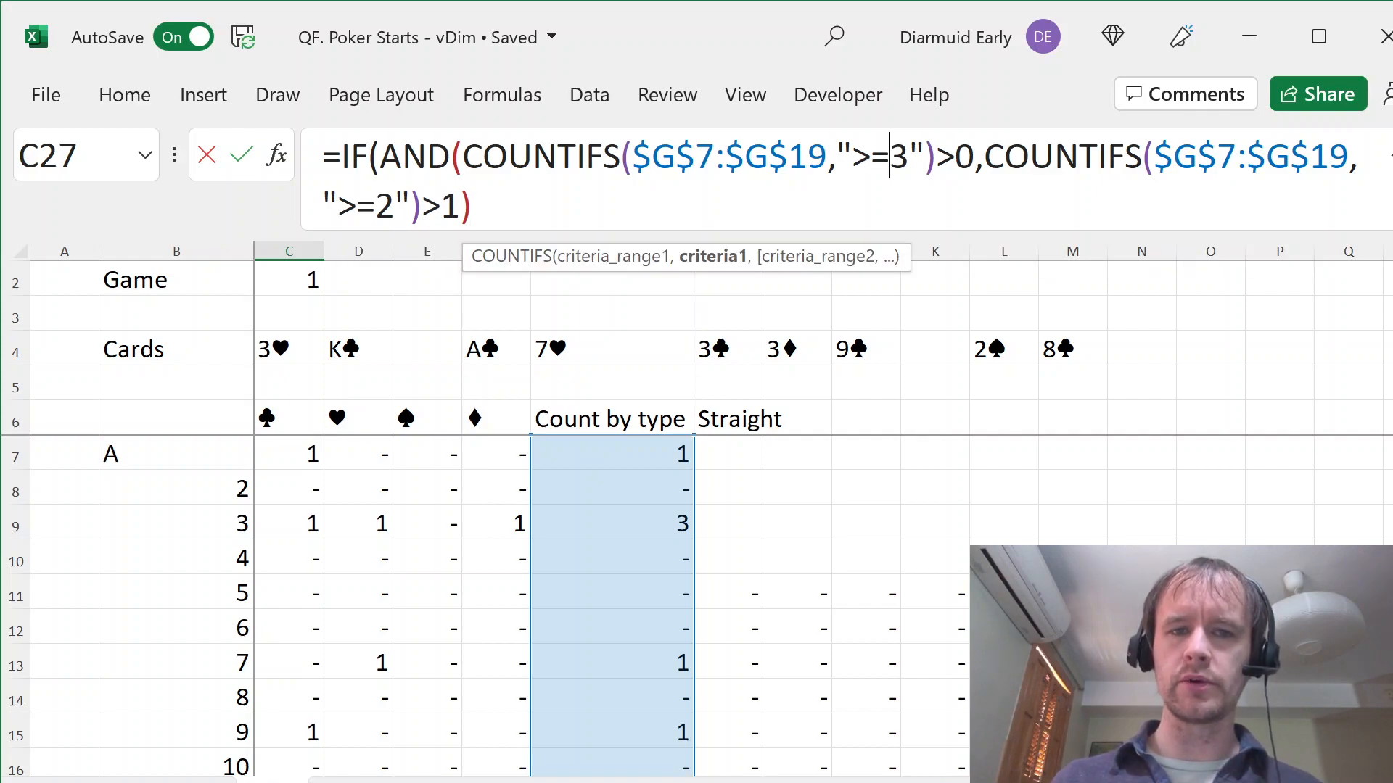
pyautogui.click(472, 206)
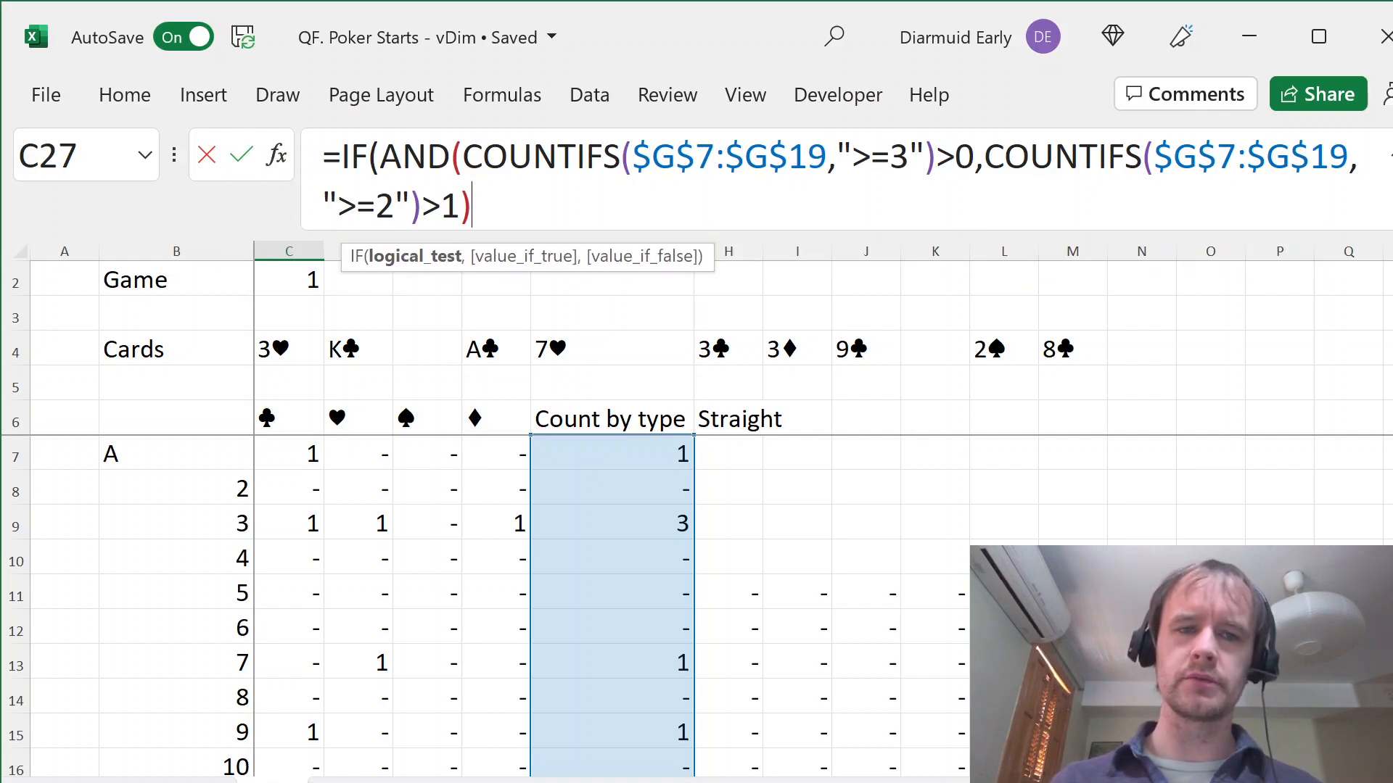
pyautogui.write(',1,0)')
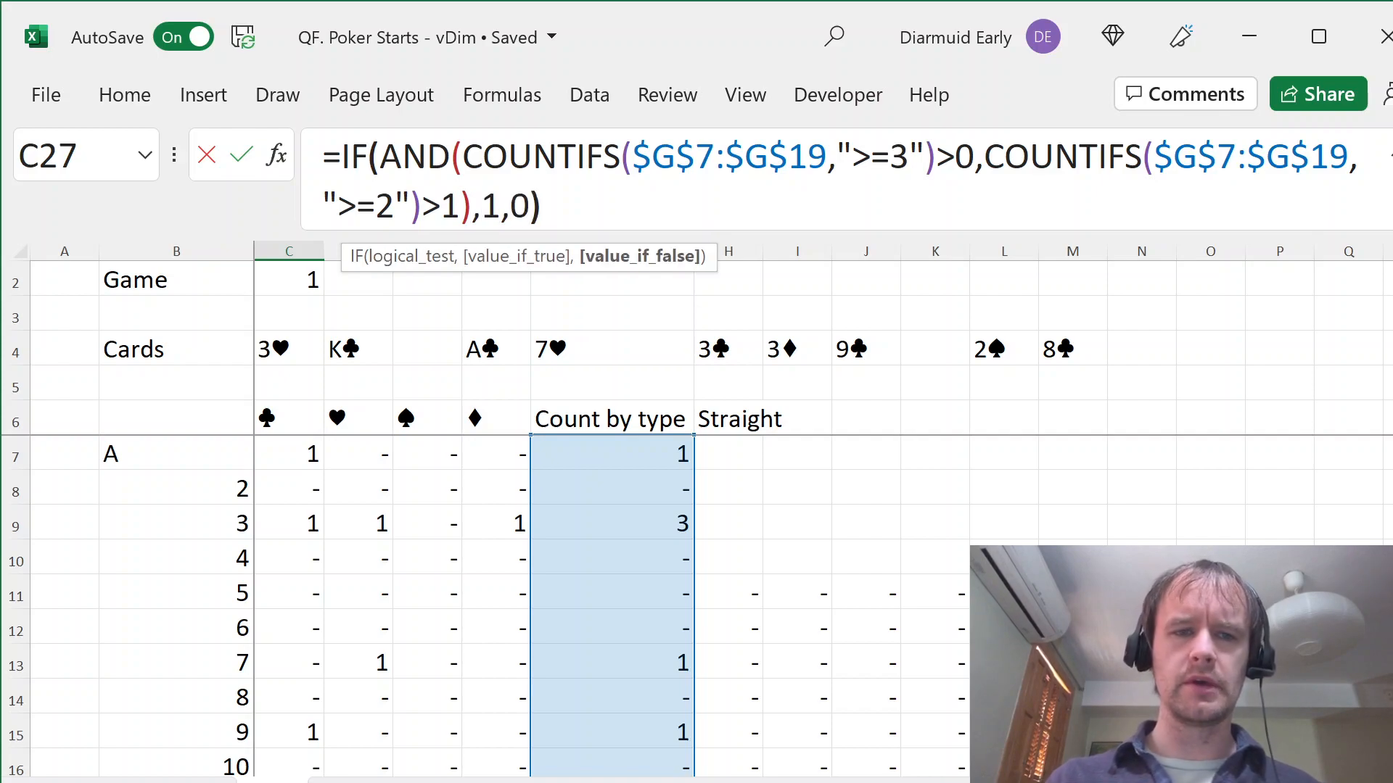
pyautogui.press('Return')
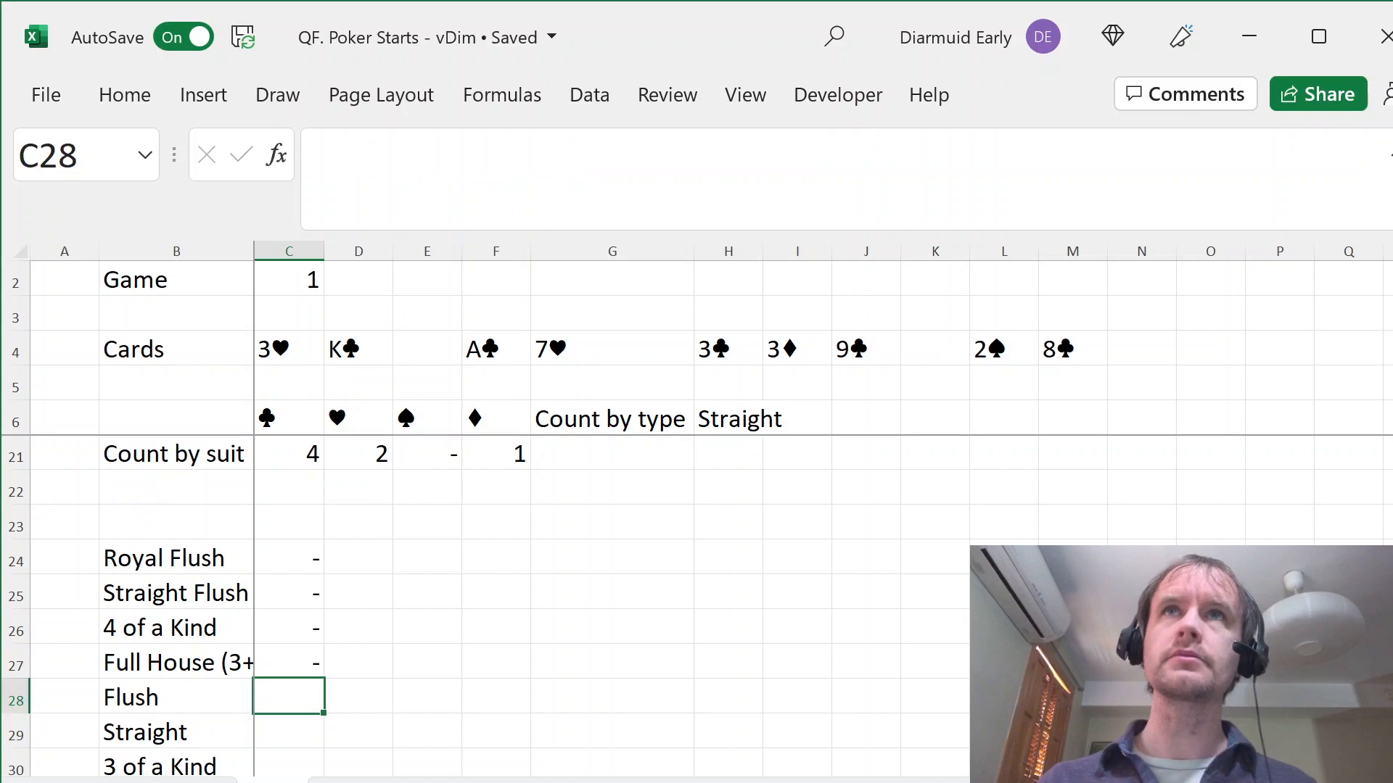
# - Start the Flush formula in C28 as an IF with COUNTIFS over the suit counts in C21:F21
pyautogui.write('=cou')
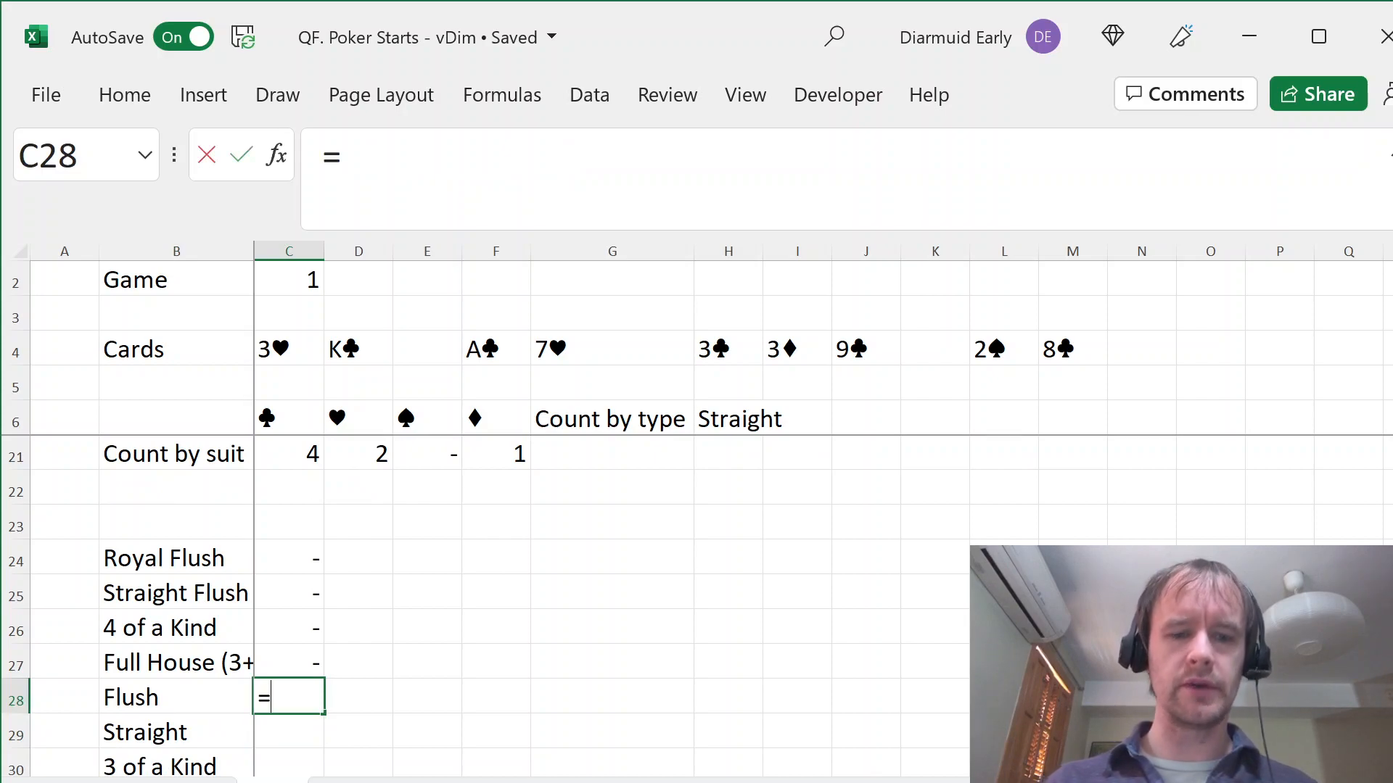
pyautogui.press('BackSpace')
pyautogui.press('BackSpace')
pyautogui.press('BackSpace')
pyautogui.write('if')
pyautogui.press('Tab')
pyautogui.write('countifs')
pyautogui.press('Tab')
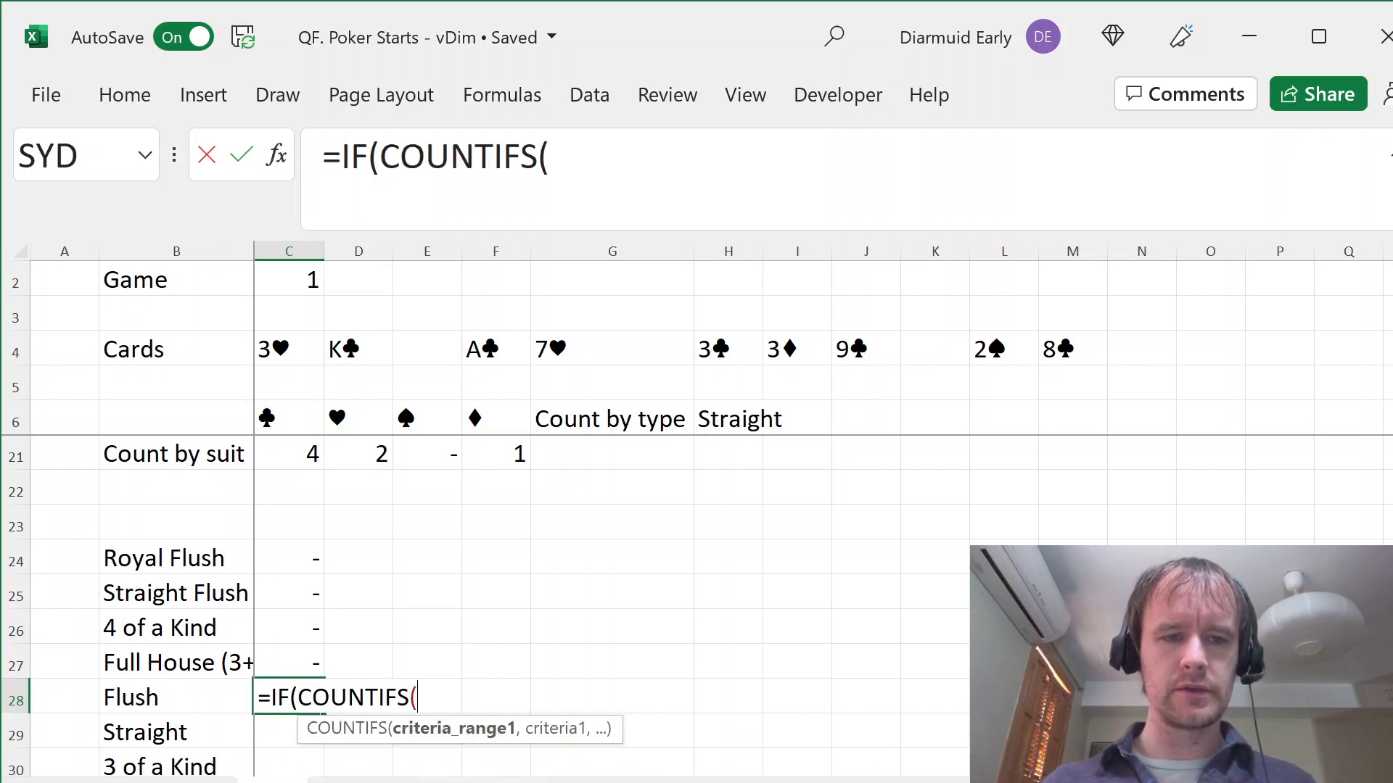
pyautogui.press('Up')
pyautogui.press('Up')
pyautogui.press('Up')
pyautogui.press('Up')
pyautogui.press('Up')
pyautogui.press('Up')
pyautogui.press('Up')
pyautogui.hotkey('shift', 'Right')
pyautogui.hotkey('shift', 'Right')
pyautogui.hotkey('shift', 'Right')
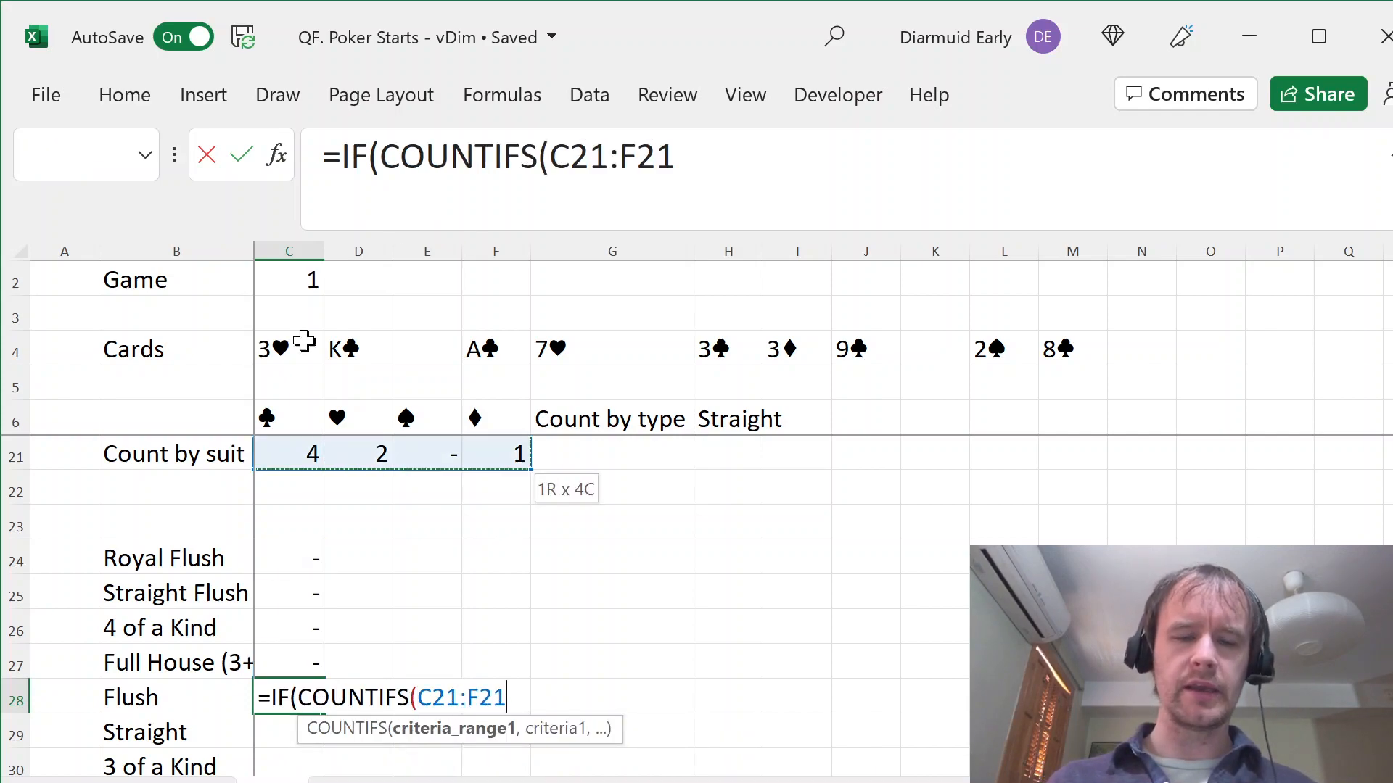
# - Complete the Flush formula with the criterion ">=5", returning 1 if the count exceeds 0 and 0 otherwise
pyautogui.write(')')
pyautogui.press('BackSpace')
pyautogui.press('BackSpace')
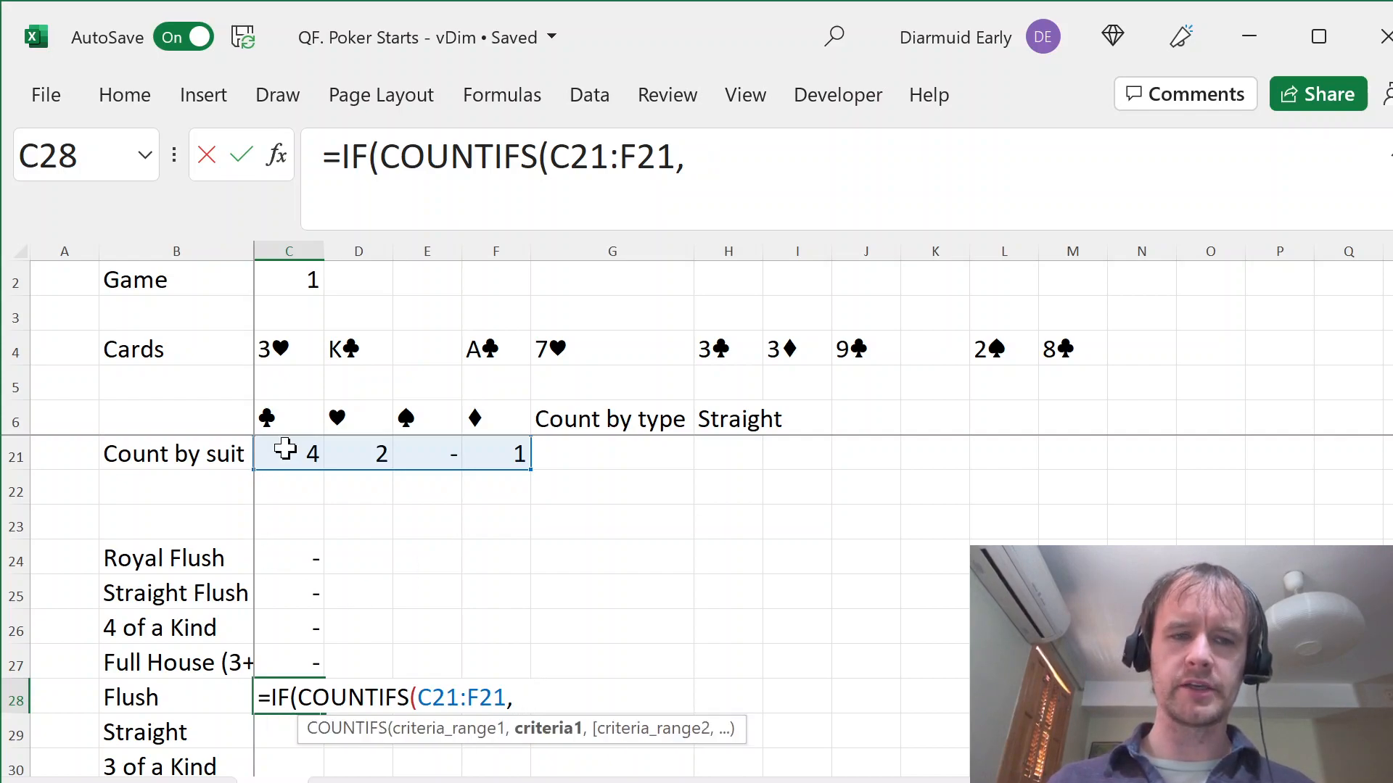
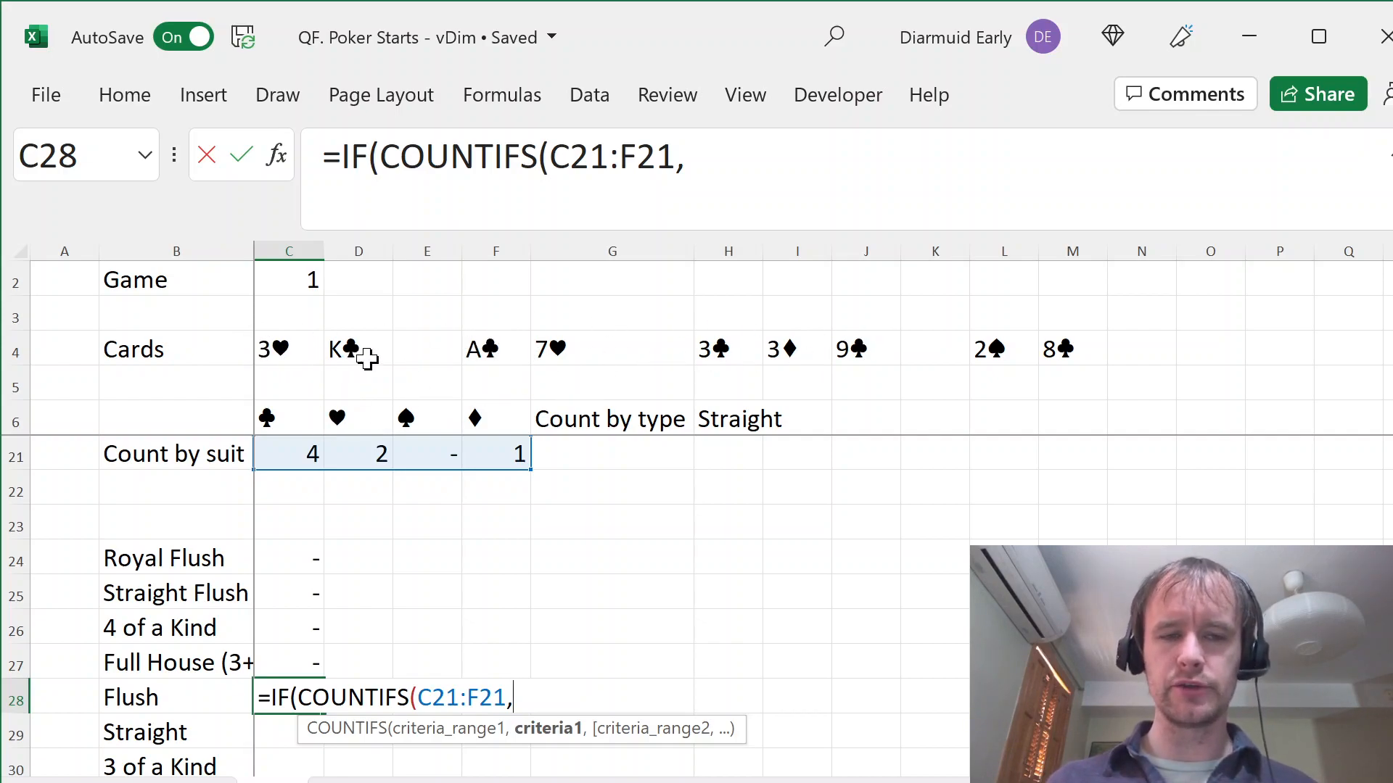
pyautogui.write('5")')
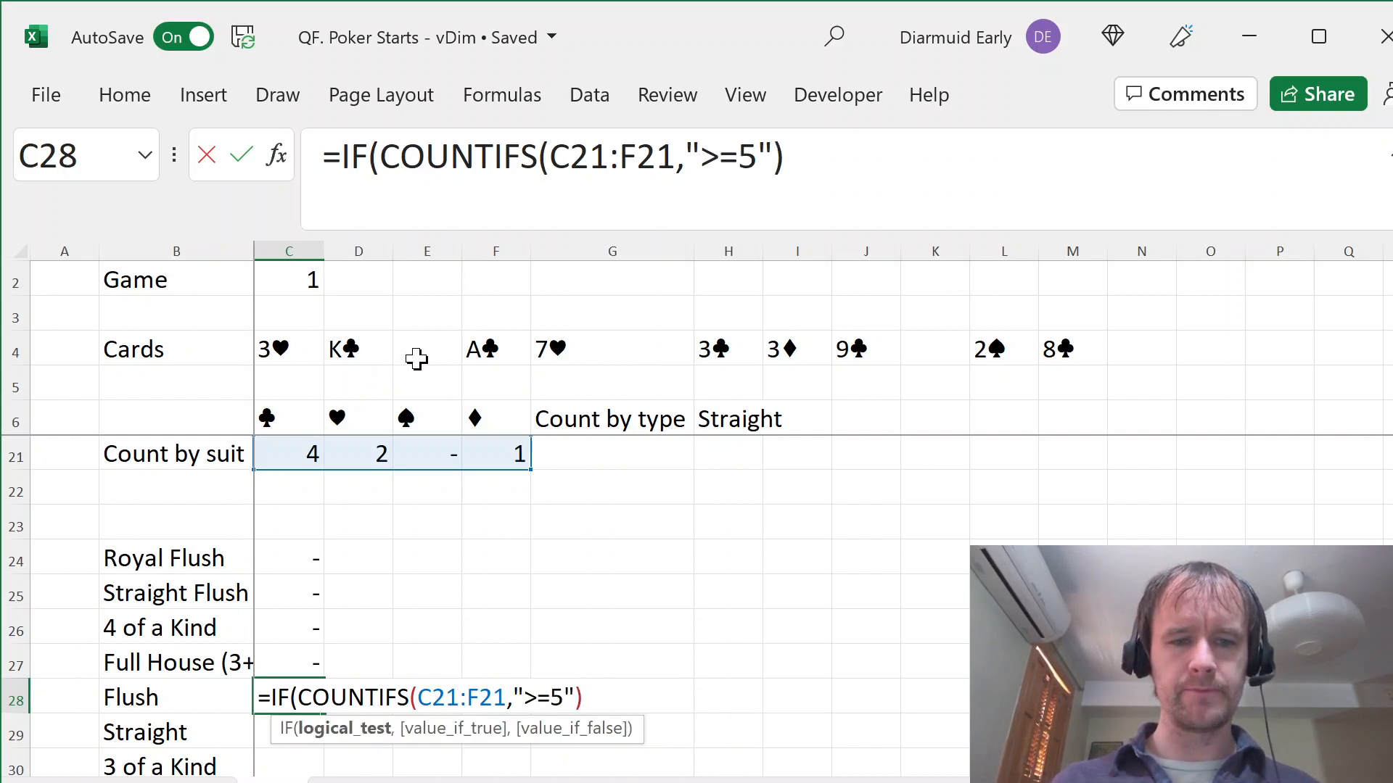
pyautogui.write(',1')
pyautogui.press('BackSpace')
pyautogui.press('BackSpace')
pyautogui.write('>')
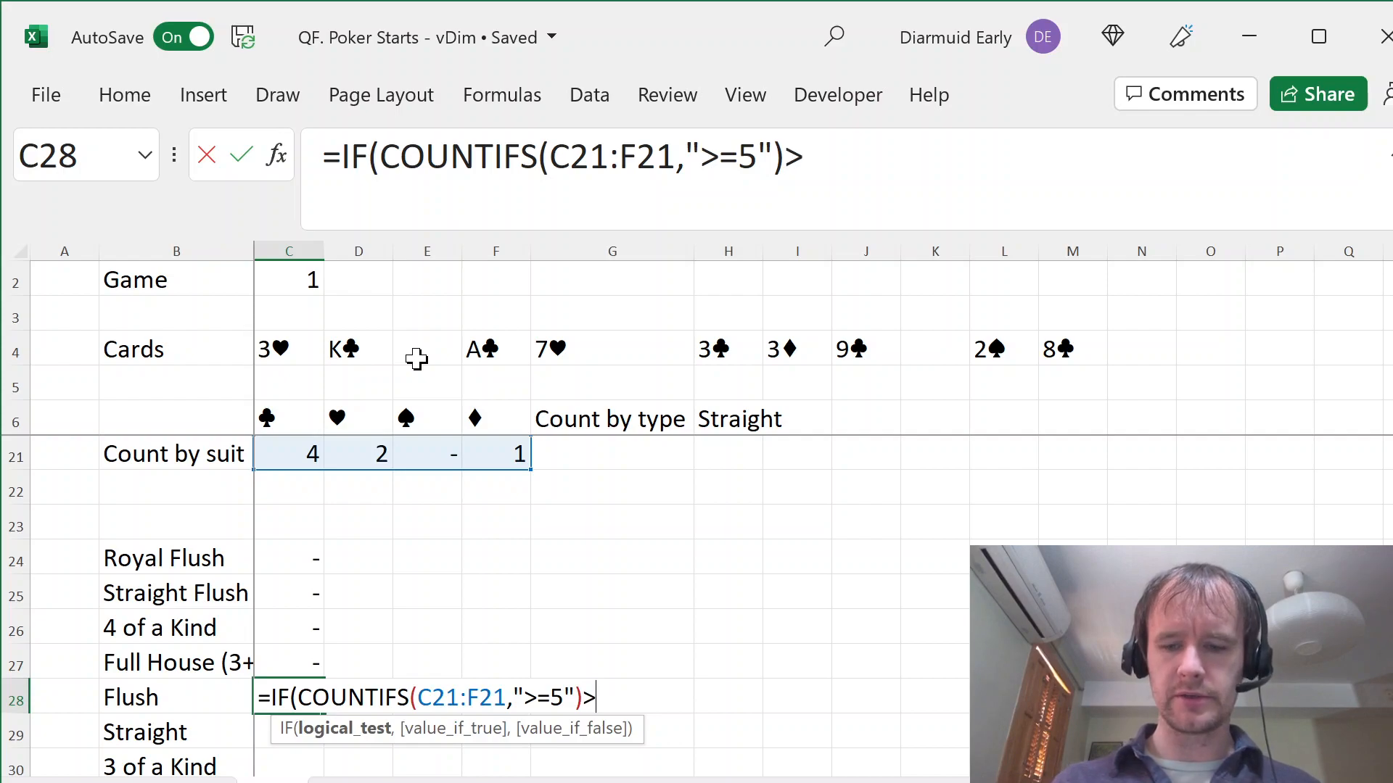
pyautogui.write('0,1,0)')
pyautogui.hotkey('ctrl', 'Return')
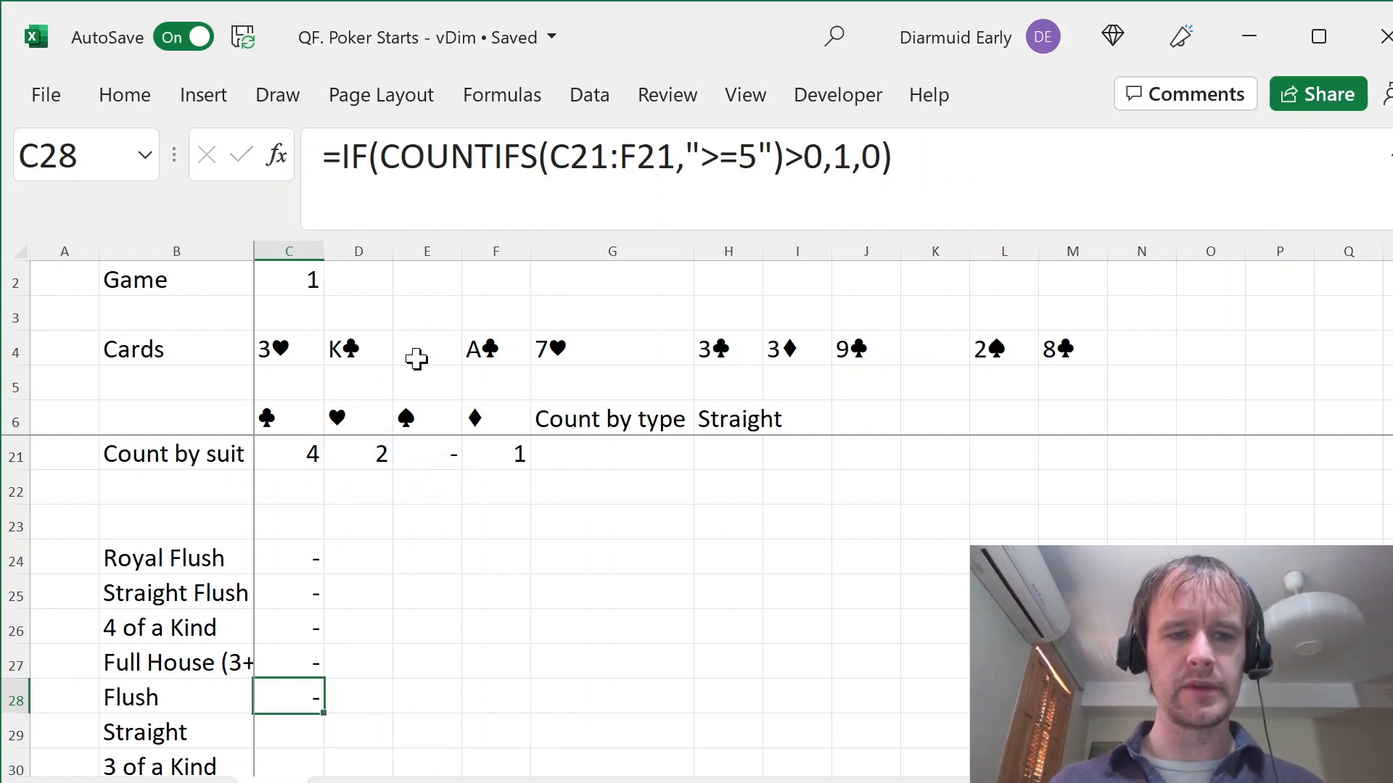
# - Start the Straight formula in C29 as an IF on the SUM of L11:L20, the last column of the Straight block
pyautogui.press('Down')
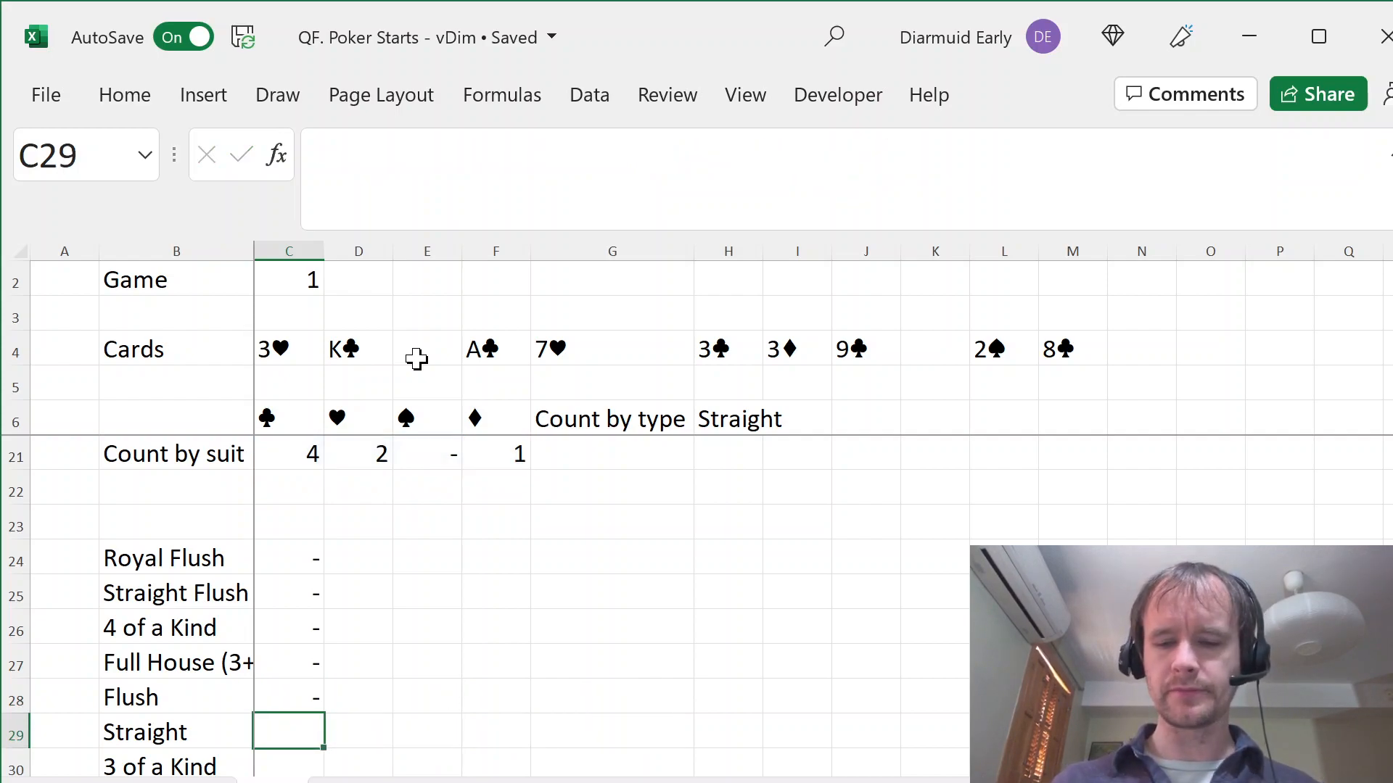
pyautogui.write('=')
pyautogui.write('-f')
pyautogui.press('BackSpace')
pyautogui.write('if')
pyautogui.press('BackSpace')
pyautogui.press('BackSpace')
pyautogui.press('BackSpace')
pyautogui.write('if(sum(')
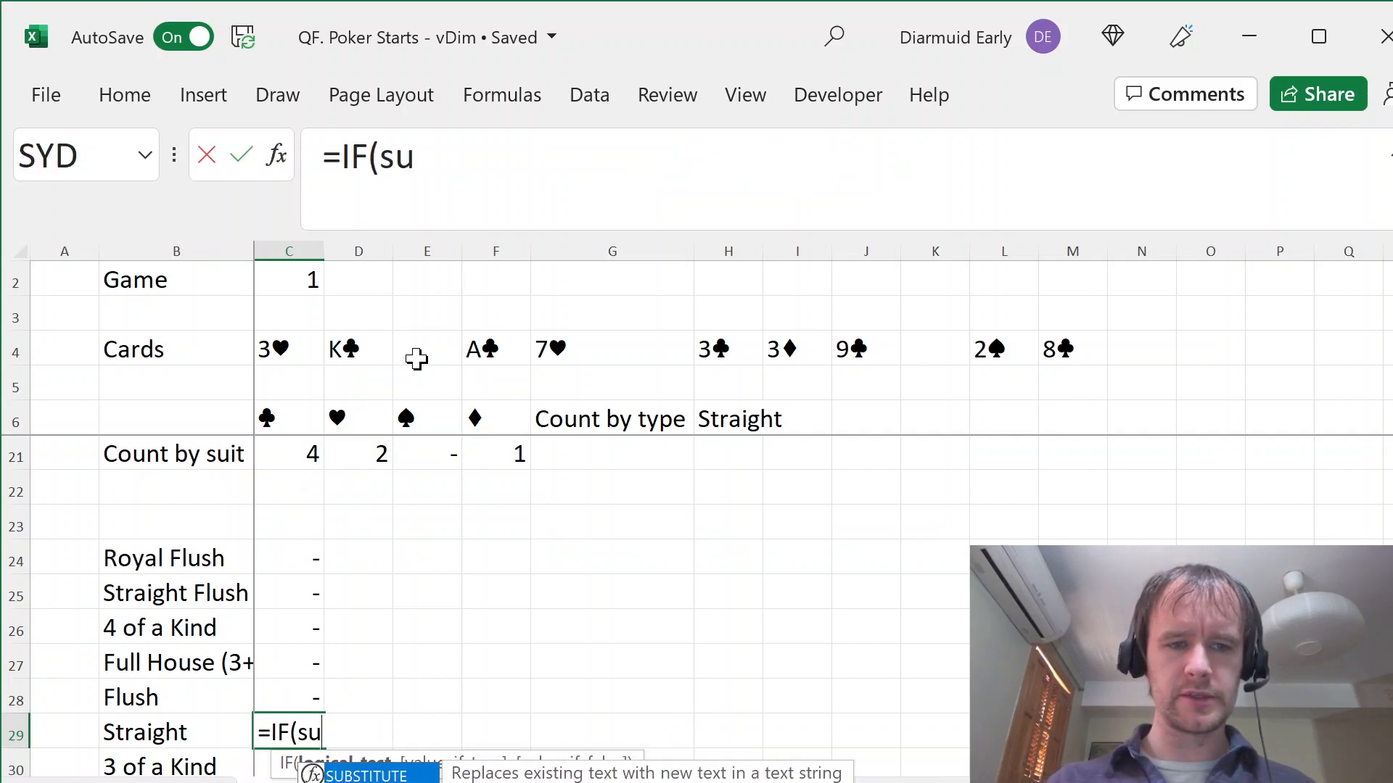
pyautogui.click(716, 454)
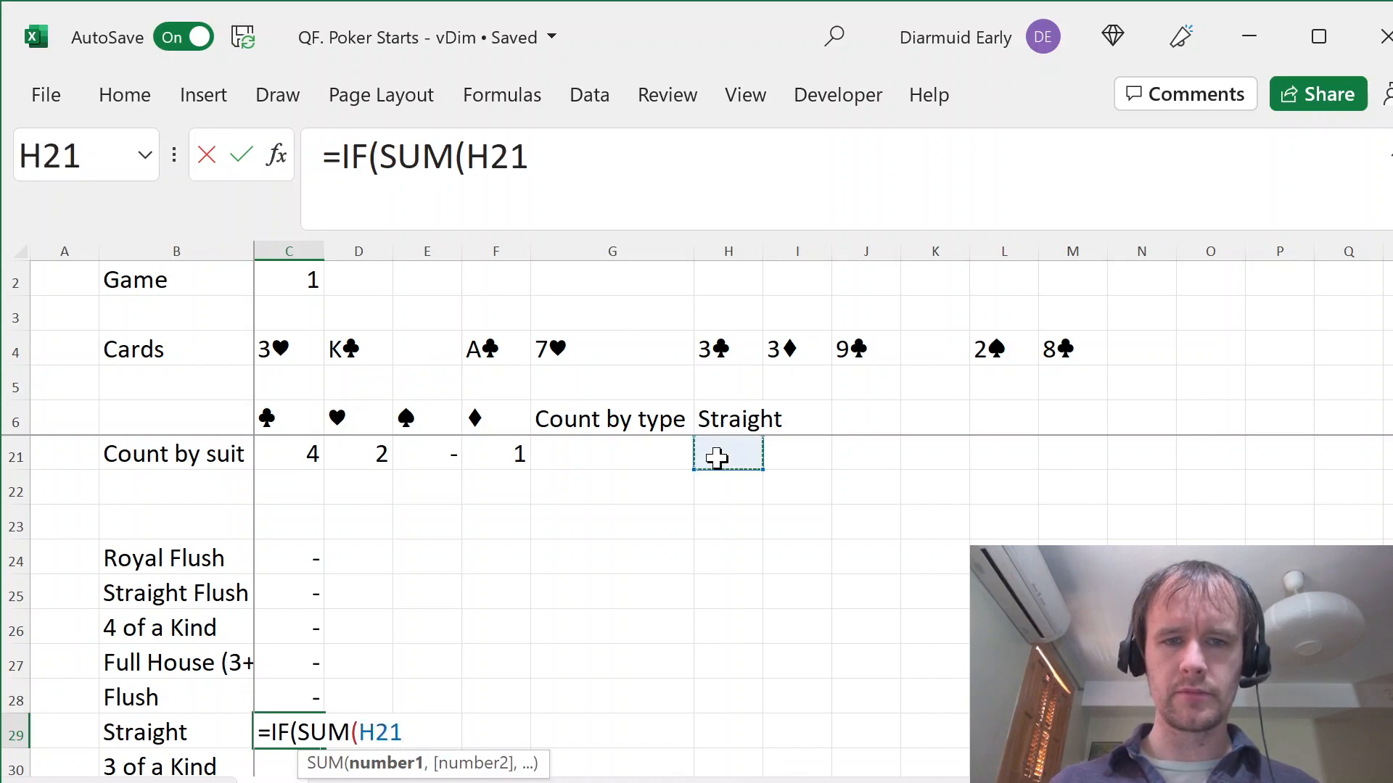
pyautogui.press('Up')
pyautogui.press('Up')
pyautogui.press('Up')
pyautogui.press('Up')
pyautogui.press('Up')
pyautogui.press('Up')
pyautogui.press('Up')
pyautogui.press('Up')
pyautogui.press('Up')
pyautogui.press('Up')
pyautogui.press('Right')
pyautogui.press('Right')
pyautogui.press('Right')
pyautogui.press('Right')
pyautogui.press('Up')
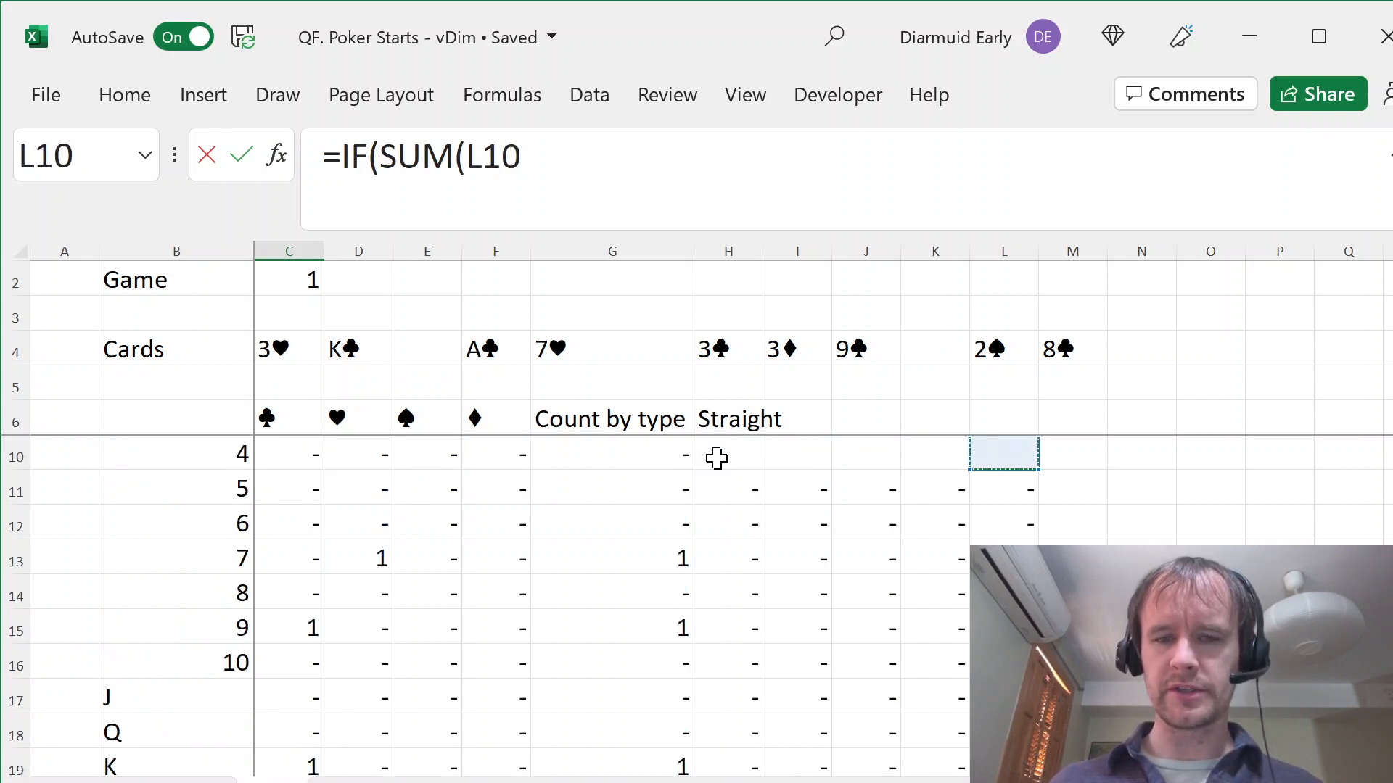
pyautogui.press('Down')
pyautogui.press('Left')
pyautogui.press('Left')
pyautogui.press('Left')
pyautogui.press('Left')
pyautogui.press('Up')
pyautogui.press('Up')
pyautogui.press('Up')
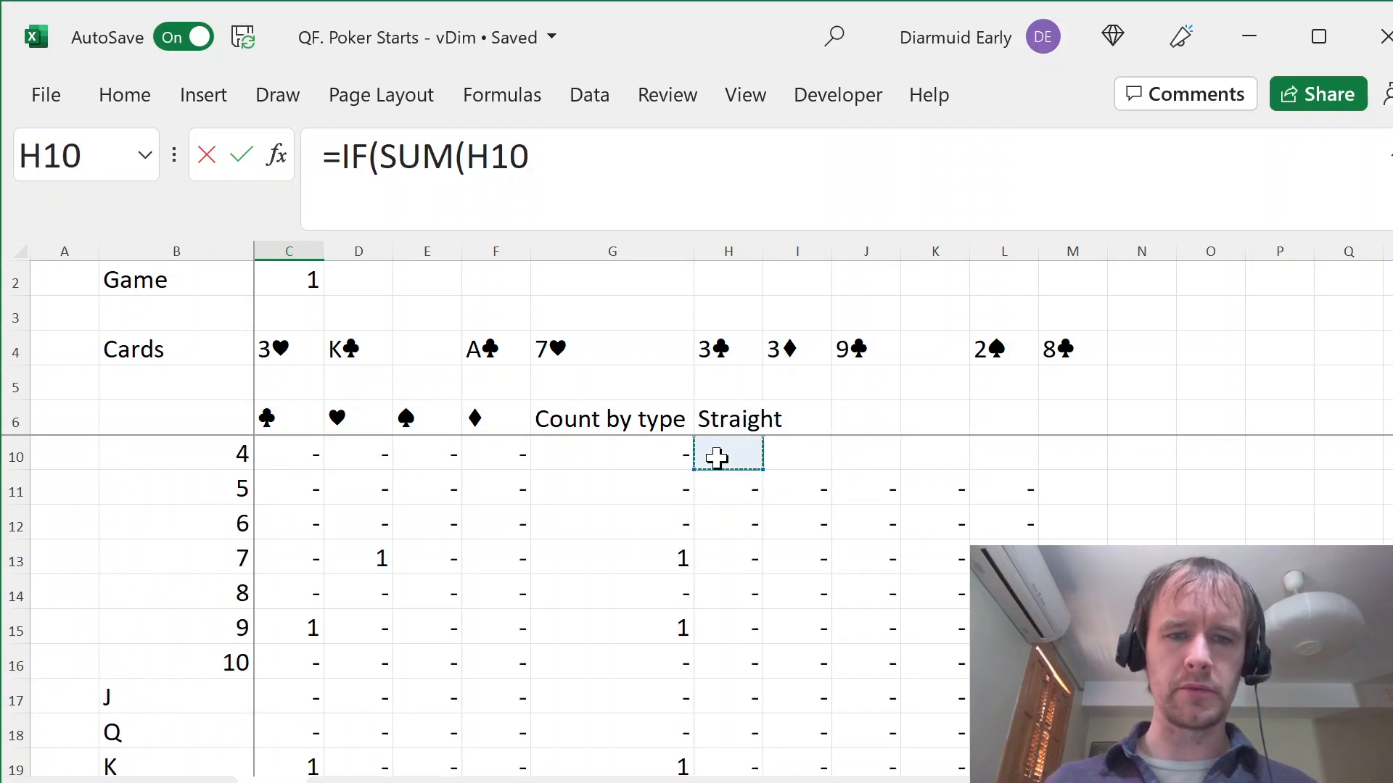
pyautogui.press('Down')
pyautogui.press('Down')
pyautogui.press('Down')
pyautogui.hotkey('shift', 'Right')
pyautogui.hotkey('shift', 'Right')
pyautogui.hotkey('shift', 'Right')
pyautogui.press('Right')
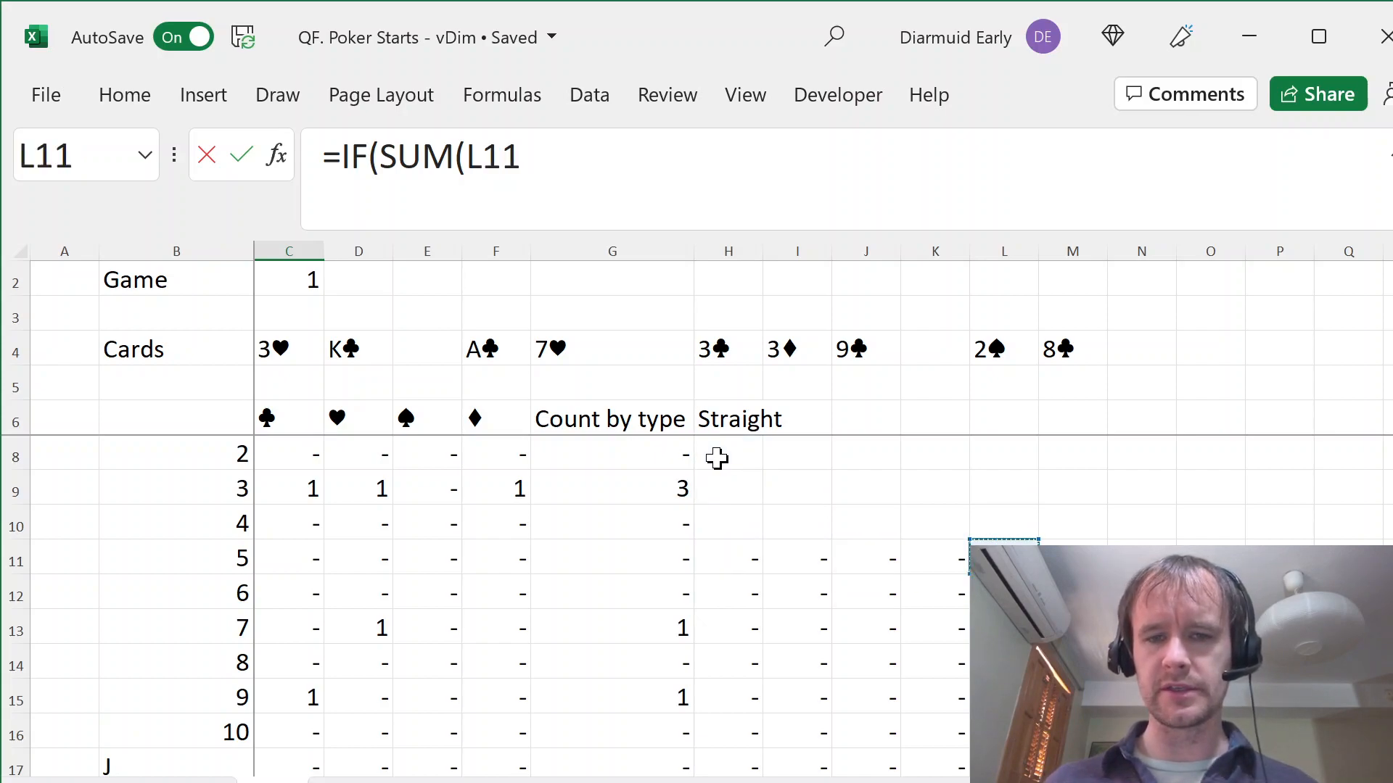
pyautogui.hotkey('ctrl', 'shift', 'Down')
# - Complete the Straight formula to return 1 if the sum exceeds 0 and 0 otherwise, ending on the 3 of a Kind cell
pyautogui.write(')>0,1,0')
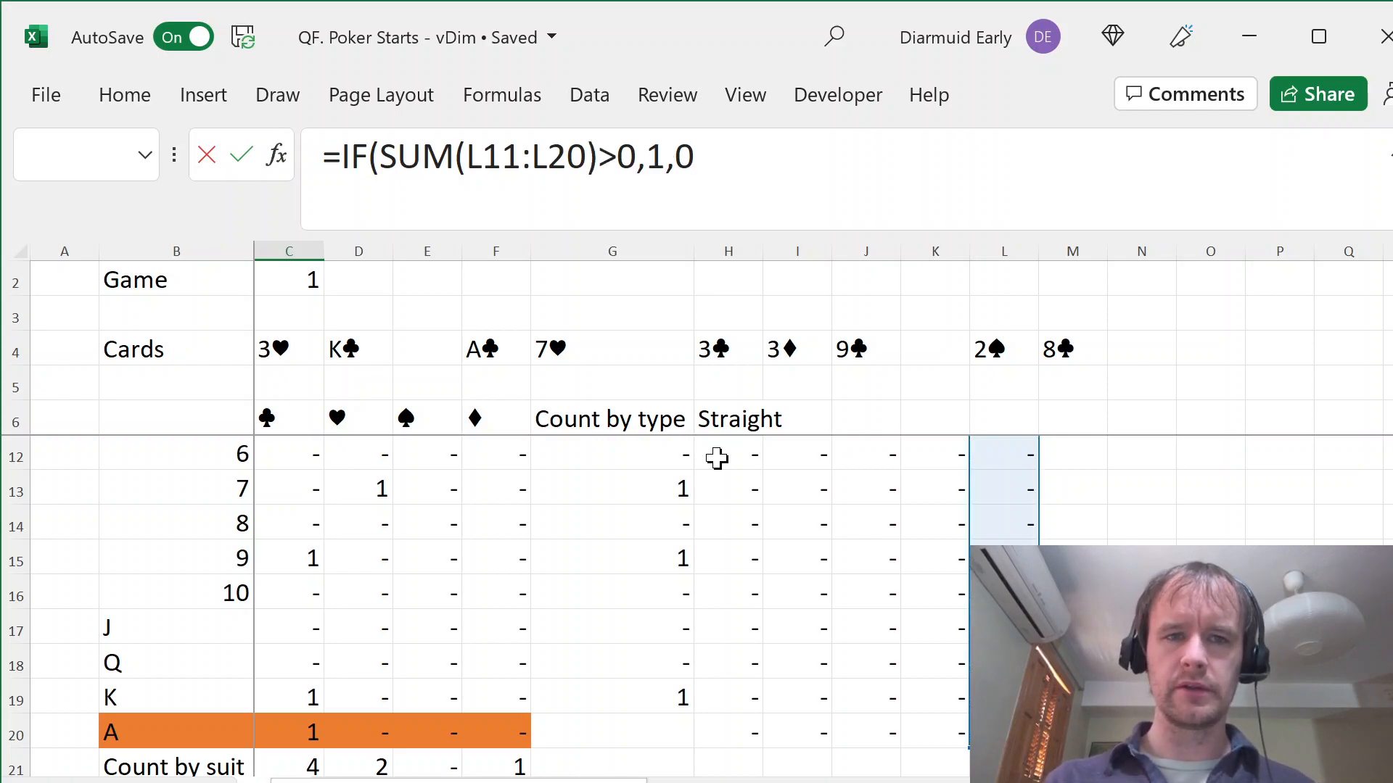
pyautogui.write(')')
pyautogui.press('Return')
pyautogui.press('Down')
pyautogui.press('Left')
pyautogui.press('Right')
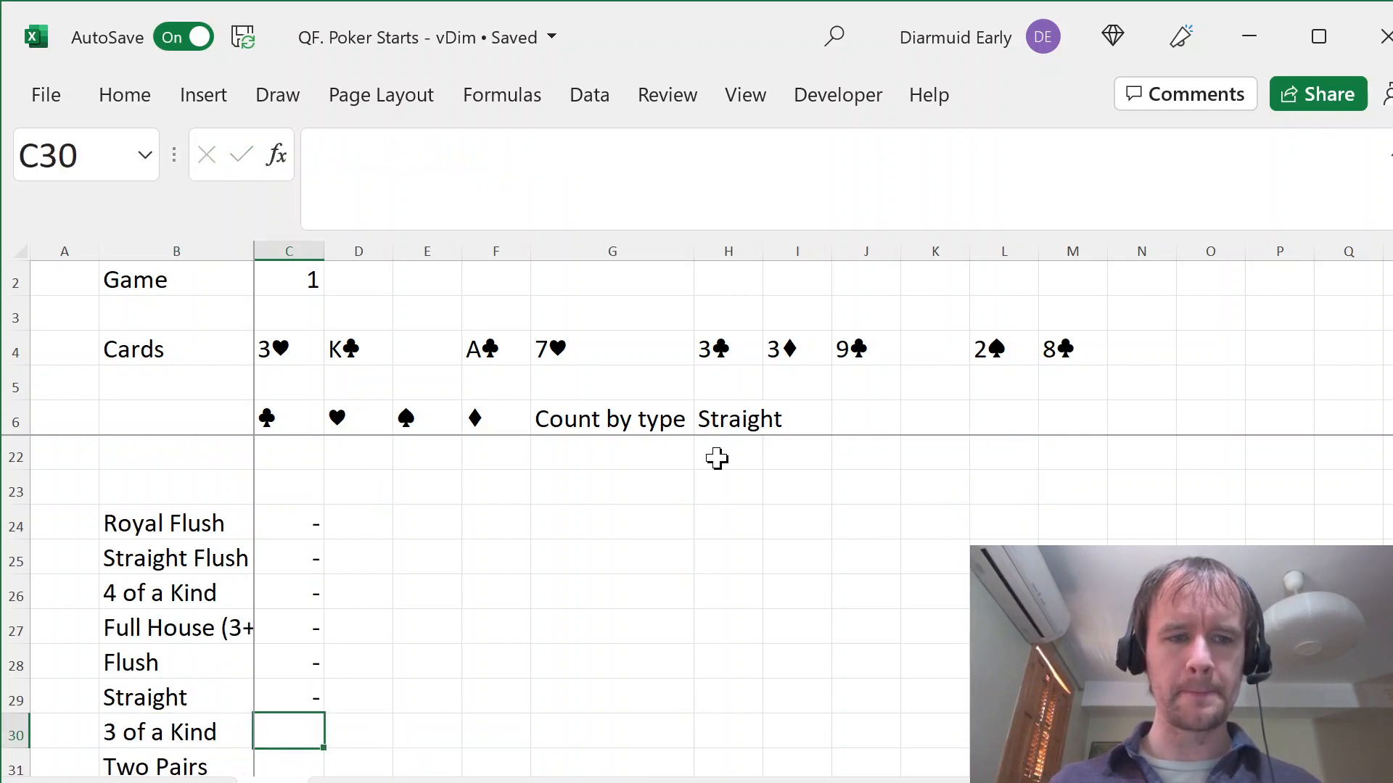
# - Copy the Full House formula from C27 into the 3 of a Kind cell C30 and the Two Pairs cell C31
pyautogui.press('Down')
pyautogui.press('Up')
pyautogui.press('Down')
pyautogui.press('Down')
pyautogui.press('Down')
pyautogui.press('Up')
pyautogui.press('Up')
pyautogui.press('Up')
pyautogui.press('Up')
pyautogui.press('Up')
pyautogui.press('Up')
pyautogui.hotkey('ctrl', 'c')
pyautogui.press('Down')
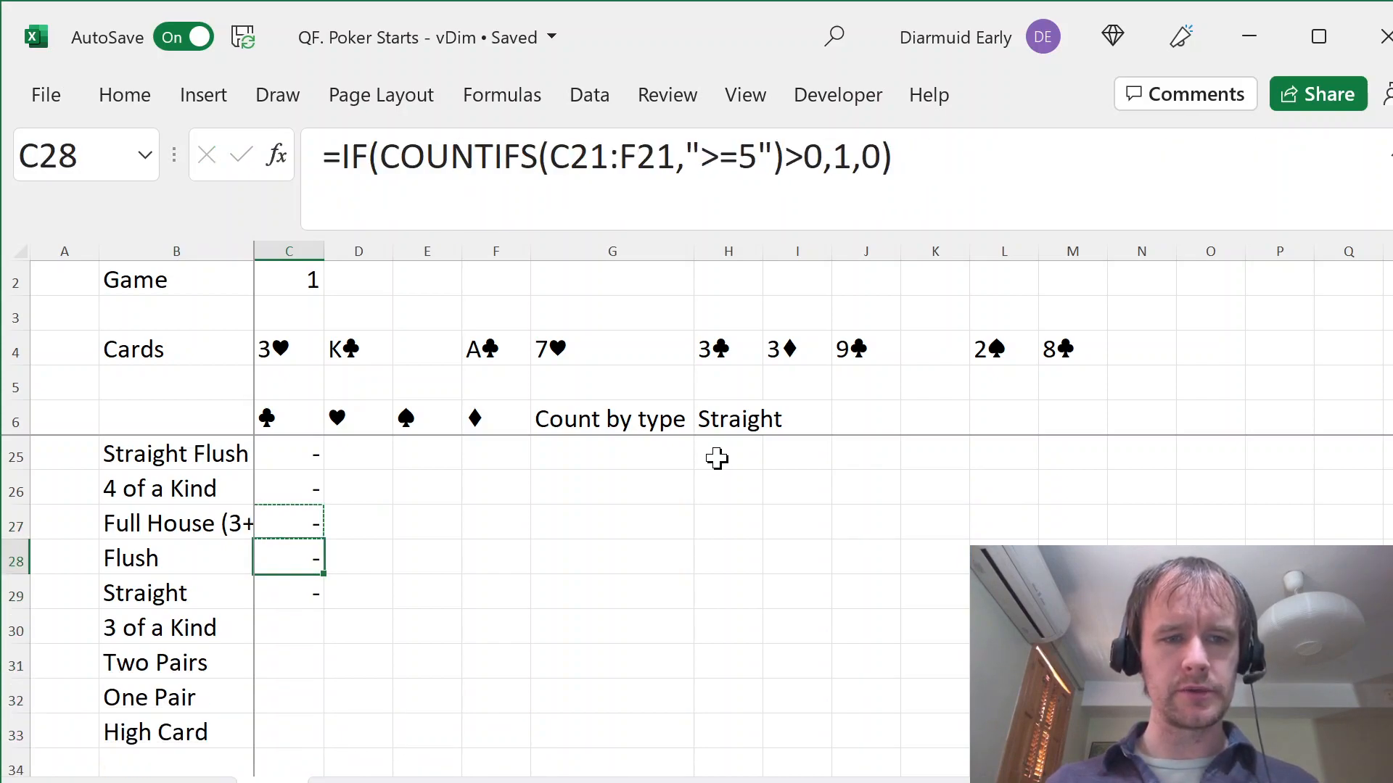
pyautogui.press('Down')
pyautogui.press('Down')
pyautogui.hotkey('ctrl', 'v')
pyautogui.press('Down')
pyautogui.hotkey('ctrl', 'v')
pyautogui.press('Up')
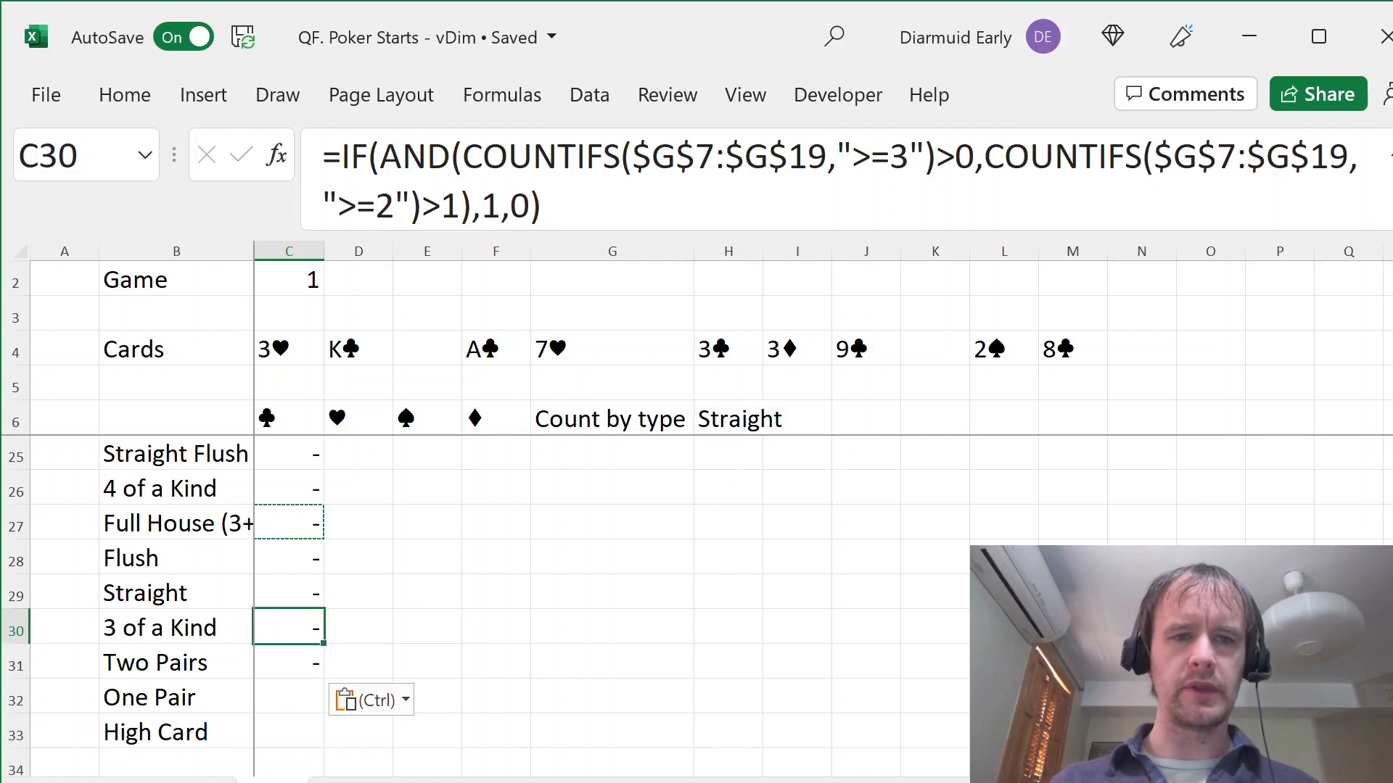
# - Remove the opening AND( from the 3 of a Kind formula in C30
pyautogui.press('F2')
pyautogui.press('Up')
pyautogui.hotkey('ctrl', 'Left')
pyautogui.hotkey('ctrl', 'shift', 'Left')
pyautogui.hotkey('ctrl', 'shift', 'Left')
pyautogui.press('Delete')
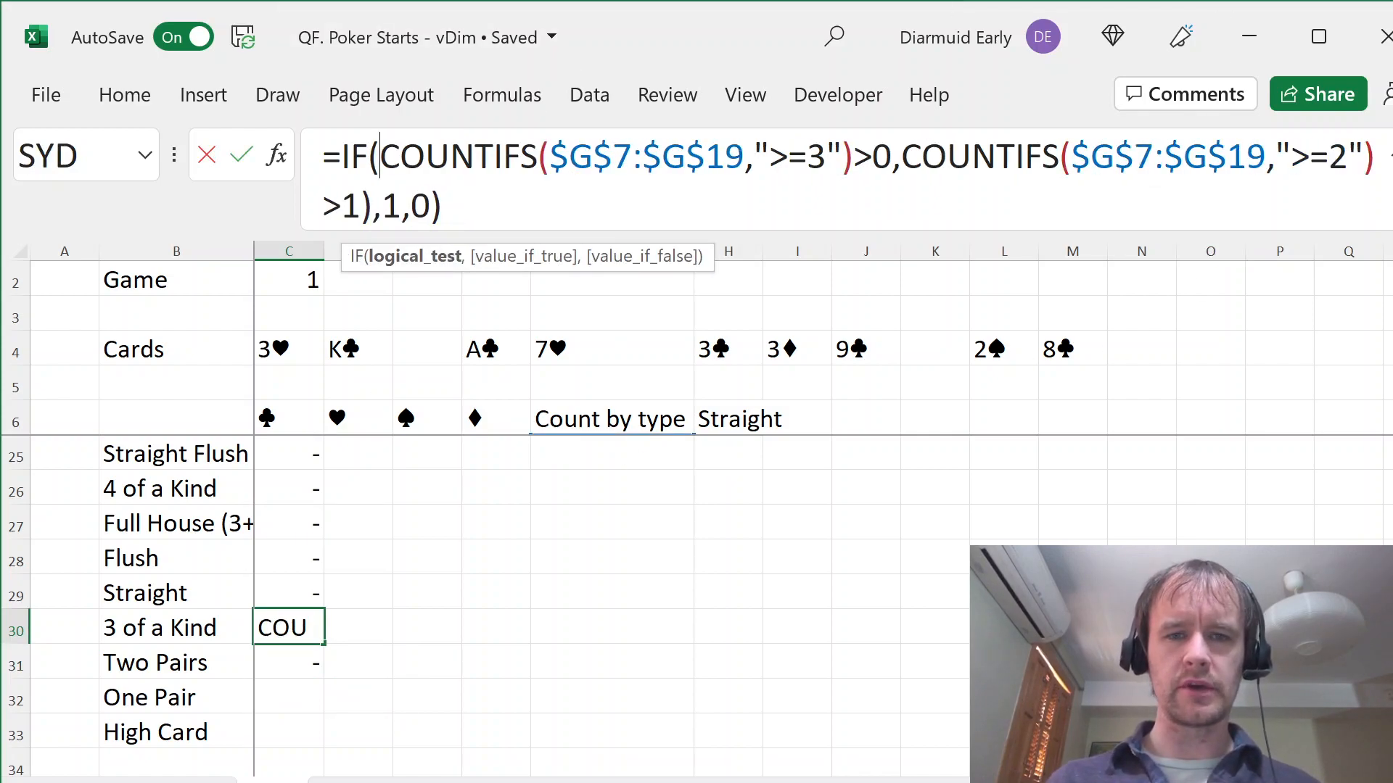
# - Delete the second COUNTIFS condition from the C30 formula, leaving =IF(COUNTIFS($G$7:$G$19,">=3")>0,1,0)
pyautogui.click(892, 156)
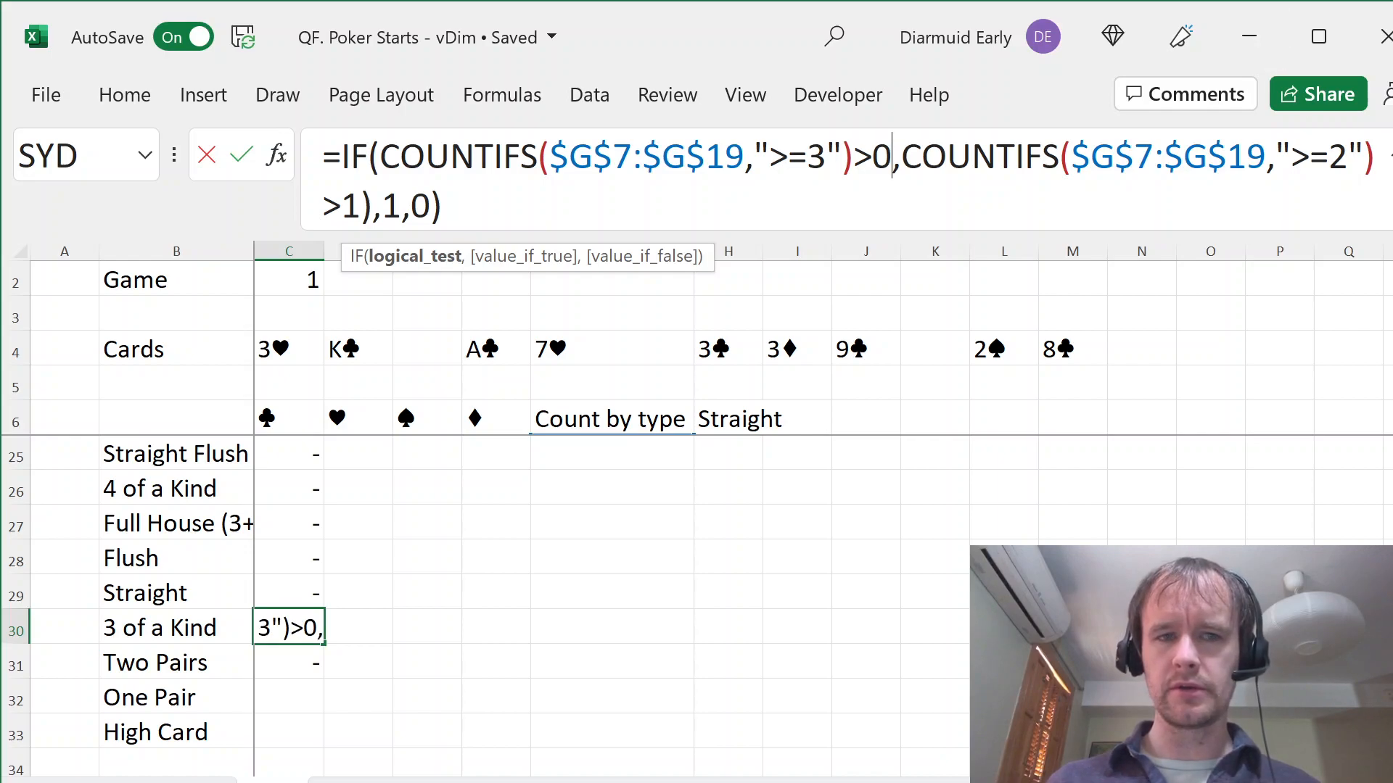
pyautogui.hotkey('shift', 'End')
pyautogui.hotkey('shift', 'Right')
pyautogui.hotkey('shift', 'Right')
pyautogui.hotkey('shift', 'Right')
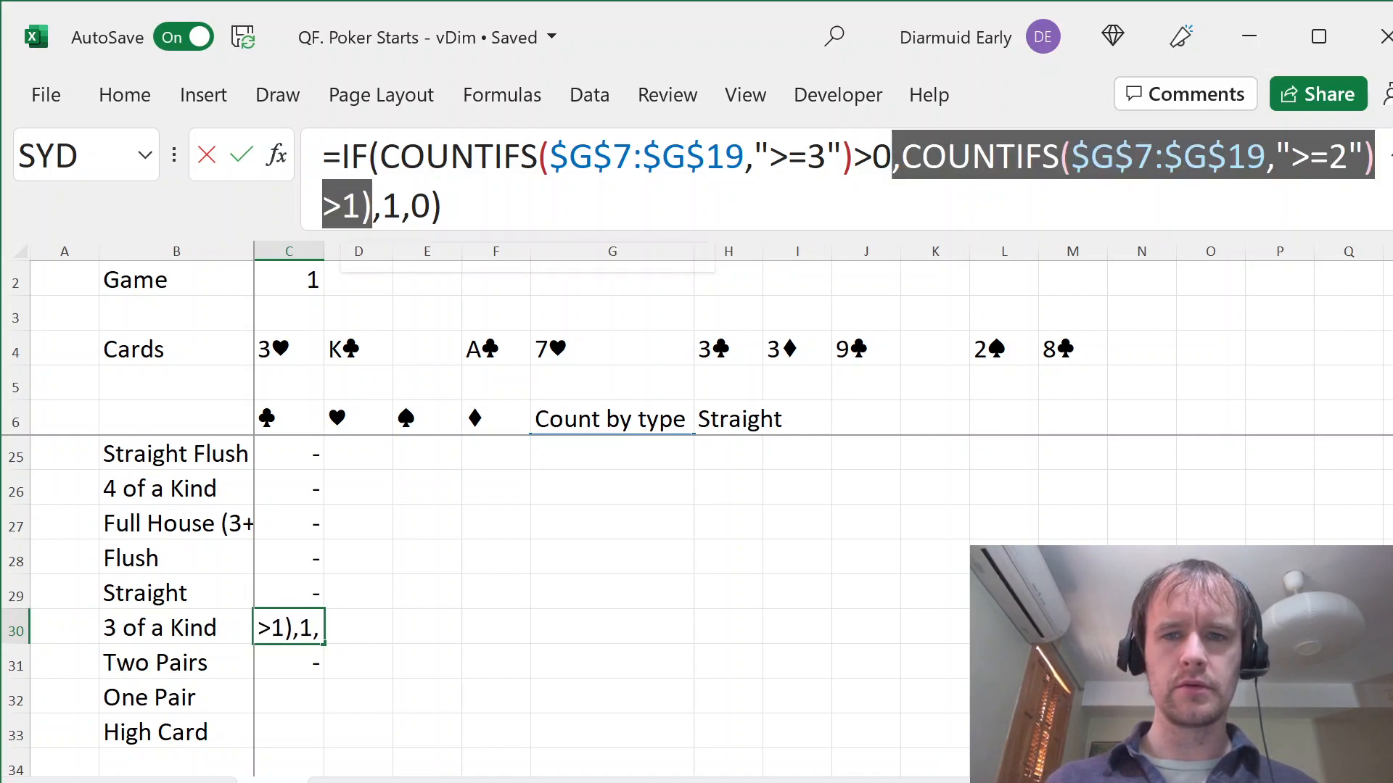
pyautogui.press('Delete')
pyautogui.press('Return')
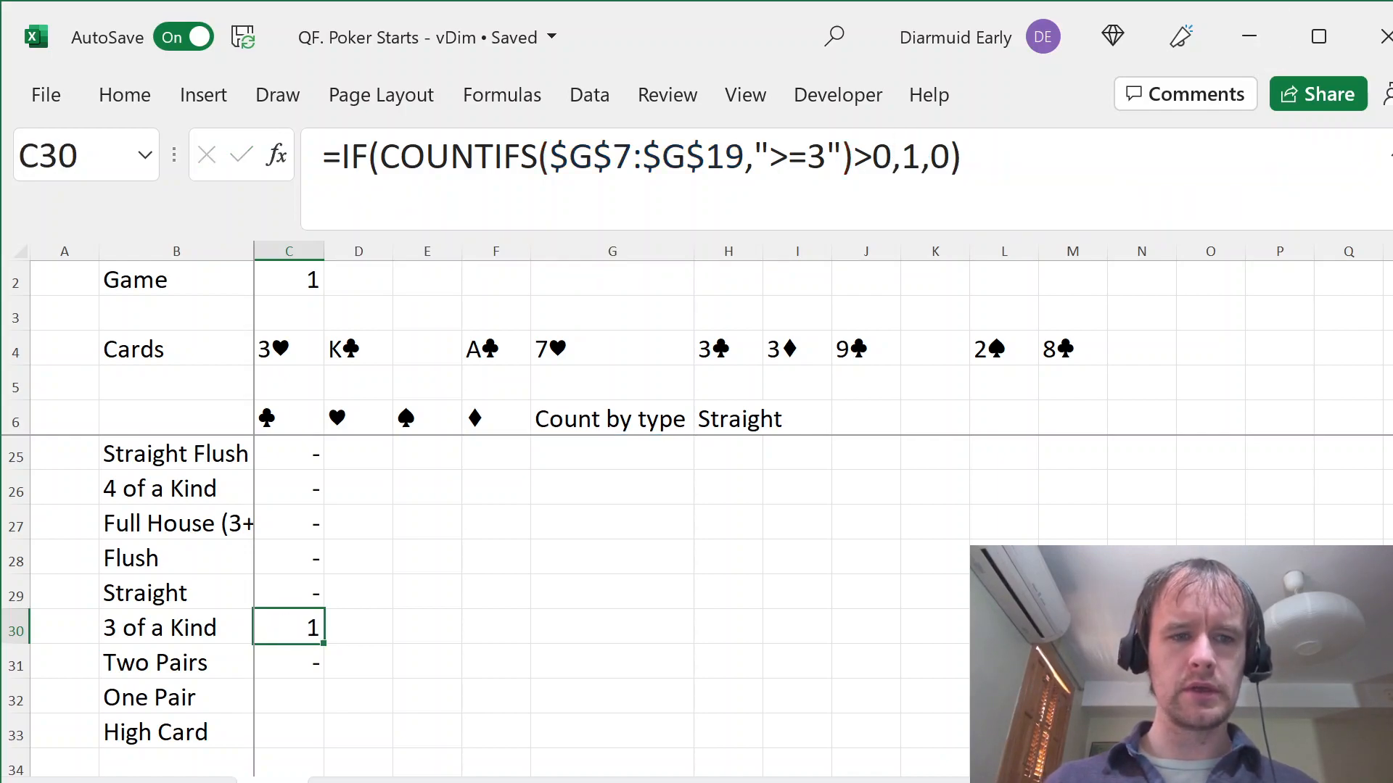
# - Review the hand flags down to 3 of a Kind and inspect the formula in C30
pyautogui.click(297, 487)
pyautogui.click(287, 631)
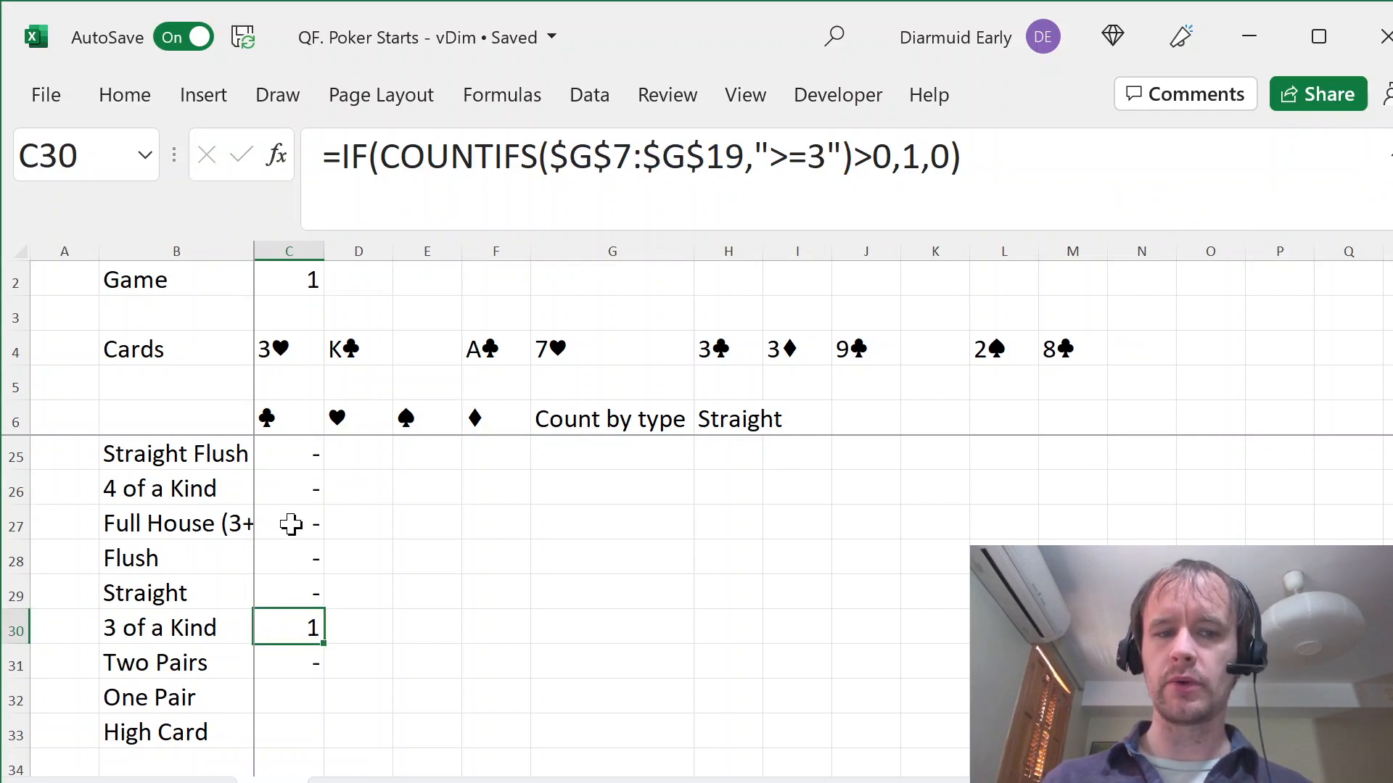
pyautogui.press('Up')
pyautogui.press('Up')
pyautogui.press('Up')
pyautogui.press('Up')
pyautogui.press('Up')
pyautogui.press('Up')
pyautogui.press('Up')
pyautogui.press('Up')
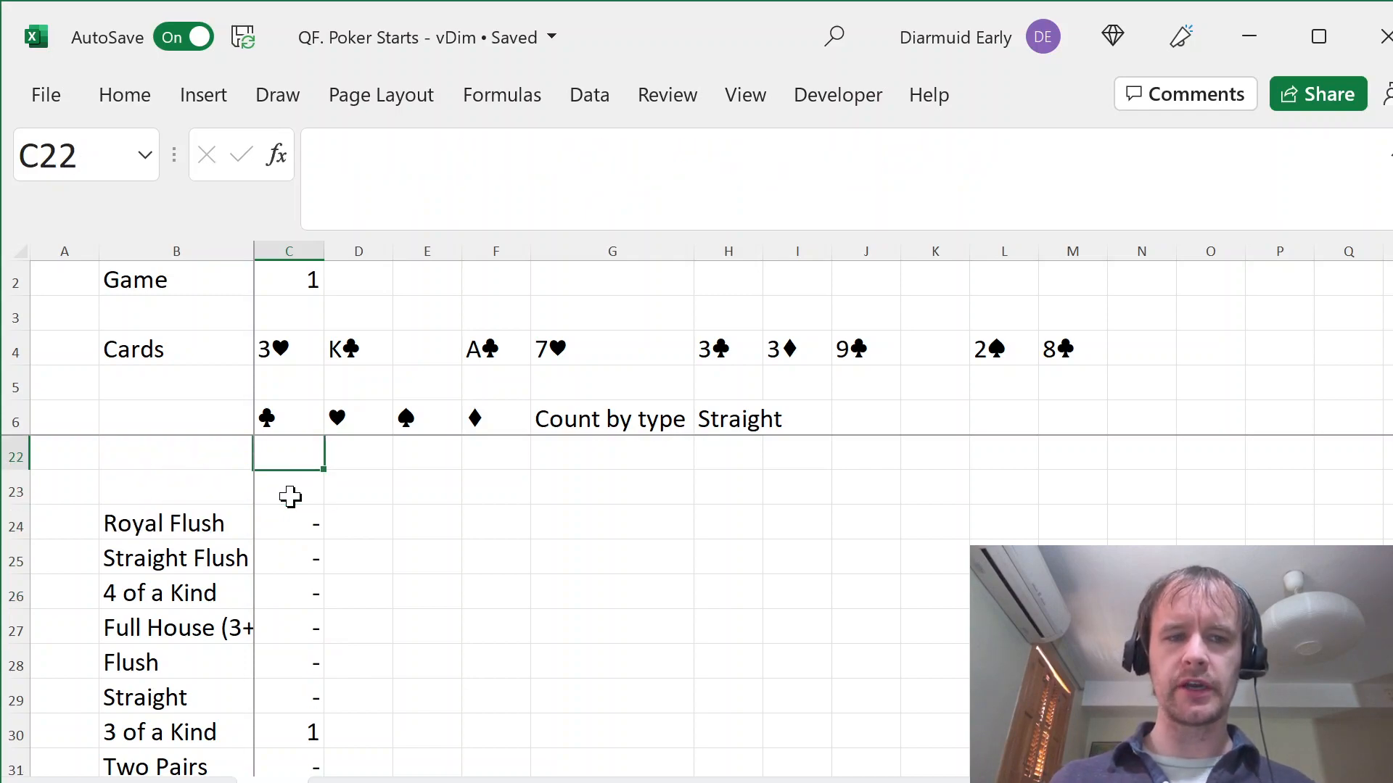
pyautogui.press('Down')
pyautogui.press('Down')
pyautogui.press('Down')
pyautogui.press('Down')
pyautogui.press('Down')
pyautogui.press('Down')
pyautogui.press('Down')
pyautogui.press('Down')
pyautogui.hotkey('shift', 'space')
pyautogui.press('Up')
pyautogui.press('Up')
pyautogui.press('Up')
pyautogui.press('Up')
pyautogui.press('Down')
pyautogui.press('Down')
pyautogui.press('Down')
pyautogui.press('Down')
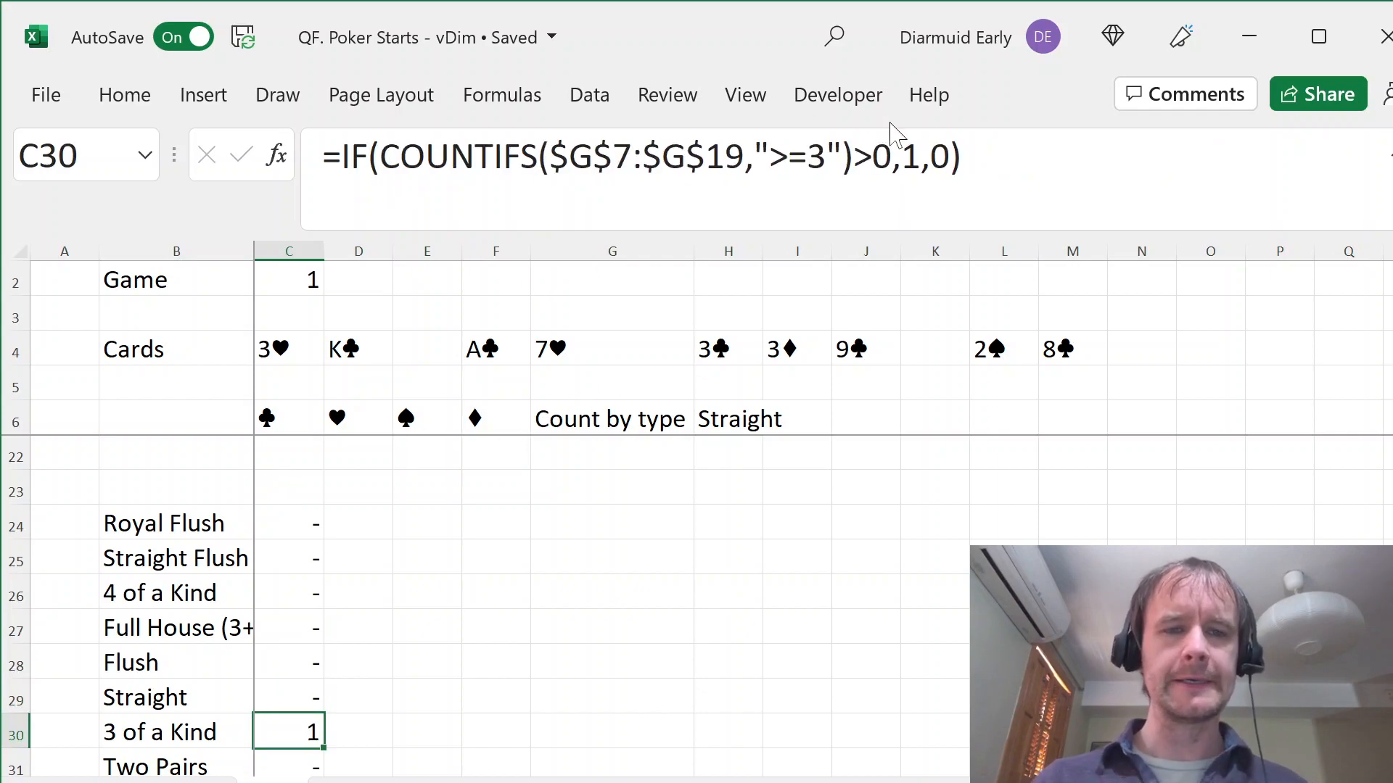
pyautogui.press('F2')
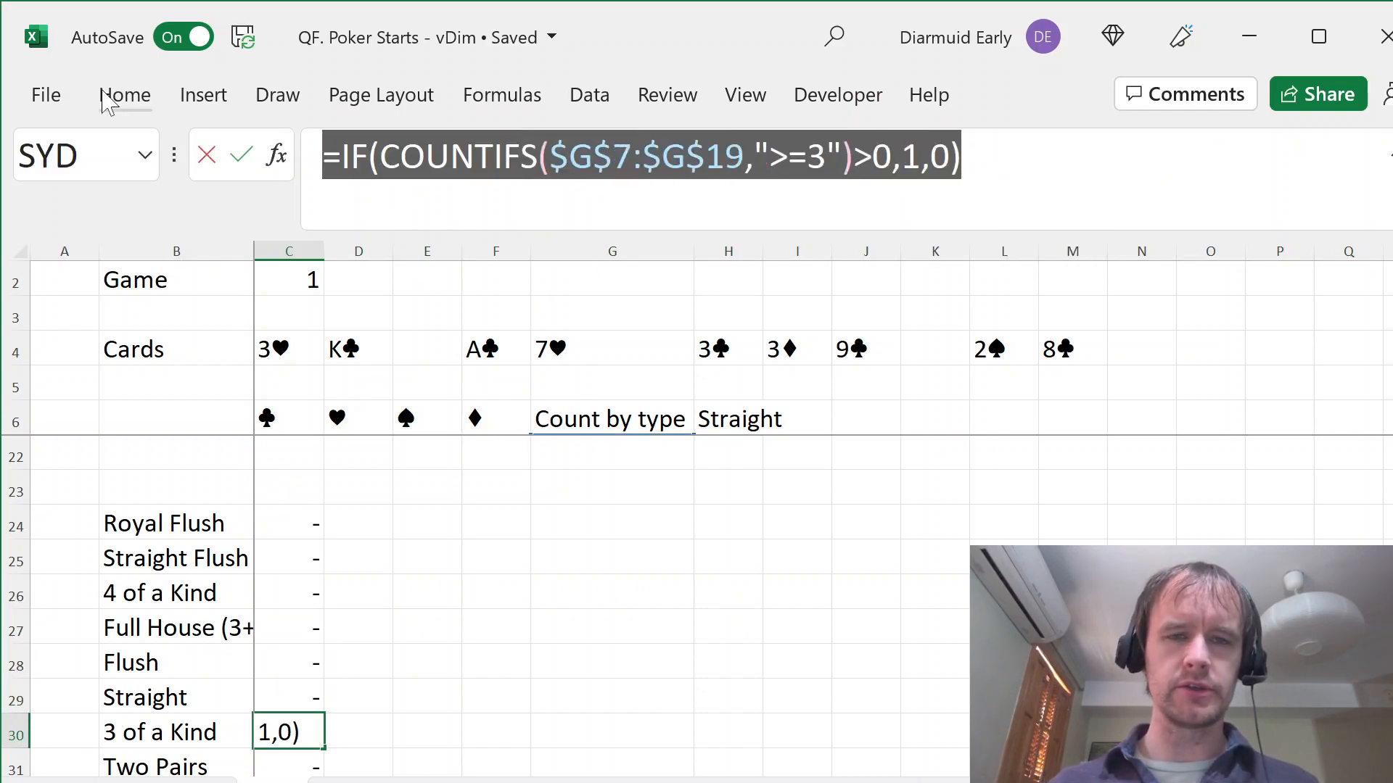
pyautogui.press('Escape')
# - Remove the opening AND( and the ">=3" COUNTIFS condition from the Two Pairs formula in C31
pyautogui.press('Down')
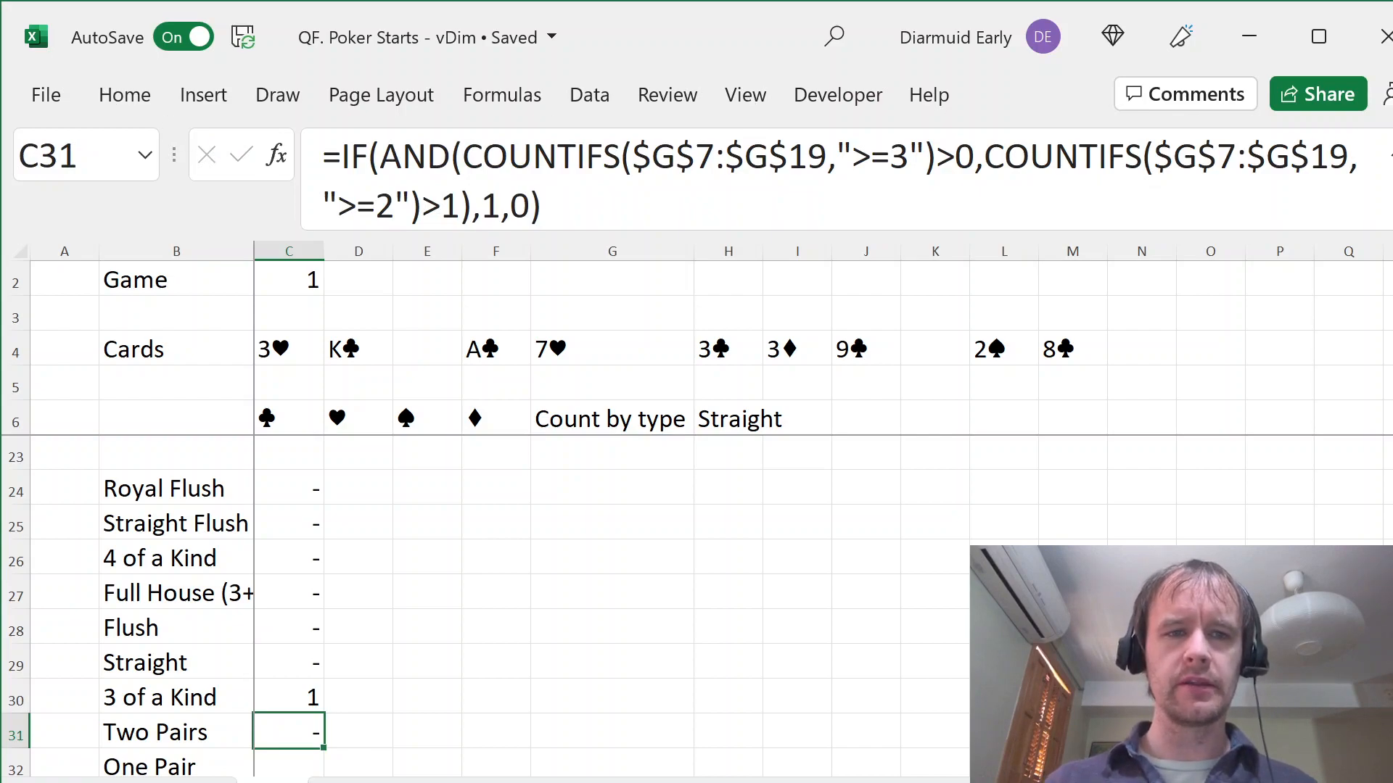
pyautogui.press('F2')
pyautogui.hotkey('ctrl', 'Home')
pyautogui.hotkey('ctrl', 'Right')
pyautogui.hotkey('ctrl', 'Right')
pyautogui.hotkey('ctrl', 'Right')
pyautogui.hotkey('ctrl', 'shift', 'Right')
pyautogui.hotkey('ctrl', 'shift', 'Right')
pyautogui.hotkey('ctrl', 'shift', 'Right')
pyautogui.hotkey('ctrl', 'shift', 'Right')
pyautogui.hotkey('ctrl', 'shift', 'Right')
pyautogui.hotkey('ctrl', 'shift', 'Right')
pyautogui.hotkey('ctrl', 'shift', 'Right')
pyautogui.hotkey('ctrl', 'shift', 'Right')
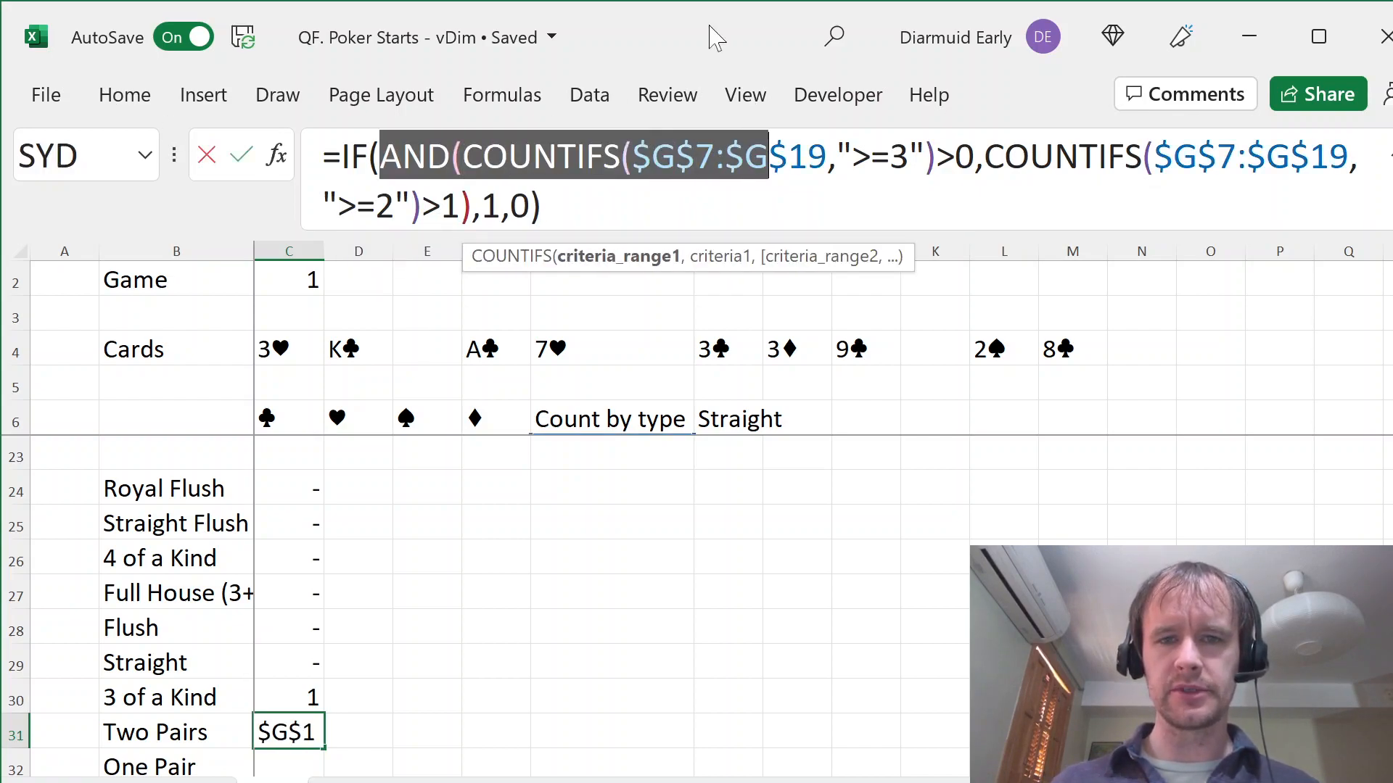
pyautogui.hotkey('ctrl', 'shift', 'Right')
pyautogui.hotkey('ctrl', 'shift', 'Right')
pyautogui.hotkey('ctrl', 'shift', 'Right')
pyautogui.hotkey('ctrl', 'shift', 'Right')
pyautogui.hotkey('ctrl', 'shift', 'Right')
pyautogui.hotkey('ctrl', 'shift', 'Right')
pyautogui.hotkey('ctrl', 'shift', 'Right')
pyautogui.press('Delete')
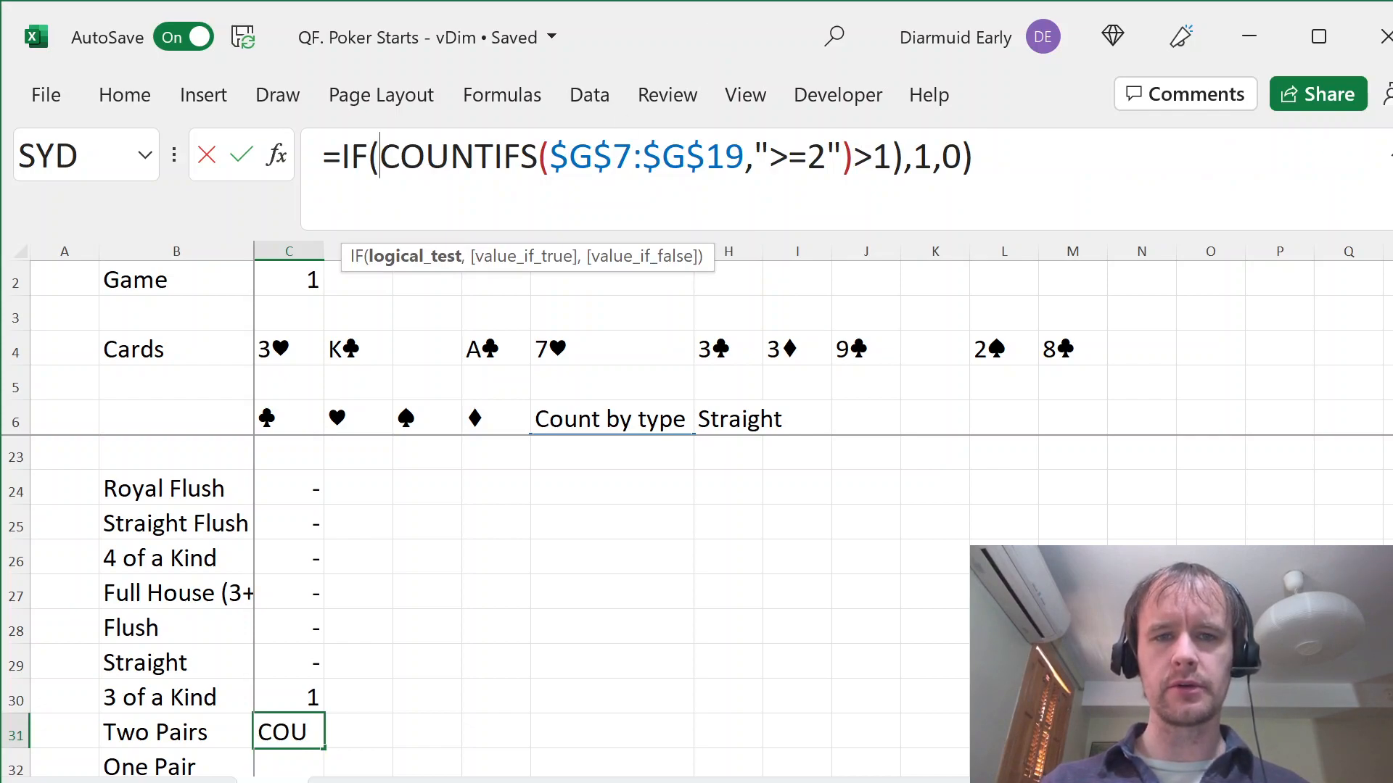
# - Remove the leftover closing parenthesis in C31 and commit =IF(COUNTIFS($G$7:$G$19,">=2")>1,1,0)
pyautogui.press('BackSpace')
pyautogui.click(789, 156)
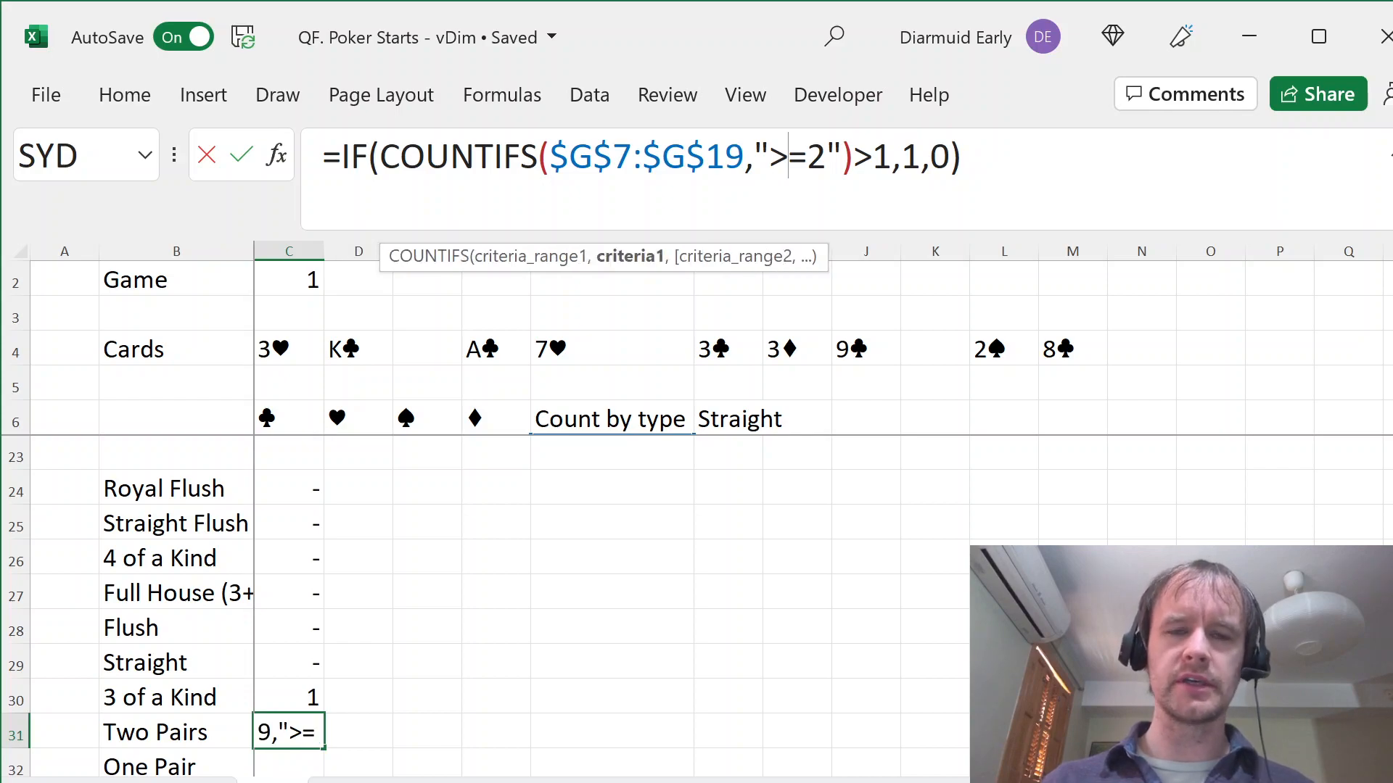
pyautogui.hotkey('shift', 'Right')
pyautogui.hotkey('shift', 'Right')
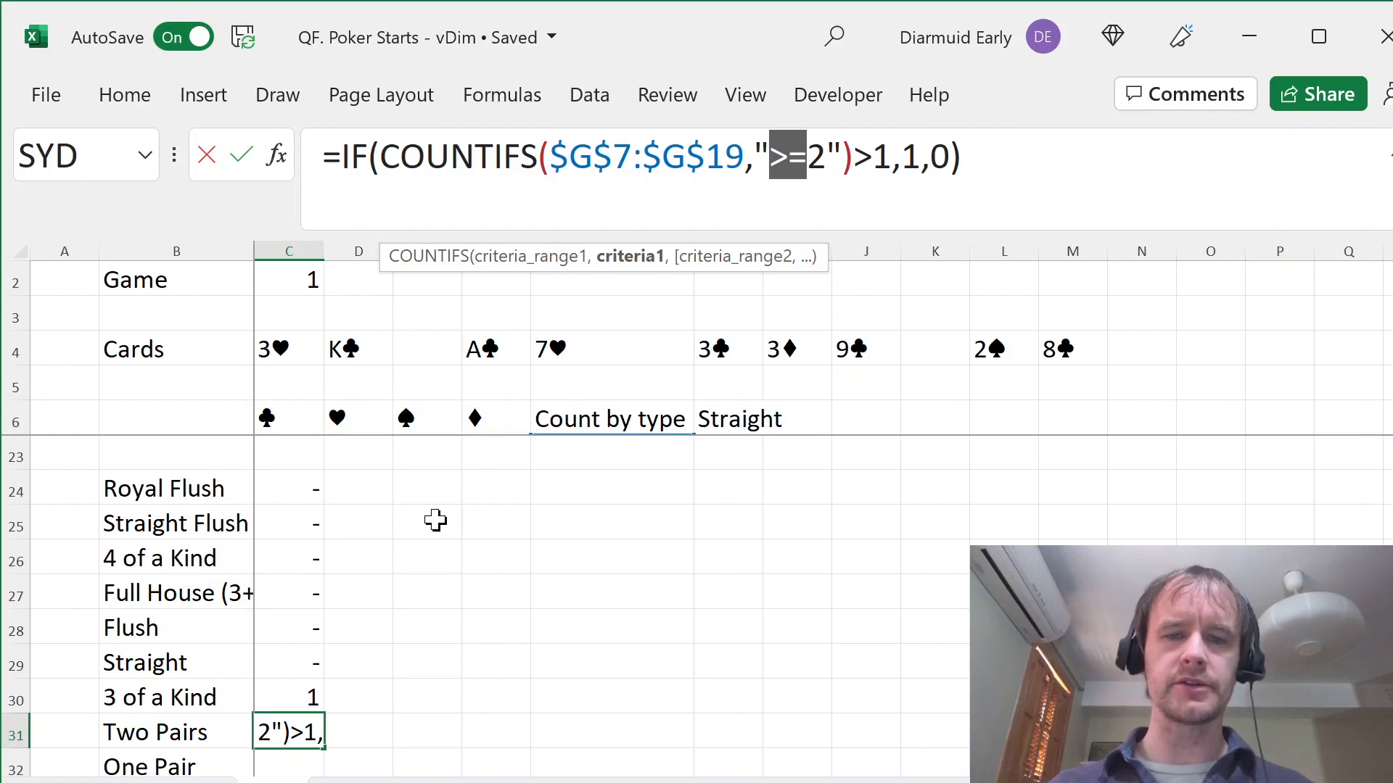
pyautogui.press('Return')
# - Copy the Two Pairs formula from C31 into the One Pair cell C32
pyautogui.press('Up')
pyautogui.hotkey('ctrl', 'c')
pyautogui.press('Down')
pyautogui.hotkey('ctrl', 'v')
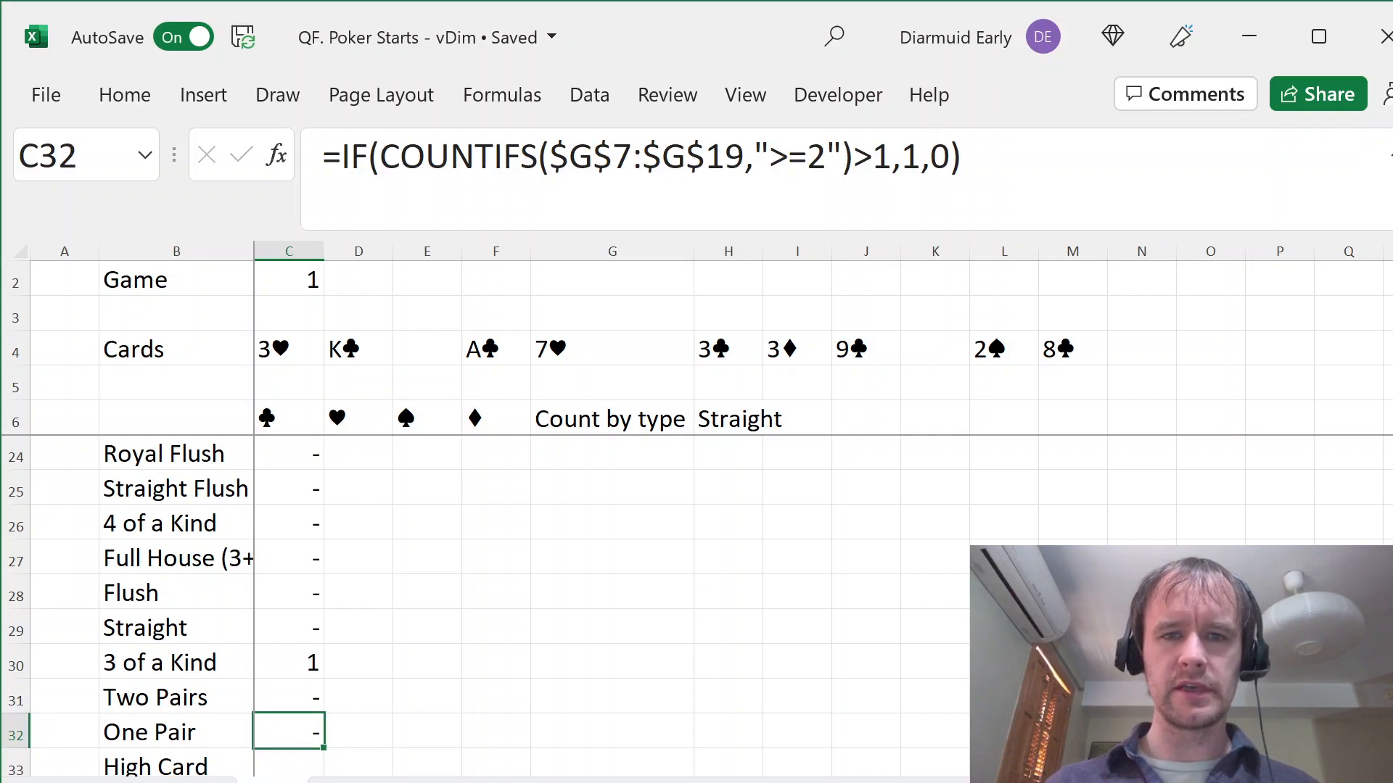
# - Change the COUNTIFS threshold in the One Pair formula in C32 to >0
pyautogui.click(891, 157)
pyautogui.press('Right')
pyautogui.press('Right')
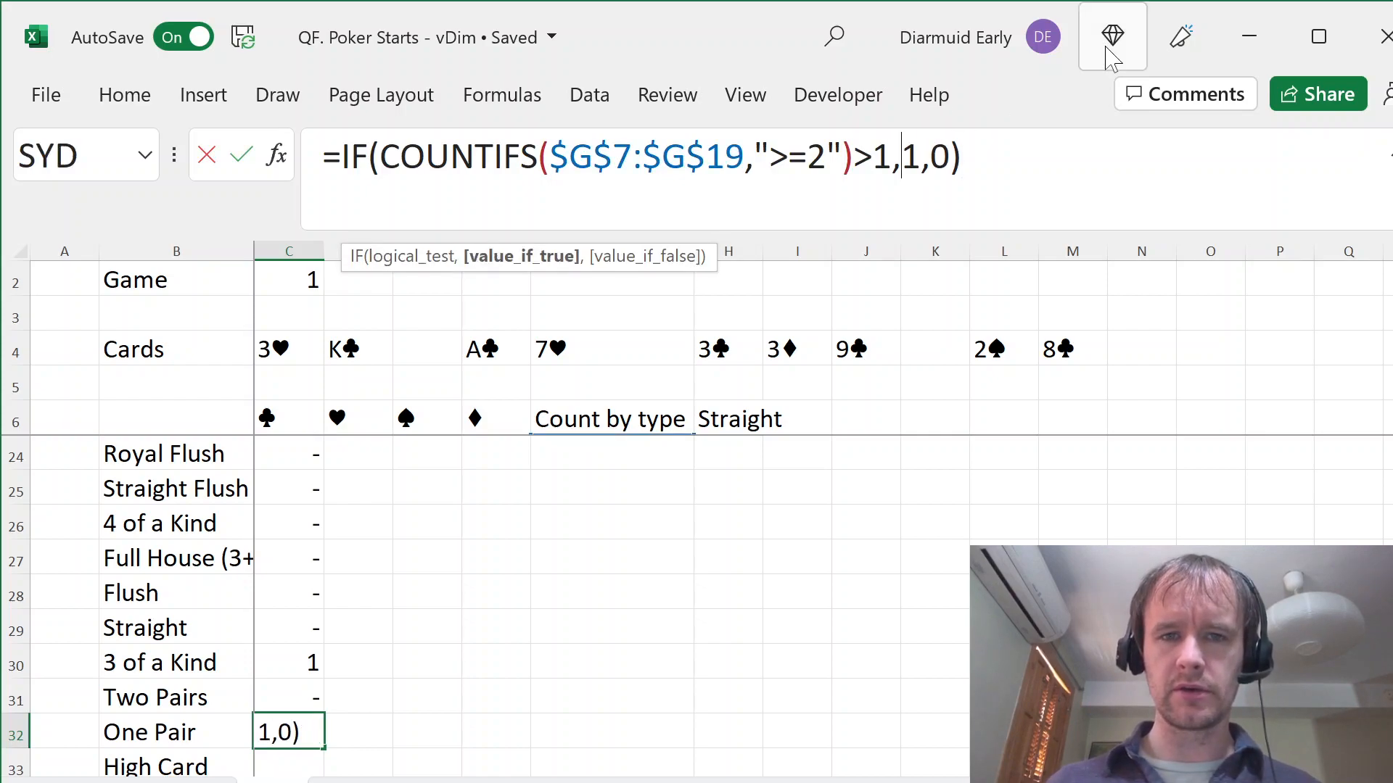
pyautogui.press('Left')
pyautogui.hotkey('shift', 'Left')
pyautogui.write('0')
pyautogui.press('Return')
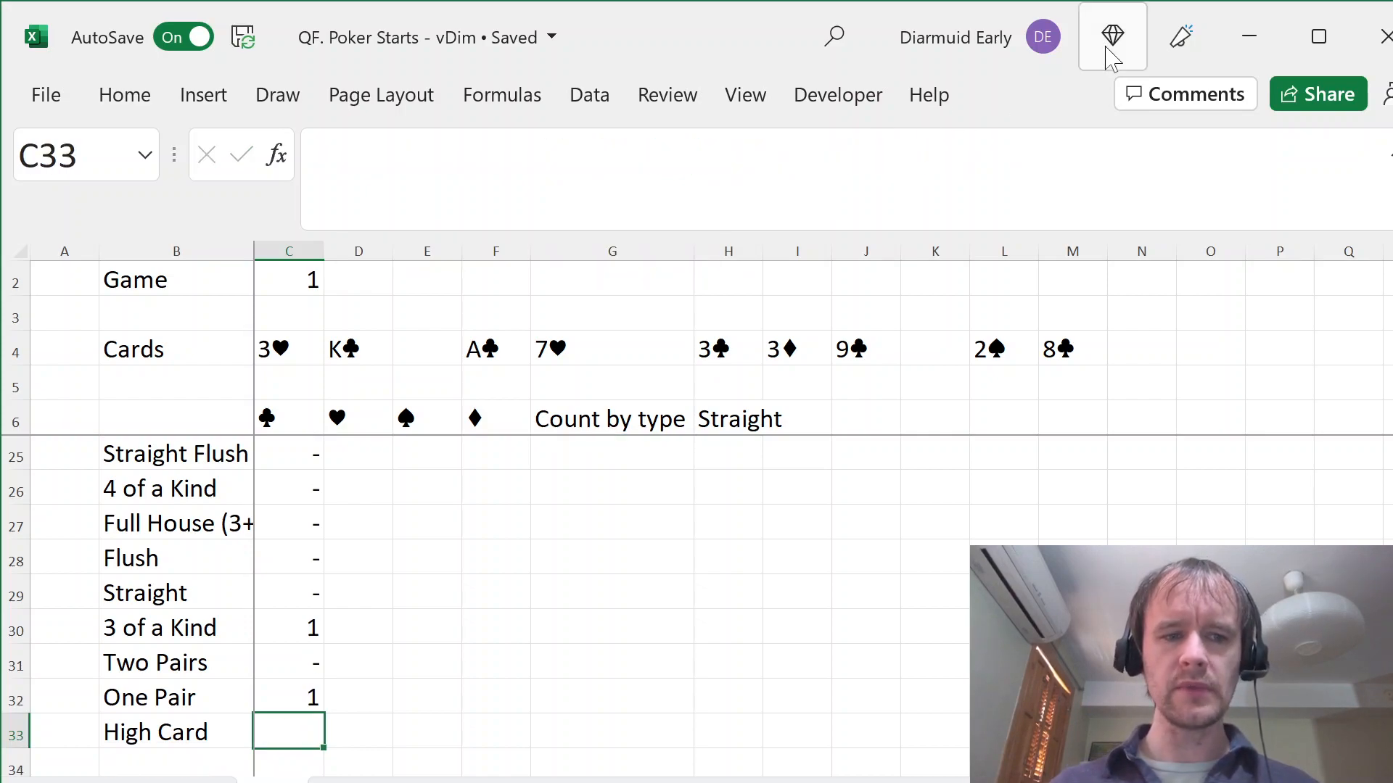
# - Enter the constant 1 for High Card in C33
pyautogui.write('1')
pyautogui.press('Return')
pyautogui.press('Up')
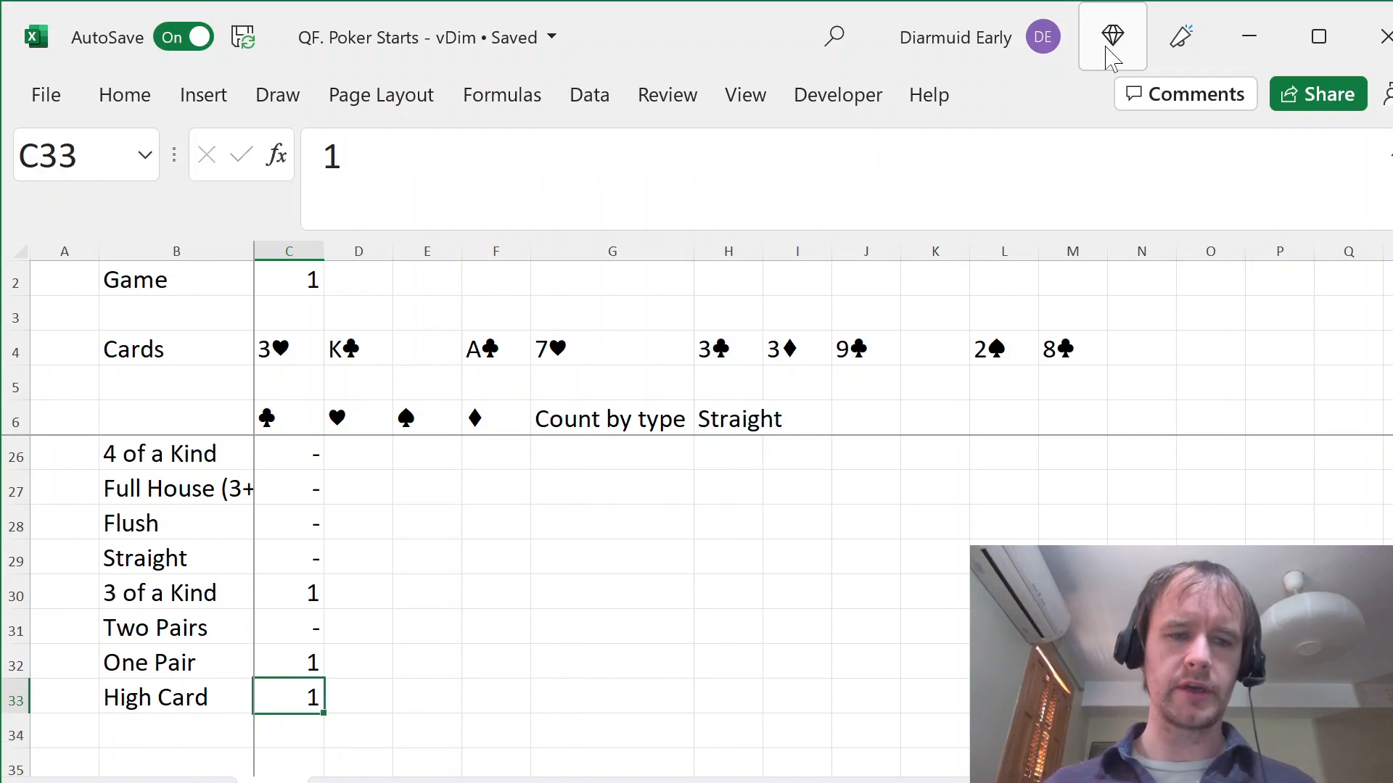
pyautogui.press('Up')
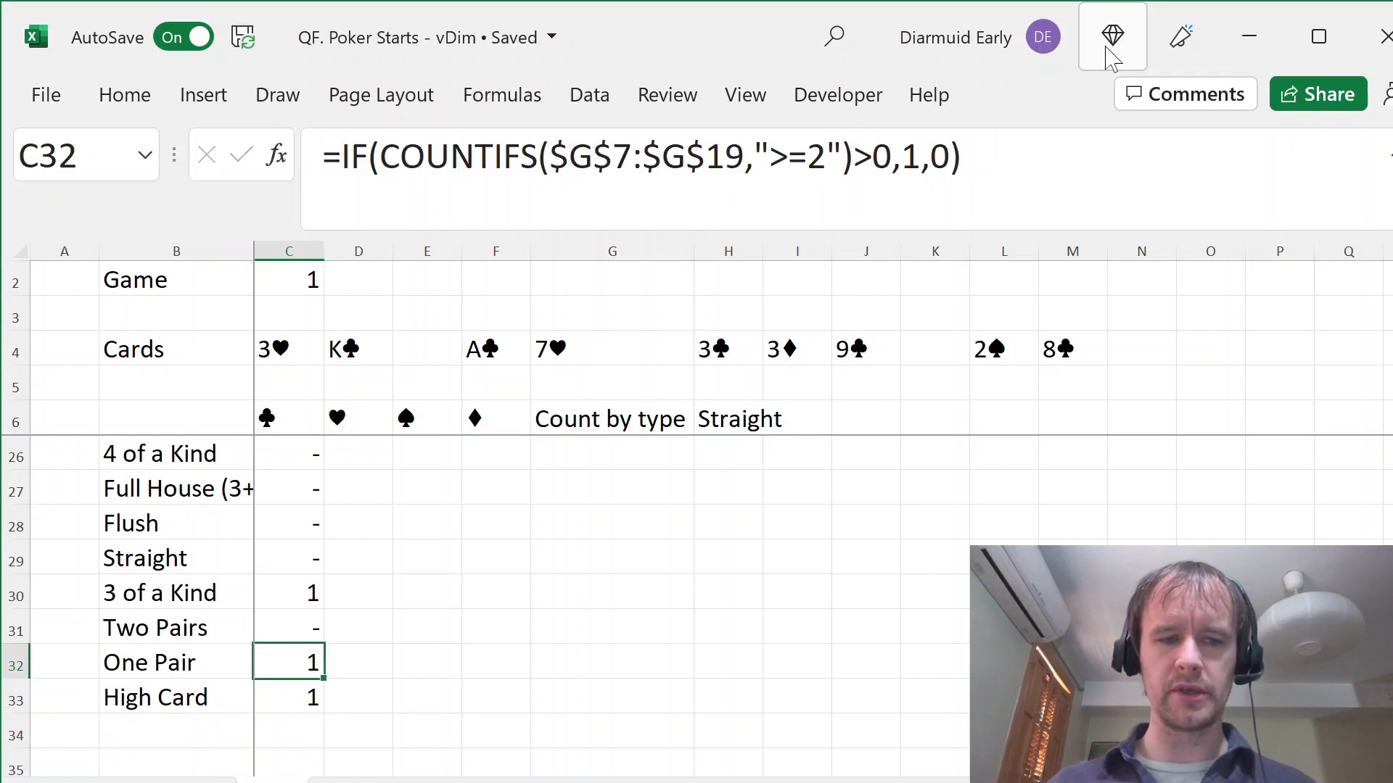
pyautogui.hotkey('ctrl', 'shift', 'Up')
pyautogui.press('Down')
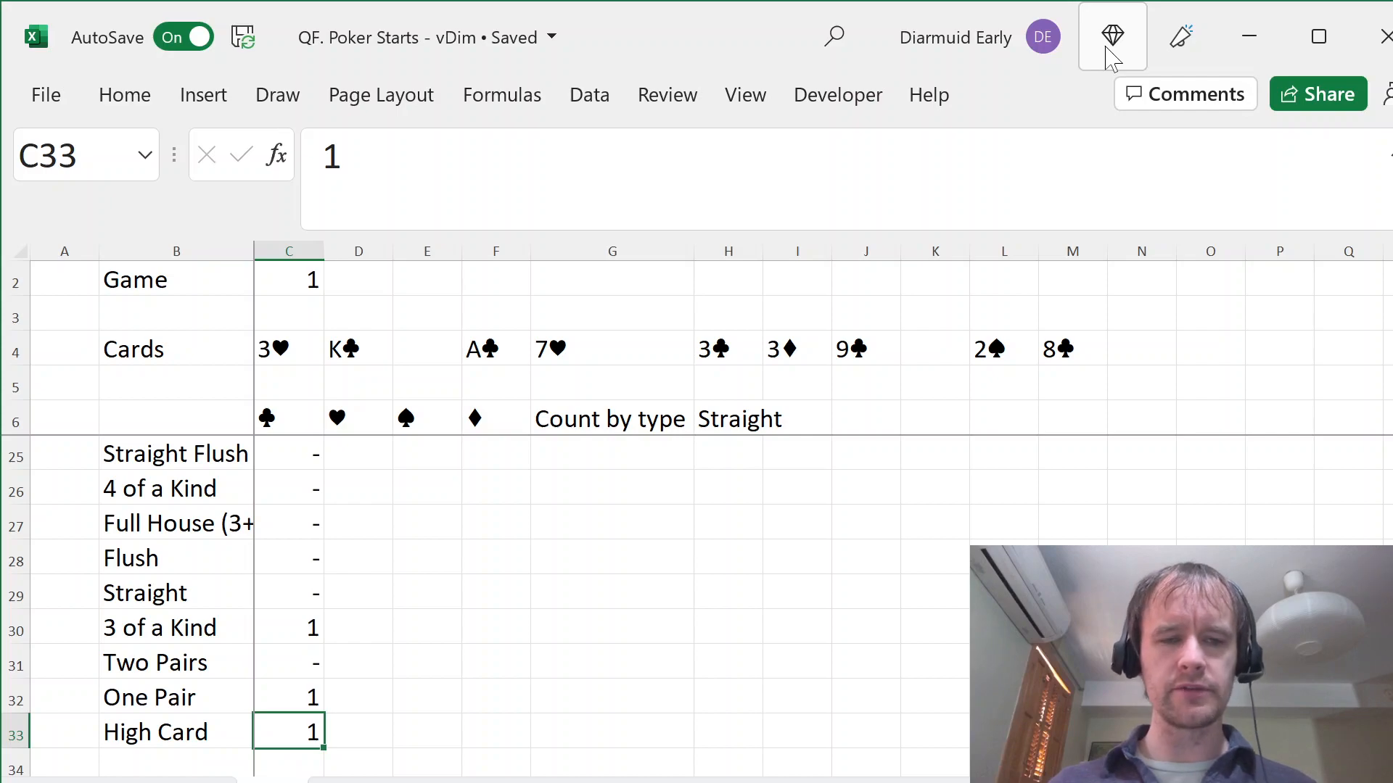
pyautogui.press('Up')
pyautogui.hotkey('ctrl', 'shift', 'Up')
pyautogui.press('Down')
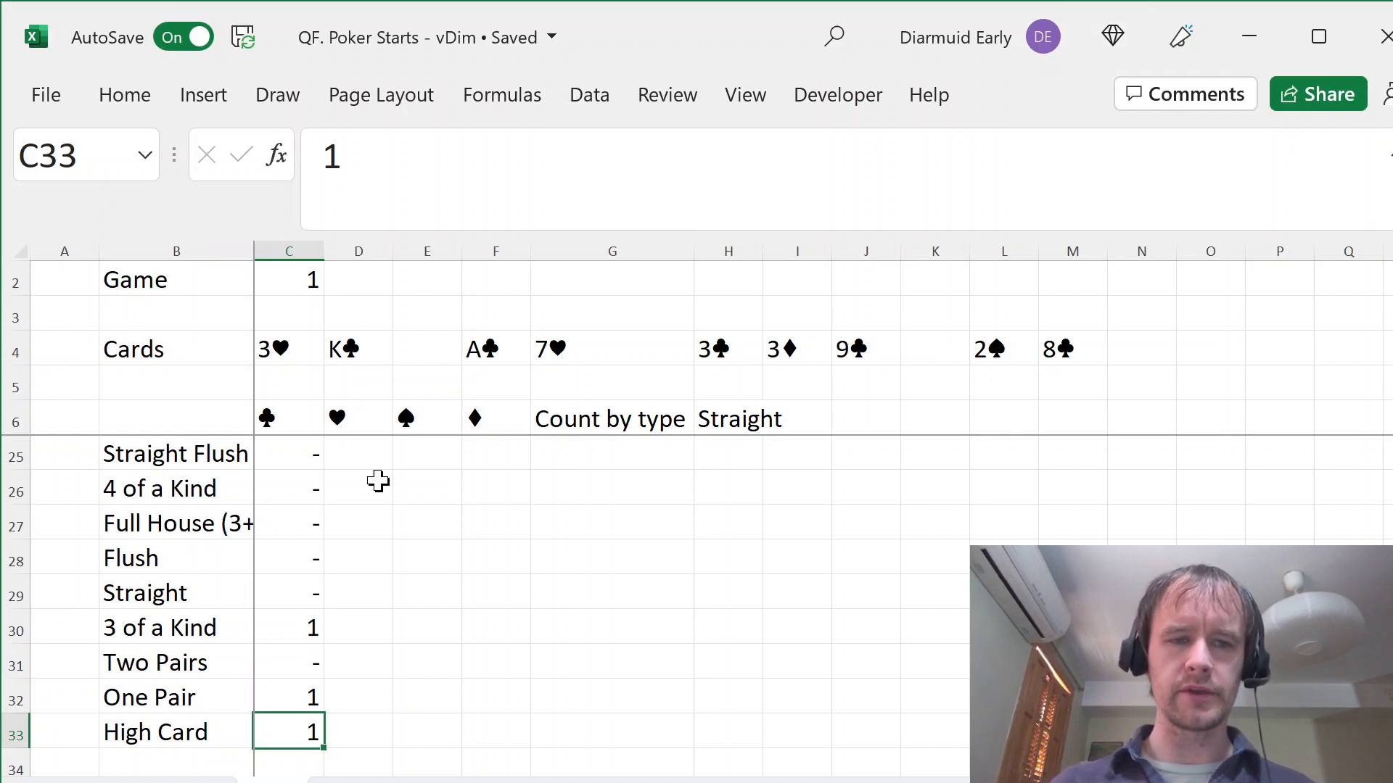
# - Add the label "Hand index" in F24, beside the list of hand types
pyautogui.hotkey('ctrl', 'Up')
pyautogui.press('Up')
pyautogui.press('Right')
pyautogui.press('Right')
pyautogui.press('Up')
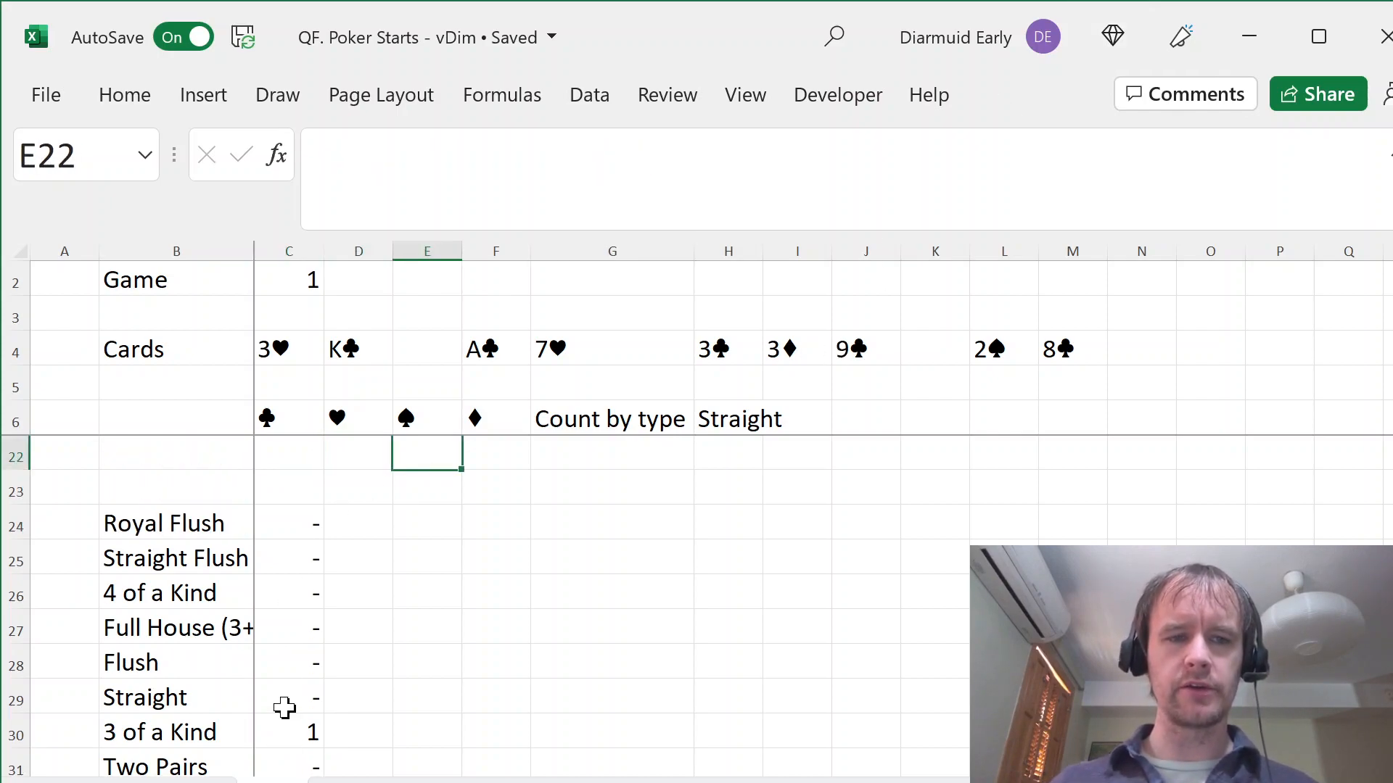
pyautogui.press('Right')
pyautogui.press('Down')
pyautogui.press('Down')
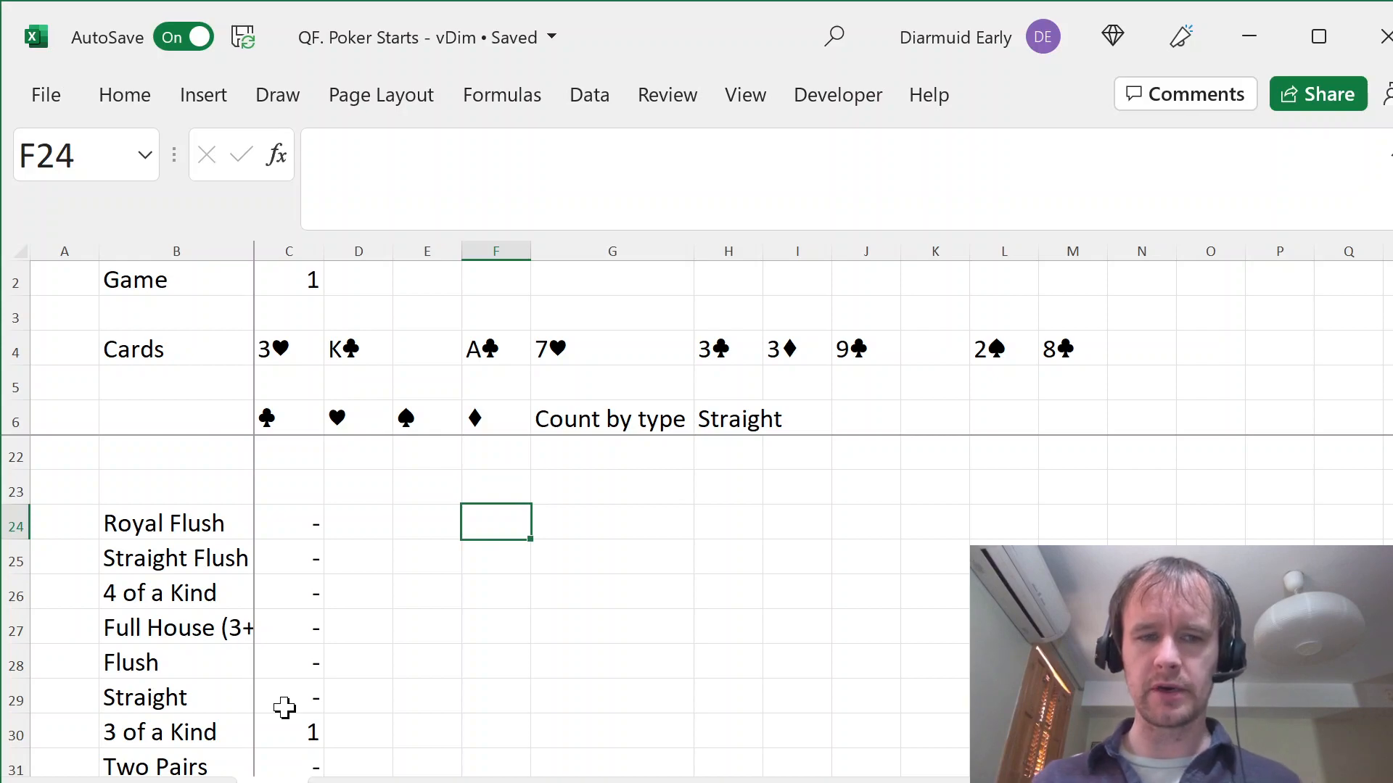
pyautogui.write('Hand ind')
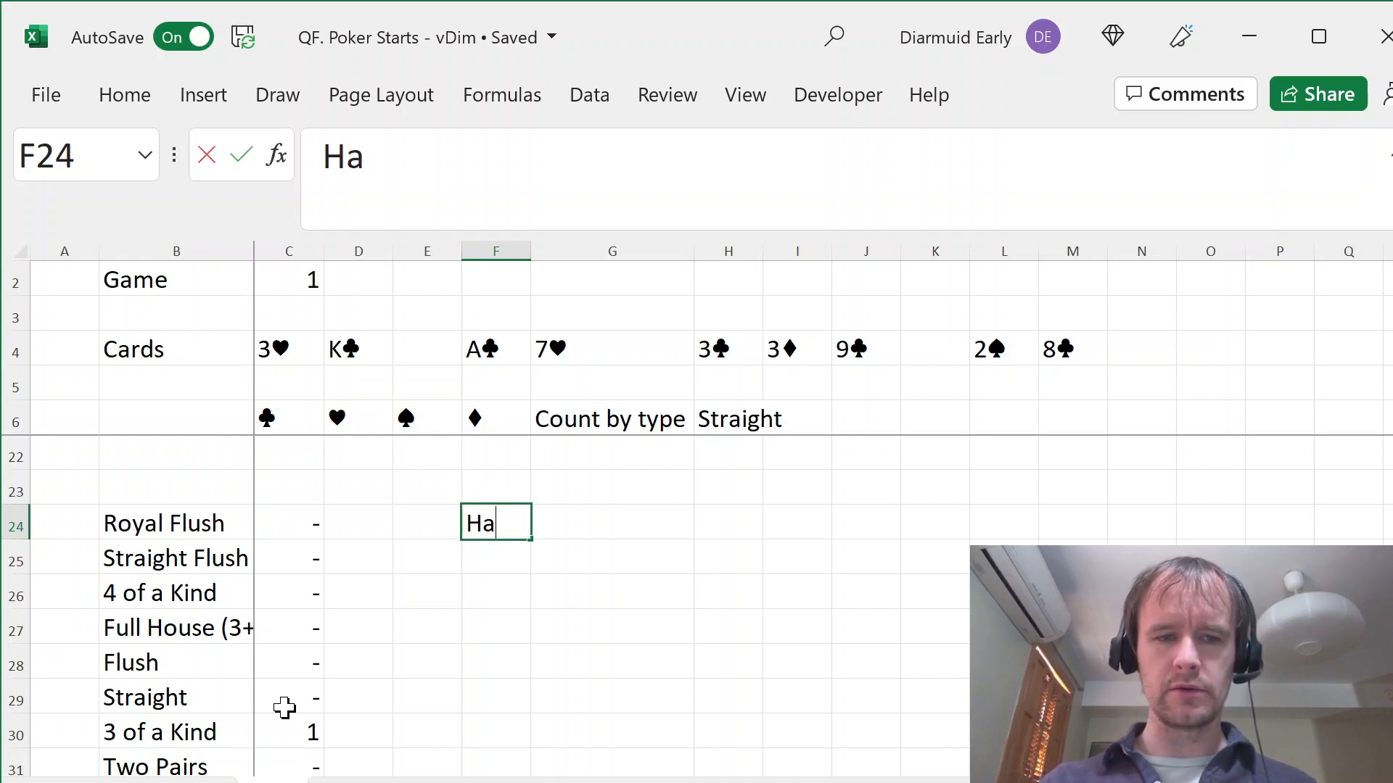
pyautogui.press('Return')
# - Fill the "Hand index" label right into G24 and clear the original in F24
pyautogui.press('Up')
pyautogui.press('Right')
pyautogui.hotkey('ctrl', 'r')
pyautogui.press('Left')
pyautogui.press('Delete')
pyautogui.press('Right')
pyautogui.press('Right')
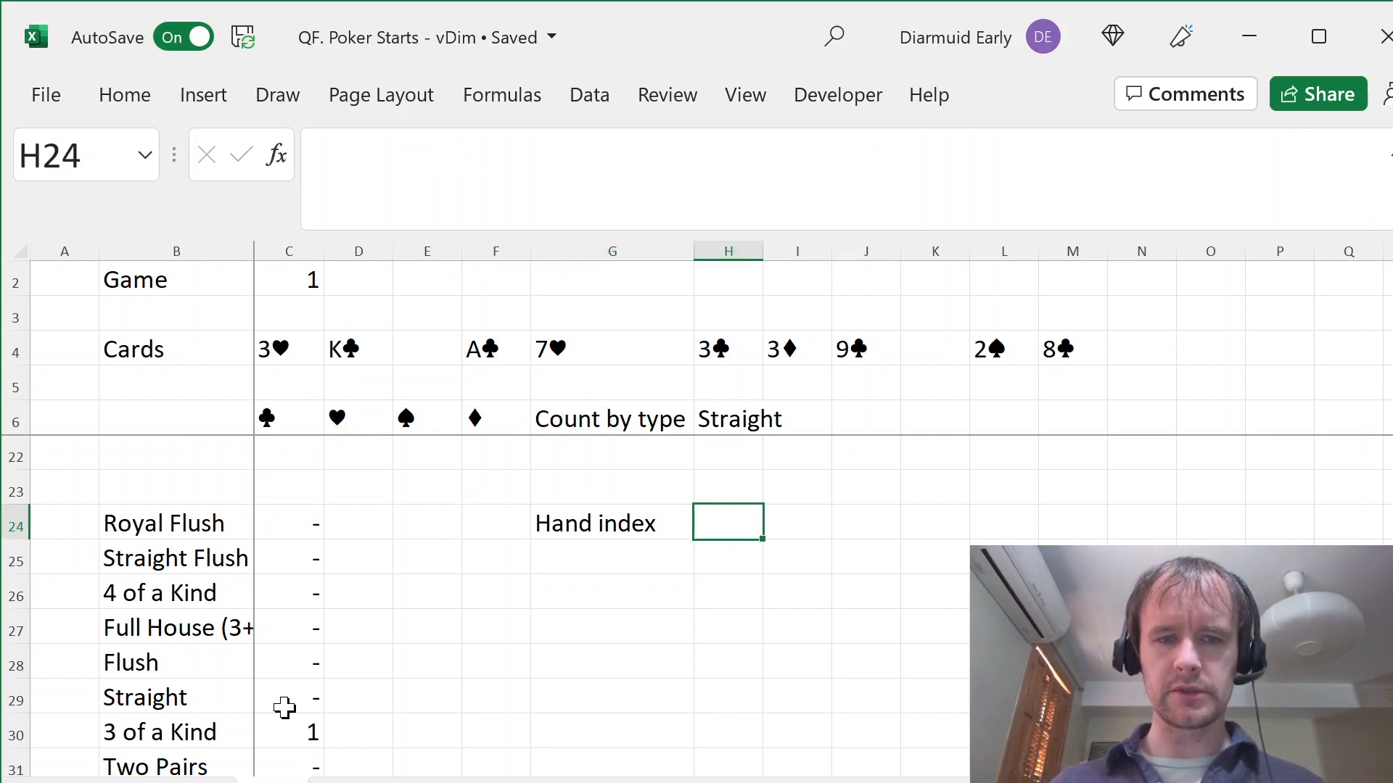
# - Number the hand types 1 to 10 in column A with =SEQUENCE(10) in A24
pyautogui.write('=')
pyautogui.press('Escape')
pyautogui.press('Left')
pyautogui.press('Left')
pyautogui.press('Left')
pyautogui.press('Left')
pyautogui.press('Left')
pyautogui.press('Left')
pyautogui.press('Left')
pyautogui.write('=seq')
pyautogui.press('Tab')
pyautogui.write('10)')
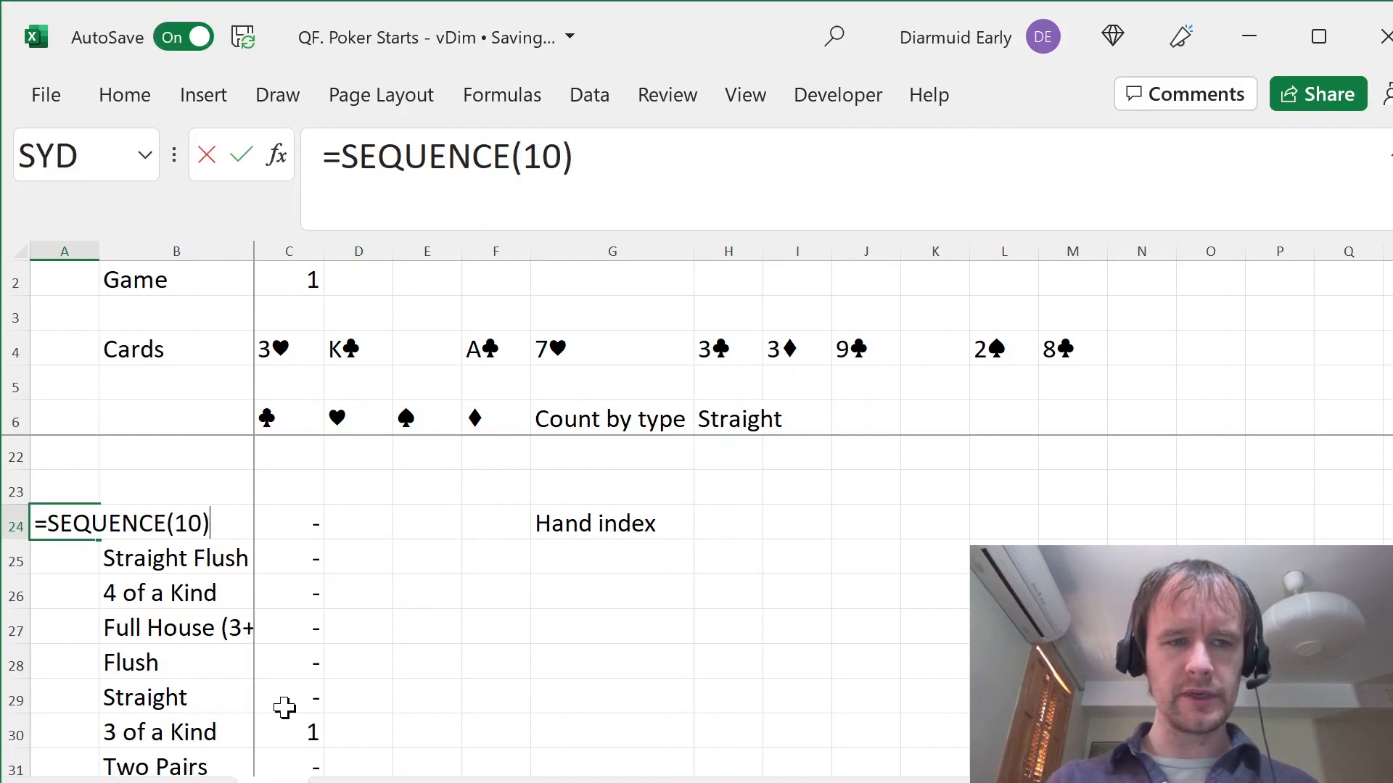
pyautogui.hotkey('ctrl', 'Return')
pyautogui.hotkey('ctrl', 'Down')
pyautogui.hotkey('ctrl', 'Up')
# - Start a MINIFS formula in H24 beside "Hand index", with $A$24:$A$33 as the absolute minimum range
pyautogui.press('Up')
pyautogui.press('Right')
pyautogui.press('Right')
pyautogui.press('Right')
pyautogui.press('Down')
pyautogui.press('Right')
pyautogui.press('Right')
pyautogui.press('Right')
pyautogui.press('Right')
pyautogui.write('=')
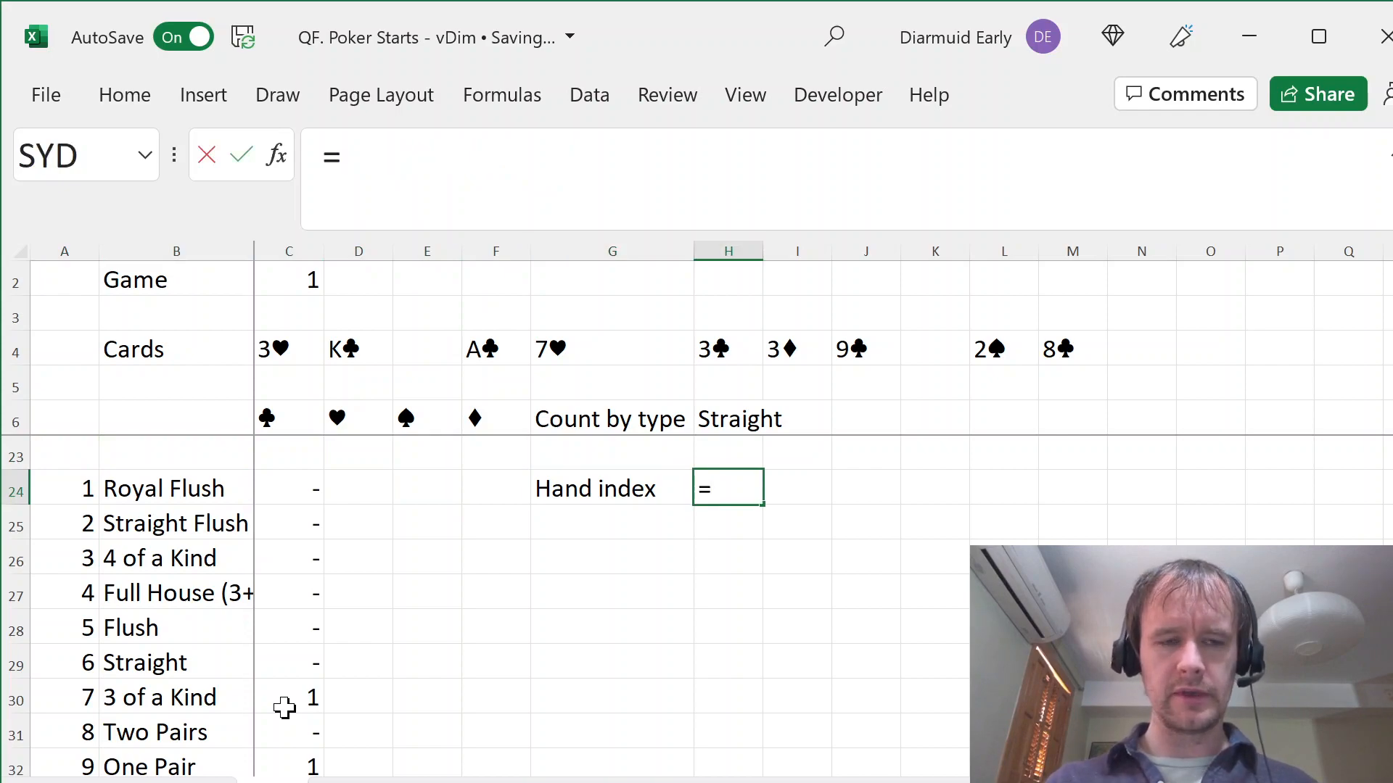
pyautogui.write('min')
pyautogui.press('Down')
pyautogui.press('Down')
pyautogui.press('Tab')
pyautogui.press('Left')
pyautogui.hotkey('ctrl', 'Left')
pyautogui.hotkey('ctrl', 'Left')
pyautogui.hotkey('ctrl', 'shift', 'Down')
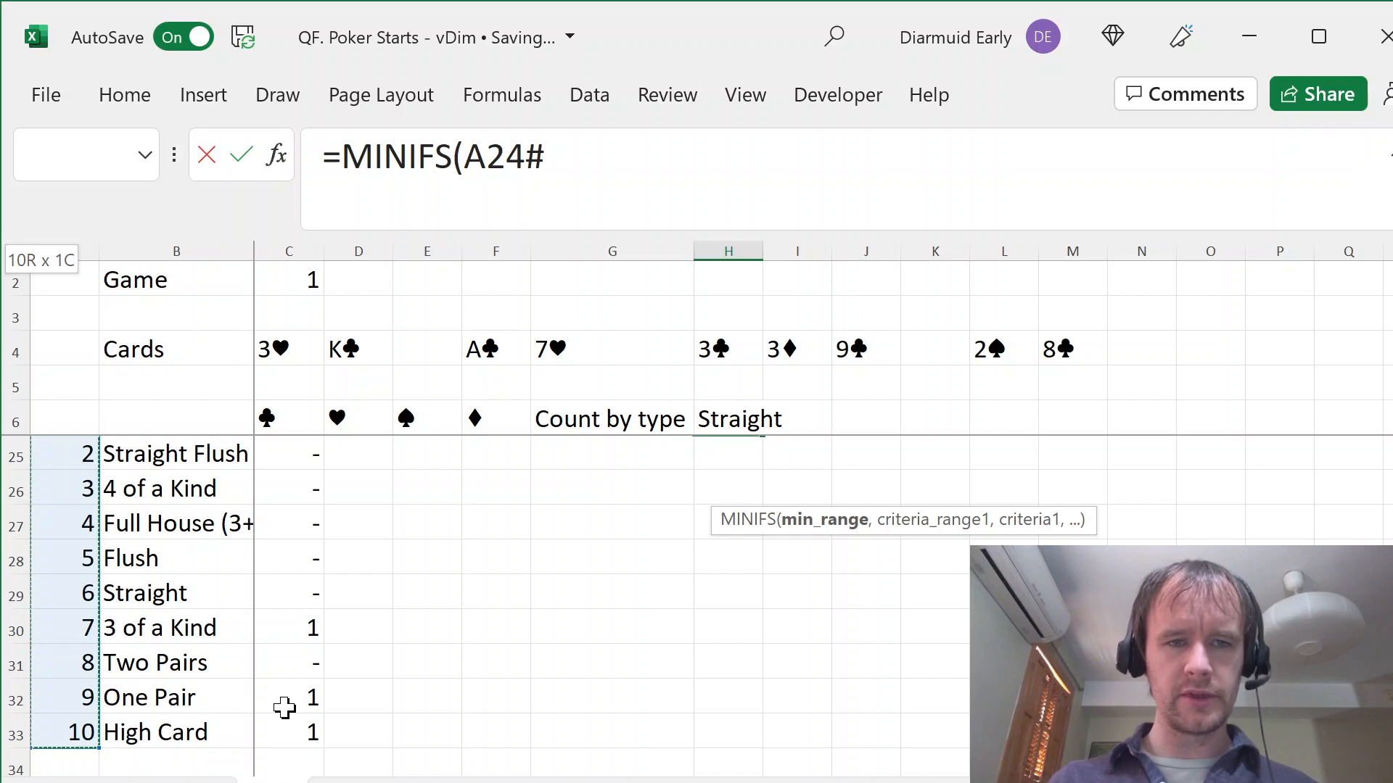
pyautogui.hotkey('shift', 'Down')
pyautogui.hotkey('shift', 'Up')
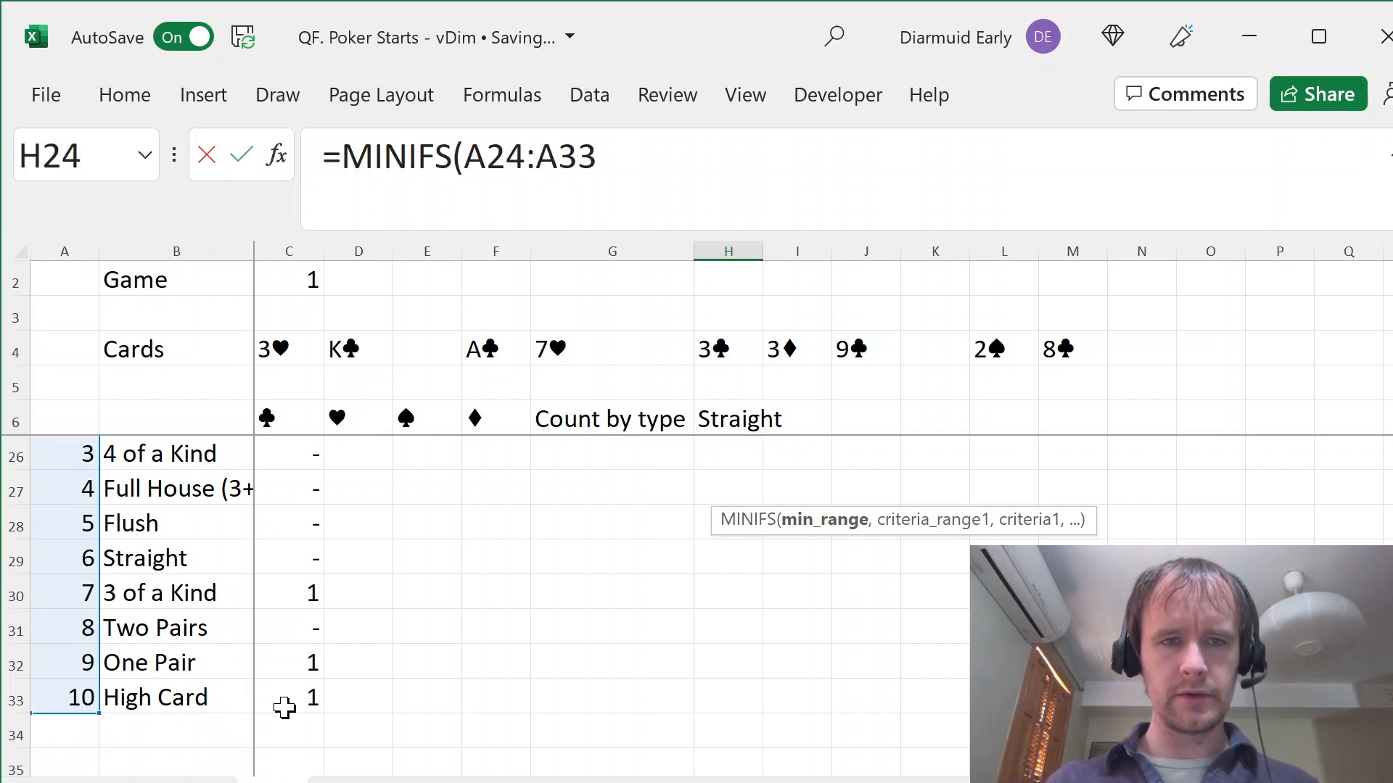
pyautogui.press('F4')
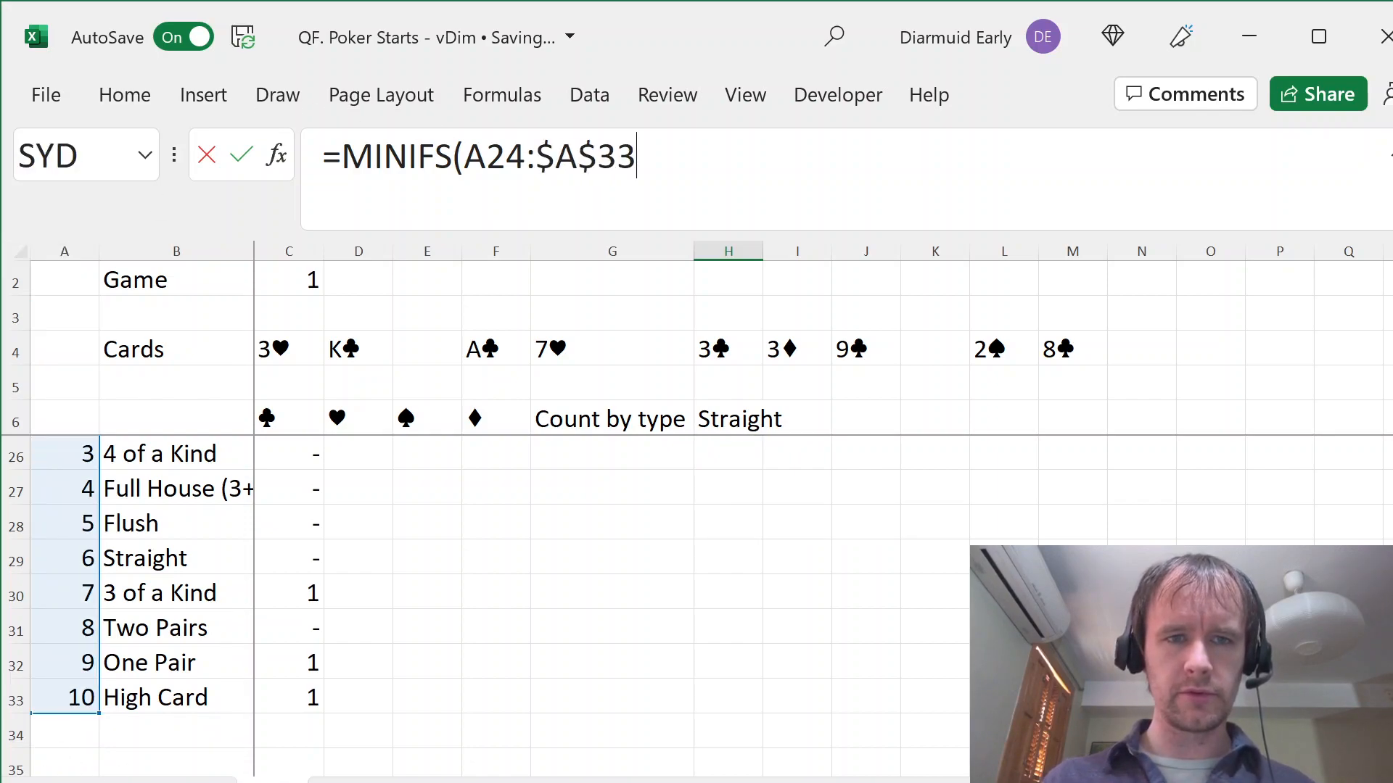
pyautogui.click(506, 156)
pyautogui.press('F4')
pyautogui.press('End')
pyautogui.write(',')
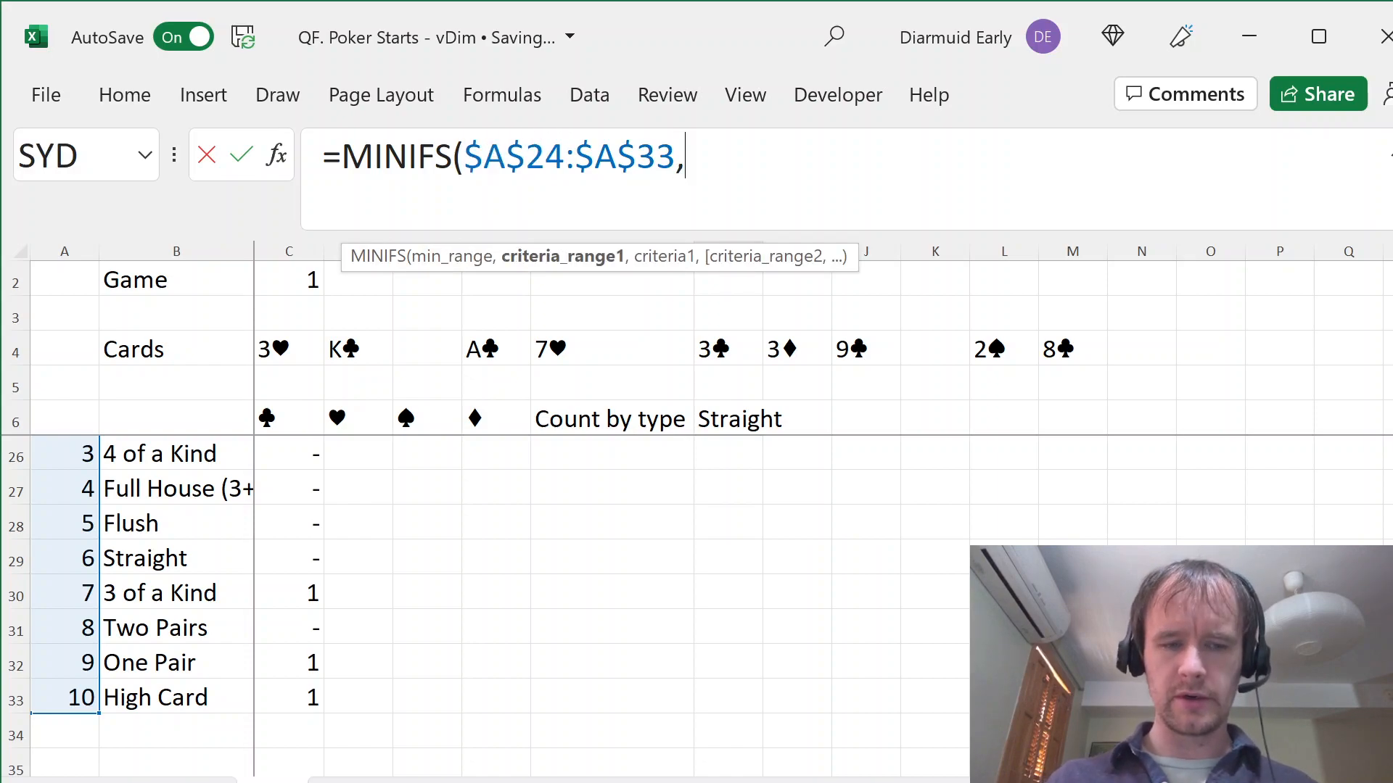
# - Complete the MINIFS formula in H24 with $C$24:$C$33 as the criteria range and 1 as the criterion
pyautogui.click(302, 520)
pyautogui.hotkey('ctrl', 'Up')
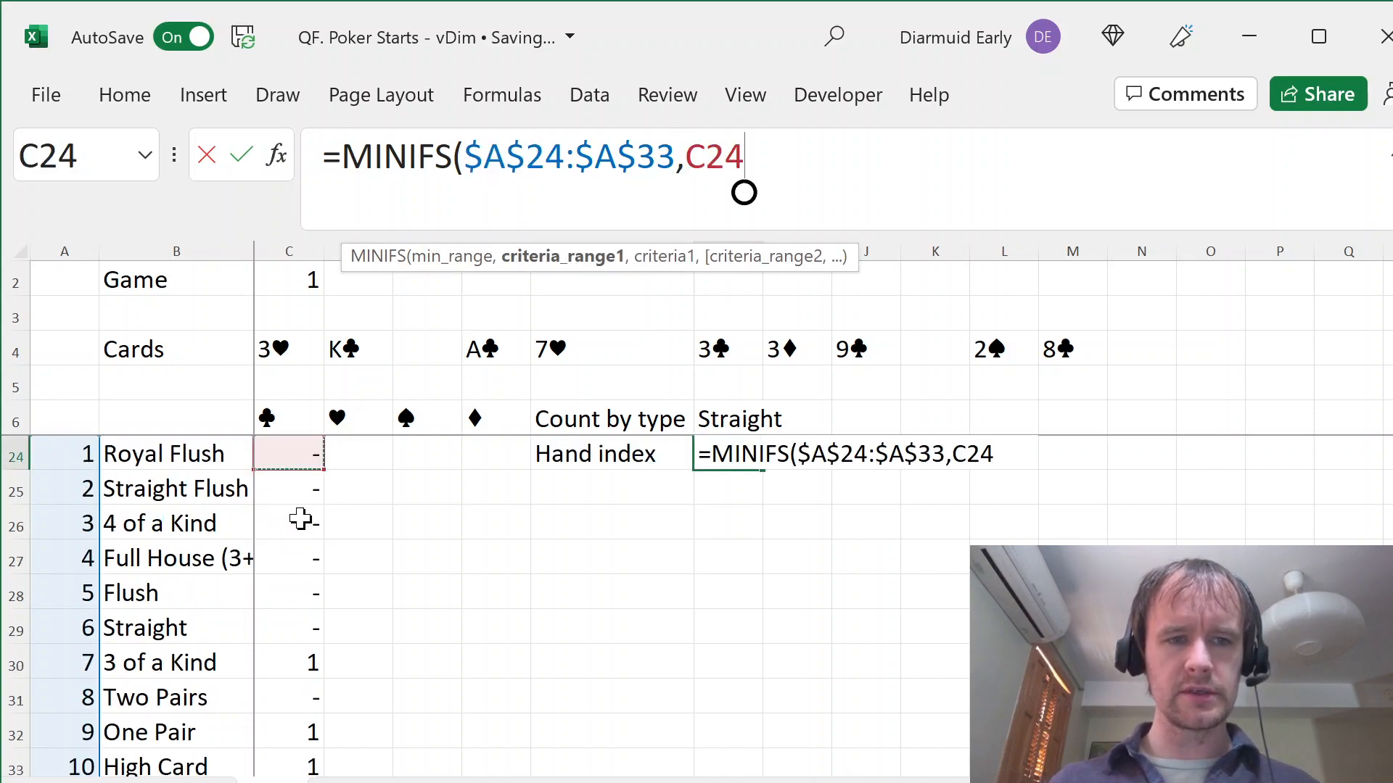
pyautogui.hotkey('ctrl', 'shift', 'Down')
pyautogui.press('F4')
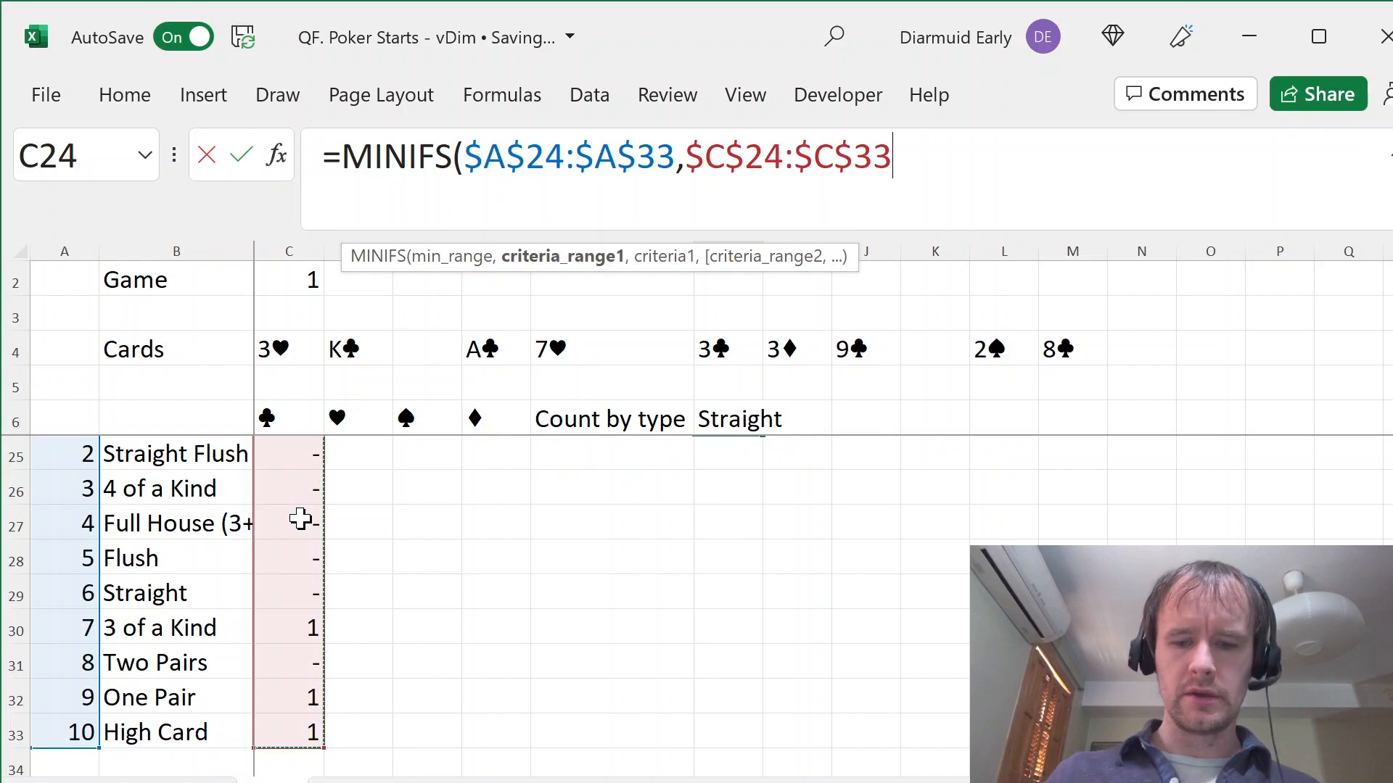
pyautogui.write(',1)')
pyautogui.hotkey('ctrl', 'Return')
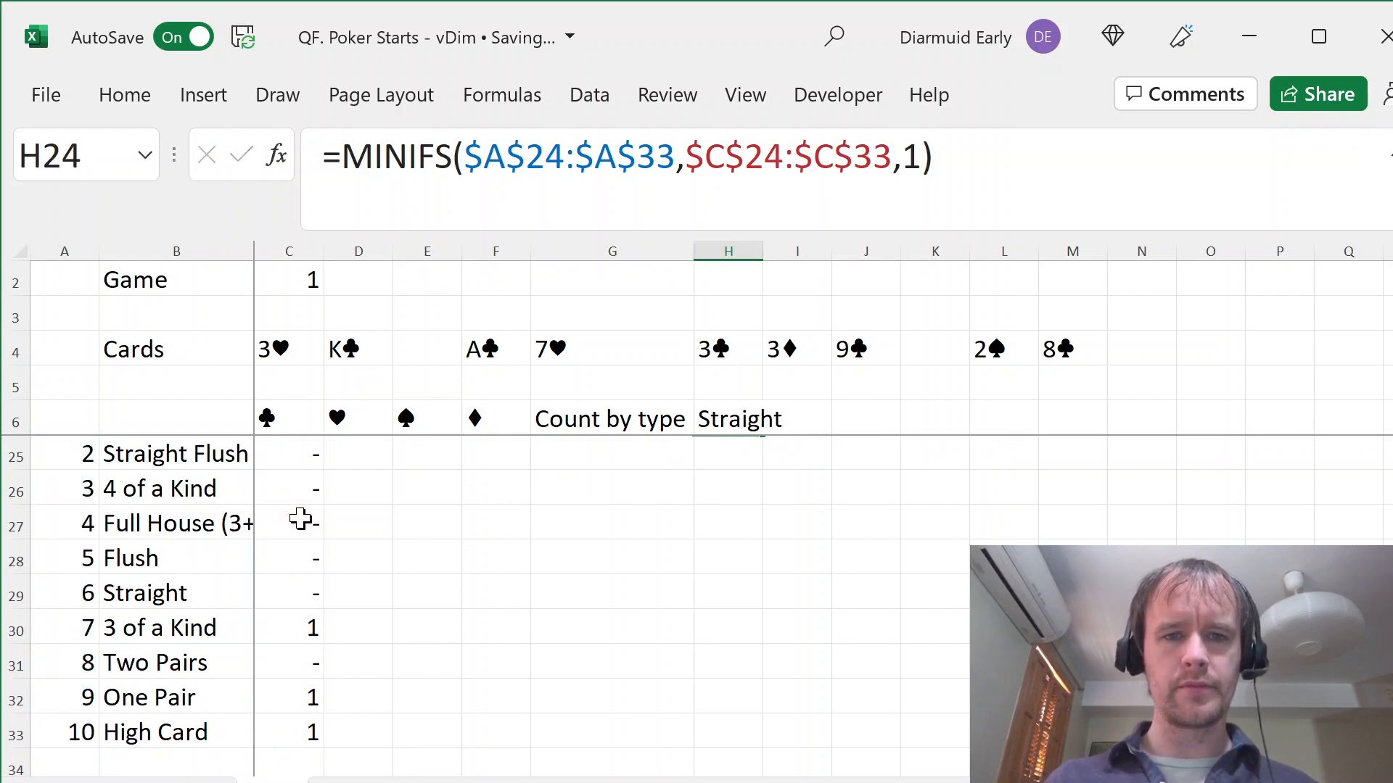
# - Add the label "Hand" in G25, below "Hand index"
pyautogui.press('Left')
pyautogui.press('Down')
pyautogui.write('H')
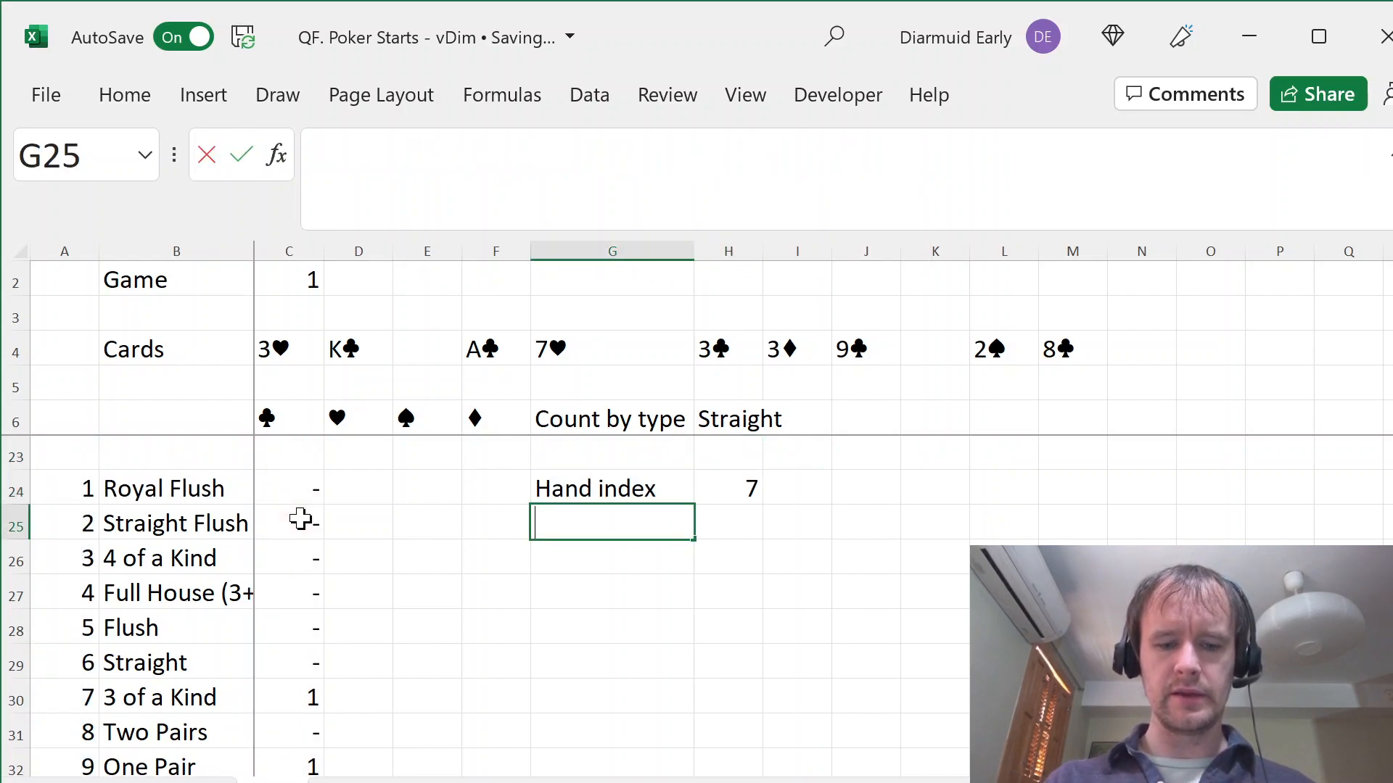
pyautogui.press('Tab')
pyautogui.press('Left')
pyautogui.press('F2')
pyautogui.hotkey('ctrl', 'shift', 'Left')
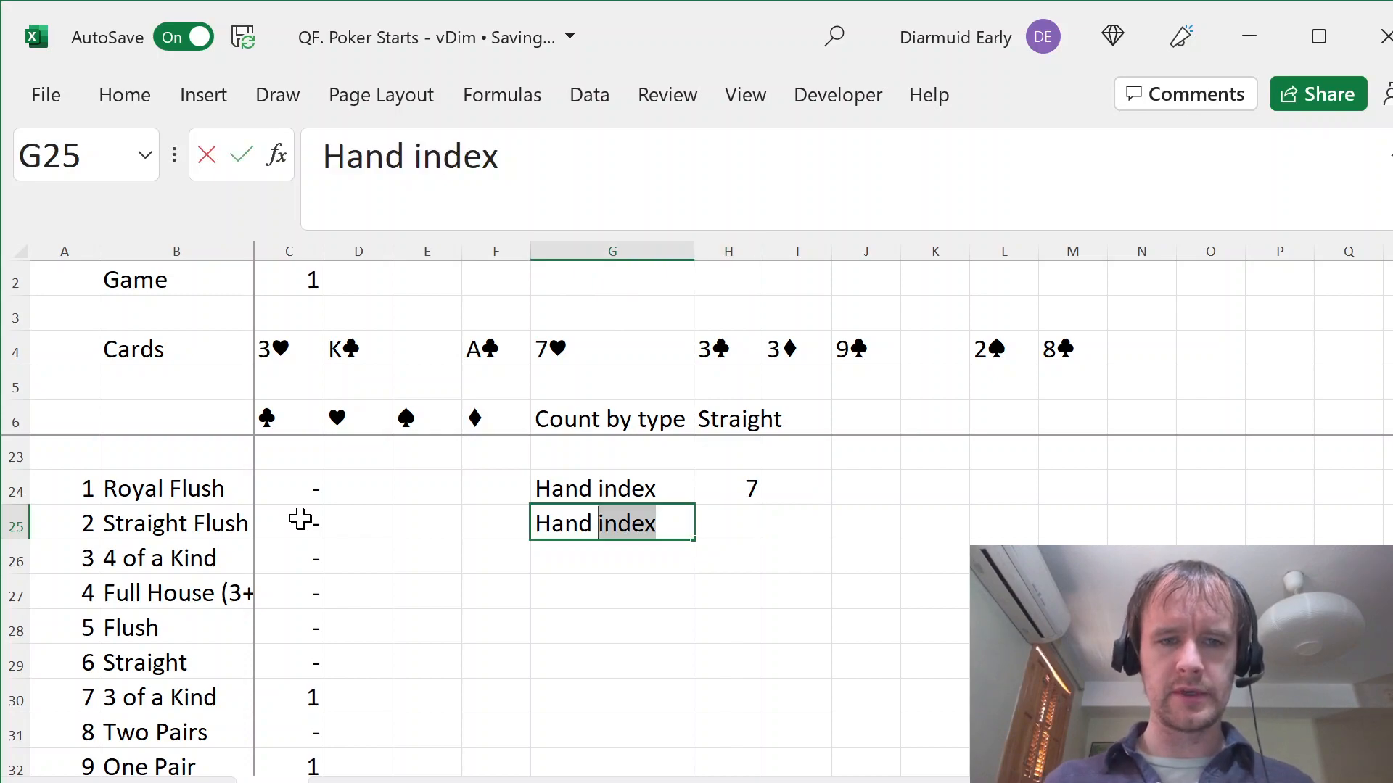
pyautogui.press('BackSpace')
pyautogui.press('Tab')
# - Look up the hand name in H25 with =INDEX(B24:B33,H24)
pyautogui.write('=ind')
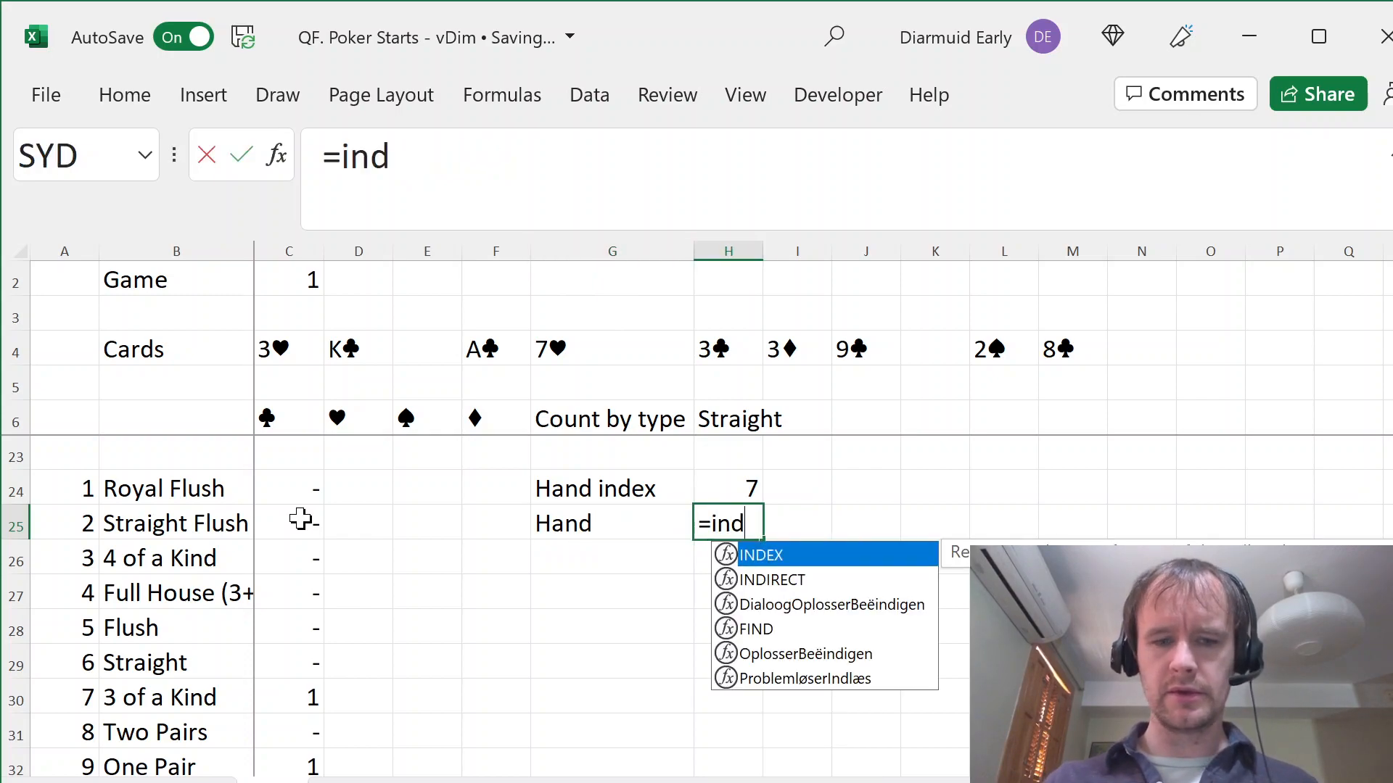
pyautogui.press('Tab')
pyautogui.press('Left')
pyautogui.press('Left')
pyautogui.press('Left')
pyautogui.press('Left')
pyautogui.press('Left')
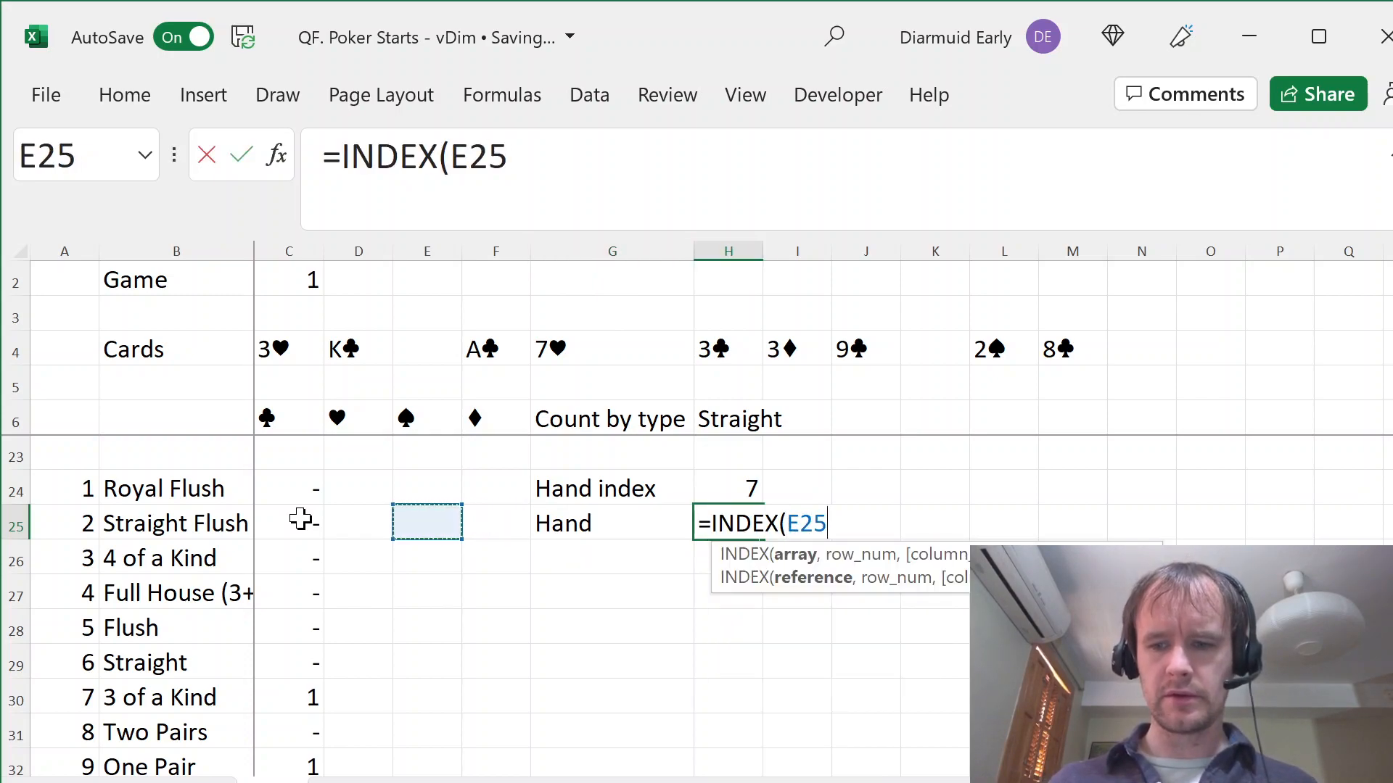
pyautogui.press('Up')
pyautogui.press('Left')
pyautogui.hotkey('ctrl', 'shift', 'Down')
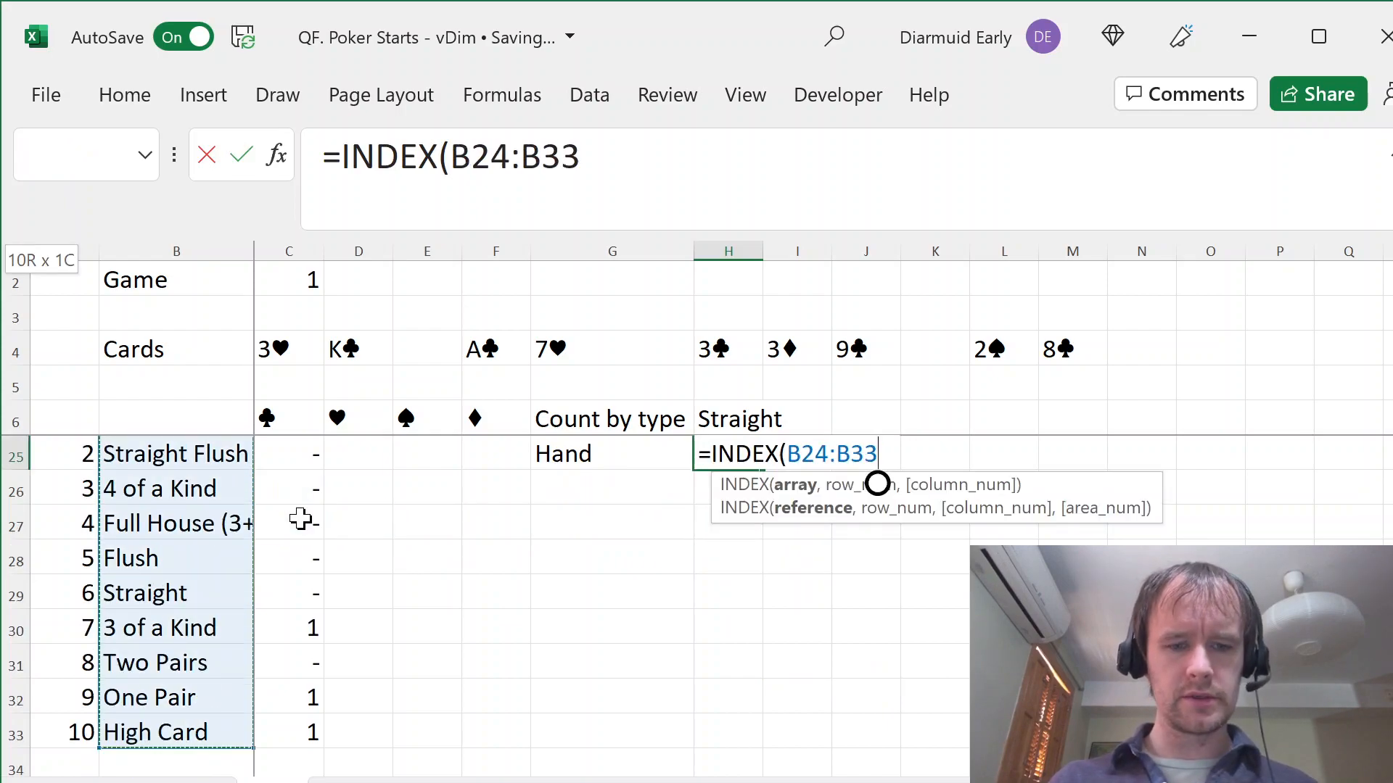
pyautogui.write(',')
pyautogui.press('Up')
pyautogui.hotkey('ctrl', 'Return')
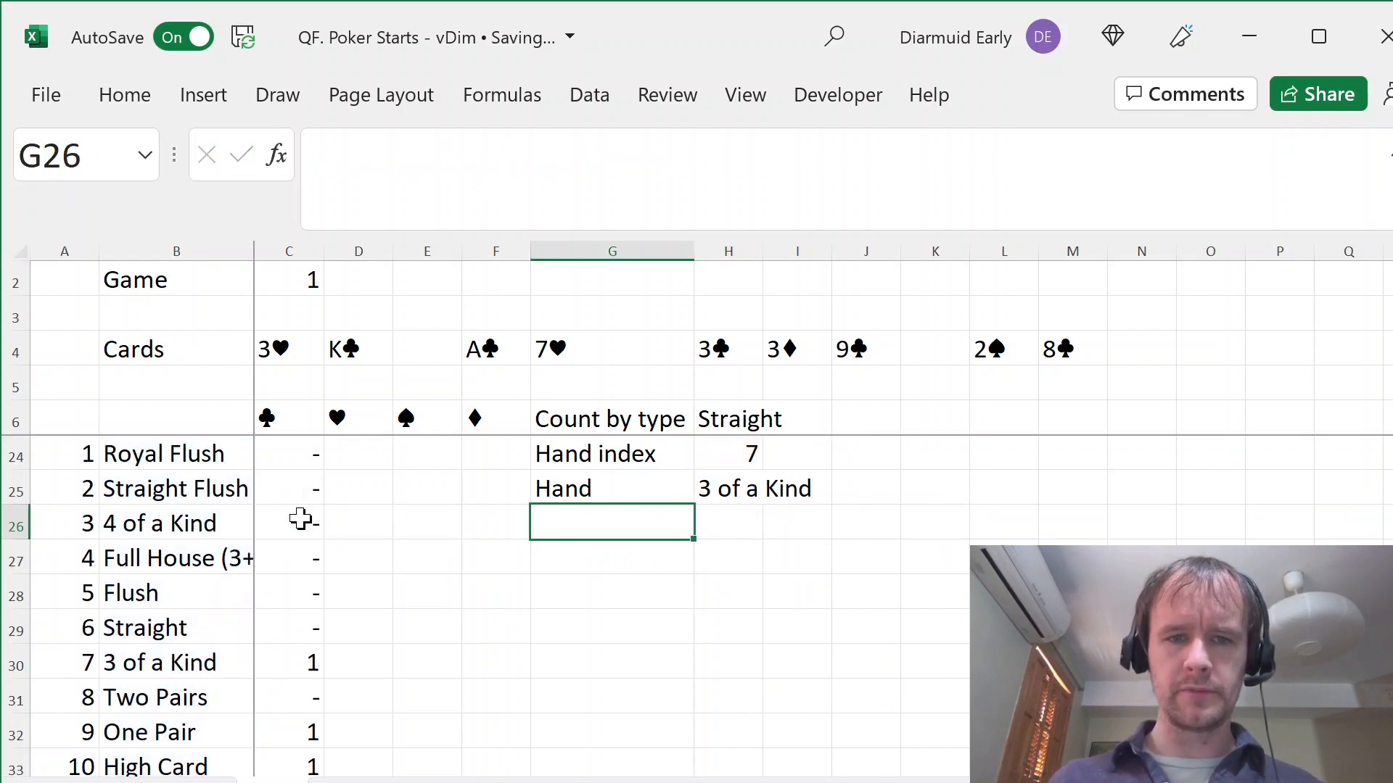
# - Make the lookup range in the H25 INDEX formula absolute as $B$24:$B$33
pyautogui.moveTo(492, 156); pyautogui.dragTo(561, 156)
pyautogui.press('F4')
pyautogui.press('Return')
pyautogui.press('Up')
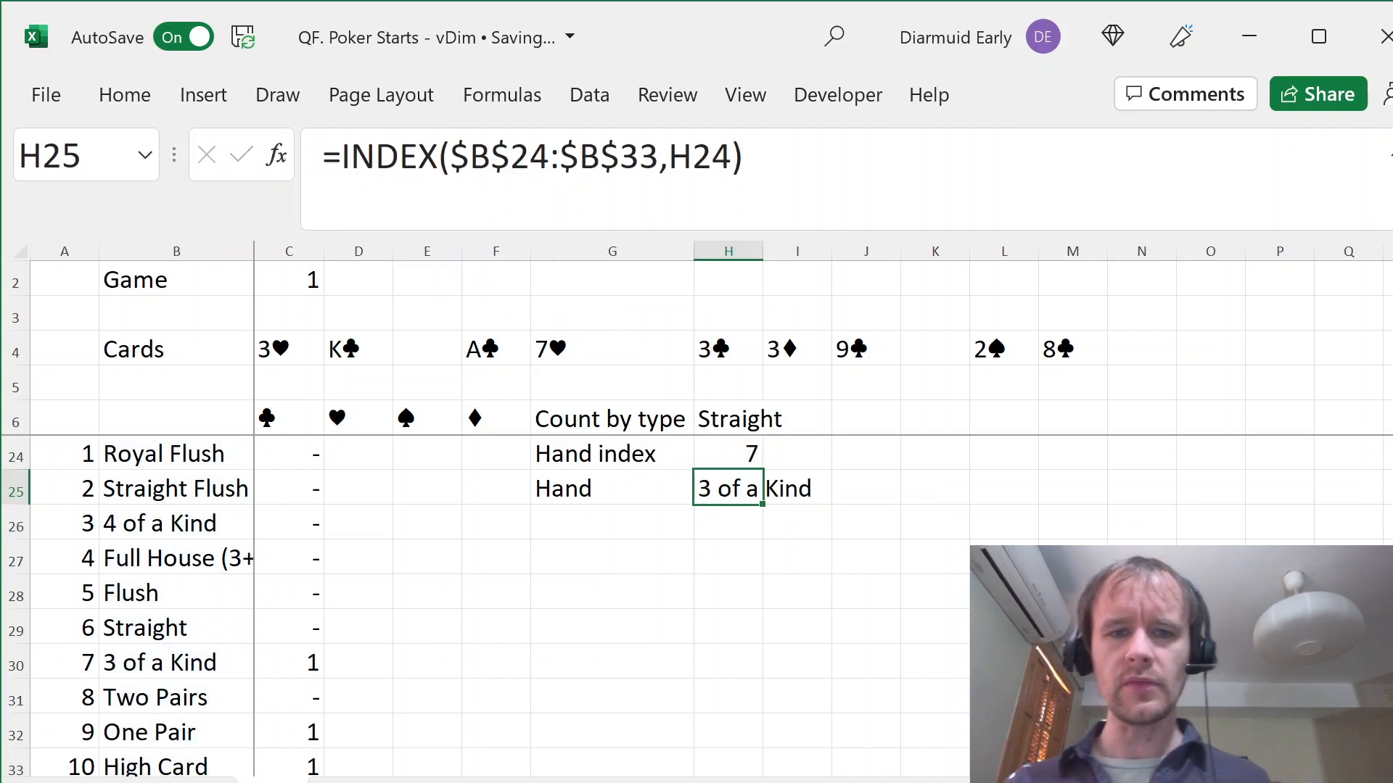
# - Move the "Straight" heading from H6 up to H5
pyautogui.hotkey('ctrl', 'Up')
pyautogui.hotkey('ctrl', 'Up')
pyautogui.hotkey('ctrl', 'Up')
pyautogui.press('Down')
pyautogui.press('Down')
pyautogui.press('Down')
pyautogui.press('Down')
pyautogui.press('Down')
pyautogui.press('Down')
pyautogui.press('Down')
pyautogui.press('Down')
pyautogui.press('Down')
pyautogui.press('Up')
pyautogui.press('Up')
pyautogui.press('Up')
pyautogui.press('Up')
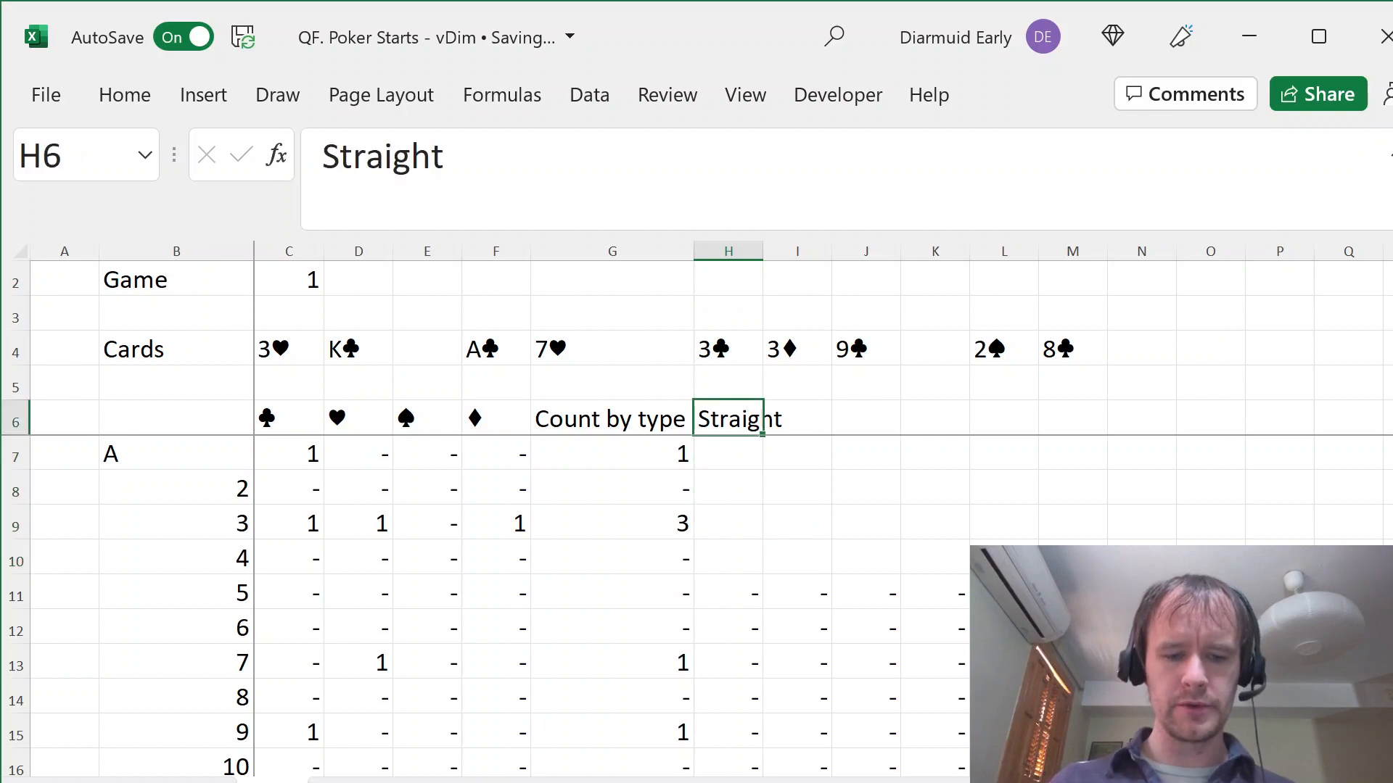
pyautogui.hotkey('ctrl', 'x')
pyautogui.press('Up')
pyautogui.hotkey('ctrl', 'v')
# - Copy the four suit symbols from C6:F6 into H6:K6 as headings for the straight columns
pyautogui.press('Down')
pyautogui.press('Left')
pyautogui.press('Left')
pyautogui.press('Left')
pyautogui.press('Right')
pyautogui.hotkey('shift', 'Left')
pyautogui.hotkey('shift', 'Left')
pyautogui.hotkey('shift', 'Left')
pyautogui.hotkey('ctrl', 'c')
pyautogui.press('Right')
pyautogui.press('Right')
pyautogui.press('Right')
pyautogui.press('Left')
pyautogui.hotkey('ctrl', 'v')
# - Add the heading "Any" in L6, after the suit symbols of the straight columns
pyautogui.press('Right')
pyautogui.press('Right')
pyautogui.press('Right')
pyautogui.press('Right')
pyautogui.write('Any')
pyautogui.press('Return')
# - Copy the whole calculation block B5:L33, from the suit headings down to the High Card row
pyautogui.press('Up')
pyautogui.press('Left')
pyautogui.press('Left')
pyautogui.press('Up')
pyautogui.press('Left')
pyautogui.press('Left')
pyautogui.press('Left')
pyautogui.press('Left')
pyautogui.press('Left')
pyautogui.press('Left')
pyautogui.press('Left')
pyautogui.press('Left')
pyautogui.hotkey('ctrl', 'shift', 'Down')
pyautogui.hotkey('ctrl', 'shift', 'Down')
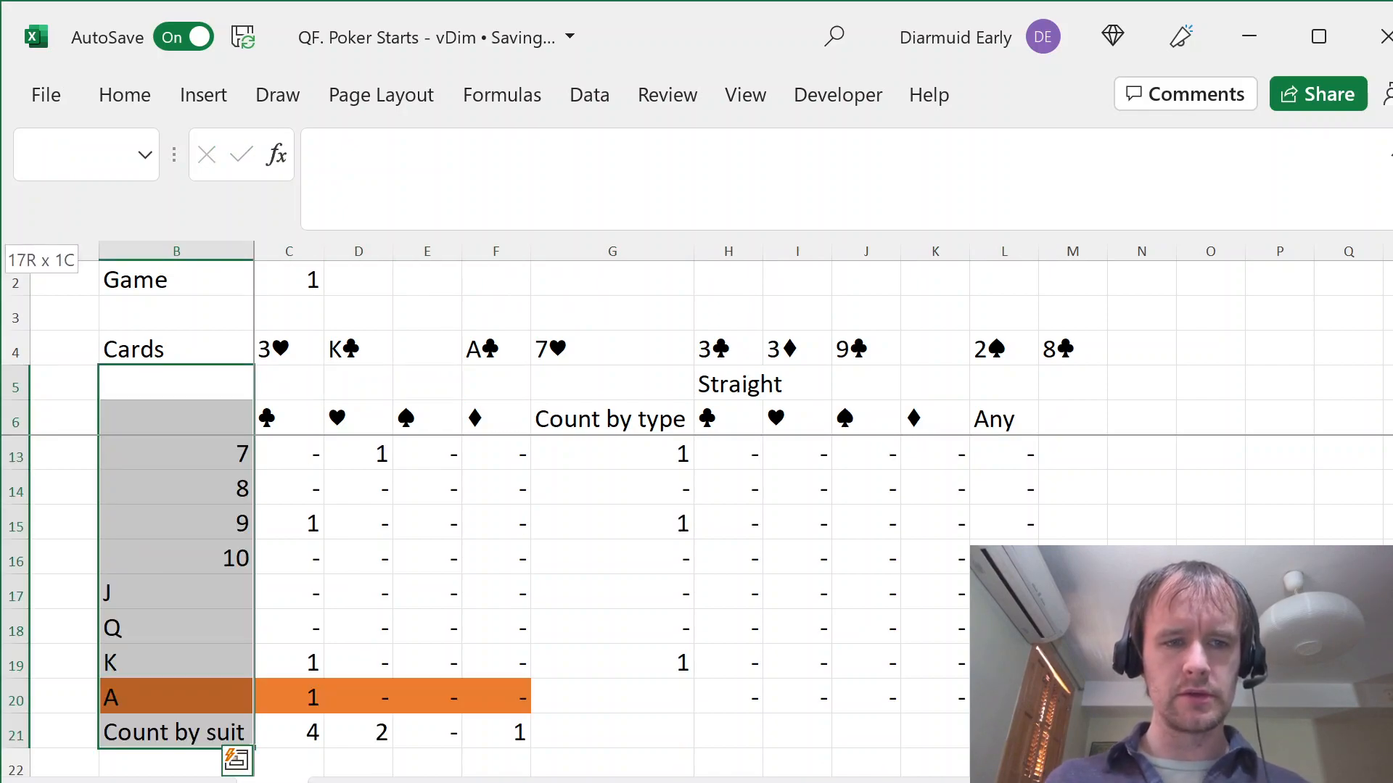
pyautogui.hotkey('shift', 'Right')
pyautogui.hotkey('shift', 'Right')
pyautogui.hotkey('shift', 'Right')
pyautogui.hotkey('shift', 'Right')
pyautogui.hotkey('shift', 'Right')
pyautogui.hotkey('shift', 'Right')
pyautogui.hotkey('shift', 'Right')
pyautogui.hotkey('shift', 'Right')
pyautogui.hotkey('shift', 'Right')
pyautogui.hotkey('shift', 'Right')
pyautogui.hotkey('shift', 'Down')
pyautogui.hotkey('shift', 'Down')
pyautogui.hotkey('shift', 'Down')
pyautogui.hotkey('shift', 'Down')
pyautogui.hotkey('shift', 'Down')
pyautogui.hotkey('shift', 'Down')
pyautogui.hotkey('shift', 'Down')
pyautogui.hotkey('shift', 'Down')
pyautogui.hotkey('shift', 'Down')
pyautogui.hotkey('shift', 'Down')
pyautogui.hotkey('shift', 'Down')
pyautogui.hotkey('shift', 'Down')
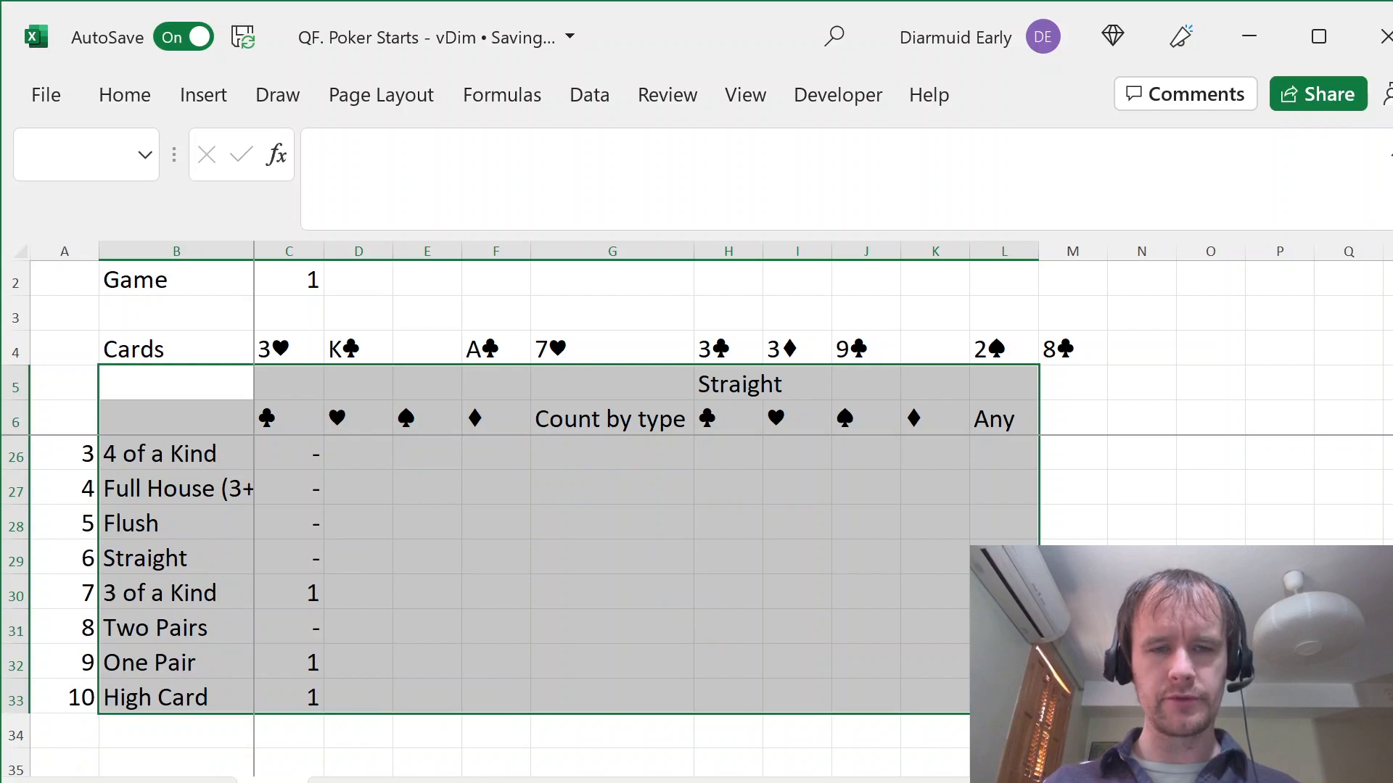
pyautogui.hotkey('ctrl', 'c')
# - Paste the copied calculation block alongside the original, starting at O5
pyautogui.press('Right')
pyautogui.press('Right')
pyautogui.press('Right')
pyautogui.press('Right')
pyautogui.press('Right')
pyautogui.press('Right')
pyautogui.press('Right')
pyautogui.press('Right')
pyautogui.press('Right')
pyautogui.press('Right')
pyautogui.press('Right')
pyautogui.press('Right')
pyautogui.press('Right')
pyautogui.press('Right')
pyautogui.press('Right')
pyautogui.press('Right')
pyautogui.press('Left')
pyautogui.press('Left')
pyautogui.press('Left')
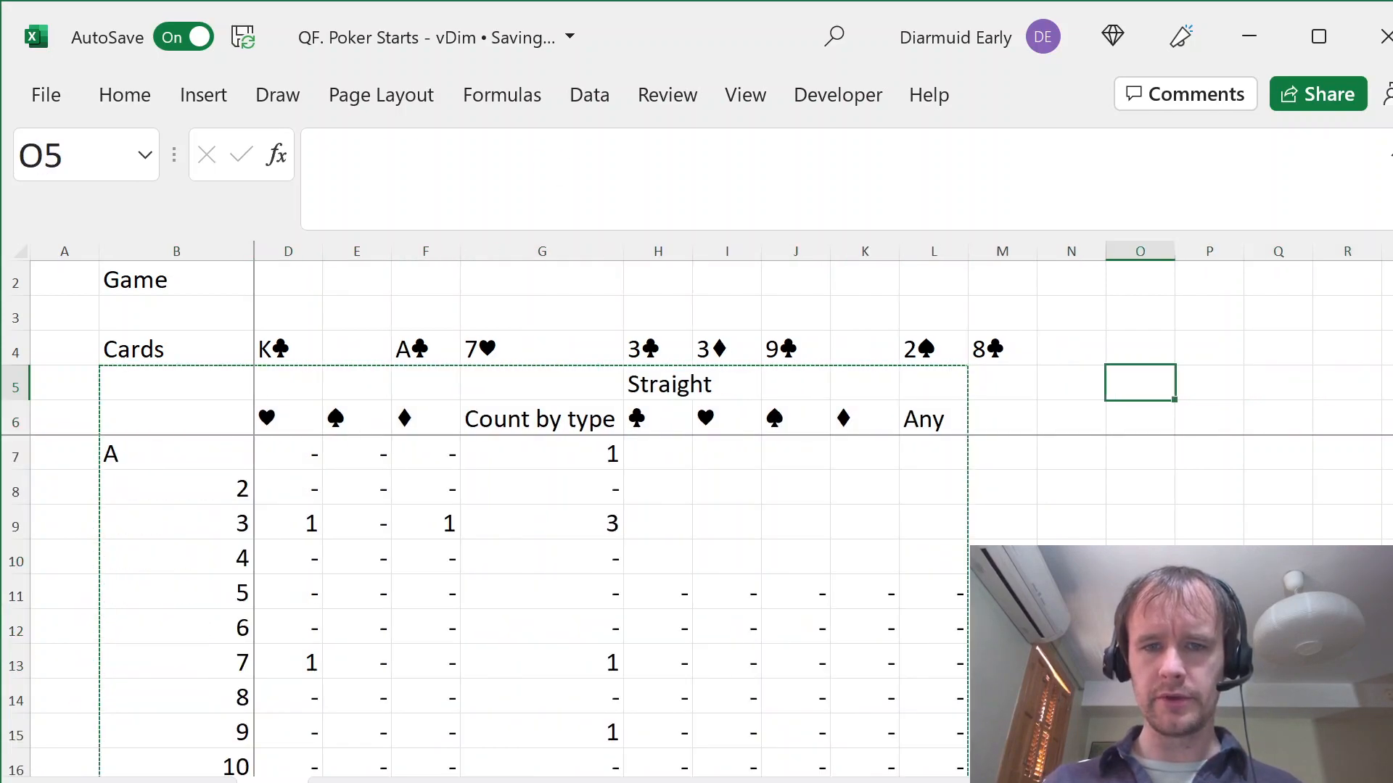
pyautogui.press('Left')
pyautogui.press('Right')
pyautogui.hotkey('ctrl', 'v')
# - Repoint the card range in the copied COUNTIFS formula in P7 to the cards in F4:M4
pyautogui.press('Down')
pyautogui.press('Down')
pyautogui.press('Right')
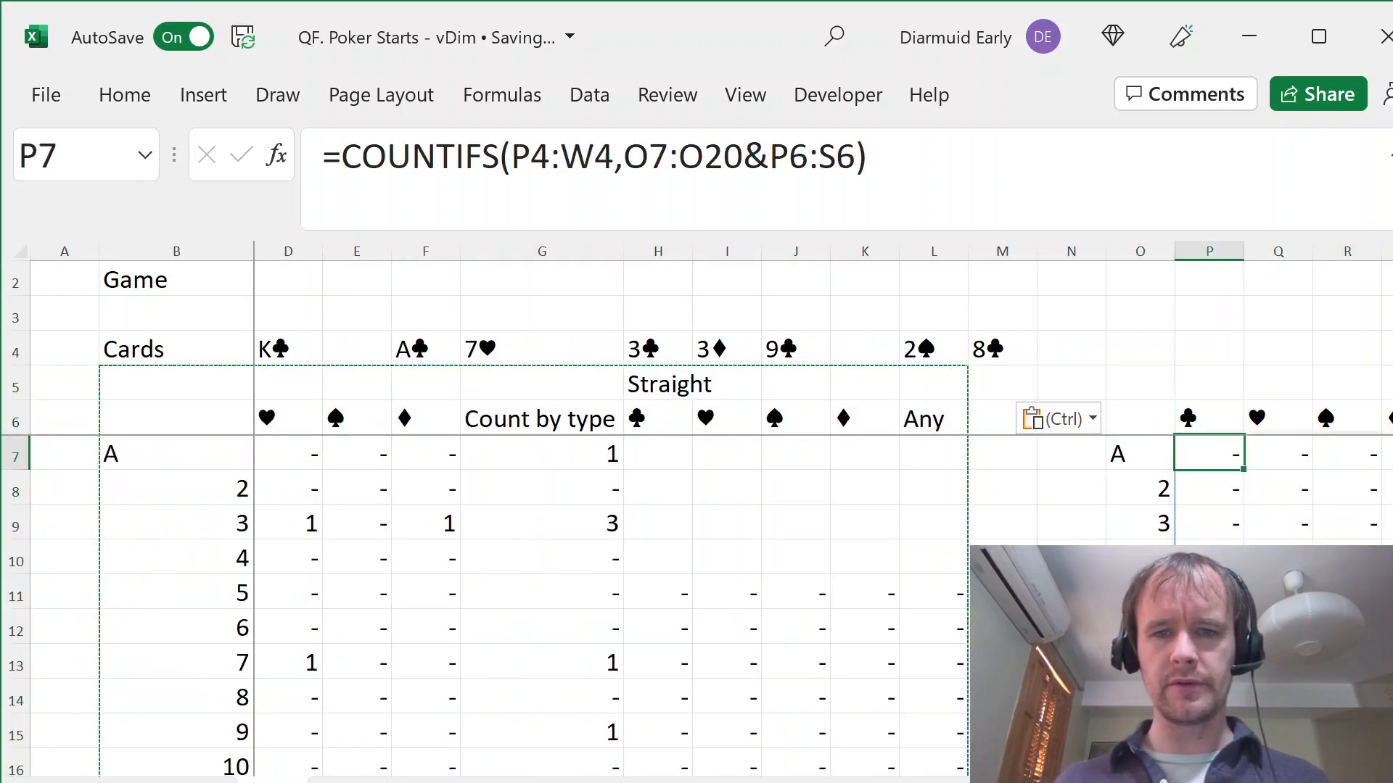
pyautogui.hotkey('shift', 'Right')
pyautogui.hotkey('shift', 'Right')
pyautogui.hotkey('shift', 'Right')
pyautogui.hotkey('shift', 'Right')
pyautogui.hotkey('shift', 'Left')
pyautogui.hotkey('shift', 'Left')
pyautogui.hotkey('shift', 'Left')
pyautogui.hotkey('shift', 'Left')
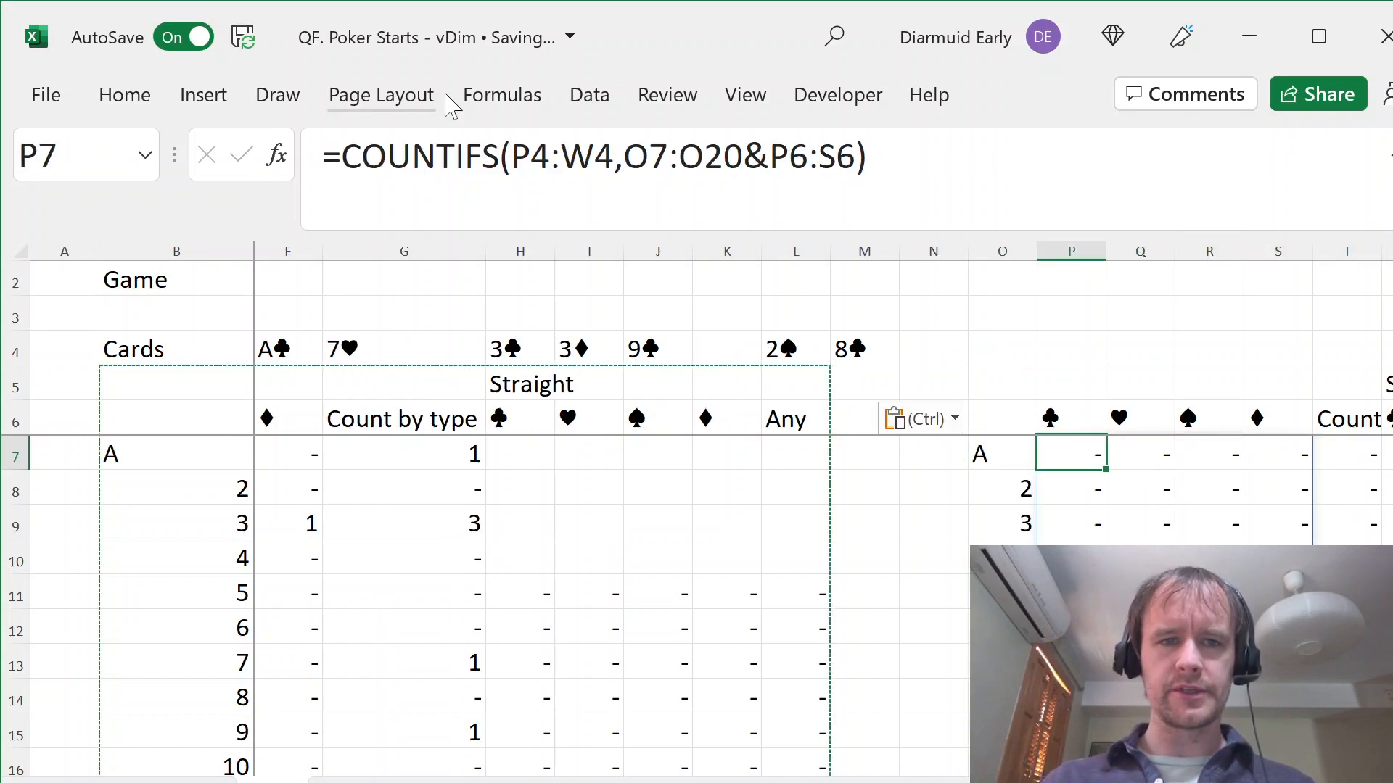
pyautogui.press('F2')
pyautogui.moveTo(1105, 334); pyautogui.dragTo(469, 350)
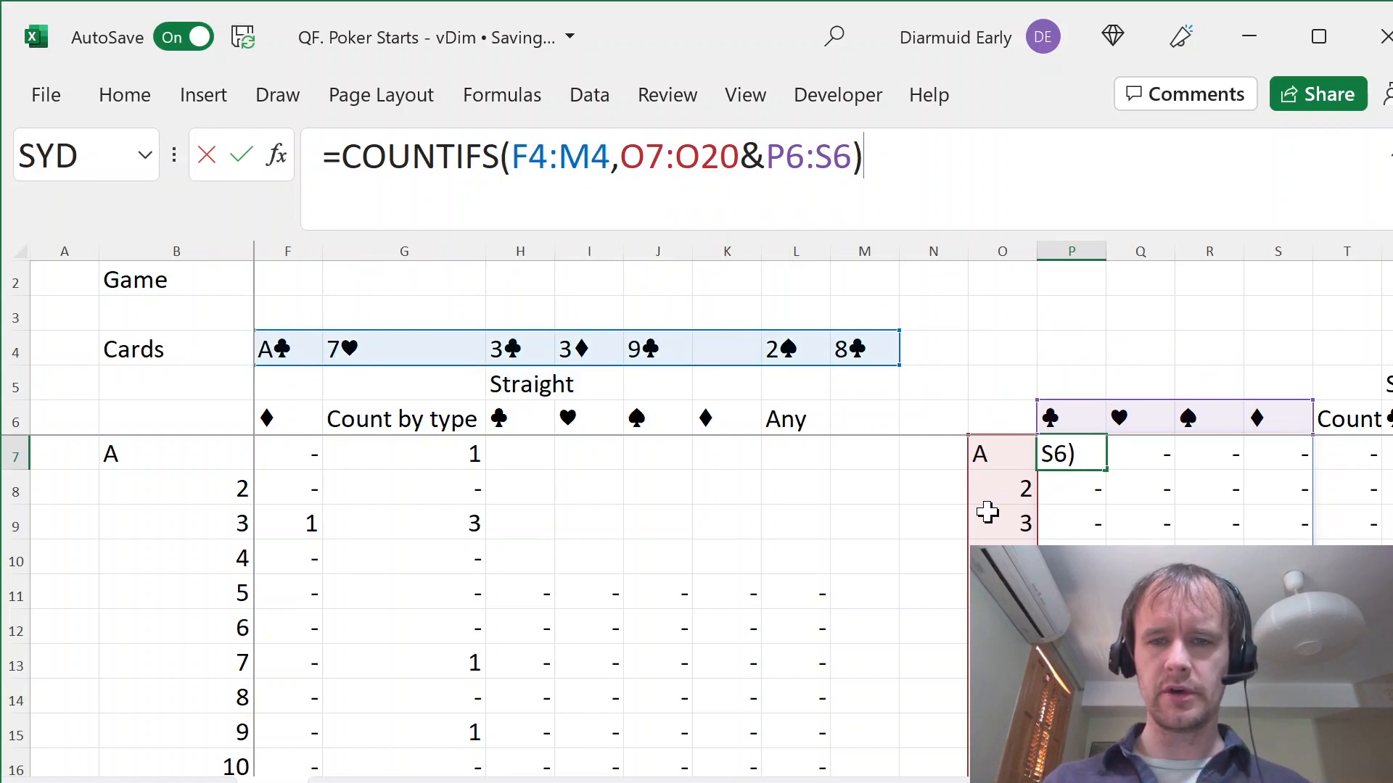
pyautogui.hotkey('ctrl', 'Return')
# - Review the copied block's count by type, straight and count by suit formulas to check which ranges they reference
pyautogui.press('Right')
pyautogui.press('Right')
pyautogui.press('Right')
pyautogui.press('Right')
pyautogui.press('F2')
pyautogui.press('Escape')
pyautogui.press('Right')
pyautogui.press('Right')
pyautogui.press('Right')
pyautogui.press('Right')
pyautogui.press('Left')
pyautogui.press('Left')
pyautogui.press('Down')
pyautogui.press('Down')
pyautogui.press('Down')
pyautogui.press('Down')
pyautogui.press('Left')
pyautogui.press('F2')
pyautogui.press('Escape')
pyautogui.press('Right')
pyautogui.press('F2')
pyautogui.press('Escape')
pyautogui.press('Right')
pyautogui.press('Right')
pyautogui.press('Right')
pyautogui.press('Right')
pyautogui.press('Left')
pyautogui.press('F2')
pyautogui.press('Escape')
pyautogui.press('Left')
pyautogui.press('Left')
pyautogui.hotkey('ctrl', 'Down')
pyautogui.press('Left')
pyautogui.press('Left')
pyautogui.press('F2')
pyautogui.press('Escape')
pyautogui.press('Left')
pyautogui.press('F2')
pyautogui.press('Escape')
pyautogui.press('Left')
pyautogui.press('F2')
pyautogui.press('Escape')
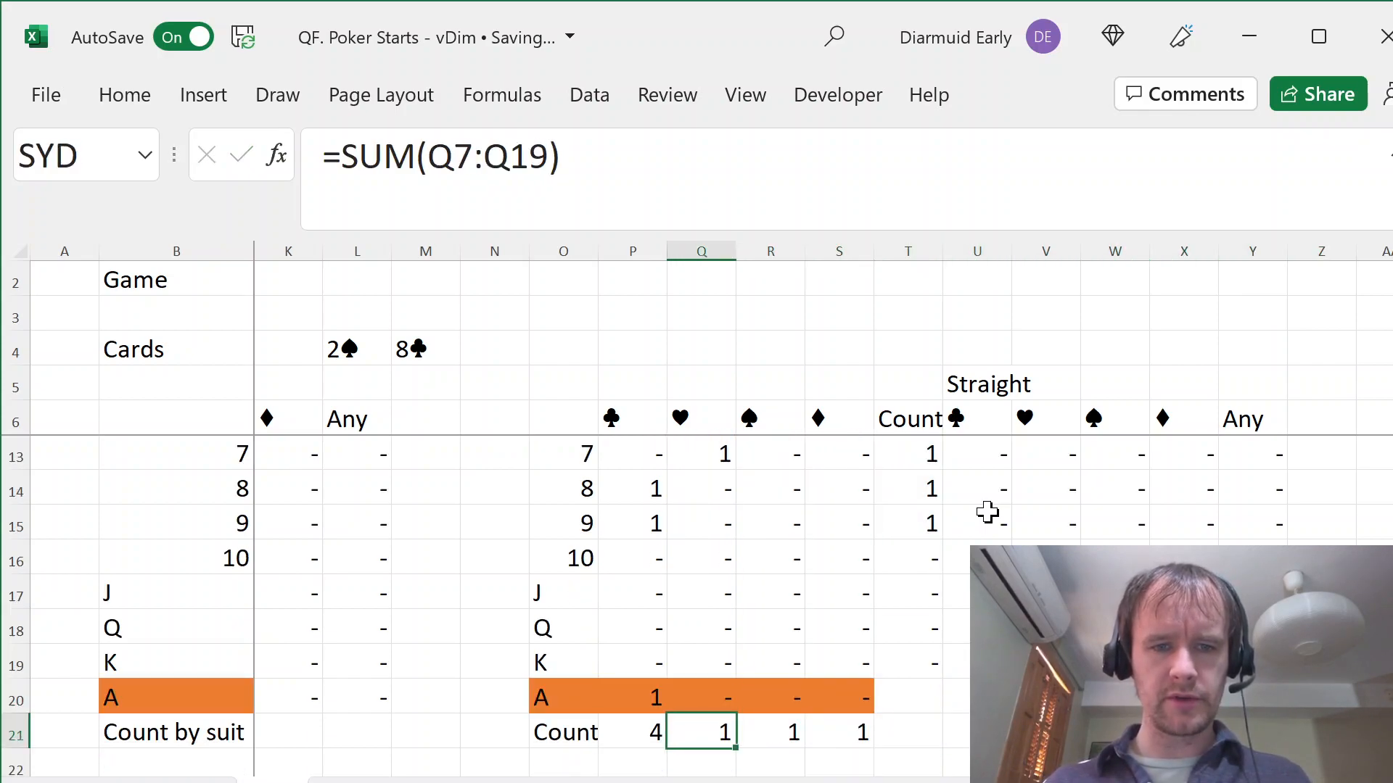
# - Check the references in the copied hand test formulas from Royal Flush in P24 to Full House in P27
pyautogui.press('Left')
pyautogui.press('Down')
pyautogui.press('Left')
pyautogui.press('Left')
pyautogui.press('Down')
pyautogui.press('Down')
pyautogui.press('Down')
pyautogui.press('Down')
pyautogui.press('Right')
pyautogui.press('Up')
pyautogui.press('Up')
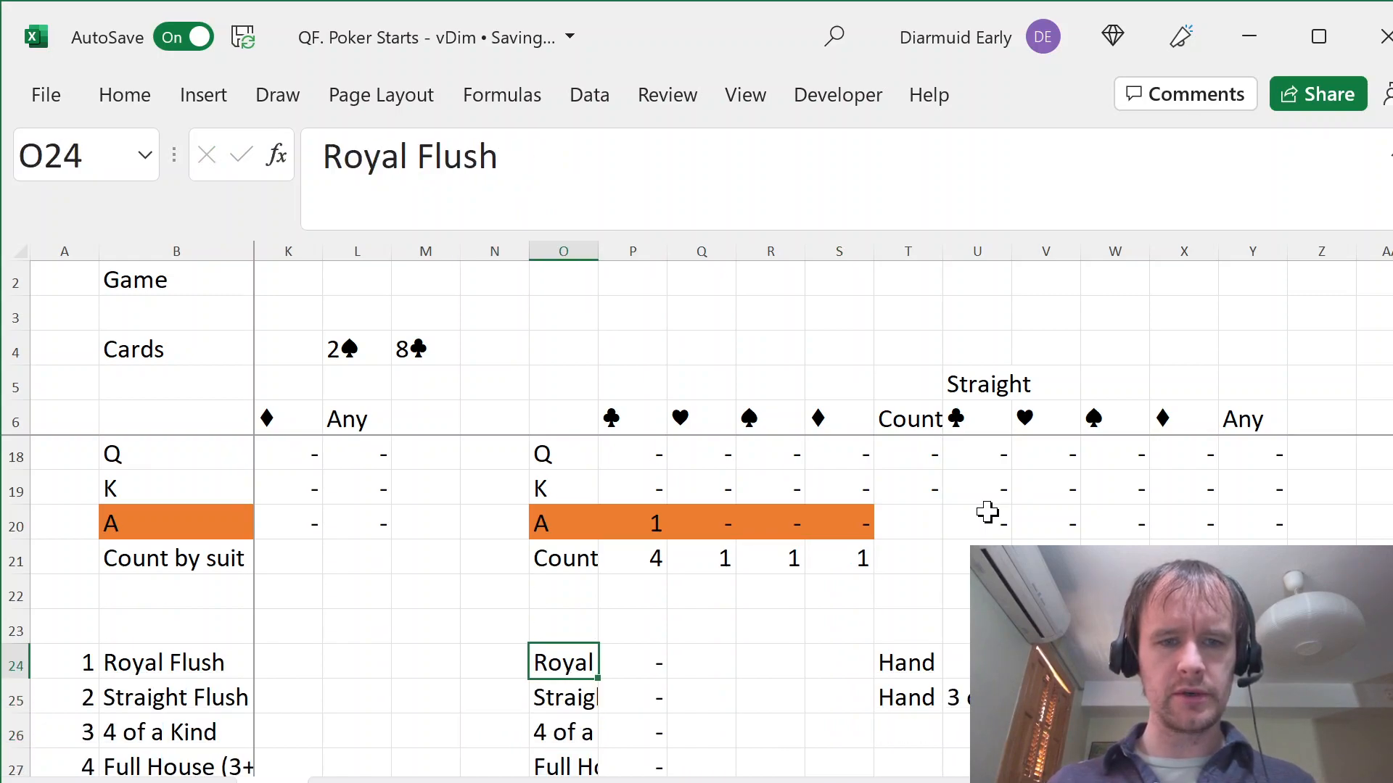
pyautogui.press('Right')
pyautogui.press('F2')
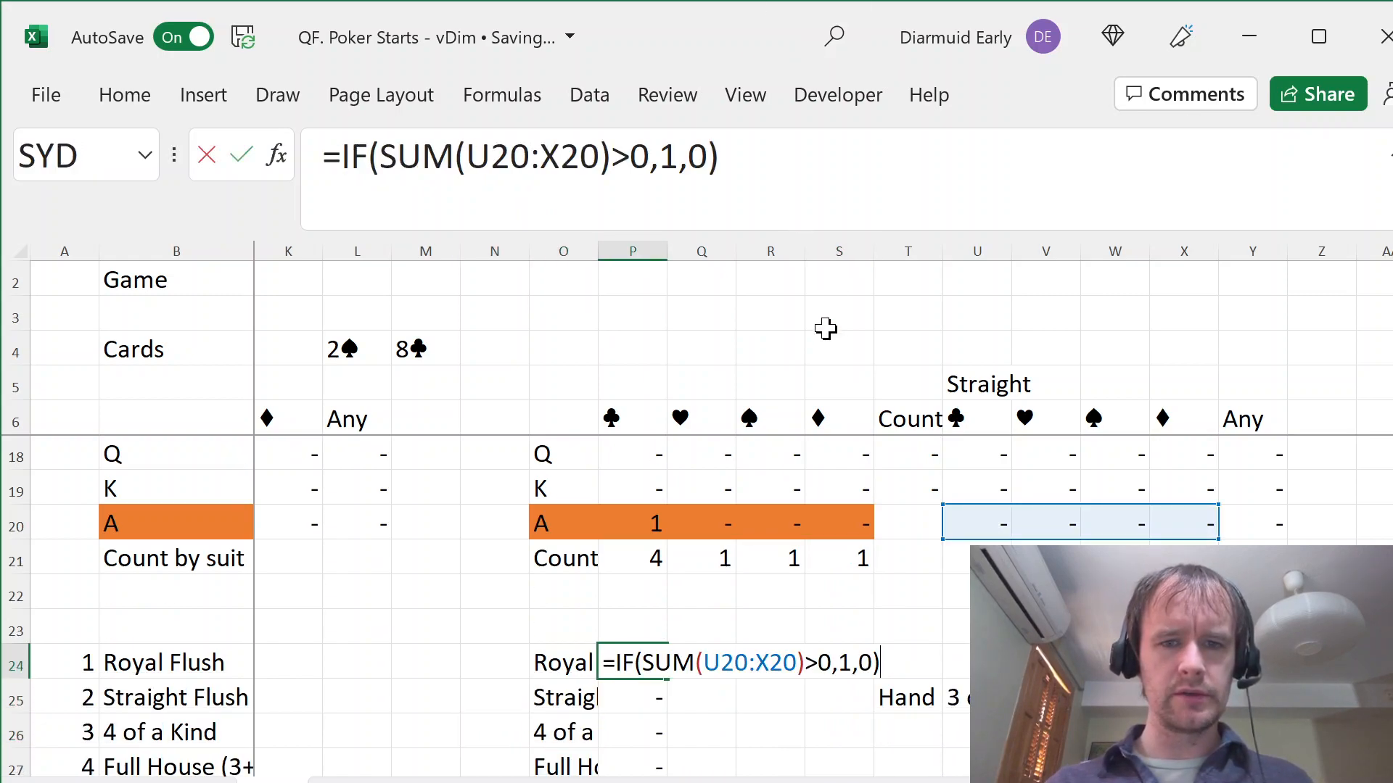
pyautogui.press('Return')
pyautogui.press('Down')
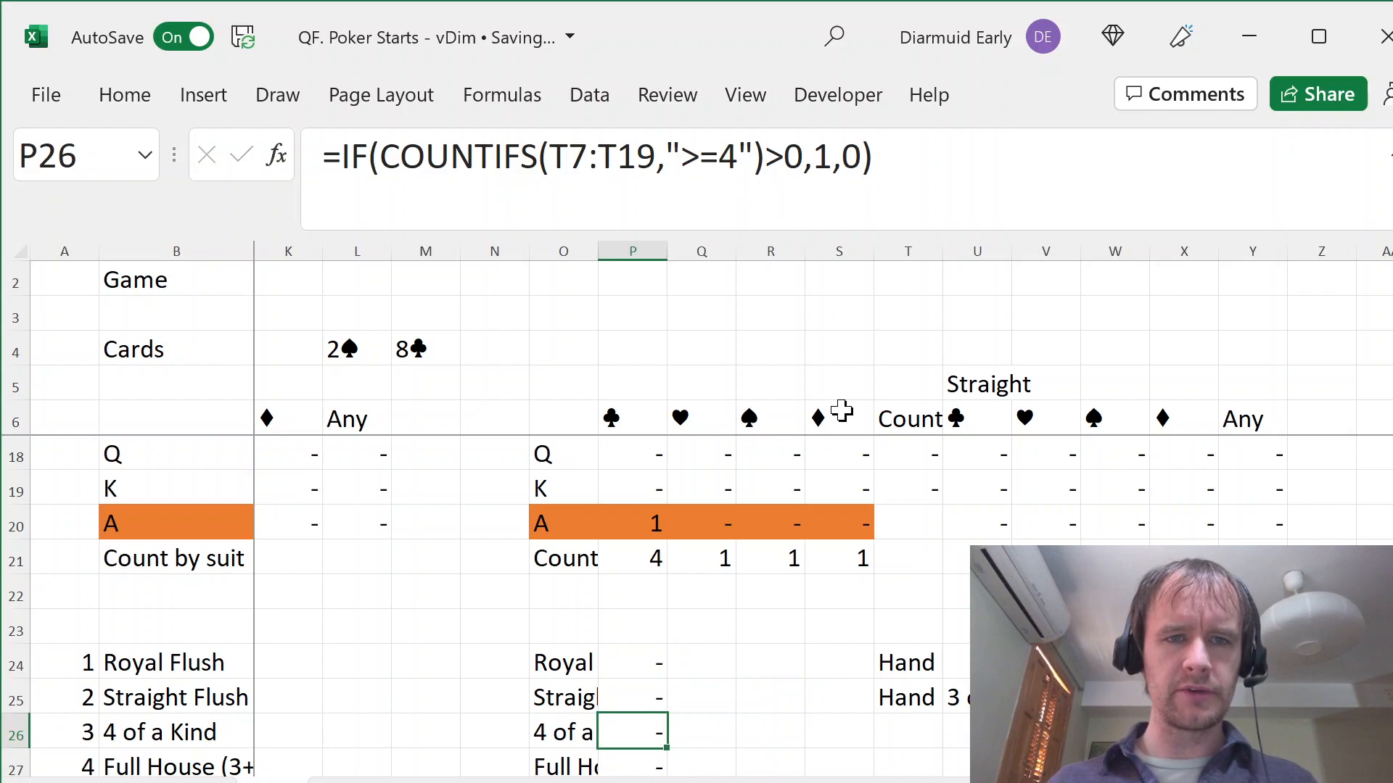
pyautogui.press('Down')
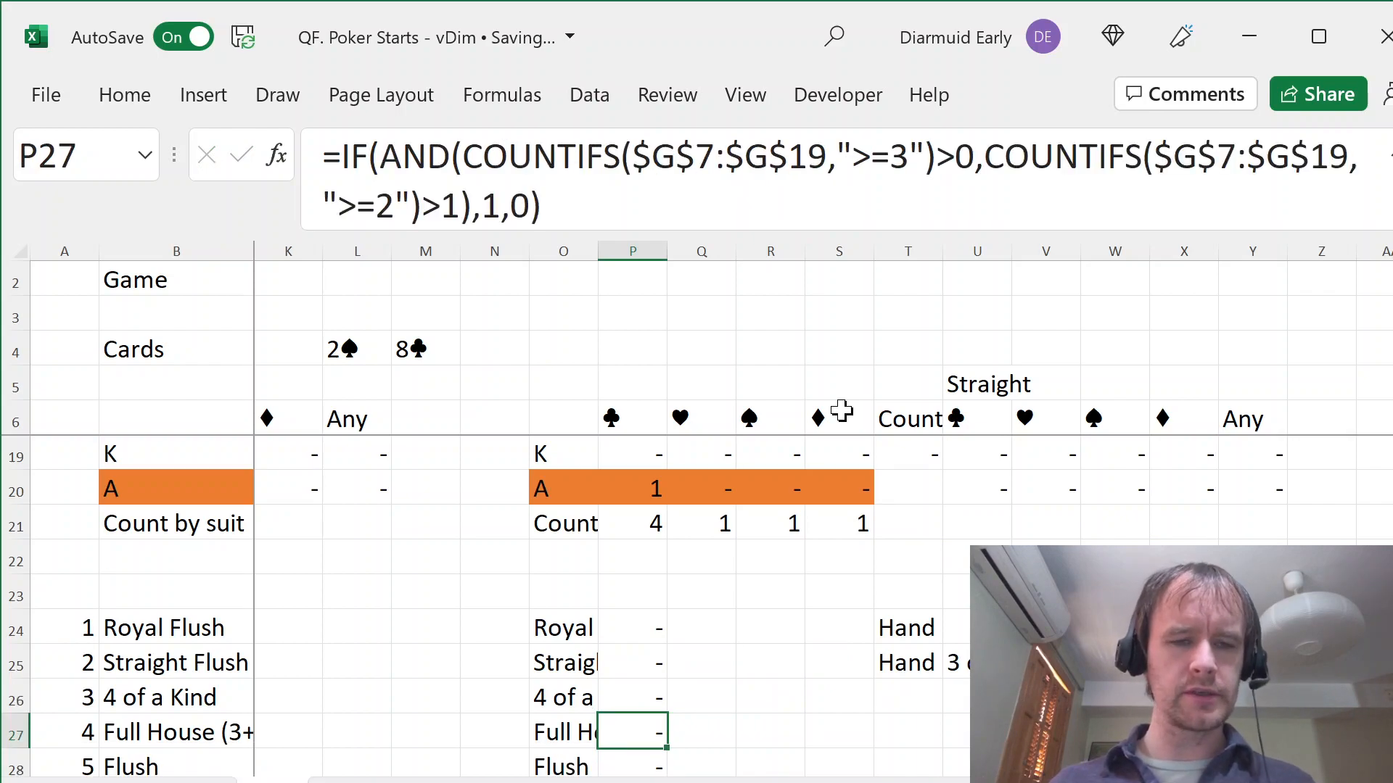
# - Convert the references in the original hand test formulas in C24:C33 from absolute to relative and check several of them
pyautogui.press('Left')
pyautogui.press('Home')
pyautogui.press('Right')
pyautogui.press('Right')
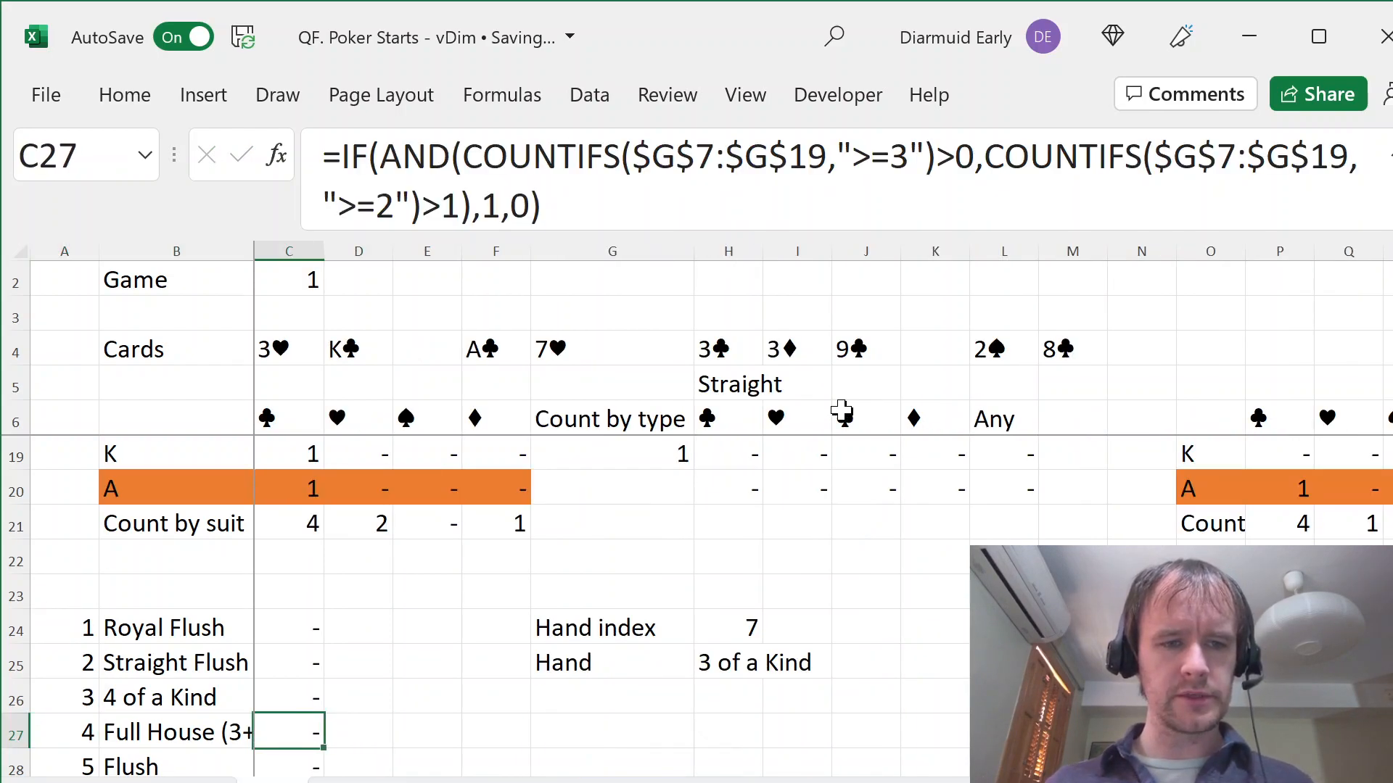
pyautogui.press('Up')
pyautogui.press('Up')
pyautogui.hotkey('ctrl', 'shift', 'Down')
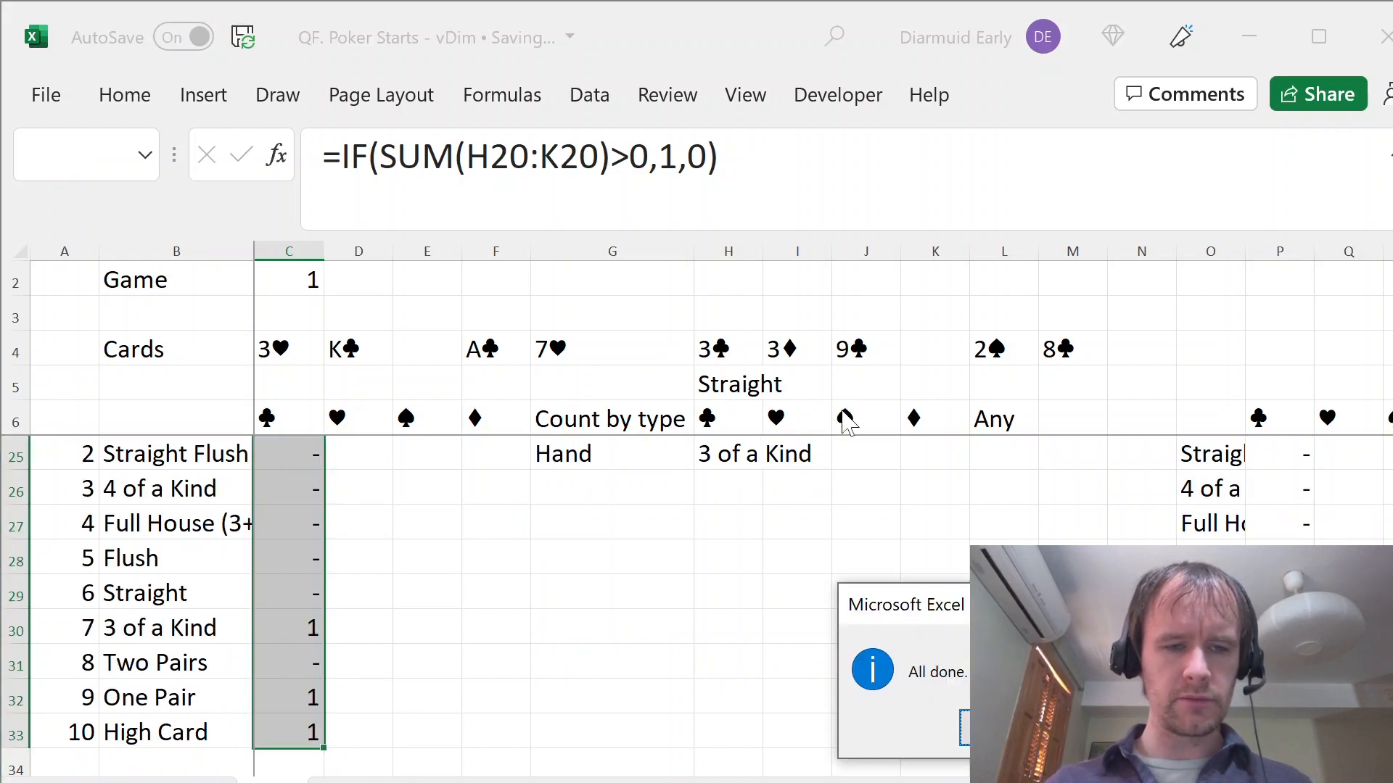
pyautogui.press('Return')
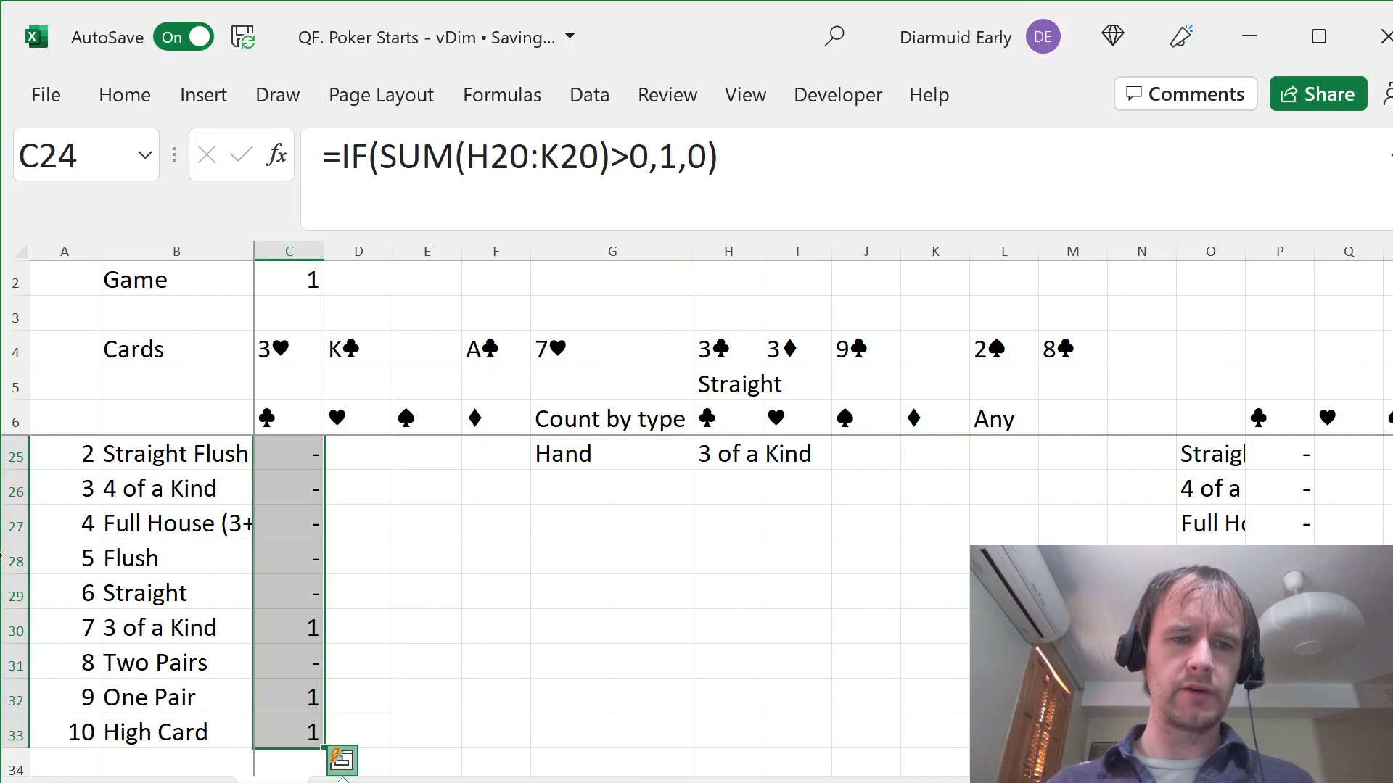
pyautogui.click(299, 596)
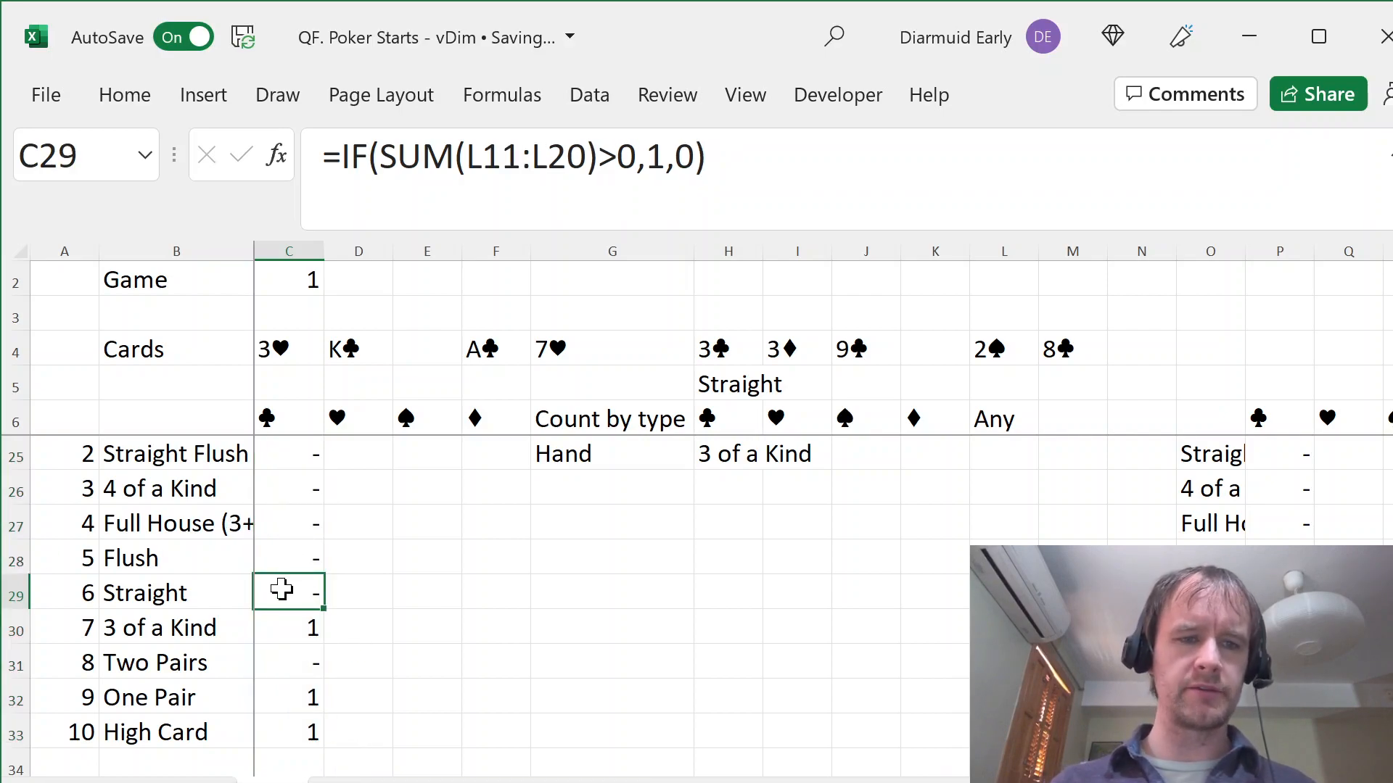
pyautogui.click(283, 517)
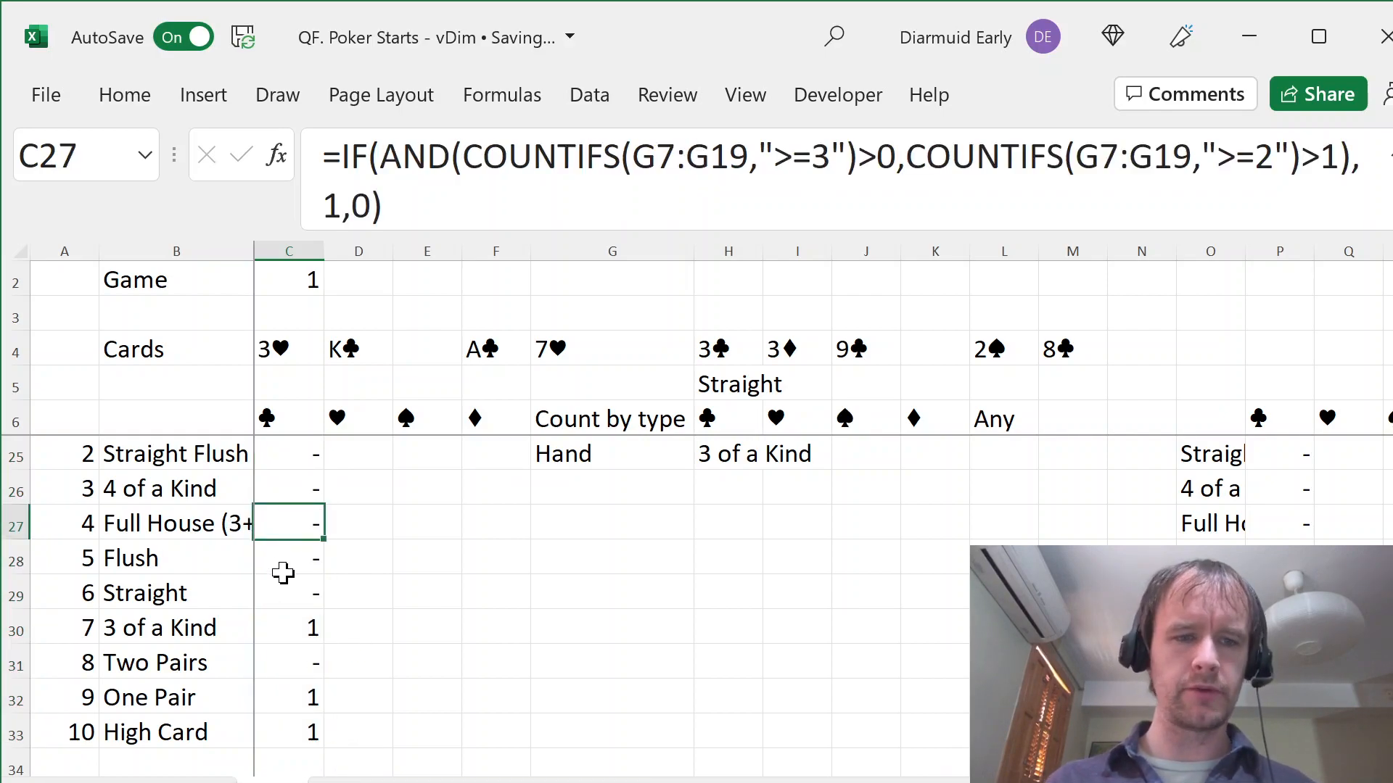
pyautogui.click(299, 631)
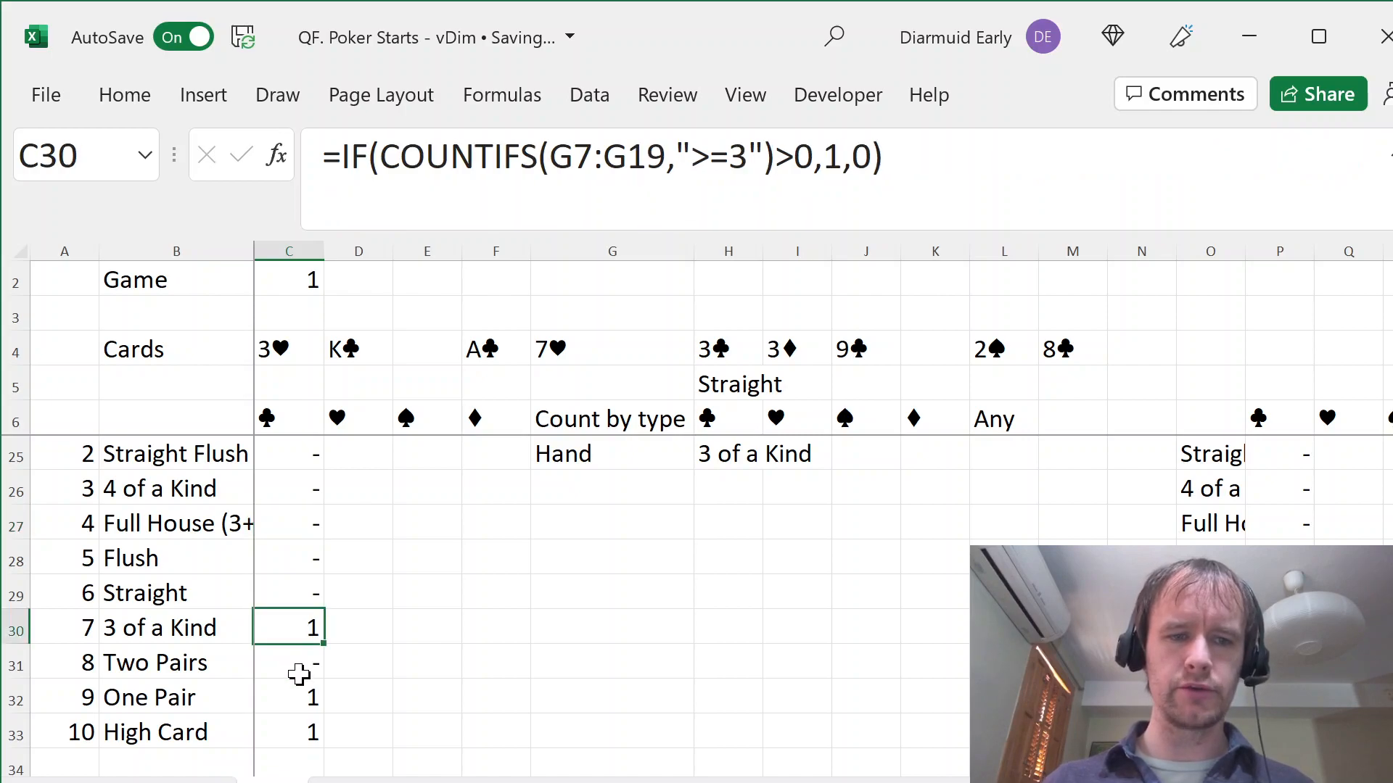
pyautogui.click(298, 661)
# - Copy the hand test formulas from C24:C33 over P24:P33 in the second block
pyautogui.click(290, 552)
pyautogui.press('Up')
pyautogui.press('Up')
pyautogui.press('Up')
pyautogui.press('Up')
pyautogui.hotkey('ctrl', 'shift', 'Down')
pyautogui.hotkey('ctrl', 'c')
pyautogui.hotkey('ctrl', 'Right')
pyautogui.hotkey('ctrl', 'Right')
pyautogui.hotkey('ctrl', 'Right')
pyautogui.hotkey('ctrl', 'Right')
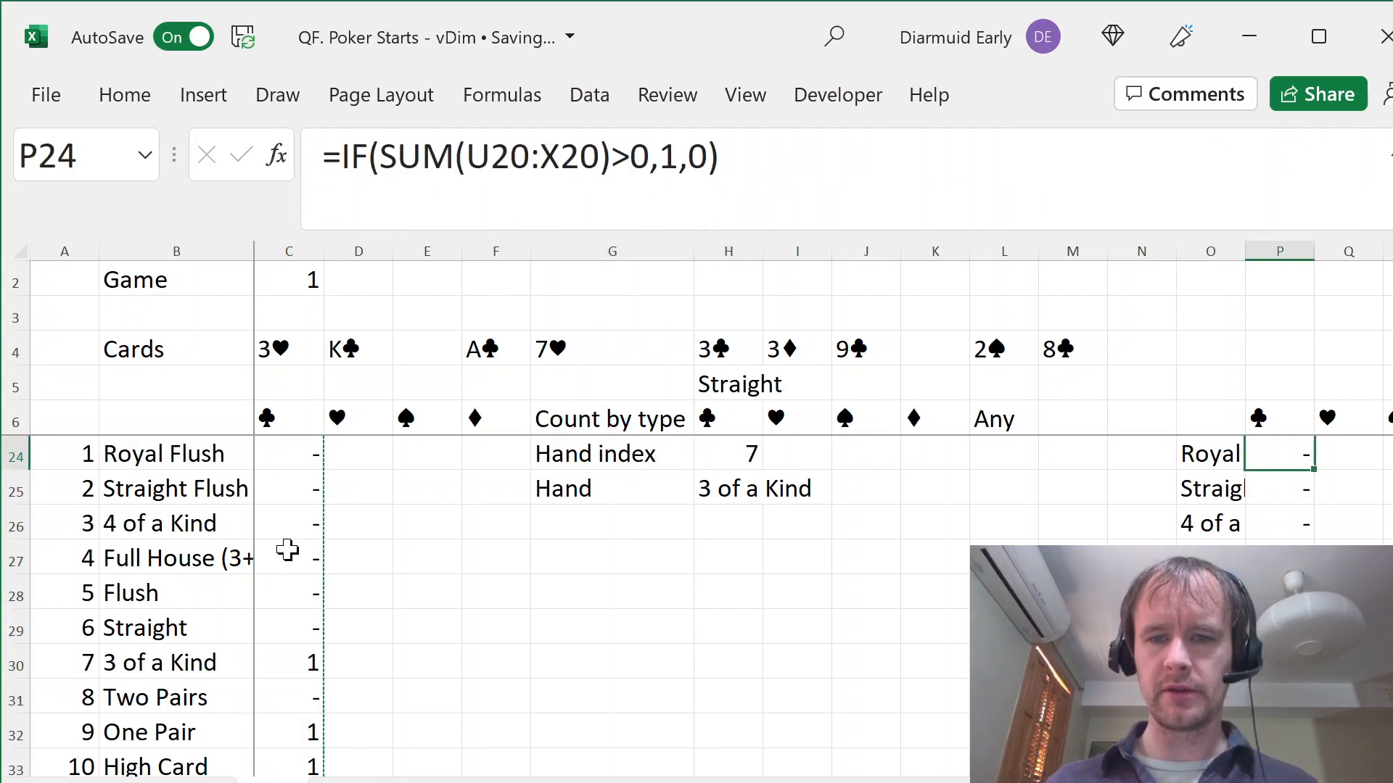
pyautogui.hotkey('ctrl', 'shift', 'Down')
pyautogui.hotkey('ctrl', 'v')
# - Change the criteria range of the second block's MINIFS hand index formula in U24 to P24:P33
pyautogui.press('Right')
pyautogui.press('Right')
pyautogui.press('Right')
pyautogui.press('Right')
pyautogui.press('Right')
pyautogui.press('Right')
pyautogui.press('Right')
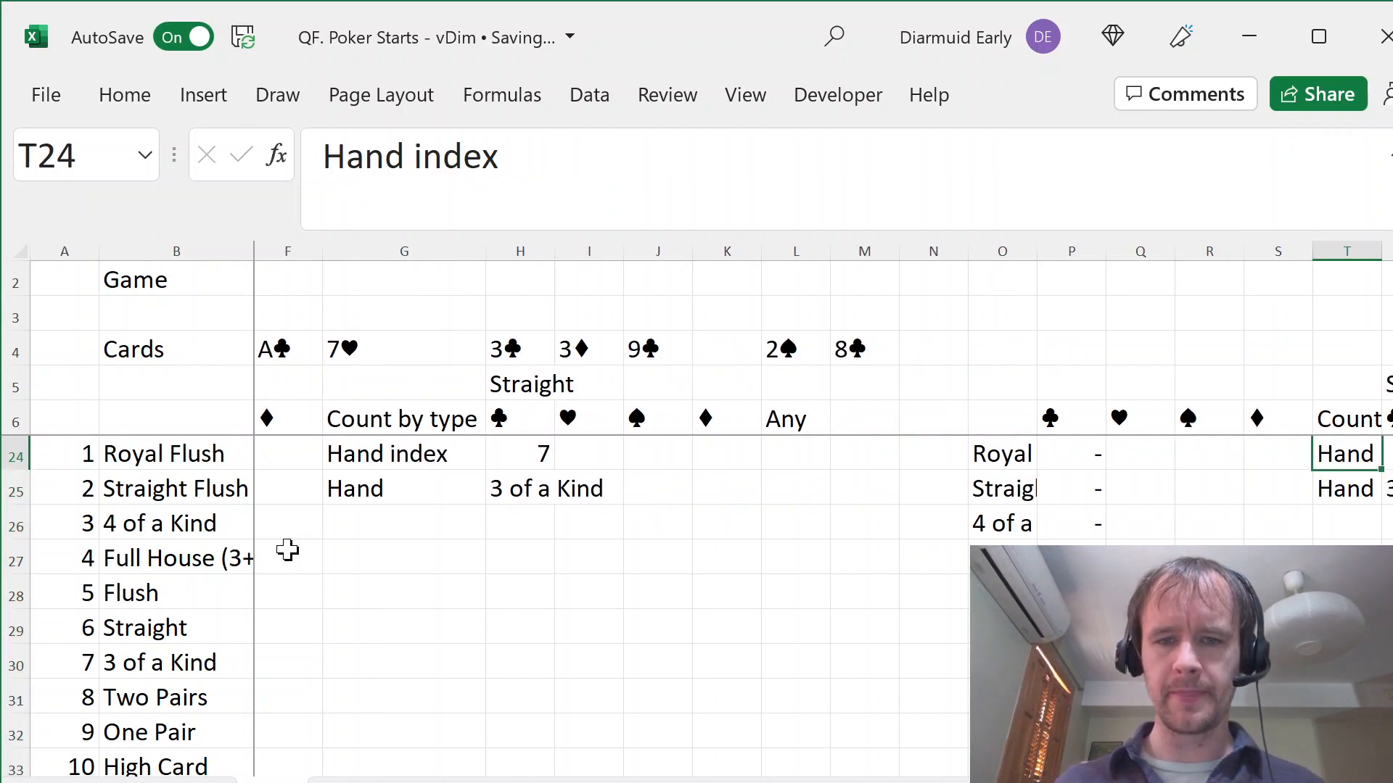
pyautogui.press('Left')
pyautogui.press('Left')
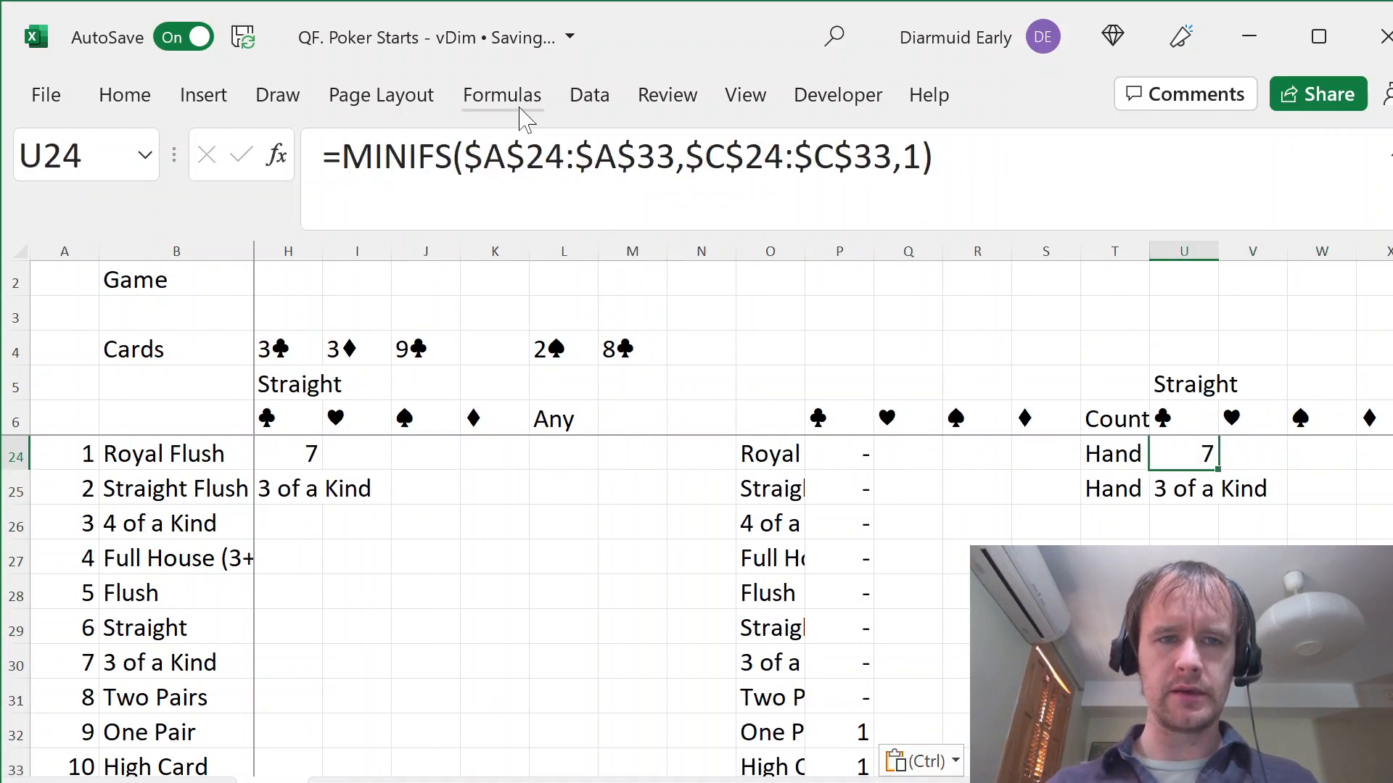
pyautogui.moveTo(464, 154); pyautogui.dragTo(675, 154)
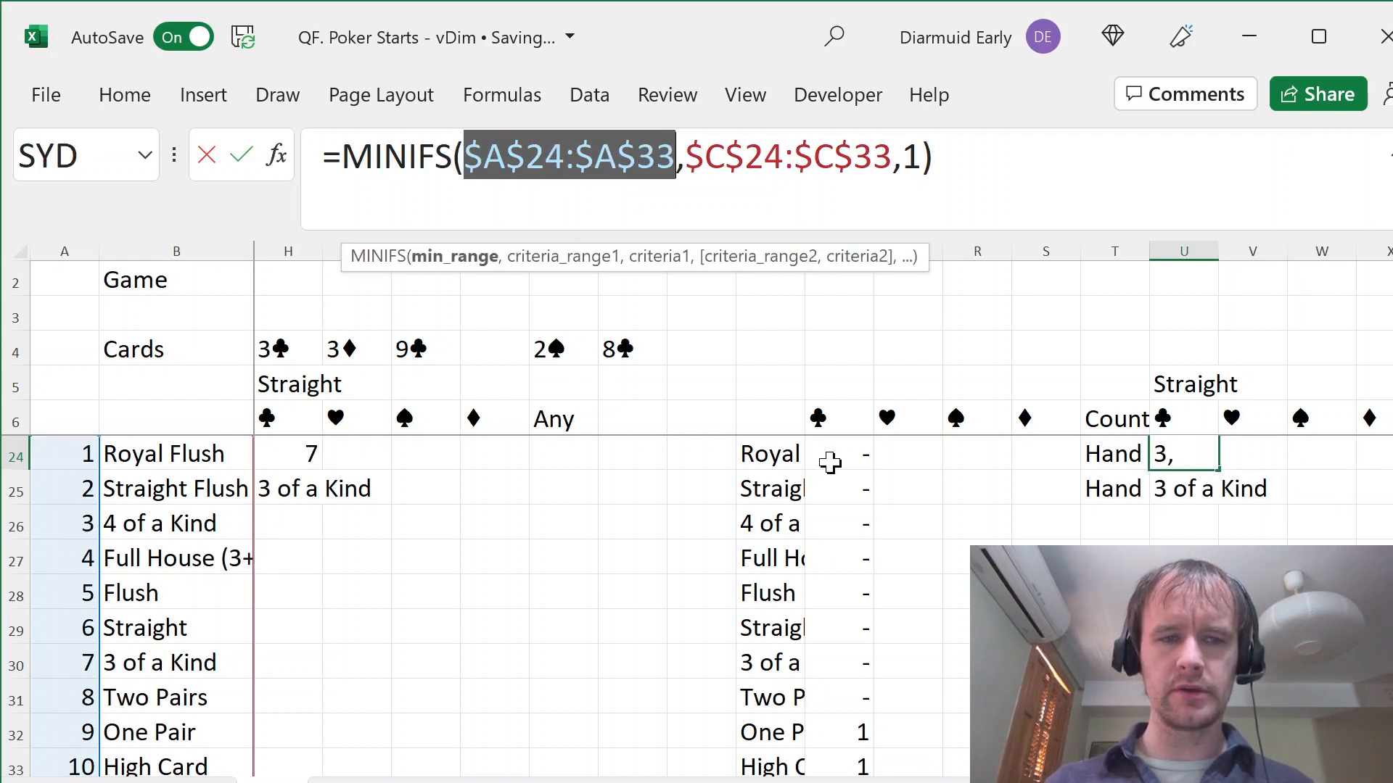
pyautogui.moveTo(704, 155); pyautogui.dragTo(893, 155)
pyautogui.press('BackSpace')
pyautogui.press('BackSpace')
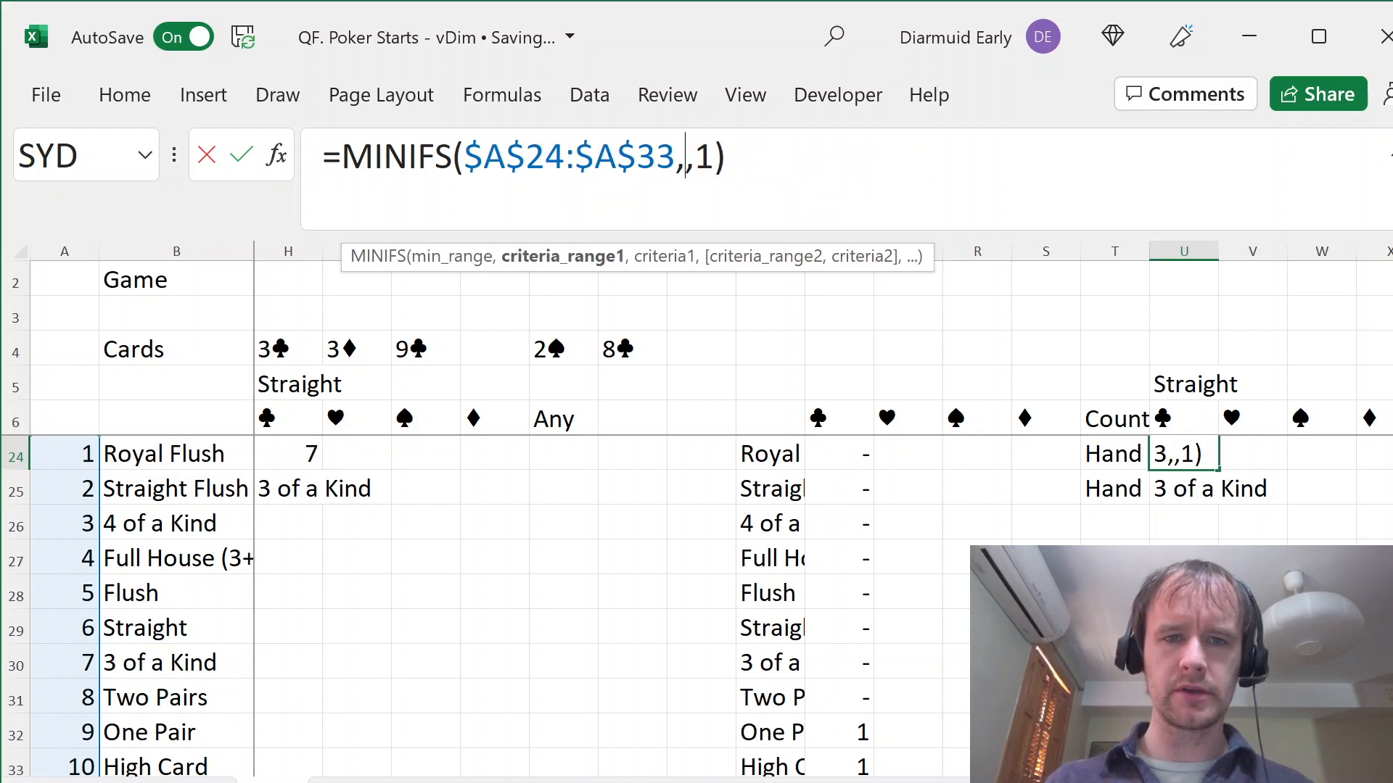
pyautogui.click(840, 453)
pyautogui.hotkey('ctrl', 'shift', 'Down')
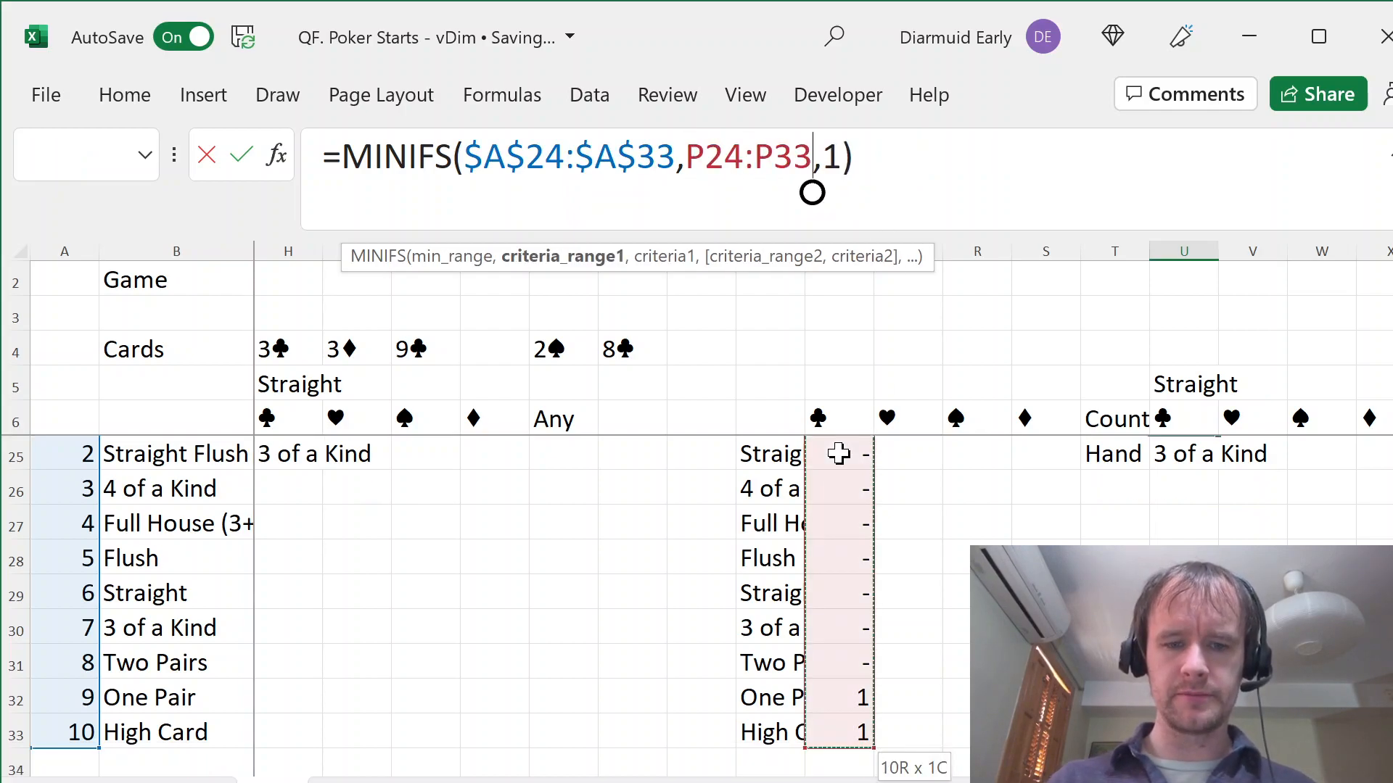
pyautogui.press('Return')
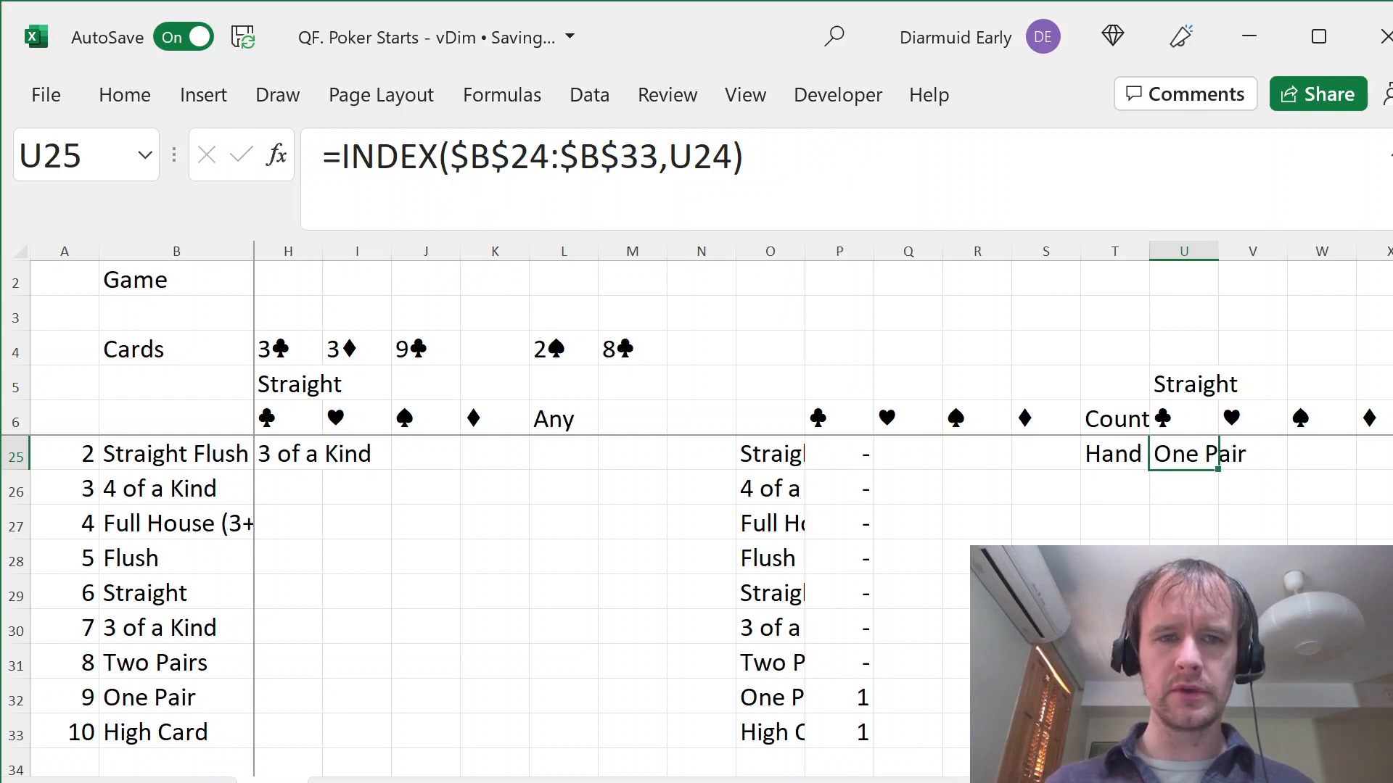
# - Check the INDEX hand name formula in U25 and look over the second block's hand results
pyautogui.click(693, 156)
pyautogui.press('Escape')
pyautogui.press('Up')
pyautogui.press('Up')
pyautogui.press('Up')
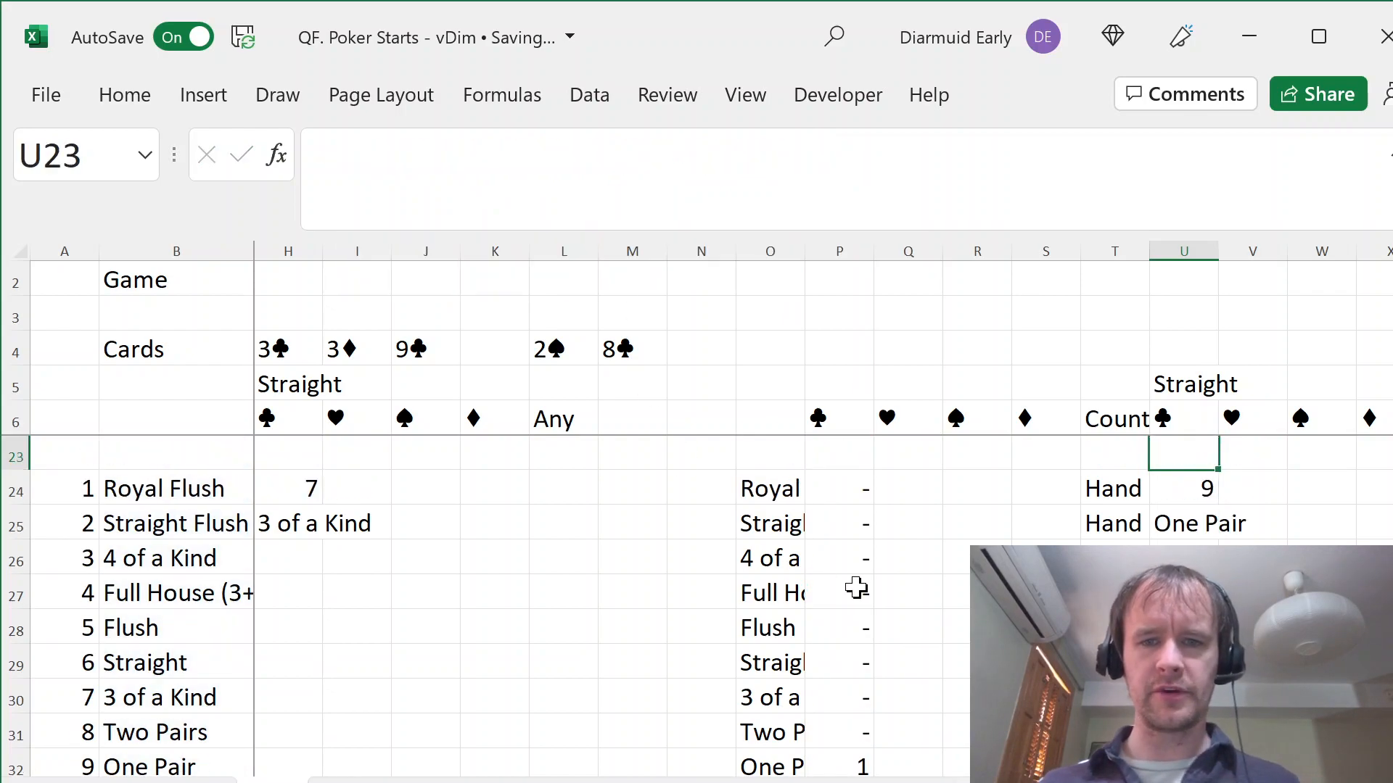
pyautogui.press('Down')
pyautogui.press('Down')
pyautogui.press('Left')
pyautogui.press('Down')
pyautogui.press('Down')
pyautogui.press('Left')
pyautogui.press('Left')
pyautogui.press('Left')
pyautogui.press('Left')
pyautogui.press('Left')
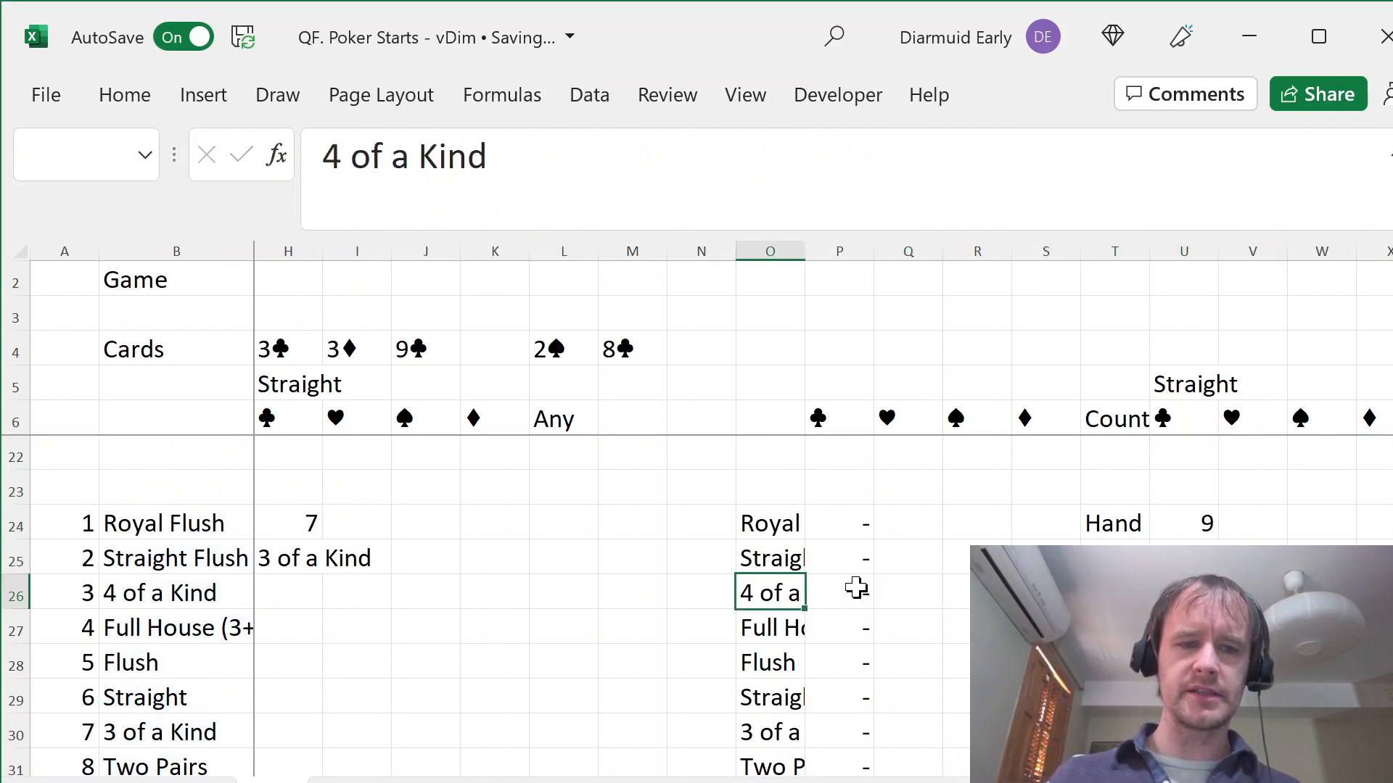
# - Label cell G27 below the first block's hand name "Winner"
pyautogui.press('Left')
pyautogui.press('Left')
pyautogui.press('Left')
pyautogui.press('Left')
pyautogui.press('Left')
pyautogui.press('Left')
pyautogui.press('Left')
pyautogui.press('Left')
pyautogui.press('Left')
pyautogui.press('Left')
pyautogui.press('Left')
pyautogui.press('Right')
pyautogui.press('Right')
pyautogui.press('Down')
pyautogui.press('Right')
pyautogui.write('Winn')
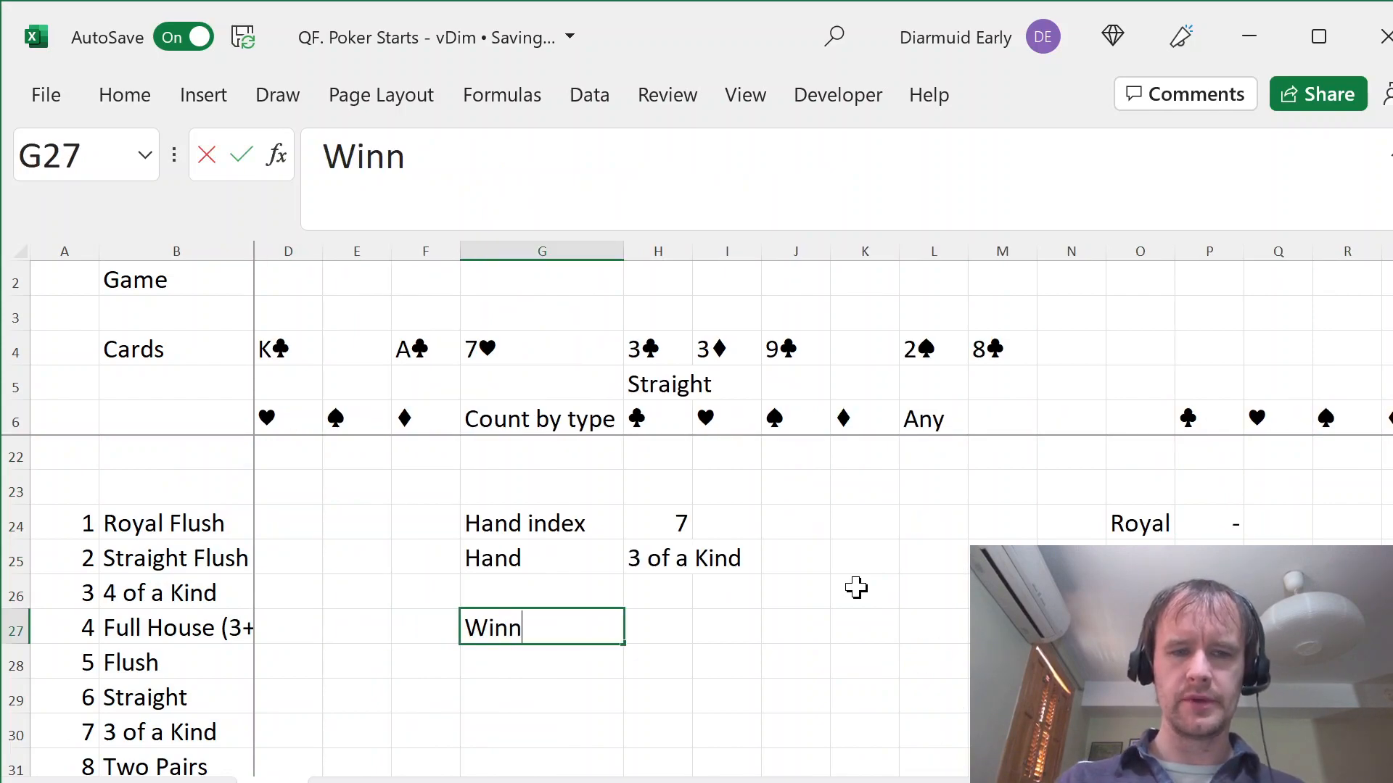
pyautogui.write('er')
pyautogui.press('Right')
# - Start an IF formula in H27 that returns "P1" when hand index H24 is less than U24
pyautogui.write('=')
pyautogui.press('Escape')
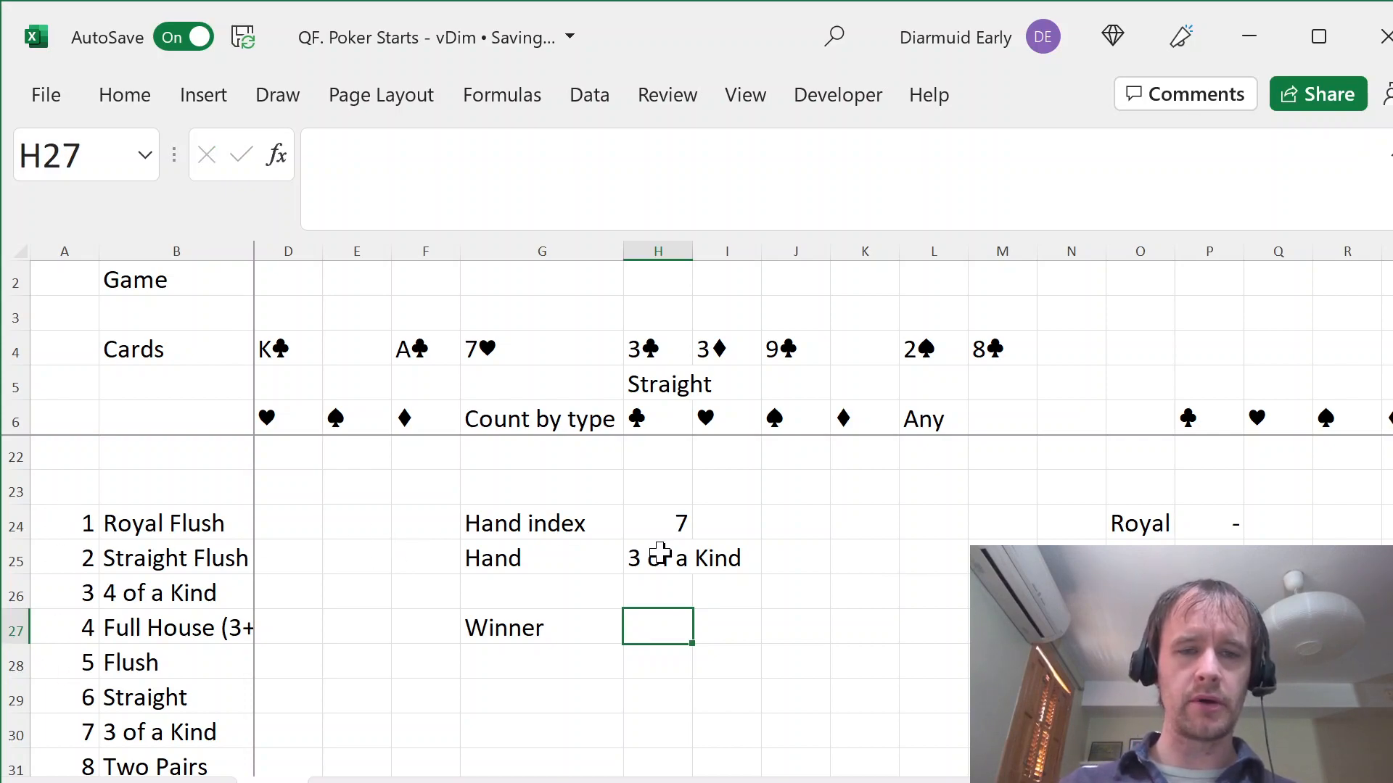
pyautogui.click(657, 524)
pyautogui.click(649, 628)
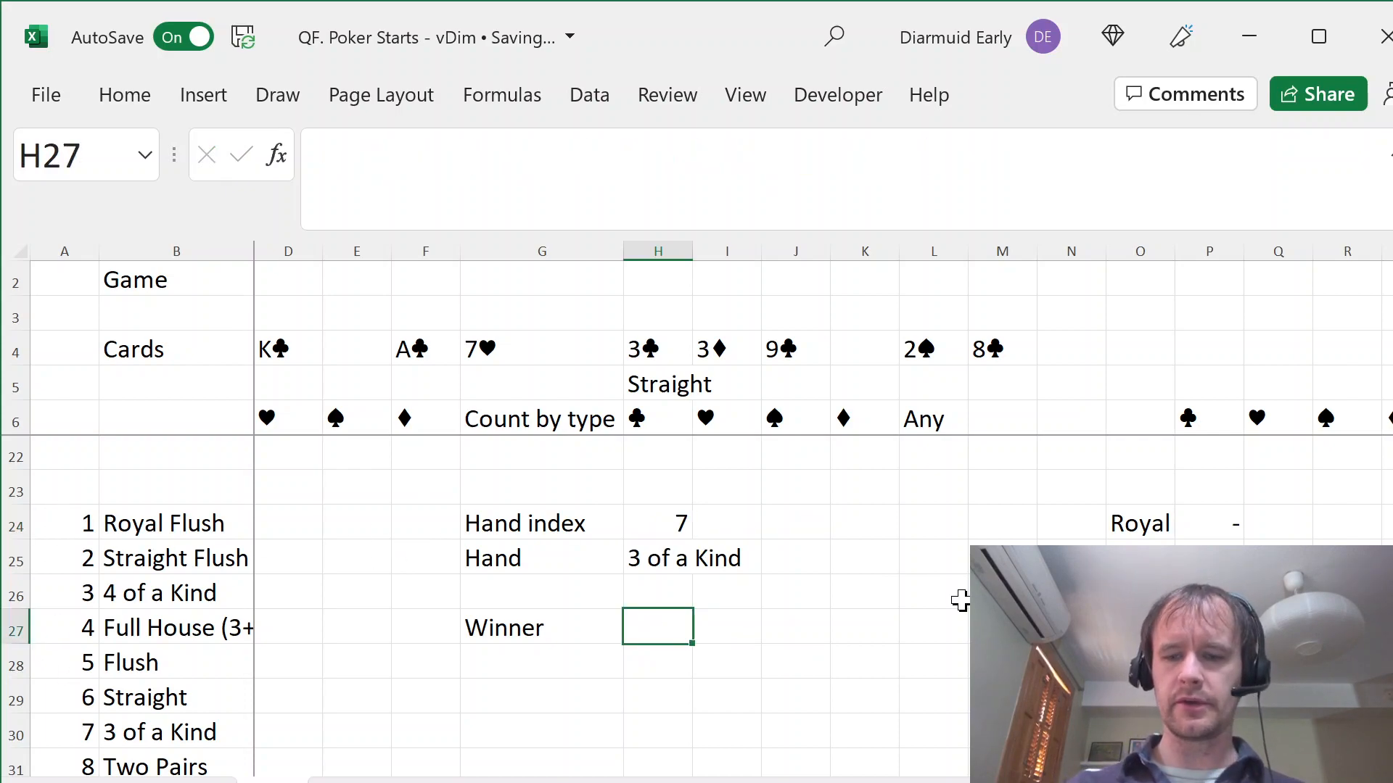
pyautogui.write('=if')
pyautogui.press('Tab')
pyautogui.press('Up')
pyautogui.press('Up')
pyautogui.press('Up')
pyautogui.press('Up')
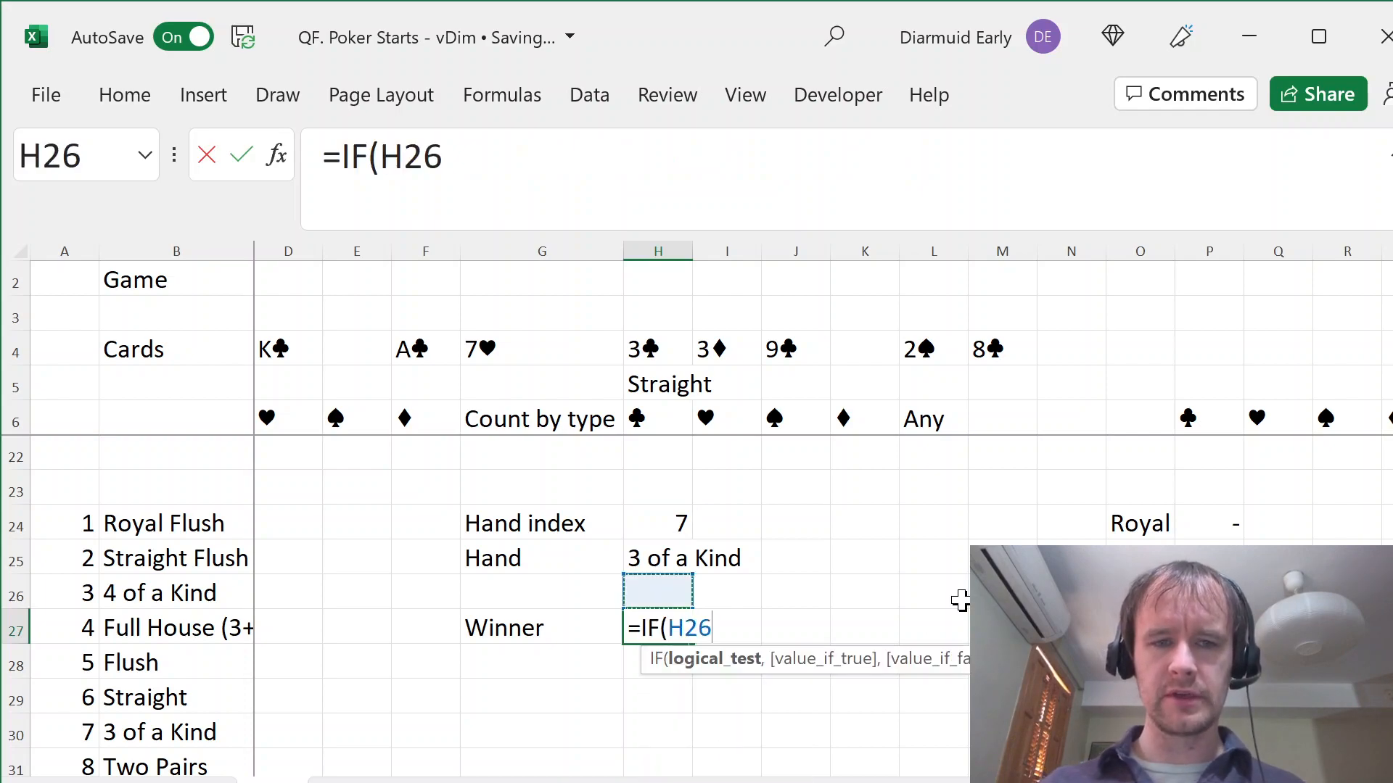
pyautogui.press('Down')
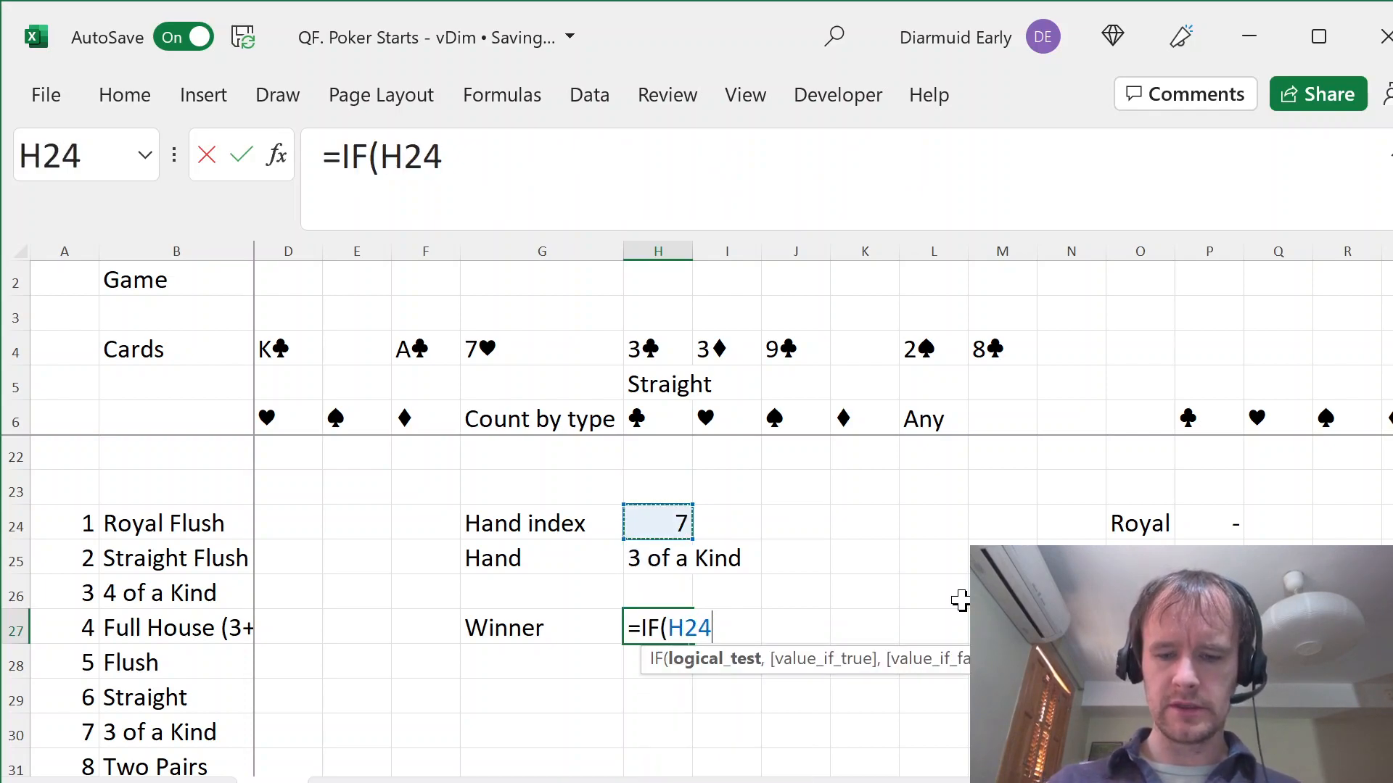
pyautogui.write('<')
pyautogui.press('Up')
pyautogui.press('Up')
pyautogui.press('Up')
pyautogui.press('Right')
pyautogui.press('Right')
pyautogui.press('Right')
pyautogui.press('Right')
pyautogui.press('Right')
pyautogui.press('Right')
pyautogui.press('Right')
pyautogui.press('Right')
pyautogui.press('Right')
pyautogui.press('Right')
pyautogui.press('Right')
pyautogui.press('Right')
pyautogui.press('Right')
pyautogui.write(',"P')
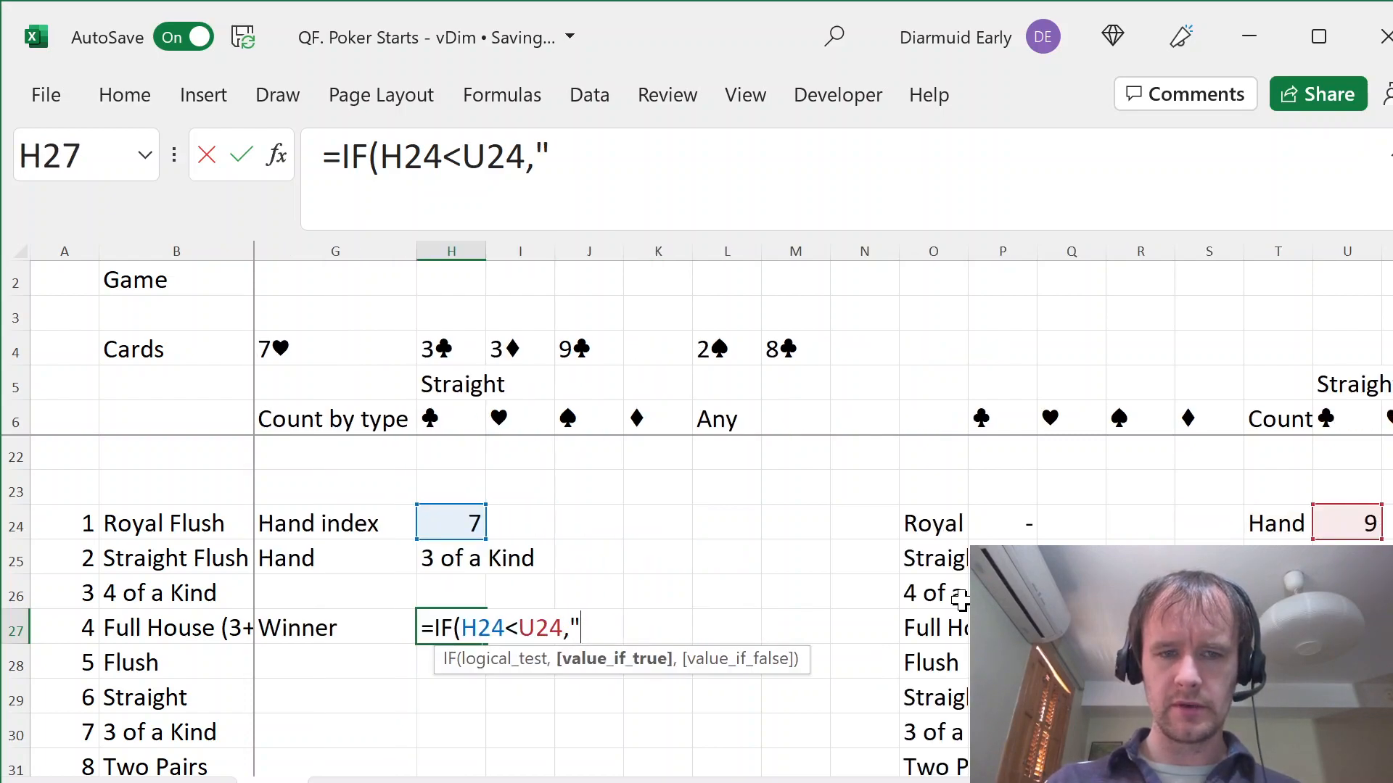
pyautogui.write('1",')
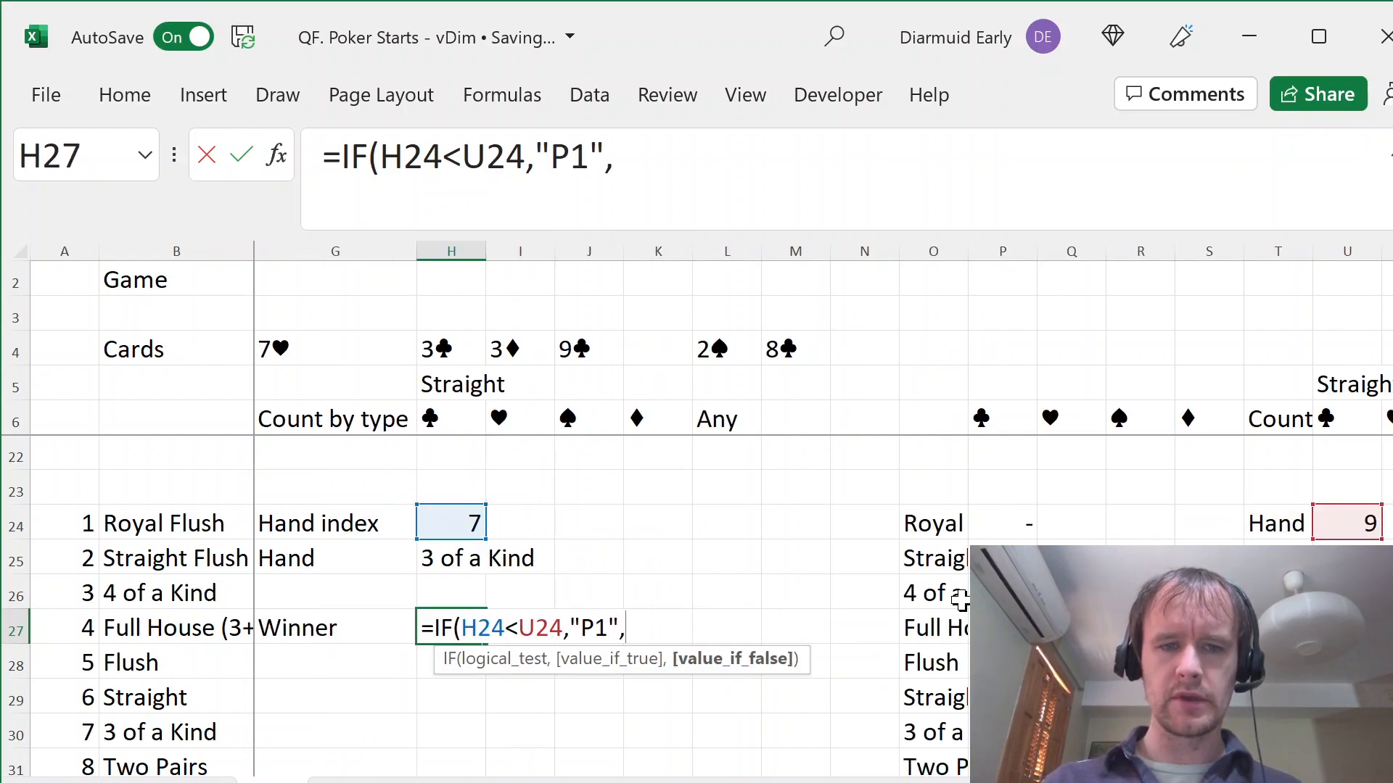
# - Complete the H27 winner formula with a nested IF returning "P2" when H24>U24 and "Tie" otherwise
pyautogui.write('IF(')
pyautogui.press('Up')
pyautogui.press('Up')
pyautogui.press('Up')
pyautogui.press('Up')
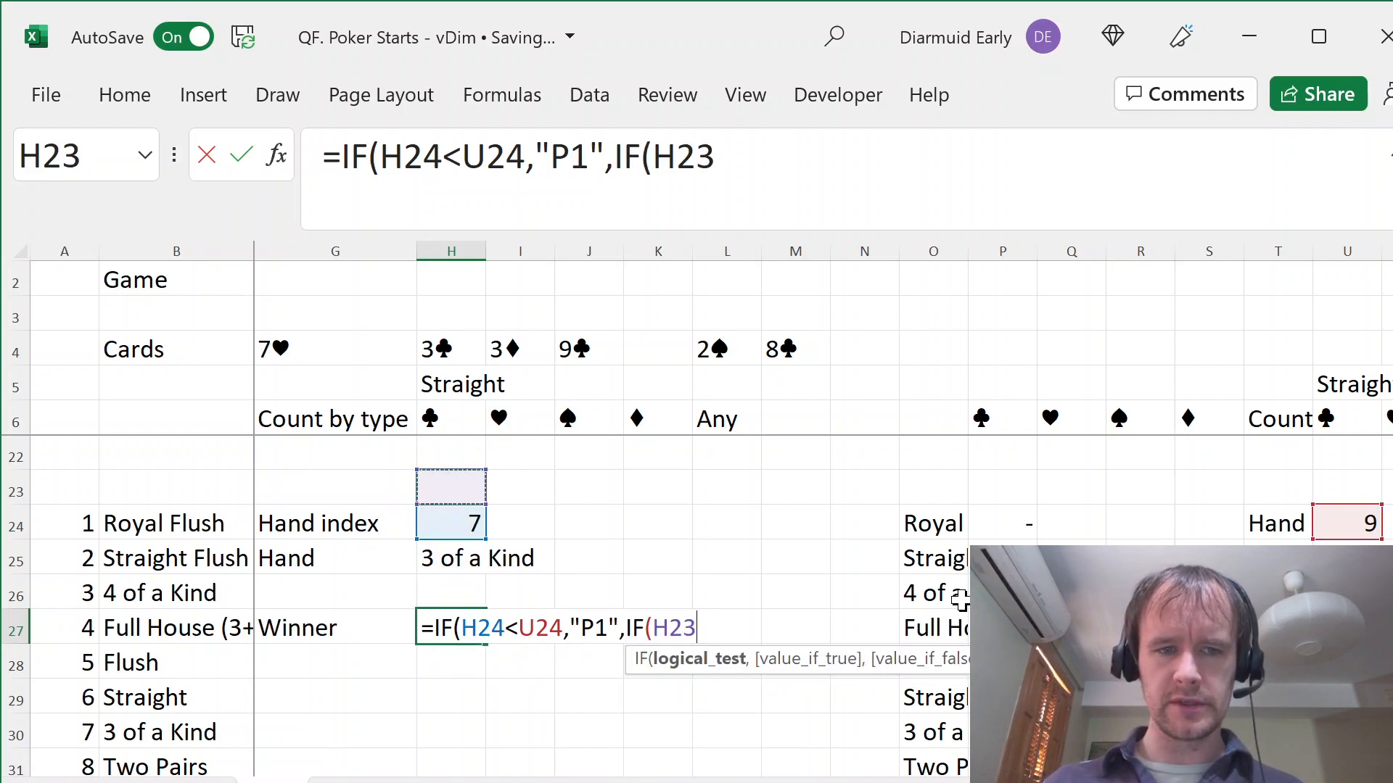
pyautogui.press('Down')
pyautogui.write('>')
pyautogui.click(1347, 517)
pyautogui.write(',"P2","T')
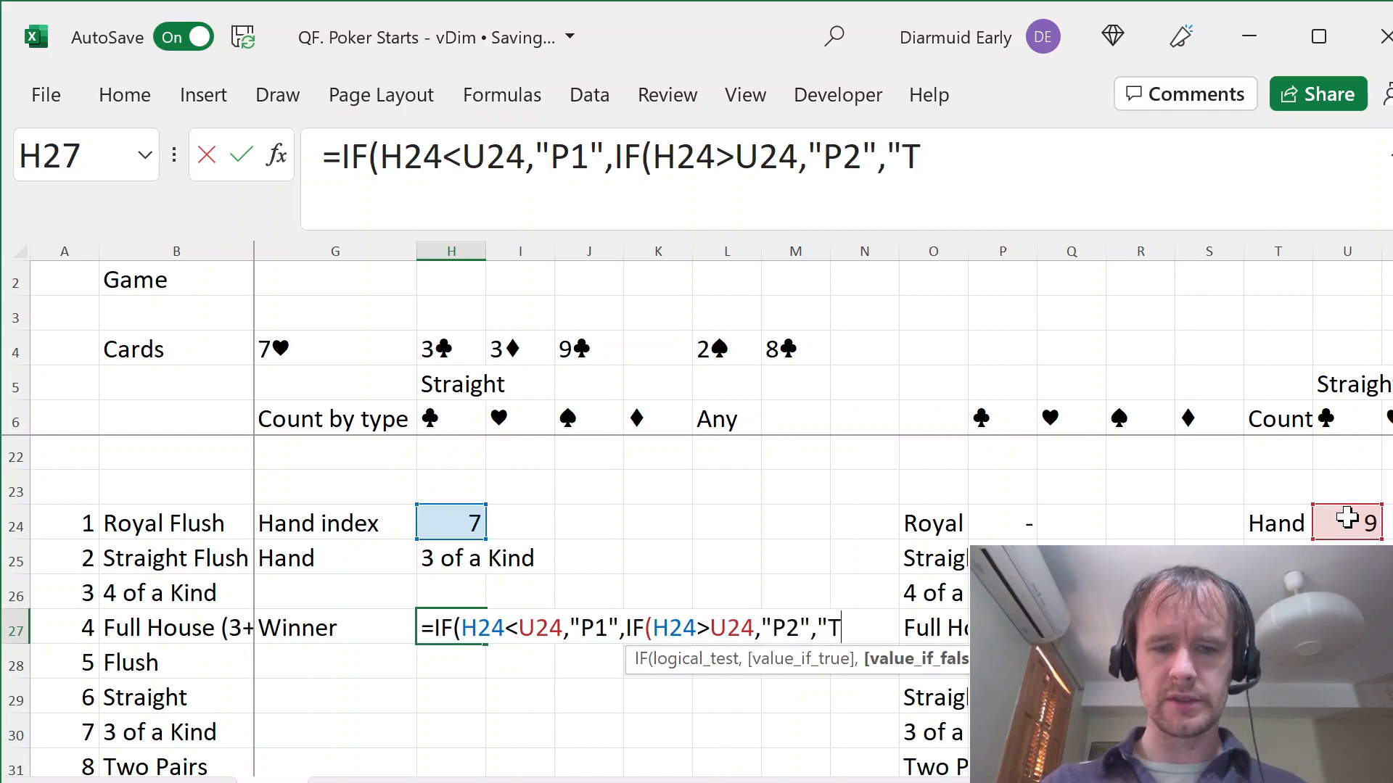
pyautogui.write('ie"))')
pyautogui.press('Return')
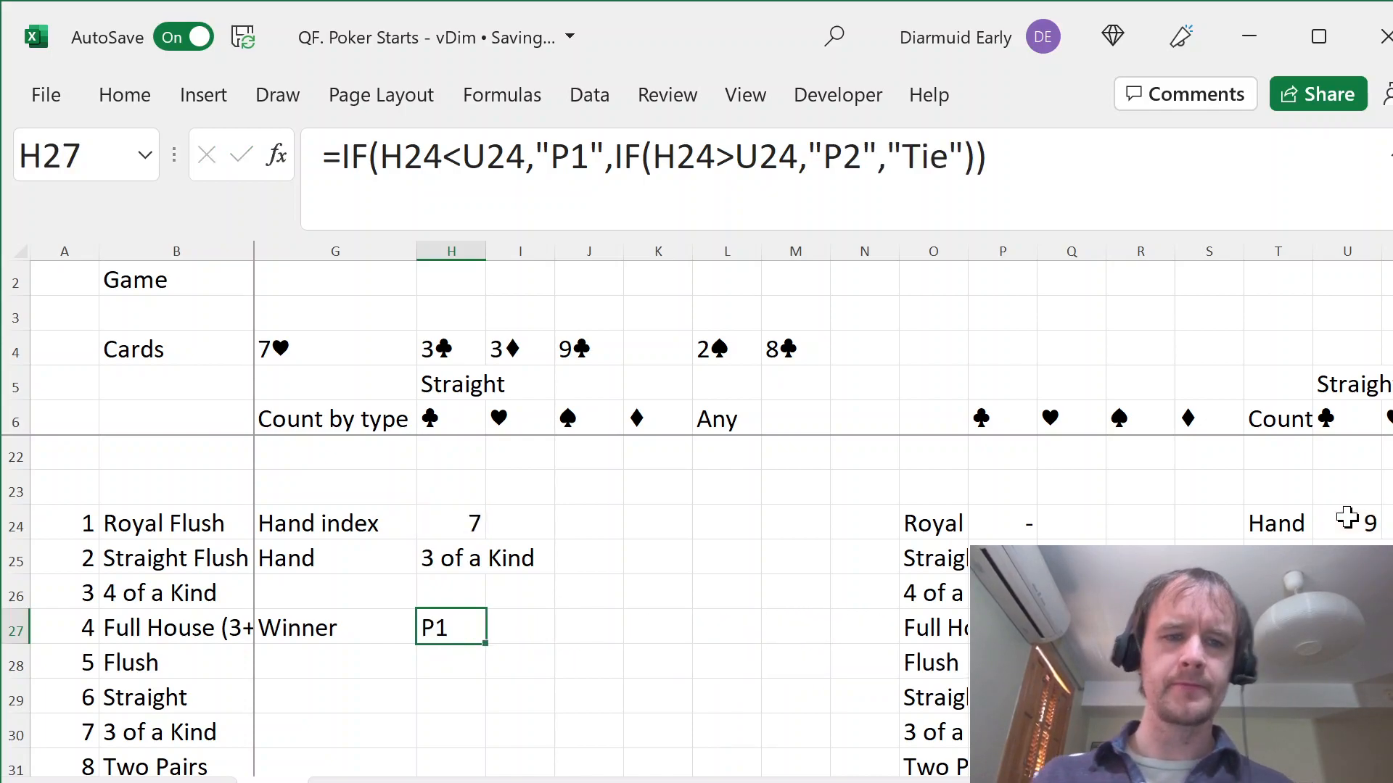
# - Link Z24 to the first hand's name in H25 and widen column Z to fit the text
pyautogui.press('Left')
pyautogui.press('Left')
pyautogui.press('Right')
pyautogui.press('Right')
pyautogui.press('Right')
pyautogui.press('Right')
pyautogui.press('Right')
pyautogui.press('Right')
pyautogui.press('Right')
pyautogui.press('Right')
pyautogui.press('Right')
pyautogui.press('Right')
pyautogui.press('Right')
pyautogui.press('Right')
pyautogui.press('Right')
pyautogui.press('Right')
pyautogui.press('Right')
pyautogui.press('Right')
pyautogui.press('Right')
pyautogui.press('Right')
pyautogui.press('Right')
pyautogui.press('Right')
pyautogui.press('Right')
pyautogui.press('Right')
pyautogui.press('Right')
pyautogui.press('Up')
pyautogui.press('Up')
pyautogui.press('Left')
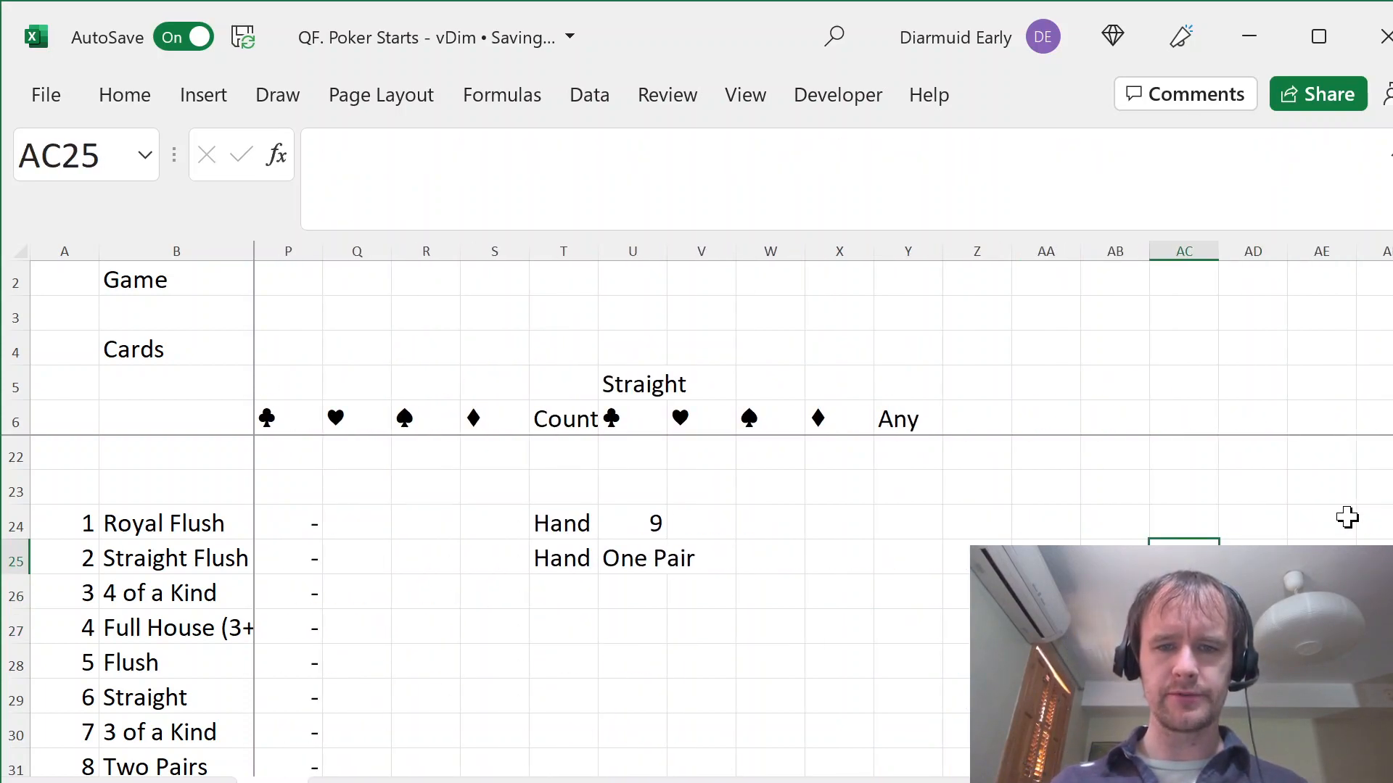
pyautogui.press('Left')
pyautogui.press('Left')
pyautogui.press('Left')
pyautogui.press('Up')
pyautogui.write('=')
pyautogui.hotkey('ctrl', 'Left')
pyautogui.hotkey('ctrl', 'Left')
pyautogui.hotkey('ctrl', 'Left')
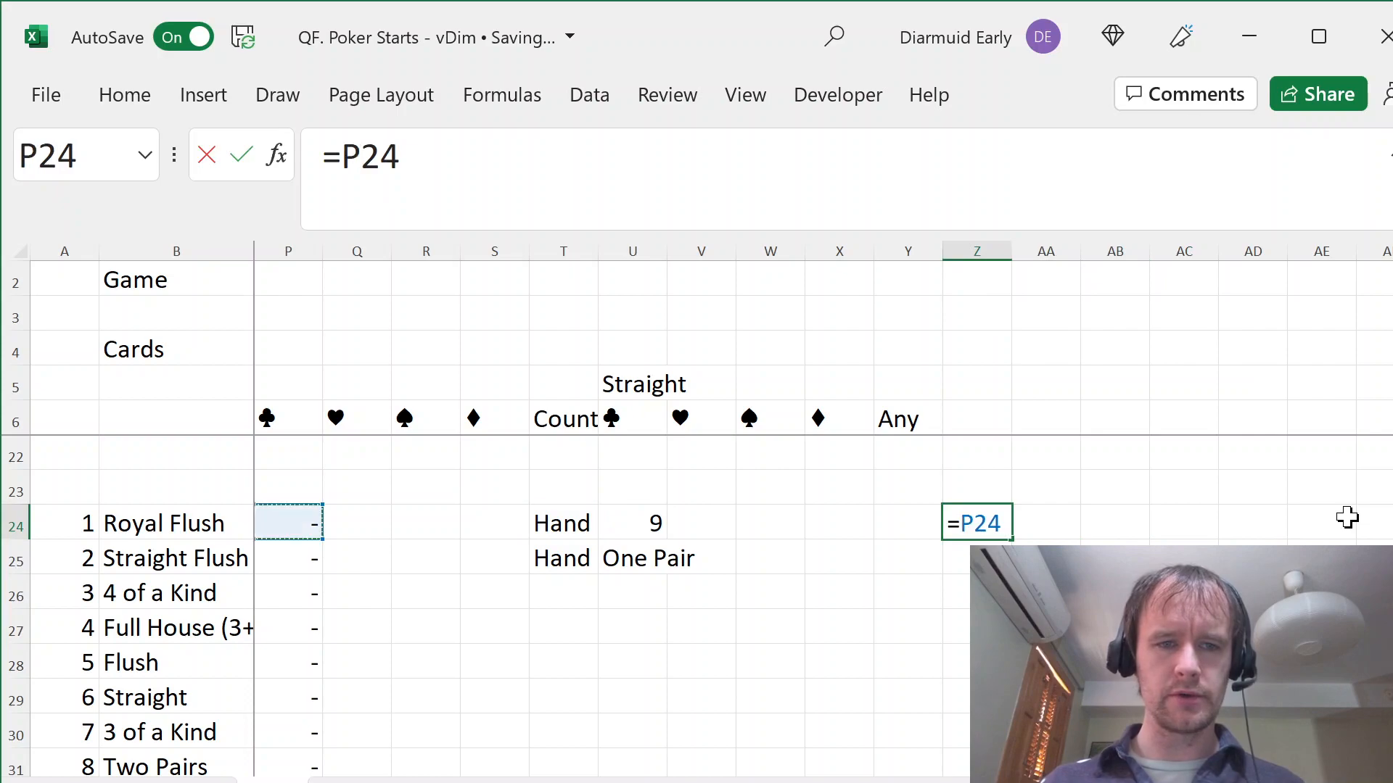
pyautogui.press('Left')
pyautogui.press('Down')
pyautogui.press('Left')
pyautogui.press('Left')
pyautogui.press('Left')
pyautogui.press('Left')
pyautogui.press('Left')
pyautogui.press('Left')
pyautogui.press('Left')
pyautogui.press('Left')
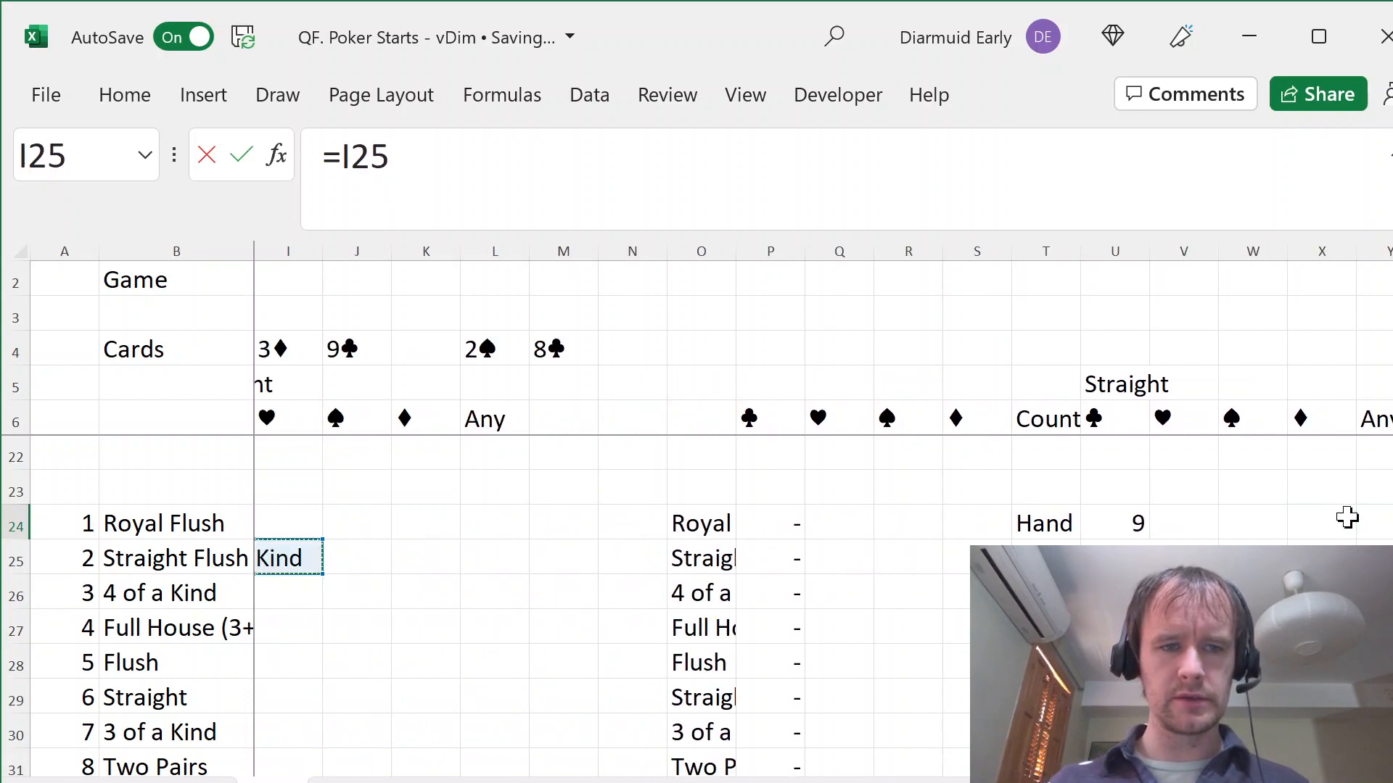
pyautogui.press('Right')
pyautogui.press('Return')
pyautogui.click(1347, 518)
pyautogui.press('Left')
pyautogui.press('alt')
pyautogui.press('Escape')
# - Link AA24 to the second hand's name in U25
pyautogui.click(1347, 517)
pyautogui.write('=')
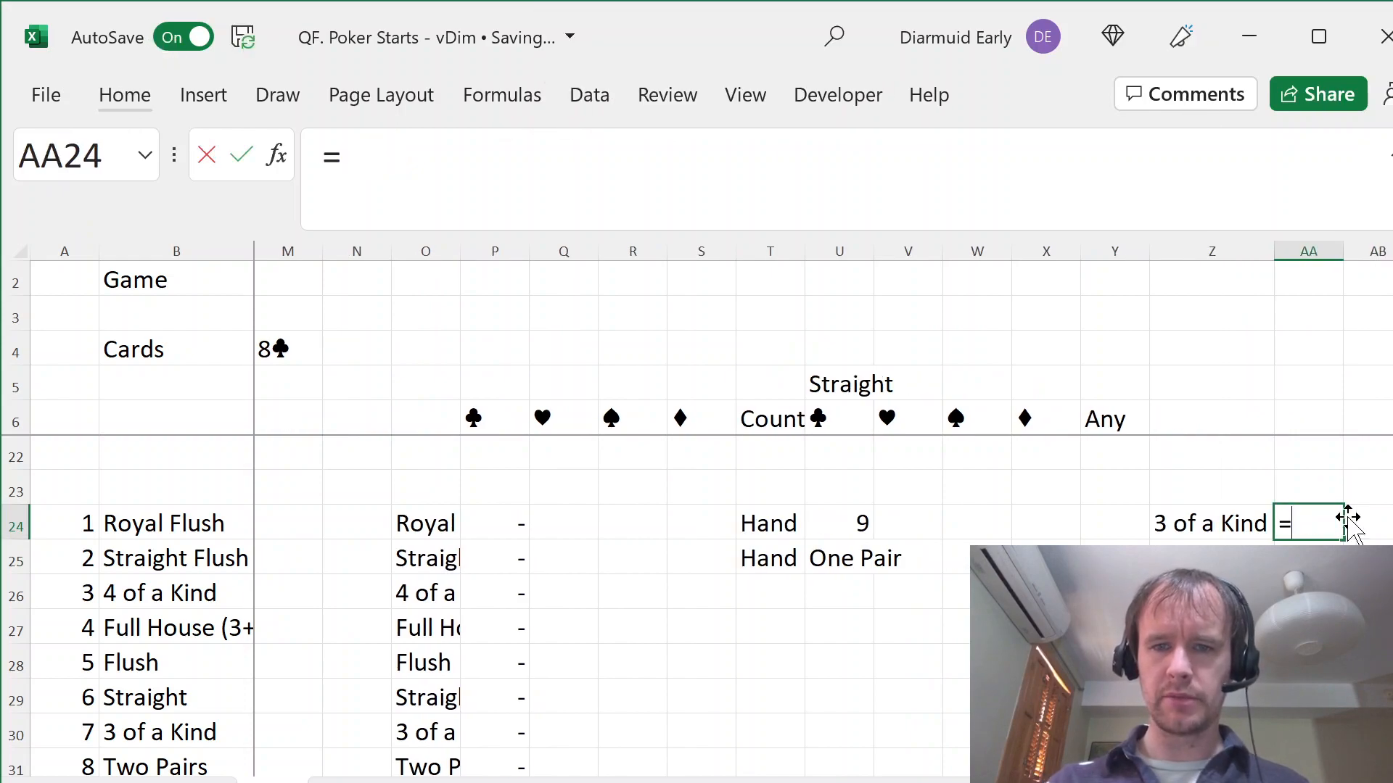
pyautogui.press('Left')
pyautogui.press('Down')
pyautogui.press('Left')
pyautogui.press('Left')
pyautogui.press('Left')
pyautogui.press('Left')
pyautogui.press('Left')
pyautogui.press('Return')
# - Copy Z24 and paste only its column width onto column AA
pyautogui.press('Left')
pyautogui.press('Up')
pyautogui.hotkey('ctrl', 'c')
pyautogui.click(1335, 521)
pyautogui.hotkey('ctrl', 'alt', 'v')
pyautogui.press('w')
pyautogui.press('Return')
# - Link AB24 to the Winner result in H27
pyautogui.press('Right')
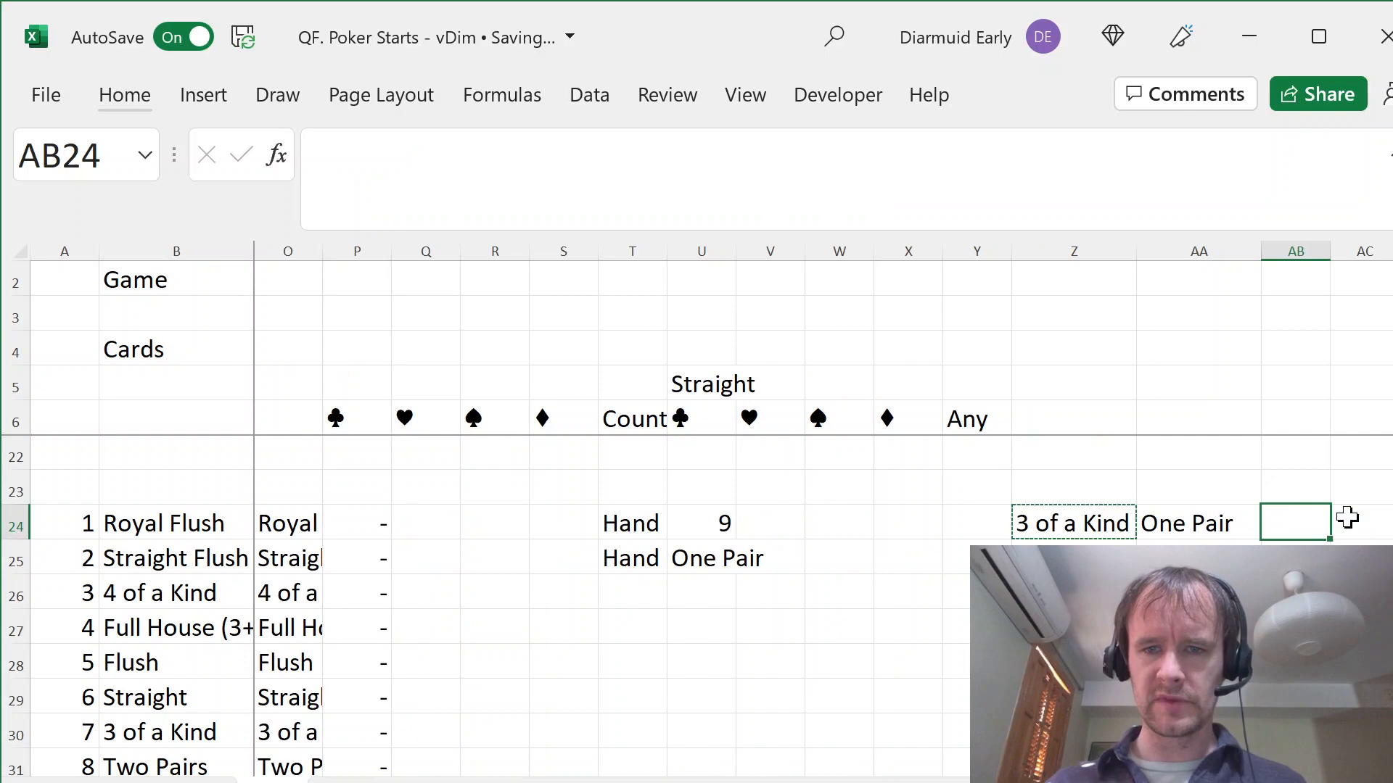
pyautogui.press('Right')
pyautogui.press('Left')
pyautogui.press('F2')
pyautogui.write('=')
pyautogui.press('Down')
pyautogui.press('Down')
pyautogui.press('Down')
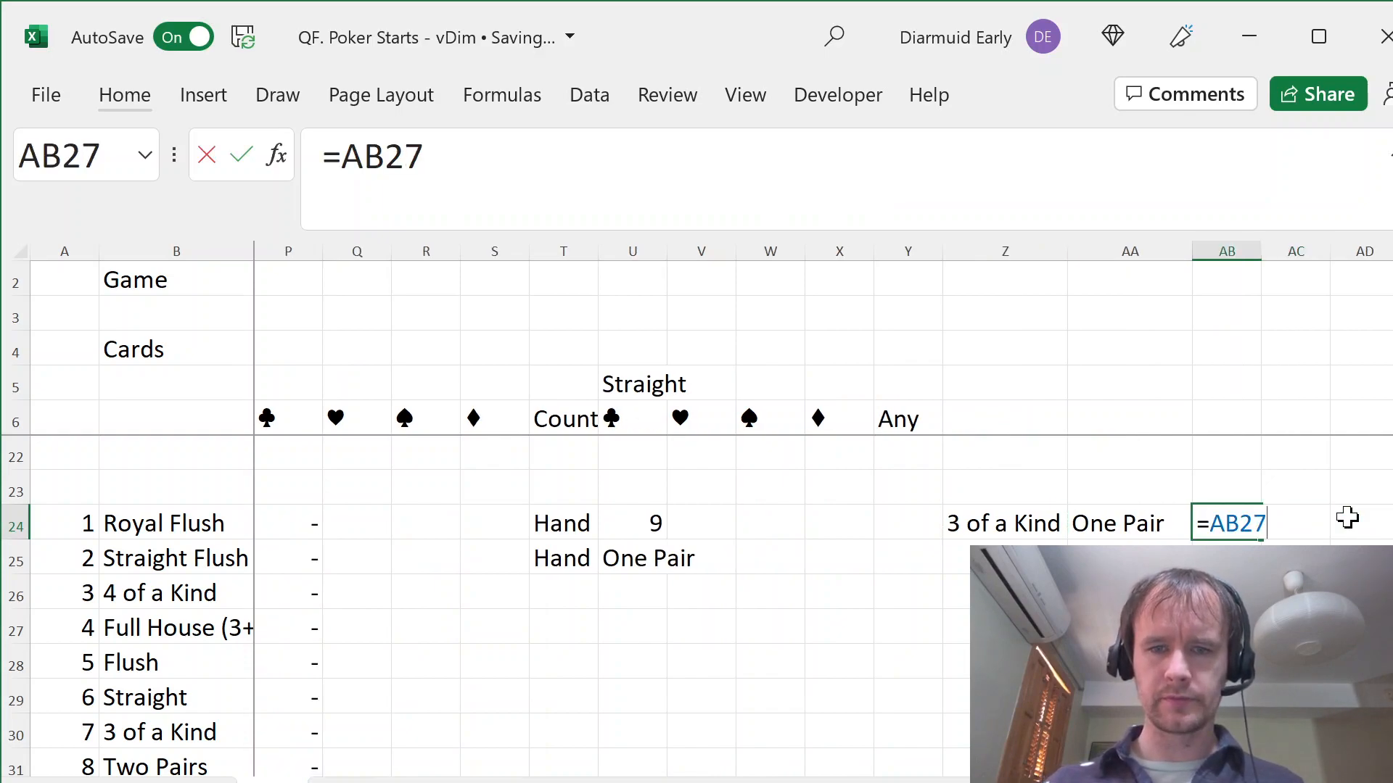
pyautogui.press('Left')
pyautogui.press('Left')
pyautogui.press('Left')
pyautogui.press('Left')
pyautogui.press('Left')
pyautogui.press('Left')
pyautogui.press('Left')
pyautogui.press('Left')
pyautogui.press('Left')
pyautogui.press('Left')
pyautogui.press('Left')
pyautogui.press('Left')
pyautogui.press('Left')
pyautogui.press('Left')
pyautogui.press('Left')
pyautogui.press('Left')
pyautogui.press('Left')
pyautogui.press('Left')
pyautogui.press('Left')
pyautogui.press('Left')
pyautogui.press('Right')
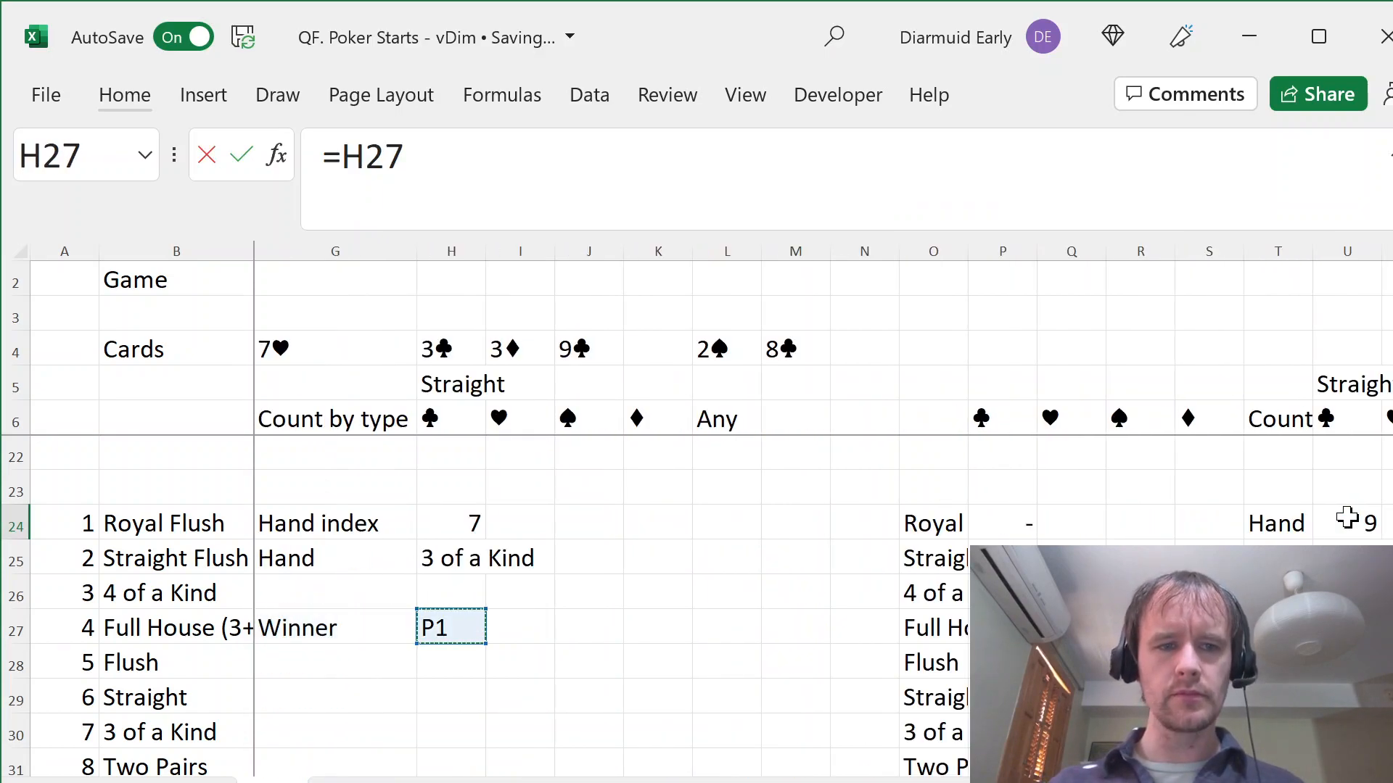
pyautogui.press('Return')
# - Number the 100 games down column Y from Y25 with =SEQUENCE(100)
pyautogui.press('Left')
pyautogui.press('Left')
pyautogui.press('Left')
pyautogui.press('Up')
pyautogui.press('Down')
pyautogui.write('=seq')
pyautogui.press('Tab')
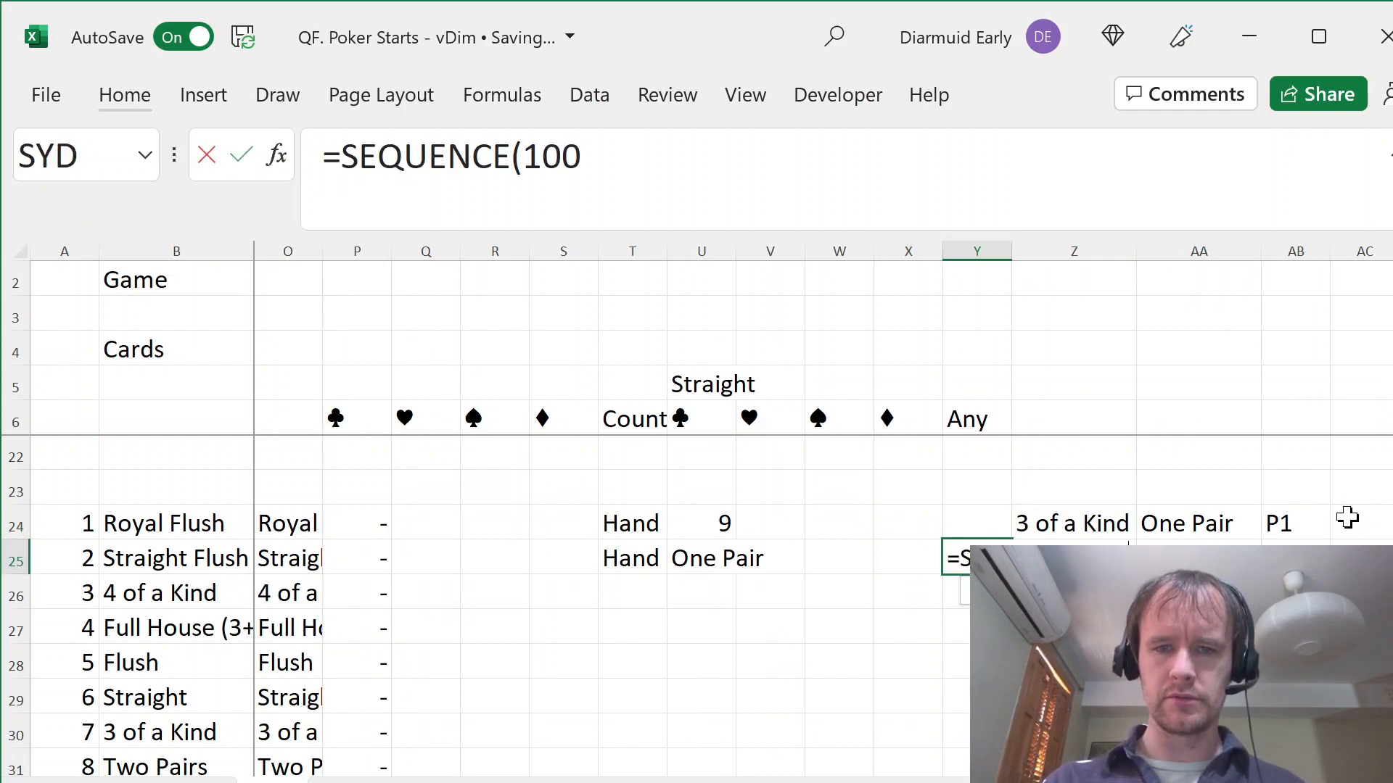
pyautogui.press('Return')
# - Create a What-If data table over Y24:AB124 using the game number in C2 as the column input cell
pyautogui.press('Up')
pyautogui.press('Up')
pyautogui.hotkey('ctrl', 'shift', 'Down')
pyautogui.hotkey('ctrl', 'shift', 'Down')
pyautogui.hotkey('shift', 'Right')
pyautogui.hotkey('shift', 'Right')
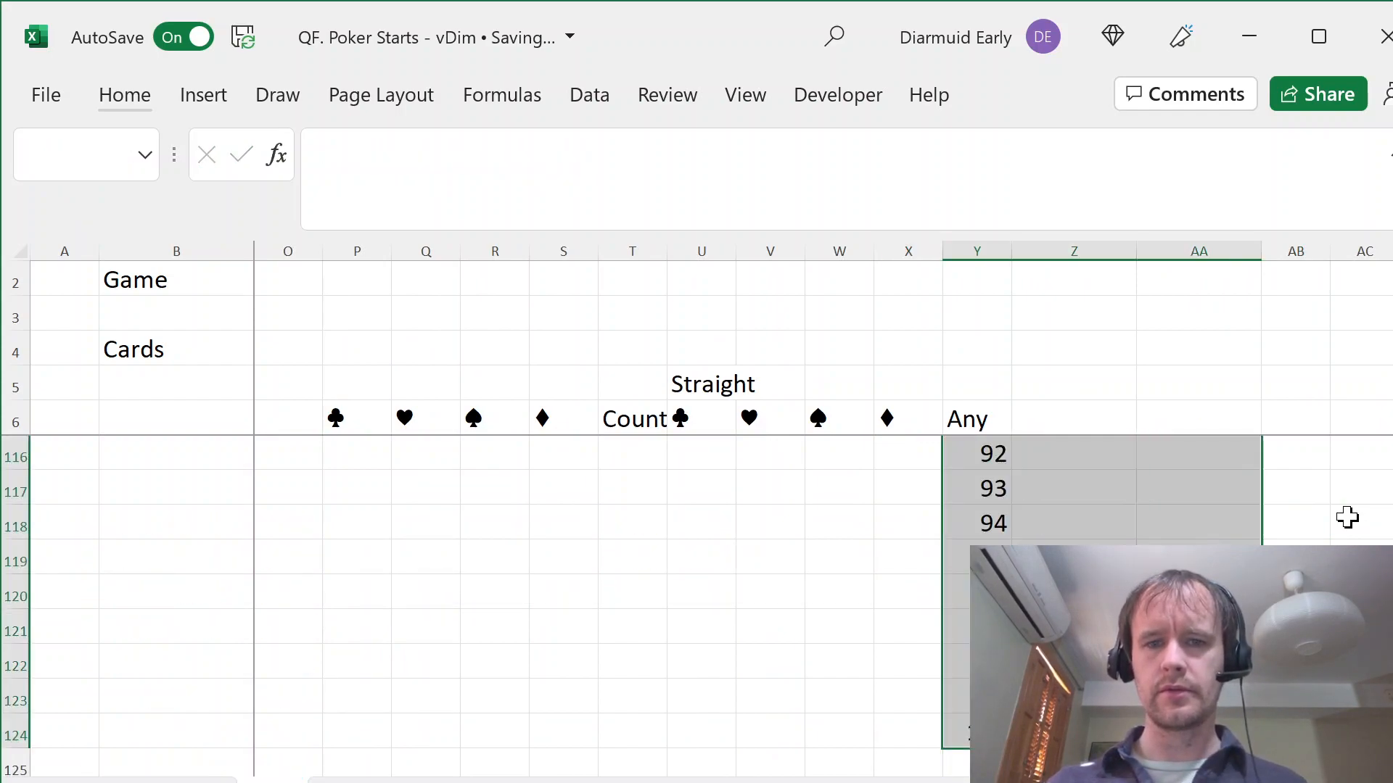
pyautogui.hotkey('shift', 'Right')
pyautogui.press('alt')
pyautogui.press('a')
pyautogui.press('w')
pyautogui.press('t')
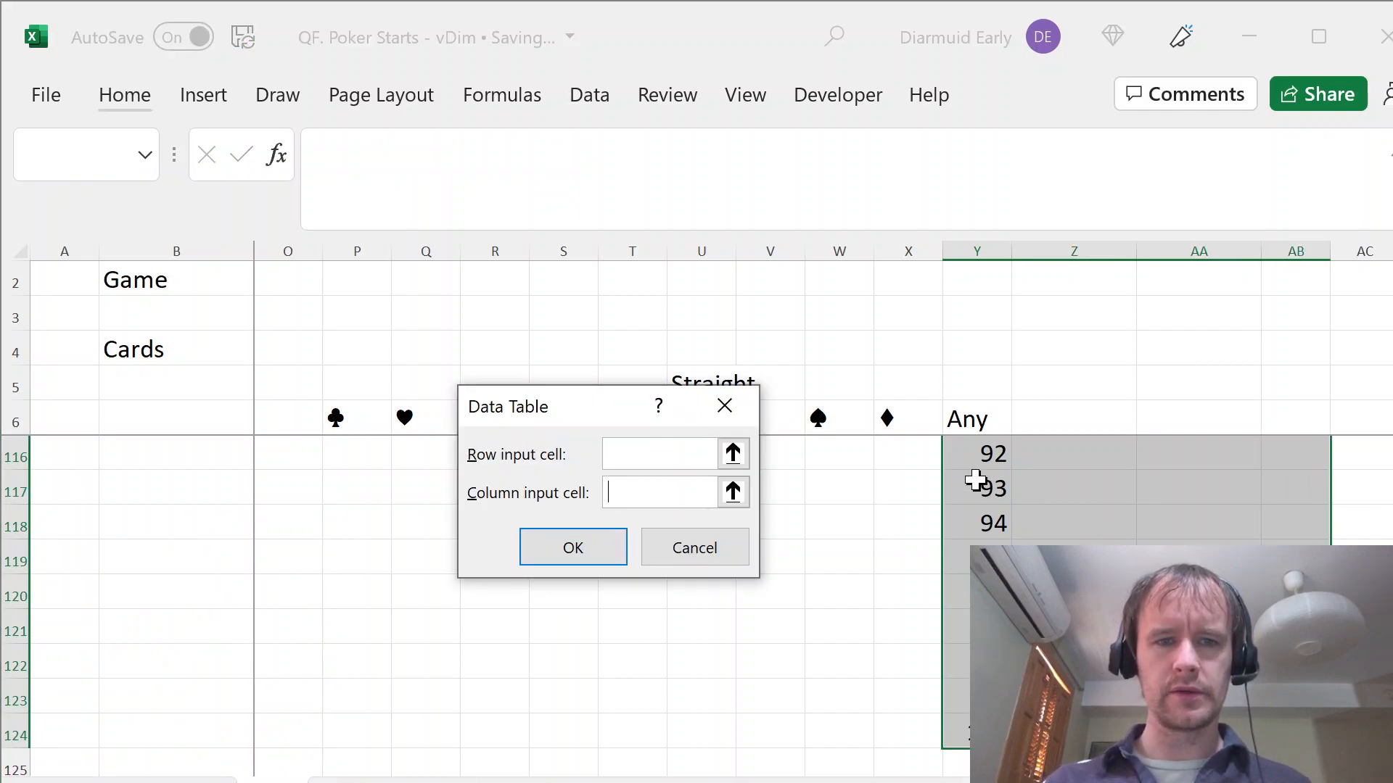
pyautogui.press('Tab')
pyautogui.click(233, 280)
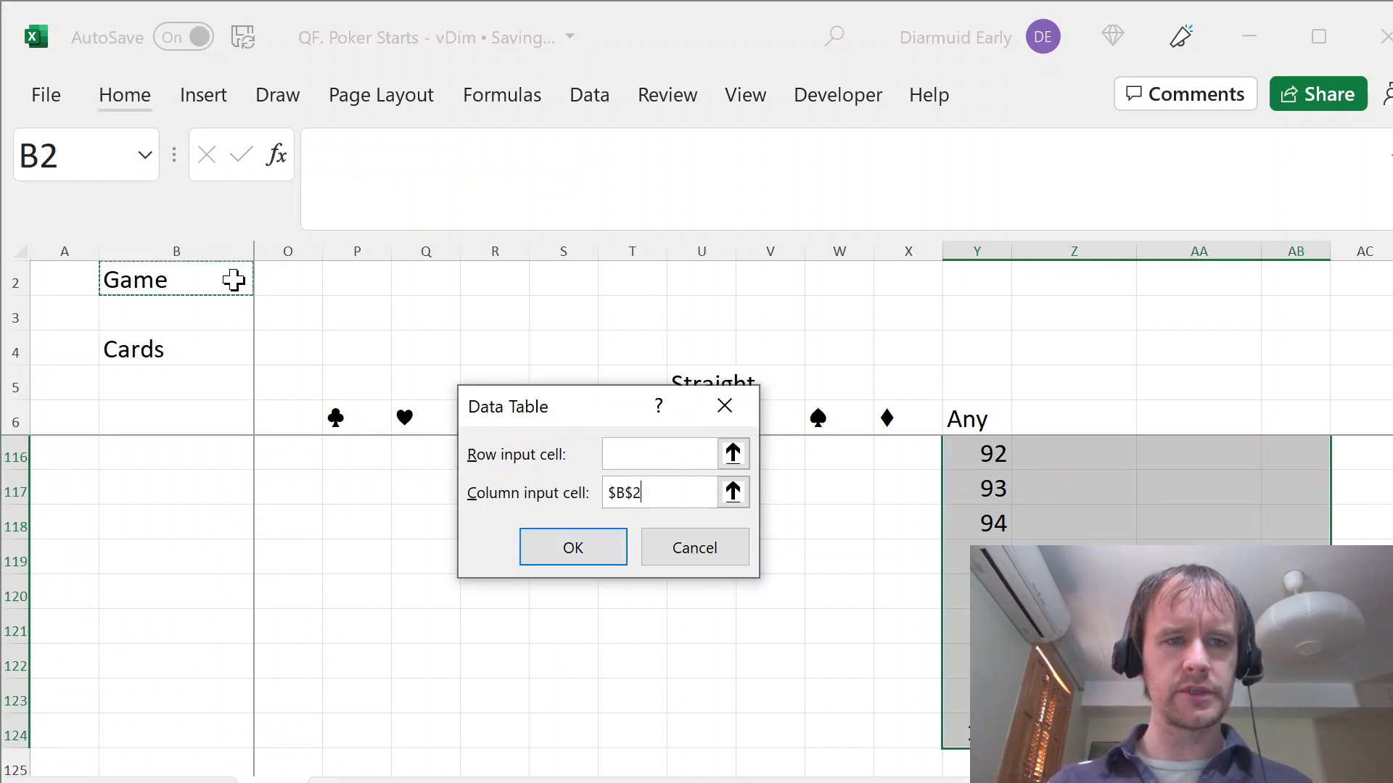
pyautogui.press('Right')
pyautogui.press('Return')
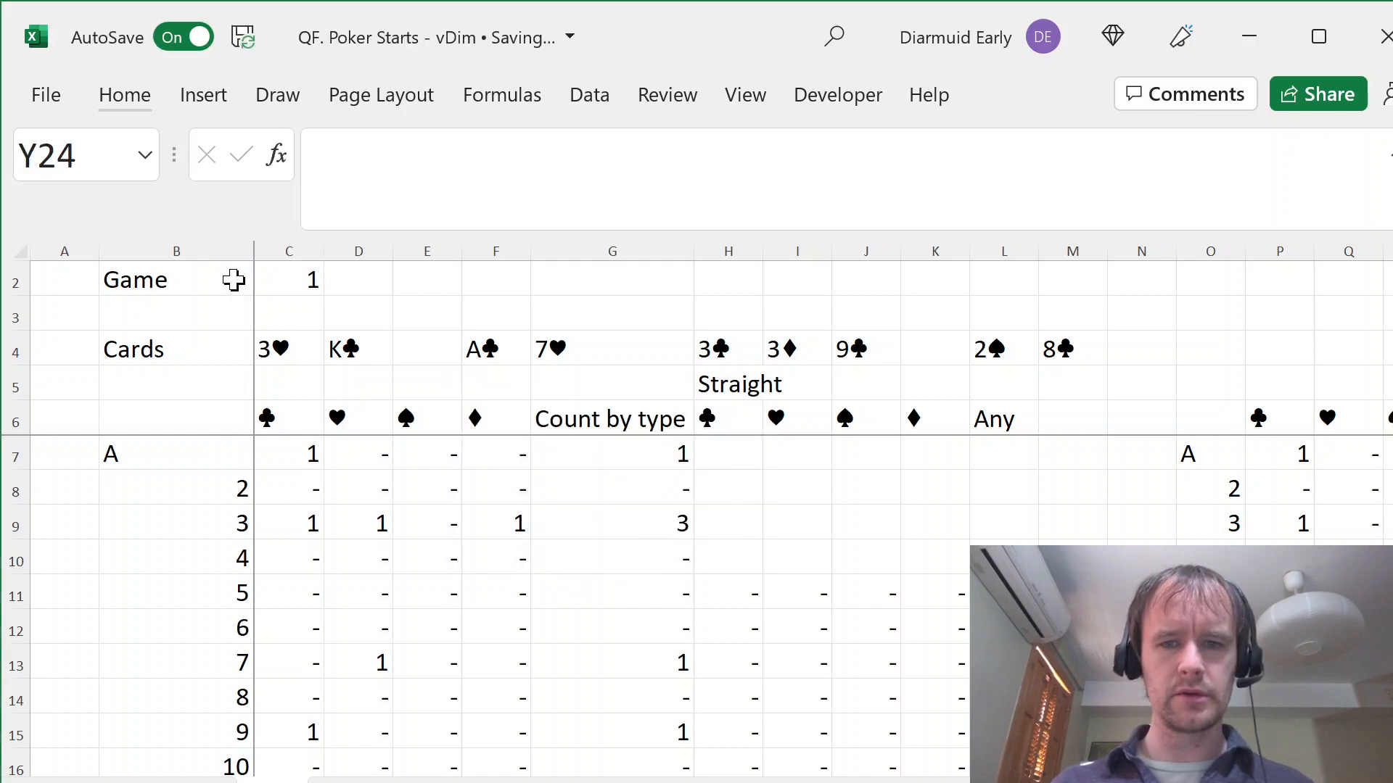
# - Go to the end of the data table and recalculate the workbook
pyautogui.press('Right')
pyautogui.press('Right')
pyautogui.press('Right')
pyautogui.hotkey('ctrl', 'Down')
pyautogui.press('Up')
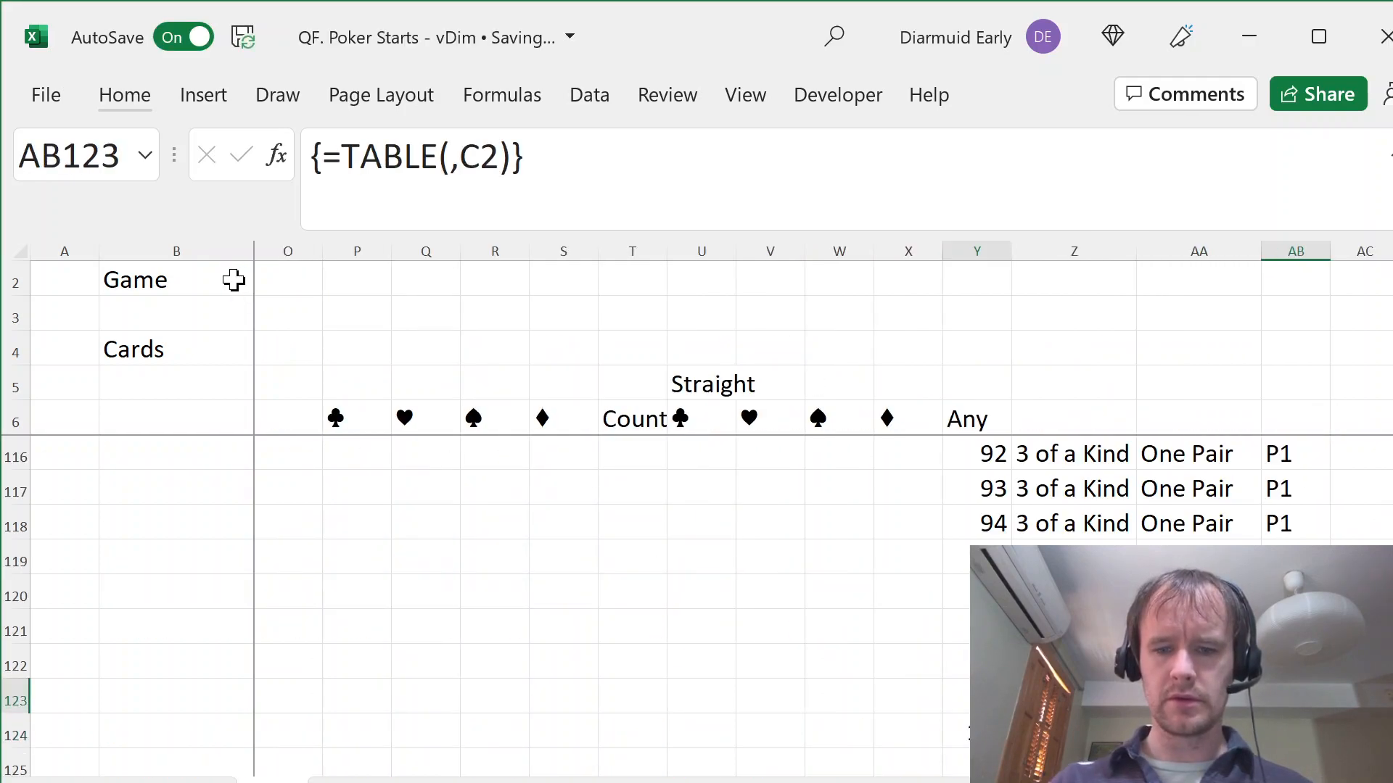
pyautogui.press('F9')
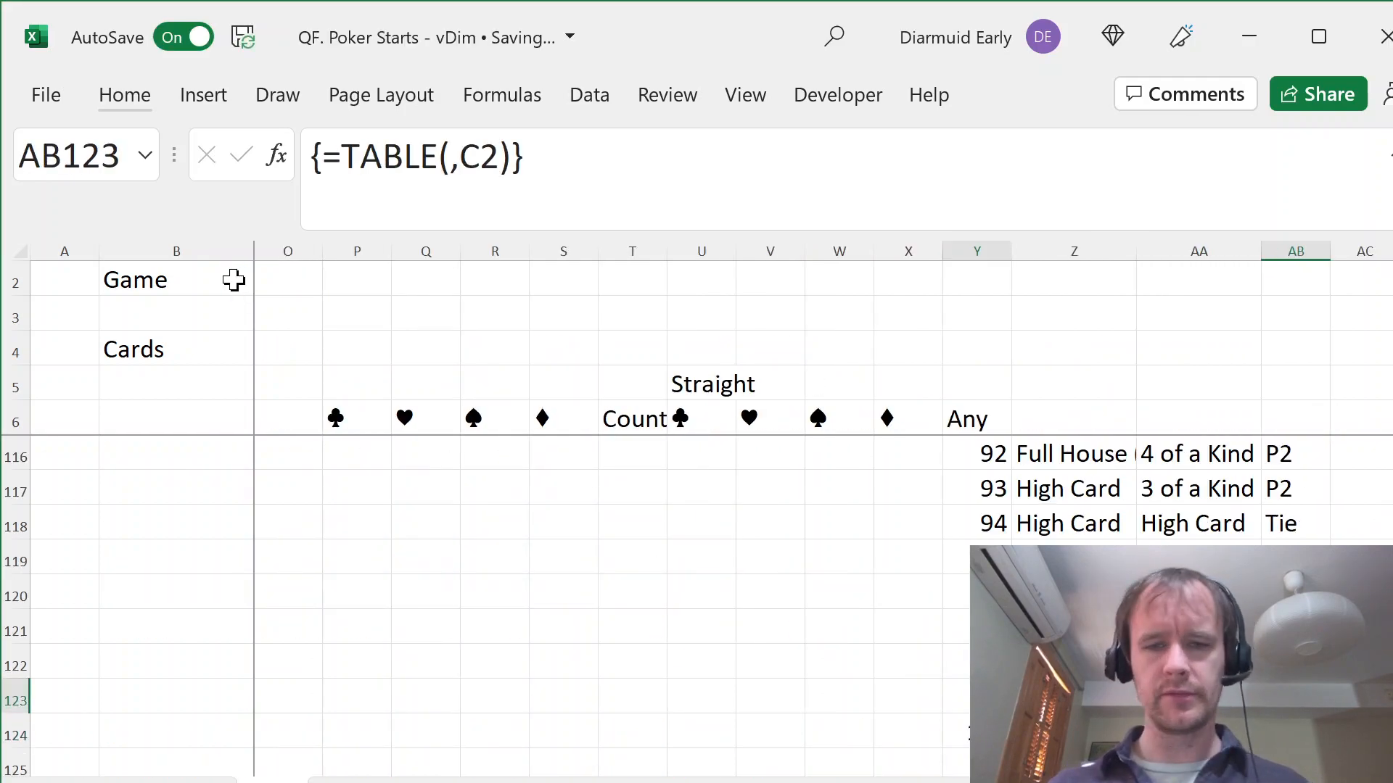
# - Link the round 1 answers in Q13:S13 of the Poker Starts sheet to the data table's first row with =Calcs!Z25
pyautogui.hotkey('ctrl', 'Up')
pyautogui.press('Down')
pyautogui.press('Left')
pyautogui.press('Left')
pyautogui.hotkey('ctrl', 'pageup')
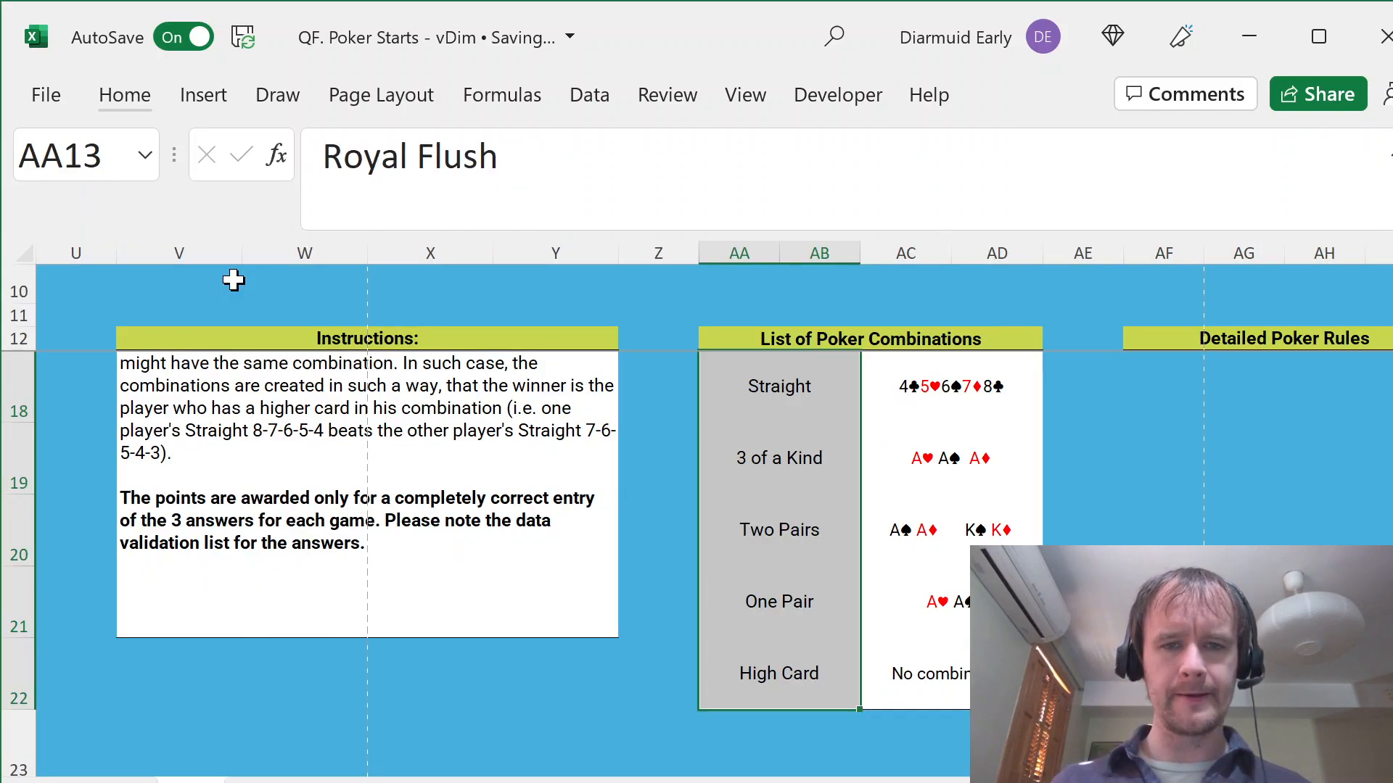
pyautogui.press('Up')
pyautogui.press('Left')
pyautogui.press('Left')
pyautogui.press('Left')
pyautogui.hotkey('ctrl', 'Left')
pyautogui.hotkey('ctrl', 'Left')
pyautogui.hotkey('ctrl', 'Left')
pyautogui.hotkey('ctrl', 'Left')
pyautogui.hotkey('ctrl', 'Left')
pyautogui.hotkey('ctrl', 'Left')
pyautogui.press('Down')
pyautogui.press('Right')
pyautogui.press('Right')
pyautogui.press('Right')
pyautogui.press('Right')
pyautogui.press('Right')
pyautogui.press('Right')
pyautogui.press('Right')
pyautogui.press('Right')
pyautogui.press('Right')
pyautogui.press('Right')
pyautogui.press('Right')
pyautogui.press('Right')
pyautogui.press('Right')
pyautogui.press('Right')
pyautogui.press('Right')
pyautogui.press('Right')
pyautogui.press('Left')
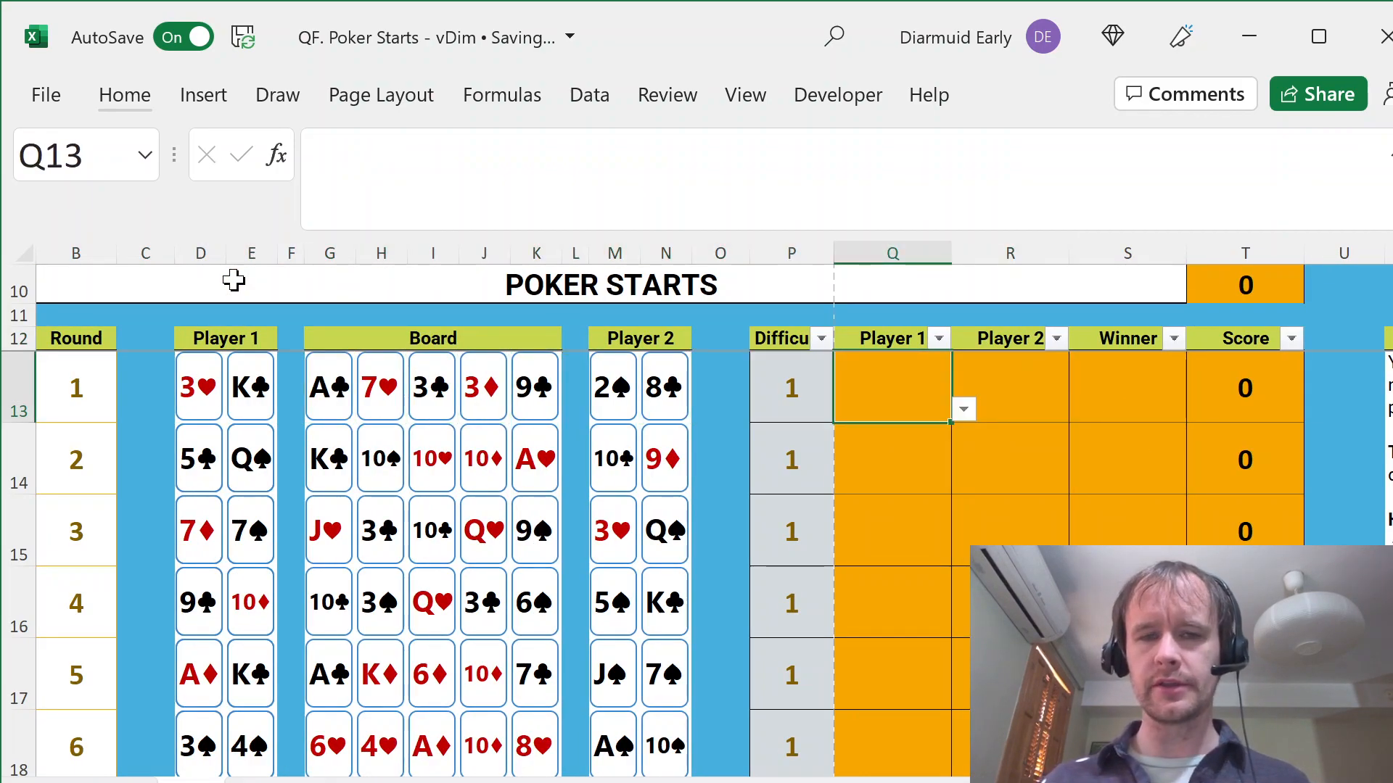
pyautogui.hotkey('shift', 'Right')
pyautogui.hotkey('shift', 'Right')
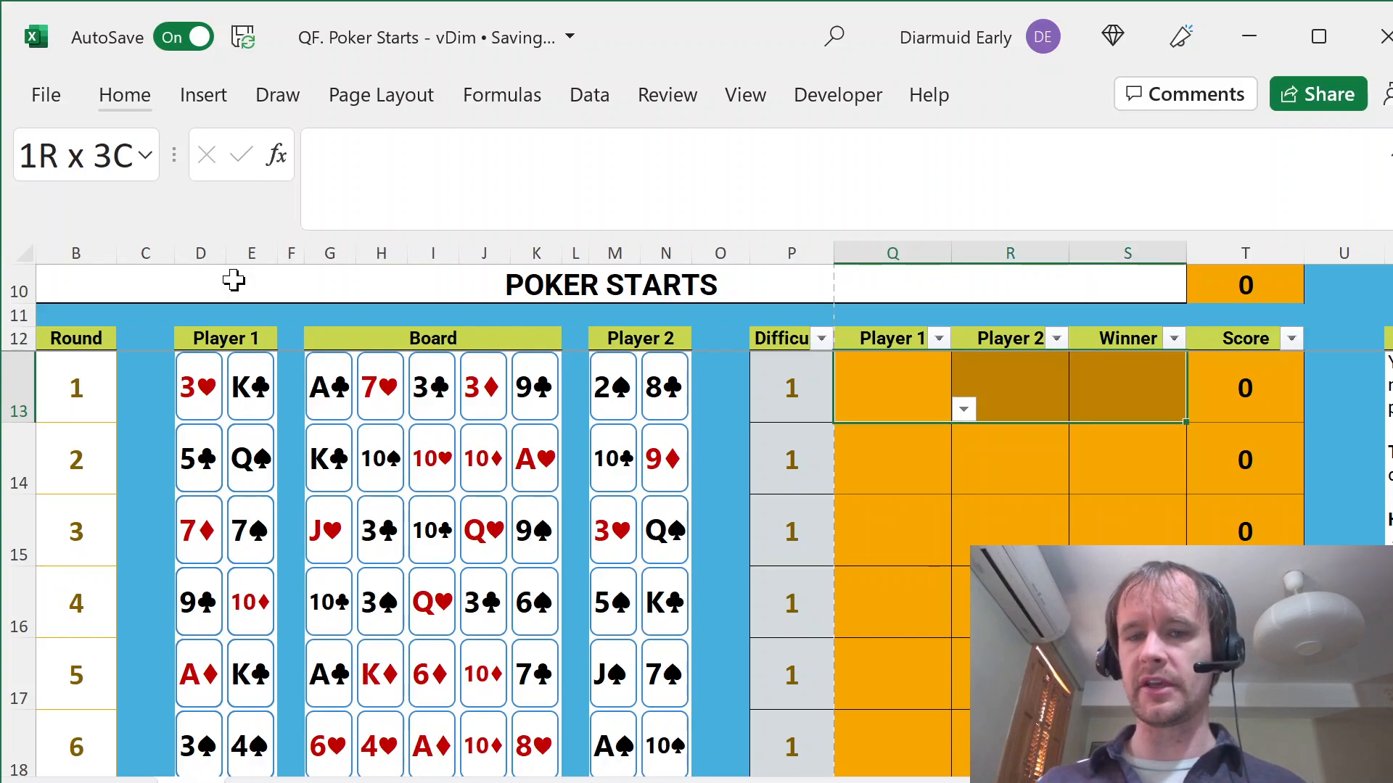
pyautogui.press('Left')
pyautogui.press('Right')
pyautogui.hotkey('shift', 'Right')
pyautogui.hotkey('shift', 'Right')
pyautogui.write('=')
pyautogui.hotkey('ctrl', 'pagedown')
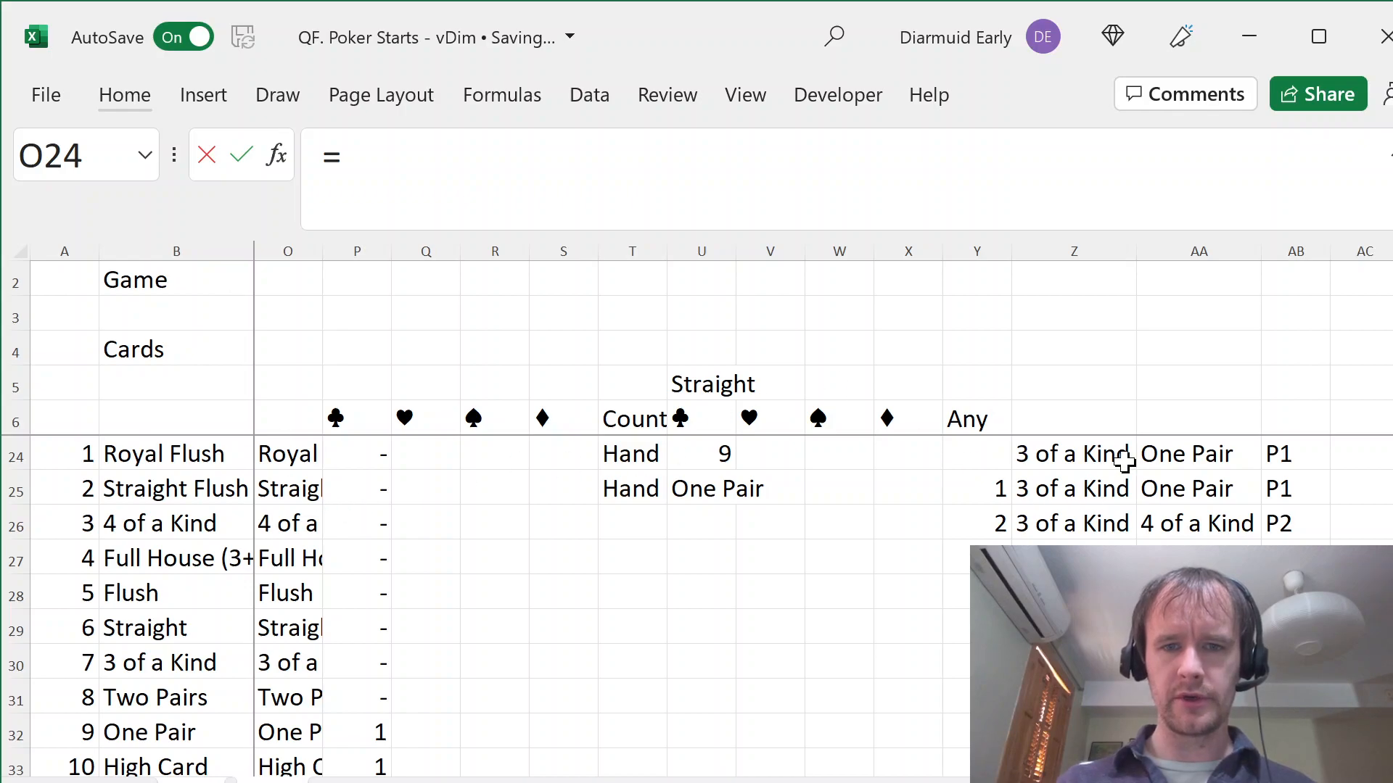
pyautogui.click(1054, 494)
pyautogui.hotkey('ctrl', 'Return')
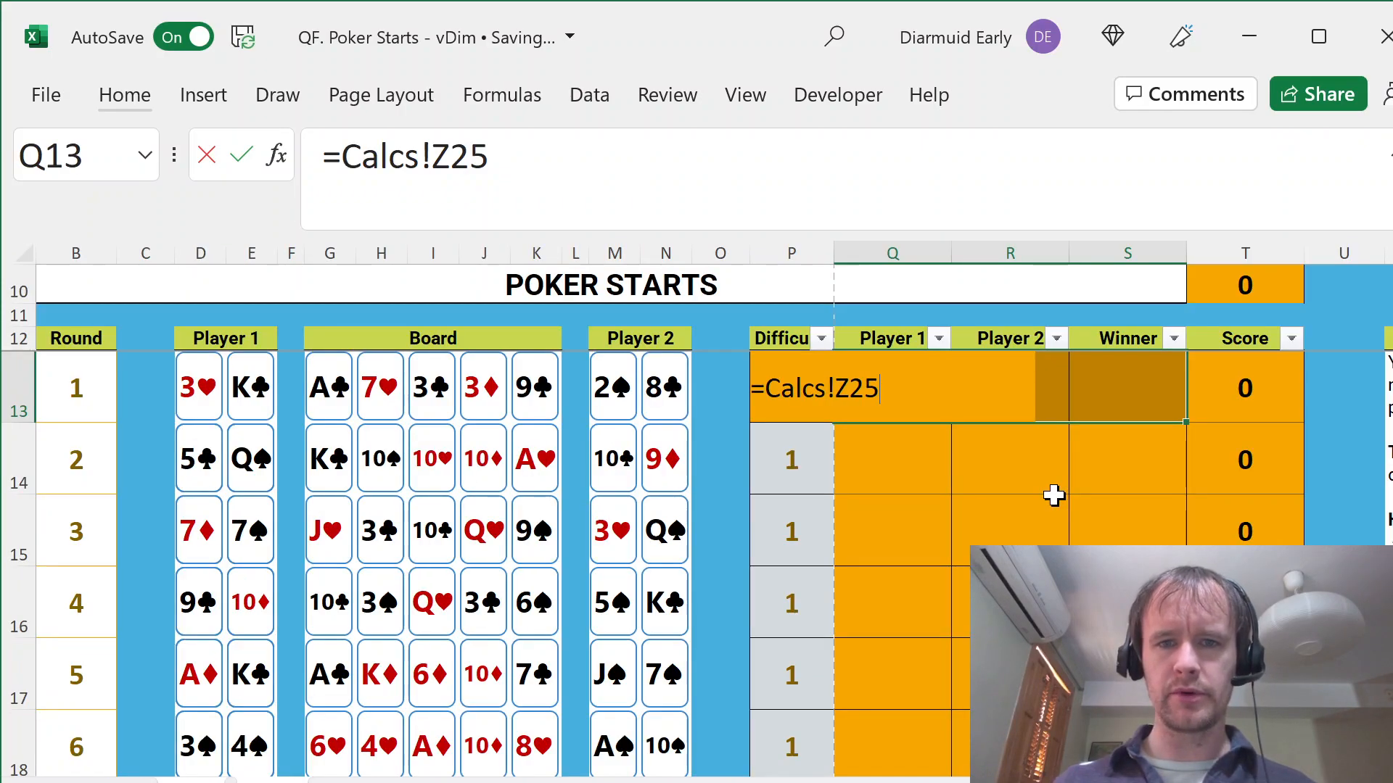
# - Fill the =Calcs!Z25 link through the Player 1, Player 2 and Winner answers for all 100 rounds, Q13:S112
pyautogui.press('Right')
pyautogui.press('Right')
pyautogui.press('Right')
pyautogui.press('Right')
pyautogui.press('Right')
pyautogui.press('Right')
pyautogui.press('Right')
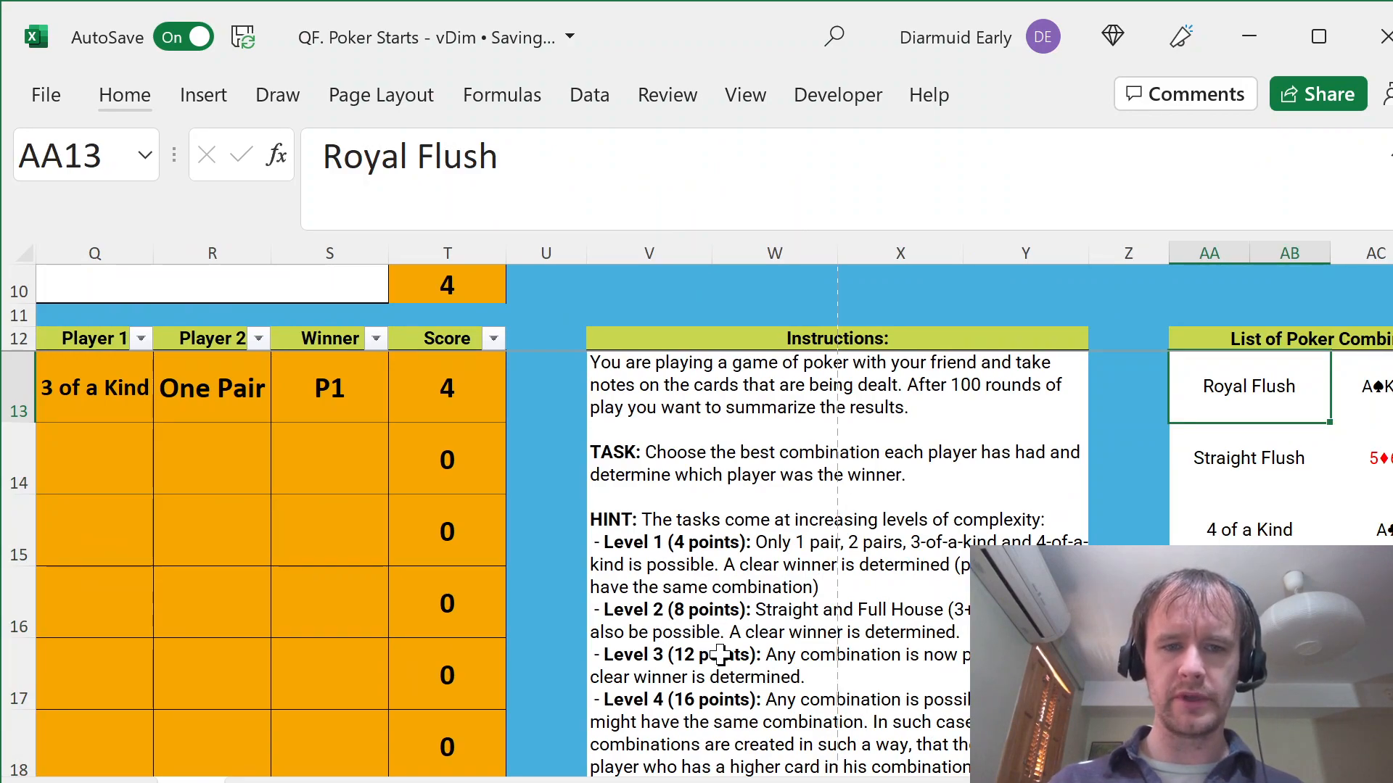
pyautogui.click(146, 428)
pyautogui.press('Left')
pyautogui.press('Left')
pyautogui.press('Right')
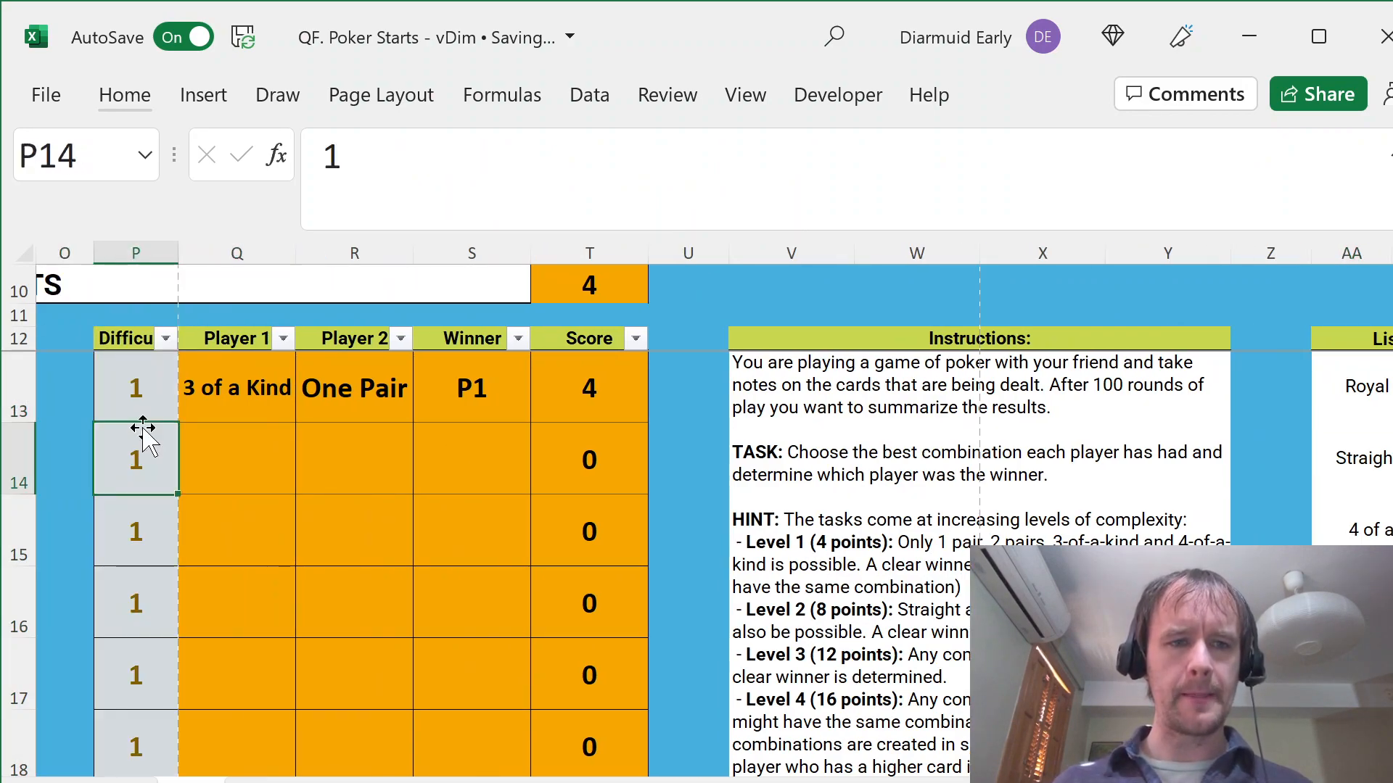
pyautogui.hotkey('ctrl', 'Down')
pyautogui.press('Right')
pyautogui.hotkey('ctrl', 'shift', 'Up')
pyautogui.press('Return')
pyautogui.hotkey('shift', 'Right')
pyautogui.hotkey('shift', 'Right')
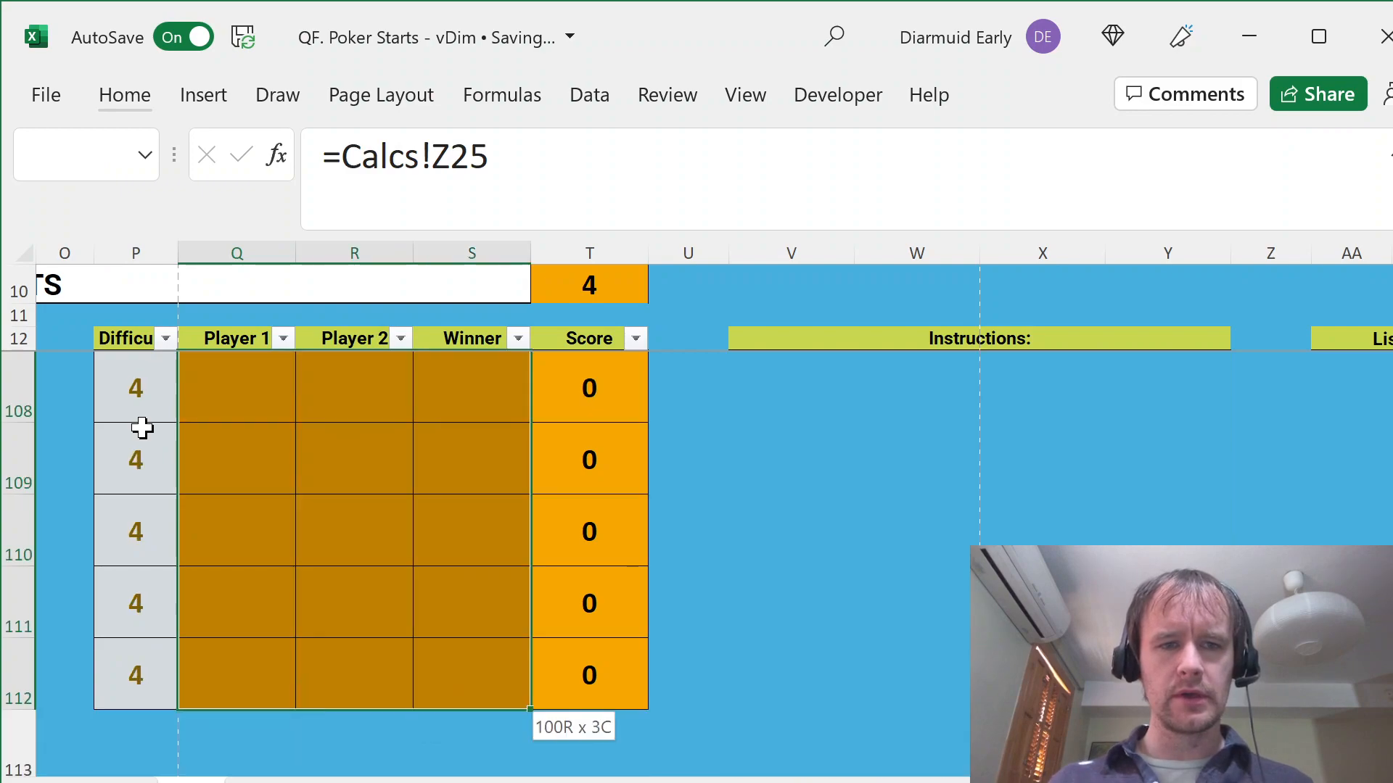
pyautogui.press('F2')
pyautogui.hotkey('ctrl', 'Return')
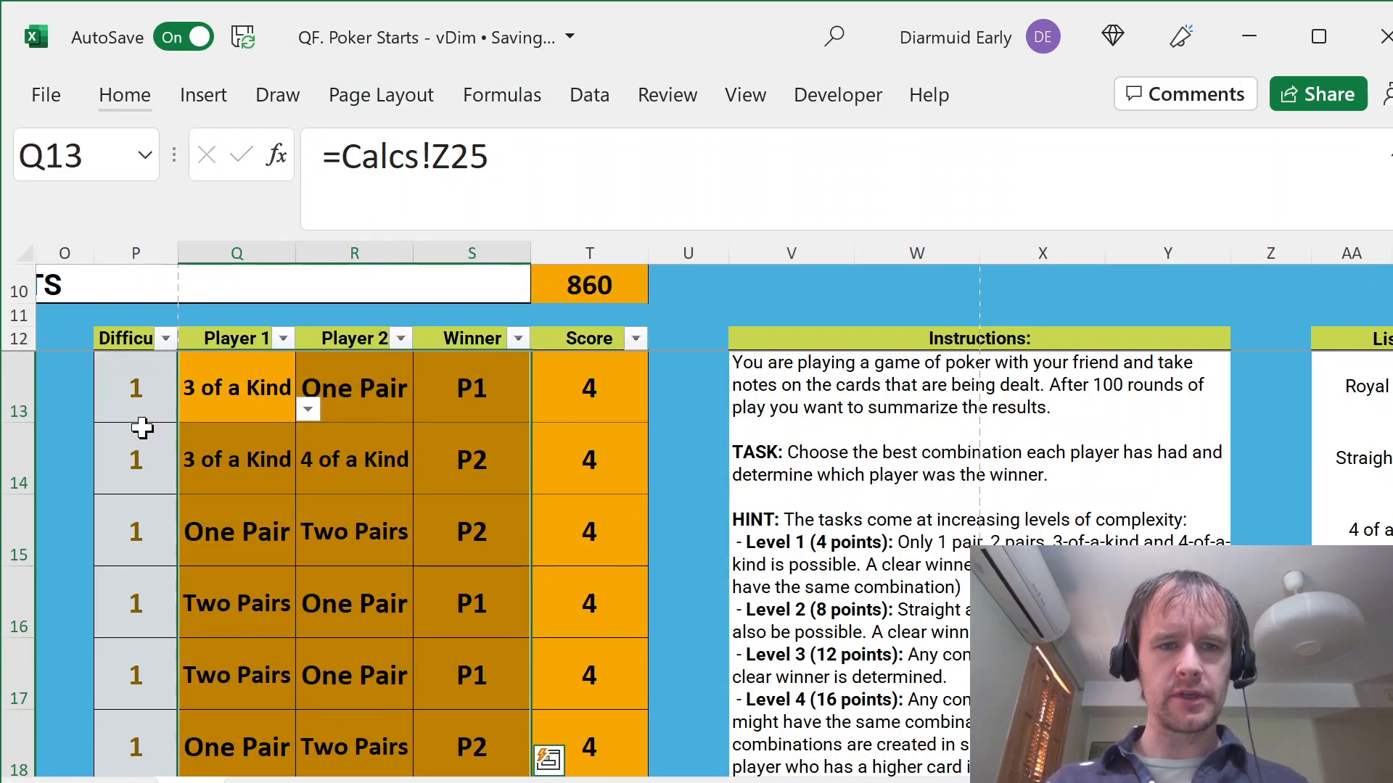
# - Change the final value in the Calcs sheet's H27 winner formula from "Tie" to "P1"
pyautogui.click(470, 381)
pyautogui.hotkey('ctrl', 'pagedown')
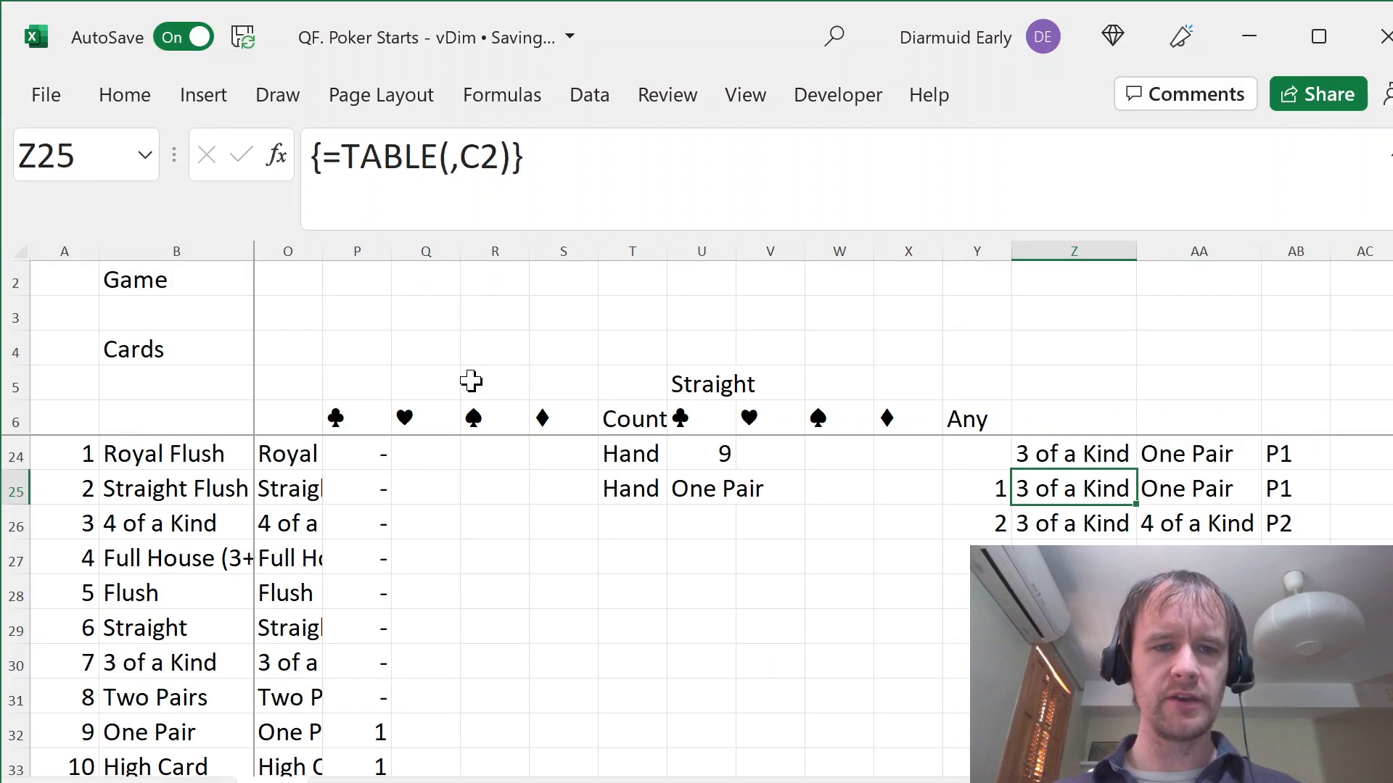
pyautogui.hotkey('ctrl', 'Left')
pyautogui.hotkey('ctrl', 'Left')
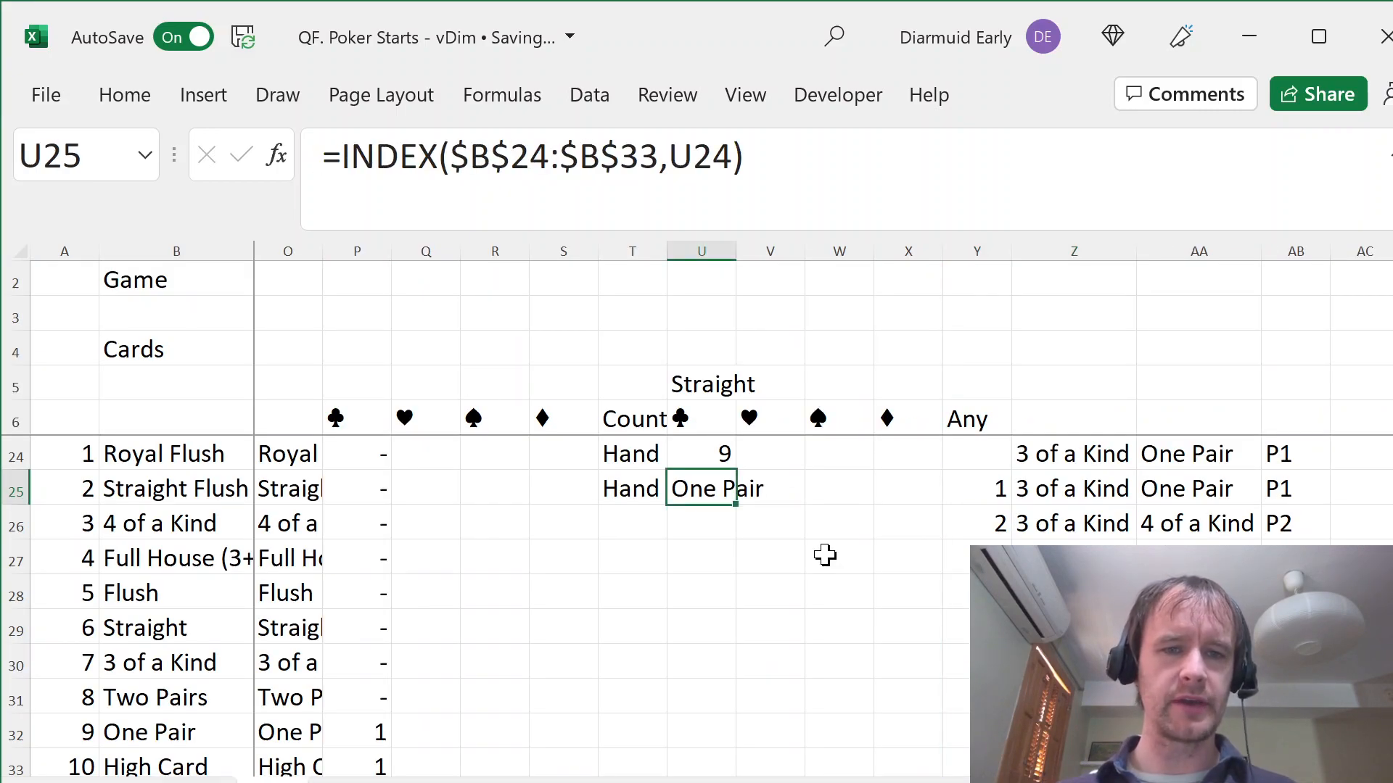
pyautogui.hotkey('ctrl', 'Left')
pyautogui.hotkey('ctrl', 'Left')
pyautogui.hotkey('ctrl', 'Left')
pyautogui.hotkey('ctrl', 'Left')
pyautogui.press('Right')
pyautogui.press('Down')
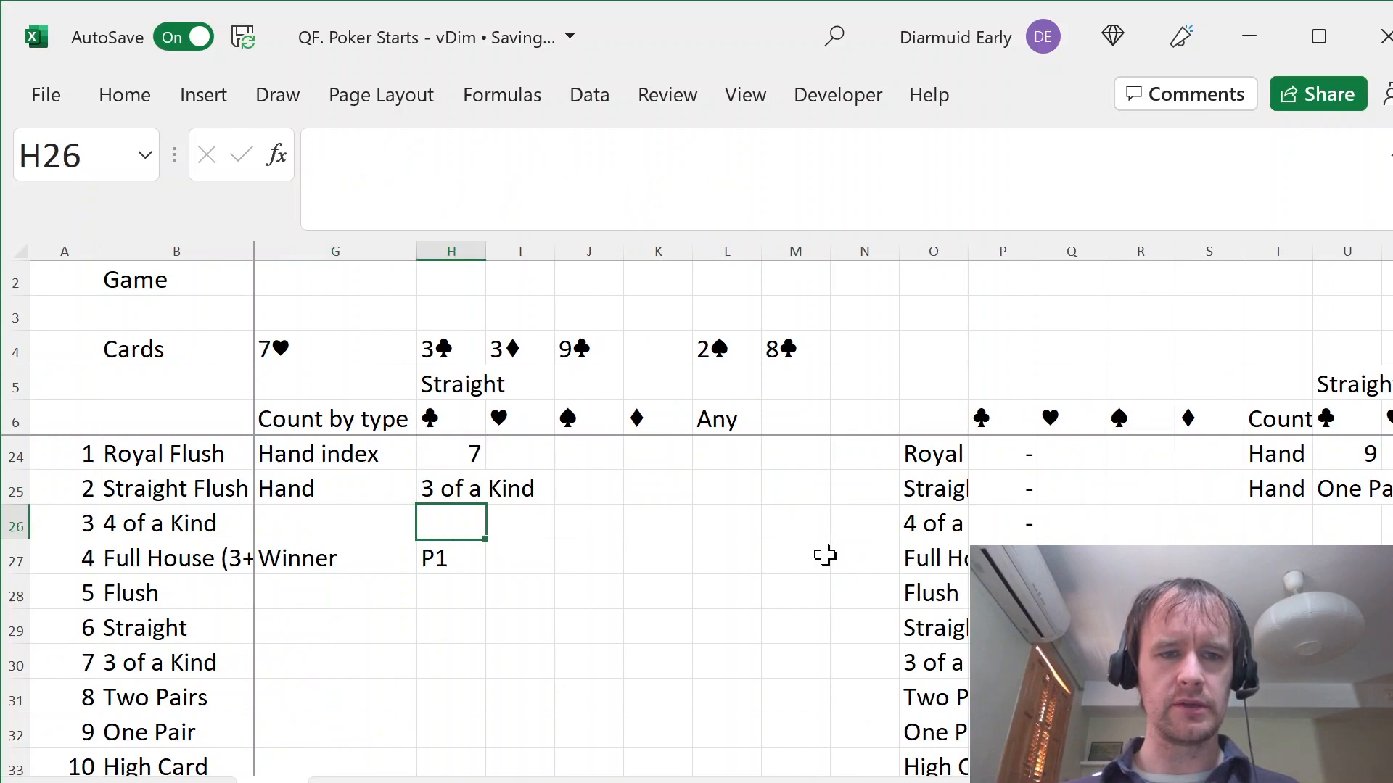
pyautogui.press('Down')
pyautogui.click(948, 157)
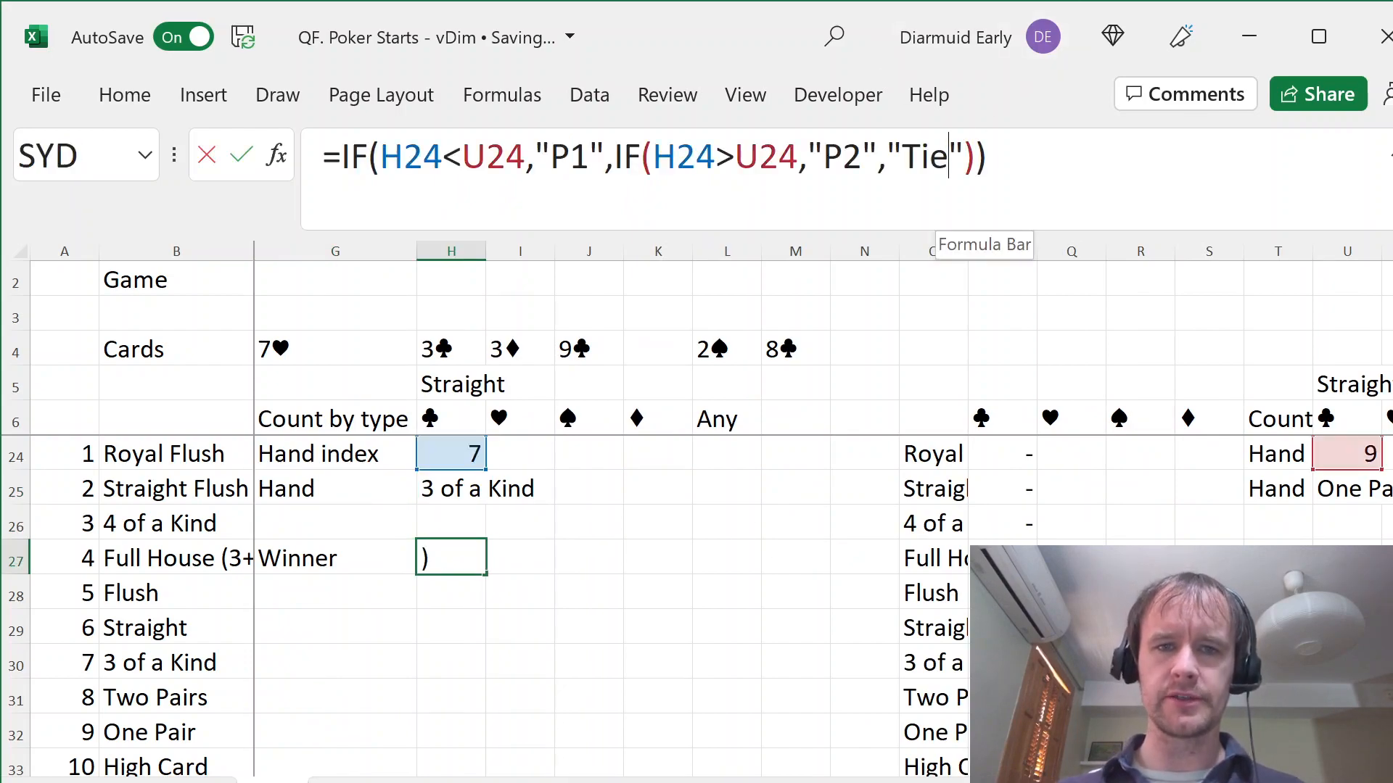
pyautogui.press('BackSpace')
pyautogui.press('BackSpace')
pyautogui.press('BackSpace')
pyautogui.write('P1')
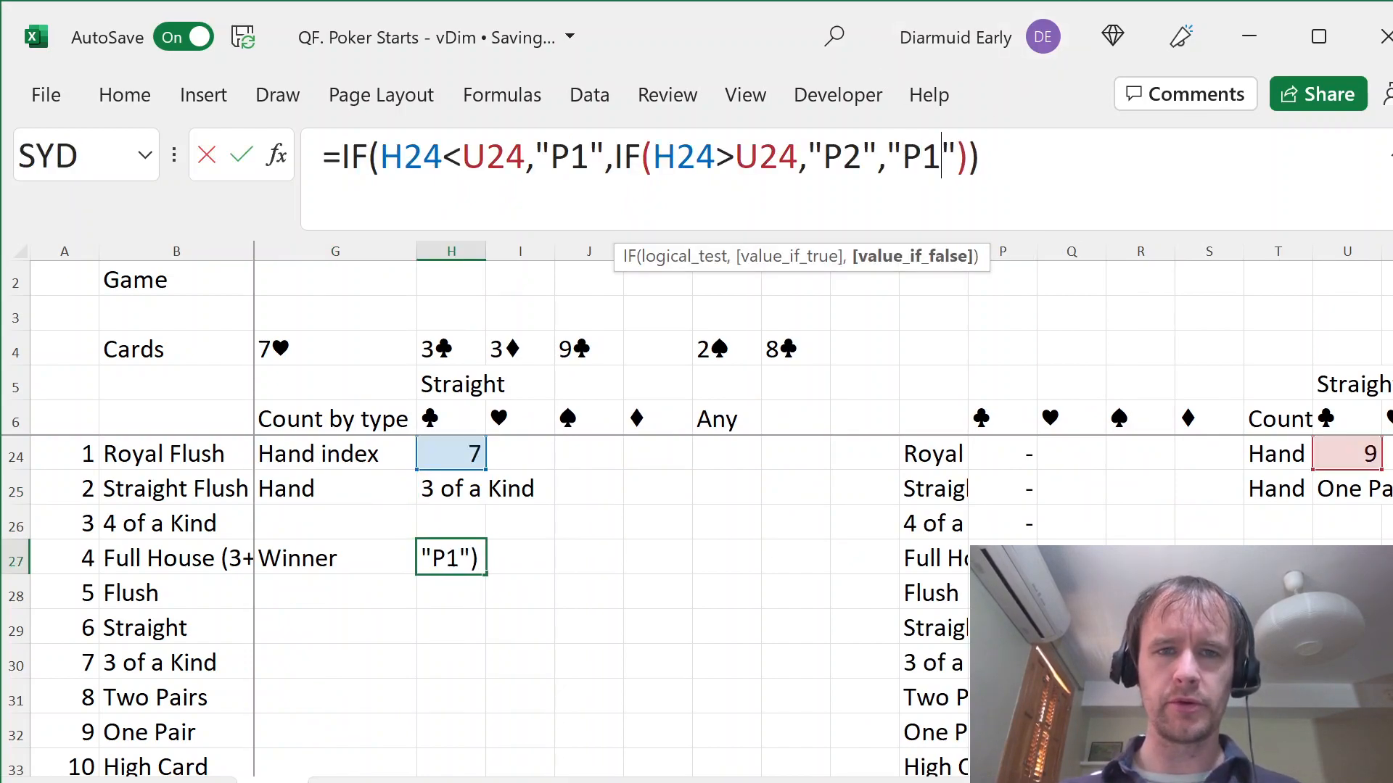
pyautogui.hotkey('ctrl', 'Return')
# - Check the total score in T10 of the Poker Starts sheet against the edited winner formula in H27
pyautogui.hotkey('ctrl', 'pageup')
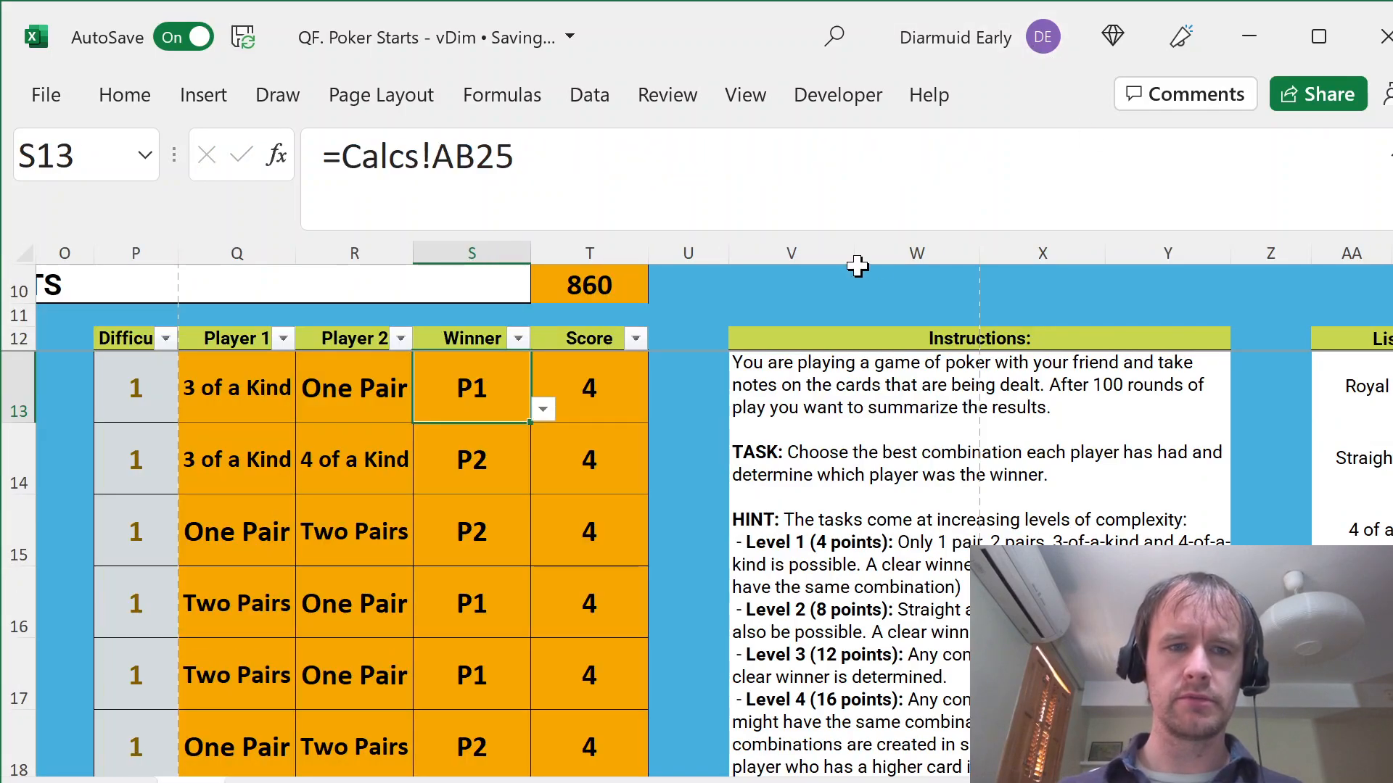
pyautogui.hotkey('ctrl', 'pagedown')
pyautogui.click(941, 167)
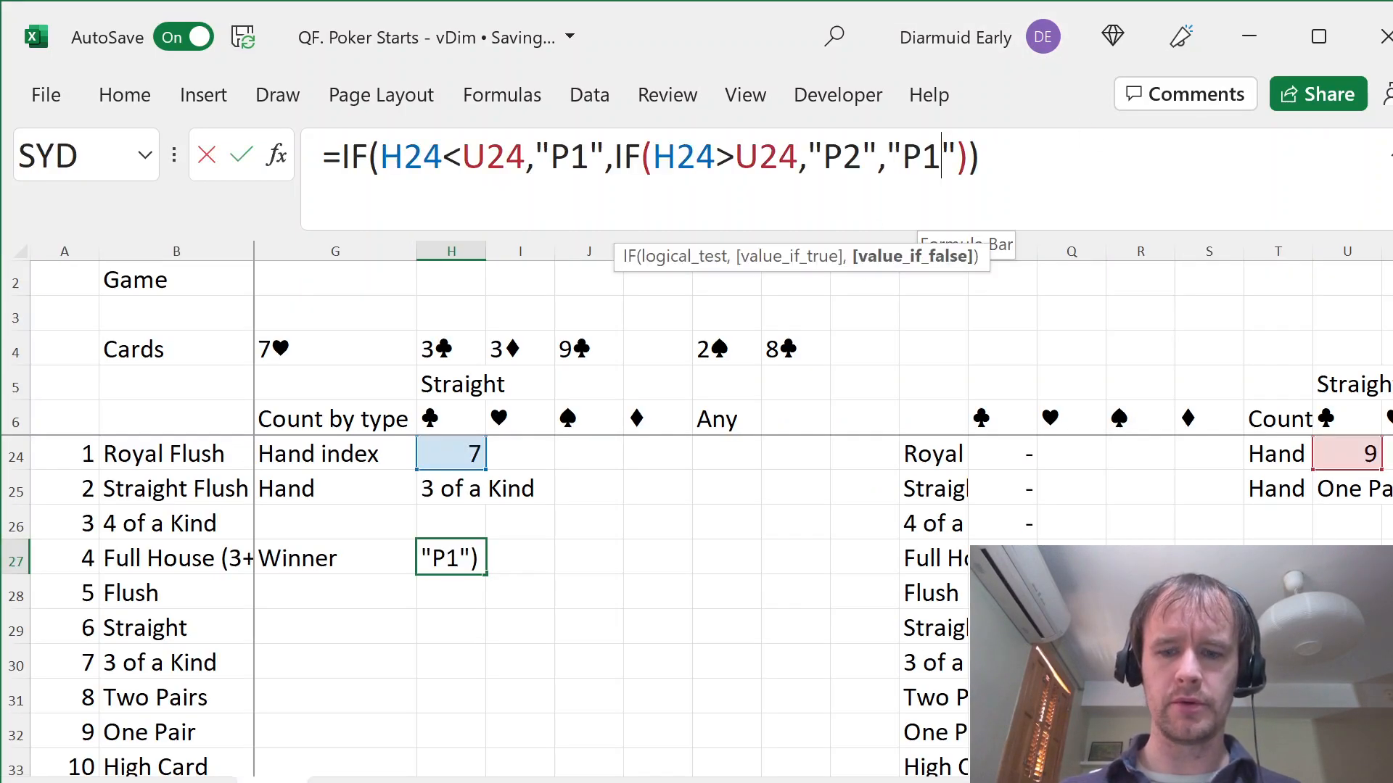
pyautogui.press('Escape')
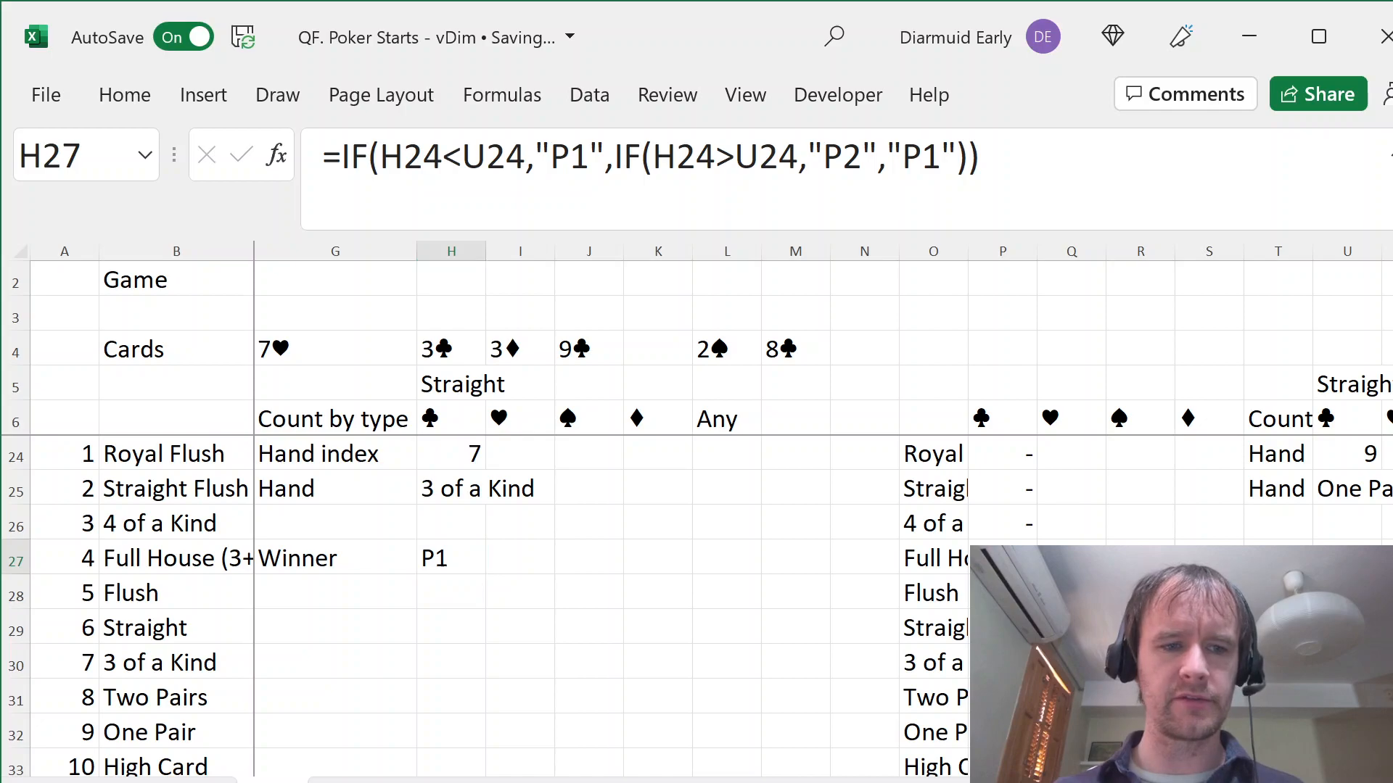
pyautogui.hotkey('ctrl', 'pageup')
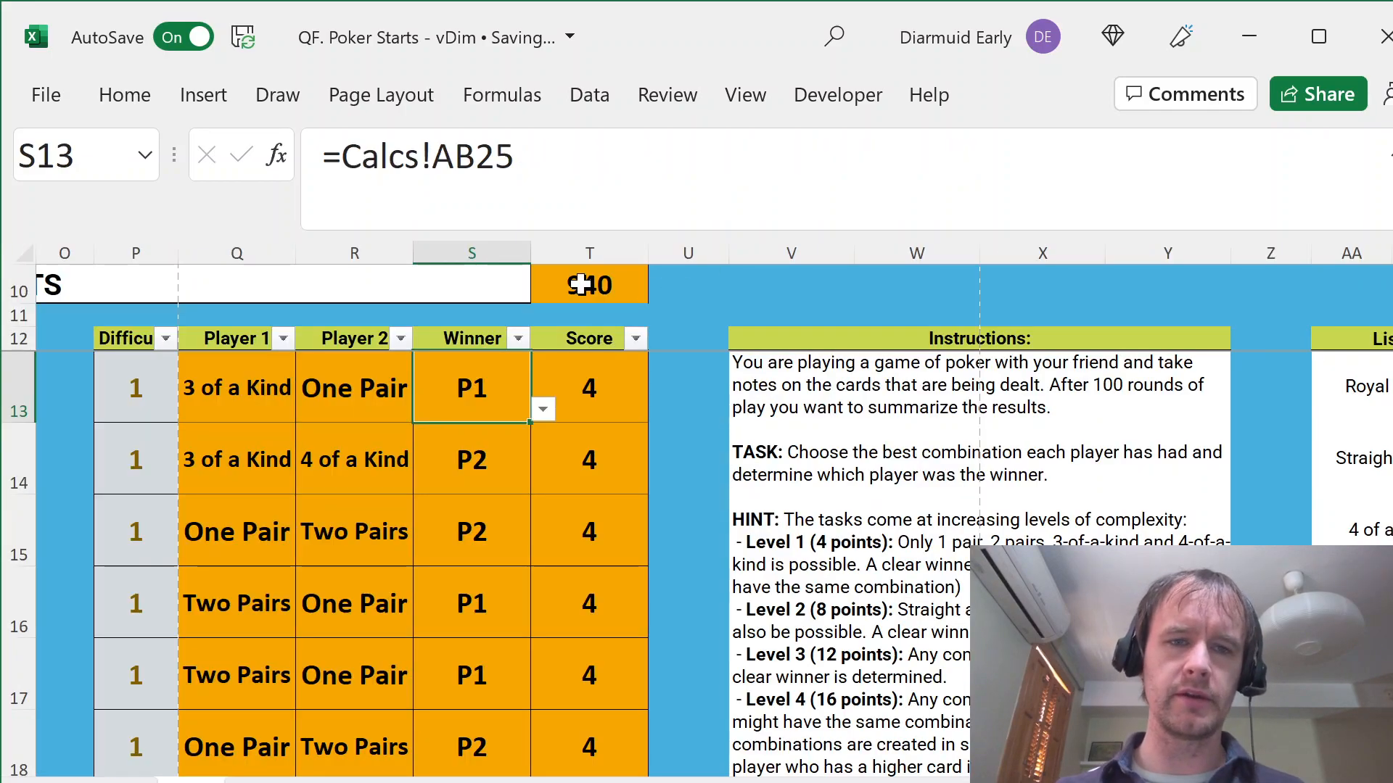
pyautogui.click(580, 285)
pyautogui.hotkey('ctrl', 'pagedown')
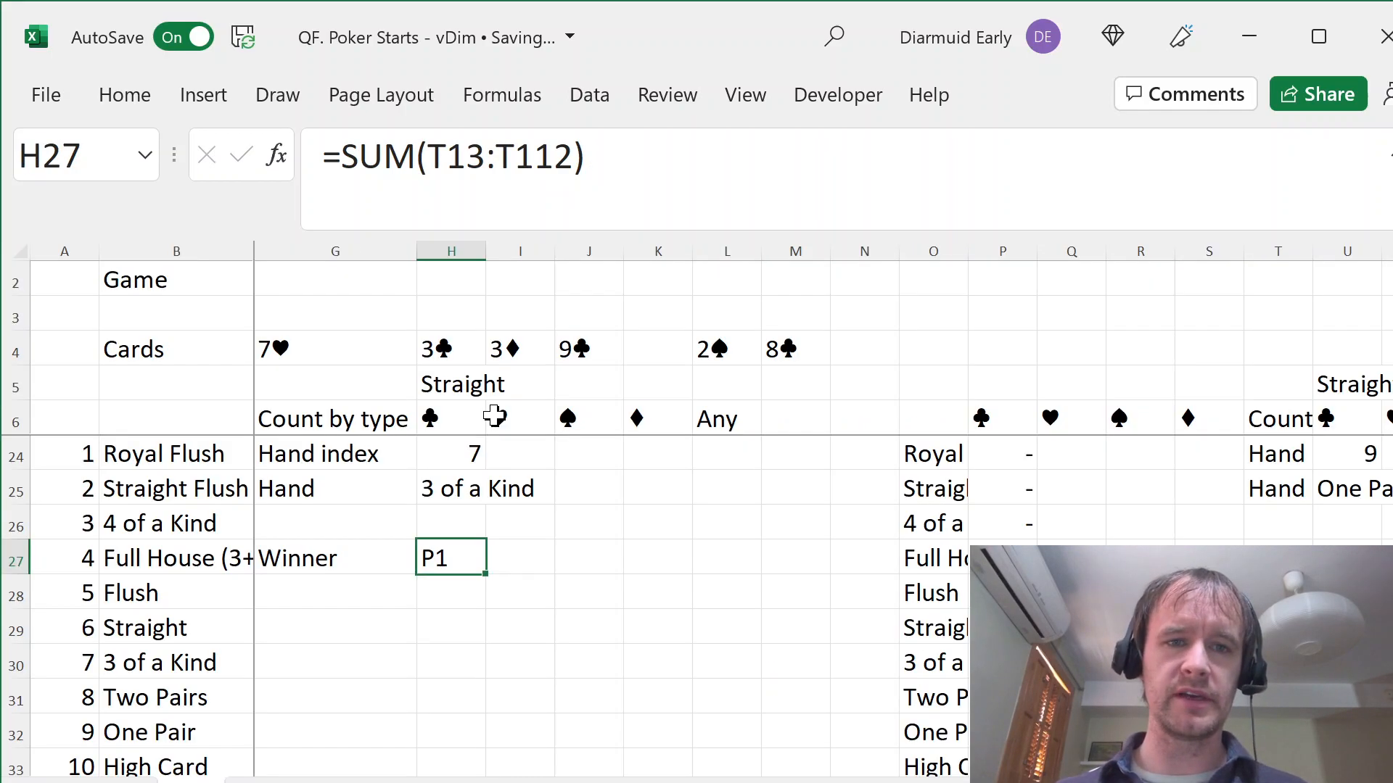
# - Restore "Tie" as the final value of the winner formula in H27 of the Calcs sheet
pyautogui.click(922, 158)
pyautogui.press('Right')
pyautogui.press('BackSpace')
pyautogui.press('BackSpace')
pyautogui.write('Tie')
pyautogui.hotkey('ctrl', 'Return')
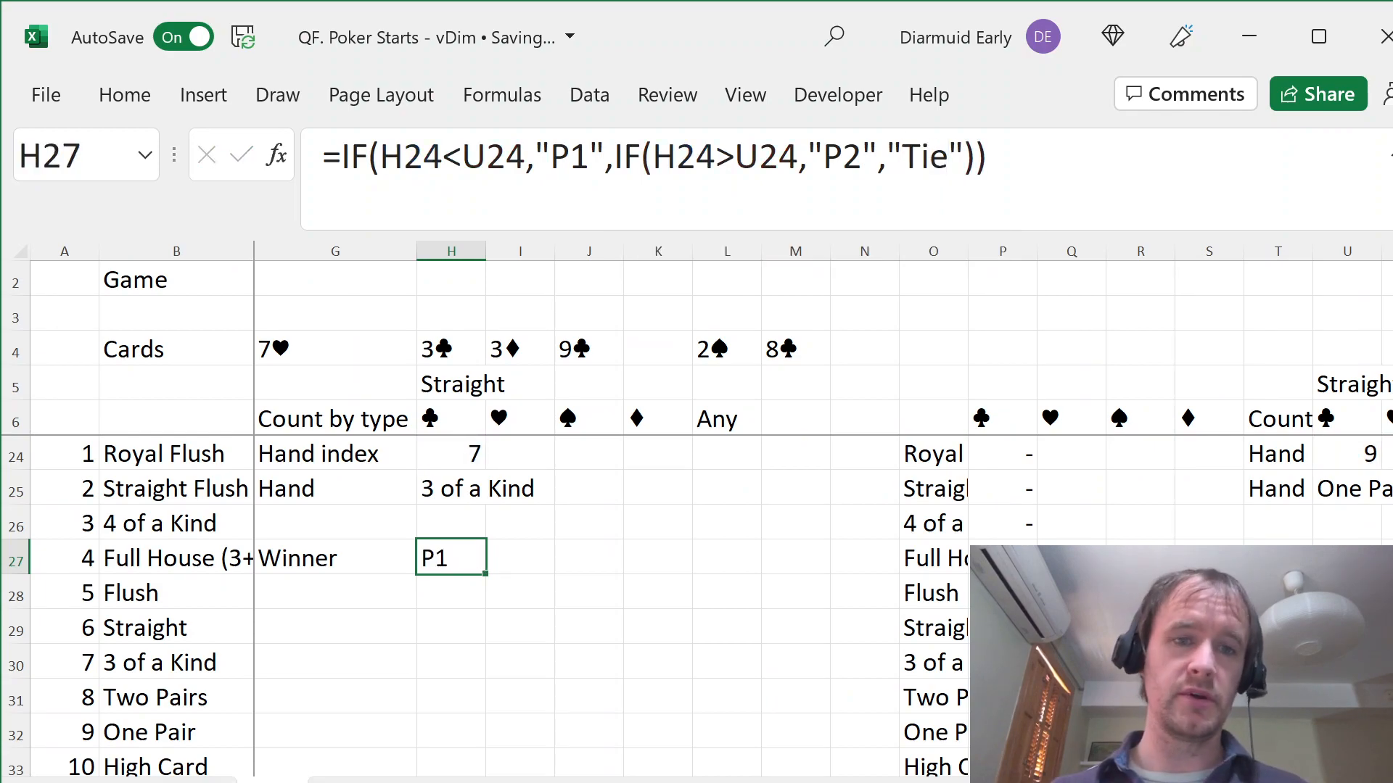
# - Filter the Score column of the Poker Starts sheet to show only rounds scoring 0
pyautogui.hotkey('ctrl', 'pageup')
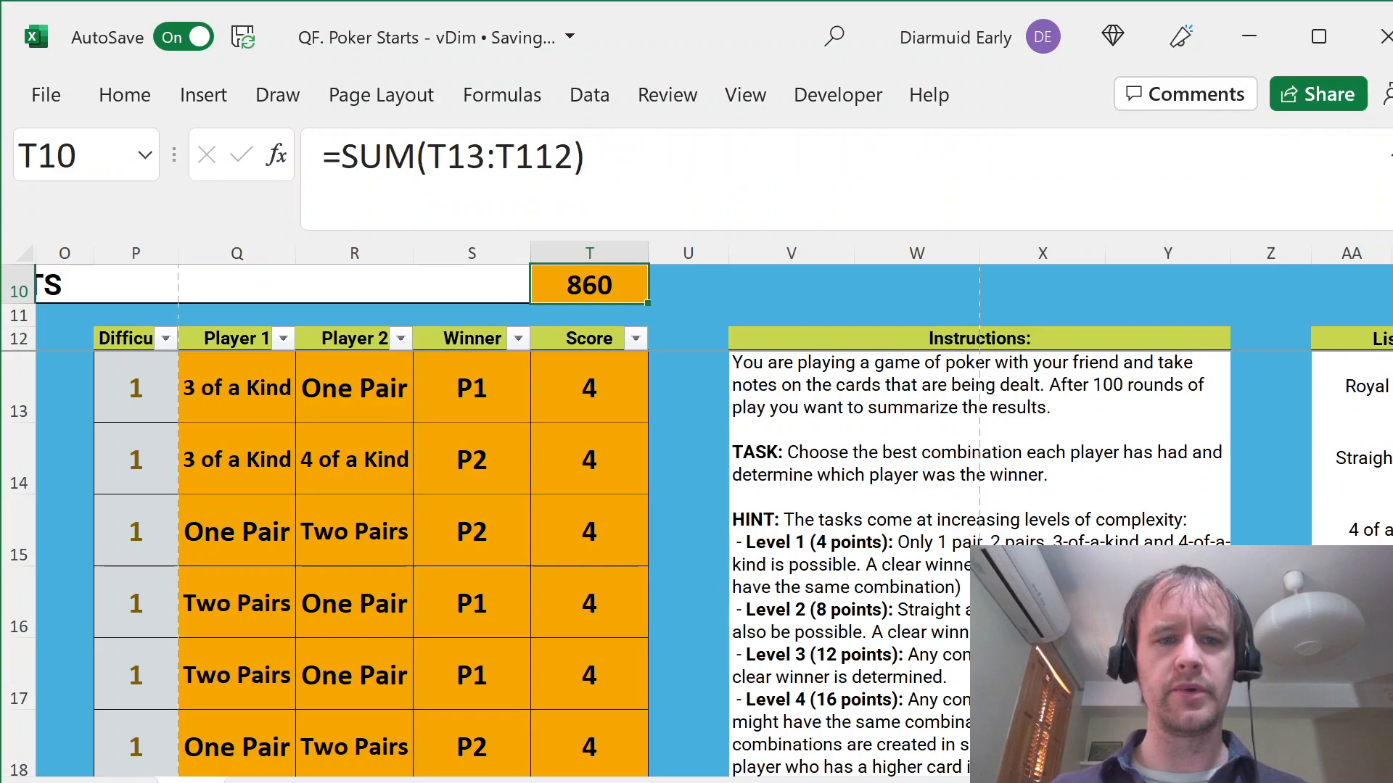
pyautogui.press('Down')
pyautogui.press('Down')
pyautogui.hotkey('alt', 'Down')
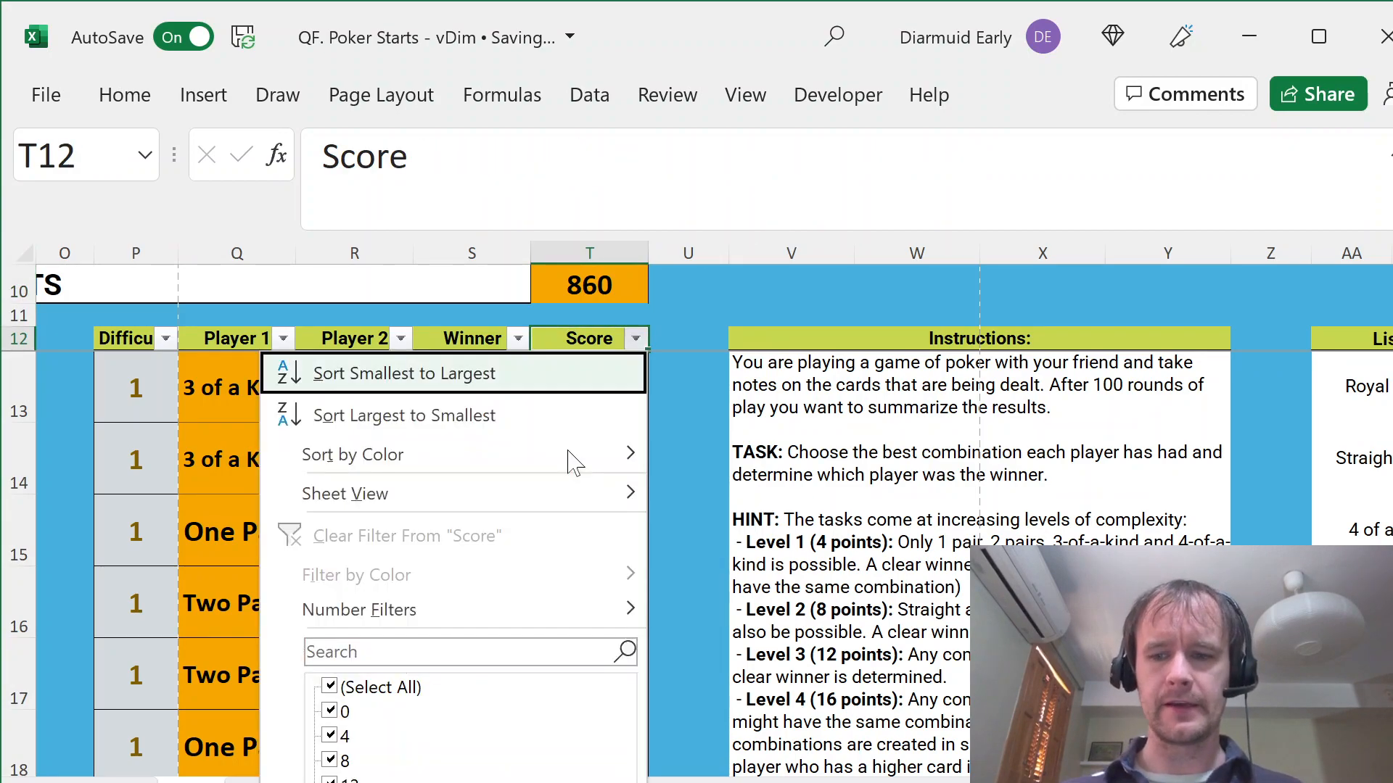
pyautogui.press('Up')
pyautogui.press('Down')
pyautogui.press('space')
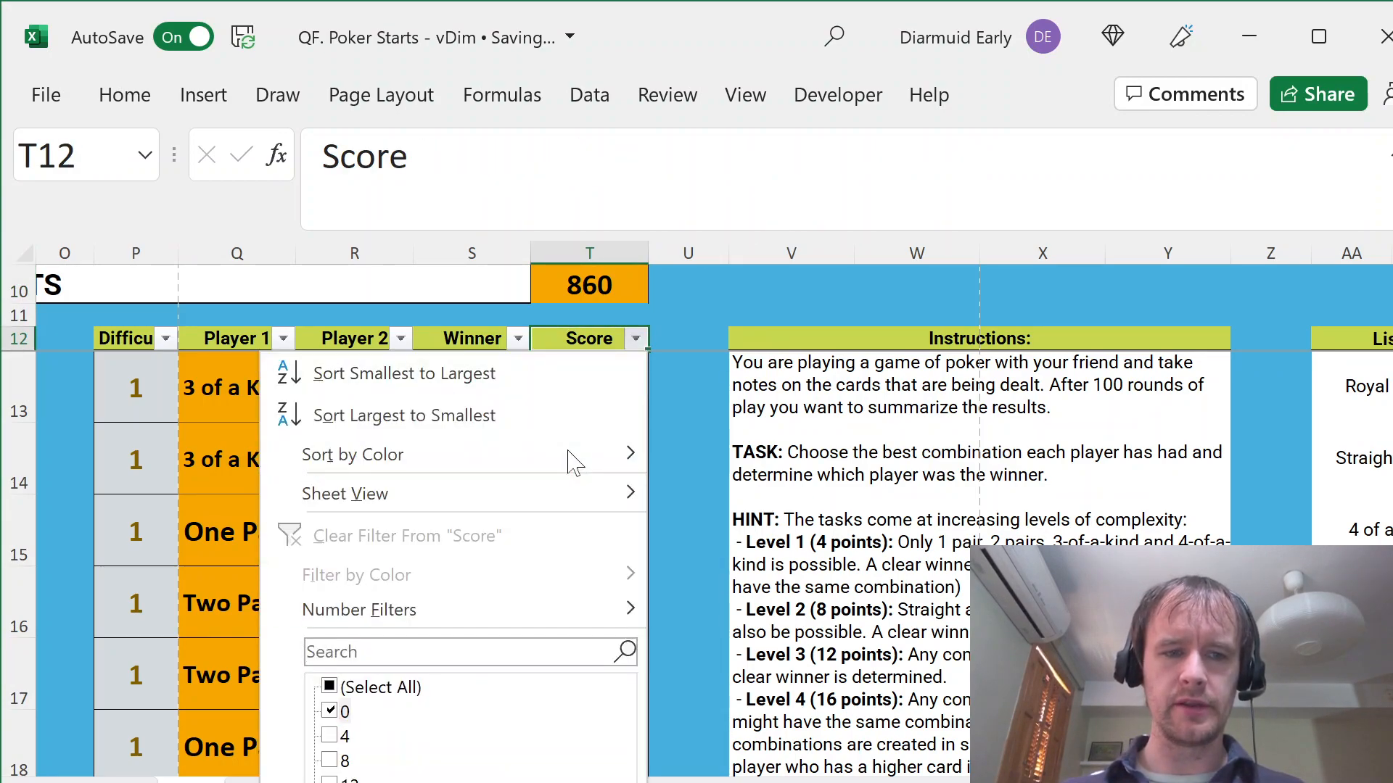
pyautogui.press('Return')
# - Clear the filter from the Score column
pyautogui.press('Left')
pyautogui.press('Down')
pyautogui.press('Up')
pyautogui.press('Right')
pyautogui.press('Left')
pyautogui.press('alt')
pyautogui.press('Escape')
pyautogui.press('Down')
pyautogui.press('Up')
pyautogui.press('alt')
pyautogui.press('a')
pyautogui.press('c')
# - Filter the Winner column to show only the rounds marked Tie
pyautogui.hotkey('alt', 'Down')
pyautogui.press('Down')
pyautogui.press('Down')
pyautogui.press('Down')
pyautogui.press('Down')
pyautogui.press('Down')
pyautogui.press('Down')
pyautogui.press('Down')
pyautogui.press('Down')
pyautogui.press('Down')
pyautogui.press('Up')
pyautogui.press('Up')
pyautogui.press('space')
pyautogui.press('Down')
pyautogui.press('Down')
pyautogui.press('Down')
pyautogui.press('space')
pyautogui.press('Return')
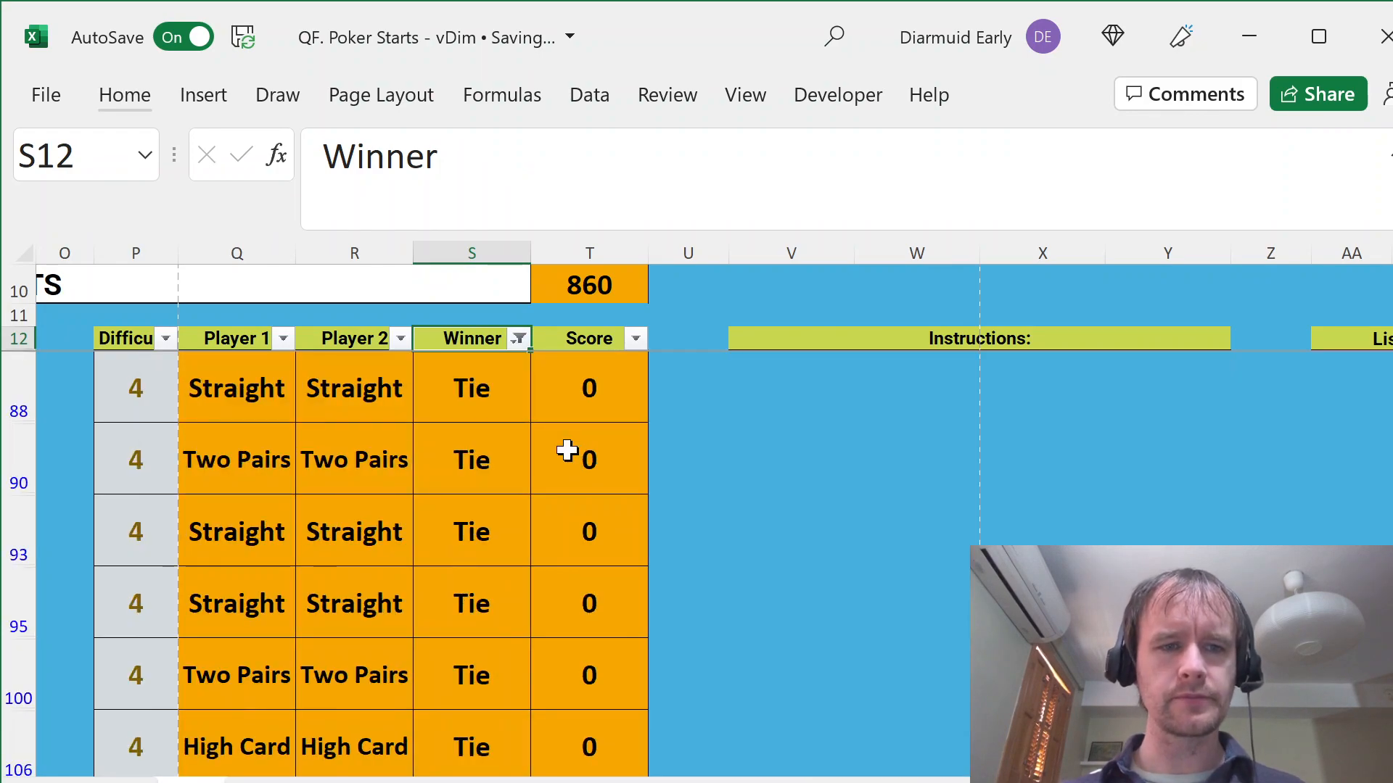
# - Examine the player and board cards of all the filtered tied rounds
pyautogui.press('Down')
pyautogui.hotkey('ctrl', 'shift', 'Left')
pyautogui.hotkey('ctrl', 'shift', 'Left')
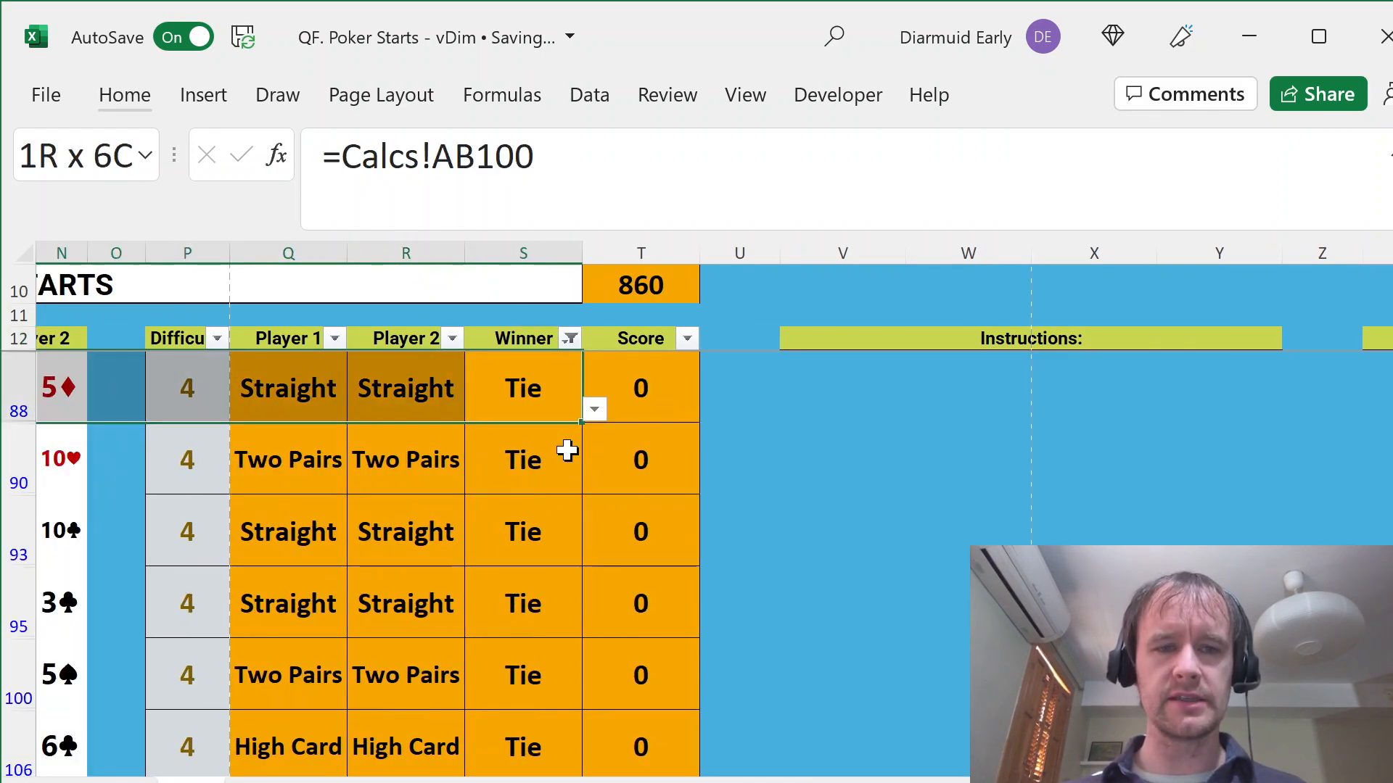
pyautogui.hotkey('ctrl', 'shift', 'Left')
pyautogui.hotkey('ctrl', 'shift', 'Left')
pyautogui.hotkey('ctrl', 'shift', 'Left')
pyautogui.hotkey('ctrl', 'shift', 'Left')
pyautogui.hotkey('ctrl', 'shift', 'Left')
pyautogui.hotkey('ctrl', 'shift', 'Left')
pyautogui.hotkey('ctrl', 'shift', 'Left')
pyautogui.press('Right')
pyautogui.press('Left')
pyautogui.hotkey('ctrl', 'shift', 'Down')
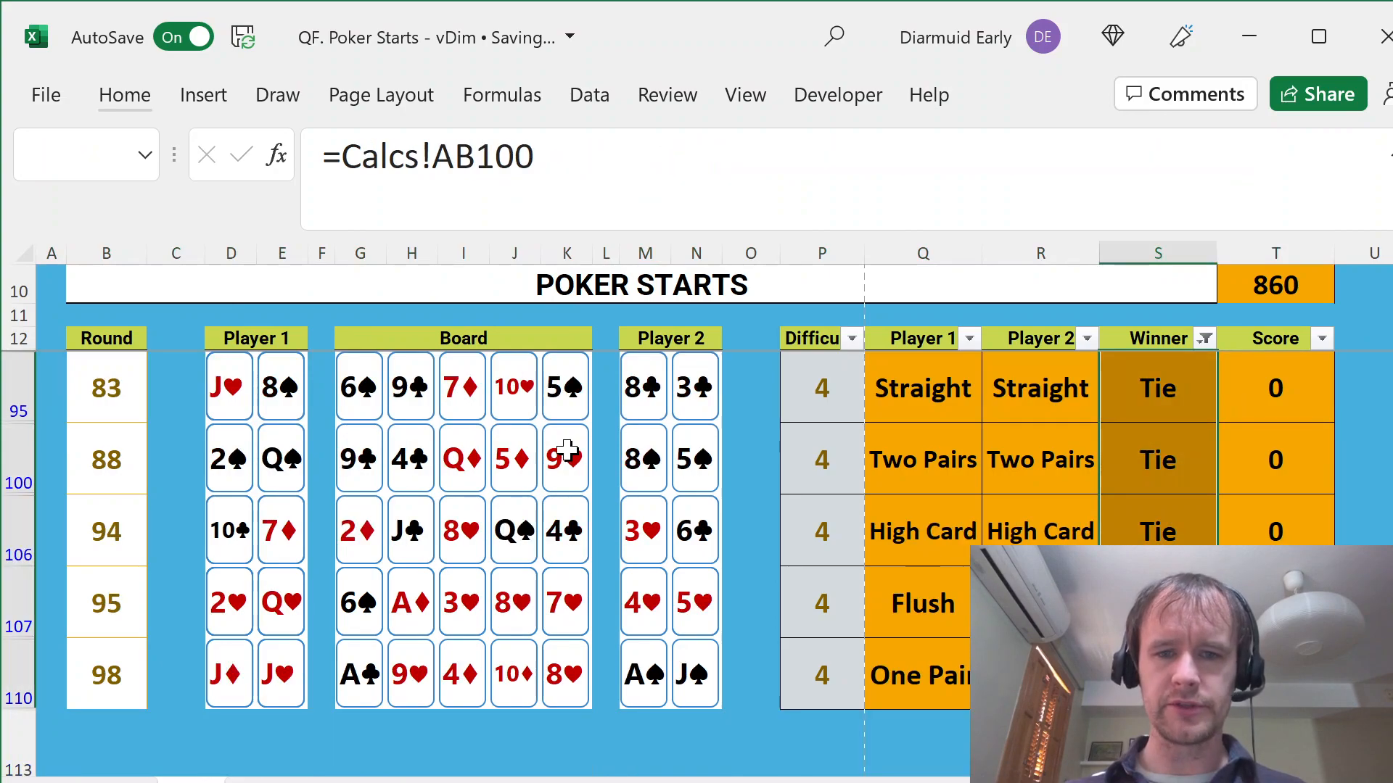
pyautogui.hotkey('ctrl', 'Up')
pyautogui.press('Down')
pyautogui.press('Right')
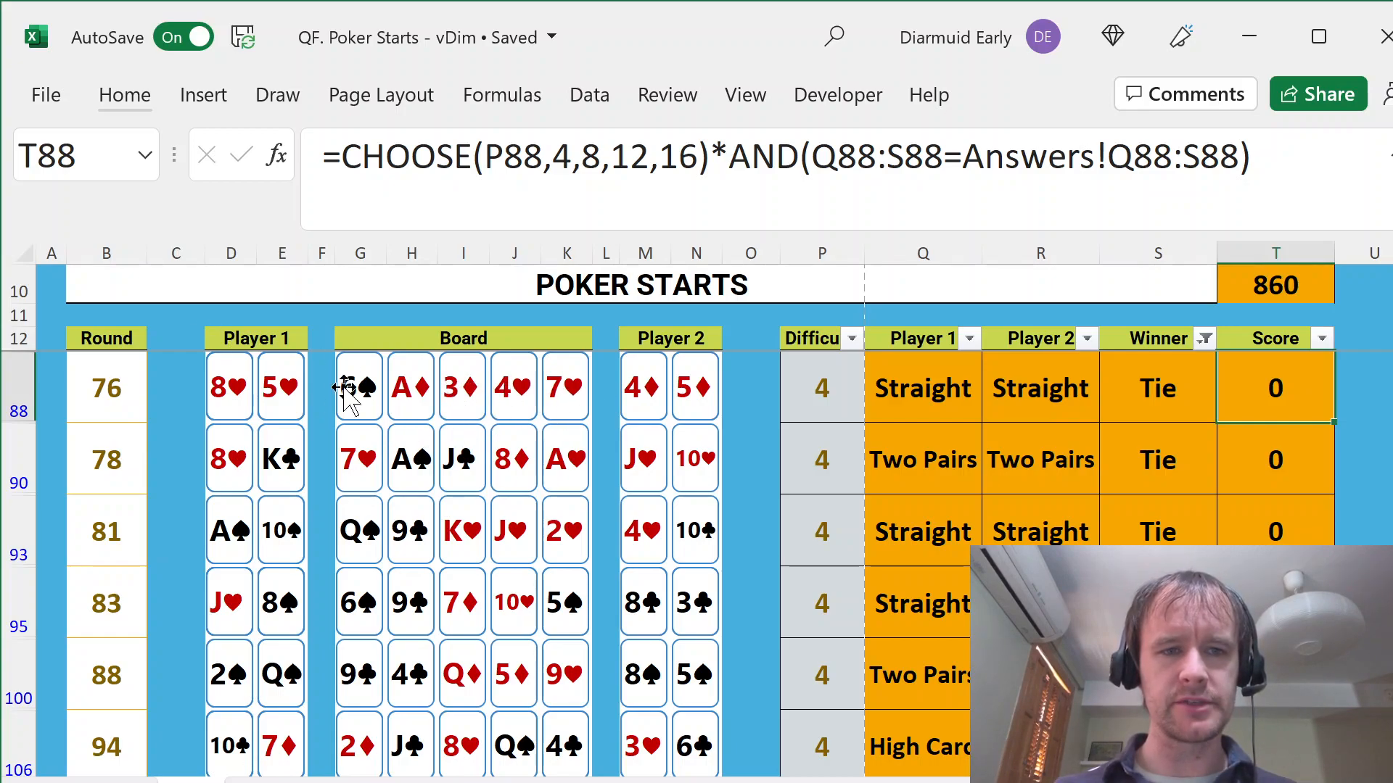
# - Overwrite the winner of round 76 in S88 with P1
pyautogui.click(1193, 386)
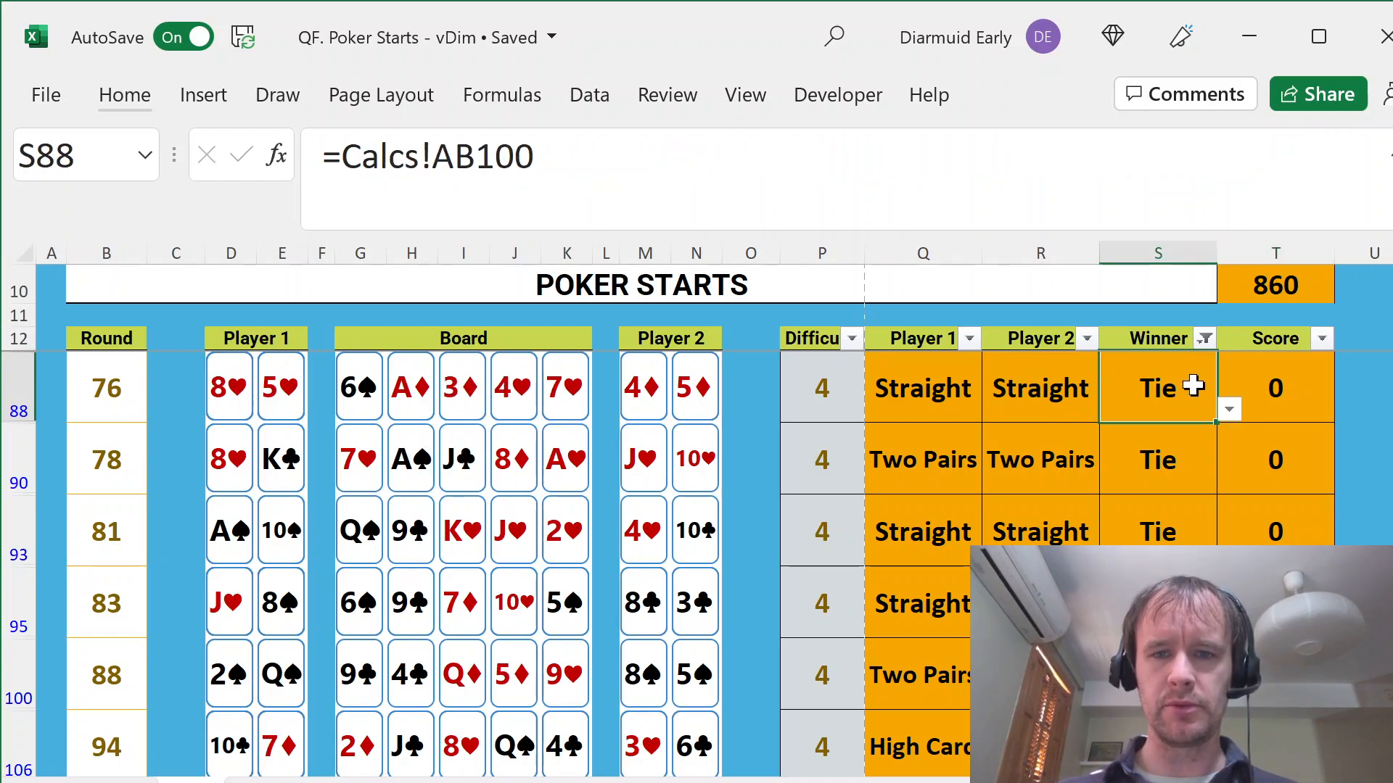
pyautogui.write('P1')
pyautogui.press('Return')
# - Highlight the Winner cells of all filtered rounds, from S88 down, with a yellow fill
pyautogui.press('Up')
pyautogui.hotkey('ctrl', 'shift', 'Down')
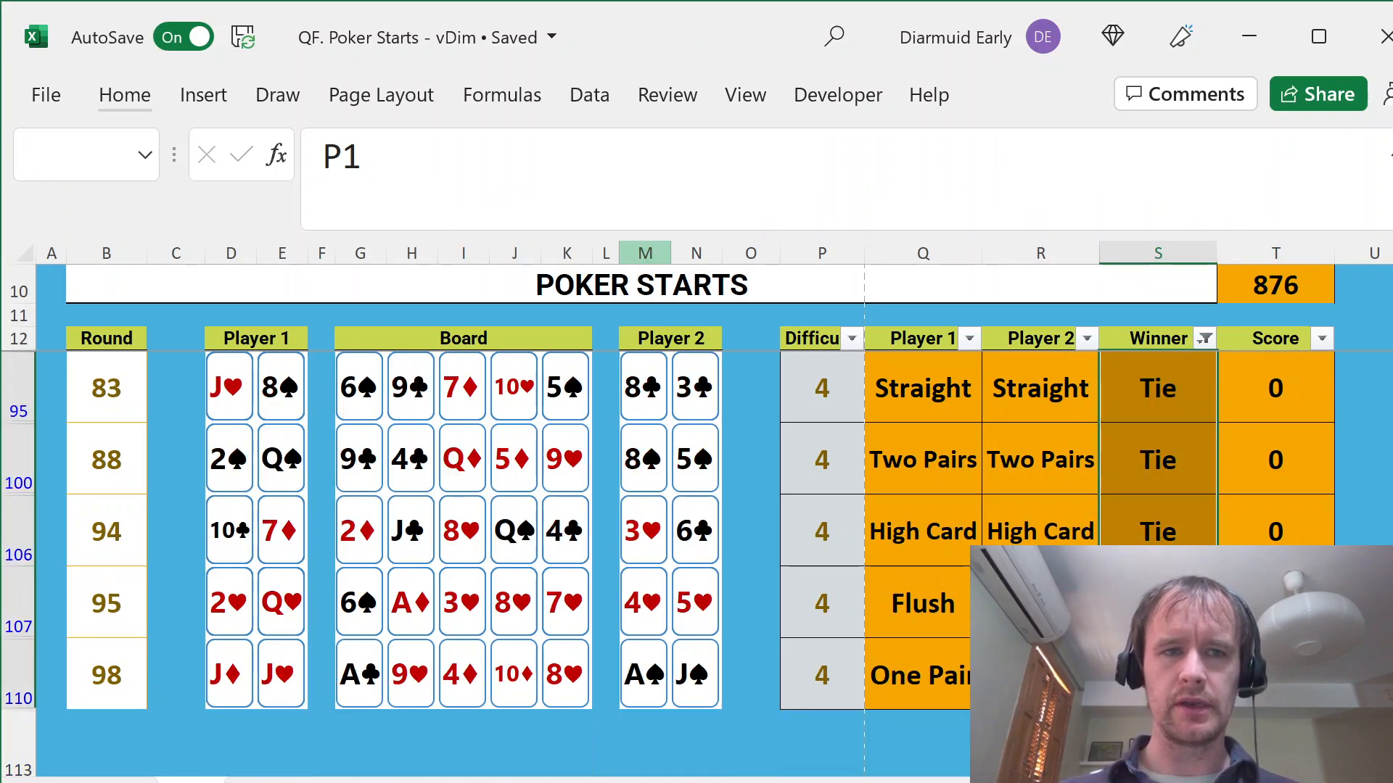
pyautogui.click(134, 95)
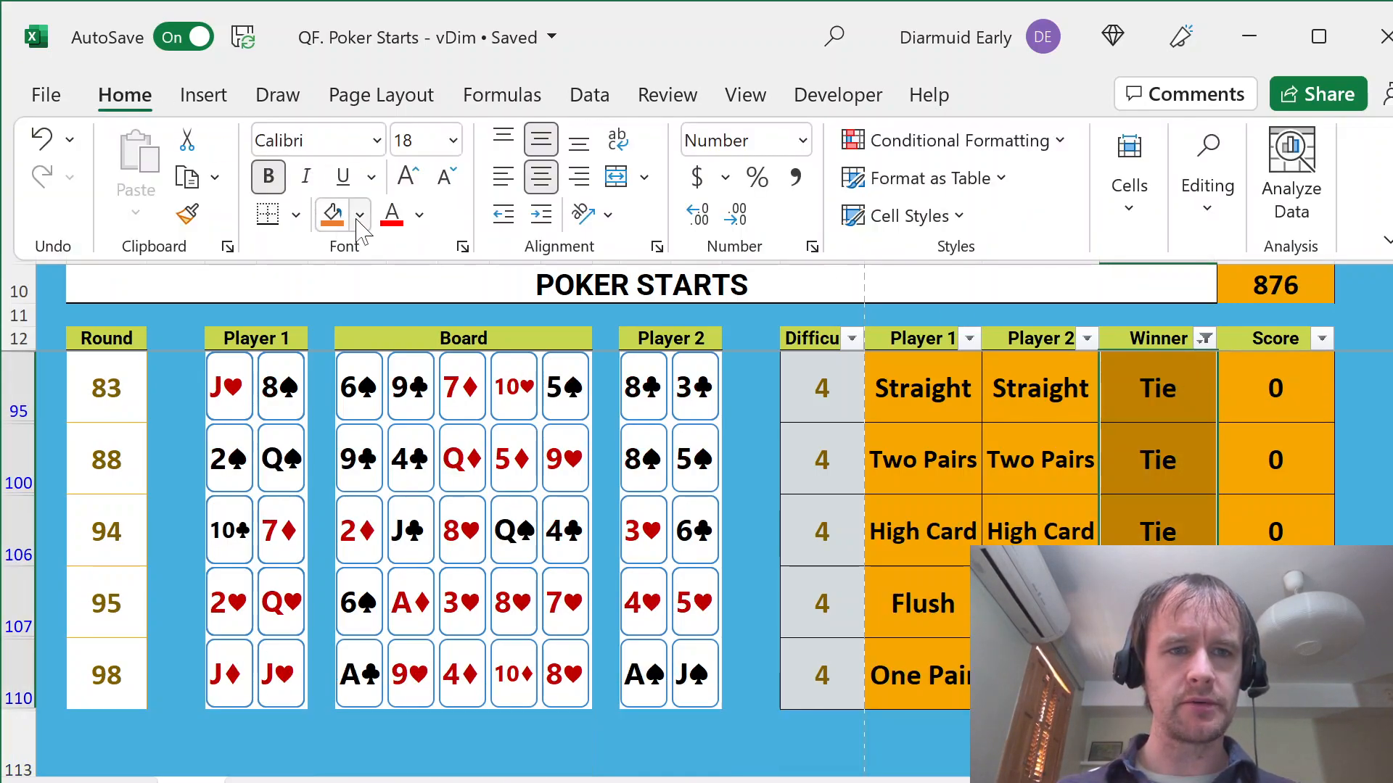
pyautogui.click(359, 214)
pyautogui.click(404, 491)
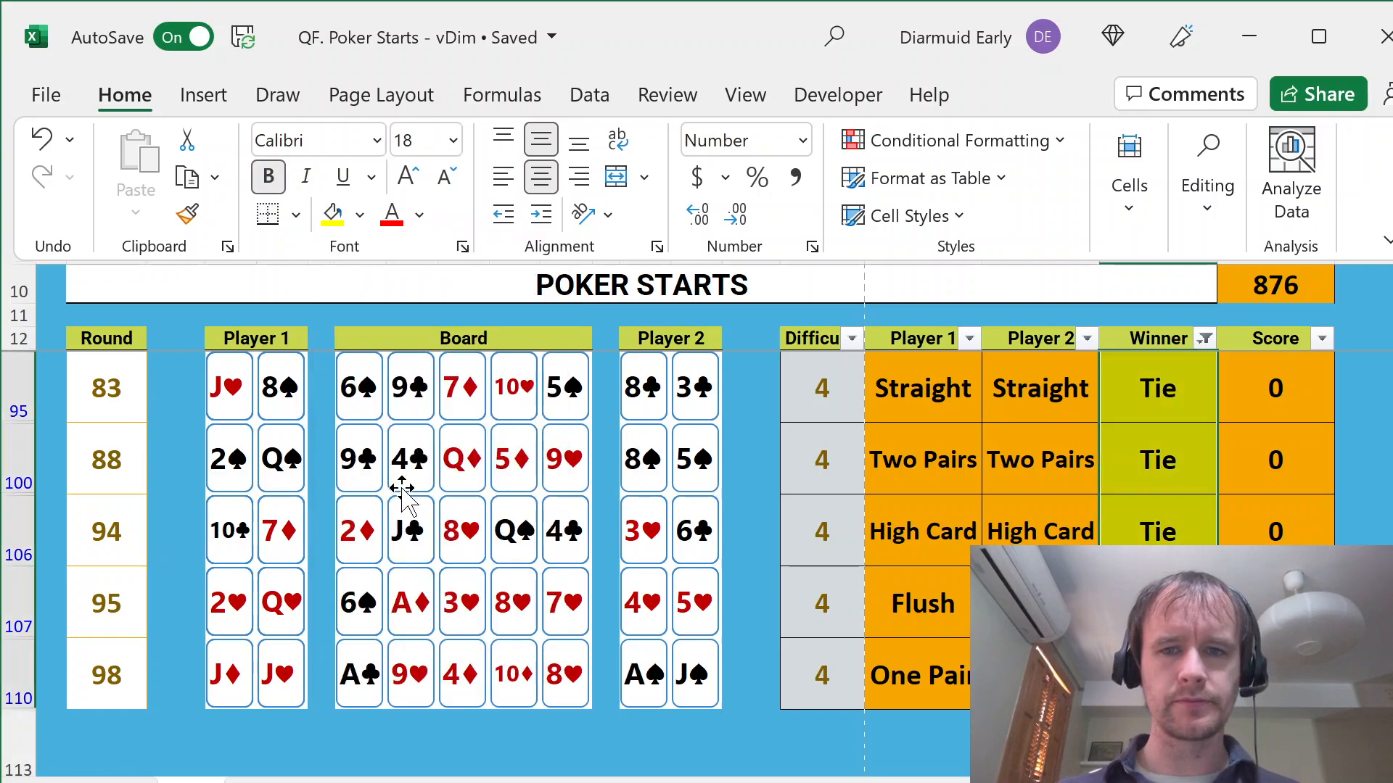
pyautogui.click(1189, 471)
pyautogui.hotkey('shift', 'BackSpace')
# - Enter the winners by hand as P2 for round 78 and P1 for rounds 81 and 83
pyautogui.press('Down')
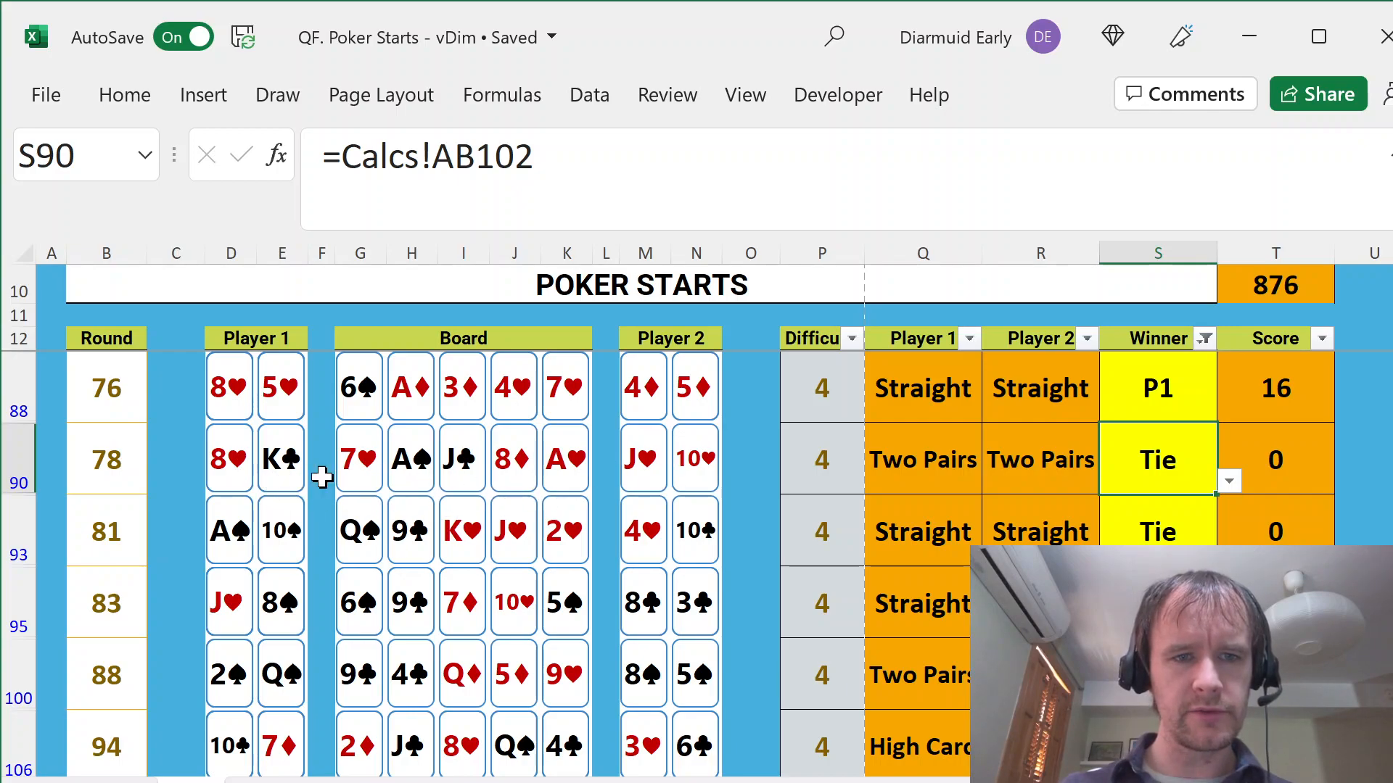
pyautogui.write('P2')
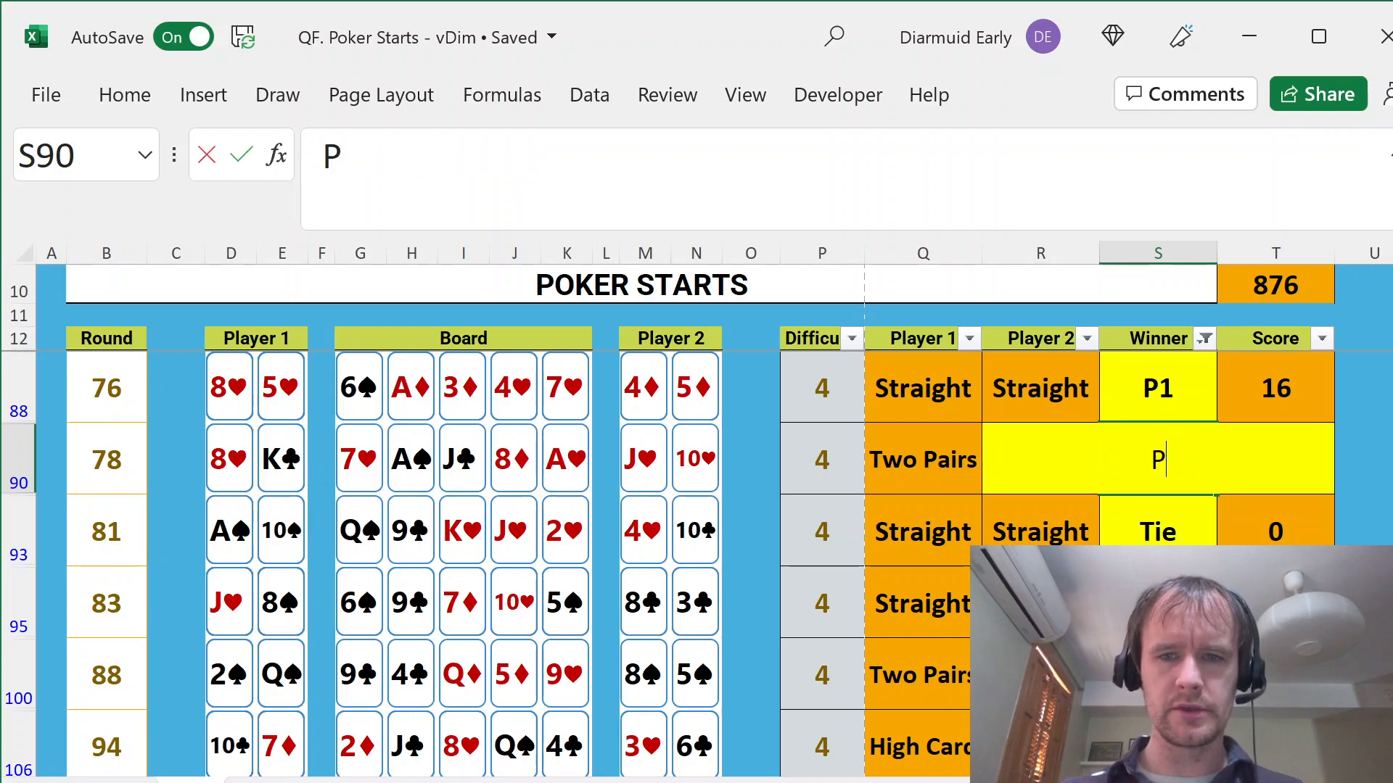
pyautogui.press('Return')
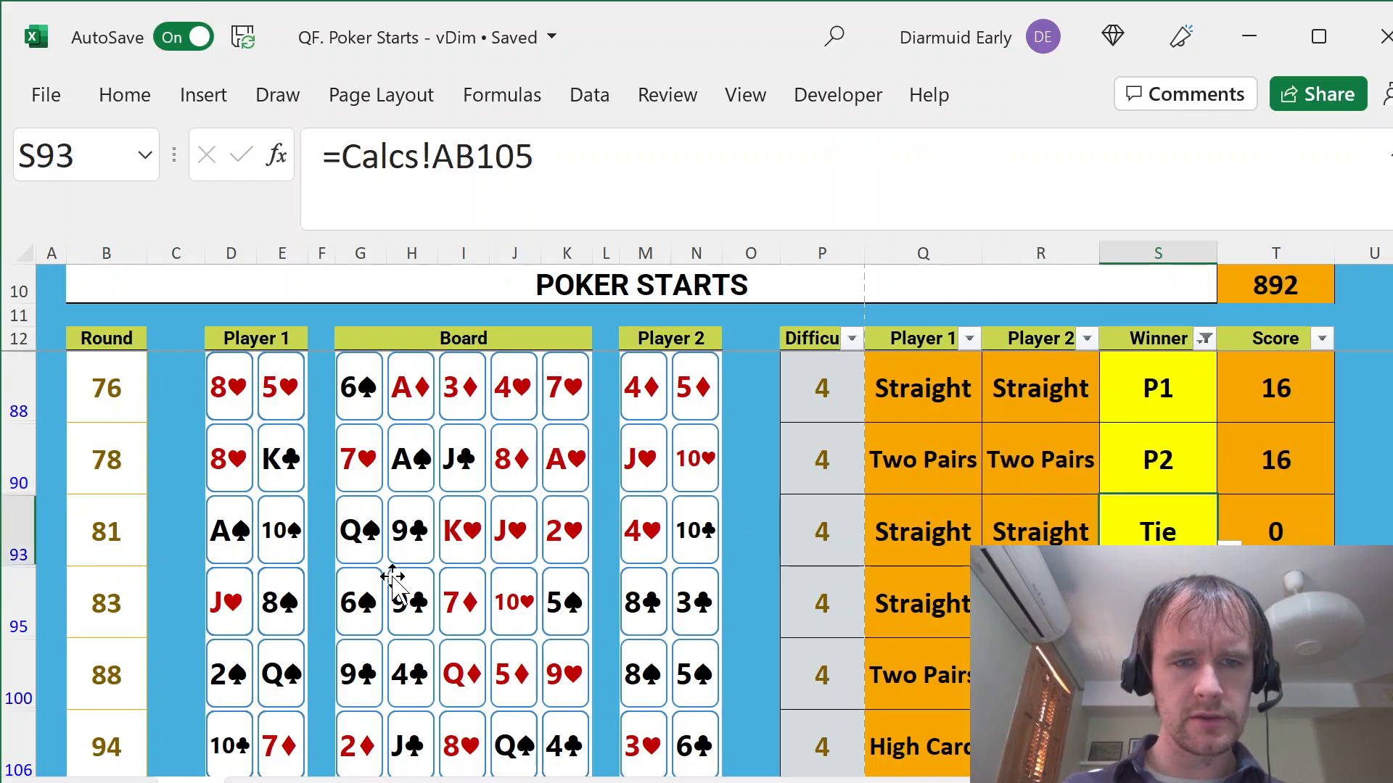
pyautogui.write('P1')
pyautogui.press('Return')
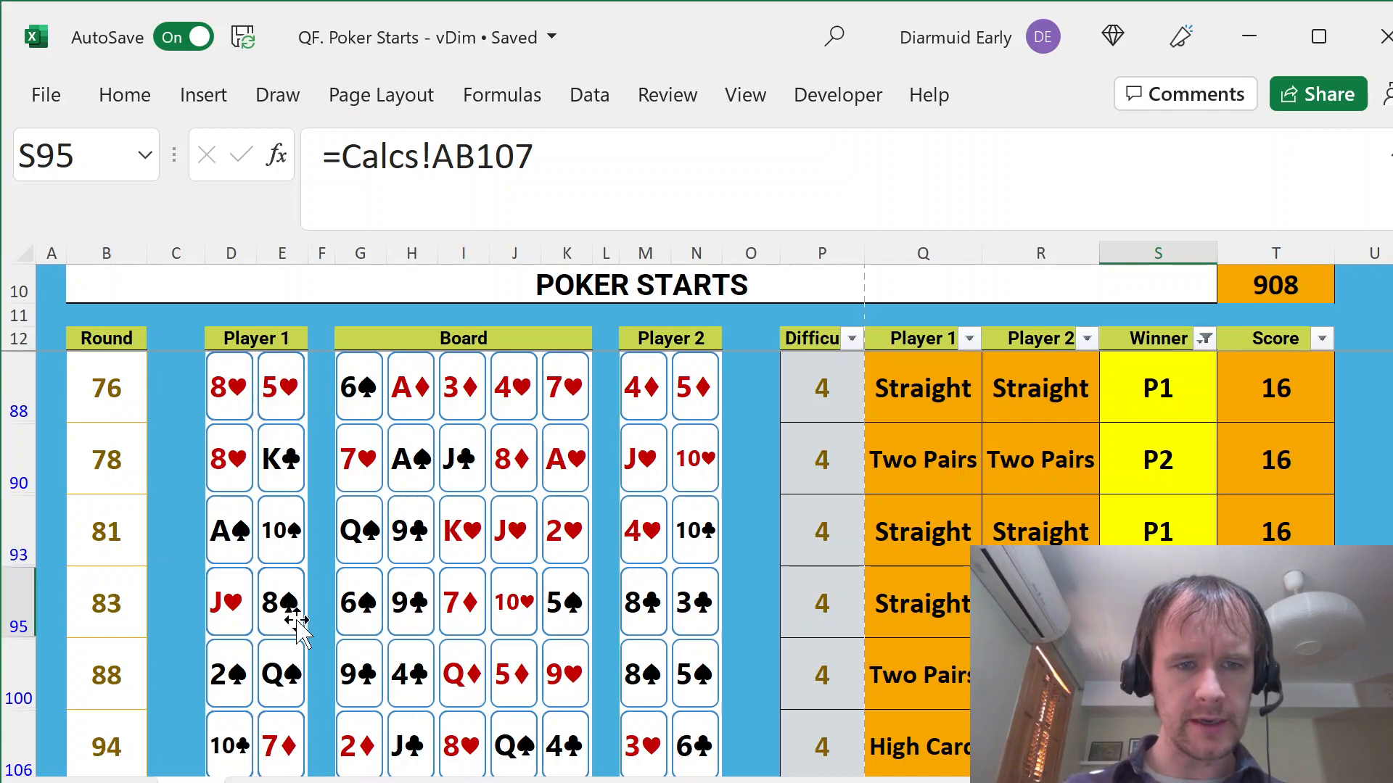
pyautogui.write('P1')
pyautogui.press('Return')
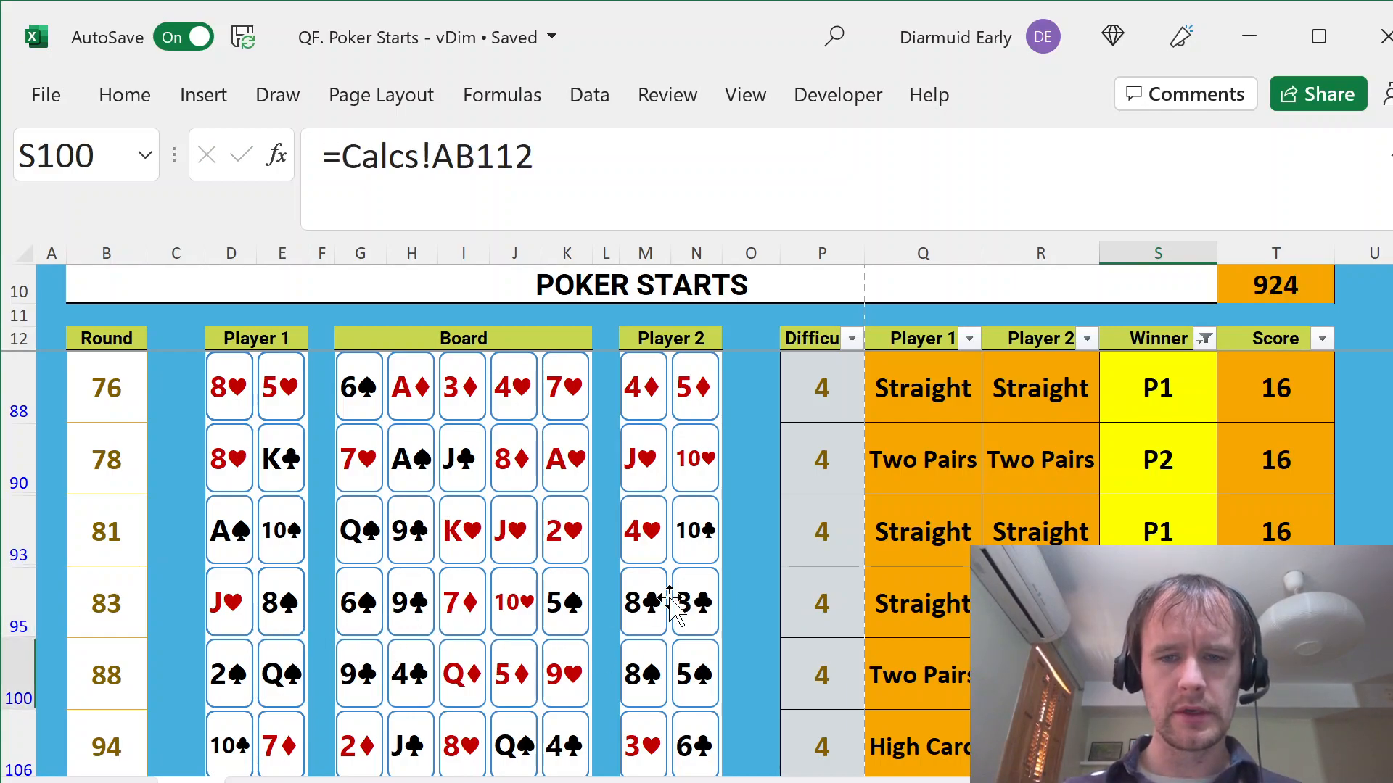
# - Enter P1 as the winner of rounds 88, 94 and 95, and P2 for round 98
pyautogui.scroll(-1, 671, 602)
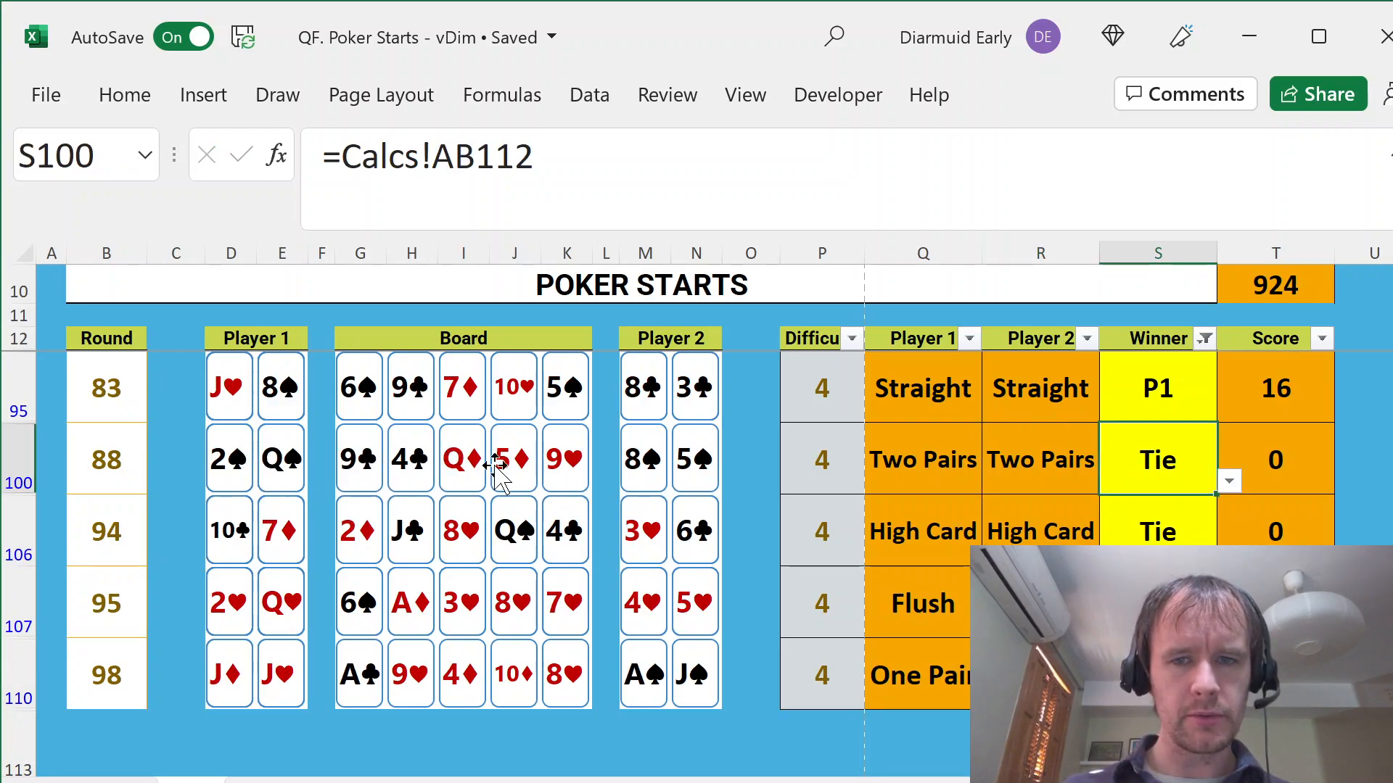
pyautogui.write('P1')
pyautogui.press('Return')
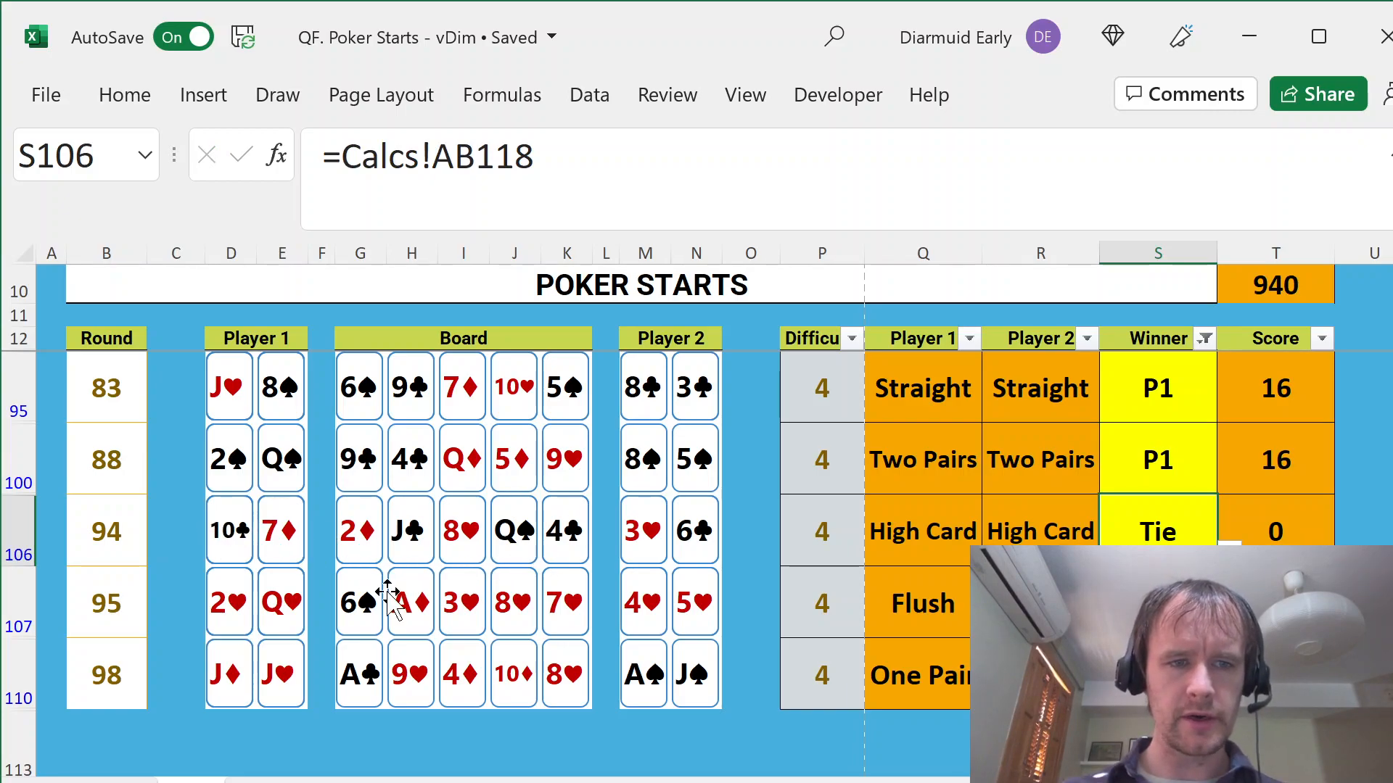
pyautogui.write('P1')
pyautogui.press('Return')
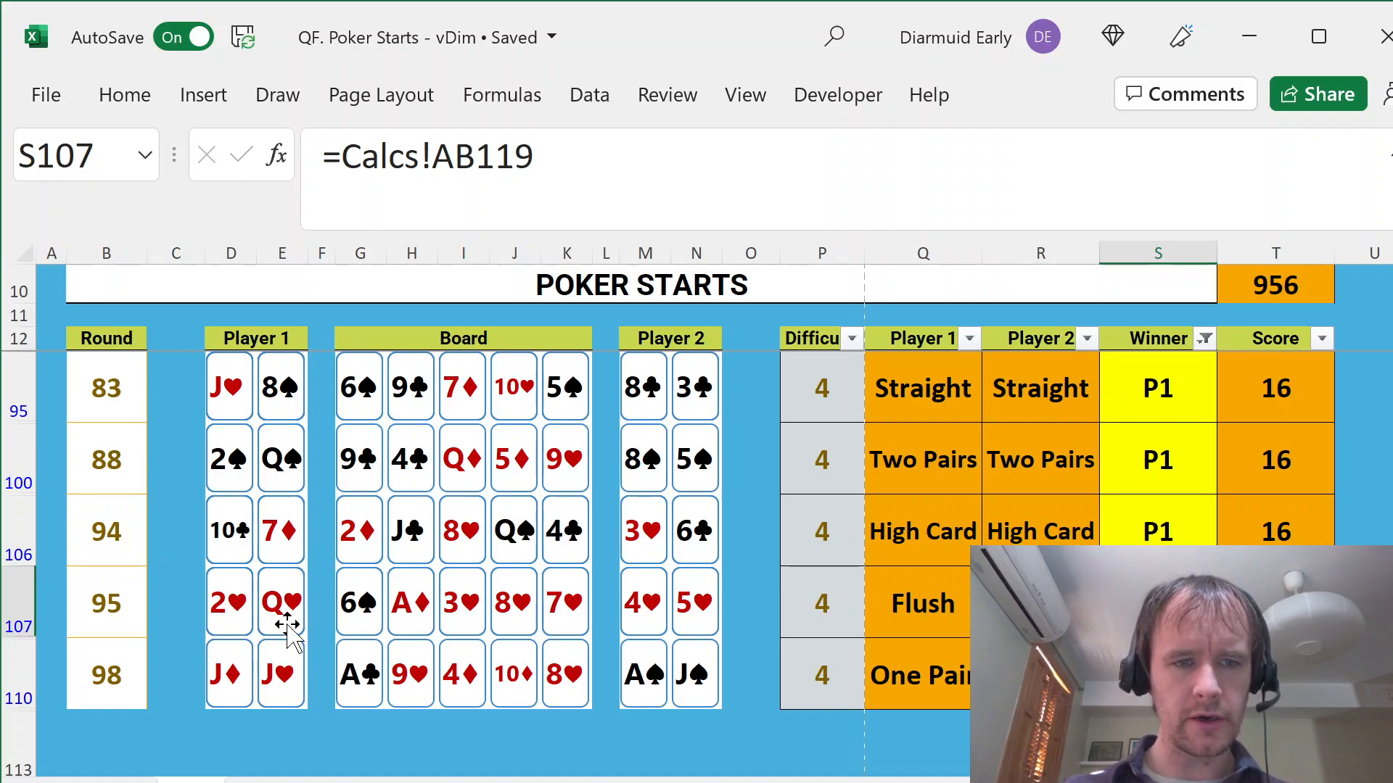
pyautogui.press('Down')
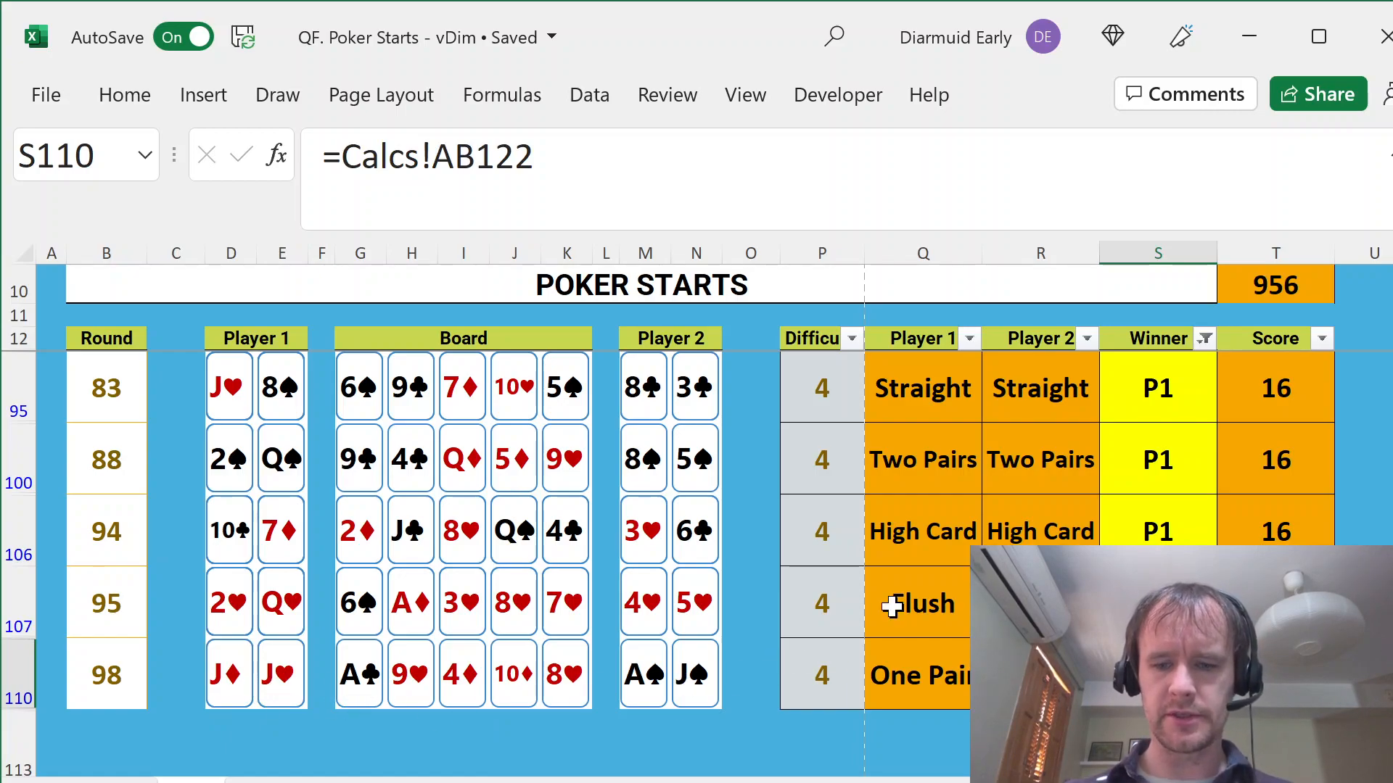
pyautogui.write('P2')
pyautogui.press('Return')
# - Review the cards of round 95 in row 107 against its manually entered winner
pyautogui.press('Up')
pyautogui.press('Up')
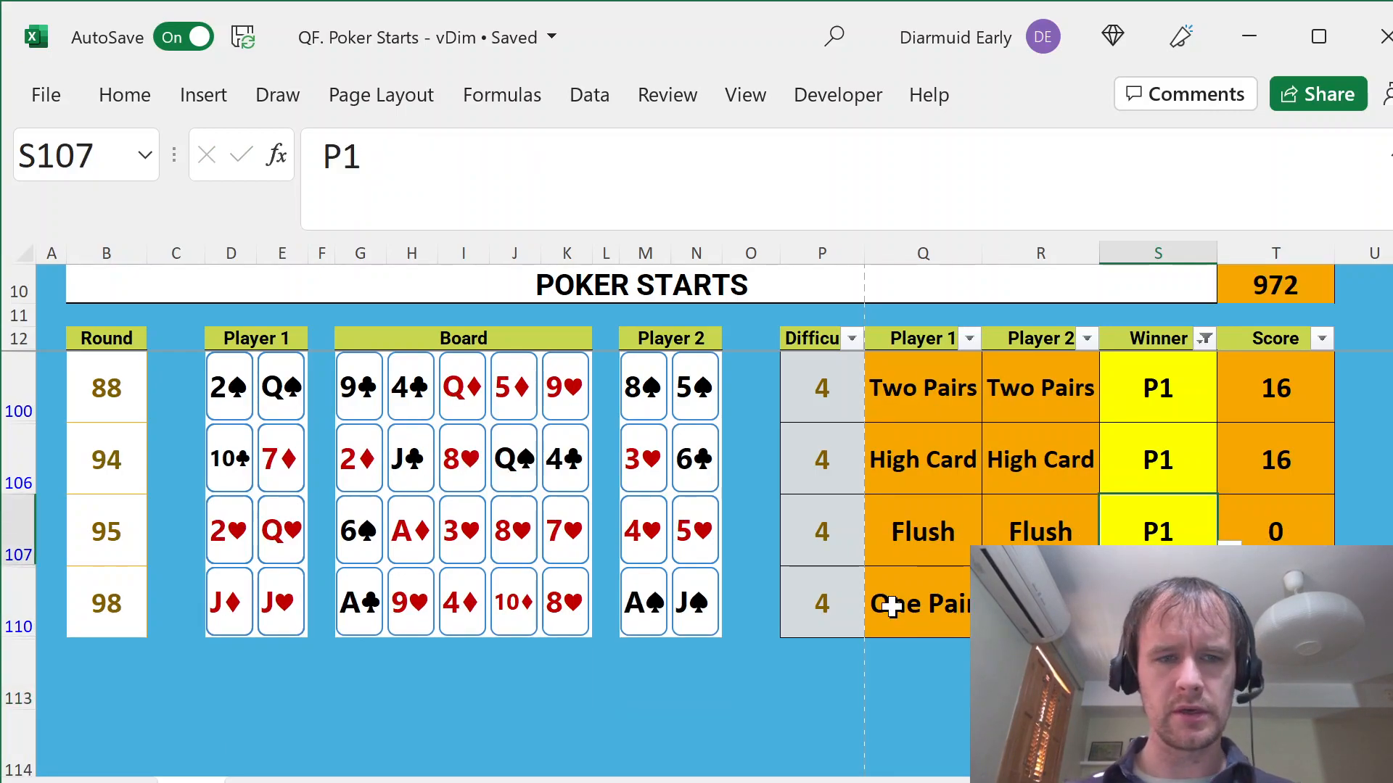
pyautogui.hotkey('shift', 'space')
pyautogui.press('Left')
pyautogui.press('Right')
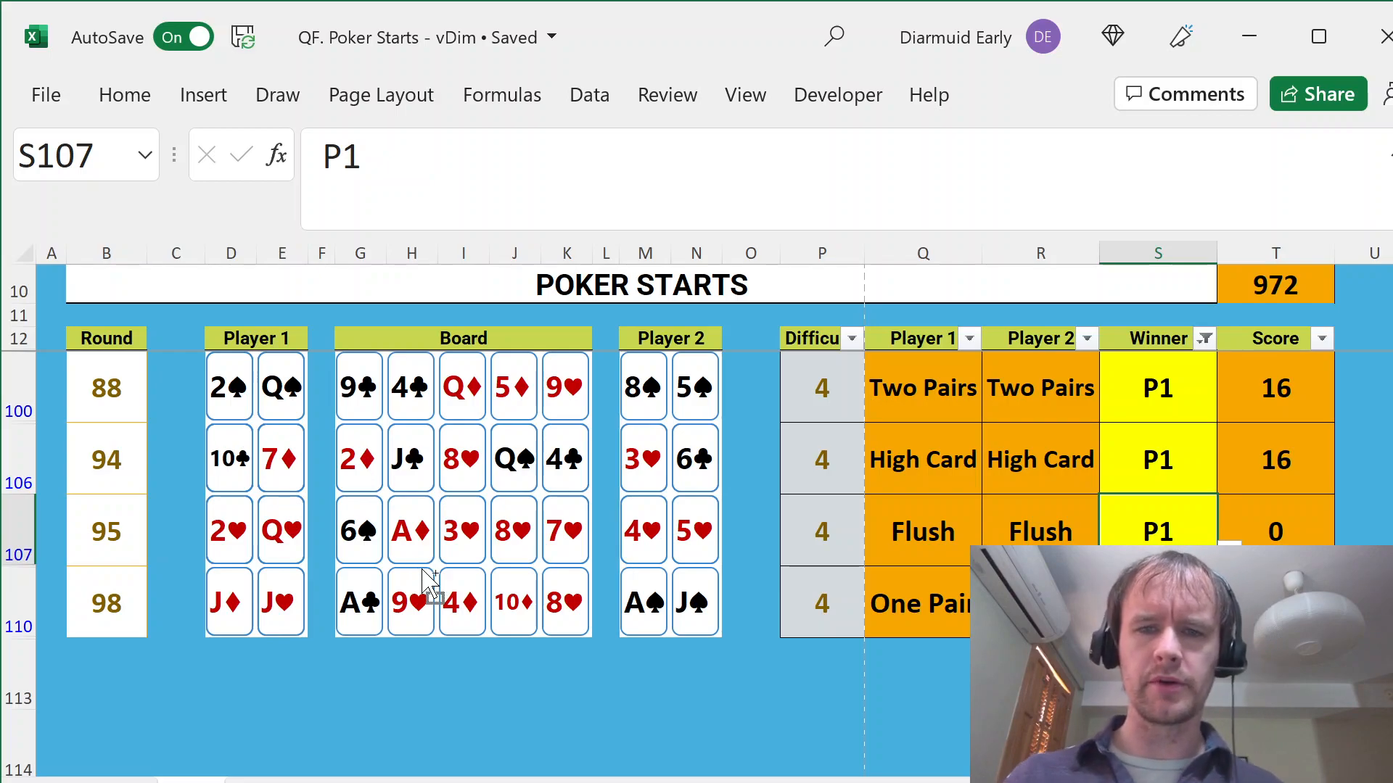
# - Clear the Winner filter and filter the Score column to show only rounds scoring 0
pyautogui.hotkey('ctrl', 'Up')
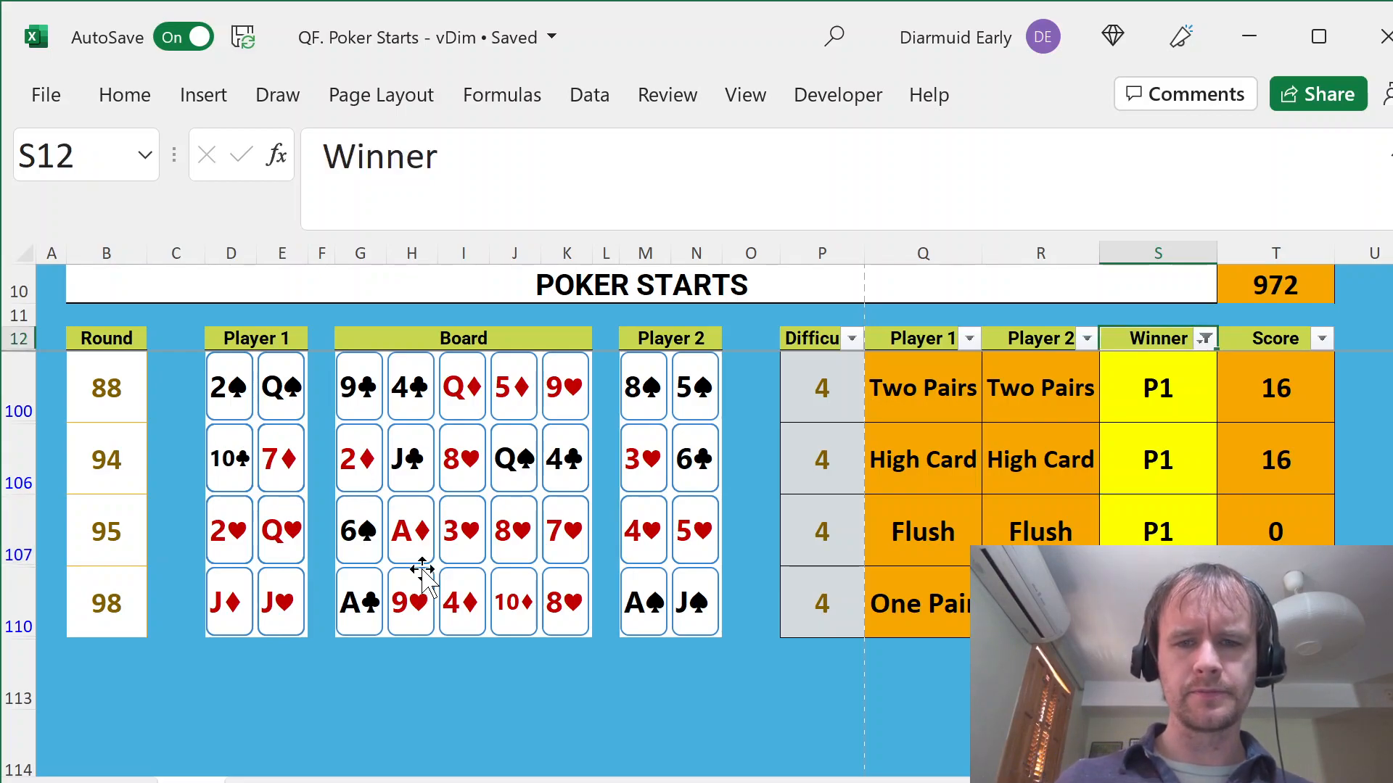
pyautogui.press('alt')
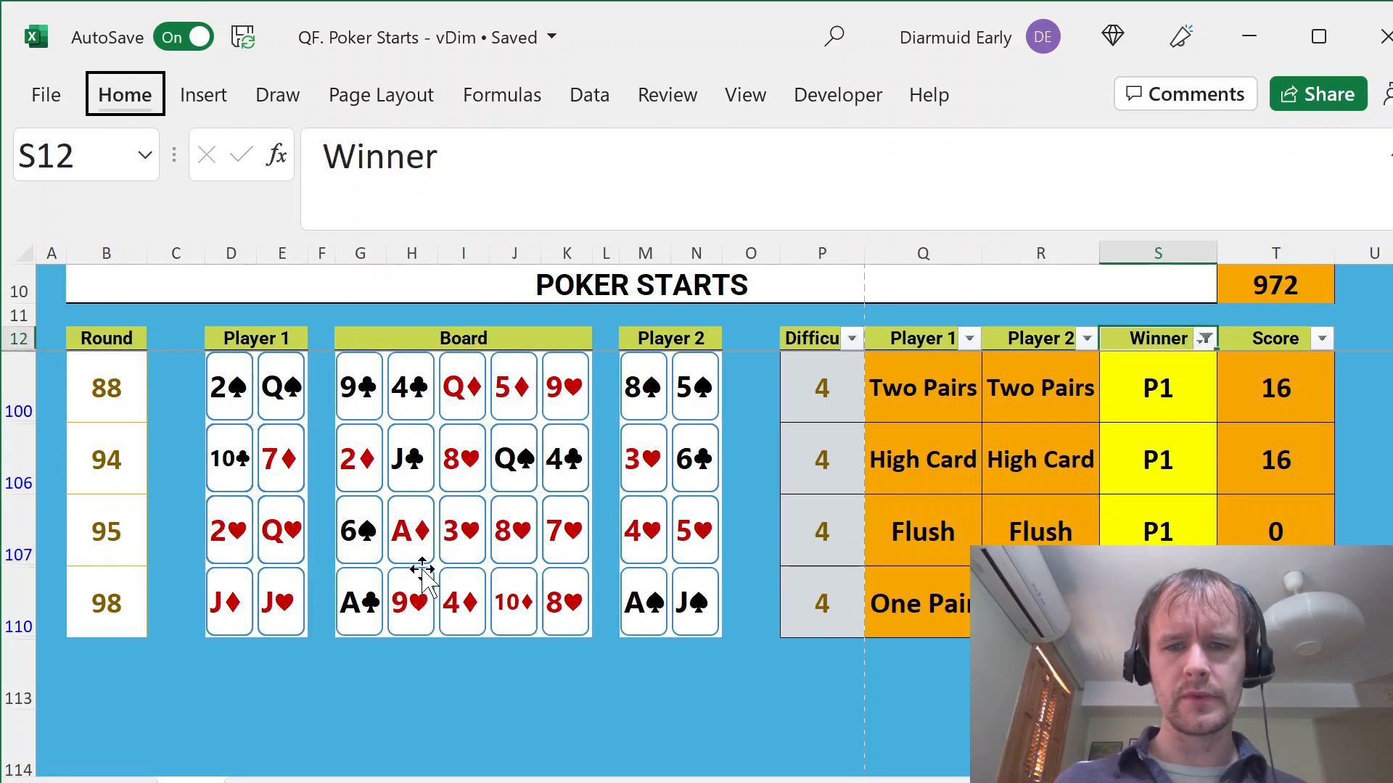
pyautogui.press('h')
pyautogui.press('c')
pyautogui.press('c')
pyautogui.press('Escape')
pyautogui.press('Escape')
pyautogui.hotkey('alt', 'Down')
pyautogui.press('c')
pyautogui.press('Right')
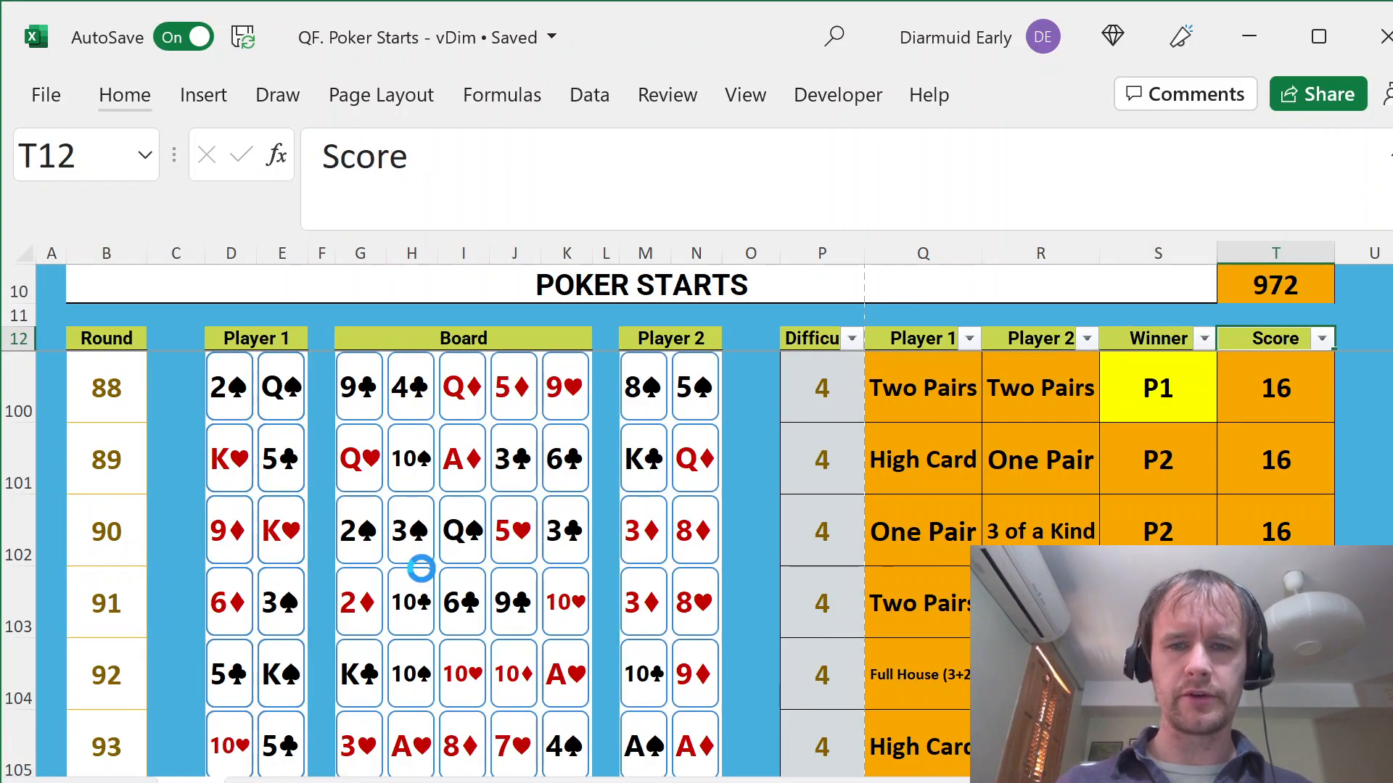
pyautogui.hotkey('alt', 'Down')
pyautogui.press('o')
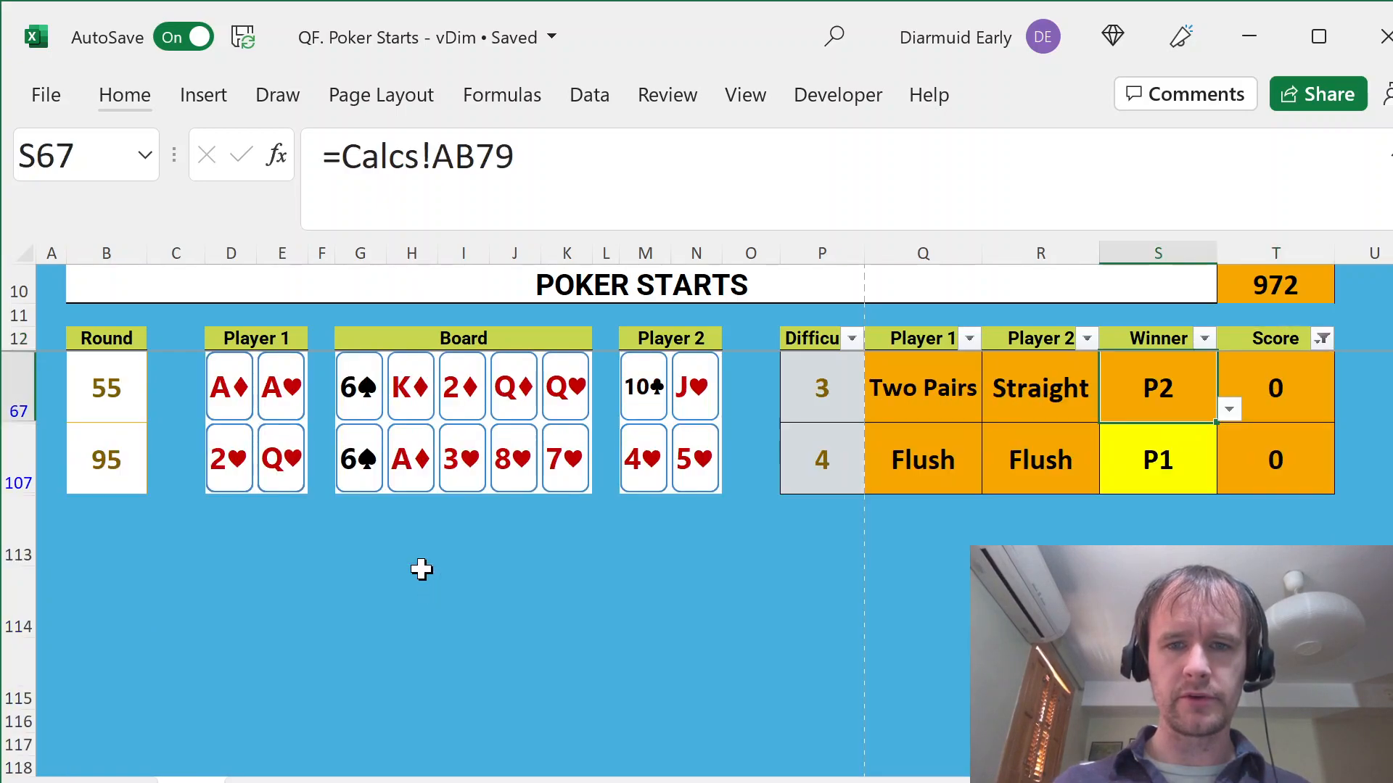
# - Check round 55's answer links, then set the game number in C2 of the Calcs sheet to 55
pyautogui.press('Left')
pyautogui.press('Left')
pyautogui.press('Right')
pyautogui.press('Left')
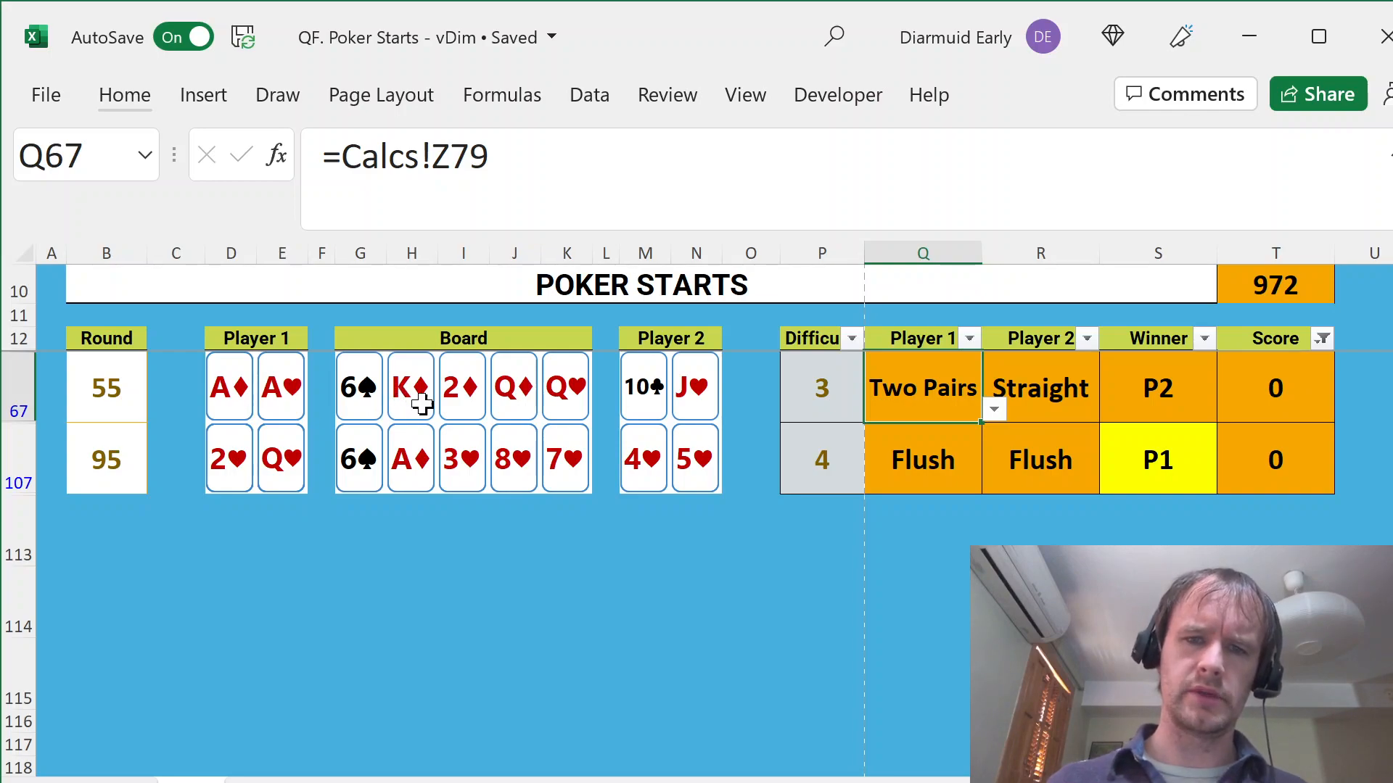
pyautogui.hotkey('ctrl', 'pagedown')
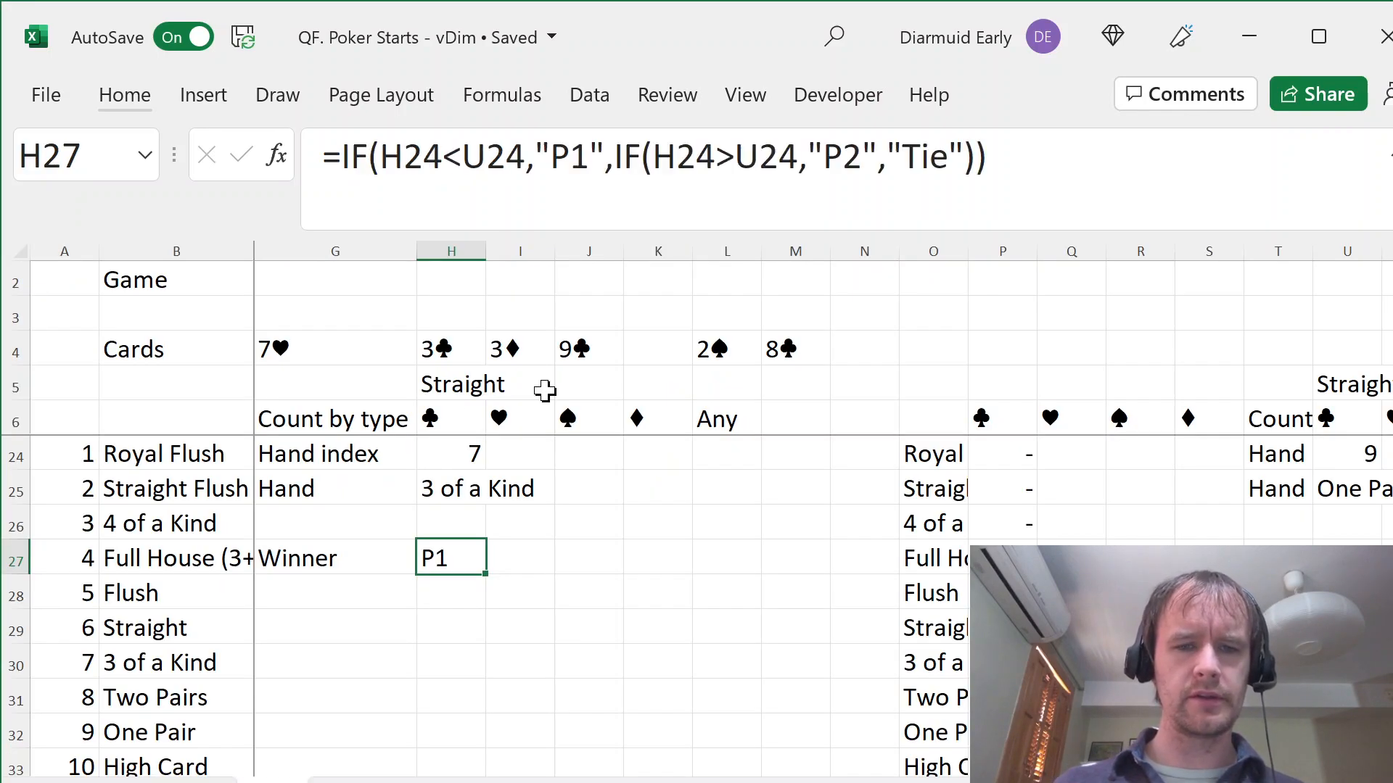
pyautogui.press('Right')
pyautogui.hotkey('ctrl', 'pageup')
pyautogui.hotkey('ctrl', 'pagedown')
pyautogui.click(185, 294)
pyautogui.press('Right')
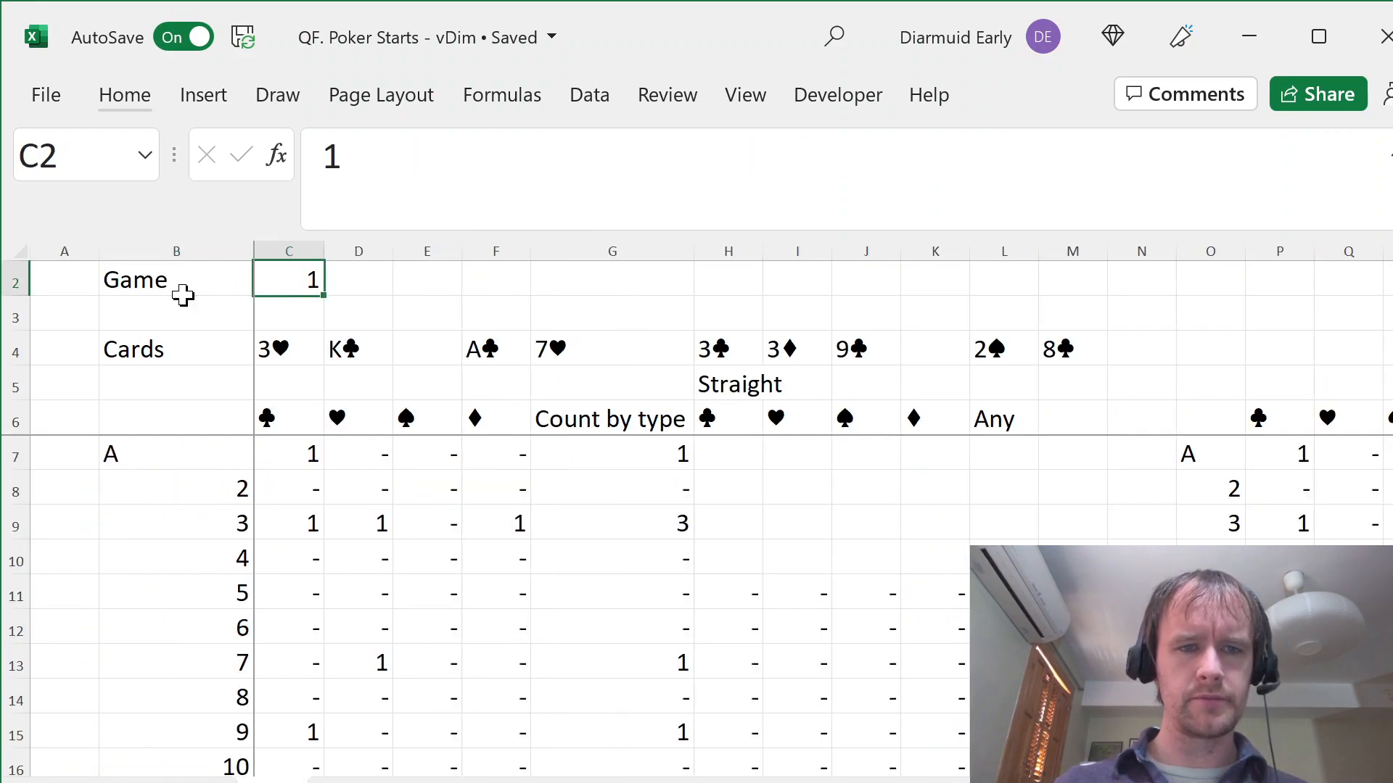
pyautogui.write('55')
pyautogui.press('Return')
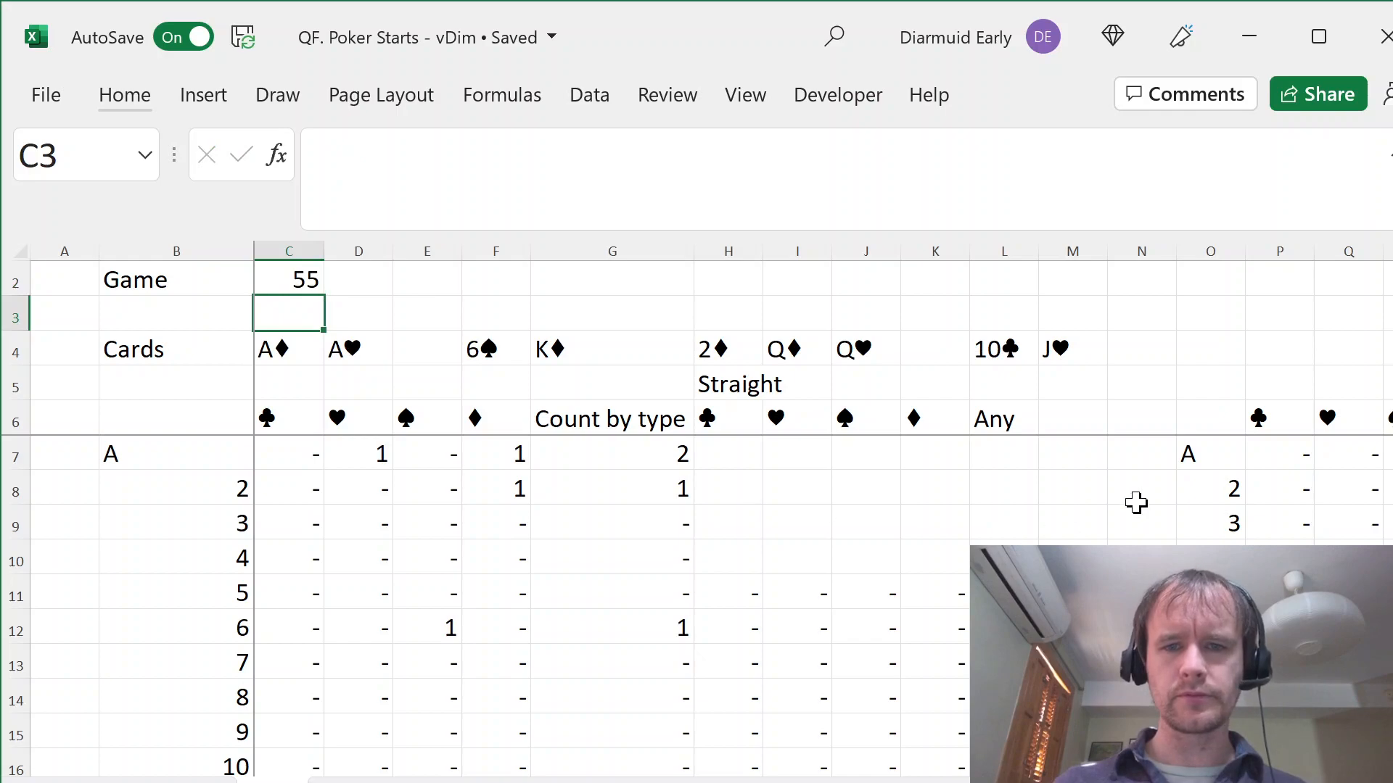
# - Inspect Player 2's straight calculation on the Calcs sheet, including the Any formula in Y20
pyautogui.click(1197, 488)
pyautogui.hotkey('ctrl', 'Right')
pyautogui.hotkey('ctrl', 'Right')
pyautogui.hotkey('ctrl', 'Left')
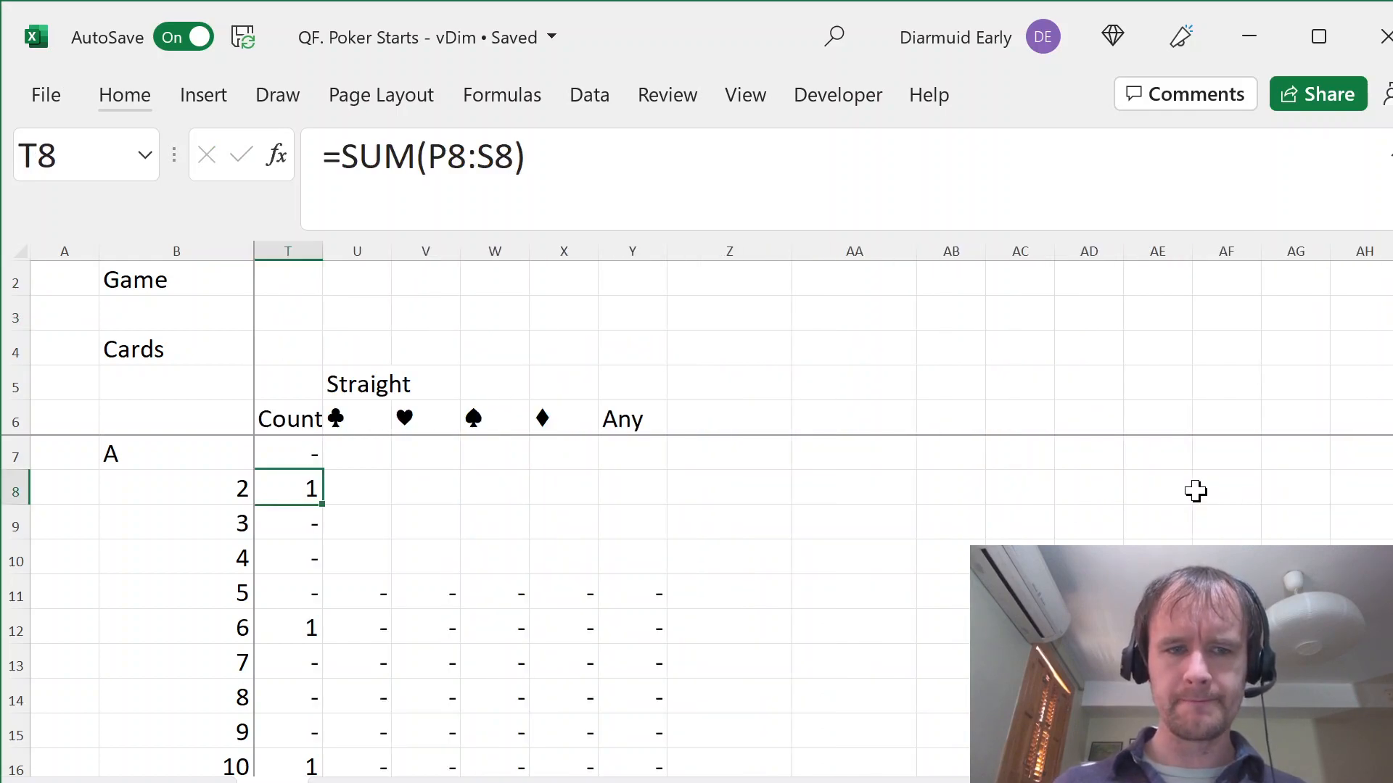
pyautogui.press('Down')
pyautogui.press('Right')
pyautogui.press('Down')
pyautogui.press('Down')
pyautogui.hotkey('ctrl', 'Down')
pyautogui.hotkey('ctrl', 'Right')
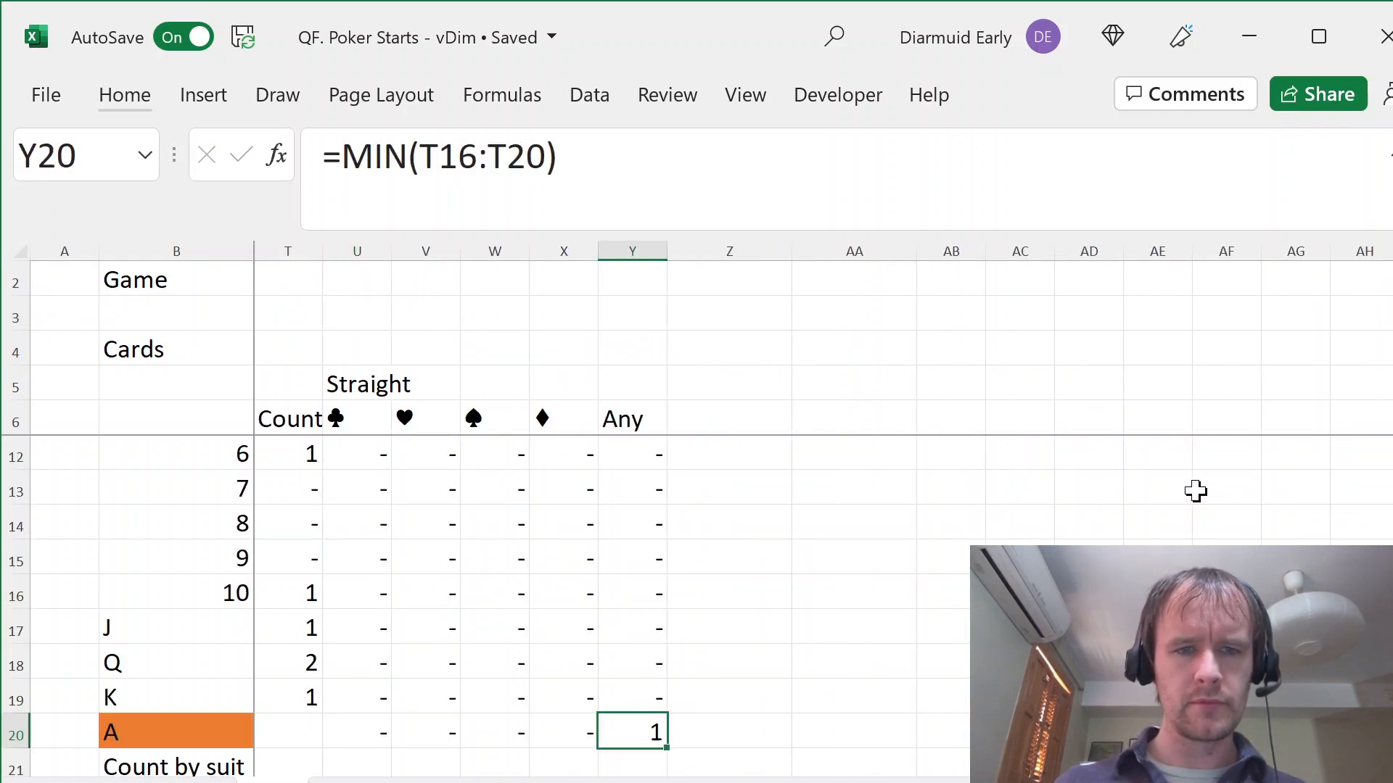
pyautogui.press('F2')
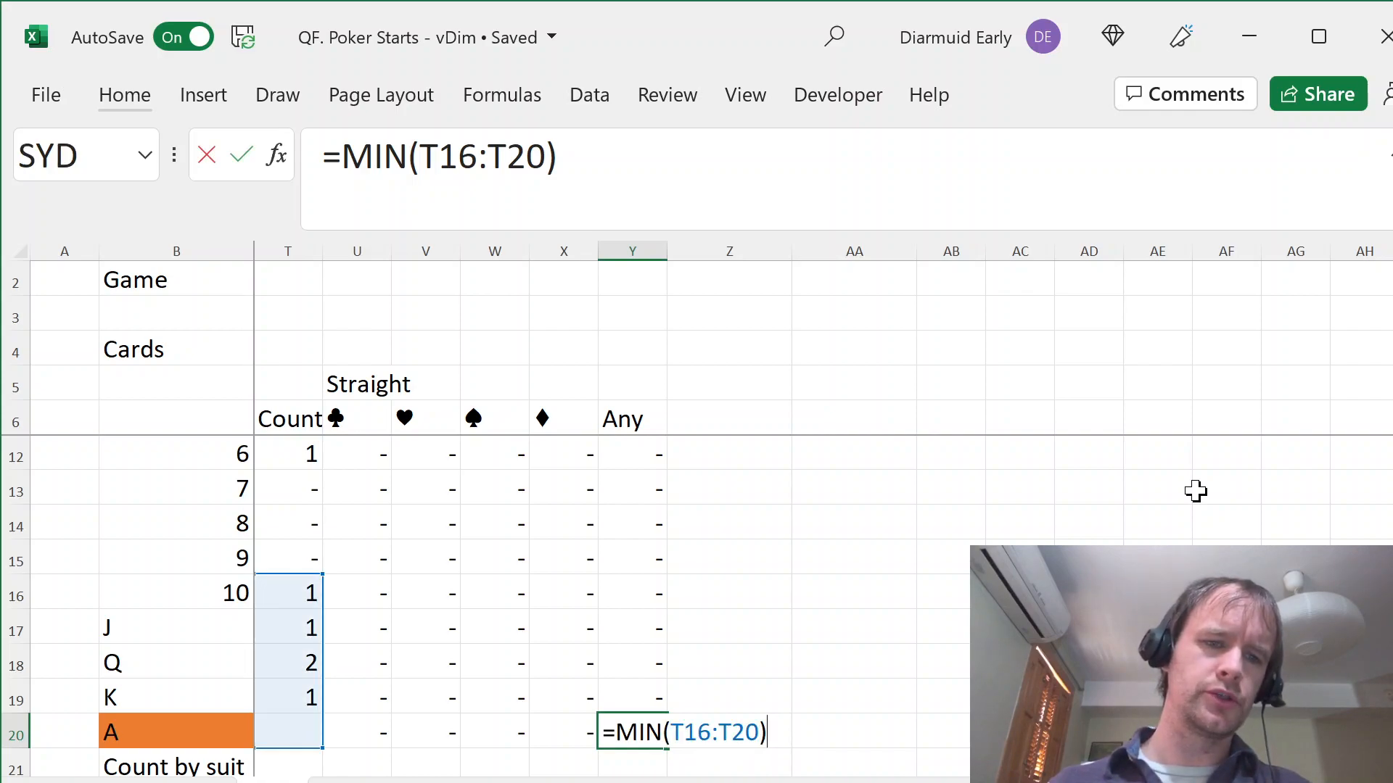
pyautogui.press('Escape')
# - Trace the ace row of Player 2's grid back through the counts to the COUNTIFS range at P20
pyautogui.press('Left')
pyautogui.press('Left')
pyautogui.press('Left')
pyautogui.press('Left')
pyautogui.press('Left')
pyautogui.press('Left')
pyautogui.press('Left')
pyautogui.press('Left')
pyautogui.press('Left')
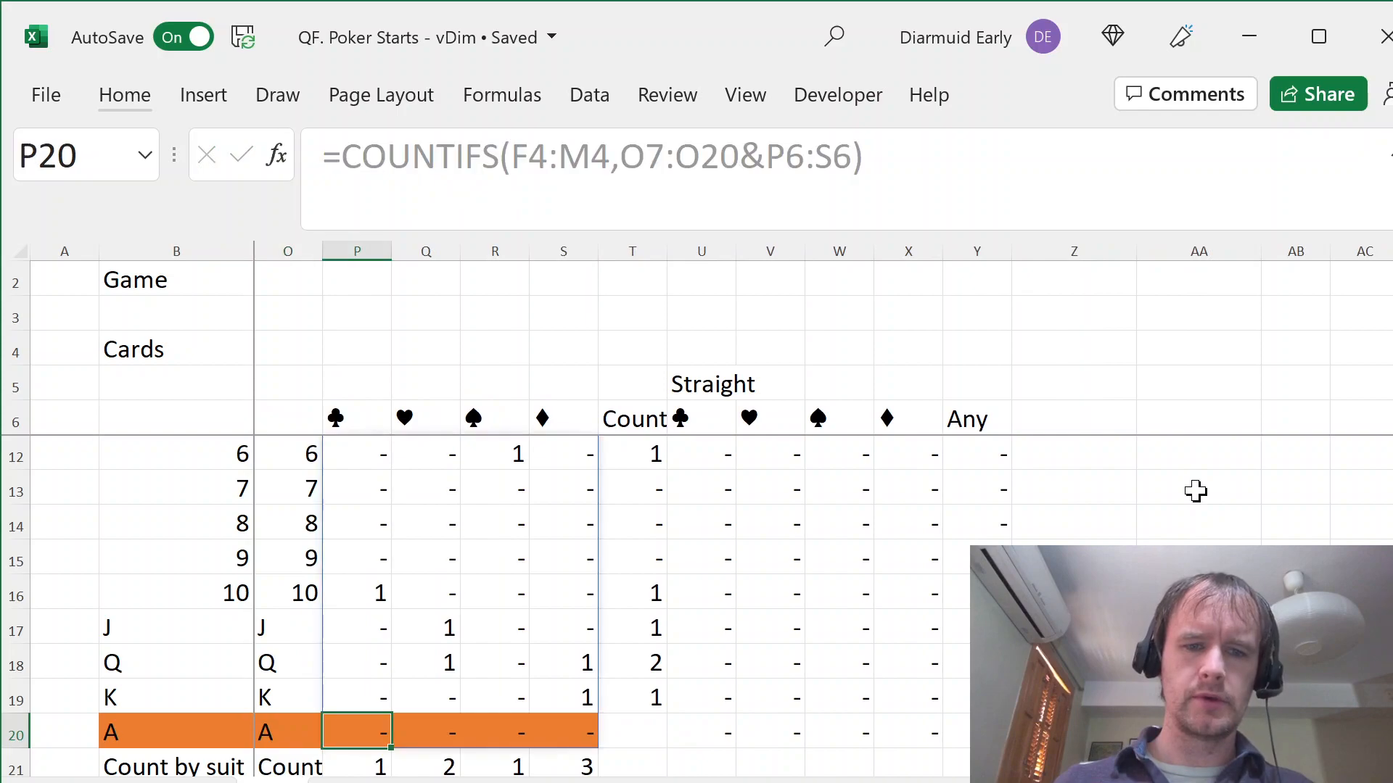
# - Compare Player 2's Any straight formulas in column Y from row 20 up to row 11 and back
pyautogui.press('Right')
pyautogui.press('Right')
pyautogui.press('Right')
pyautogui.press('Right')
pyautogui.press('Right')
pyautogui.press('Right')
pyautogui.press('Right')
pyautogui.press('Right')
pyautogui.press('Right')
pyautogui.press('Up')
pyautogui.press('Up')
pyautogui.press('Up')
pyautogui.press('Up')
pyautogui.press('Up')
pyautogui.press('Up')
pyautogui.press('Up')
pyautogui.press('Up')
pyautogui.press('Up')
pyautogui.press('Up')
pyautogui.press('Up')
pyautogui.press('Up')
pyautogui.press('Up')
pyautogui.press('Up')
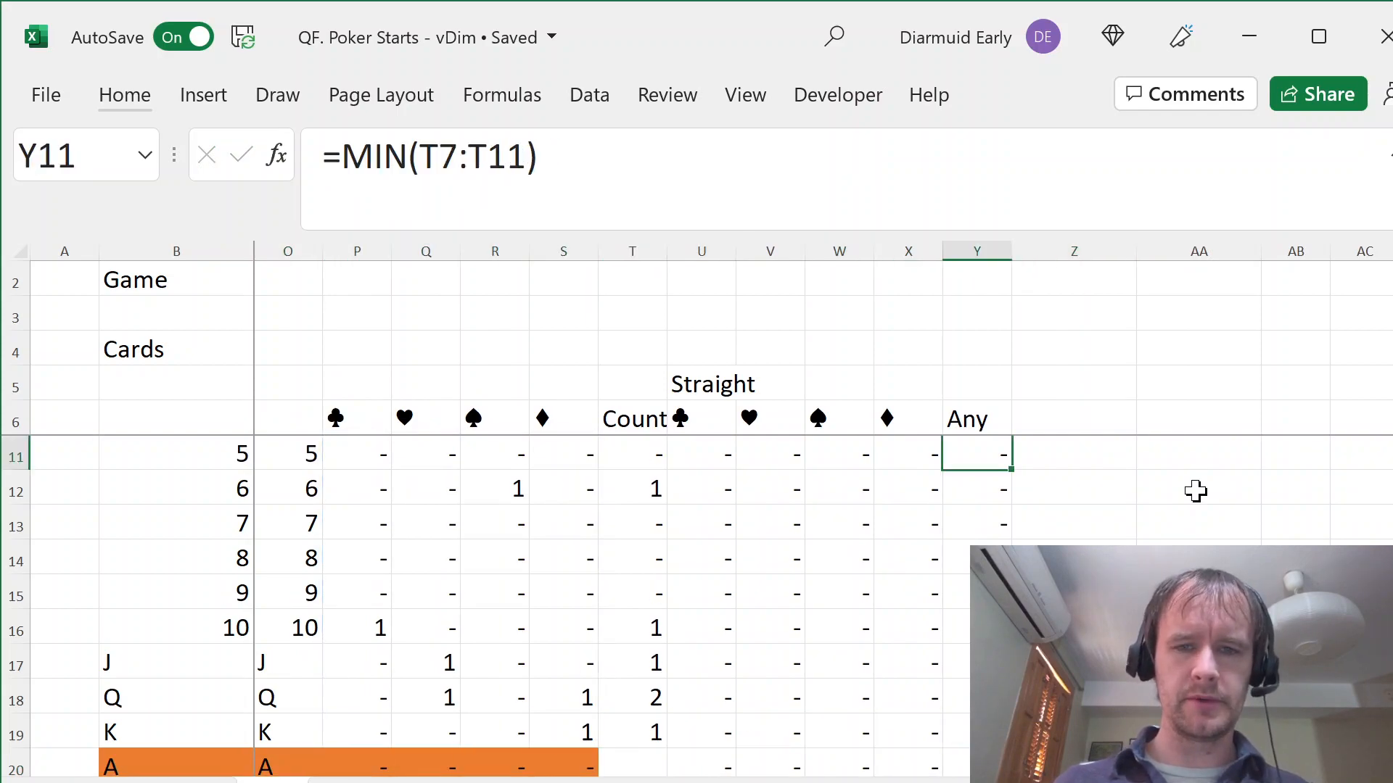
pyautogui.press('Down')
pyautogui.press('Down')
pyautogui.press('Down')
pyautogui.press('Down')
pyautogui.press('Down')
pyautogui.press('Down')
pyautogui.press('Down')
pyautogui.press('Down')
pyautogui.press('Down')
pyautogui.press('Down')
pyautogui.press('Down')
pyautogui.press('Down')
pyautogui.press('Down')
pyautogui.press('Down')
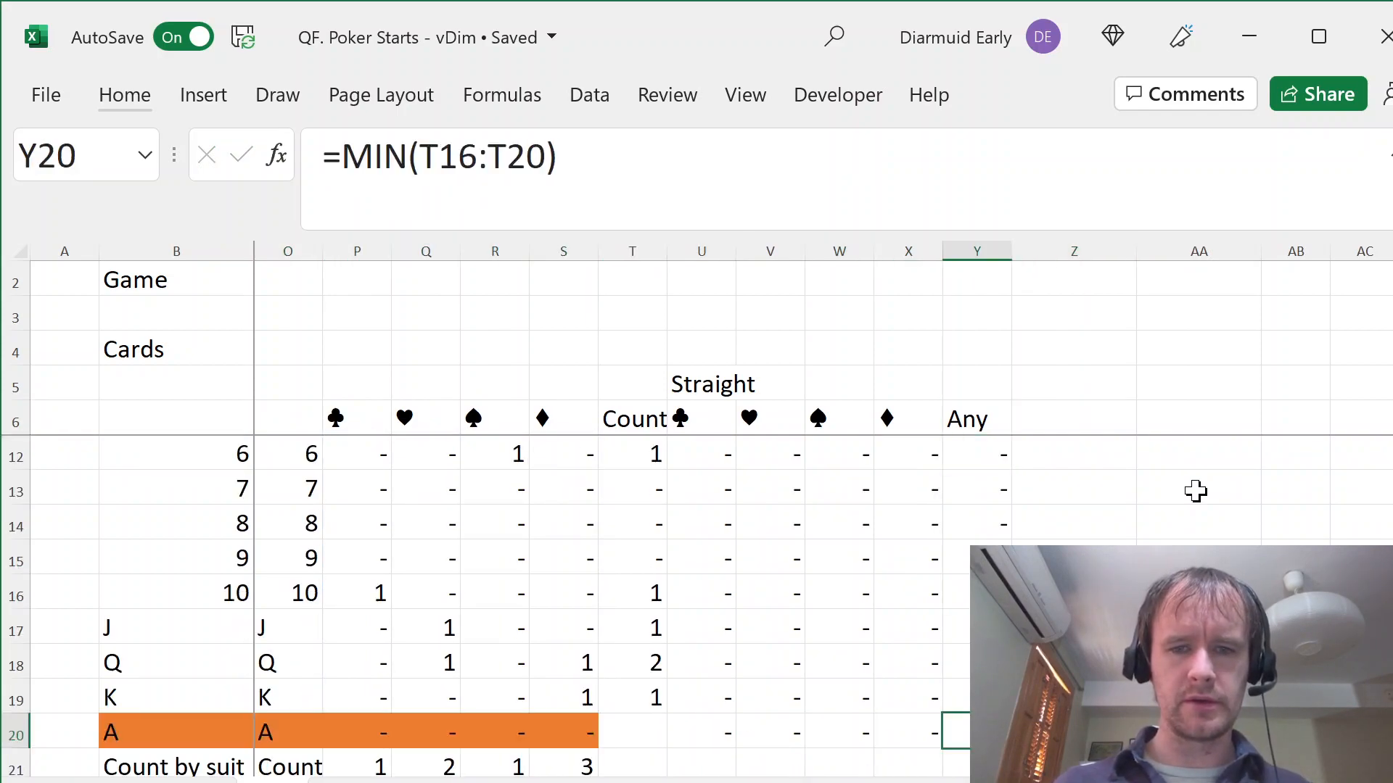
# - Inspect the Count formula in T19 and the ace row's cells around T20
pyautogui.press('Left')
pyautogui.press('Left')
pyautogui.press('Left')
pyautogui.press('Left')
pyautogui.press('Left')
pyautogui.press('Up')
pyautogui.press('F2')
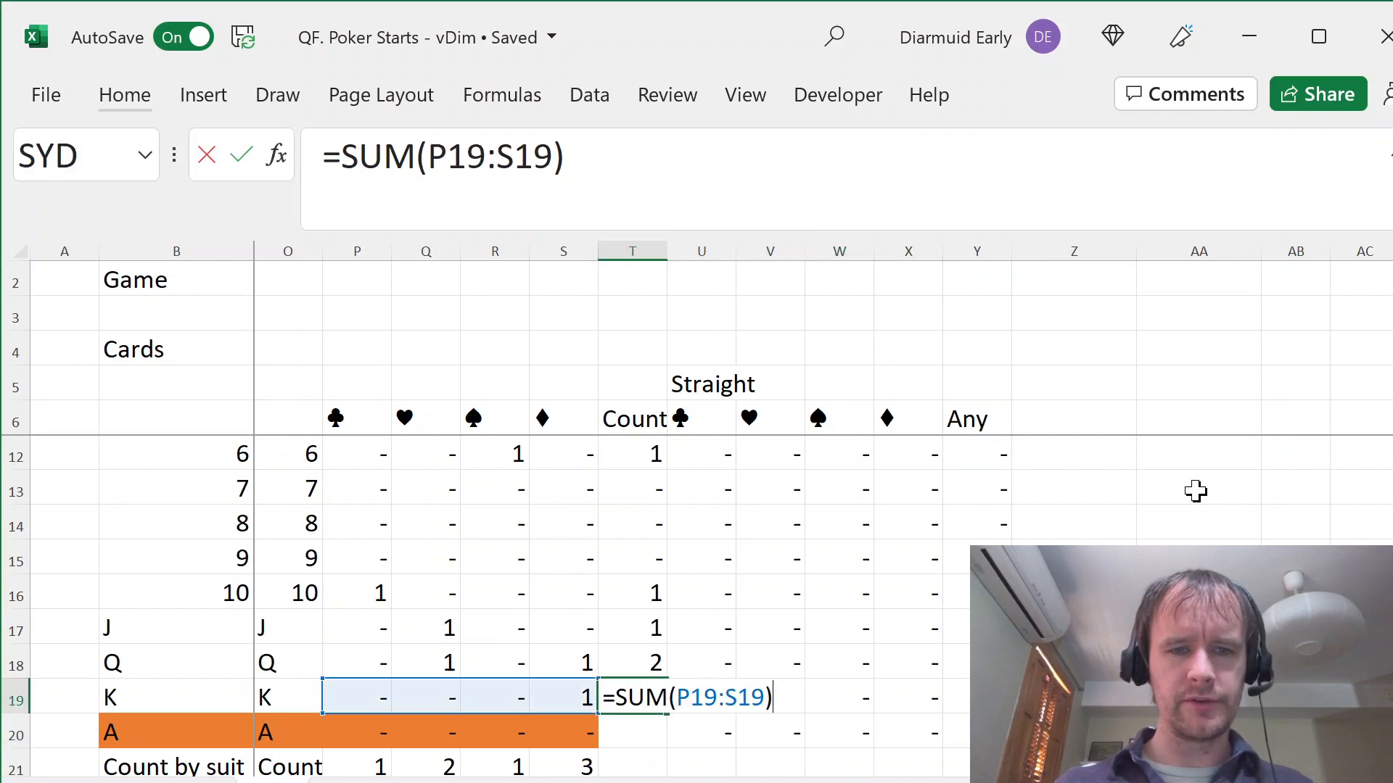
pyautogui.press('Escape')
pyautogui.press('Down')
pyautogui.press('Left')
pyautogui.press('Right')
pyautogui.press('Left')
pyautogui.press('Left')
pyautogui.hotkey('shift', 'space')
pyautogui.press('Right')
pyautogui.press('Right')
pyautogui.hotkey('ctrl', 'shift', 'Up')
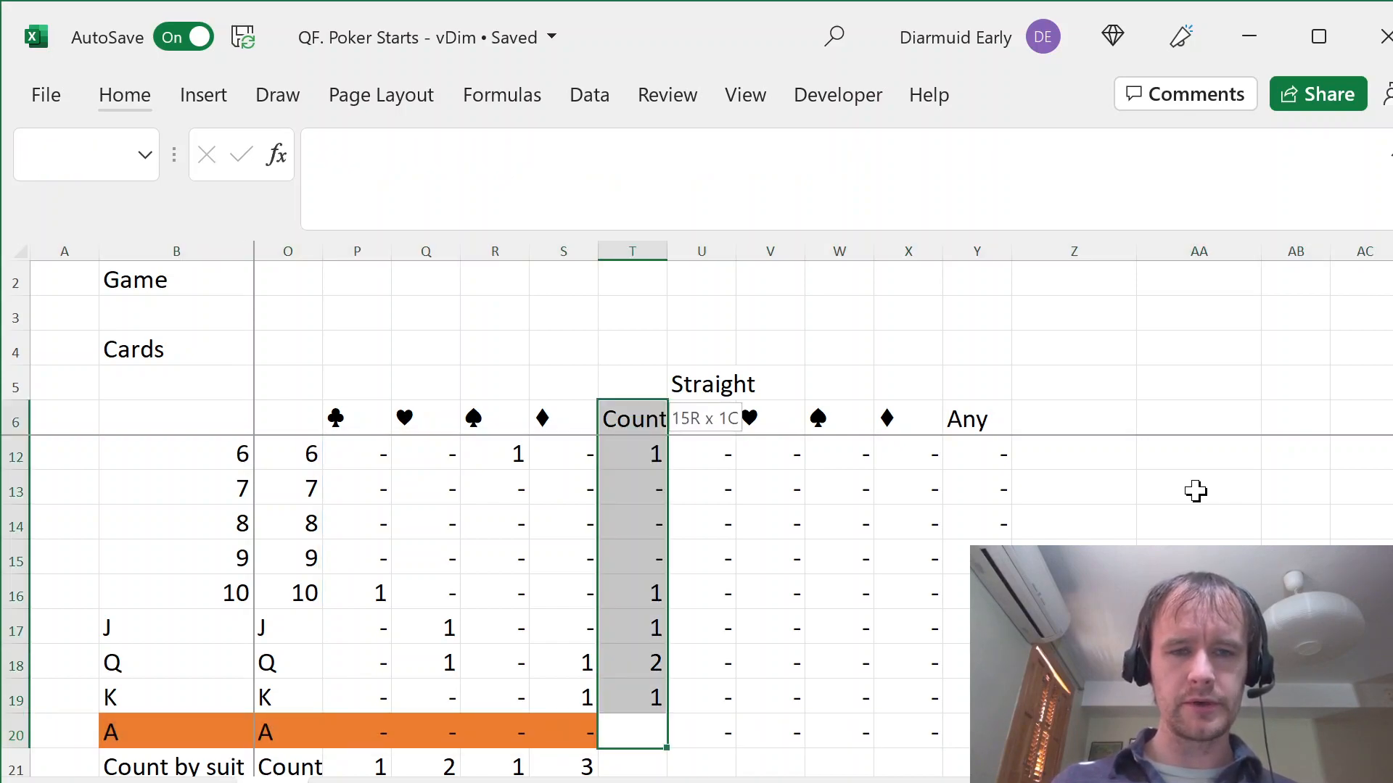
# - Check the ace row's suit straight formulas and fill T20 with the missing count =SUM(P20:S20)
pyautogui.press('Down')
pyautogui.press('Up')
pyautogui.press('Right')
pyautogui.press('Right')
pyautogui.press('Right')
pyautogui.press('Right')
pyautogui.press('Right')
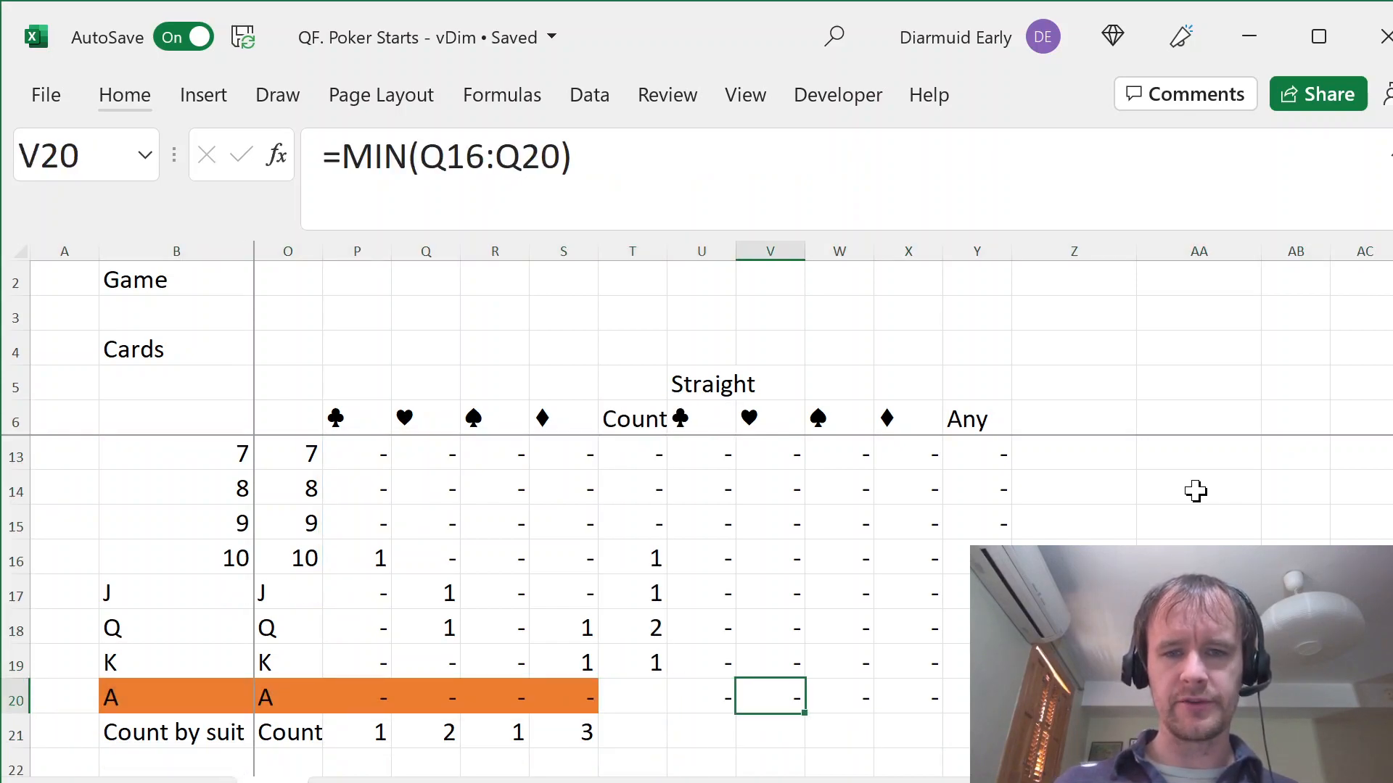
pyautogui.press('Left')
pyautogui.press('Left')
pyautogui.press('Left')
pyautogui.press('Left')
pyautogui.press('Left')
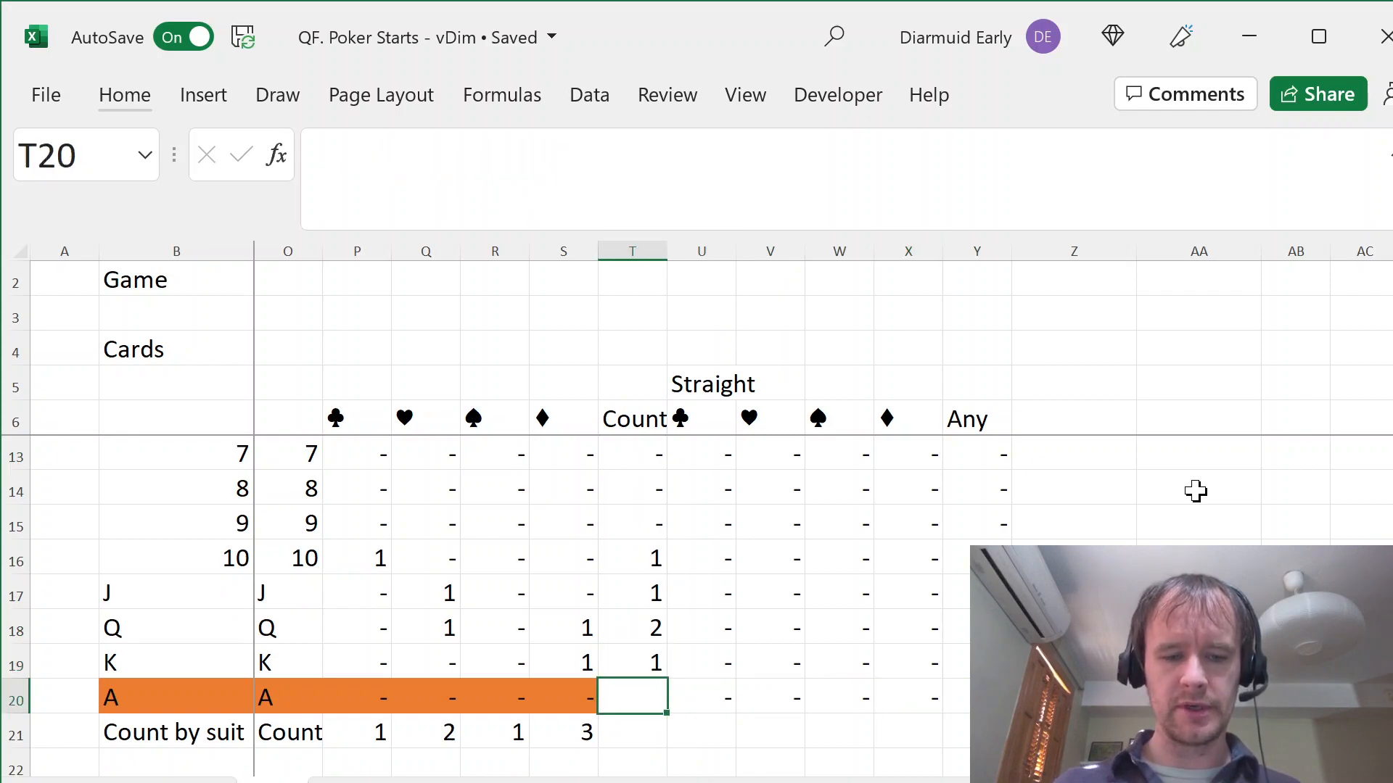
pyautogui.press('Down')
# - Inspect Player 2's Royal Flush formula in P24 against the ace count in T20
pyautogui.press('Left')
pyautogui.press('Down')
pyautogui.press('Down')
pyautogui.press('Down')
pyautogui.press('Left')
pyautogui.press('Left')
pyautogui.press('Left')
pyautogui.press('Down')
pyautogui.press('Left')
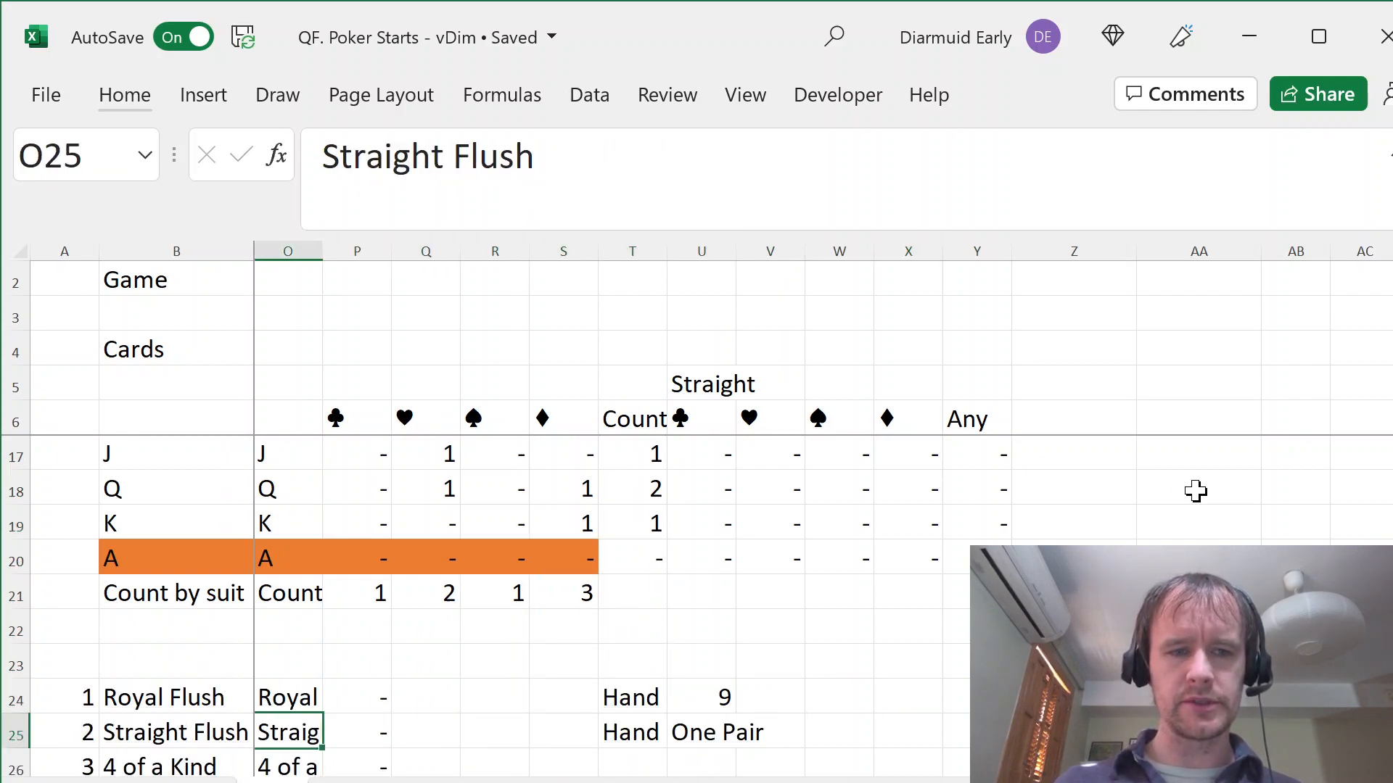
pyautogui.press('Up')
pyautogui.press('Right')
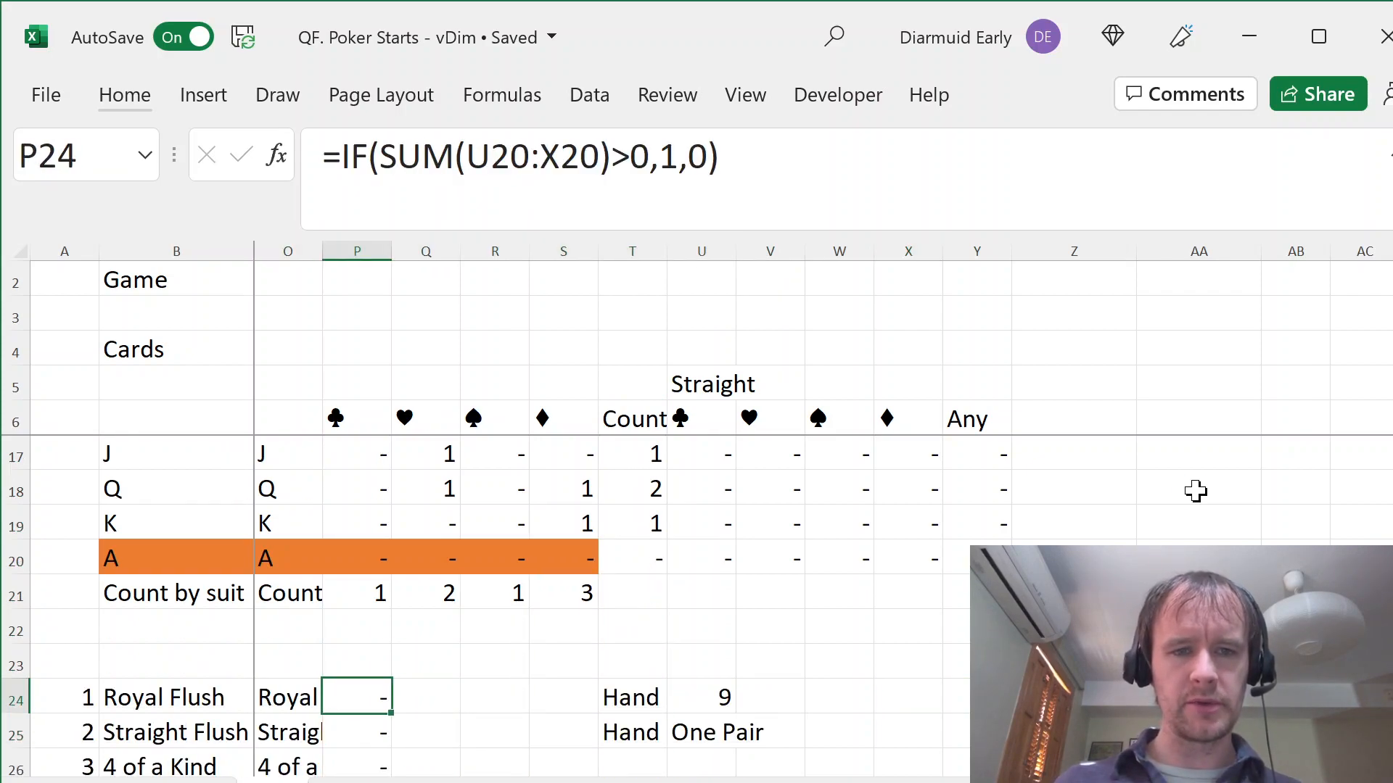
pyautogui.click(646, 558)
pyautogui.click(370, 693)
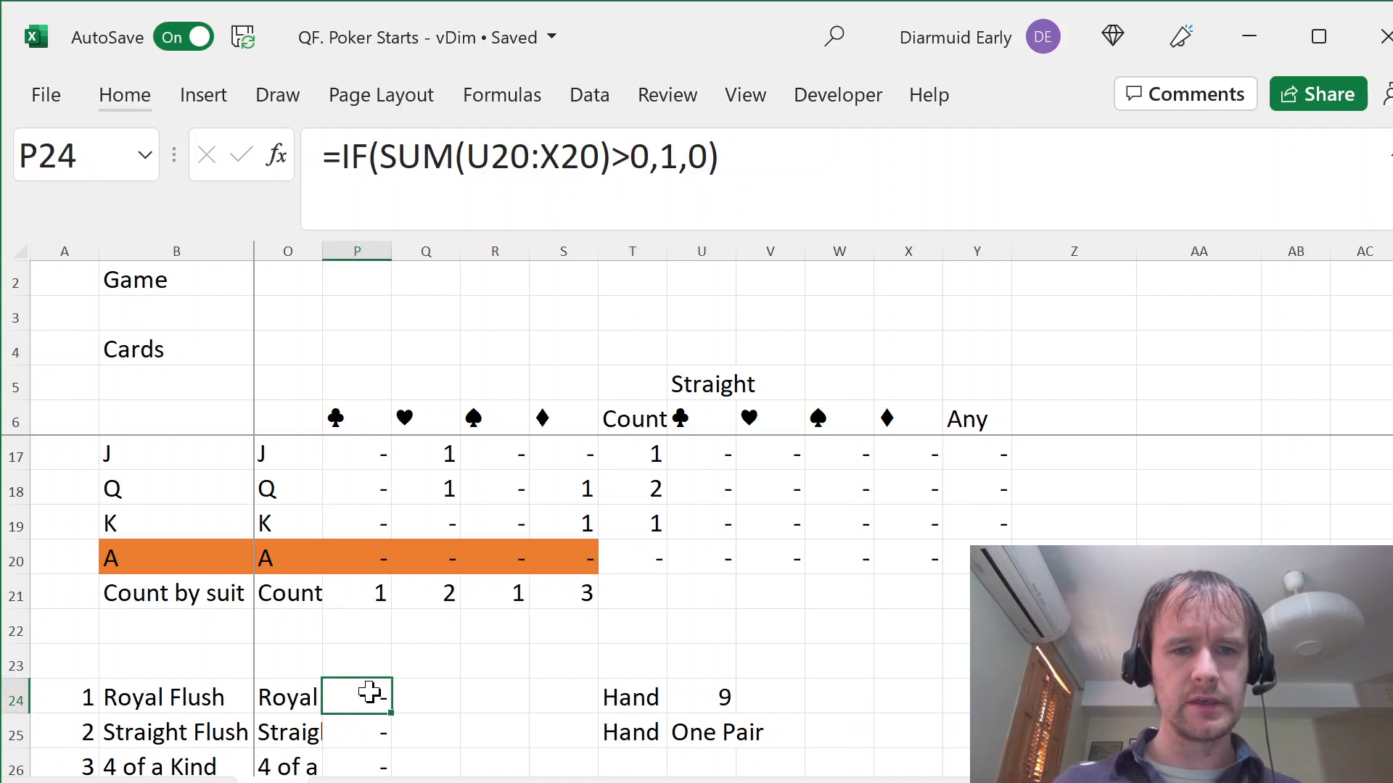
pyautogui.click(629, 555)
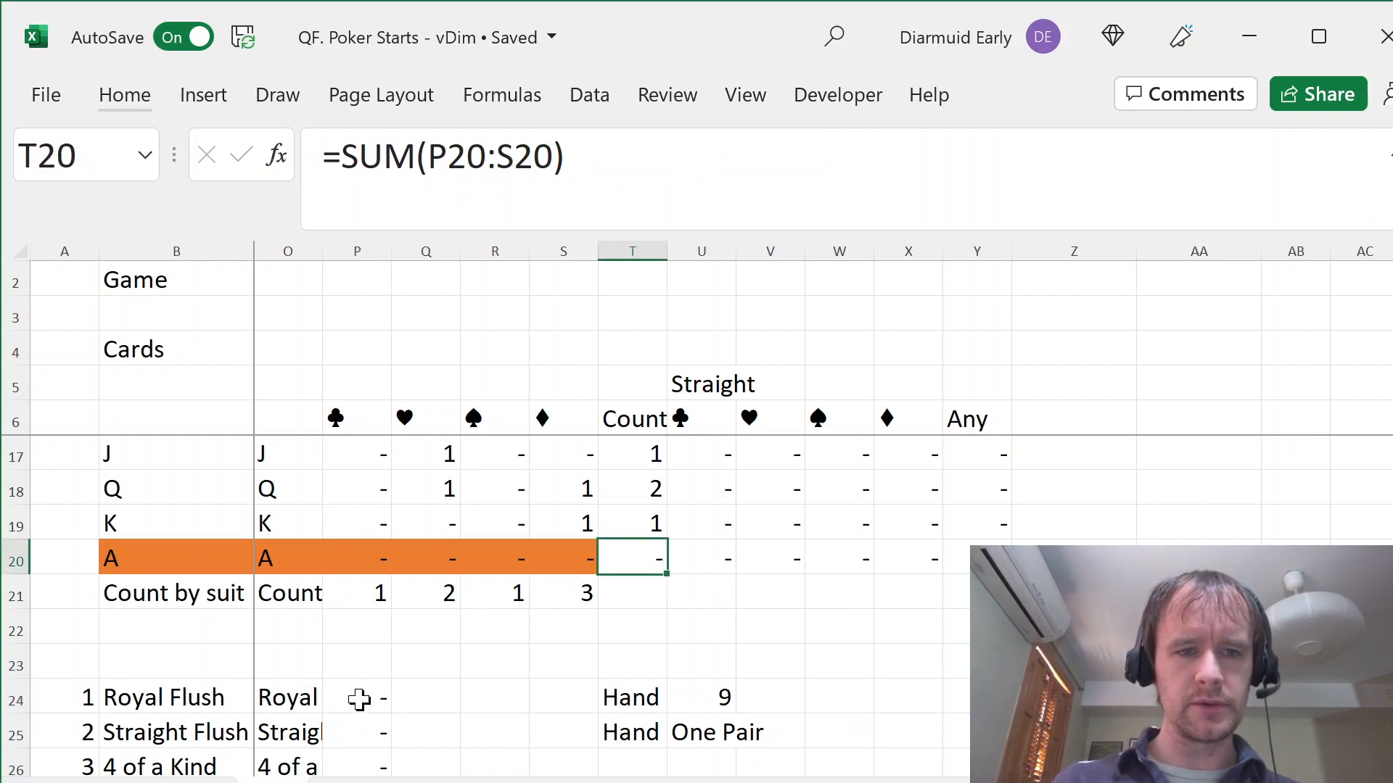
pyautogui.click(359, 700)
pyautogui.press('Down')
pyautogui.press('Up')
pyautogui.press('F2')
pyautogui.press('Escape')
# - Trace the dependents of T20, and remove the tracing arrows
pyautogui.press('Up')
pyautogui.press('Right')
pyautogui.press('Right')
pyautogui.press('Right')
pyautogui.press('Up')
pyautogui.press('Right')
pyautogui.press('Up')
pyautogui.press('Up')
pyautogui.hotkey('alt', 't')
pyautogui.press('u')
pyautogui.press('d')
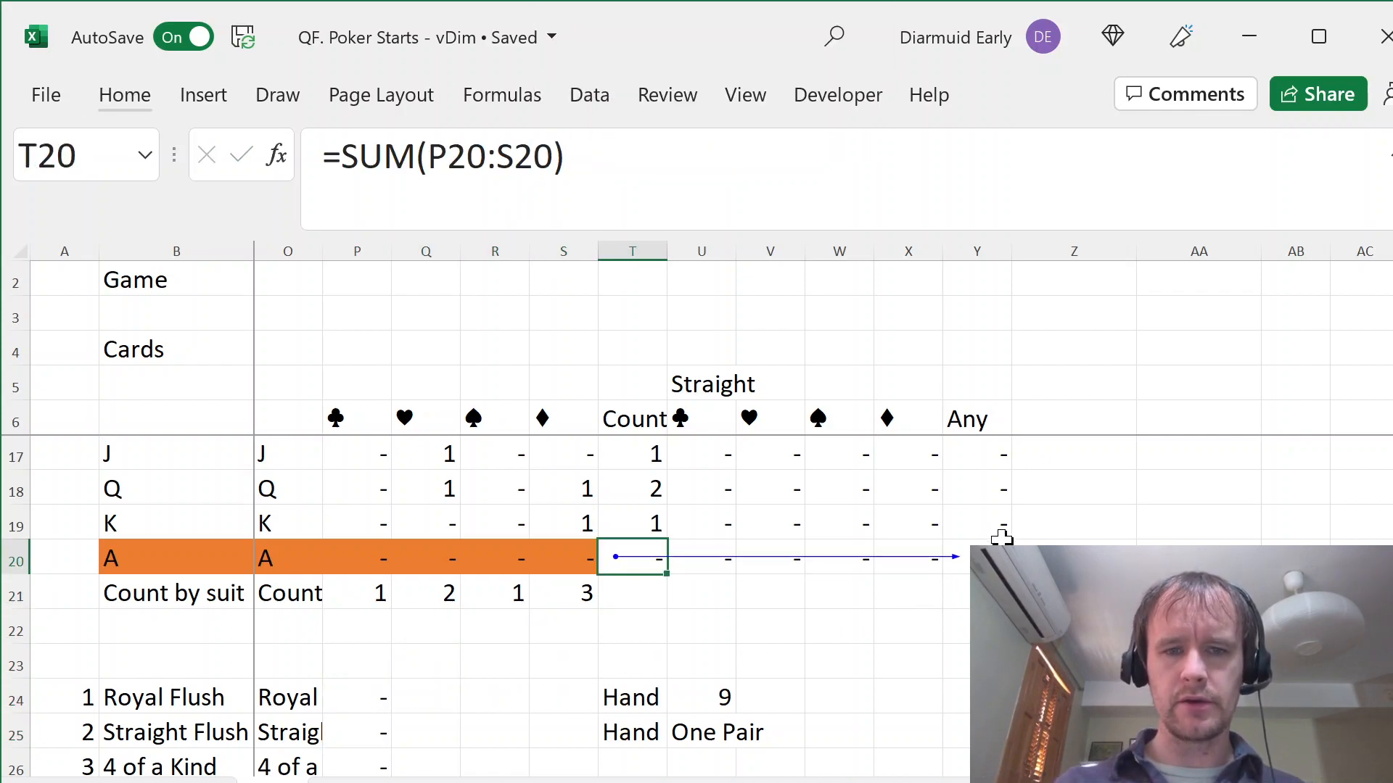
pyautogui.hotkey('alt', 't')
pyautogui.press('u')
pyautogui.press('a')
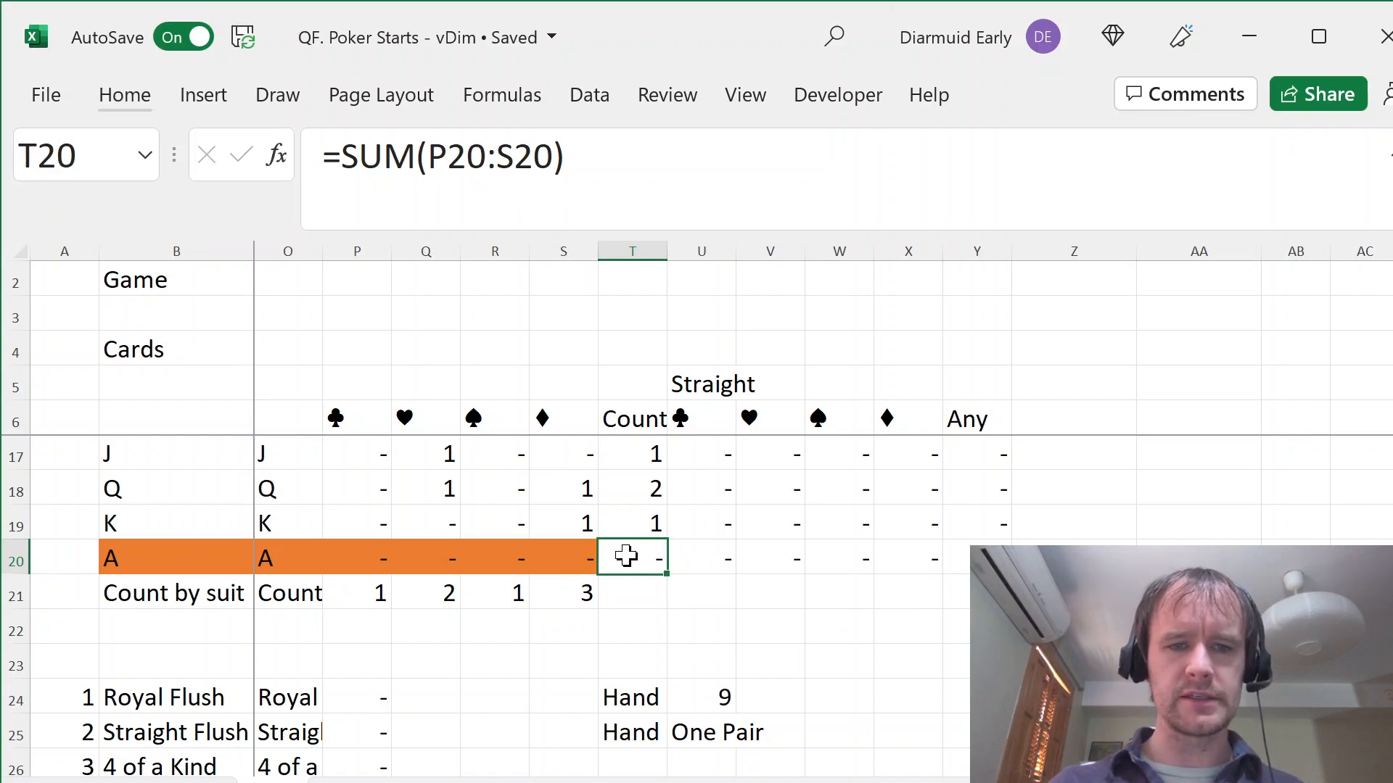
# - Fill Player 1's missing ace count in G20 with =SUM(C20:F20)
pyautogui.hotkey('ctrl', 'Left')
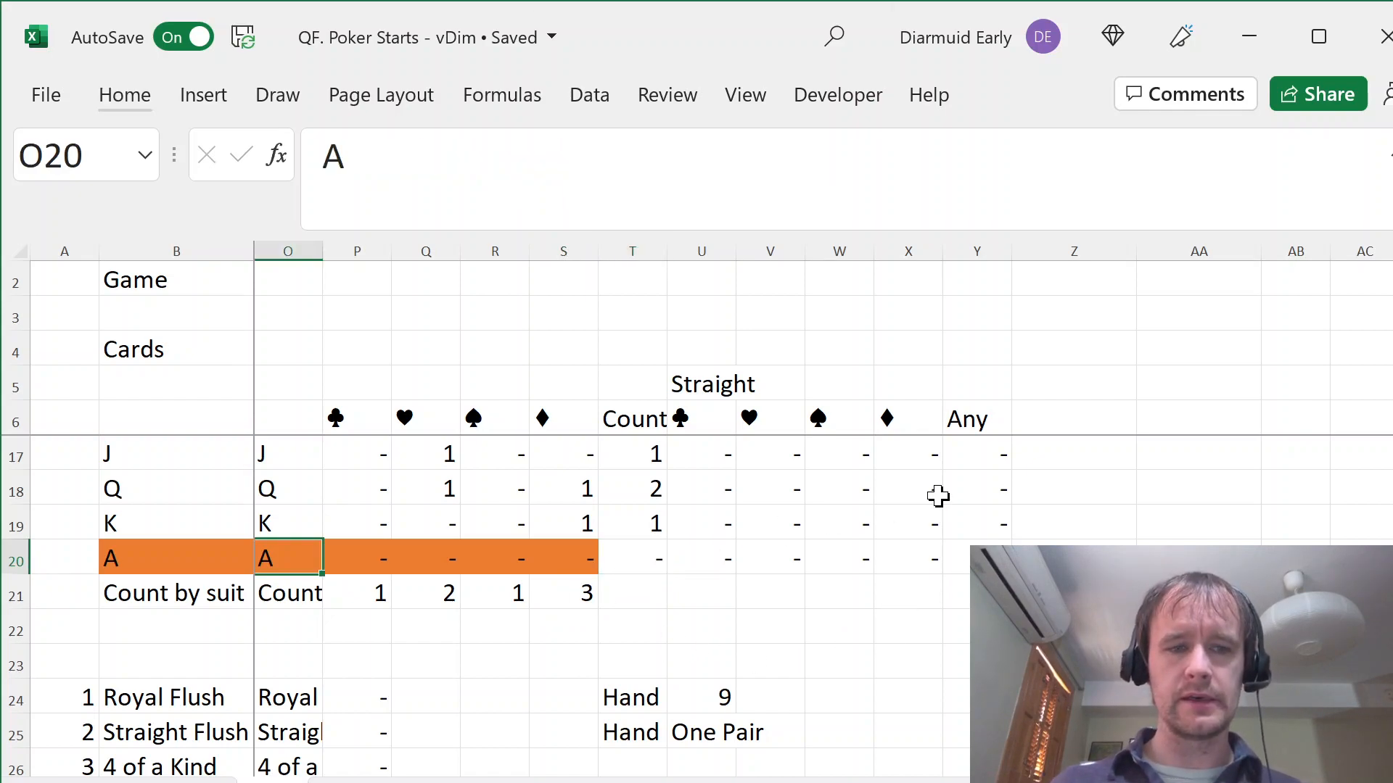
pyautogui.hotkey('ctrl', 'Left')
pyautogui.hotkey('ctrl', 'Right')
pyautogui.press('Right')
pyautogui.press('Right')
pyautogui.press('Right')
pyautogui.press('Right')
pyautogui.press('Right')
pyautogui.hotkey('ctrl', 'Left')
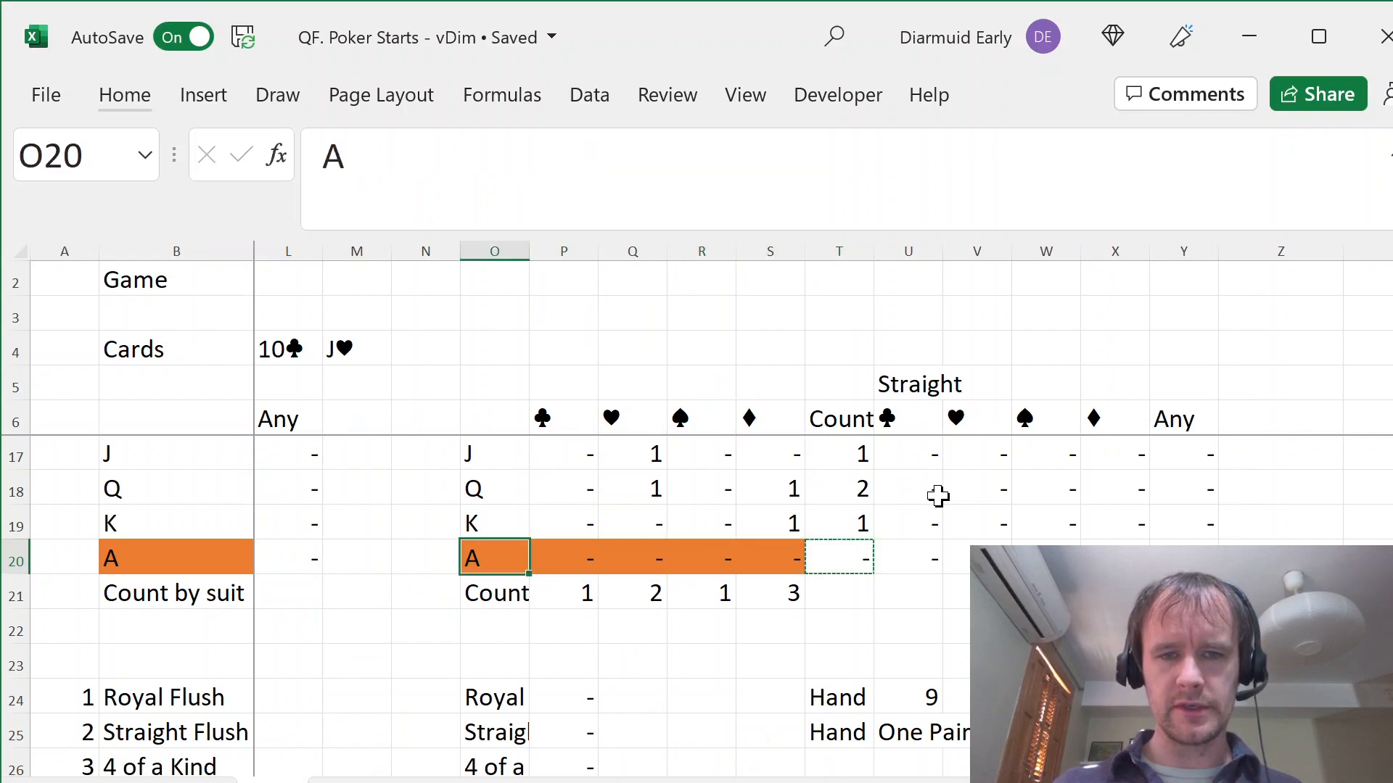
pyautogui.hotkey('ctrl', 'Left')
pyautogui.hotkey('ctrl', 'Left')
pyautogui.hotkey('ctrl', 'Left')
pyautogui.hotkey('ctrl', 'Right')
pyautogui.hotkey('ctrl', 'Left')
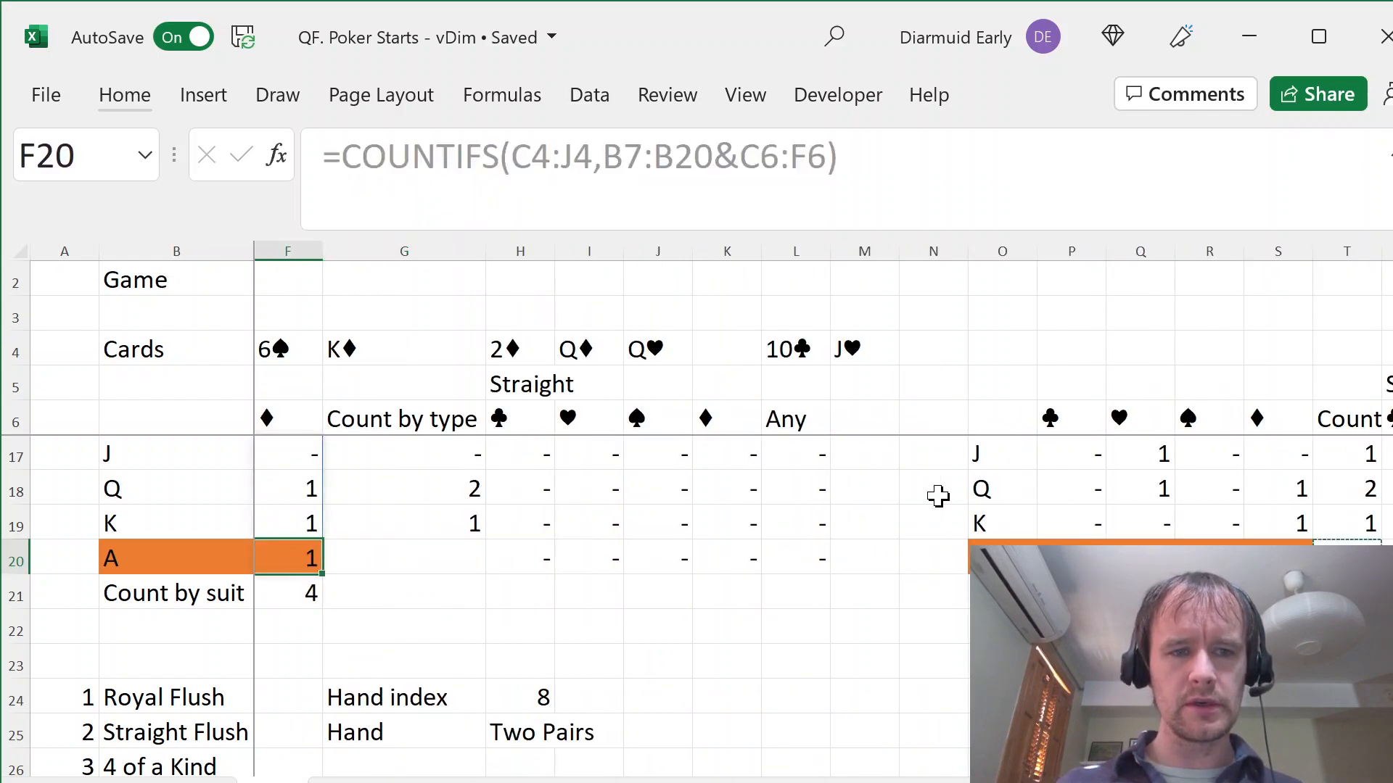
pyautogui.press('Left')
pyautogui.press('Right')
pyautogui.press('Right')
pyautogui.write('=SUM(C20:F20)')
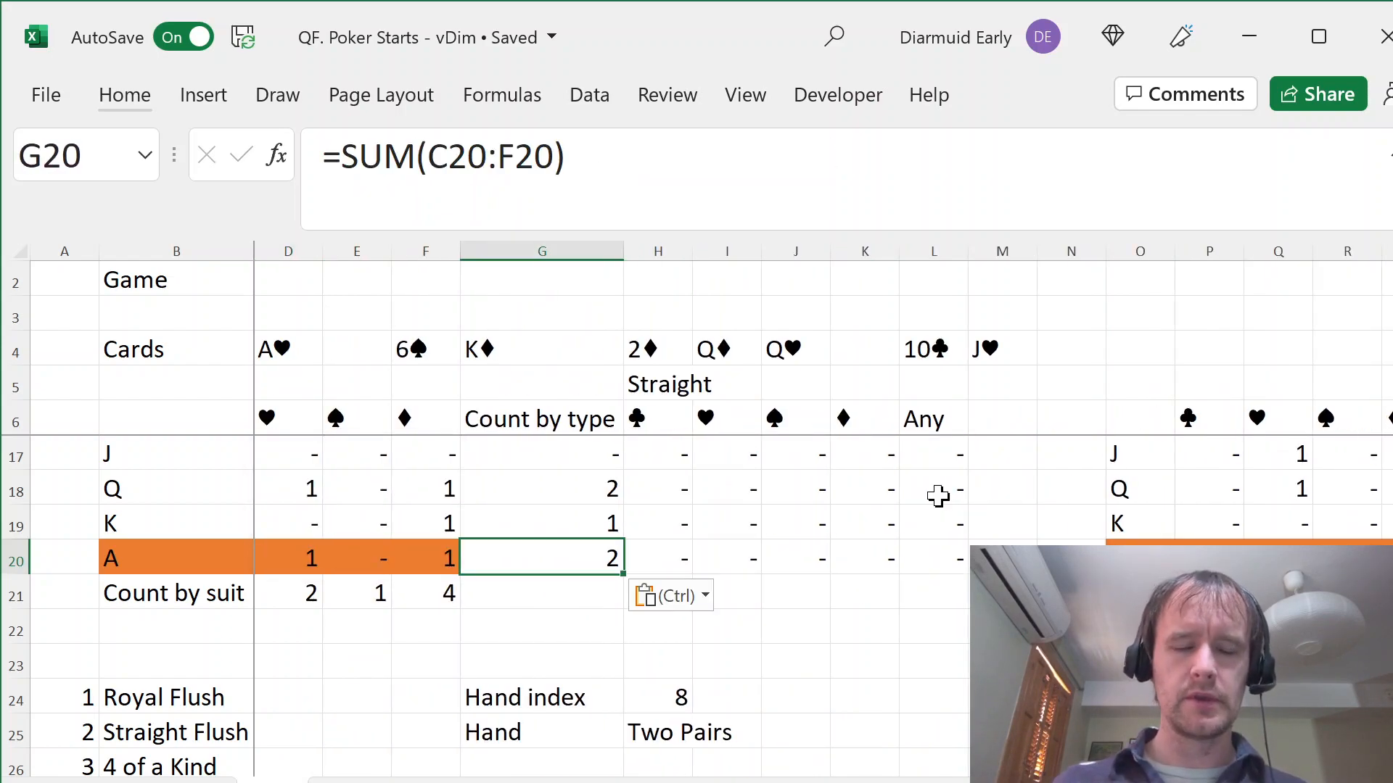
pyautogui.press('Escape')
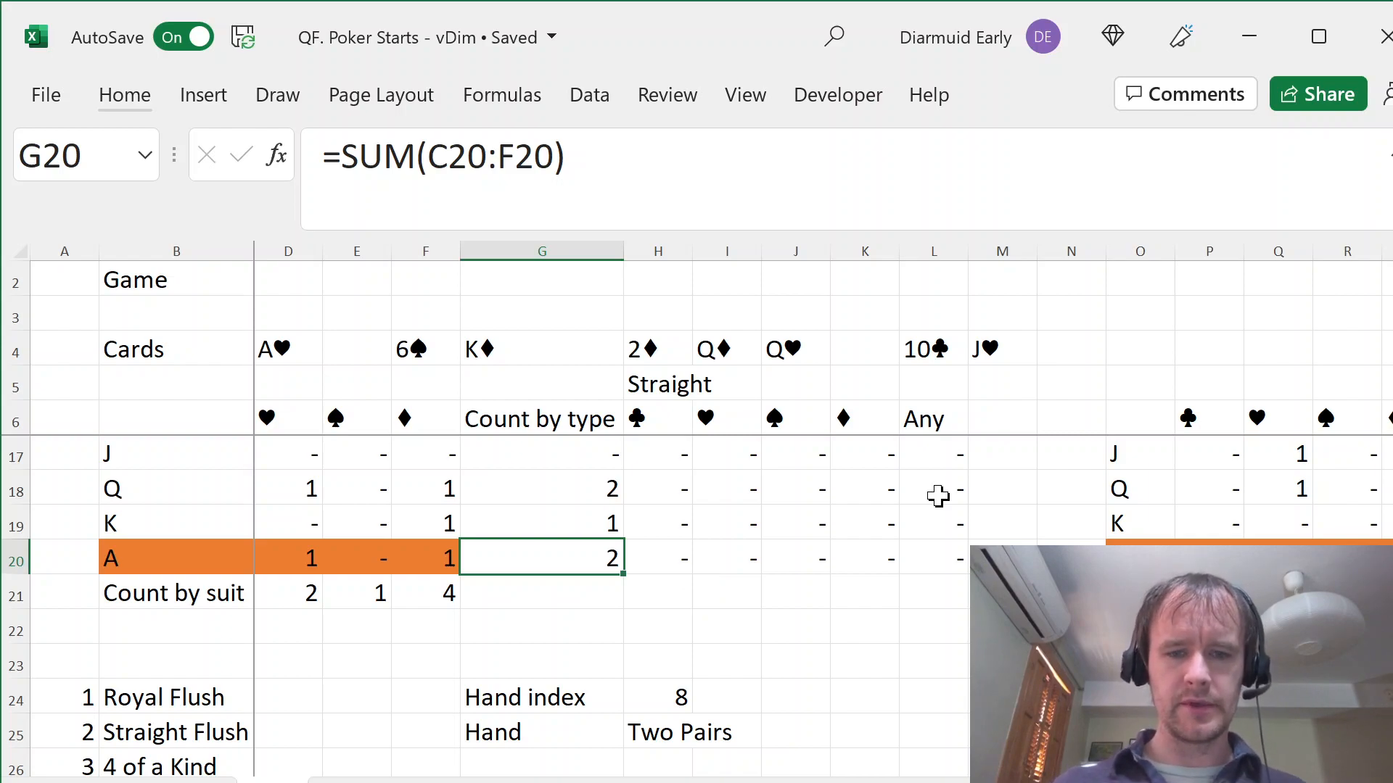
# - Trace the dependents of Player 1's ace count in G20, and remove the tracing arrows
pyautogui.press('alt')
pyautogui.press('t')
pyautogui.press('u')
pyautogui.press('d')
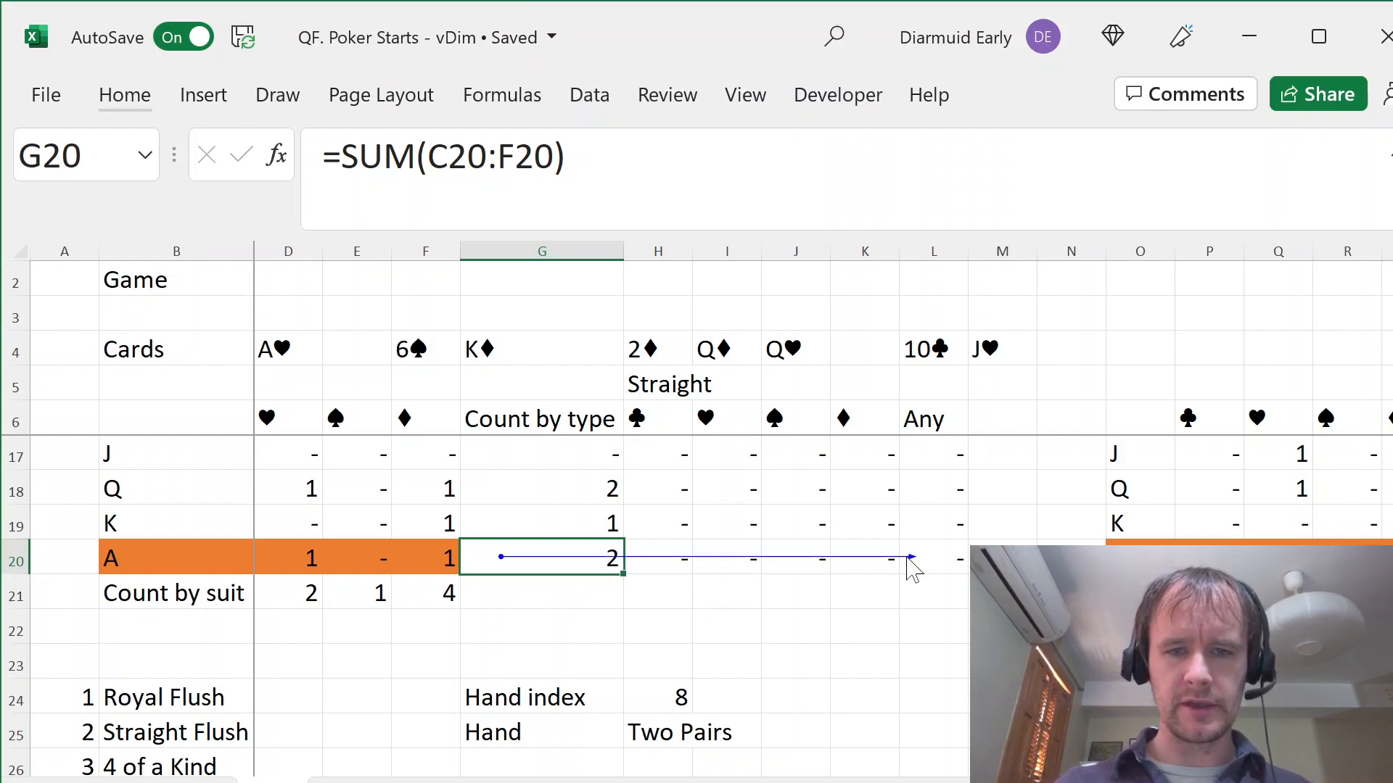
pyautogui.press('alt')
pyautogui.press('t')
pyautogui.press('u')
pyautogui.press('a')
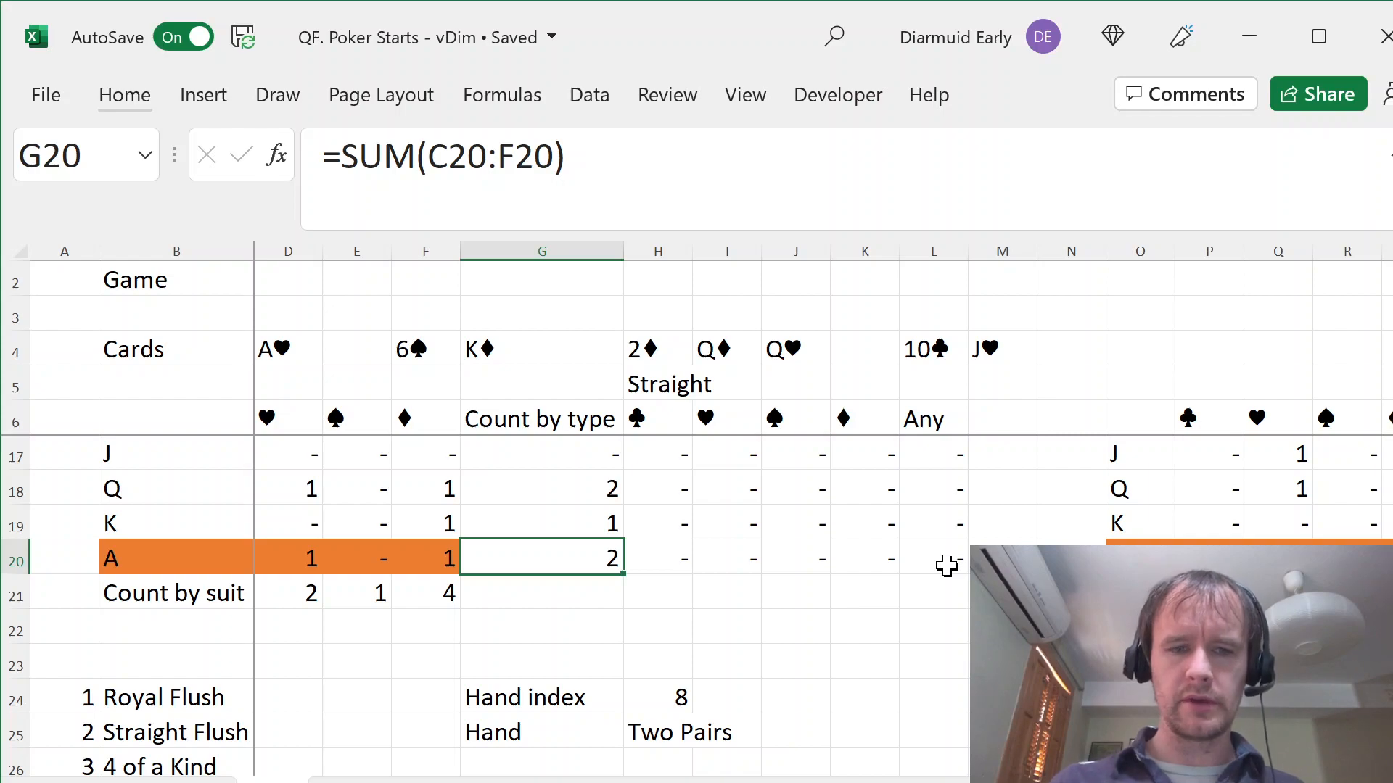
# - Return to the Poker Starts game list, check the filtered rounds and change round 95's winner in S107 to P2
pyautogui.hotkey('ctrl', 'pageup')
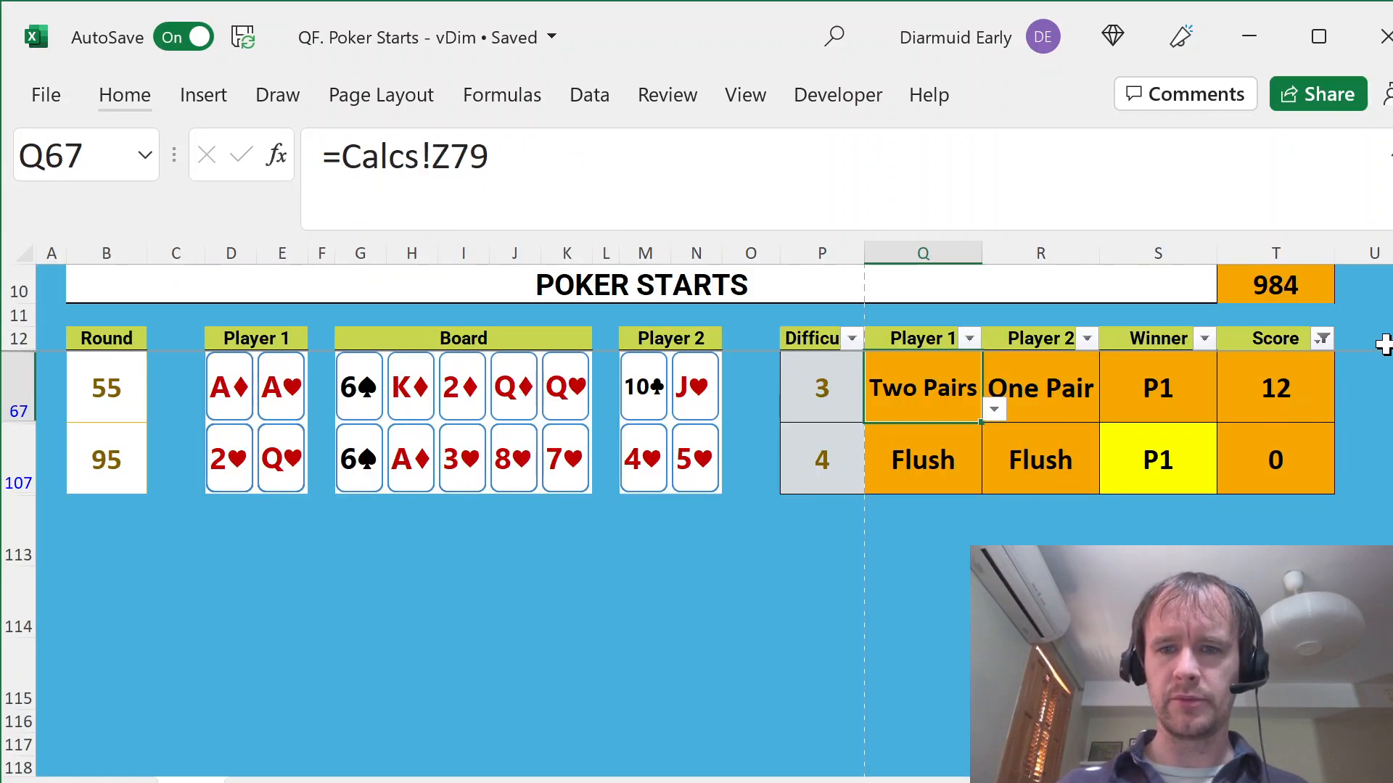
pyautogui.click(1275, 377)
pyautogui.press('Left')
pyautogui.press('Down')
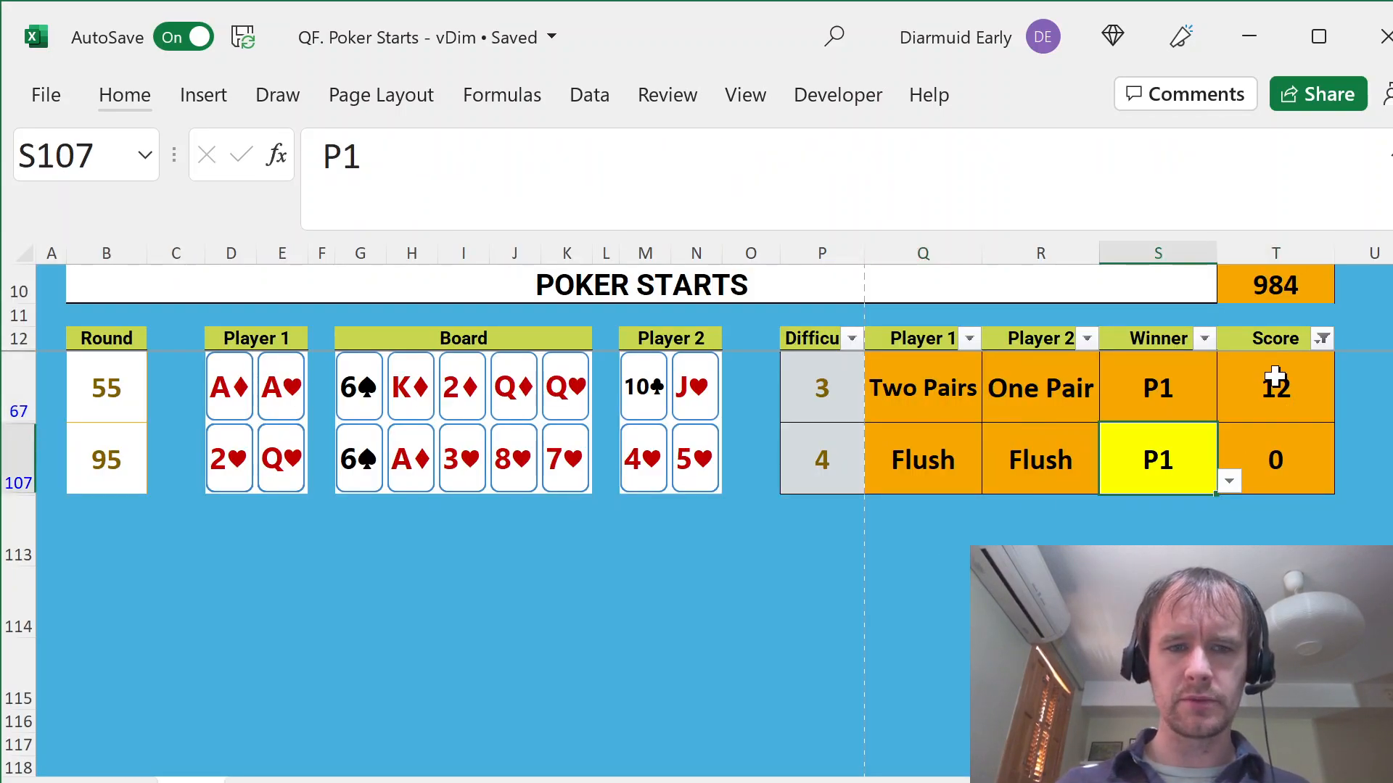
pyautogui.press('Up')
pyautogui.press('Right')
pyautogui.press('Down')
pyautogui.press('Left')
pyautogui.press('Up')
pyautogui.press('Right')
pyautogui.press('Down')
pyautogui.press('Left')
pyautogui.write('P@')
pyautogui.press('Return')
pyautogui.press('Return')
pyautogui.press('Escape')
pyautogui.write('P2')
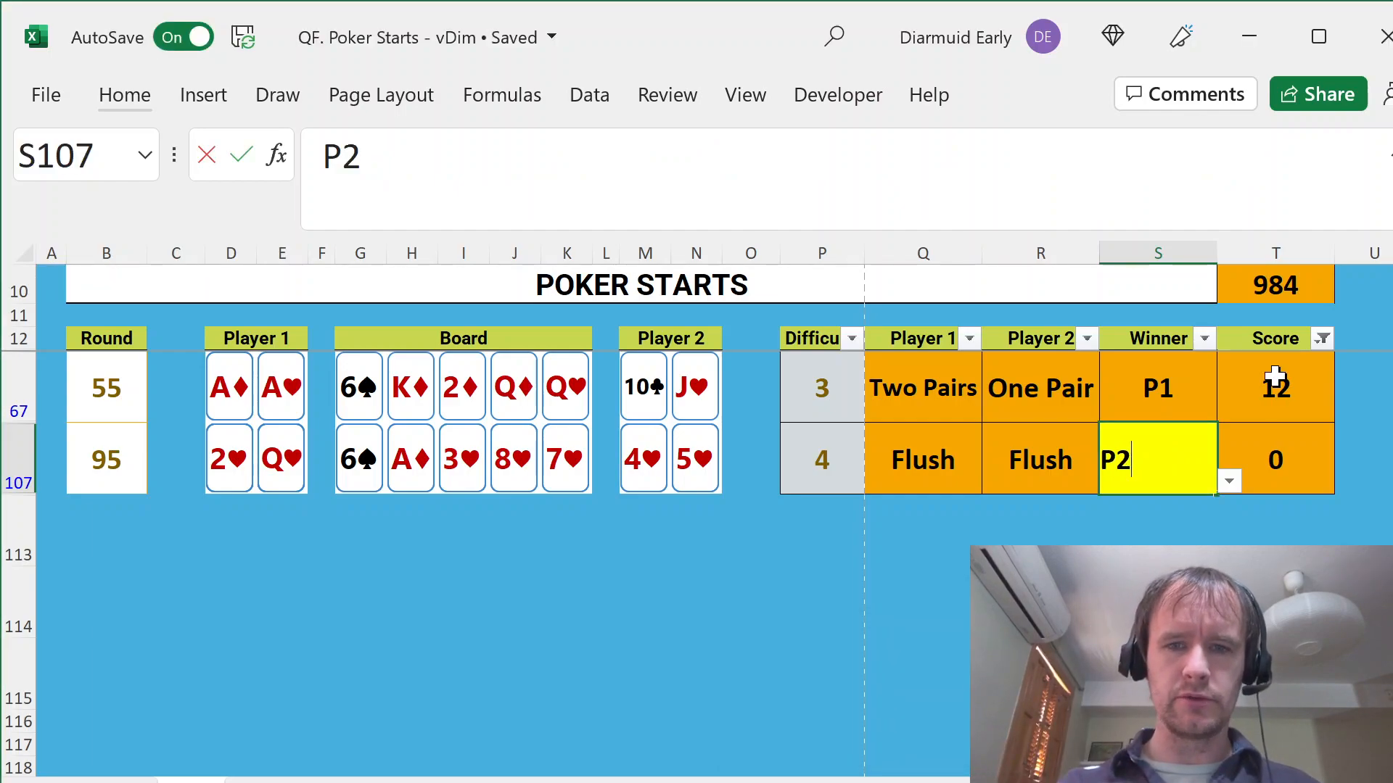
pyautogui.hotkey('ctrl', 'Return')
# - Check the total score in T10 and clear the Score filter to show all rounds
pyautogui.press('Right')
pyautogui.hotkey('ctrl', 'Up')
pyautogui.press('Left')
pyautogui.press('Right')
pyautogui.hotkey('ctrl', 'Up')
pyautogui.hotkey('alt', 'd')
pyautogui.press('f')
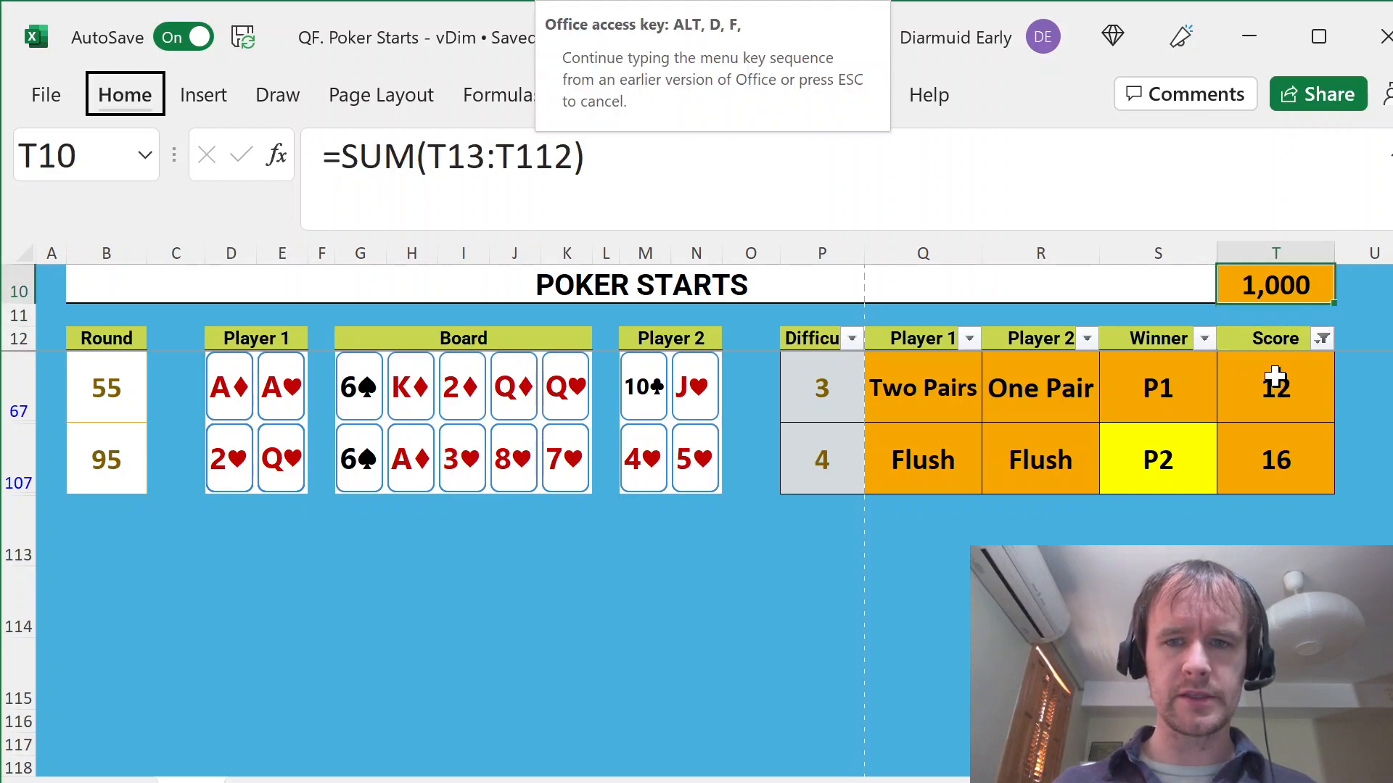
pyautogui.press('s')
pyautogui.press('Down')
pyautogui.press('Down')
pyautogui.hotkey('ctrl', 'Left')
pyautogui.hotkey('ctrl', 'Left')
pyautogui.hotkey('ctrl', 'Left')
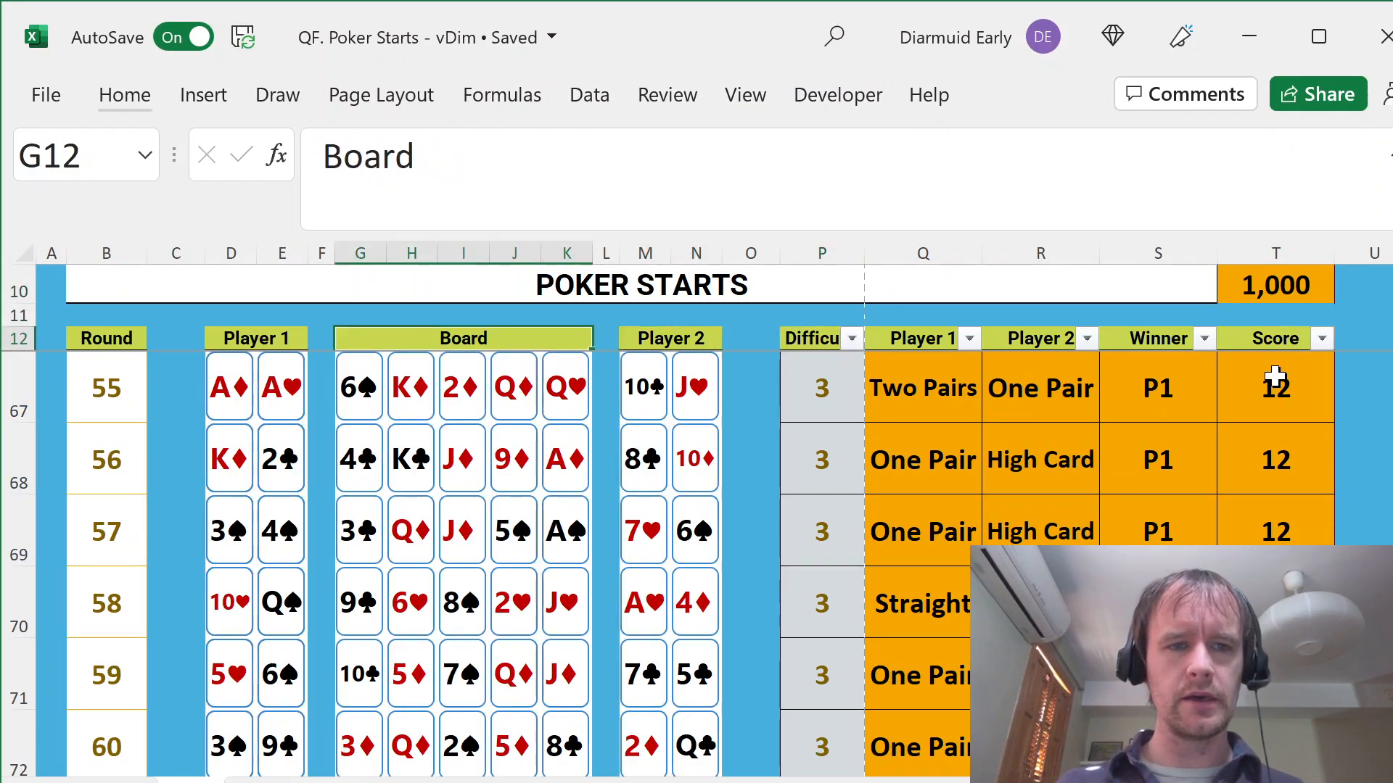
# - Return to the start of the game list and select round 1 in B13
pyautogui.press('Down')
pyautogui.press('Left')
pyautogui.press('Left')
pyautogui.press('Left')
pyautogui.press('Left')
pyautogui.press('Left')
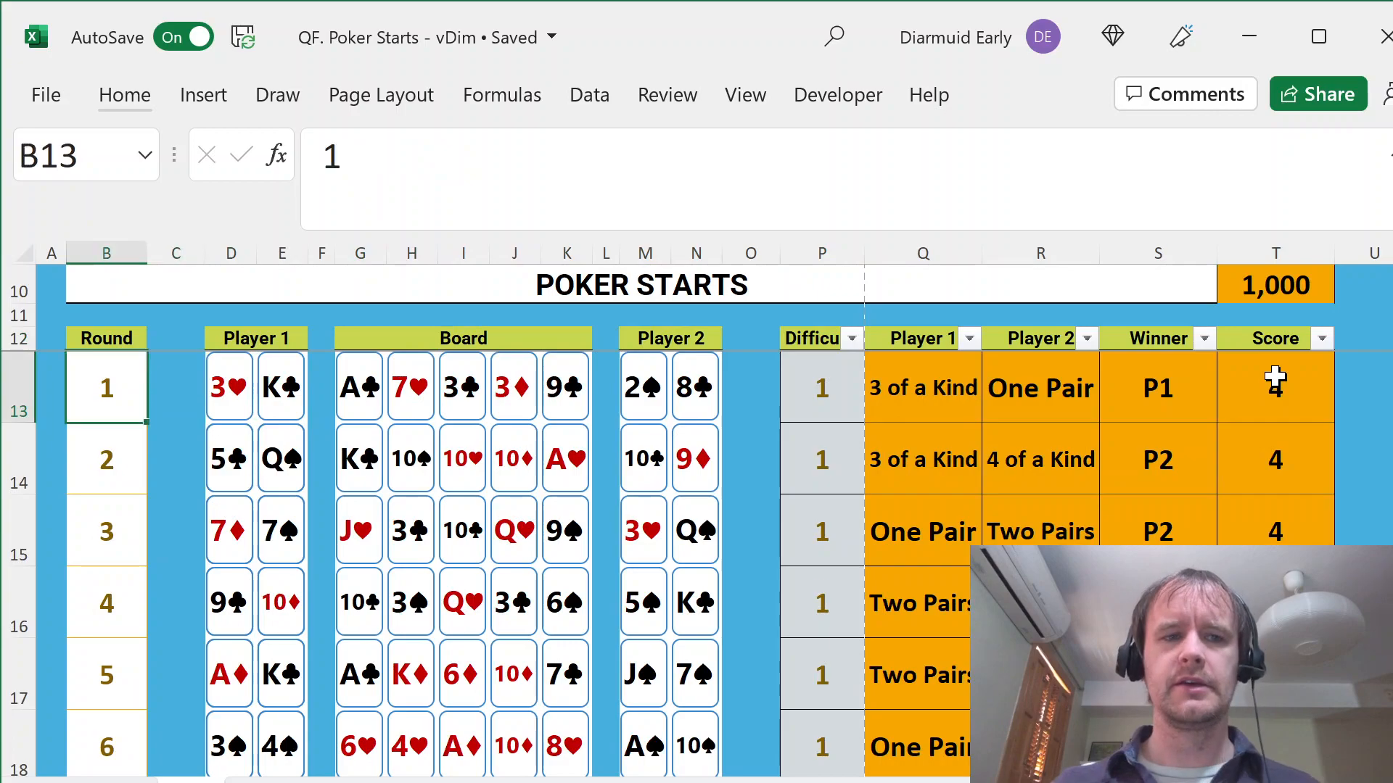